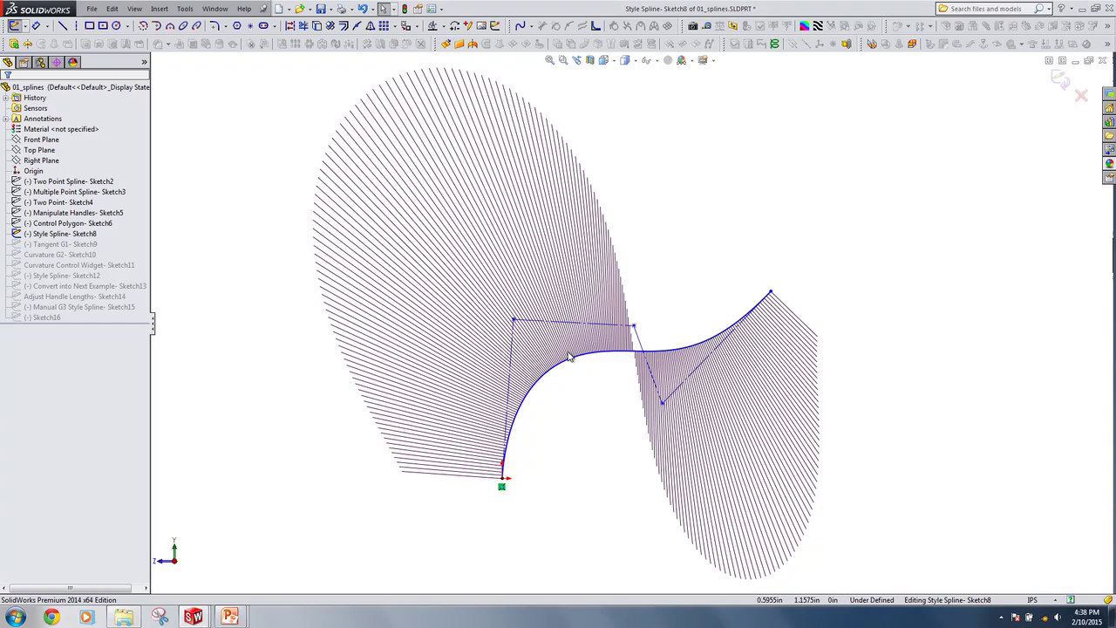
Exit the Style Spline sketch discarding its changes, and open the Curvature Control Widget sketch for editing
click(1080, 99)
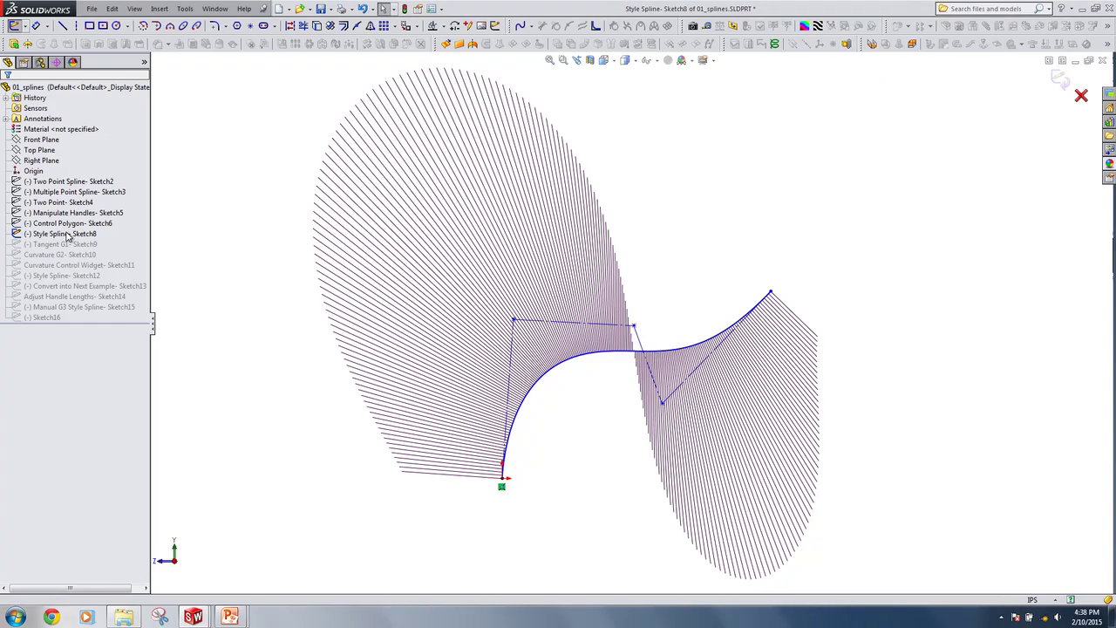
right_click(77, 228)
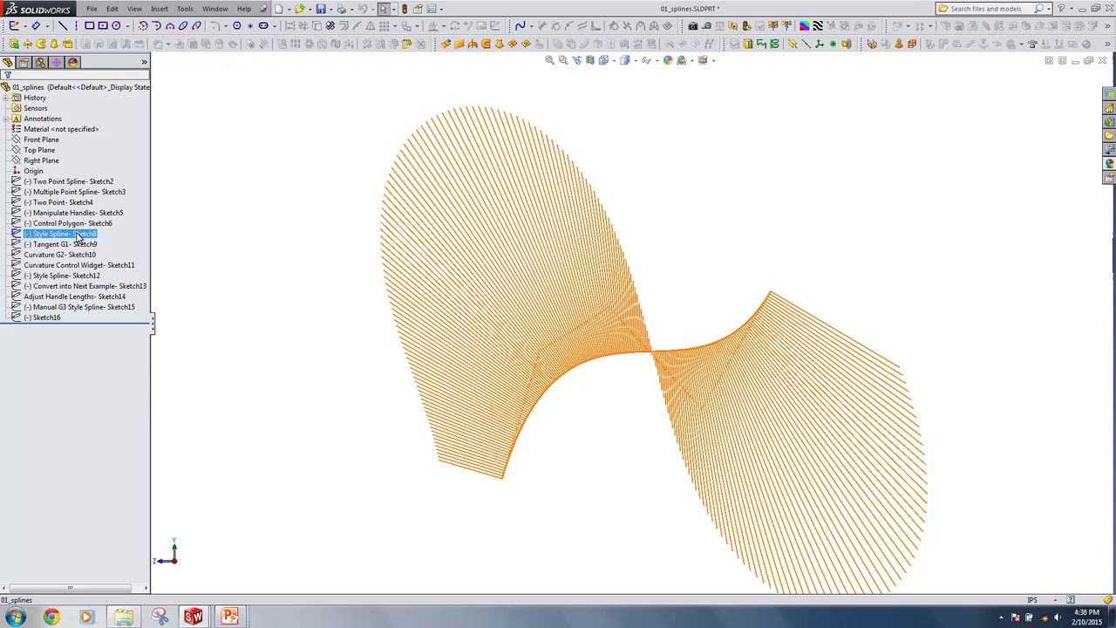
click(90, 199)
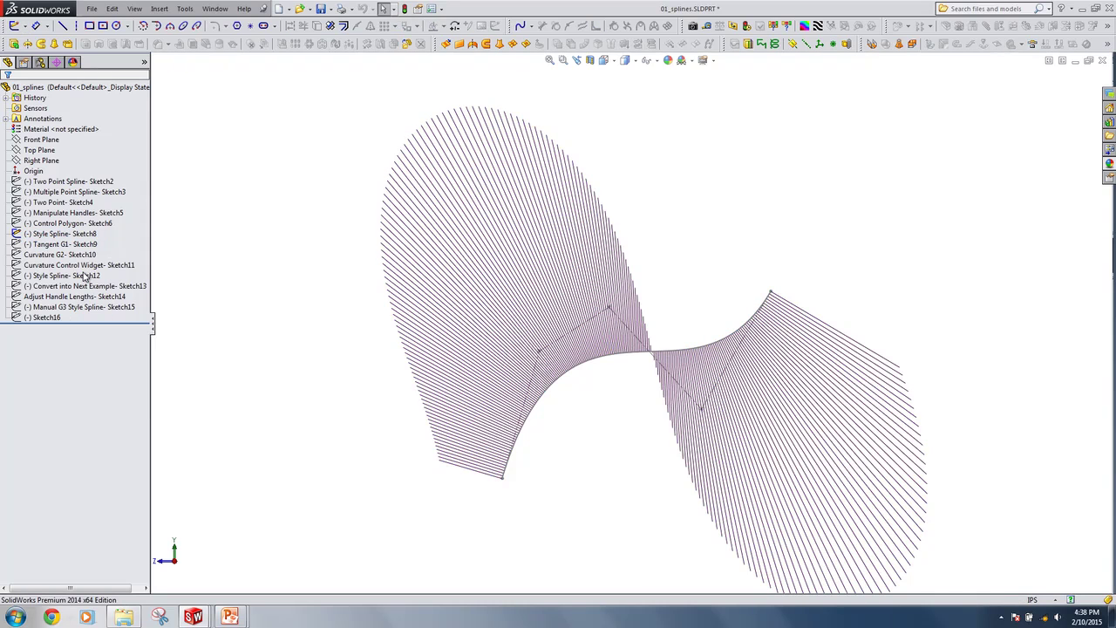
click(91, 265)
Hide the Style Spline sketch (Sketch8) so that only the Curvature Control Widget sketch geometry is displayed
click(91, 237)
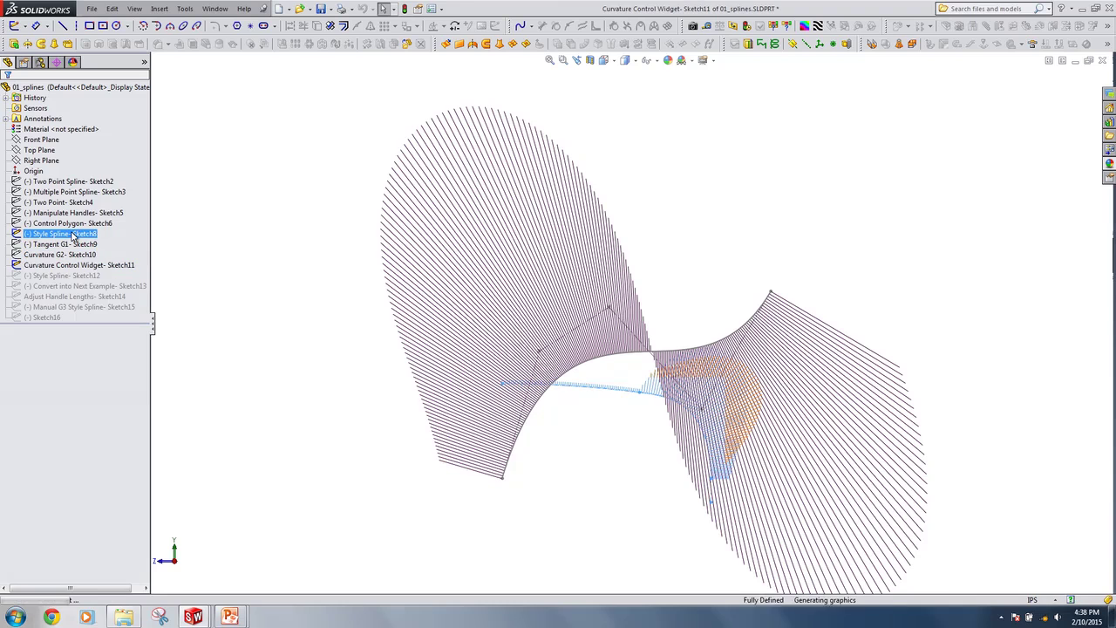
right_click(78, 231)
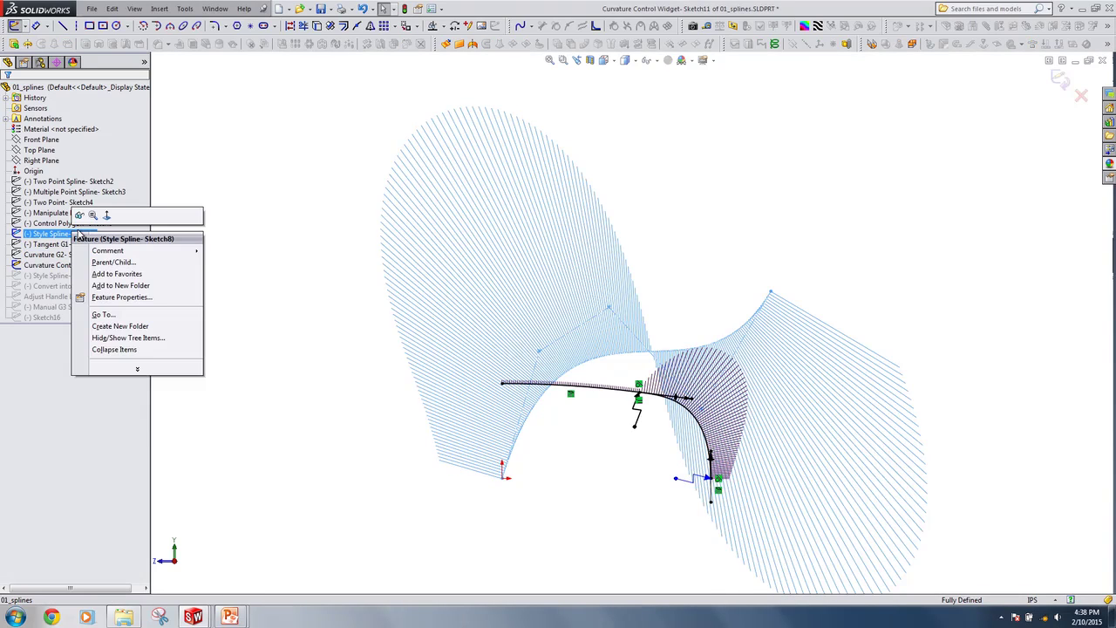
click(79, 217)
click(587, 447)
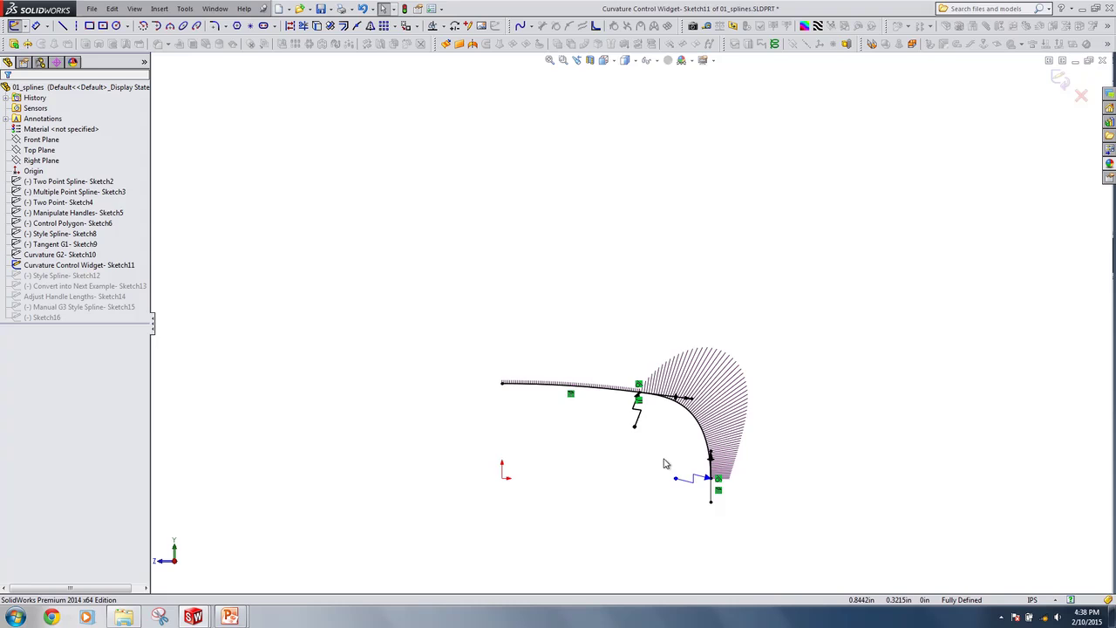
Delete the spline between the arc and the vertical line, and replace it with a two-point spline joining their facing endpoints
click(700, 424)
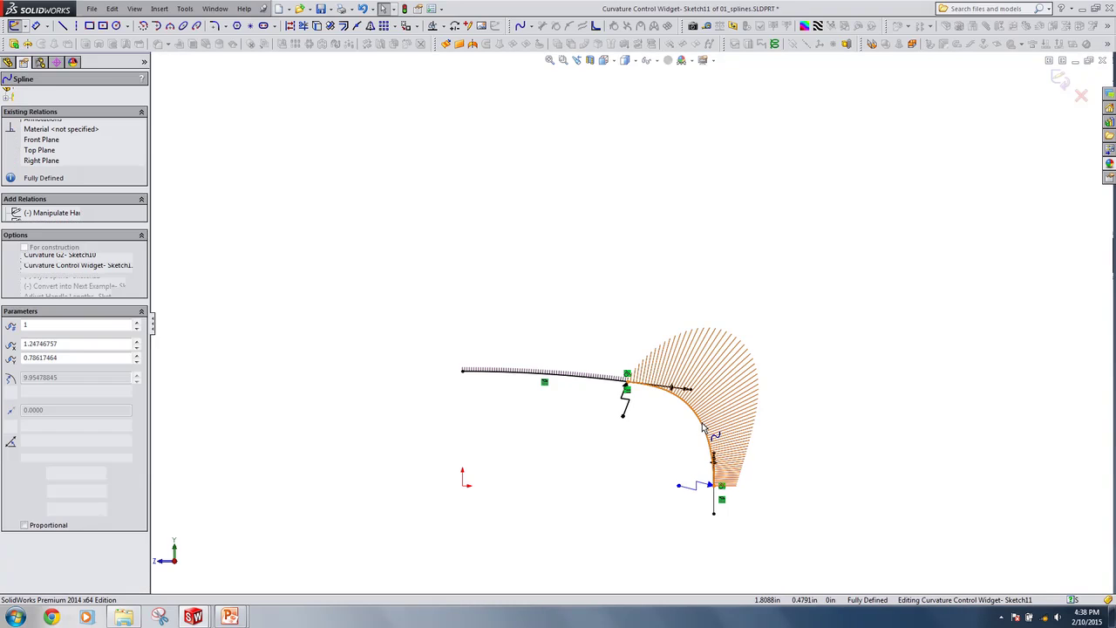
key(Delete)
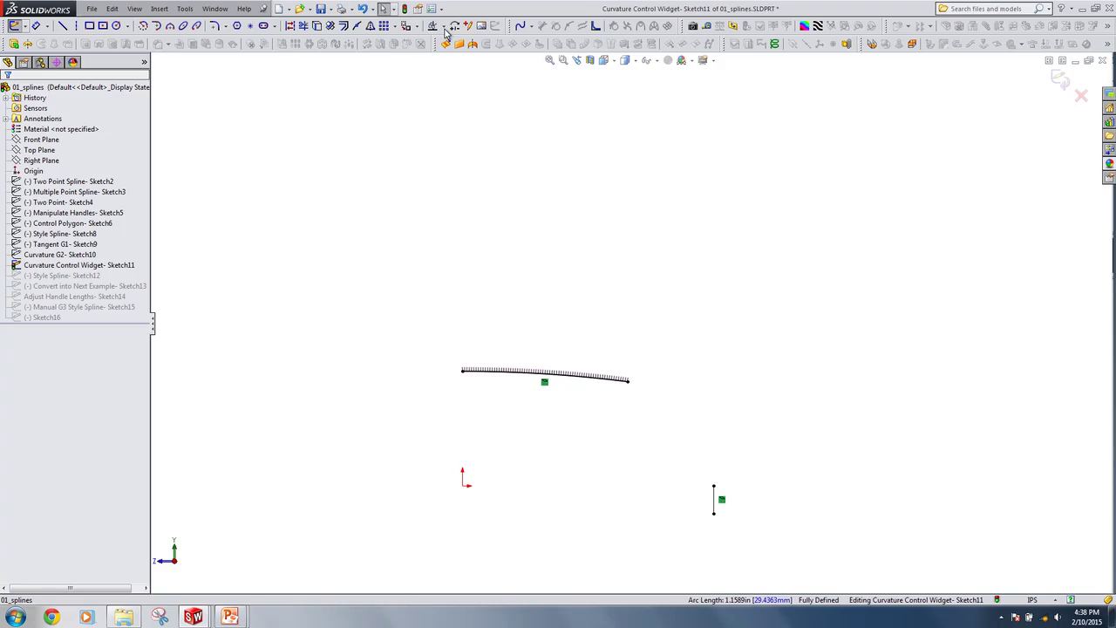
click(528, 26)
click(536, 41)
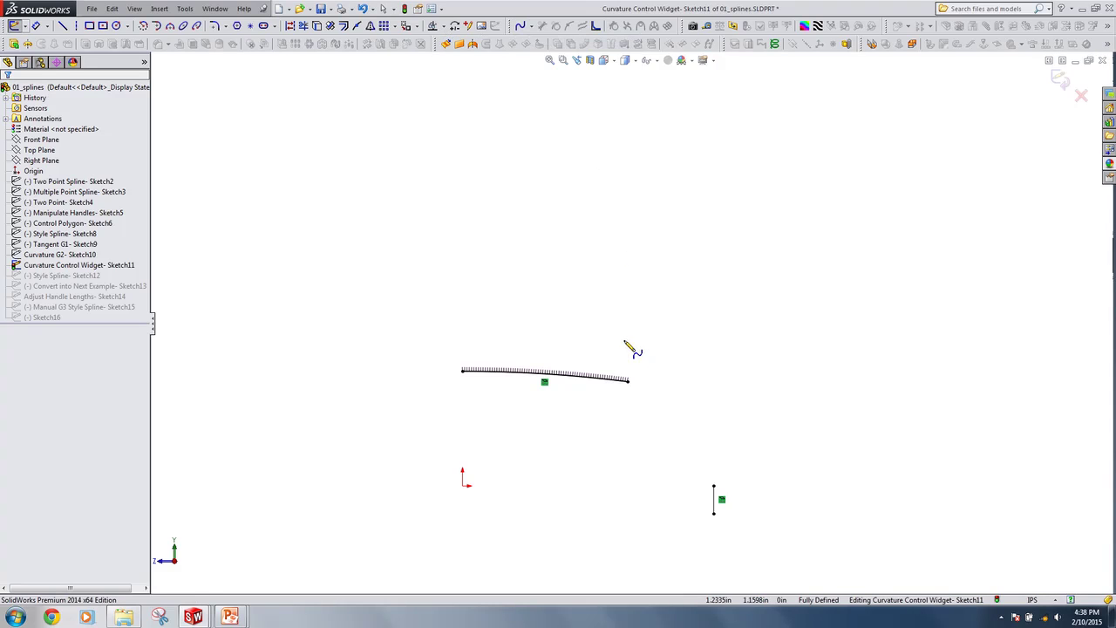
click(628, 380)
click(652, 399)
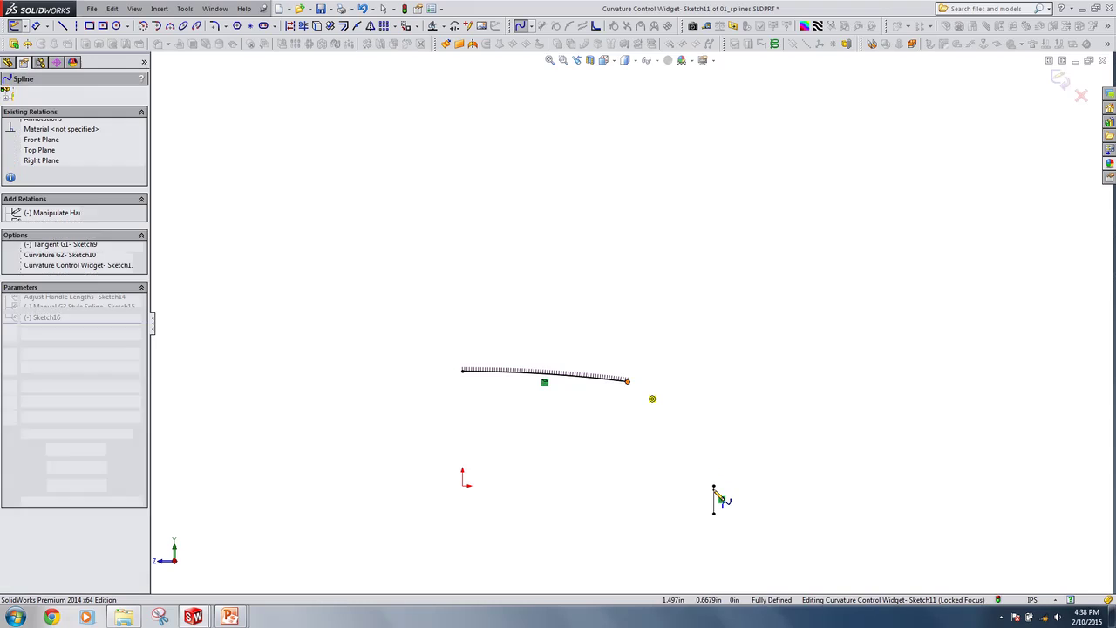
double_click(716, 493)
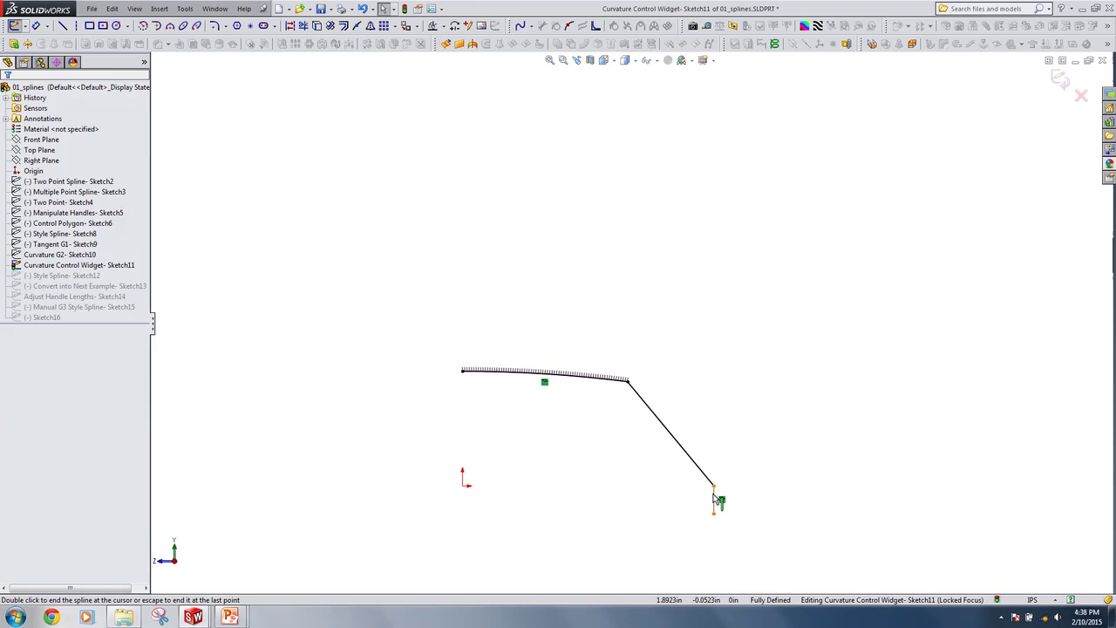
Add a tangent relation between the new spline and the vertical construction line
click(715, 490)
click(705, 476)
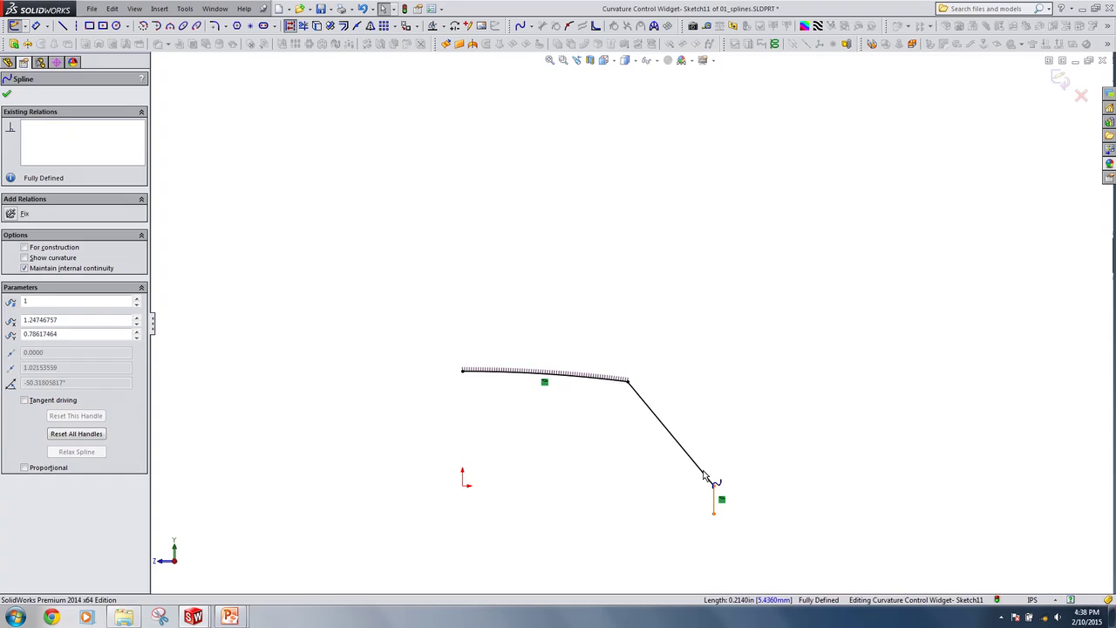
ctrl+click(715, 497)
click(750, 422)
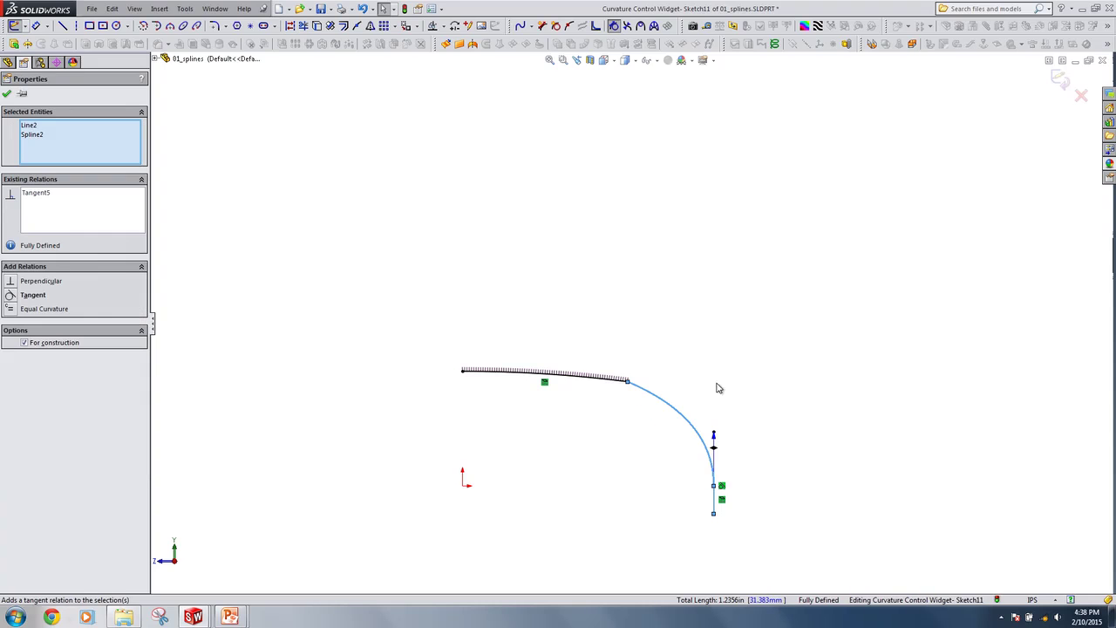
click(718, 387)
Add an equal curvature relation between the arc and the spline, and shorten the spline's tangent handle at the arc end
click(621, 380)
ctrl+click(651, 394)
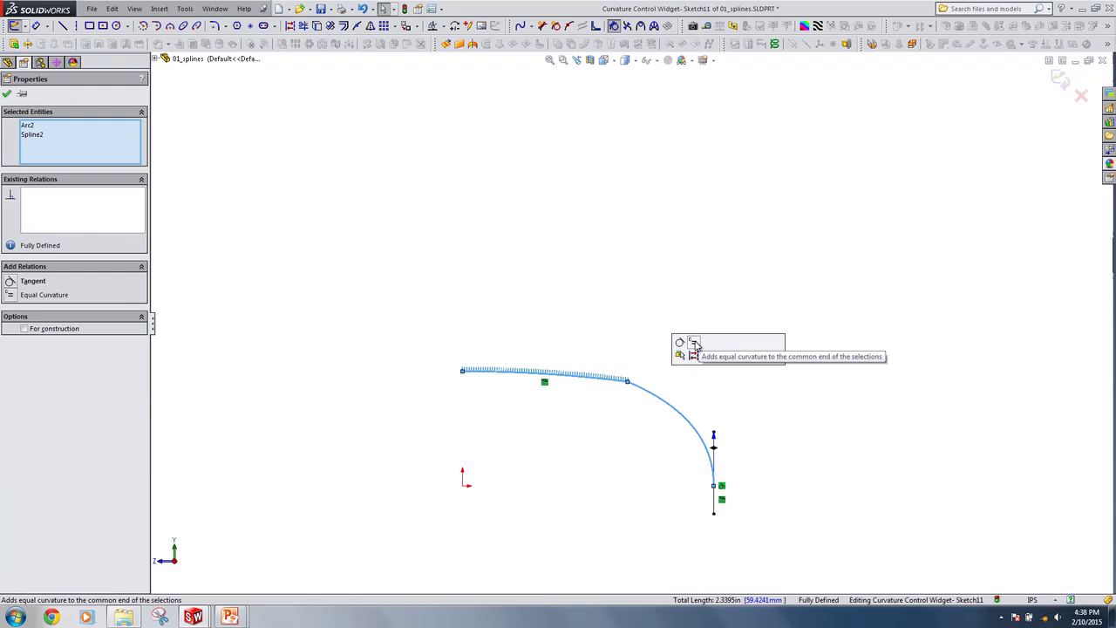
click(692, 342)
click(726, 369)
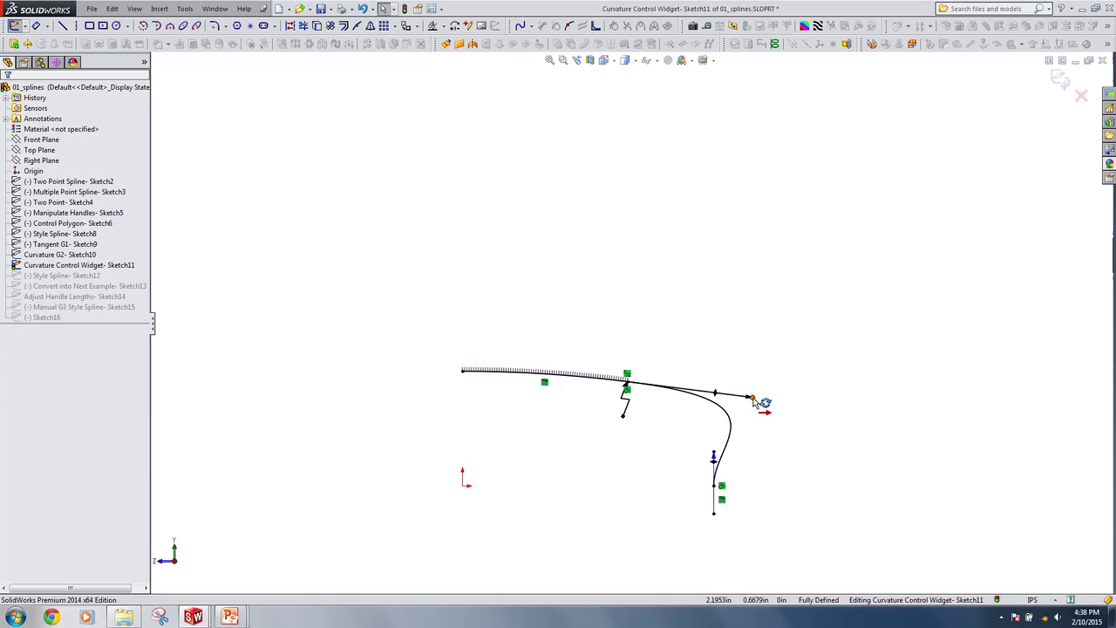
drag(748, 402, 695, 391)
Show curvature combs on the new spline
click(703, 417)
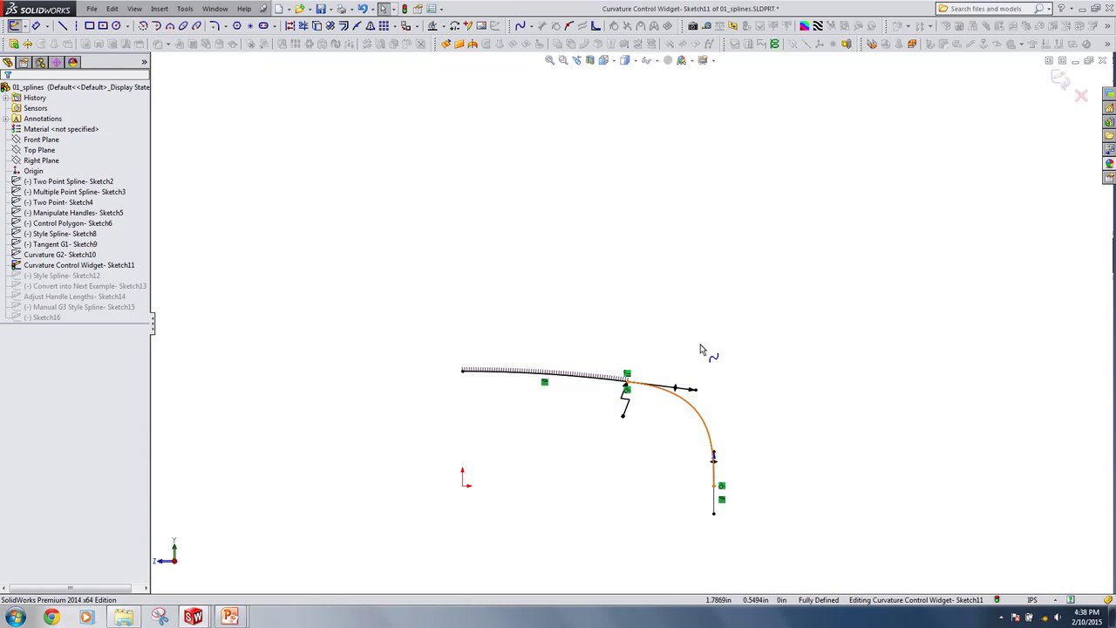
click(655, 27)
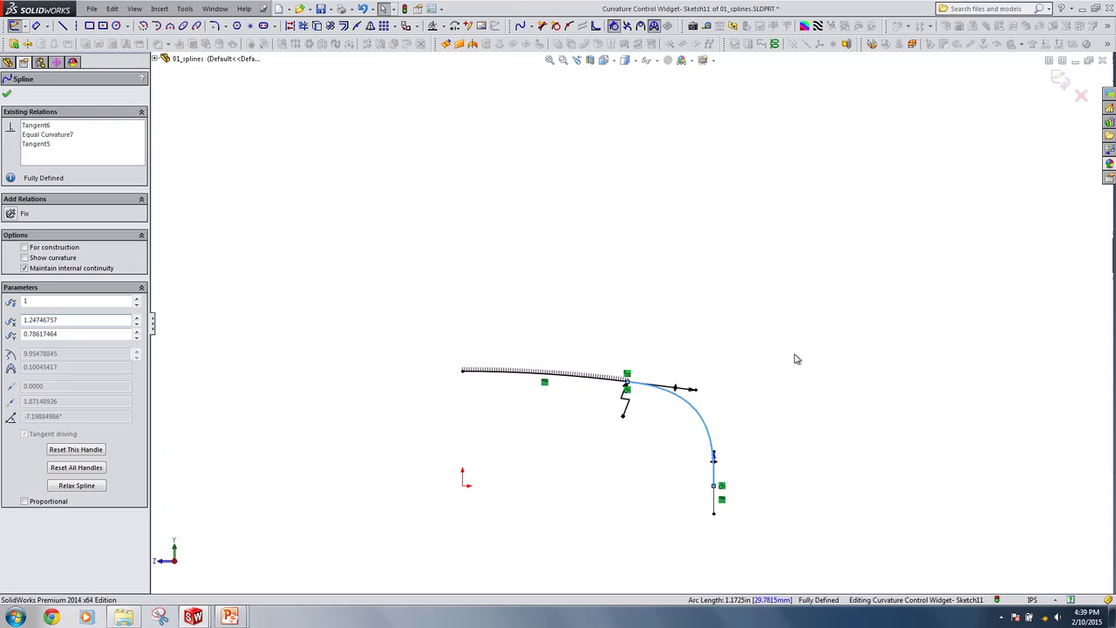
click(780, 309)
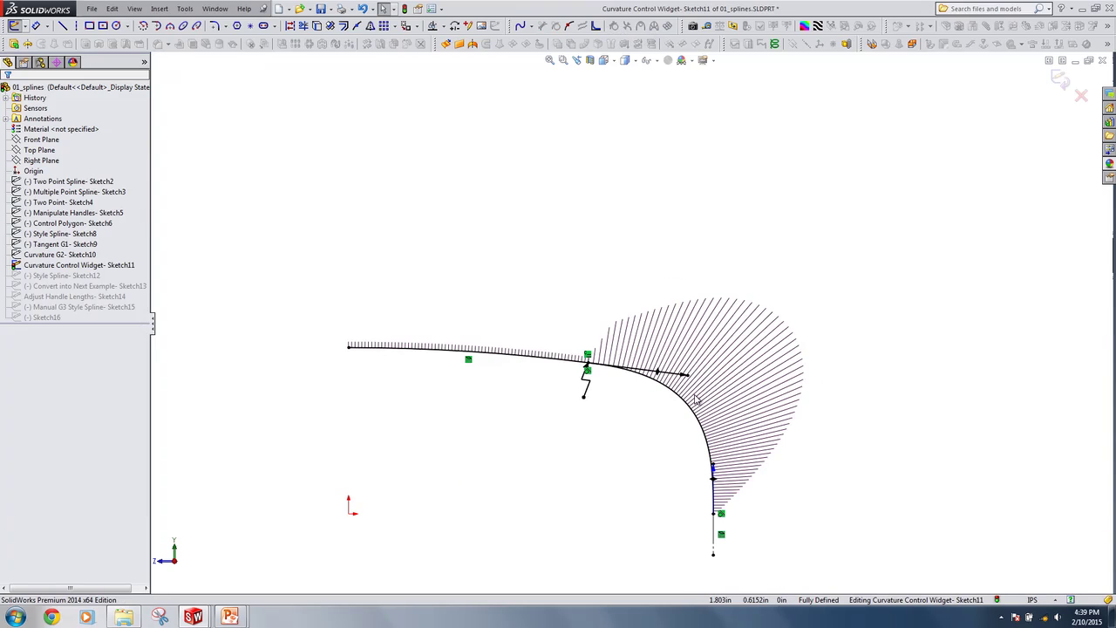
Redisplay the spline's curvature combs with a higher comb density and accept the setting
scroll(702, 412, down, 4)
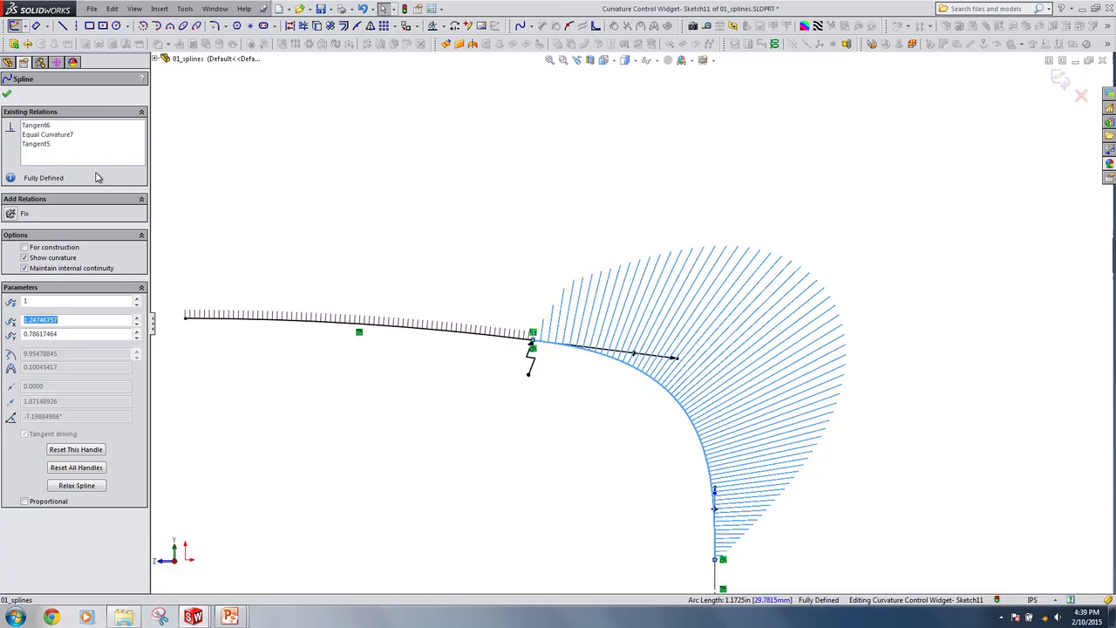
click(654, 26)
click(654, 27)
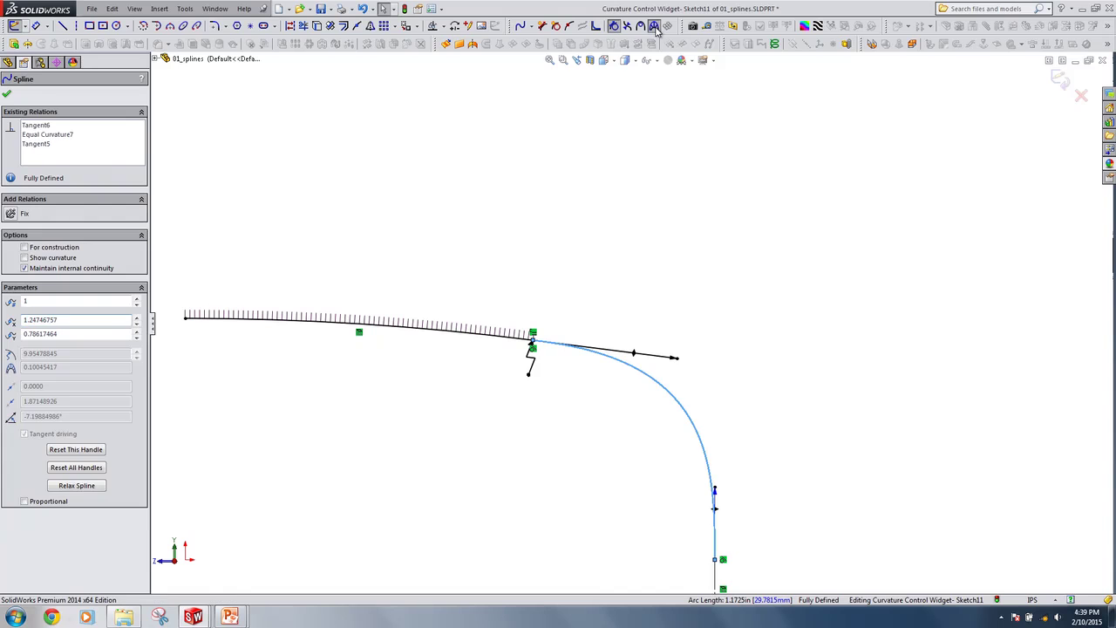
drag(72, 207, 306, 203)
click(7, 97)
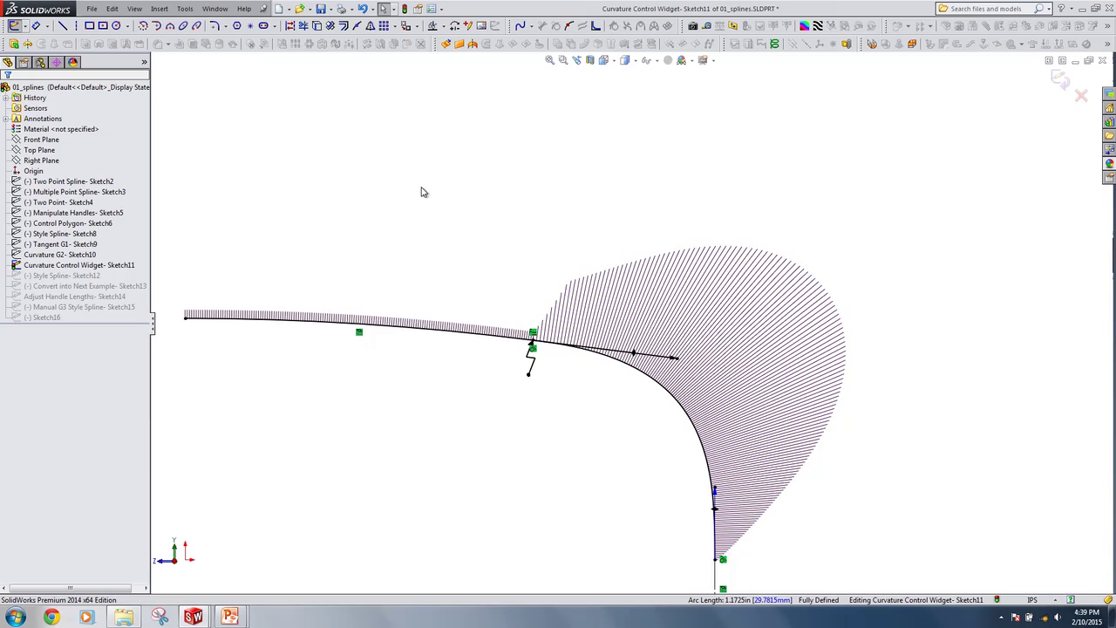
Add an equal curvature relation between the spline and the vertical construction line at its lower end
scroll(598, 392, up, 1)
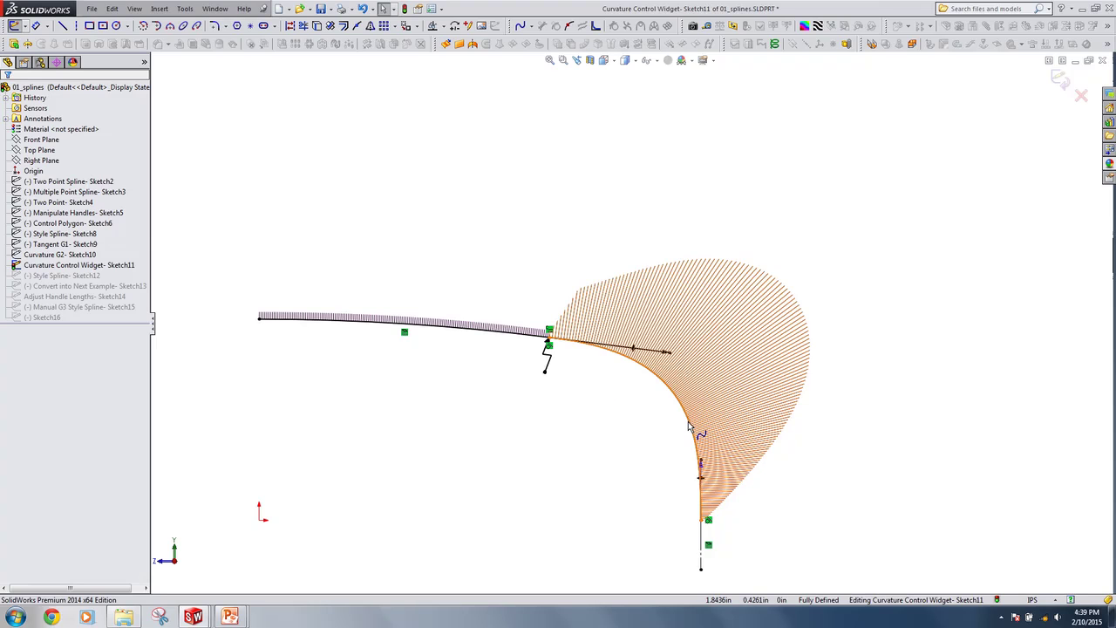
click(699, 543)
ctrl+click(702, 545)
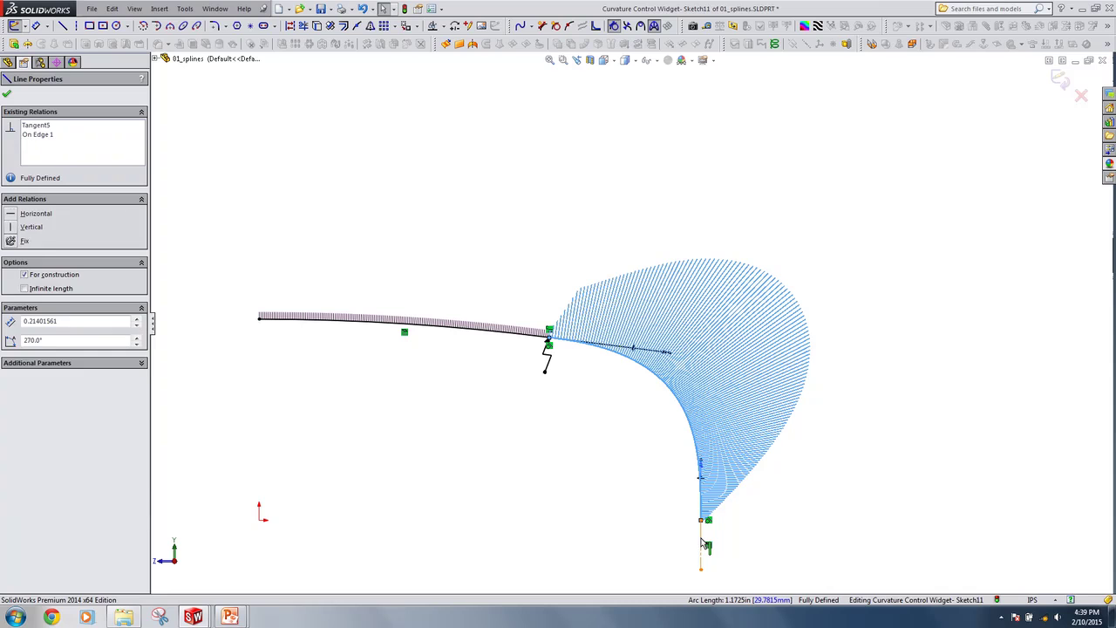
click(764, 497)
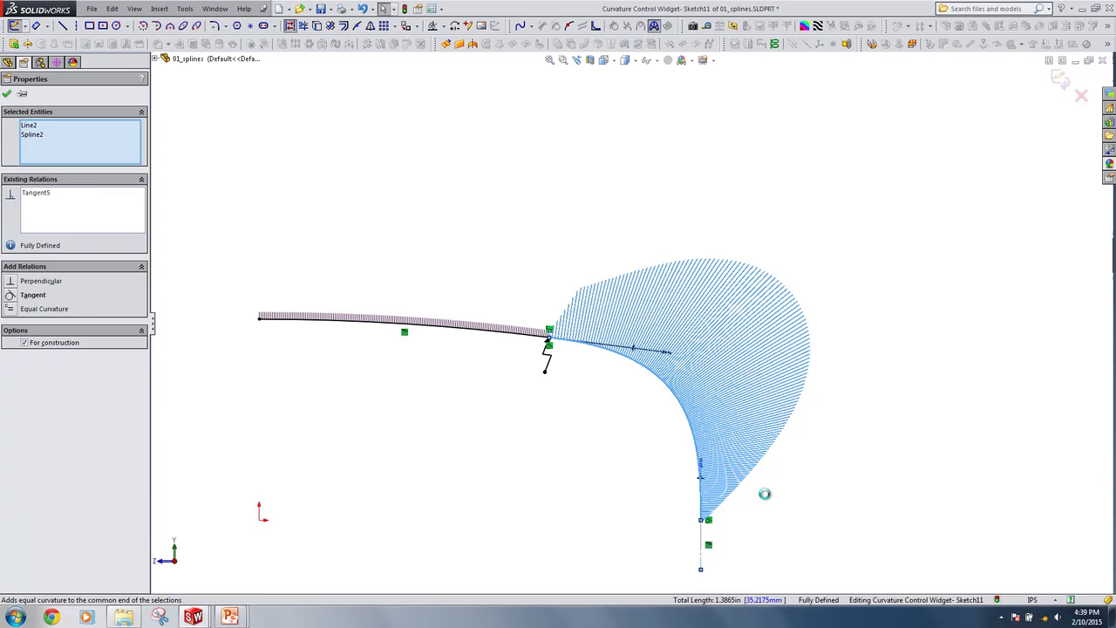
click(811, 516)
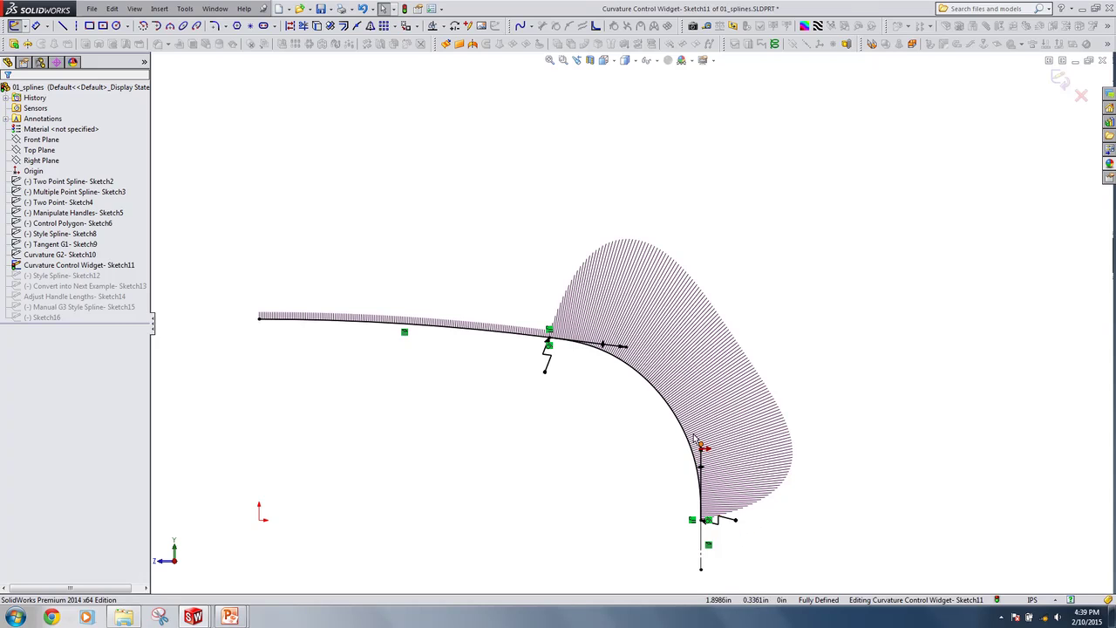
Switch the spline to Standard to compare its curvature comb, and set it back to Raised degree
click(735, 521)
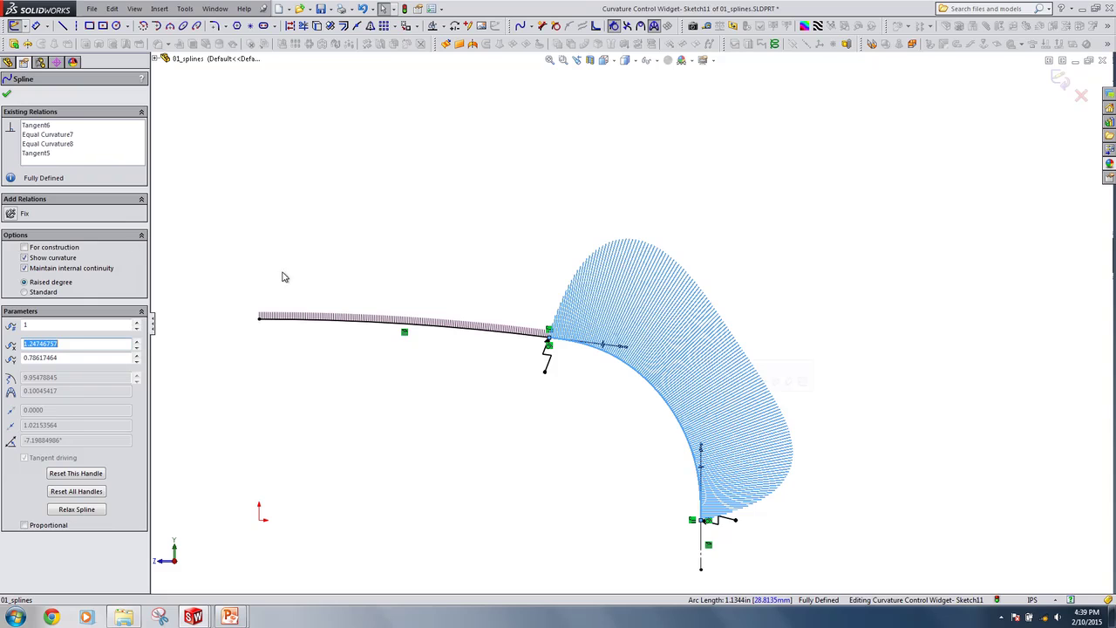
click(39, 293)
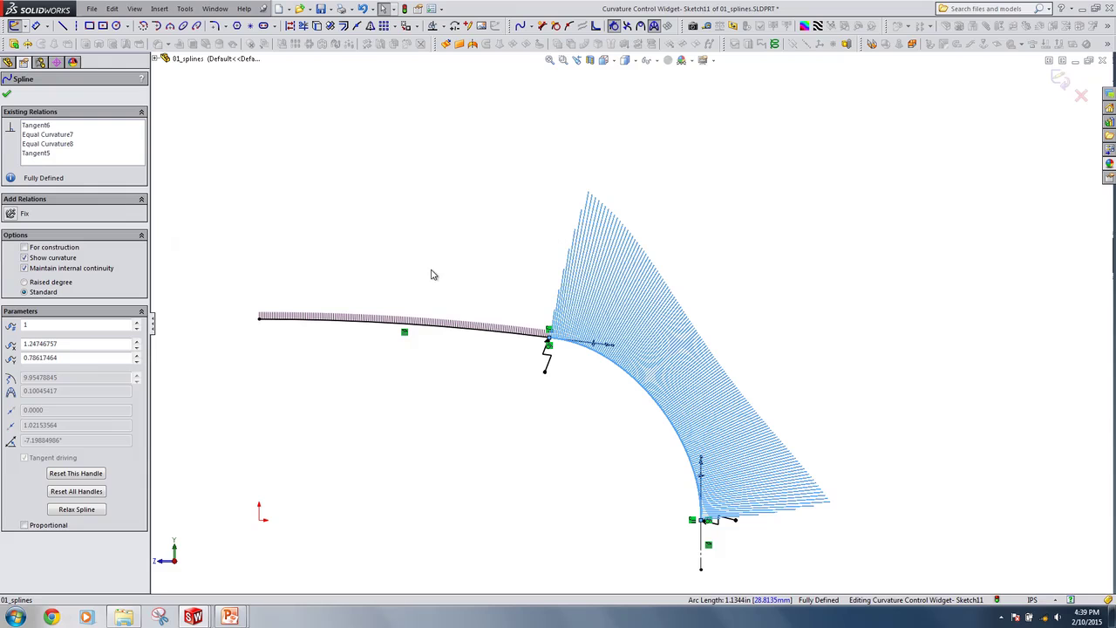
click(52, 282)
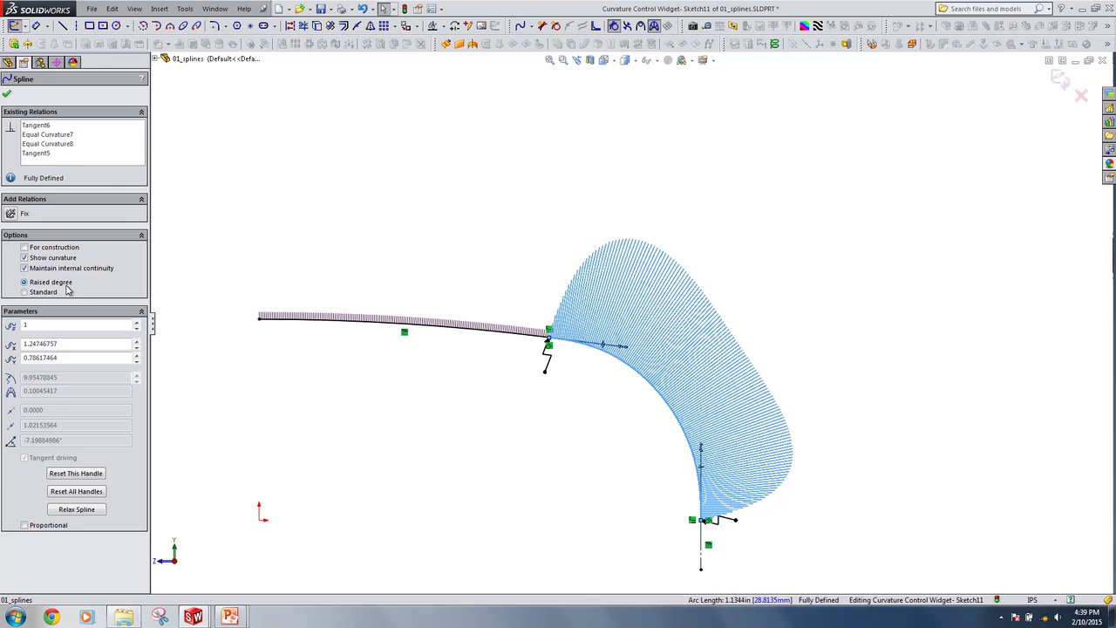
click(9, 89)
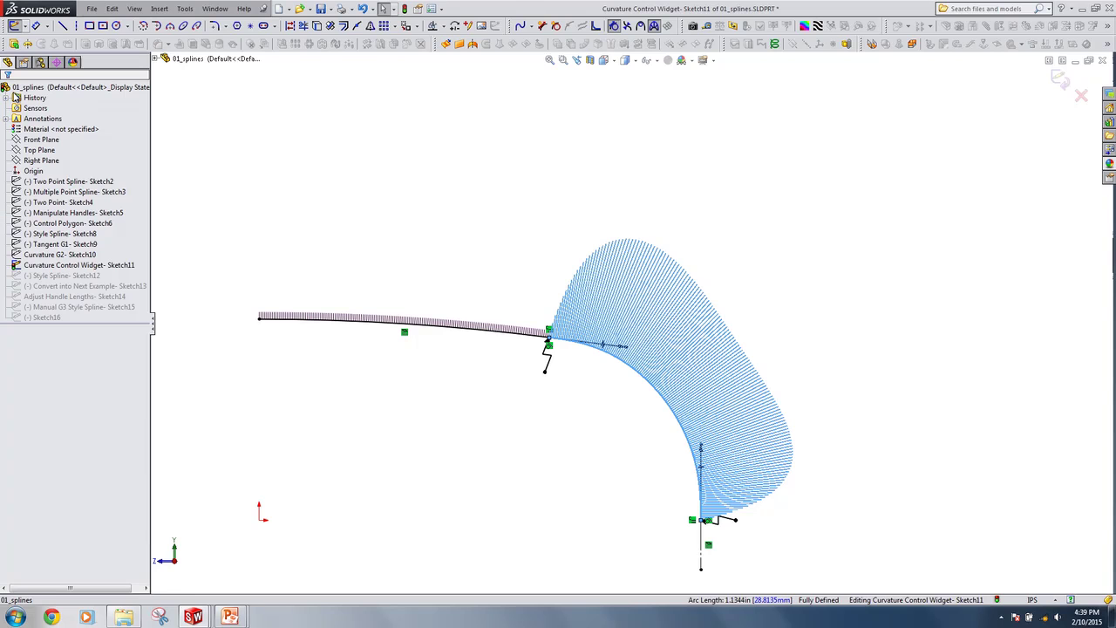
Remove the equal curvature relation at the spline's lower end and add a curvature control at that endpoint
click(735, 529)
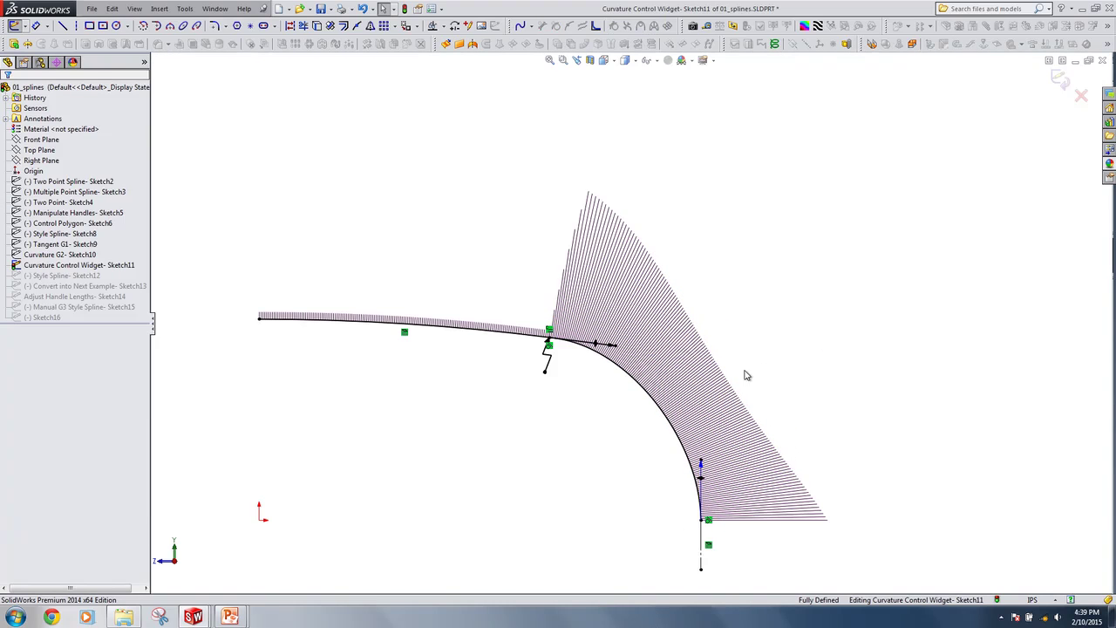
click(656, 409)
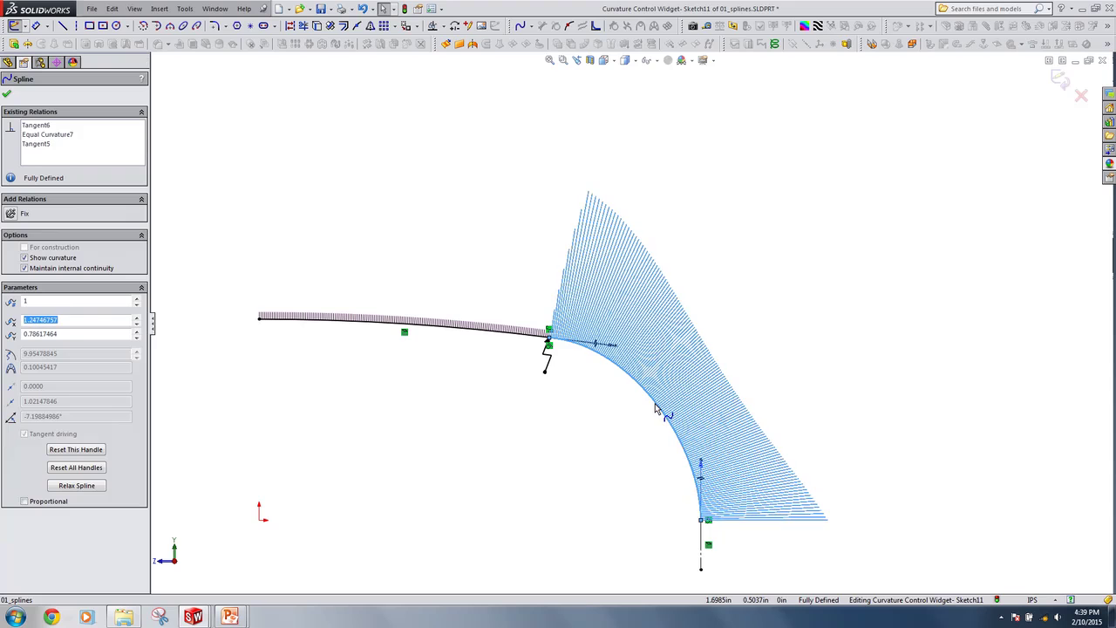
right_click(656, 408)
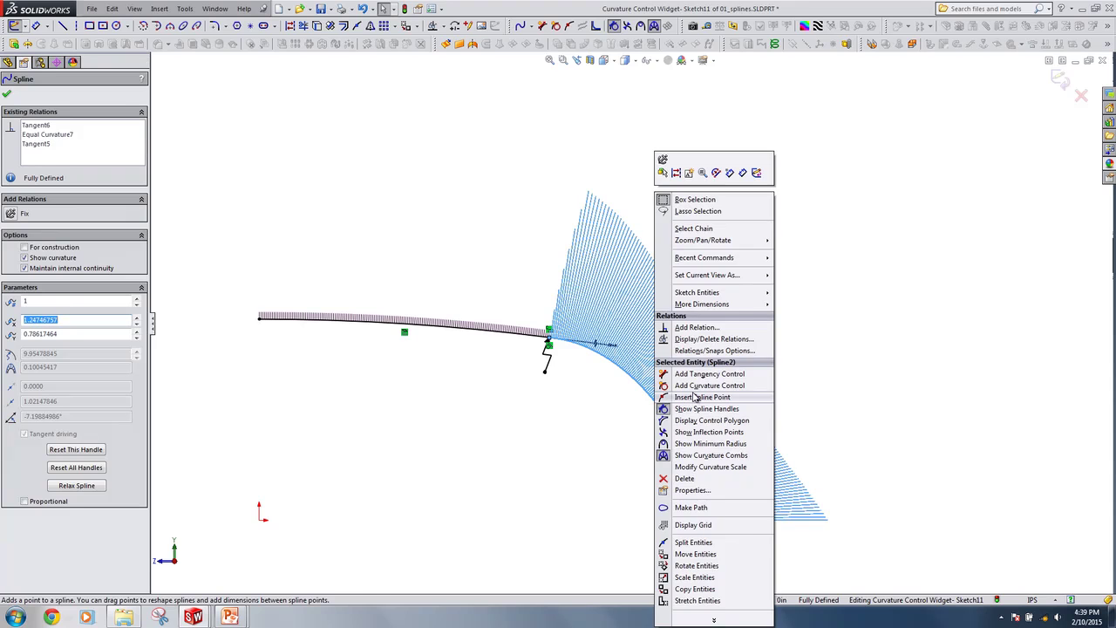
click(694, 386)
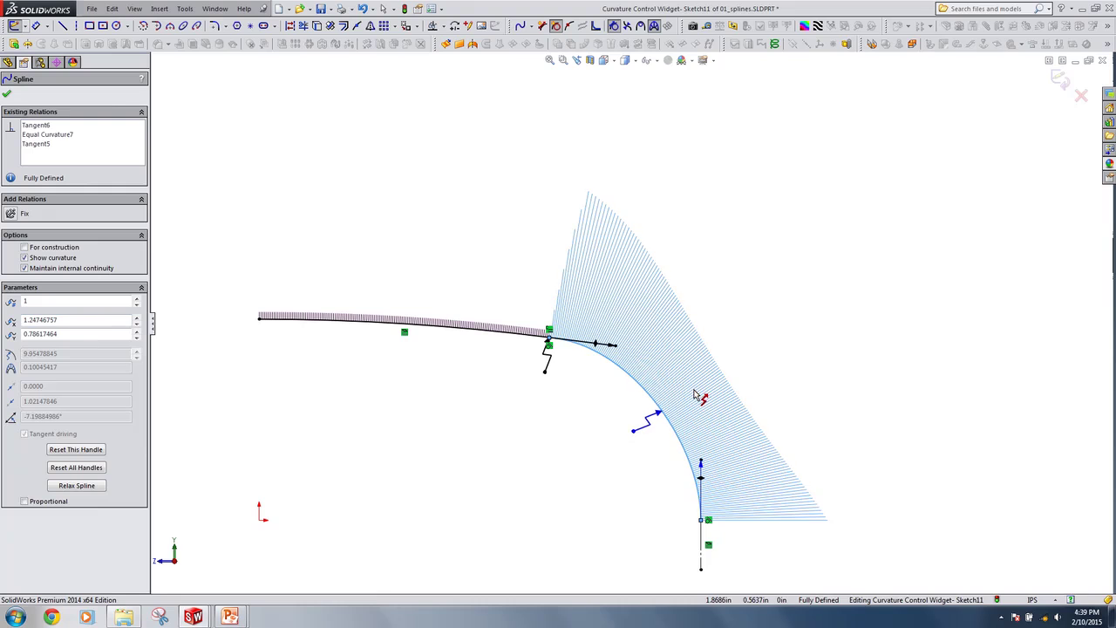
click(666, 426)
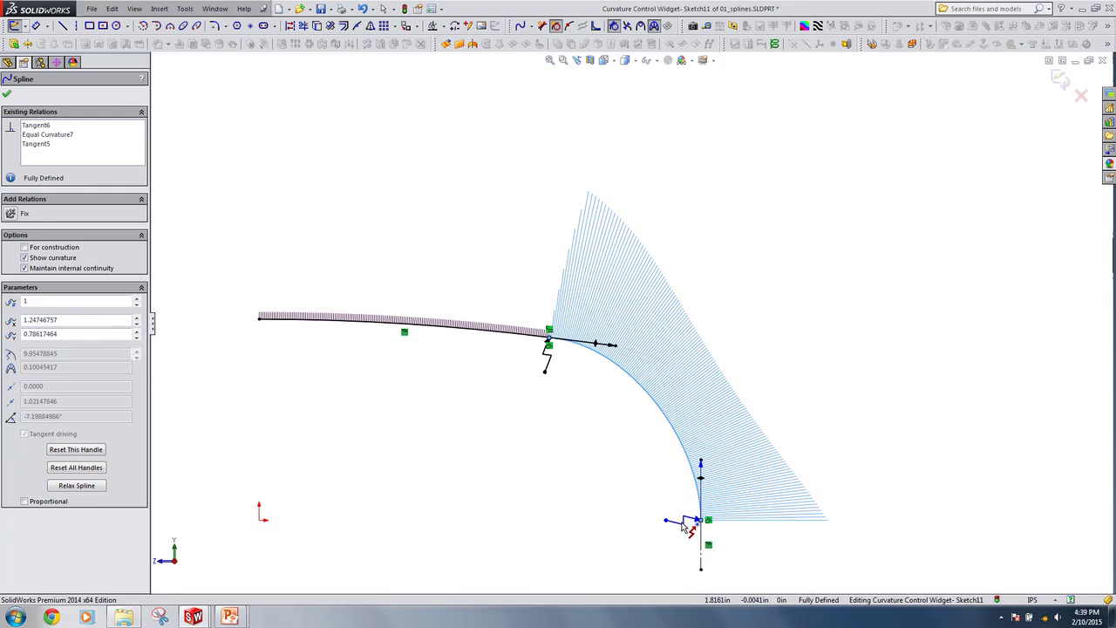
click(682, 533)
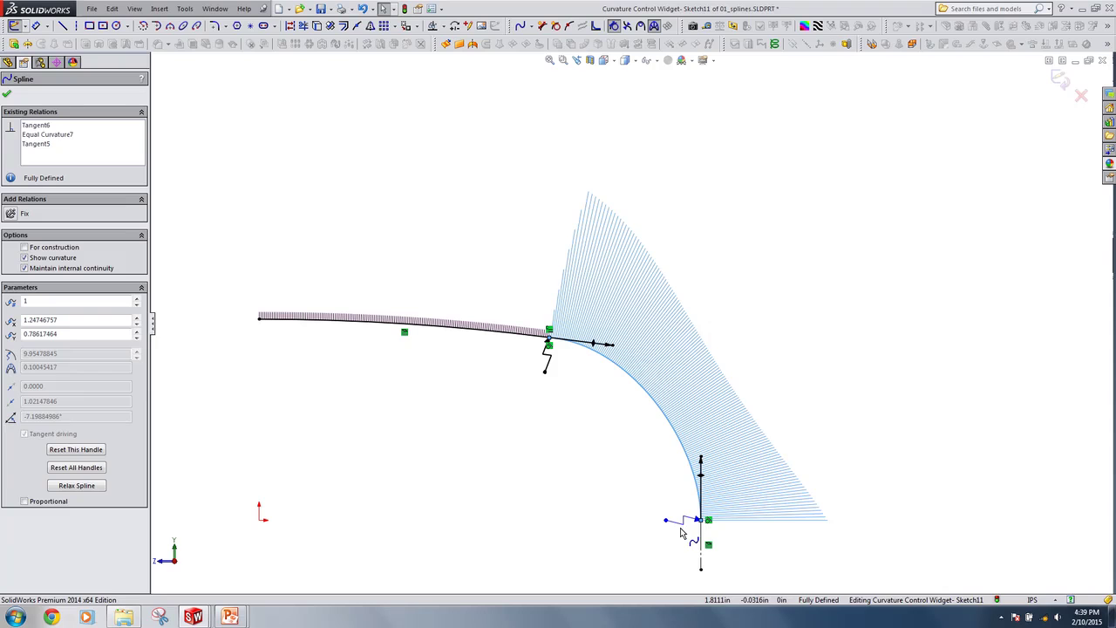
Set the bridging spline with the curvature control at its lower end to Raised degree
click(668, 423)
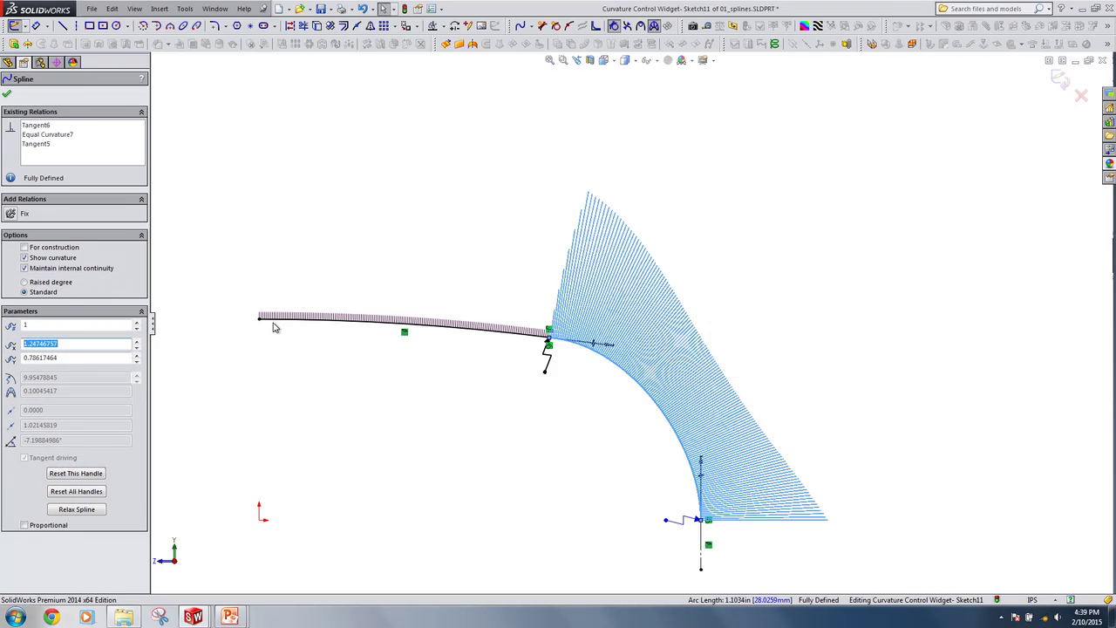
click(25, 281)
click(518, 459)
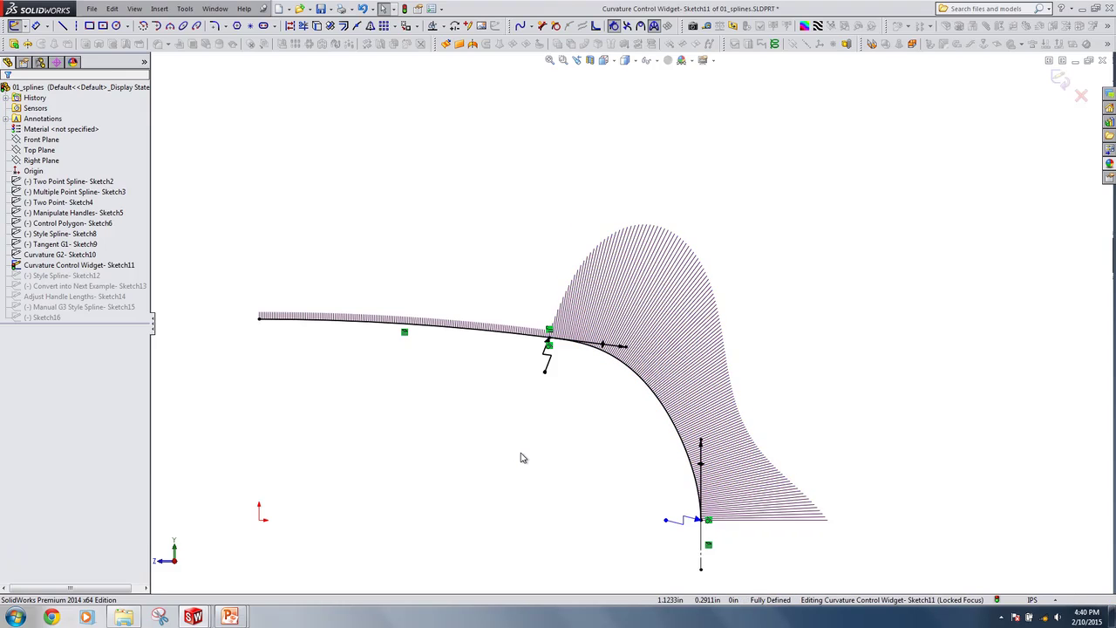
Adjust the lengths of the spline's upper and lower tangent handles to reshape its curvature comb
click(639, 353)
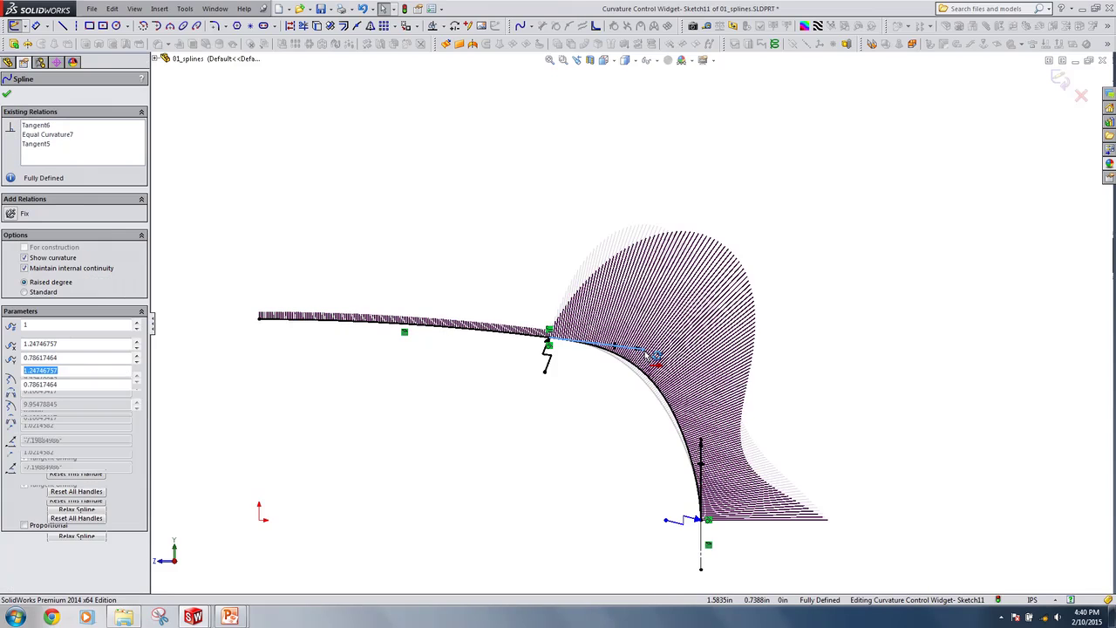
mouse_move(705, 451)
mouse_down()
mouse_move(707, 432)
mouse_move(706, 461)
mouse_up()
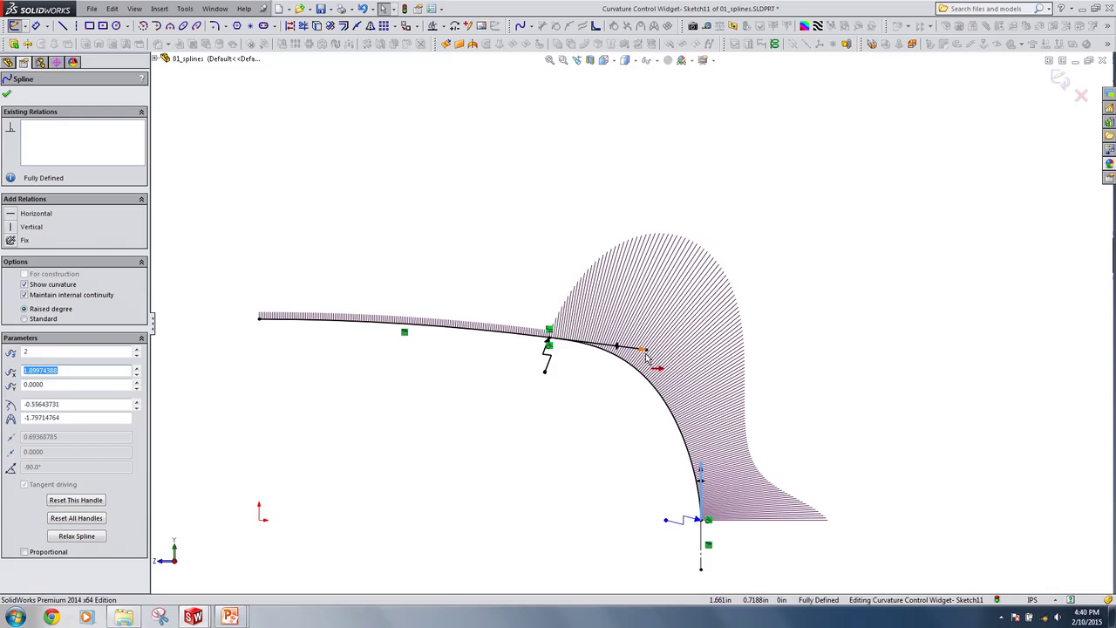
drag(656, 358, 725, 440)
click(793, 468)
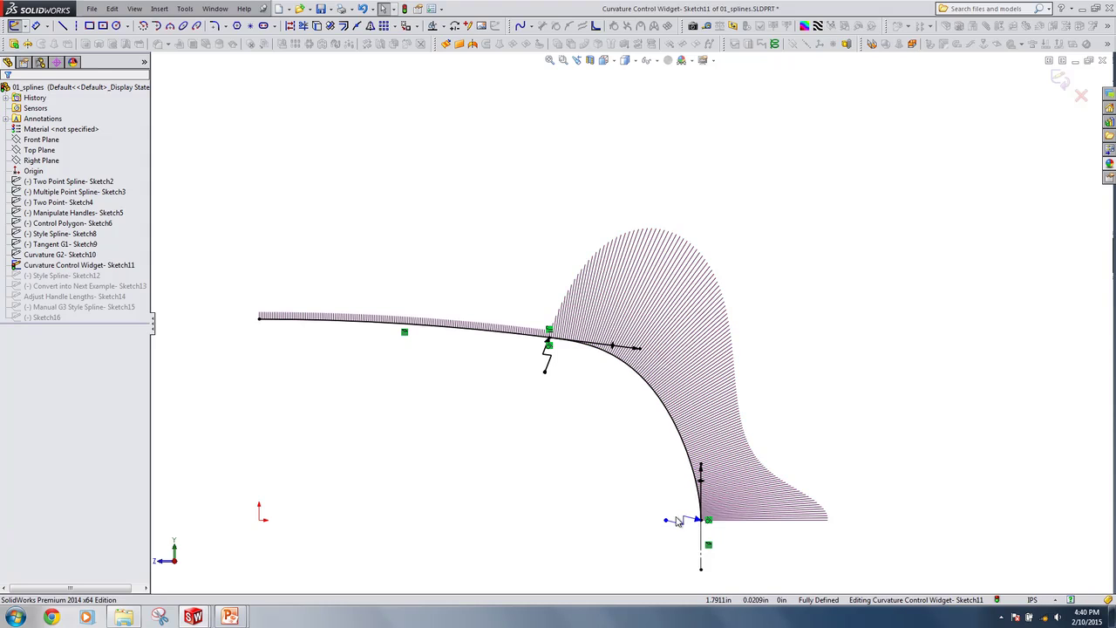
Switch to the PowerPoint presentation and review the slides on curvature continuous (G2) and better curvature continuous connections
click(621, 473)
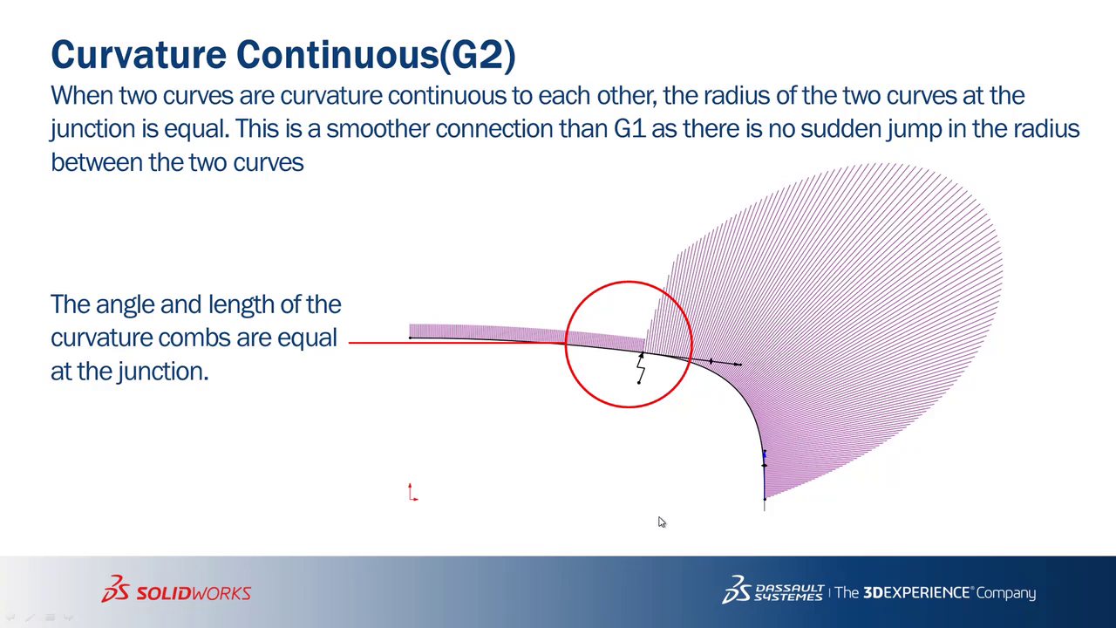
key(Right)
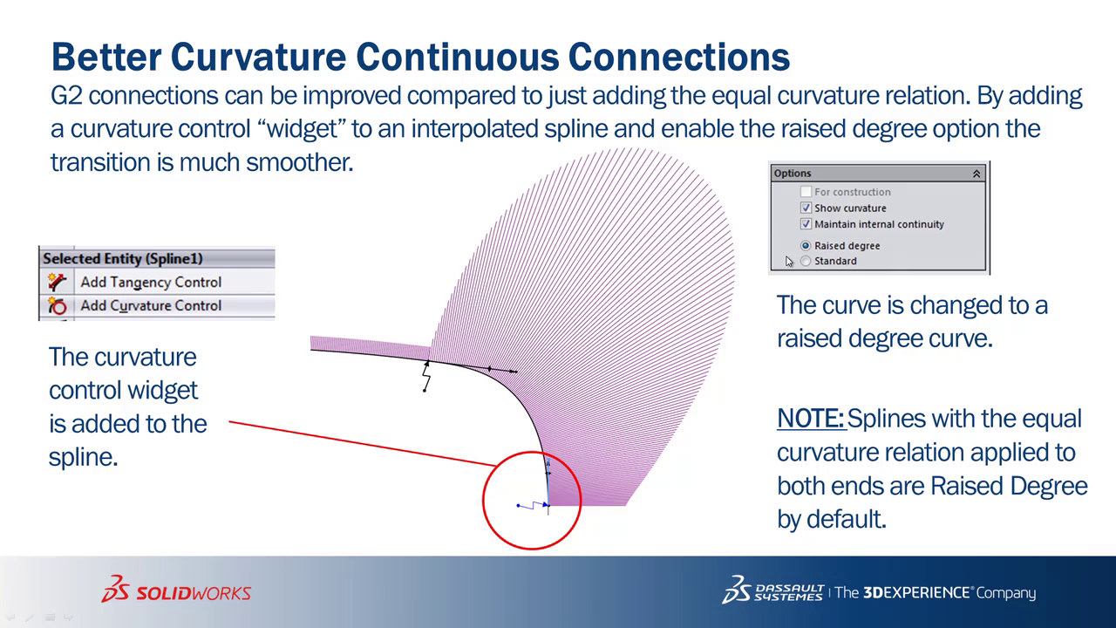
key(Right)
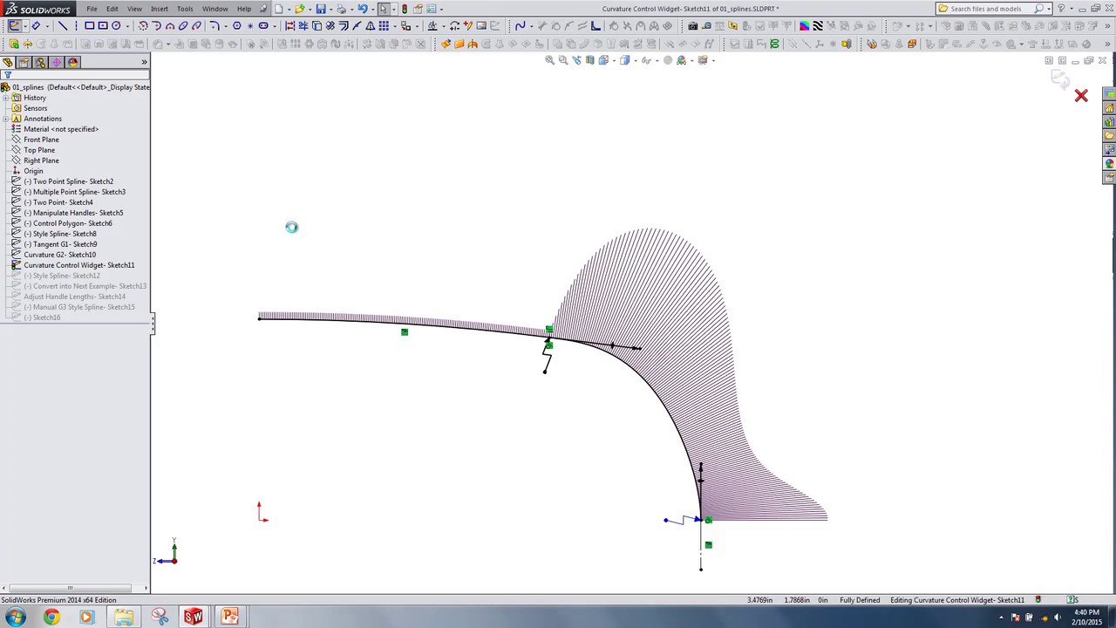
Open the Adjust Handle Lengths sketch for editing and delete the spline bridging its two arcs
click(94, 276)
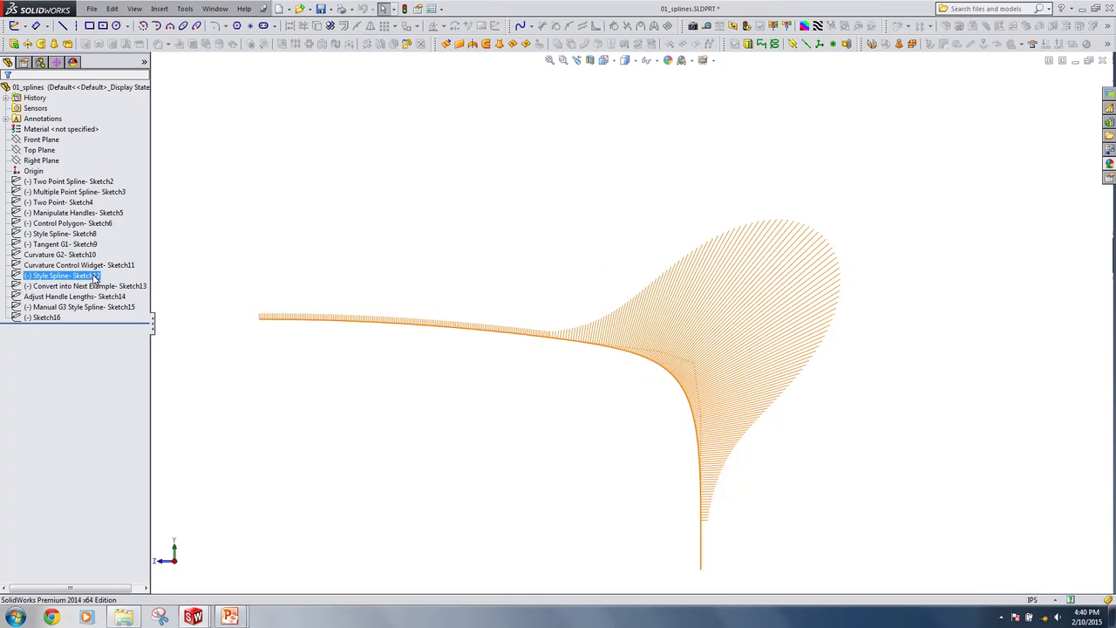
click(91, 287)
click(90, 297)
click(96, 264)
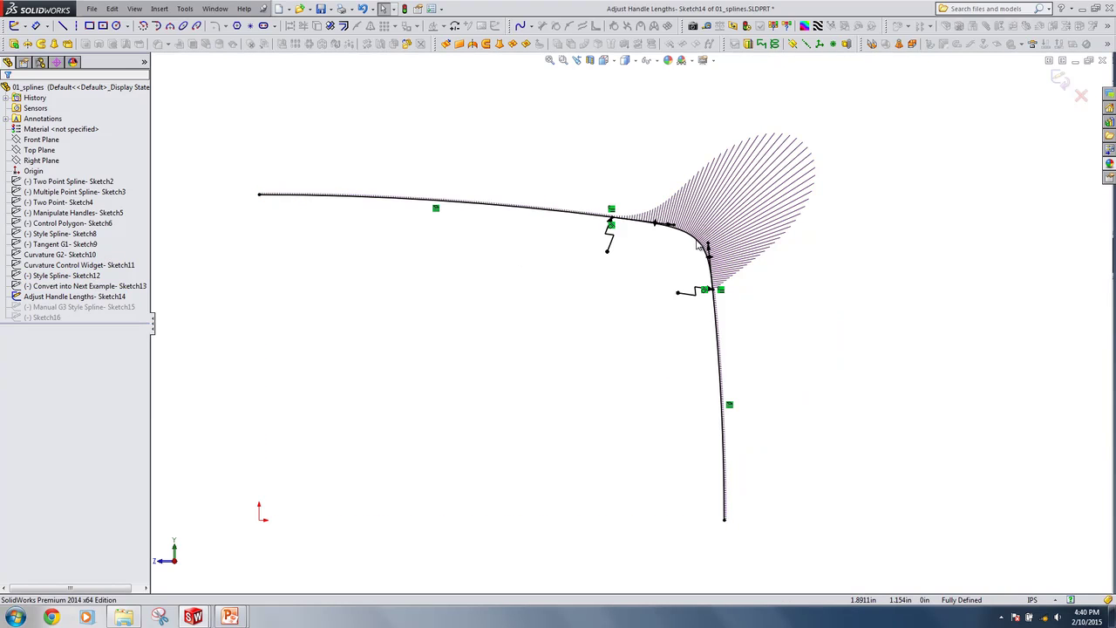
click(698, 247)
key(Delete)
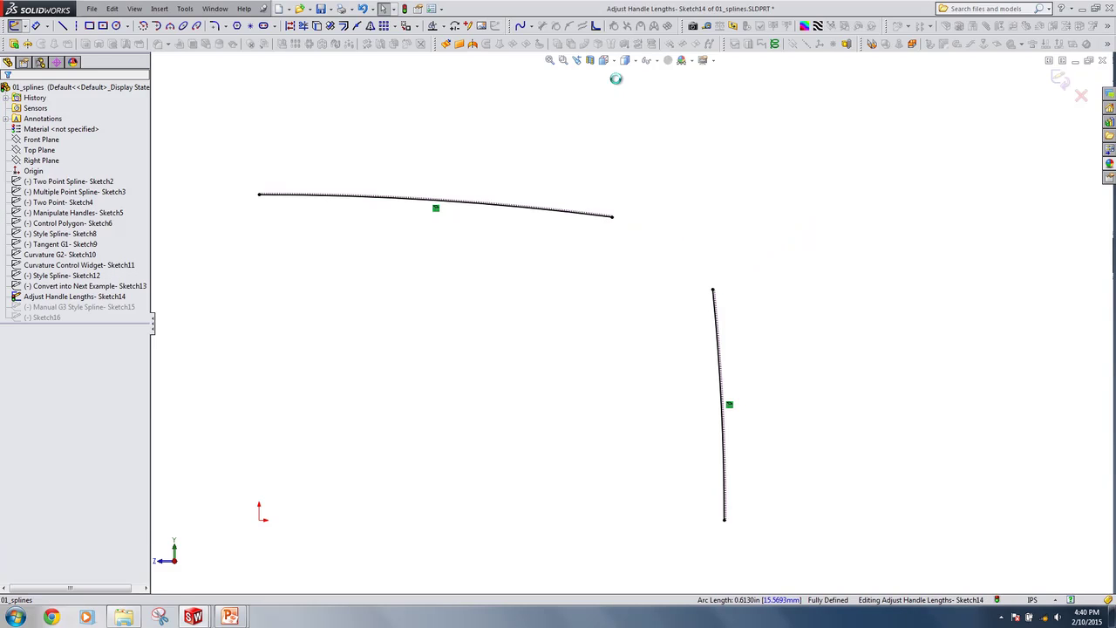
Draw a two-point spline from the end of the upper arc to the top of the near-vertical arc
click(530, 27)
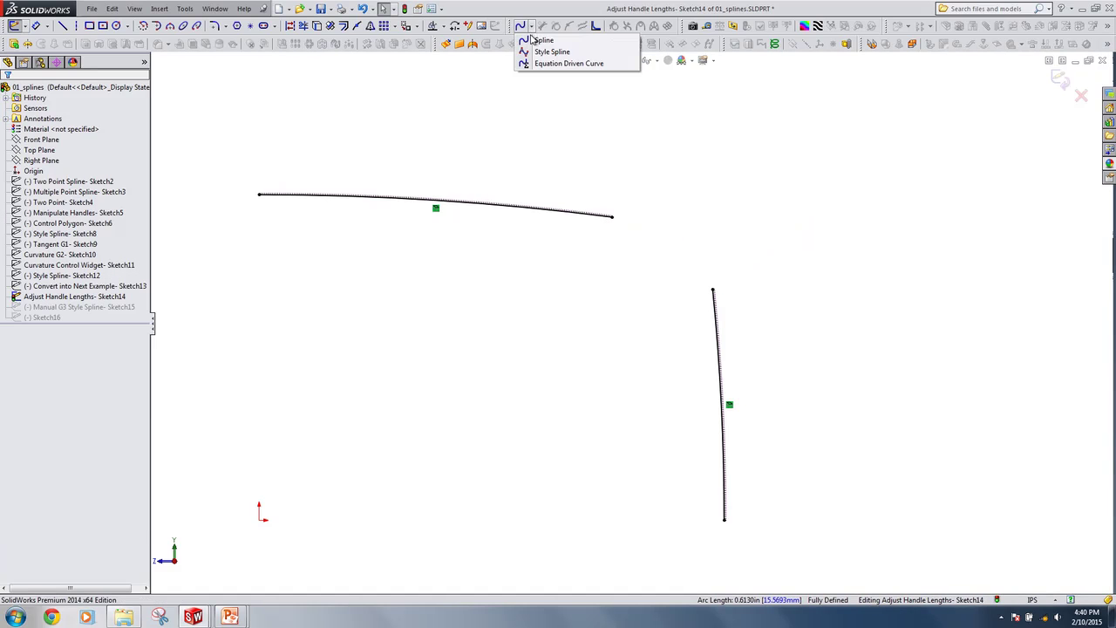
click(543, 38)
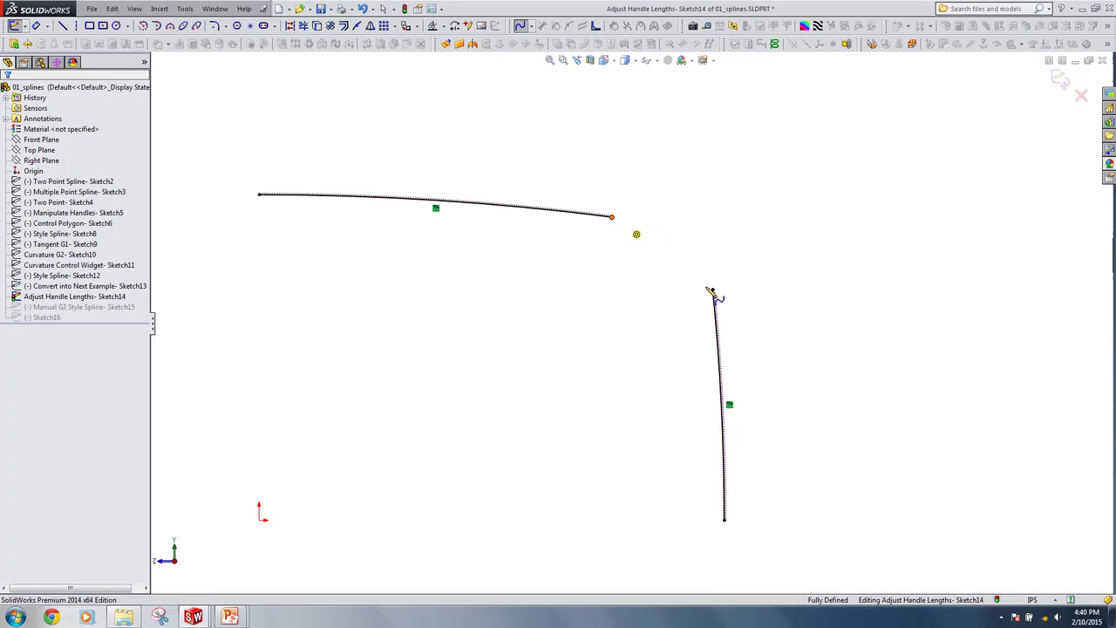
click(613, 217)
double_click(722, 301)
key(Escape)
Add equal curvature relations between the new spline and both the near-vertical arc and the upper arc
click(710, 294)
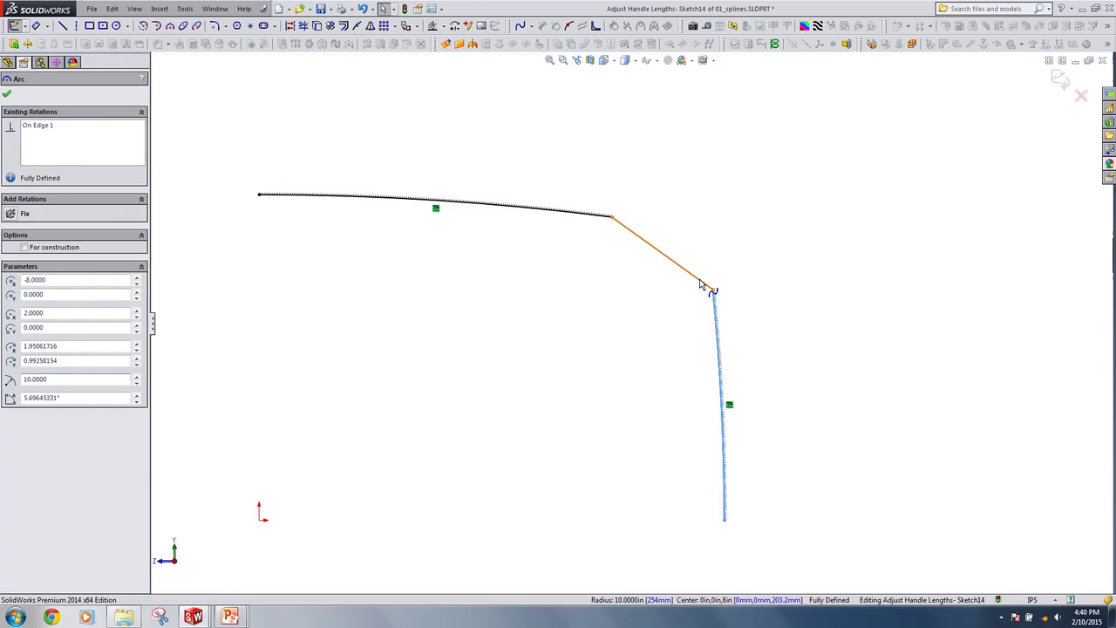
ctrl+click(704, 285)
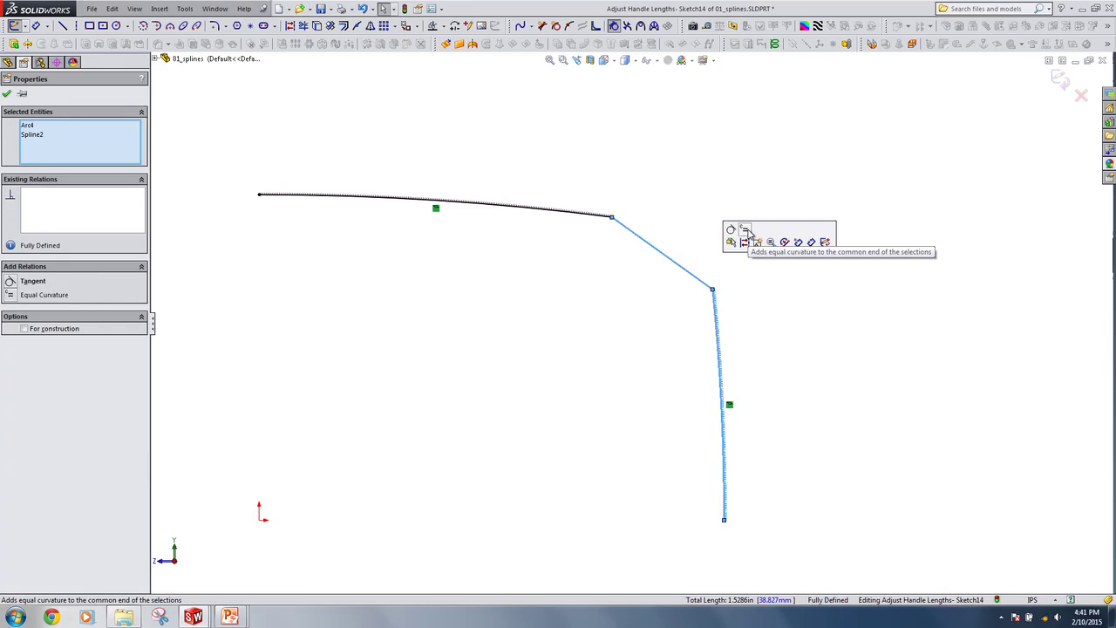
click(746, 232)
click(619, 200)
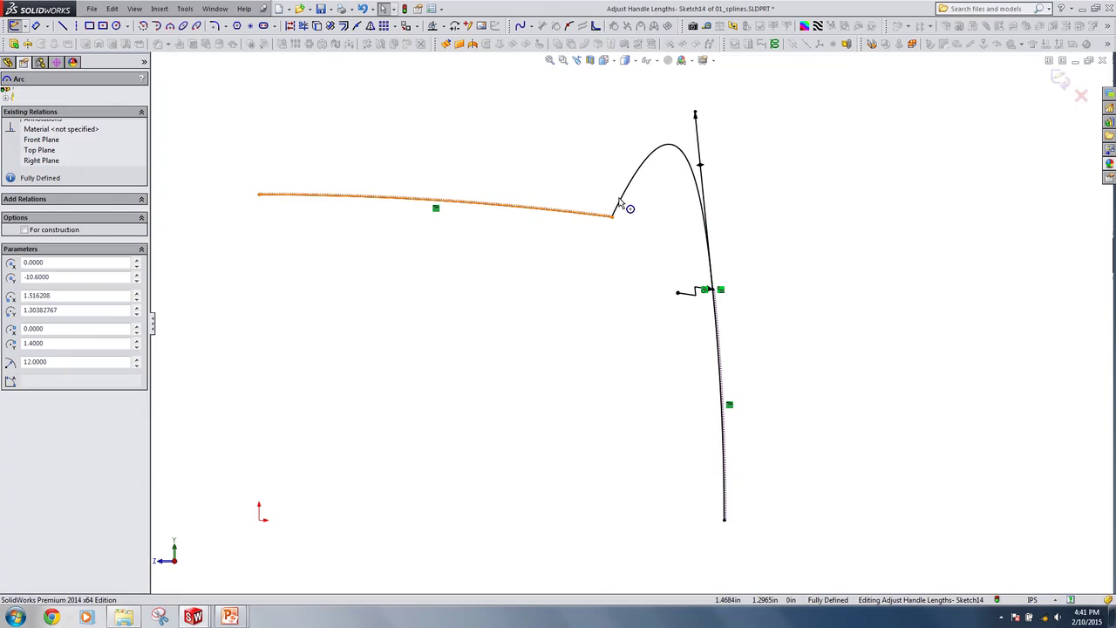
ctrl+click(621, 203)
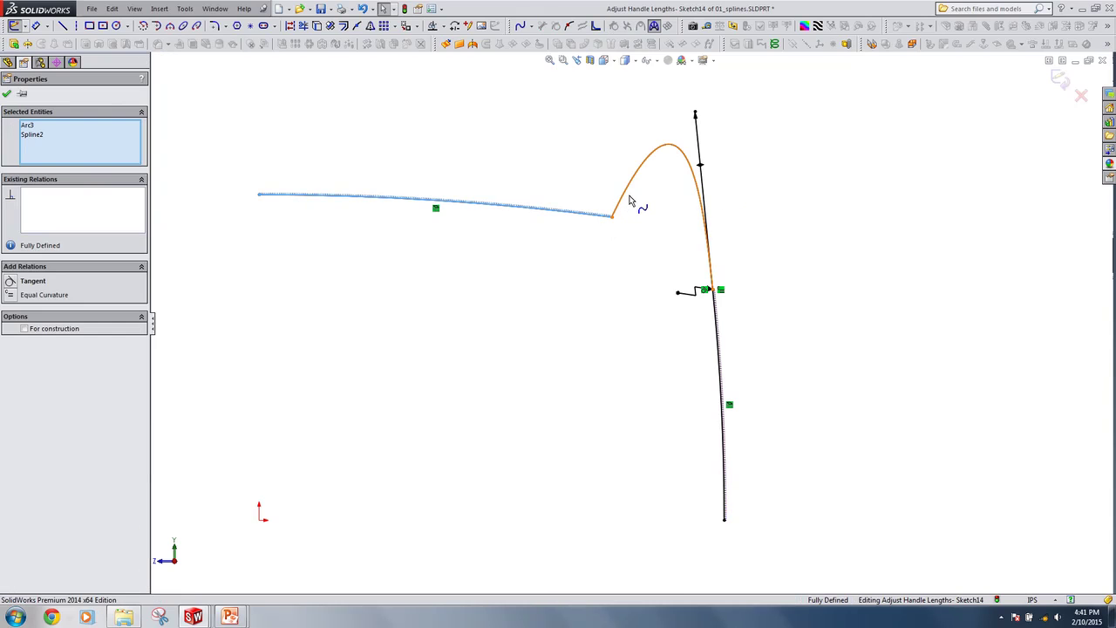
click(669, 157)
Display the new spline's curvature combs and lengthen its tangent handles to even out the comb
click(818, 240)
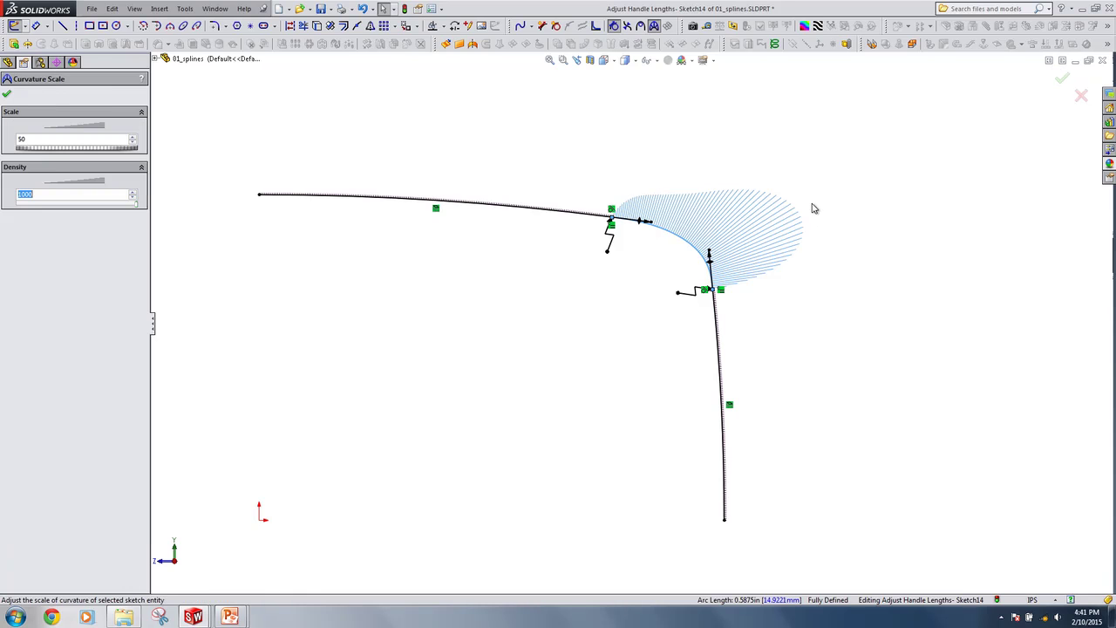
click(813, 208)
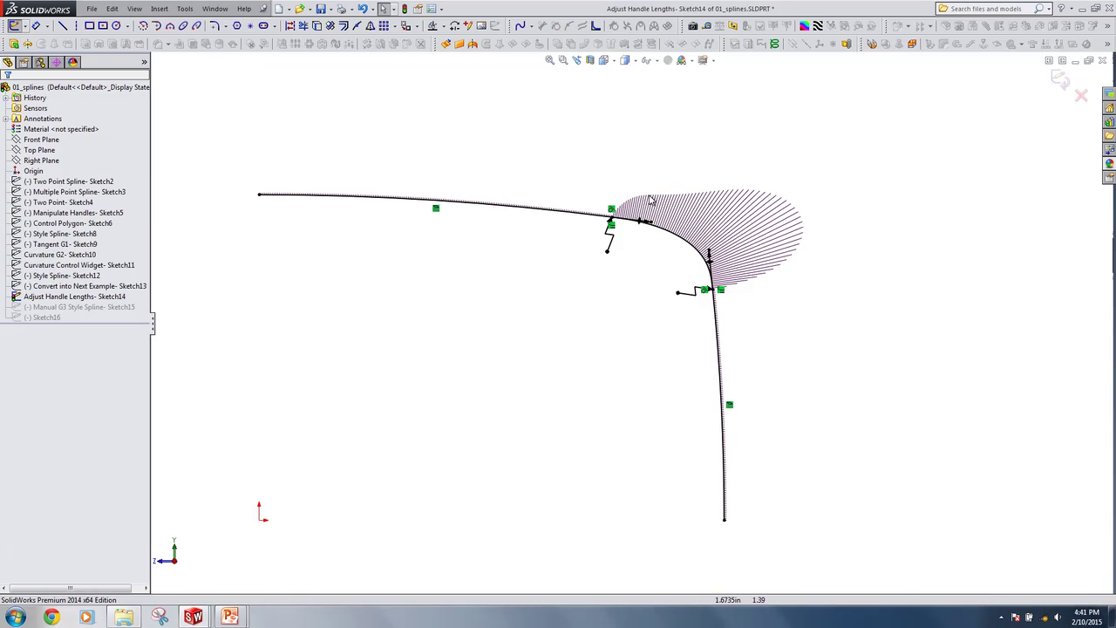
scroll(742, 253, down, 1)
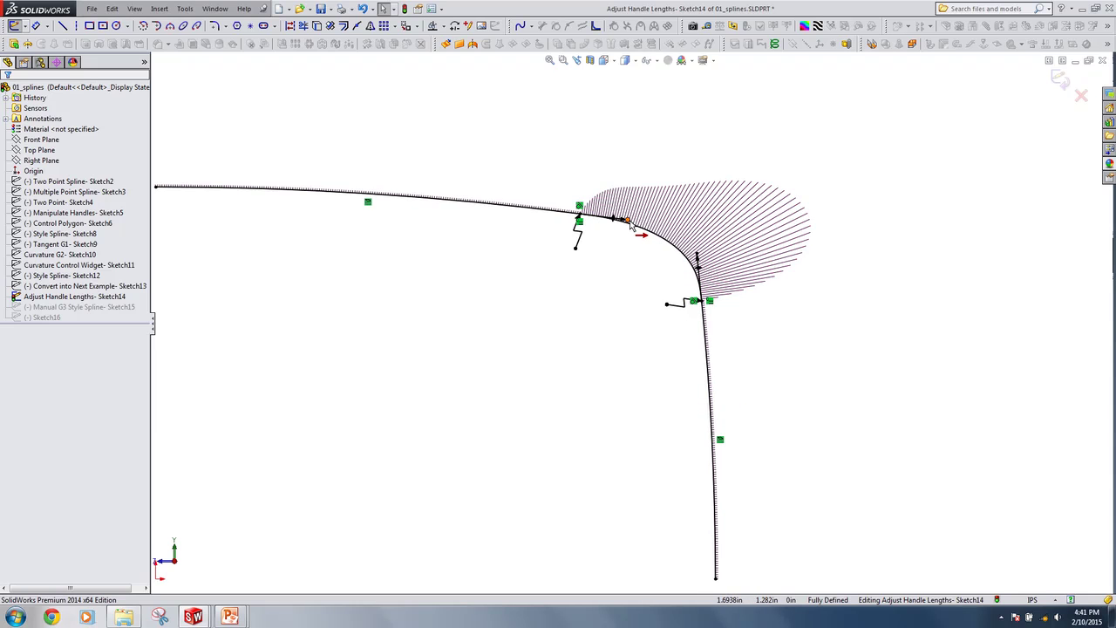
drag(634, 225, 697, 248)
click(791, 334)
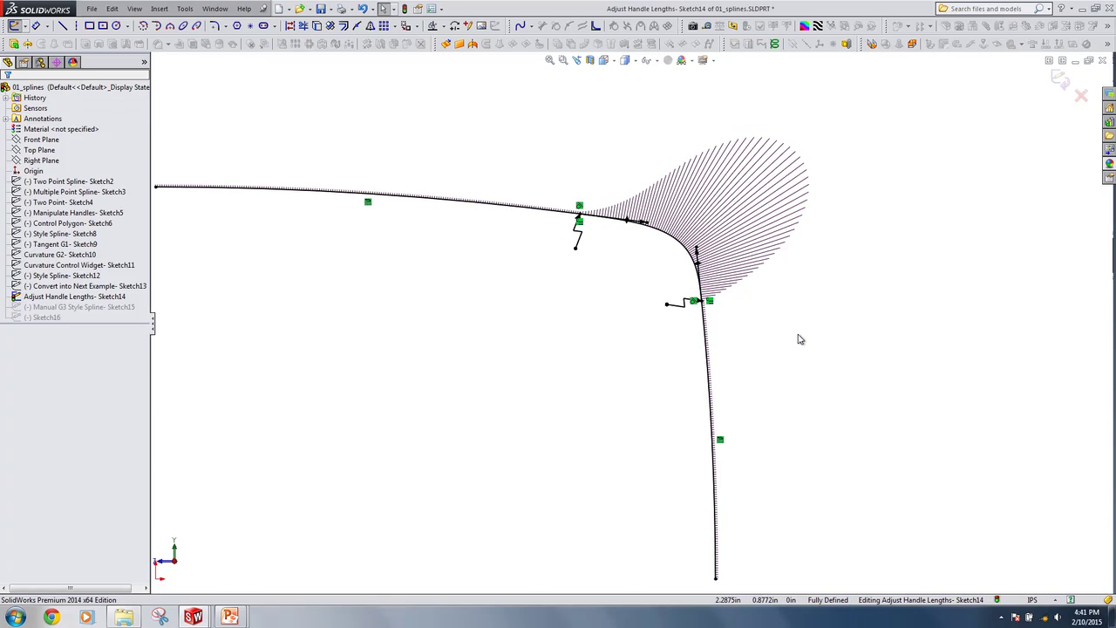
Exit the sketch without keeping its changes and review the PowerPoint slide on style spline curvature connections
click(1085, 97)
key(alt+Tab)
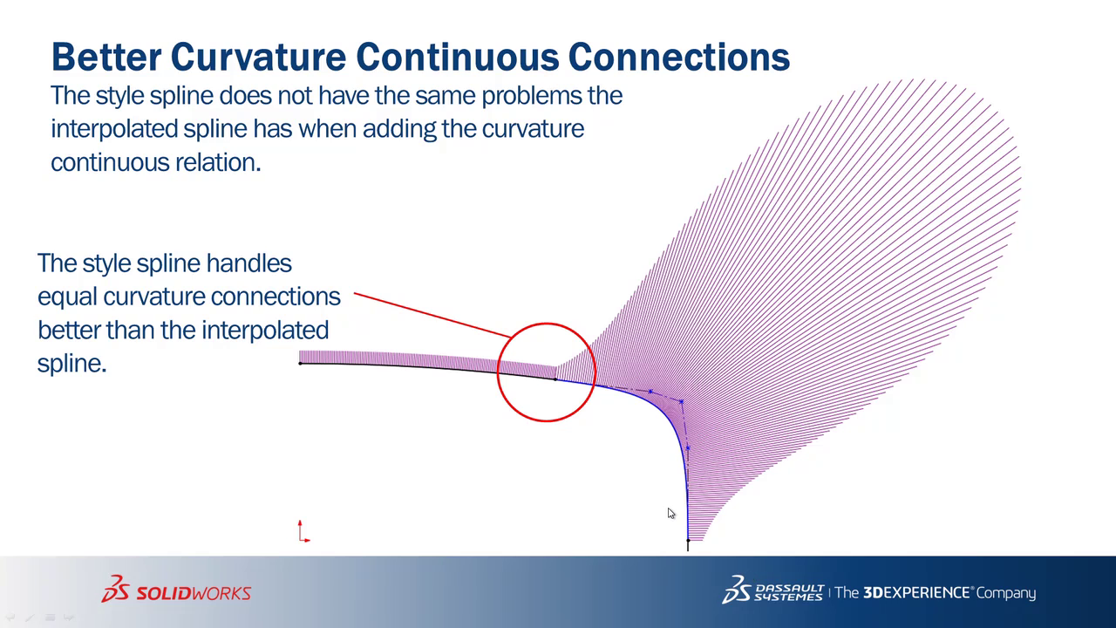
key(alt+Tab)
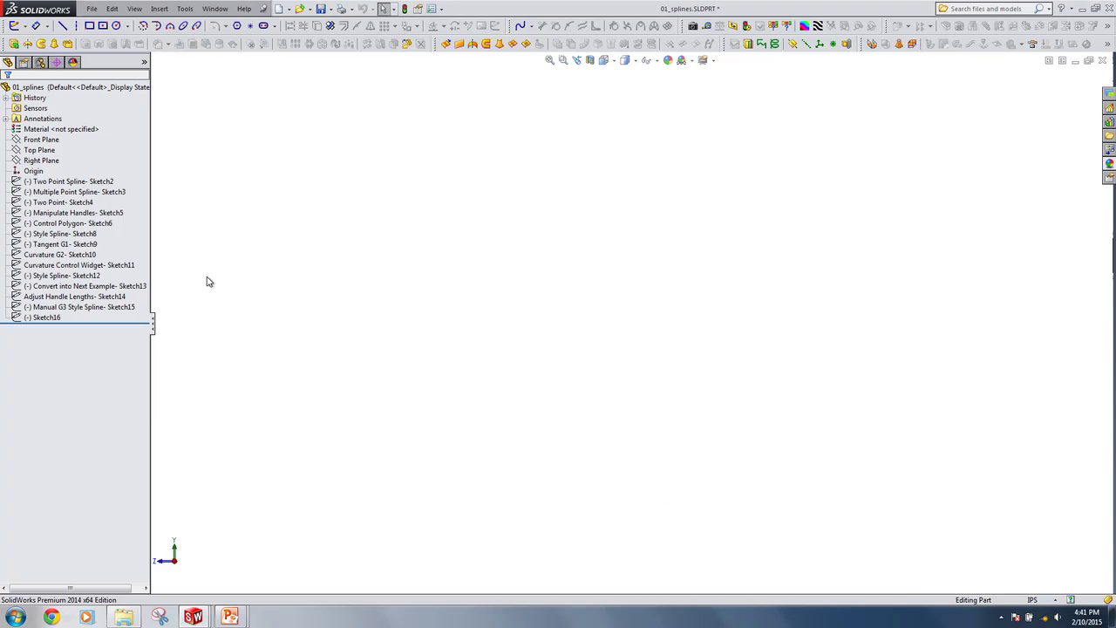
Open the Style Spline sketch (Sketch12) for editing and delete the style spline between the arc and the vertical line
click(78, 276)
click(92, 248)
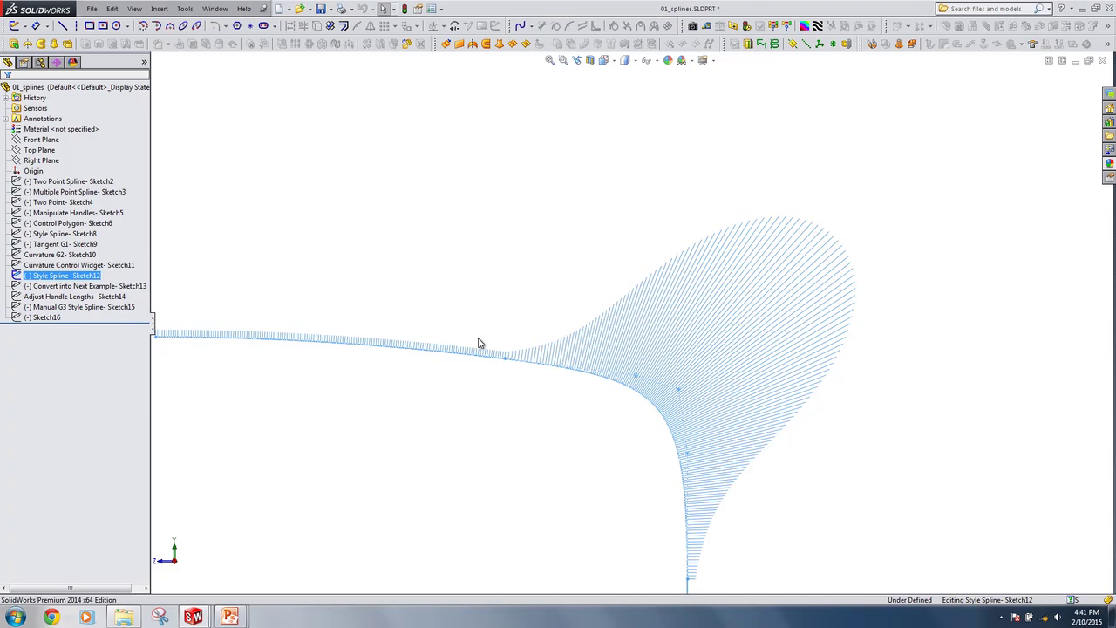
click(631, 389)
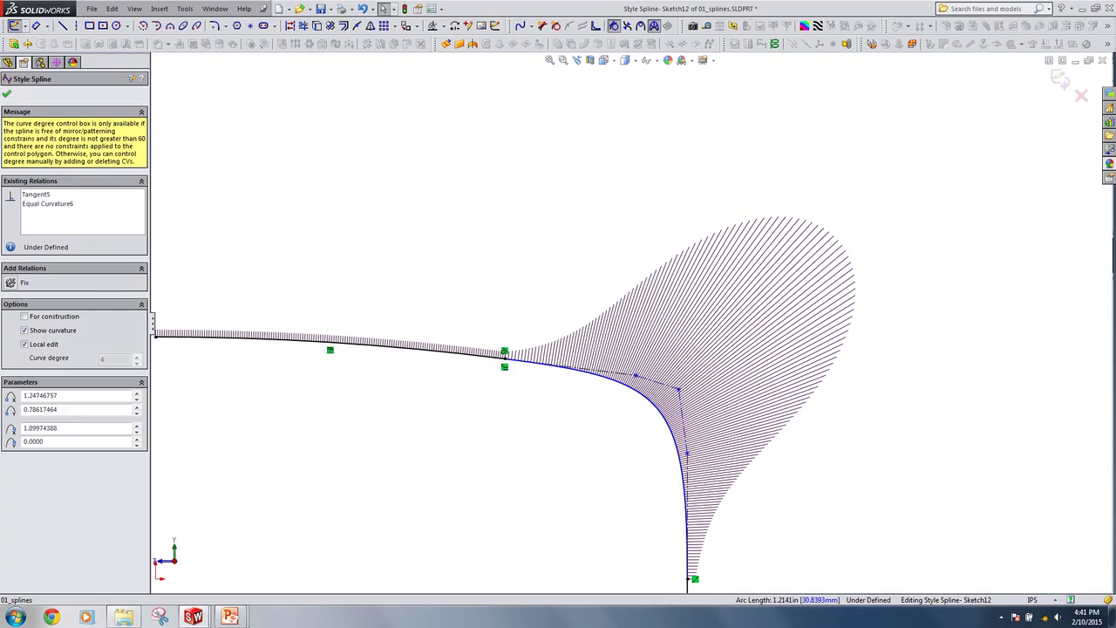
key(Delete)
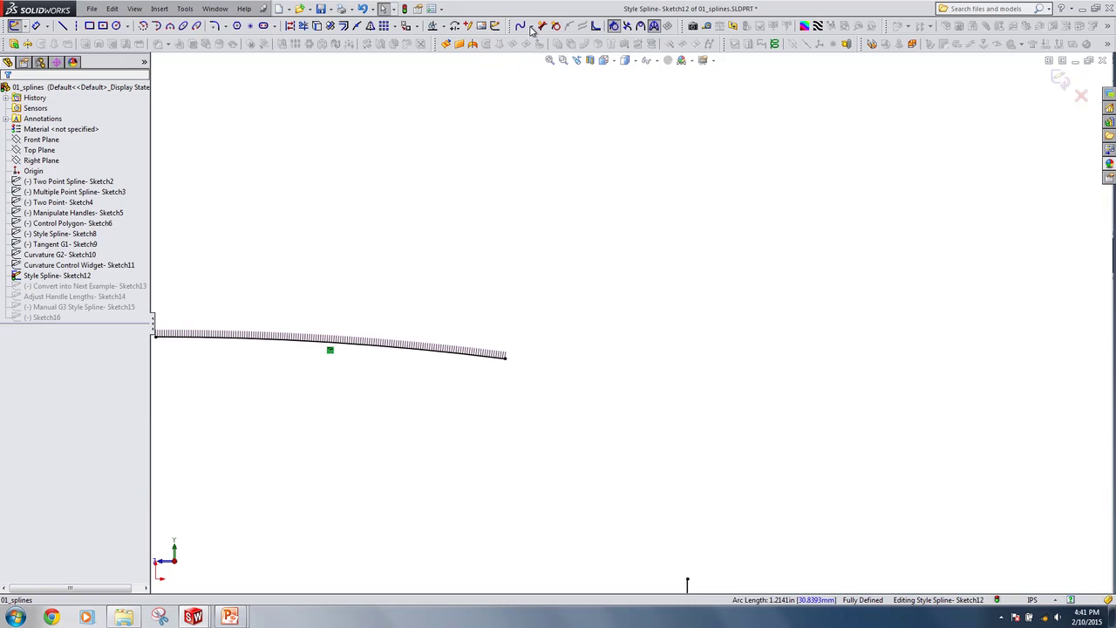
Draw a style spline with four intermediate control points from the arc's end to the vertical line's upper endpoint
click(532, 31)
click(541, 39)
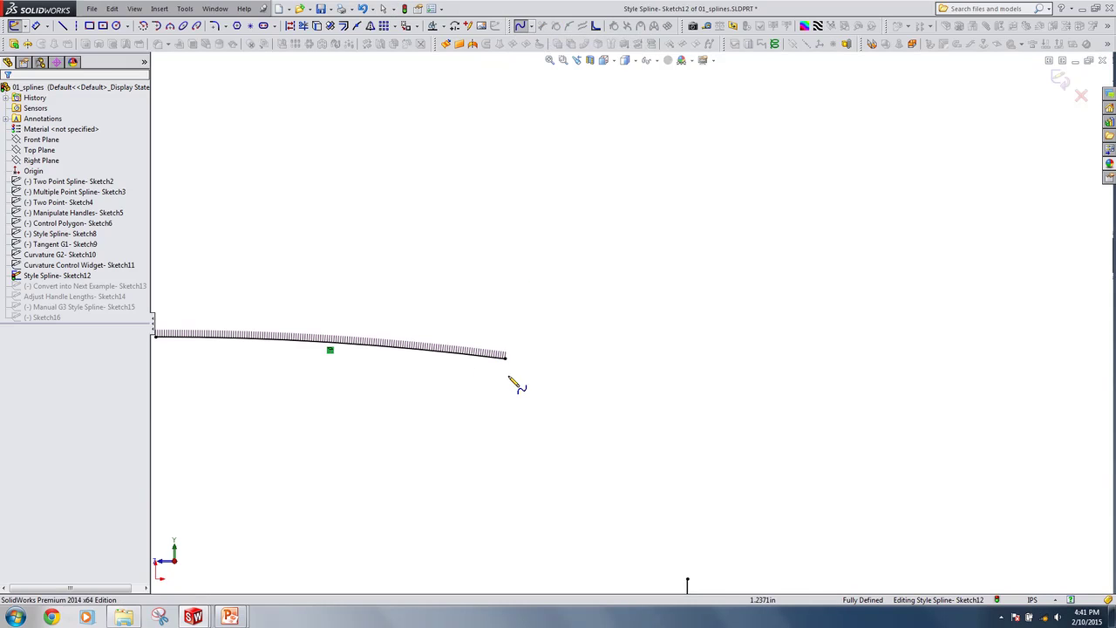
click(532, 26)
click(542, 50)
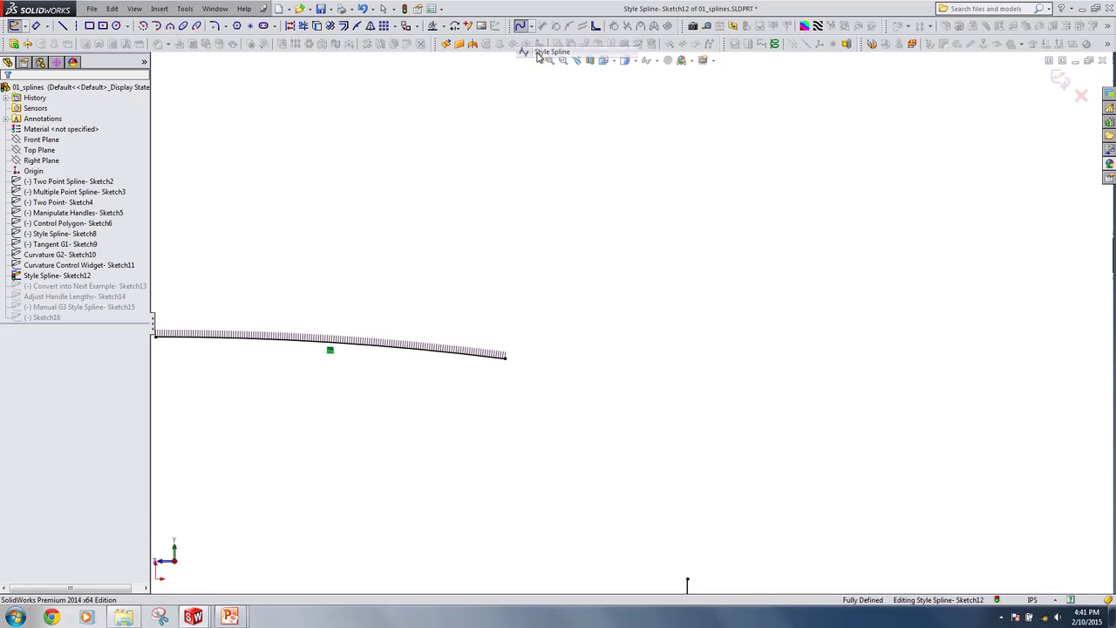
click(506, 357)
click(583, 359)
click(625, 399)
click(668, 450)
click(689, 546)
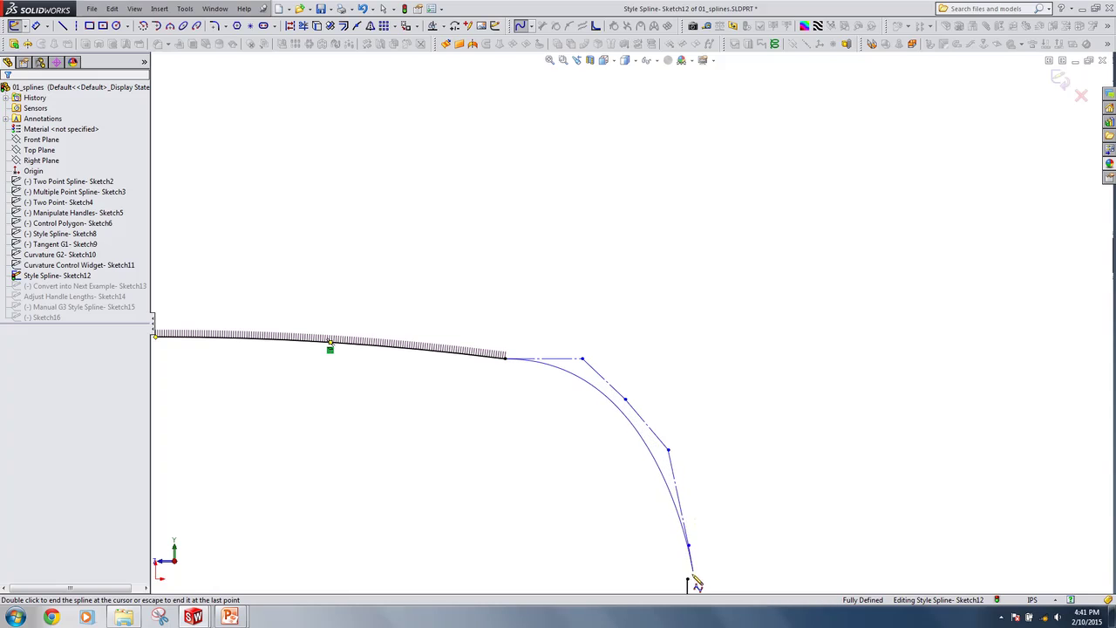
double_click(690, 582)
Lower the style spline's curve degree to 2, raise it to 4, and reselect the spline
scroll(647, 419, down, 3)
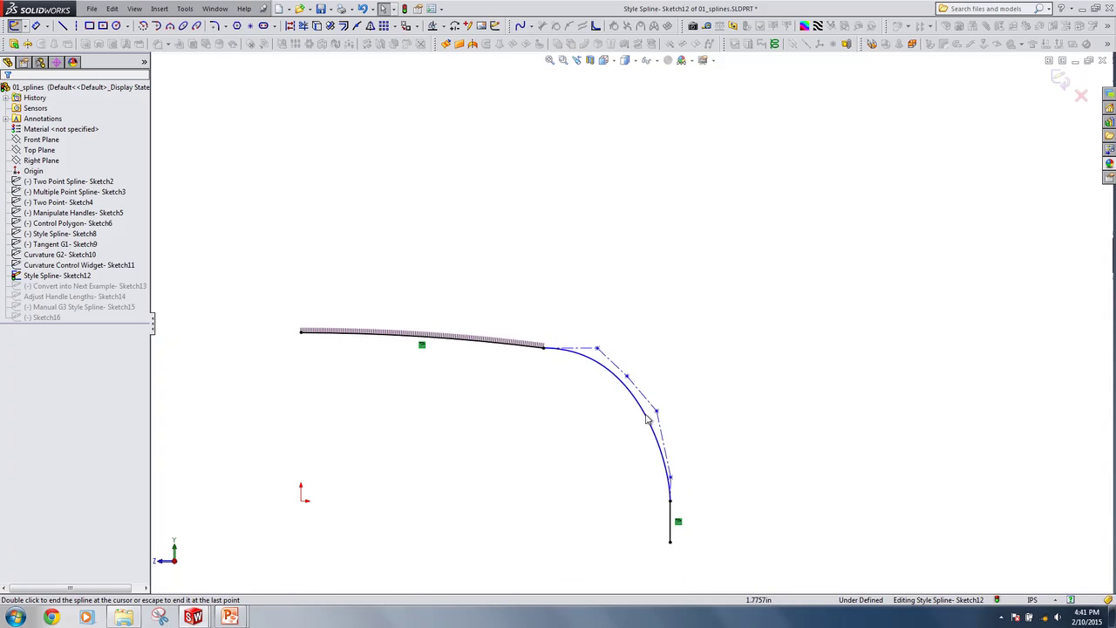
click(621, 422)
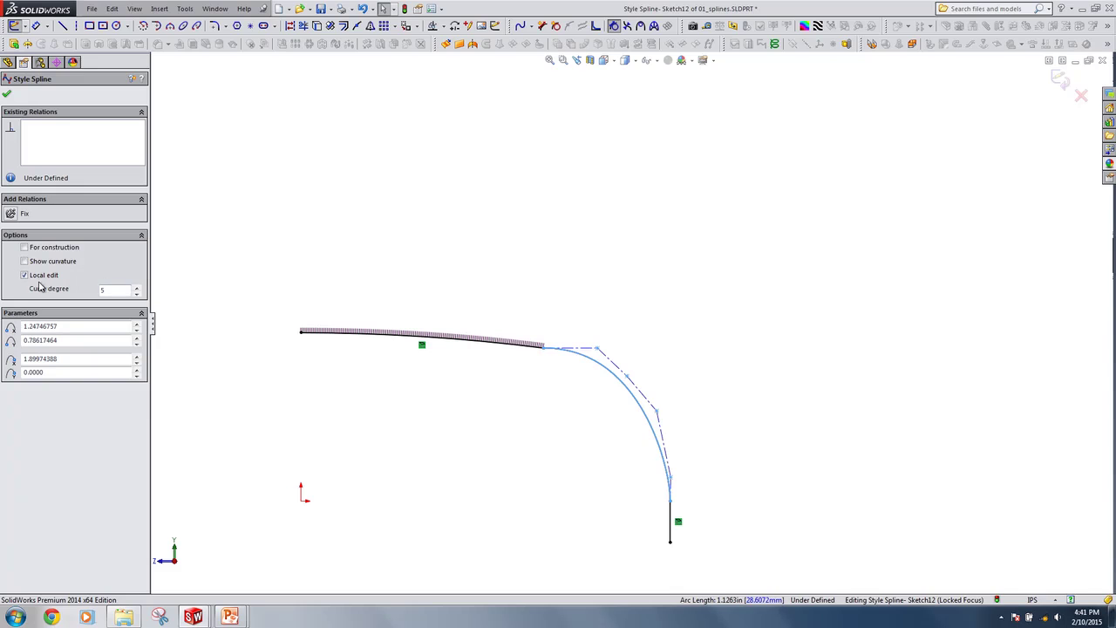
click(138, 294)
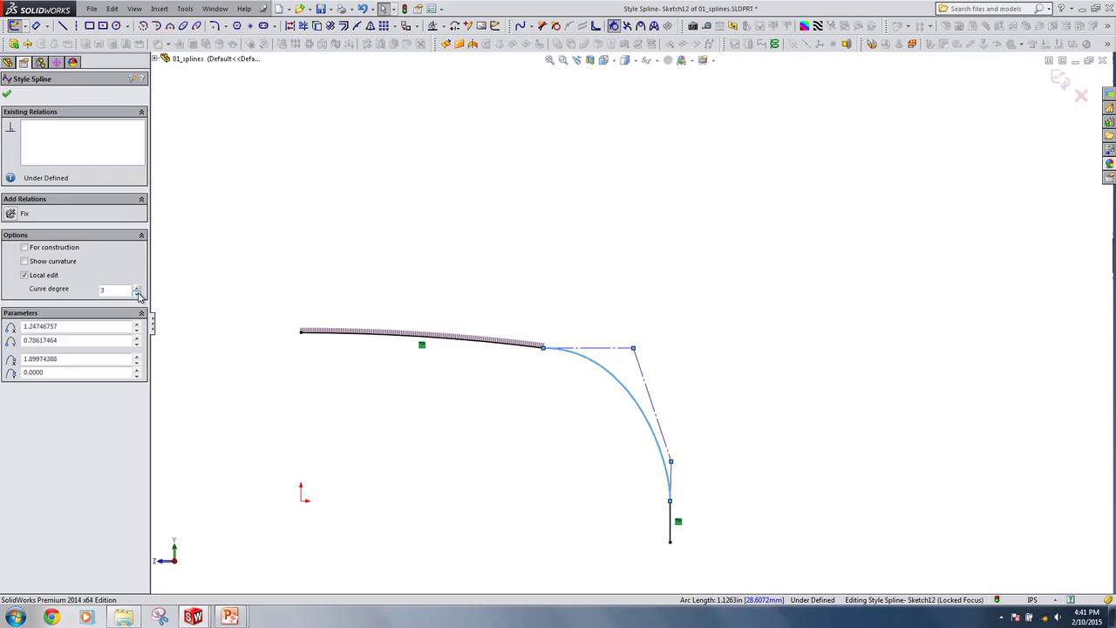
click(138, 294)
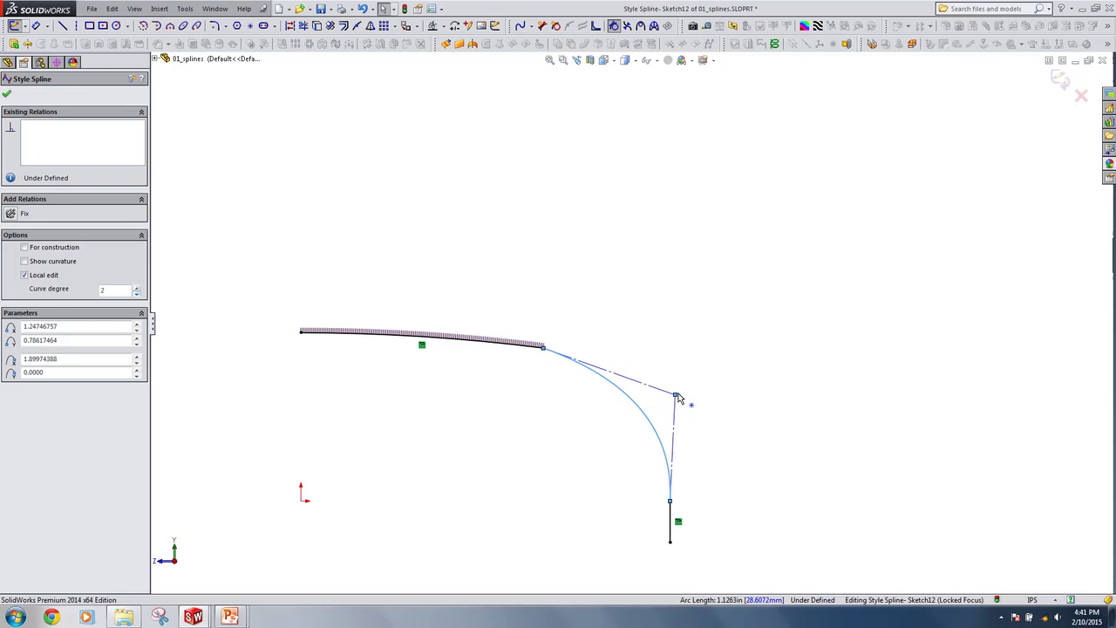
click(137, 287)
click(137, 287)
click(696, 405)
scroll(697, 406, down, 1)
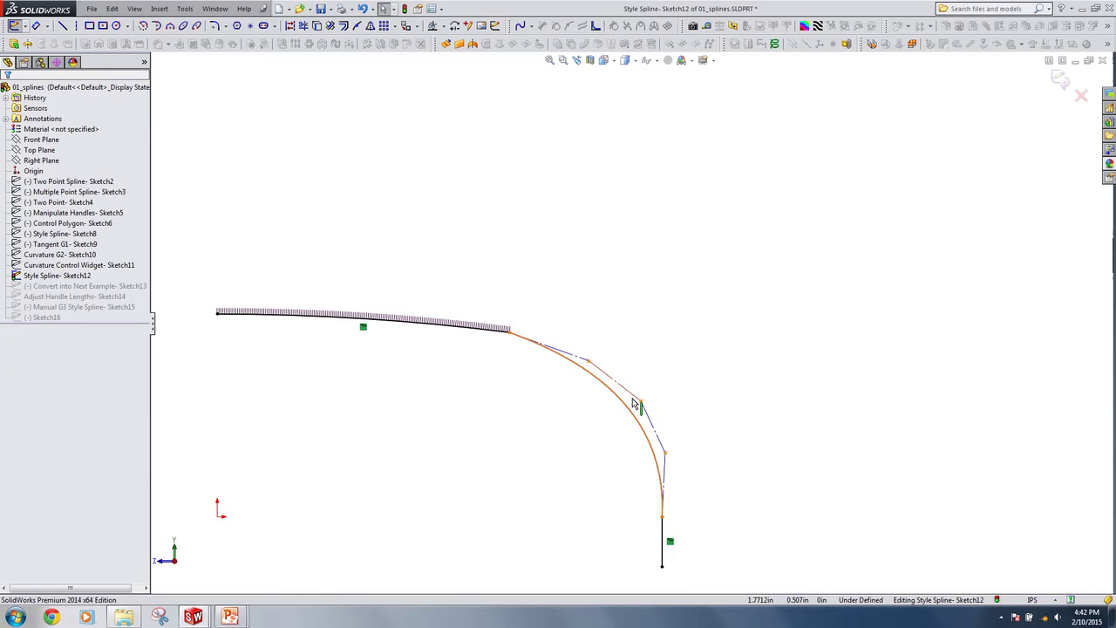
click(231, 301)
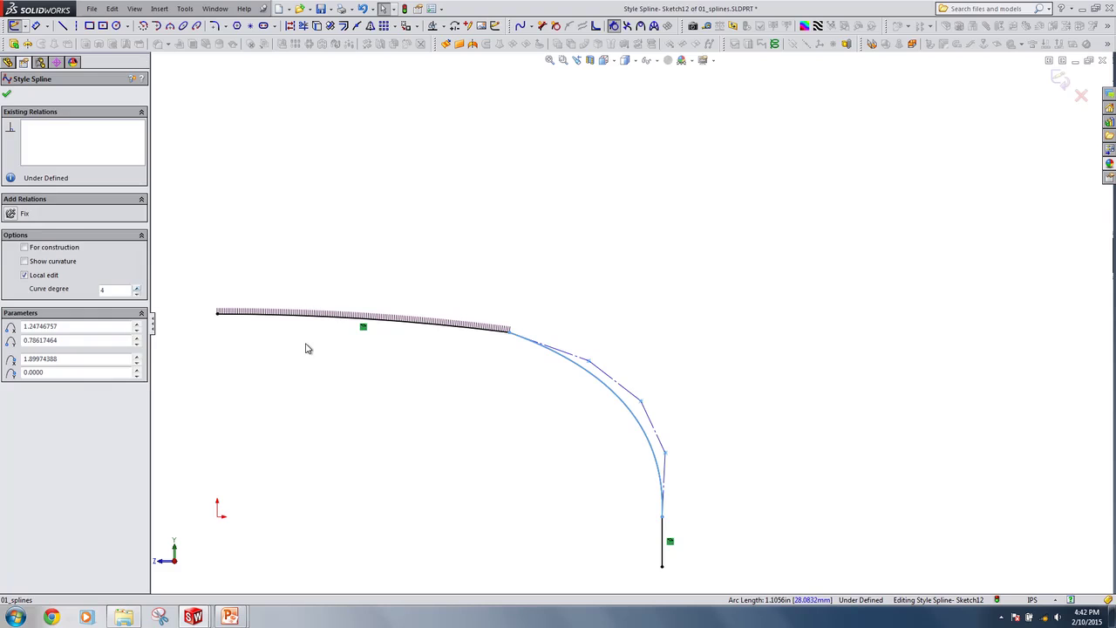
Add an equal curvature relation between the arc and the style spline
click(484, 328)
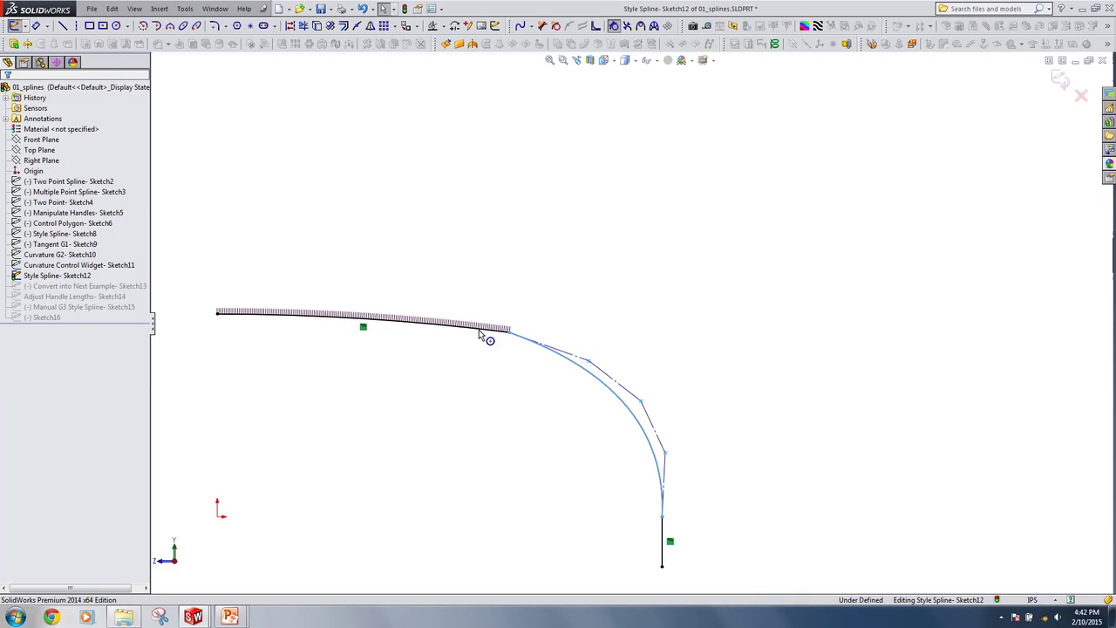
ctrl+click(586, 371)
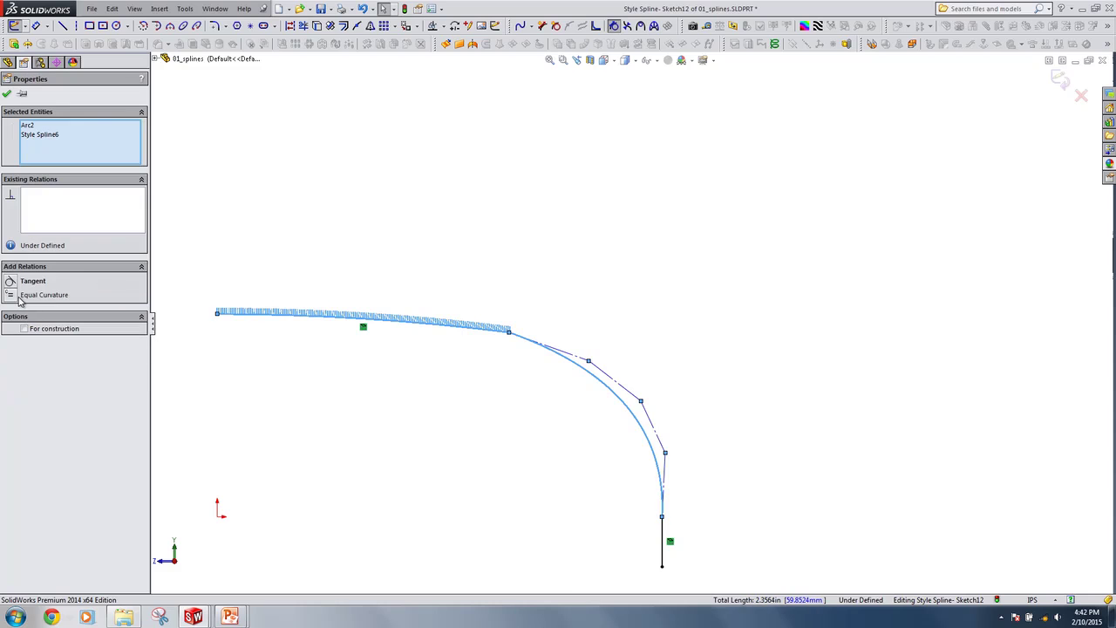
click(20, 297)
click(671, 353)
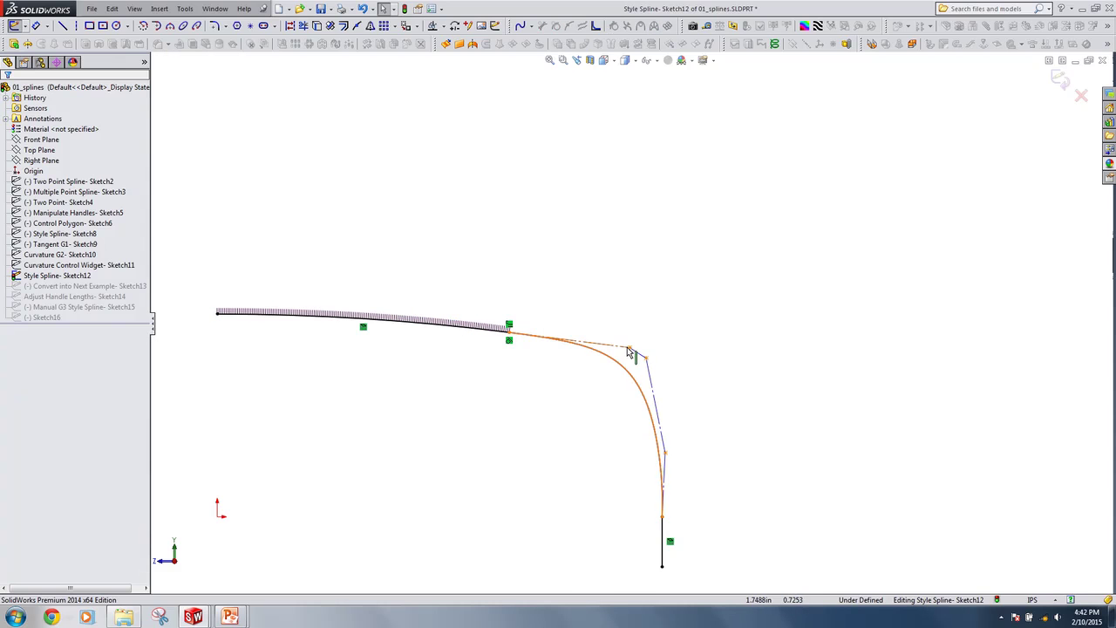
Move the style spline's first two intermediate control vertices beyond the arc's end to test the equal curvature connection
scroll(698, 386, down, 3)
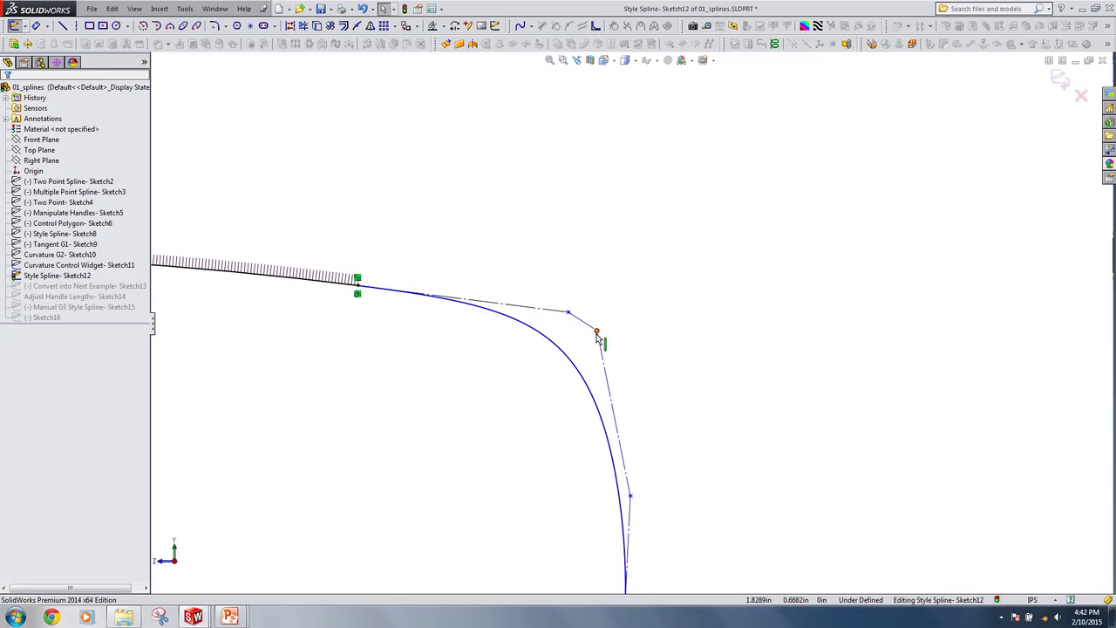
drag(596, 331, 515, 305)
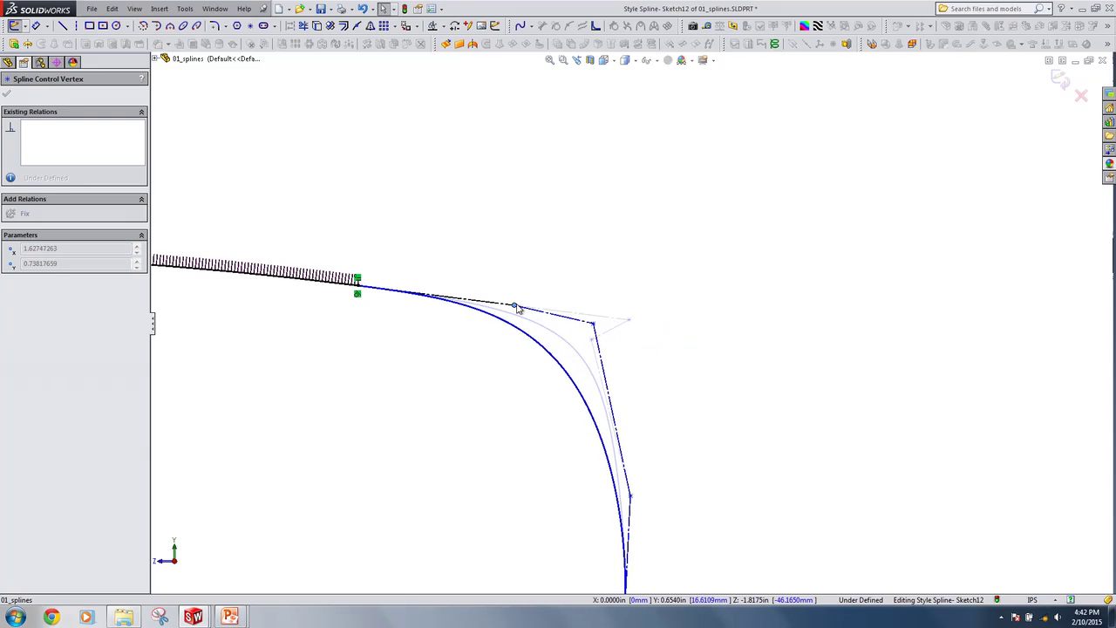
drag(521, 242, 543, 289)
click(723, 480)
key(z)
key(z)
key(z)
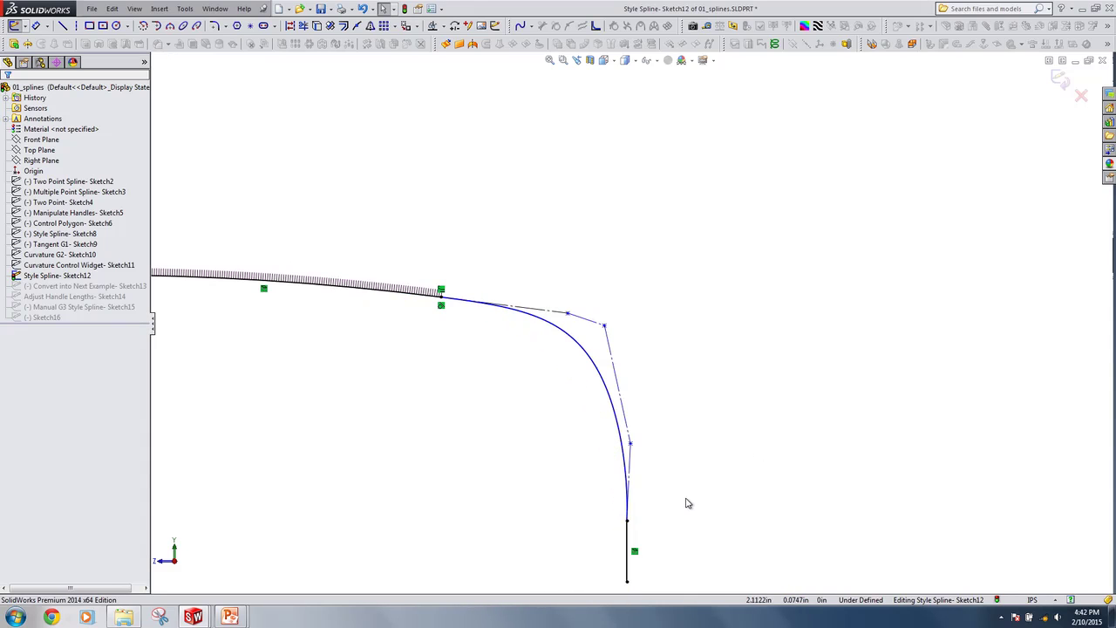
Add a tangent relation between the vertical line and the style spline
click(629, 515)
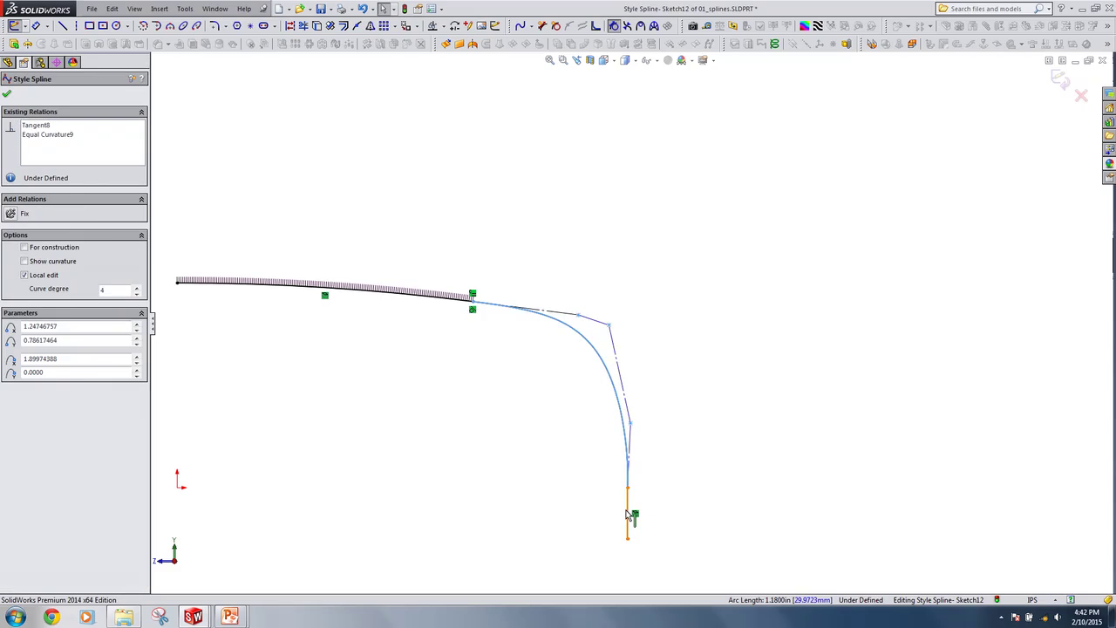
ctrl+click(659, 464)
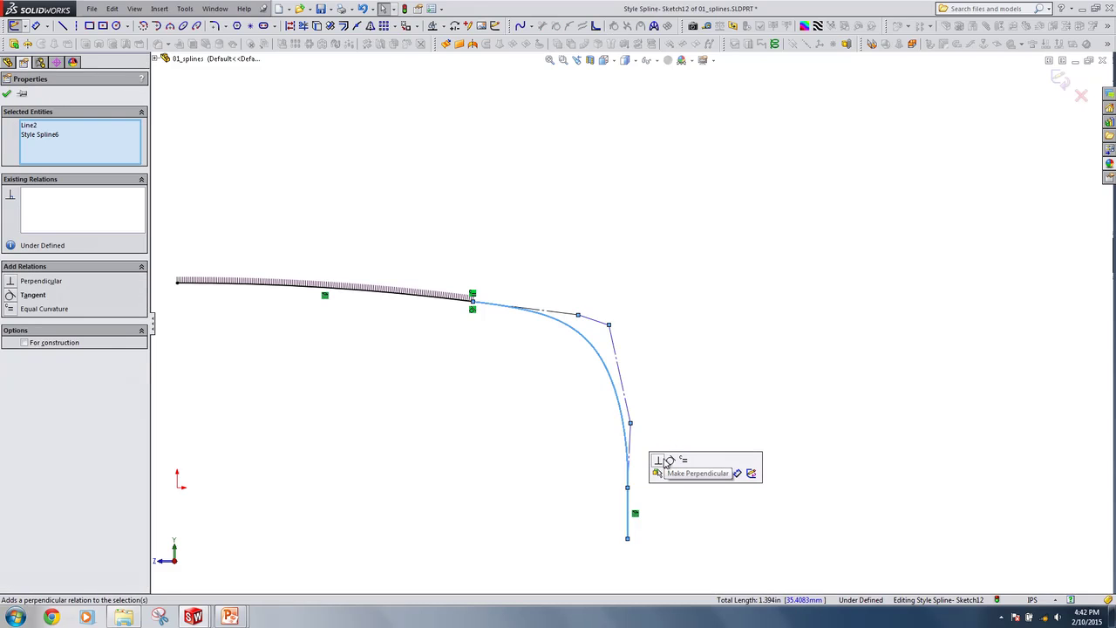
click(667, 459)
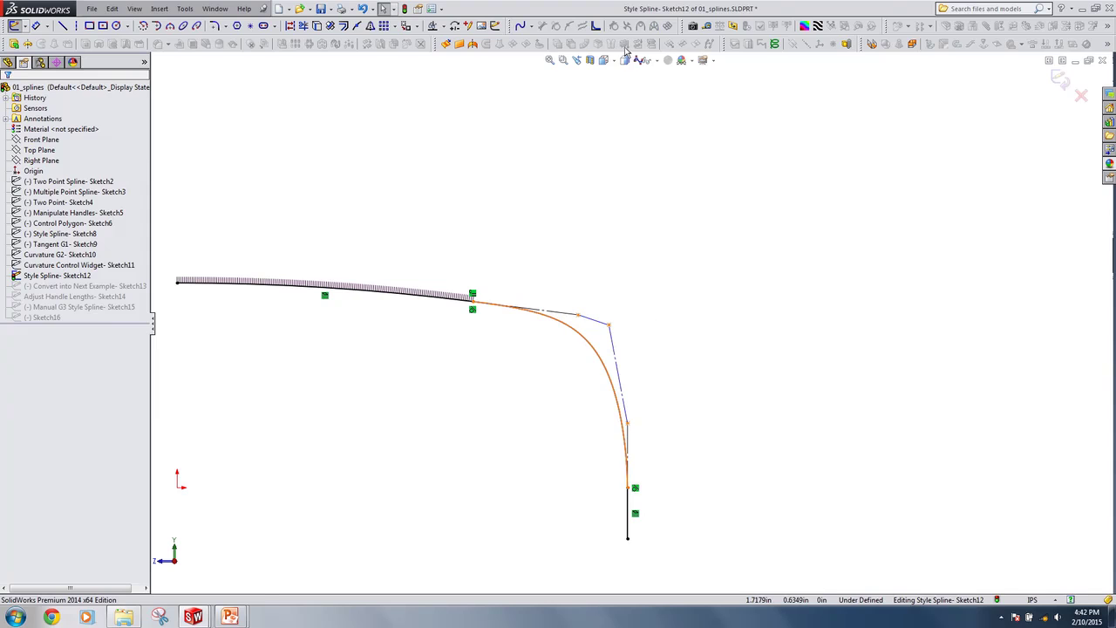
Display the style spline's curvature comb and accept the existing scale and density
click(608, 357)
click(653, 27)
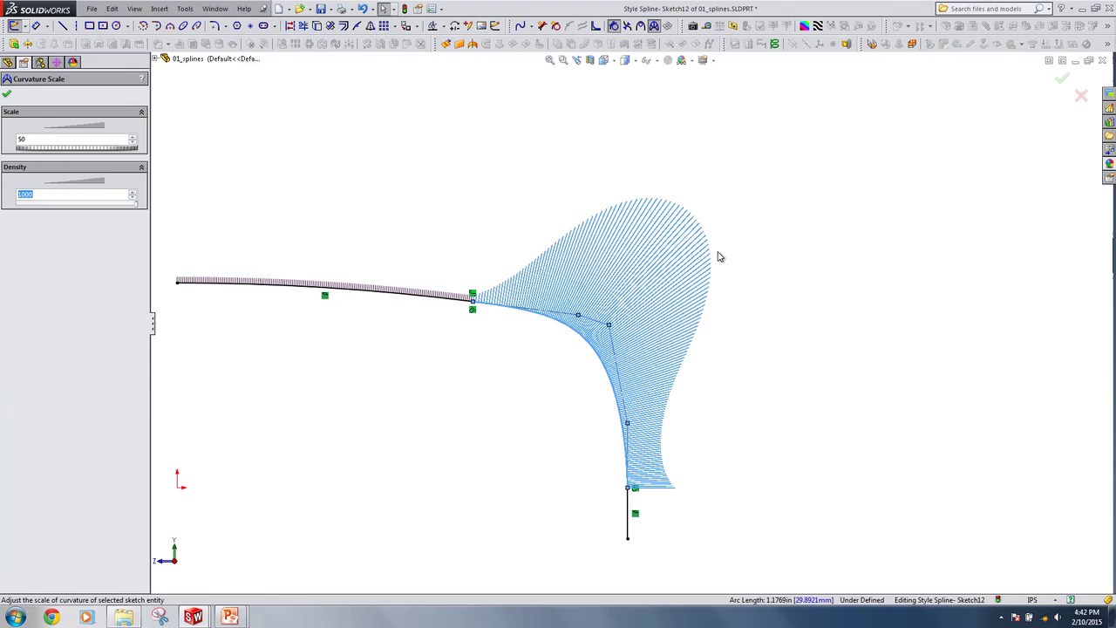
click(718, 256)
Reposition the style spline's upper corner vertex and the control vertex above the vertical line to smooth the curvature comb
mouse_move(609, 325)
mouse_down()
mouse_move(623, 340)
mouse_move(593, 321)
mouse_up()
drag(627, 424, 627, 386)
scroll(498, 317, down, 3)
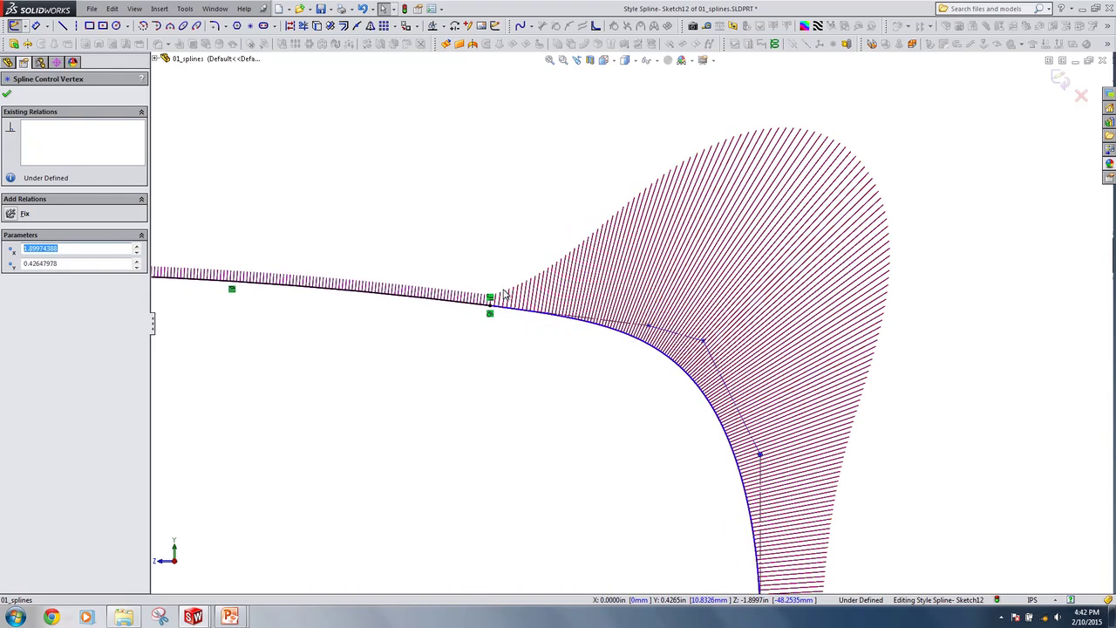
scroll(627, 315, up, 3)
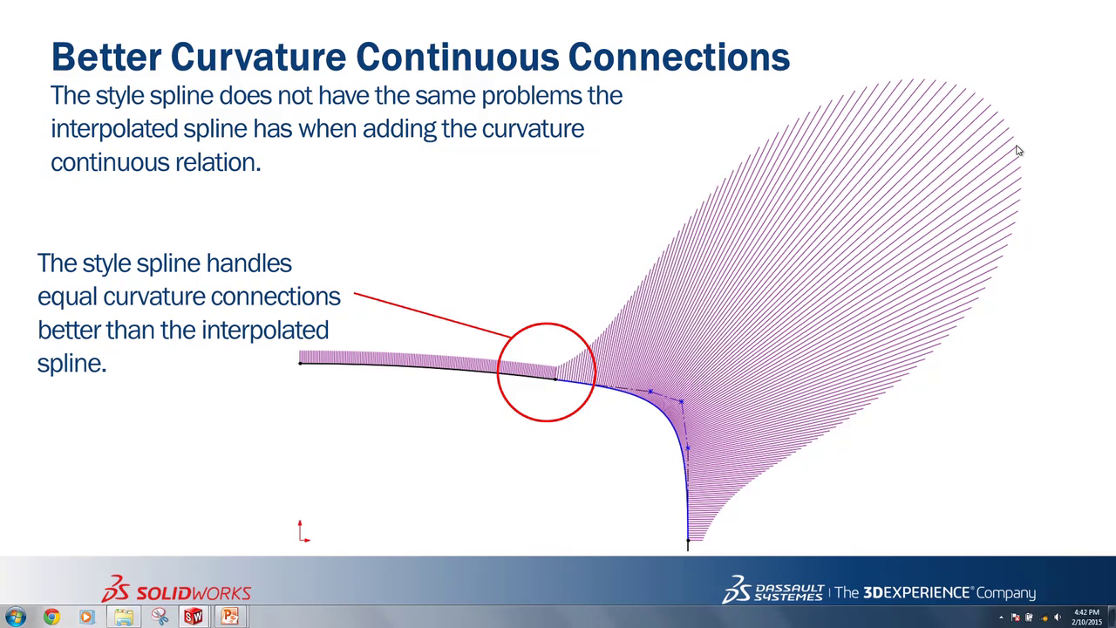
Advance the PowerPoint slides to Parametric G3 Connections, return to SolidWorks, and exit the sketch with its changes kept
click(983, 193)
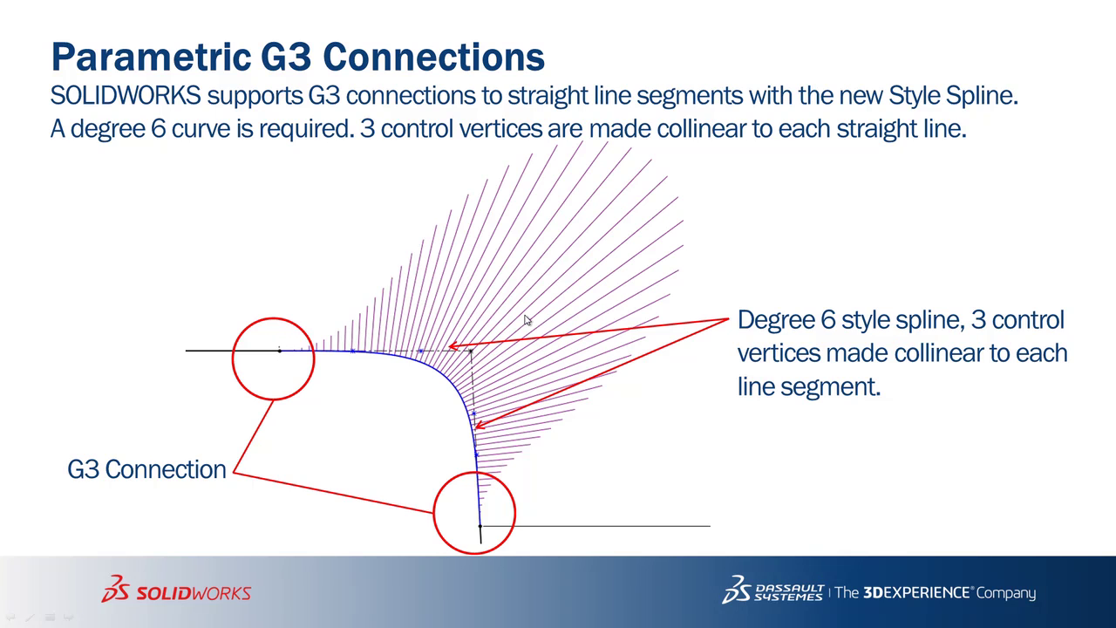
key(alt+Tab)
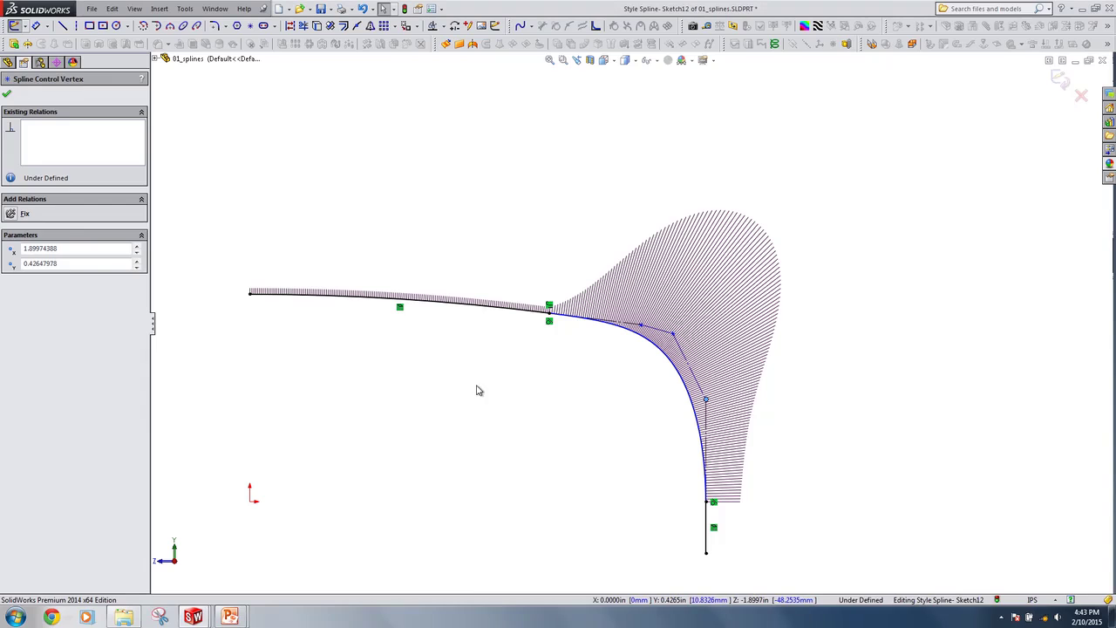
key(ctrl+b)
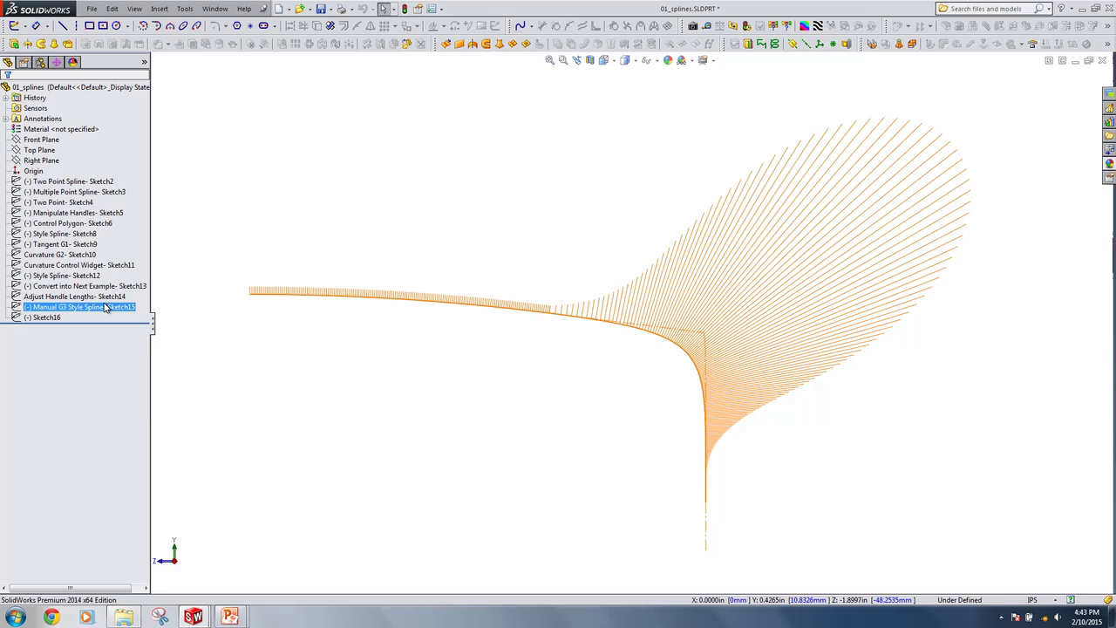
Open the Manual G3 Style Spline sketch (Sketch15), examine its style spline and curvature comb, and exit the sketch
click(106, 306)
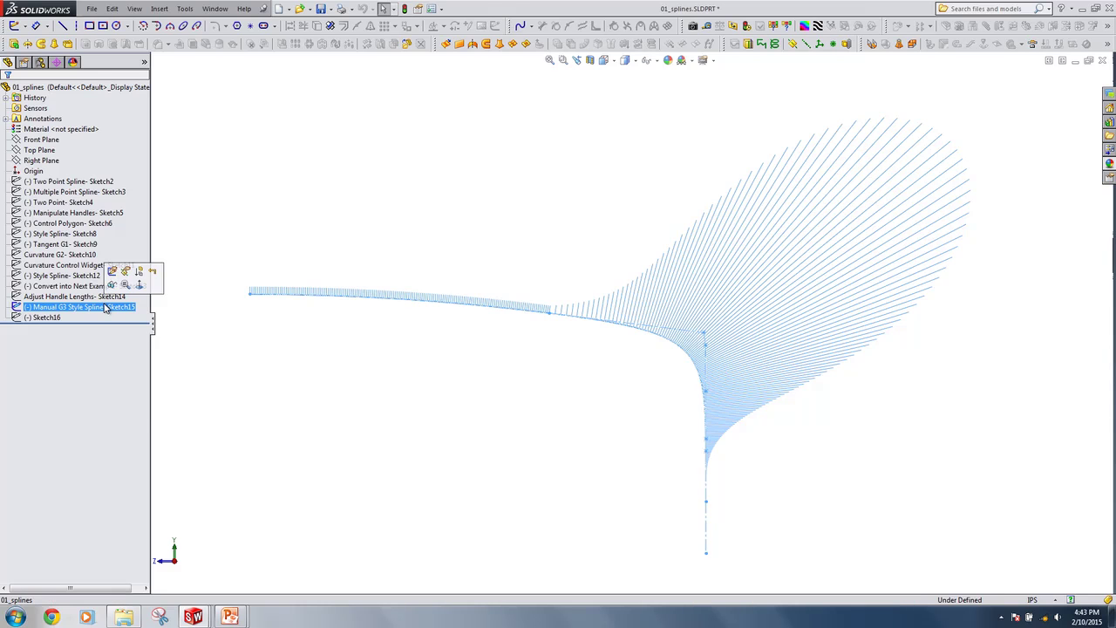
click(142, 270)
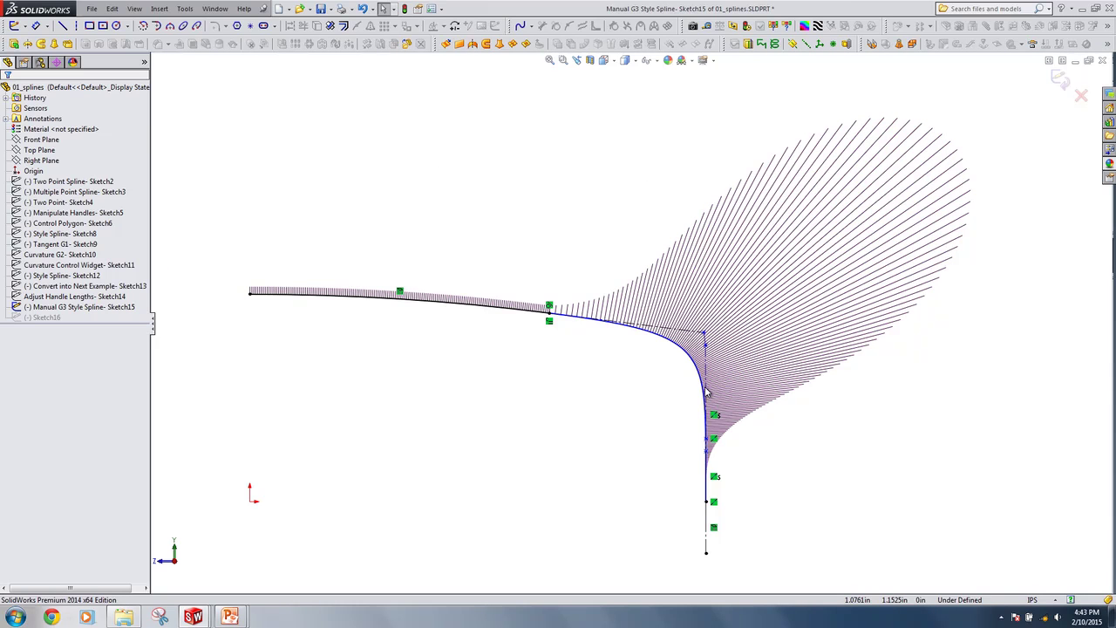
click(691, 359)
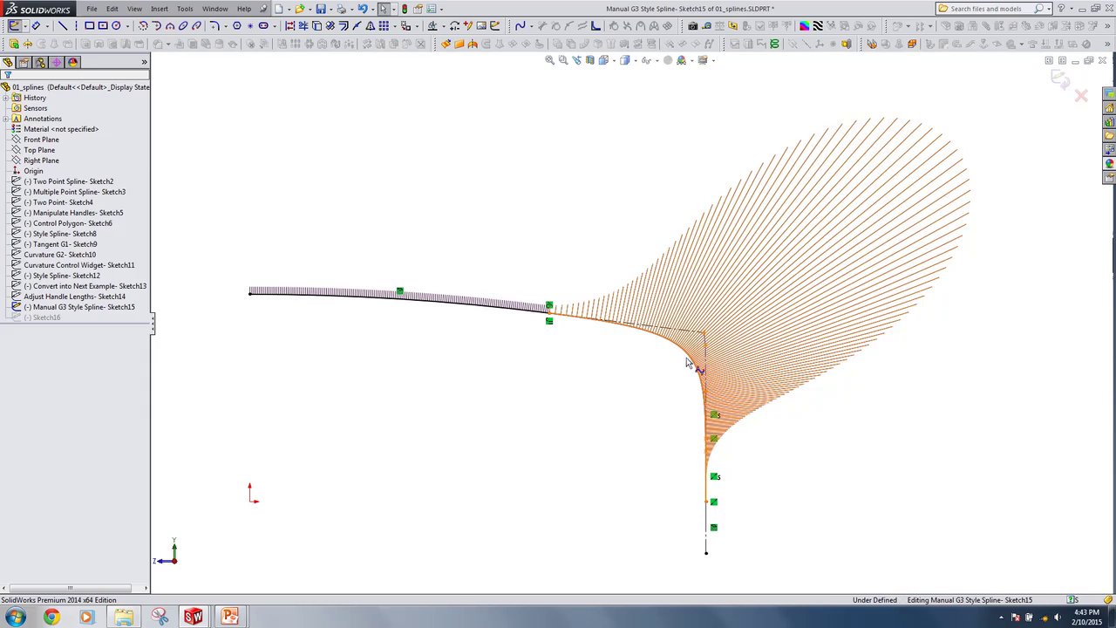
click(1059, 79)
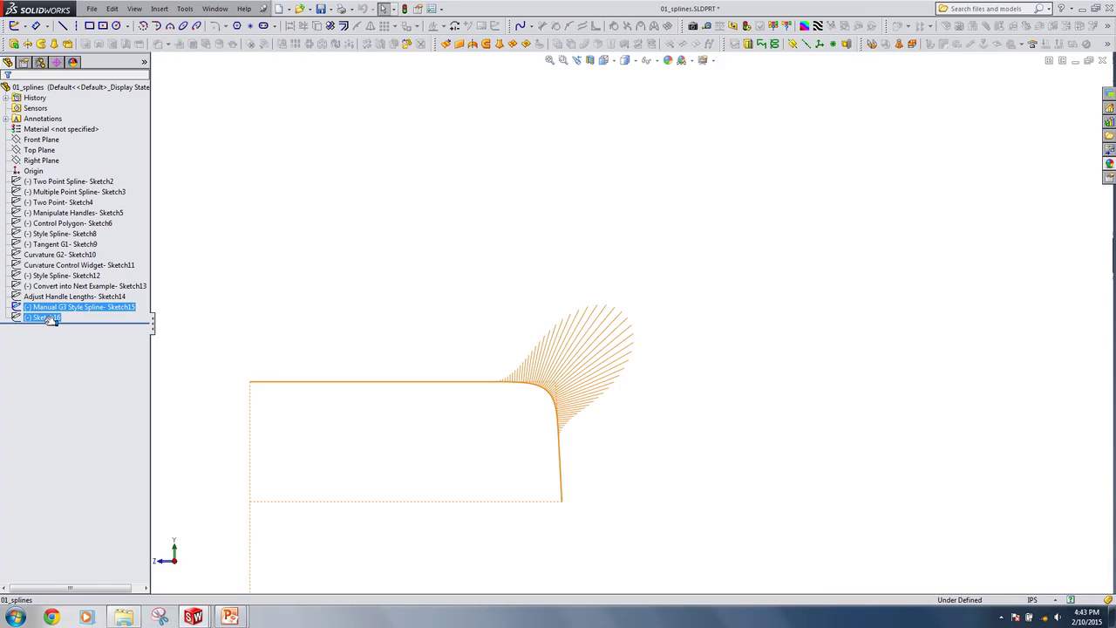
Open Sketch16 for editing and delete the style spline joining the horizontal line and the slanted line
click(45, 317)
click(52, 288)
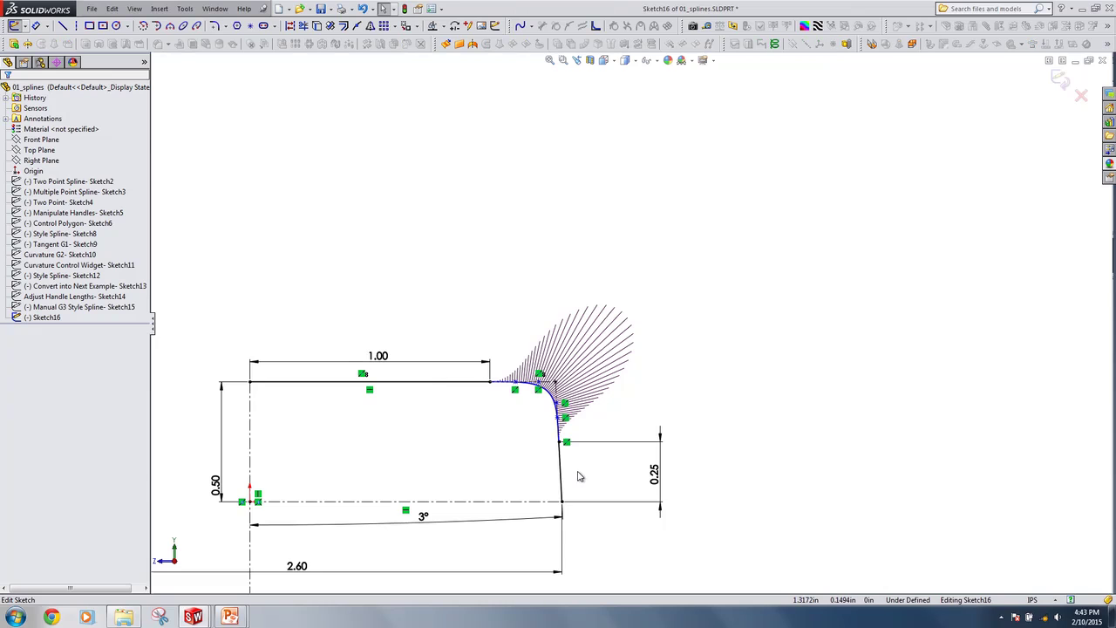
scroll(577, 476, down, 1)
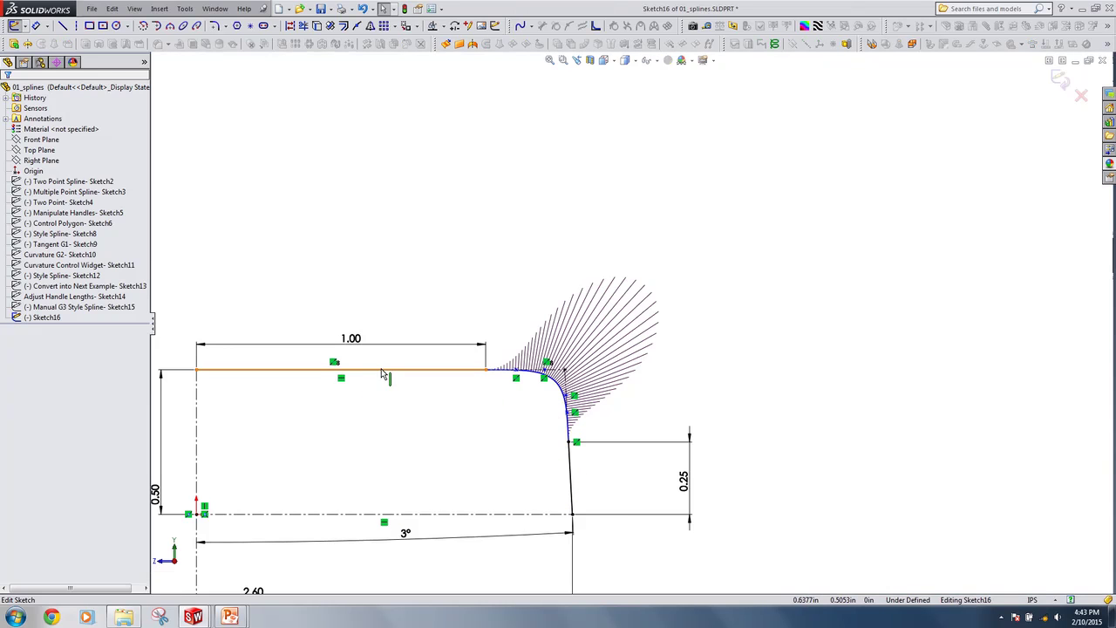
scroll(572, 401, down, 1)
click(559, 376)
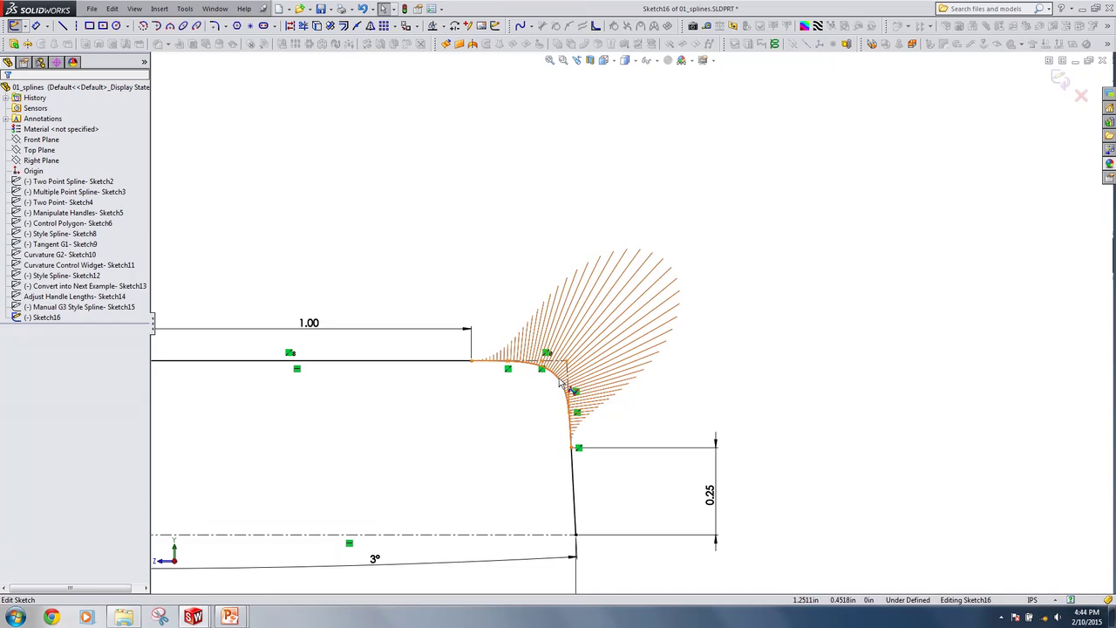
key(Delete)
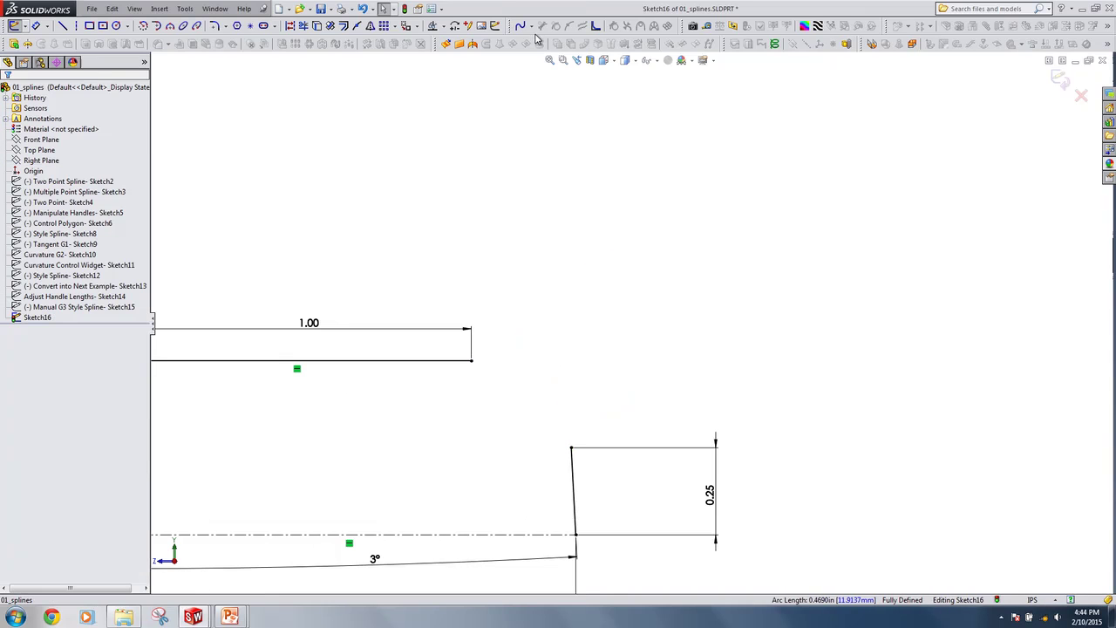
Draw a style spline with five intermediate control points from the horizontal line's end to the slanted line's upper endpoint
click(530, 32)
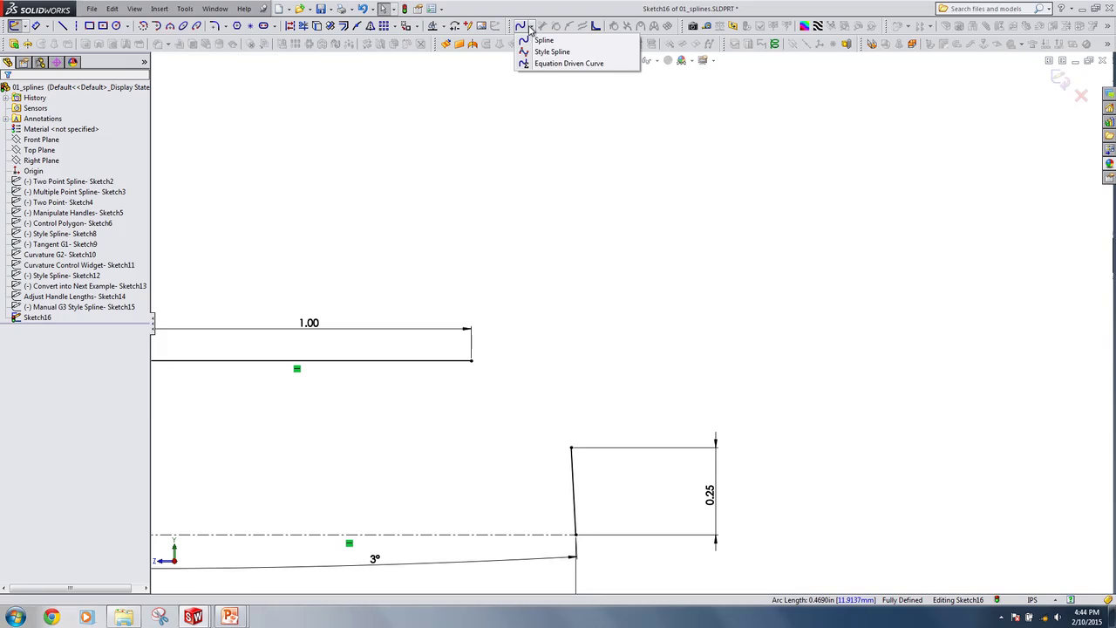
click(545, 47)
click(471, 361)
click(522, 360)
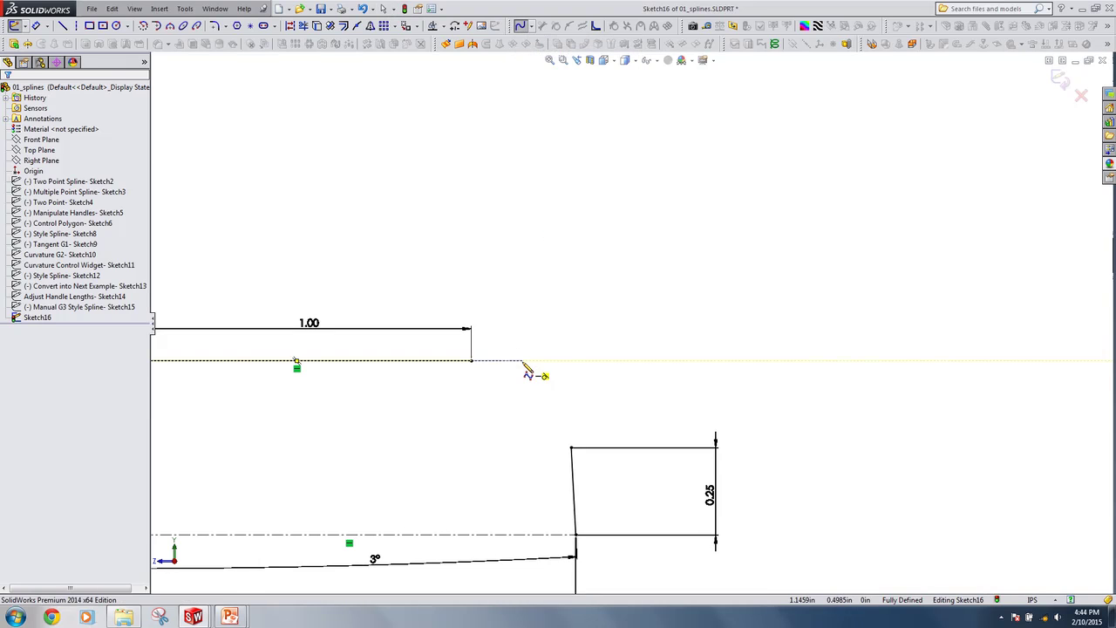
click(542, 380)
click(554, 397)
click(563, 413)
click(570, 434)
double_click(572, 449)
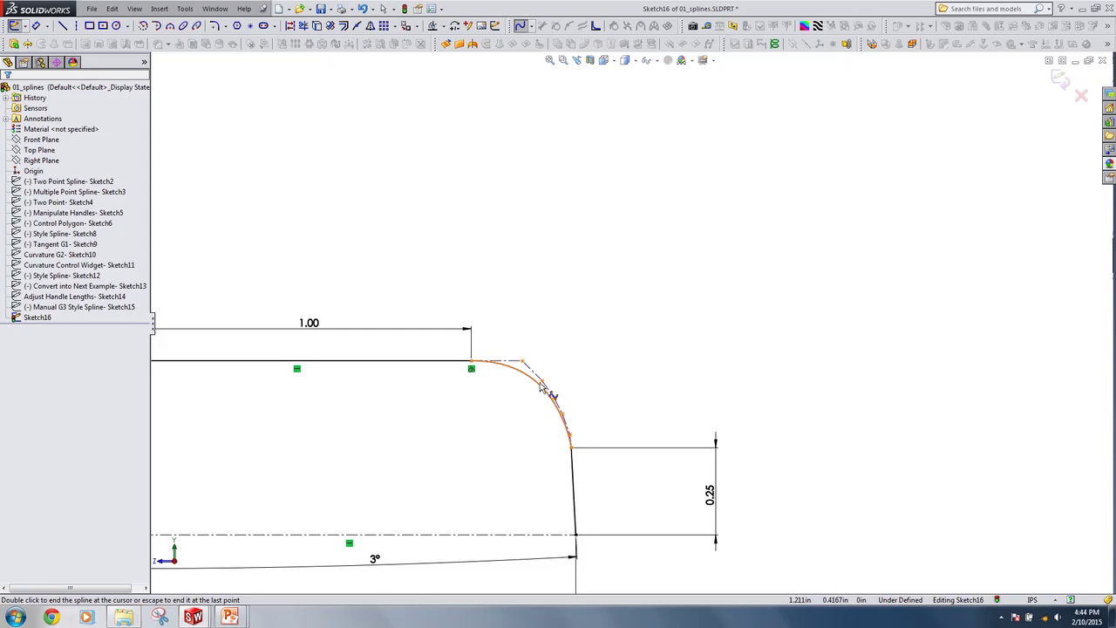
Lower the new style spline's curve degree by two and raise it back to 6
click(543, 391)
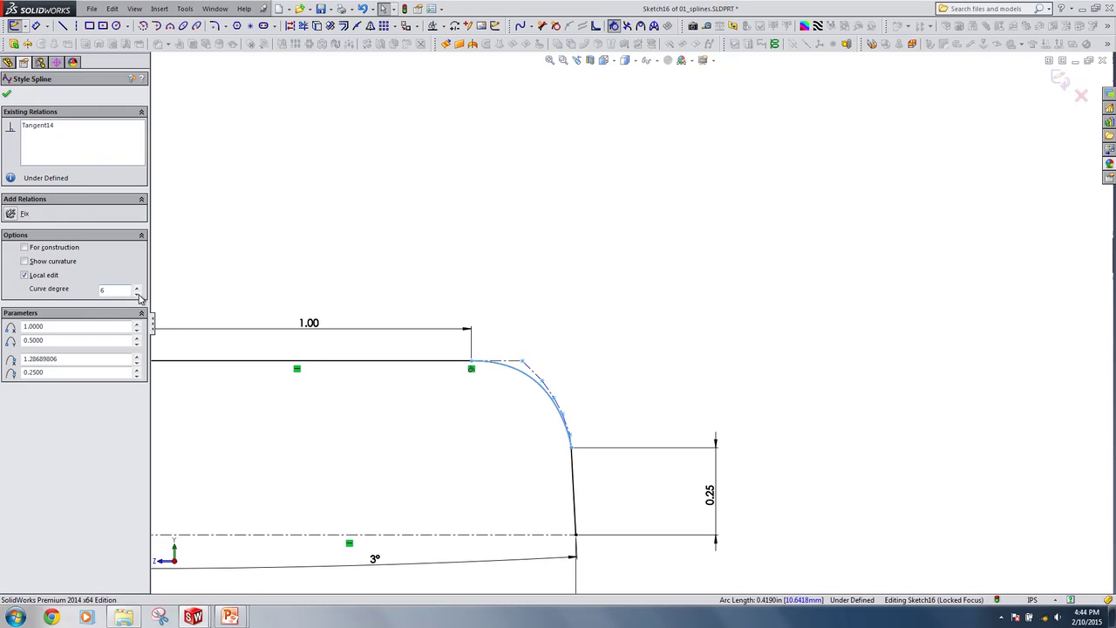
click(137, 294)
click(137, 294)
click(137, 287)
click(138, 288)
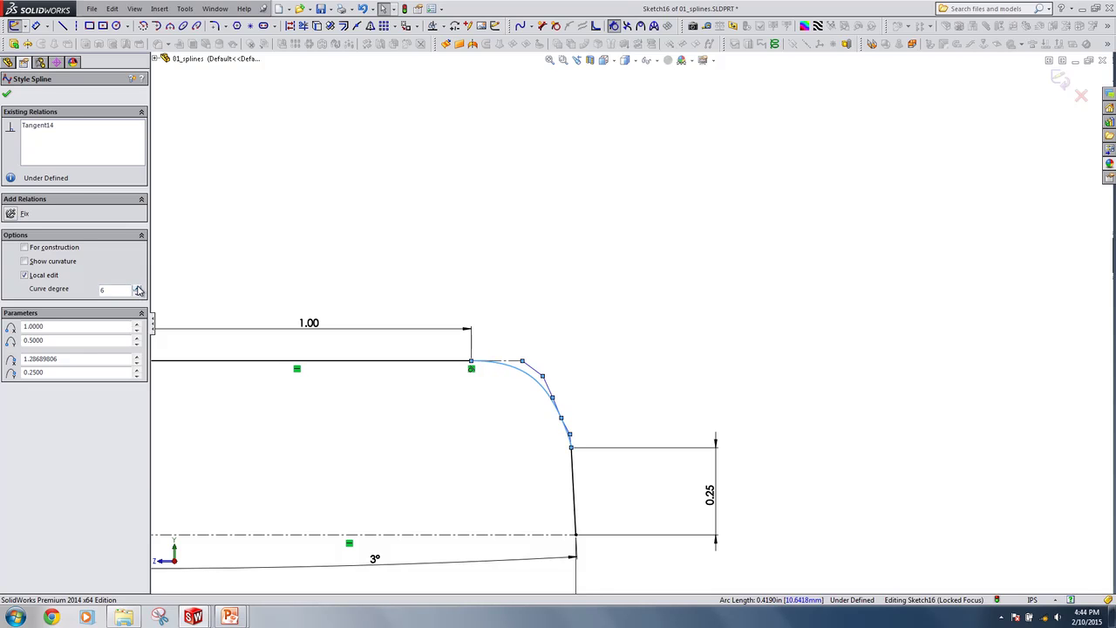
click(402, 305)
Move the style spline's middle control vertices outward toward the corner to separate the control polygon segments
scroll(533, 403, down, 2)
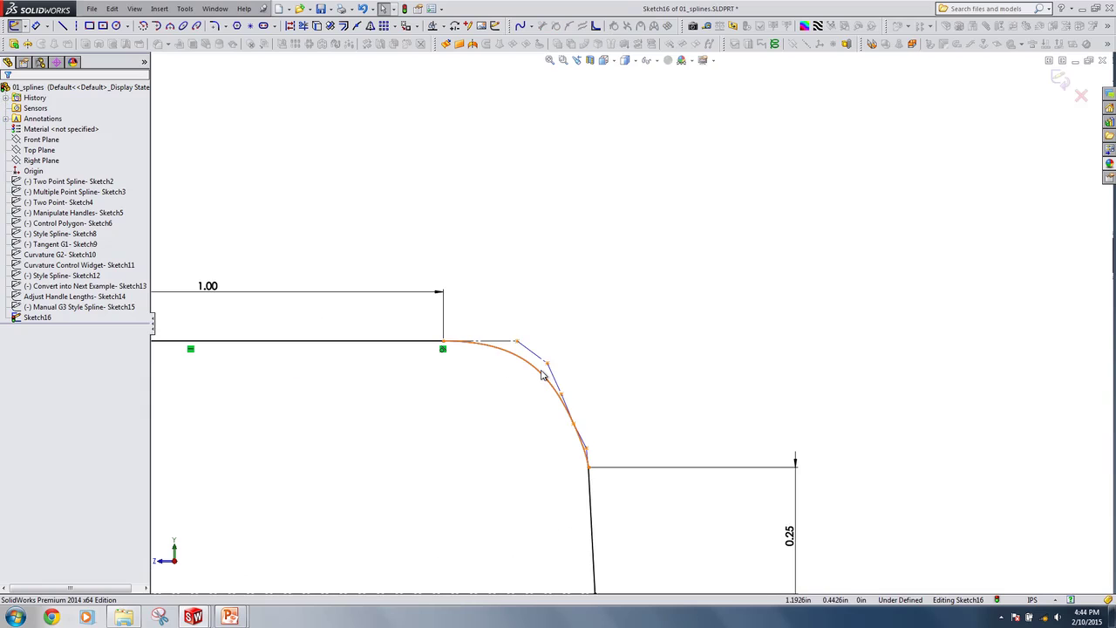
click(538, 375)
click(486, 384)
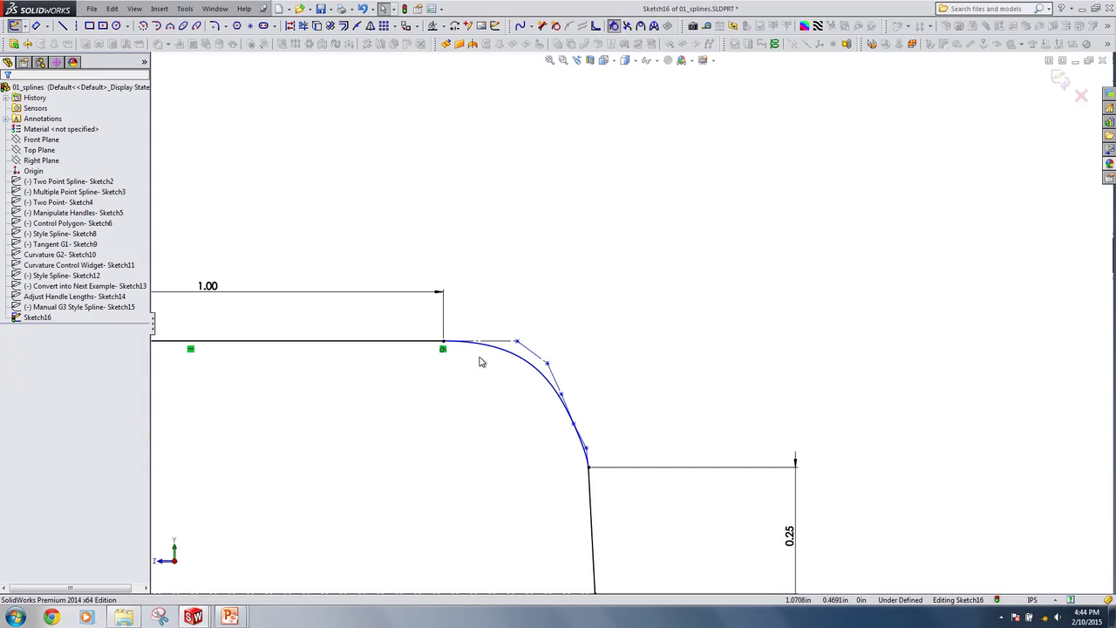
scroll(580, 387, down, 1)
drag(587, 379, 555, 345)
key(Escape)
Make the style spline's first three control polygon segments collinear with the horizontal line
click(534, 345)
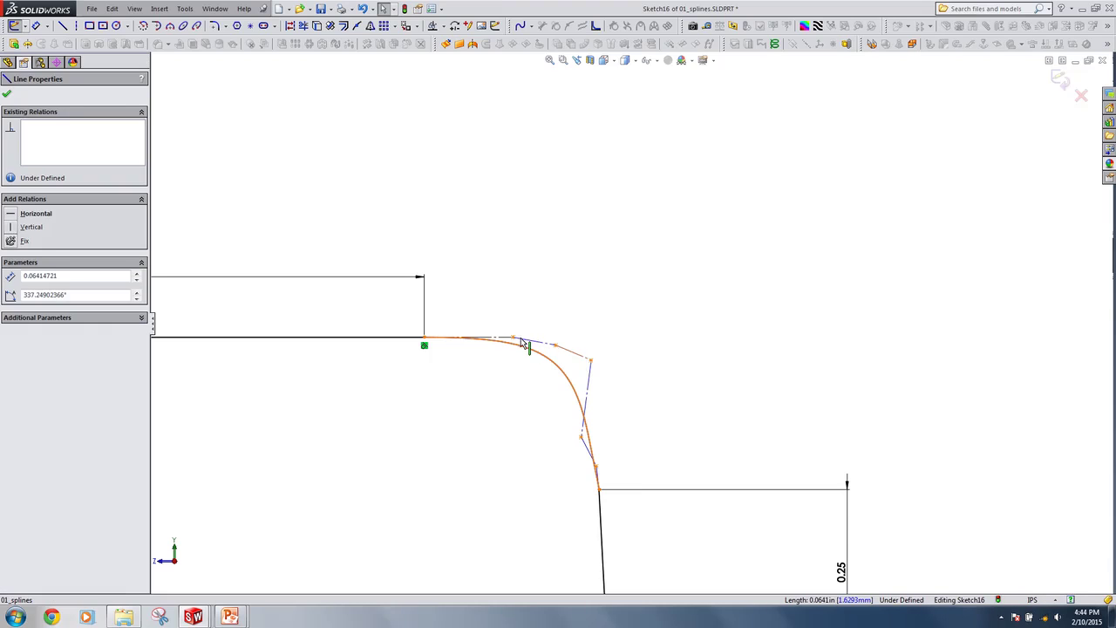
ctrl+click(494, 340)
click(388, 338)
ctrl+click(389, 339)
ctrl+click(389, 340)
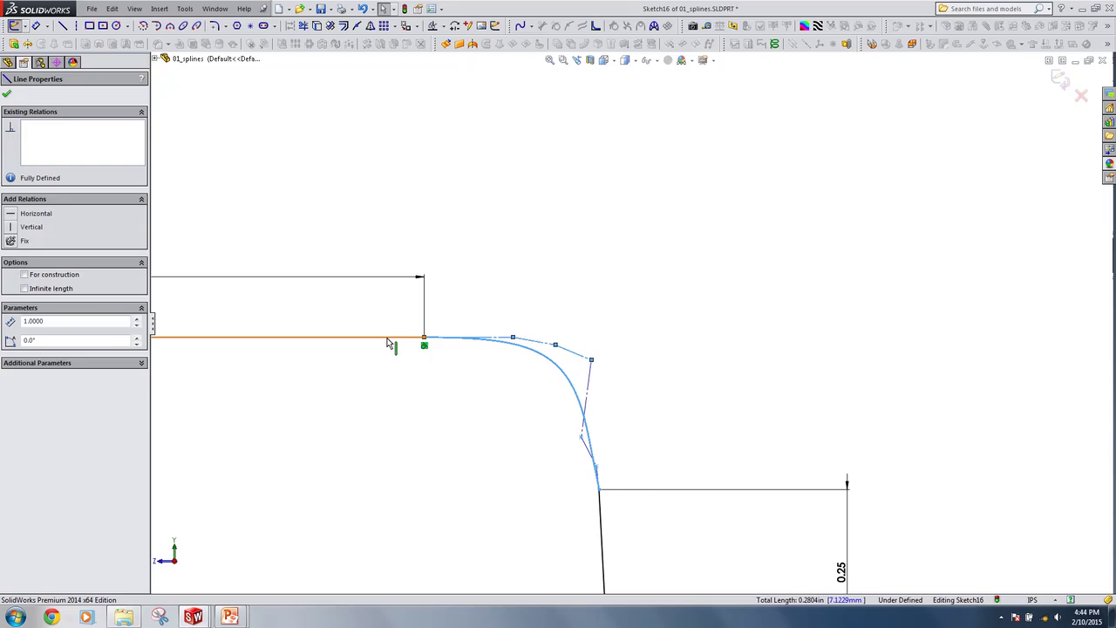
ctrl+click(389, 340)
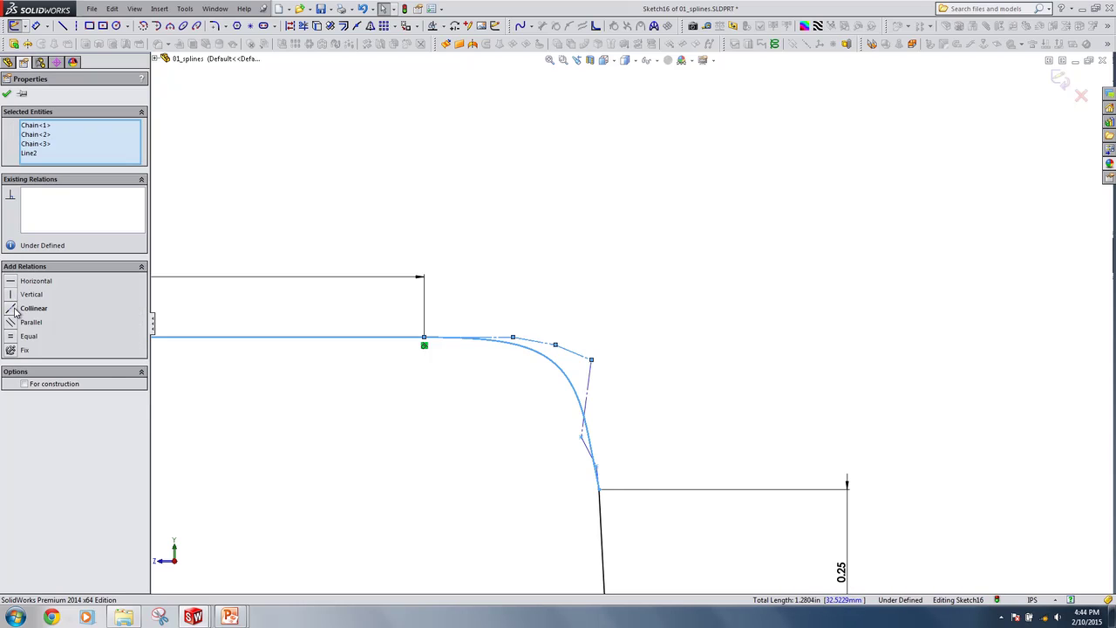
click(14, 311)
click(467, 439)
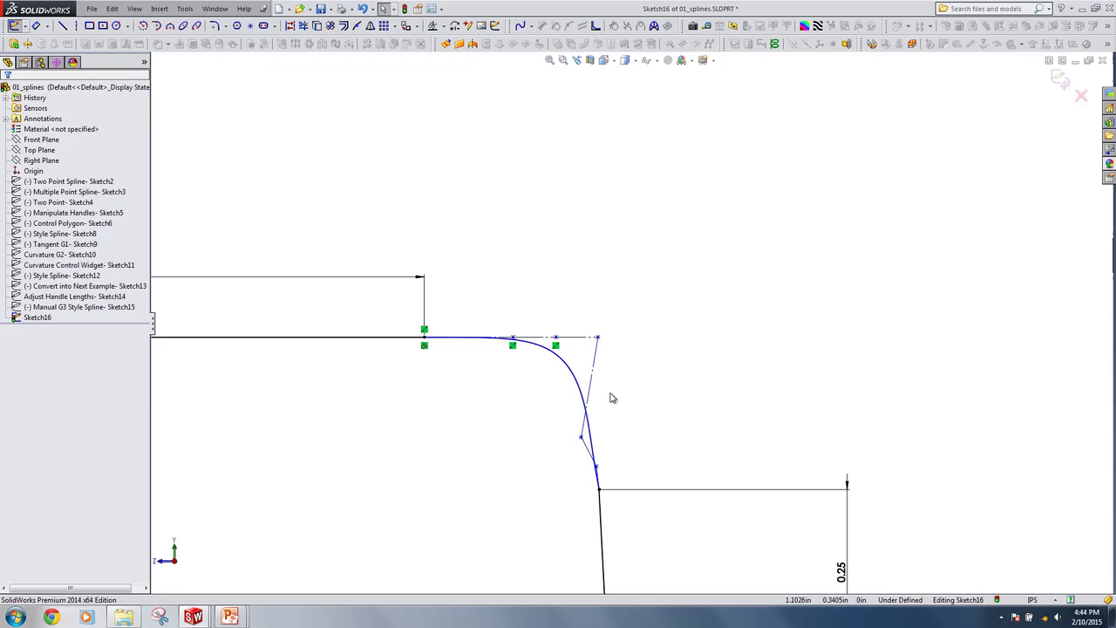
Make the style spline's last three control polygon segments collinear with the slanted line
click(586, 451)
ctrl+click(586, 451)
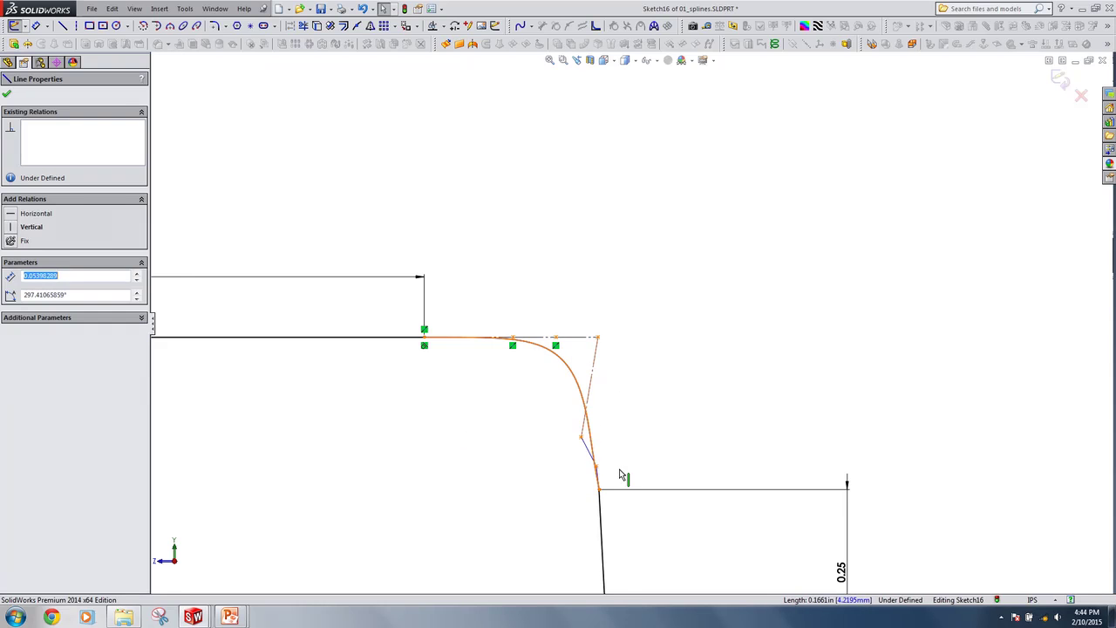
scroll(616, 471, down, 5)
scroll(598, 442, down, 1)
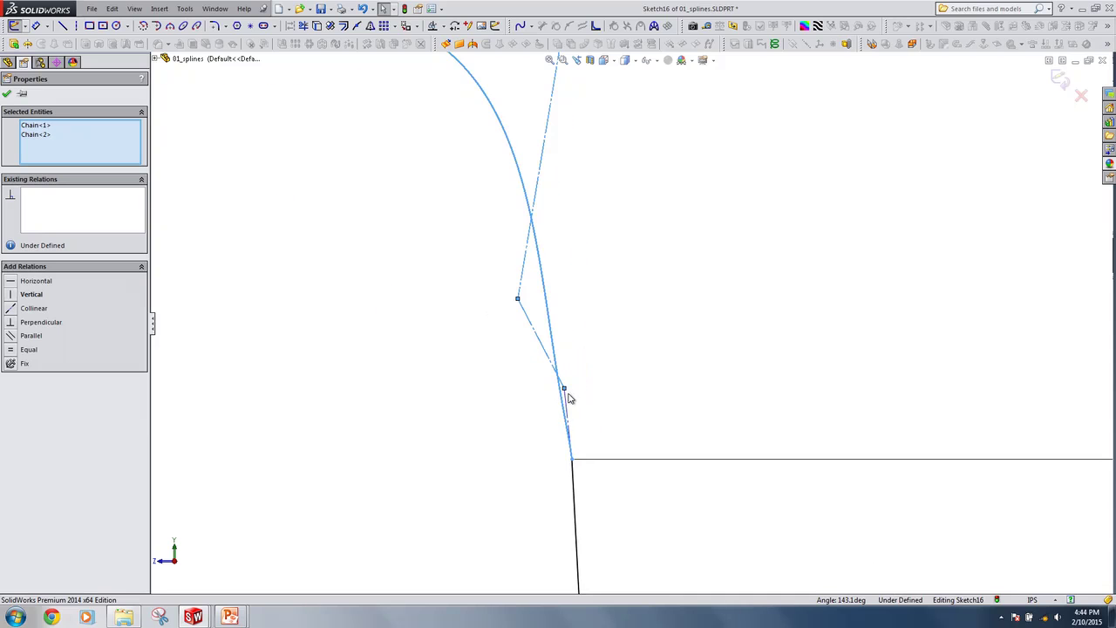
ctrl+click(573, 477)
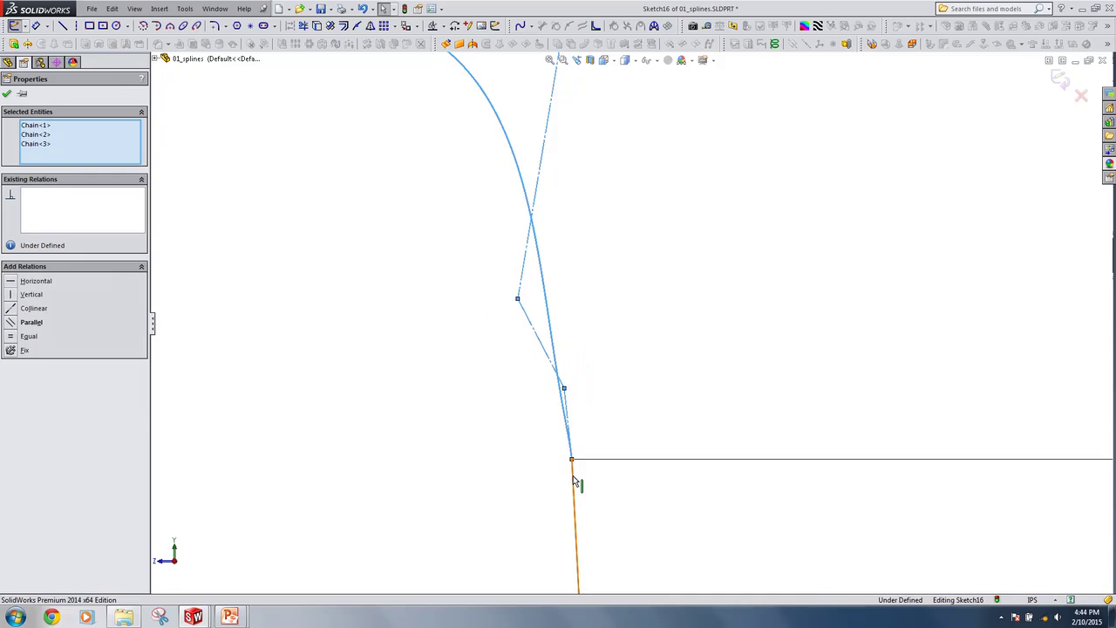
click(11, 310)
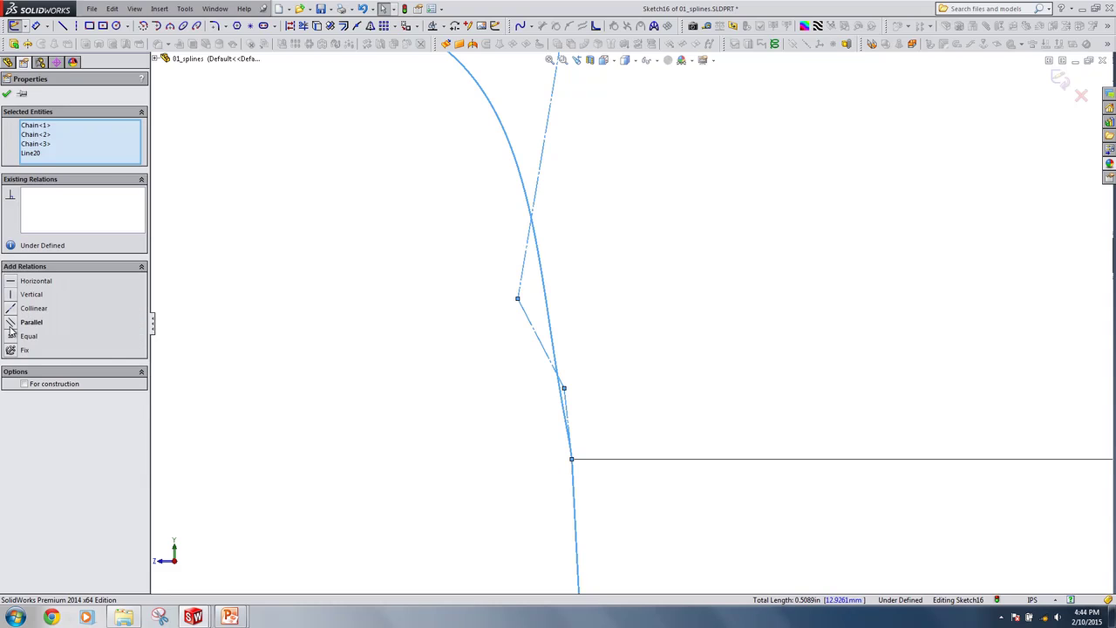
click(9, 312)
scroll(538, 372, up, 5)
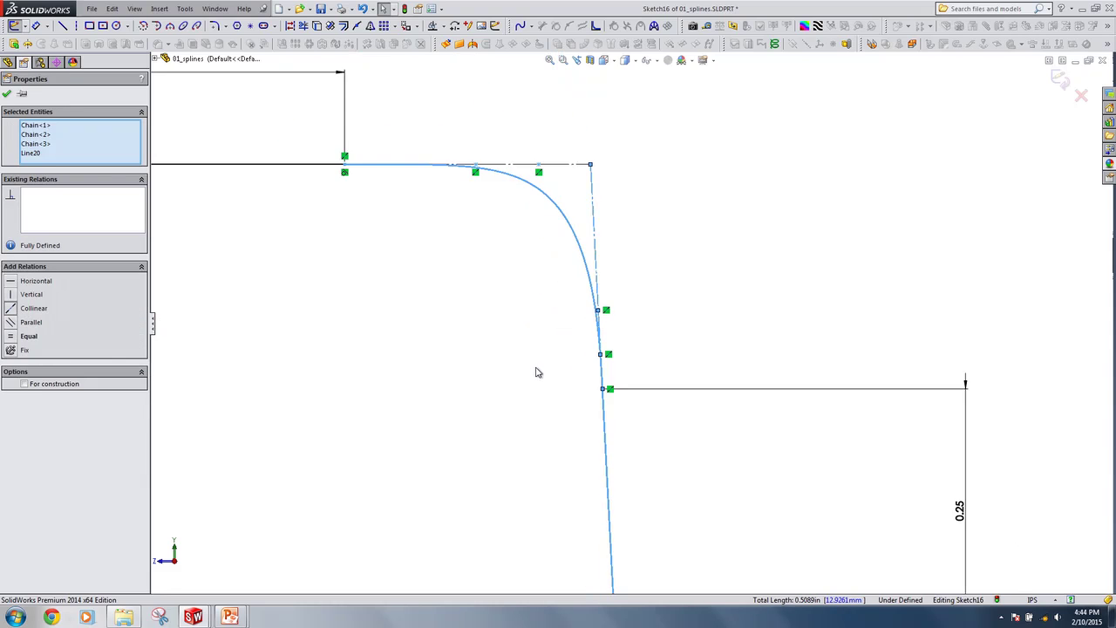
Show the curvature combs on the corner style spline
click(577, 257)
click(590, 250)
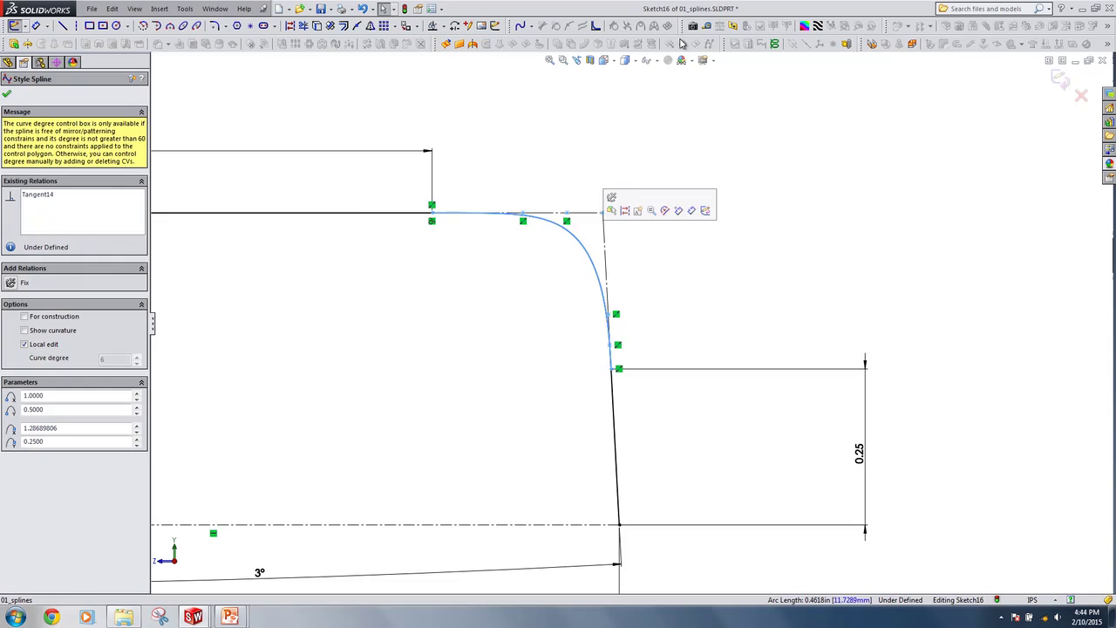
click(653, 26)
click(653, 232)
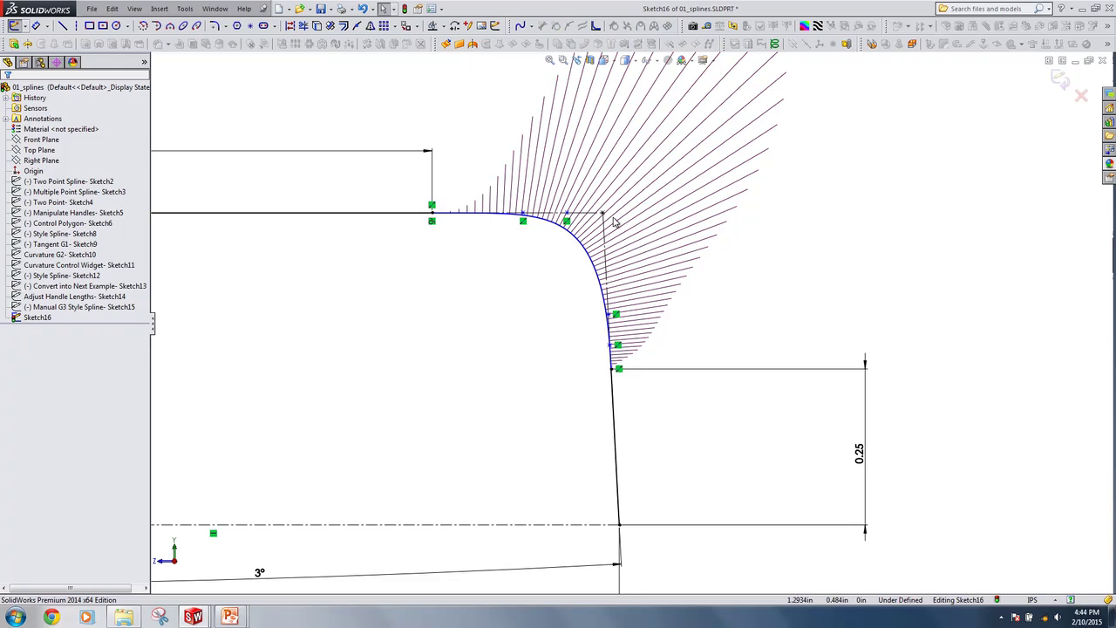
Slide the style spline's control vertices along the slanted and horizontal tangent directions to reshape the corner, and exit the sketch
scroll(629, 331, down, 2)
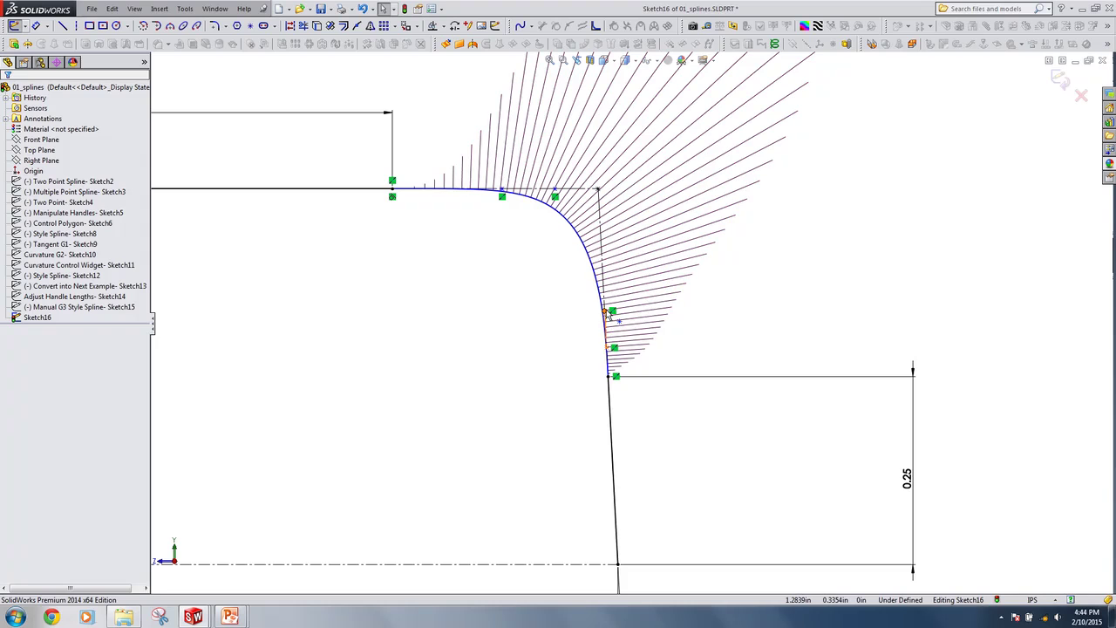
click(600, 286)
mouse_move(601, 284)
mouse_down()
mouse_move(602, 262)
mouse_move(603, 278)
mouse_up()
click(538, 158)
drag(555, 190, 500, 189)
key(z)
key(z)
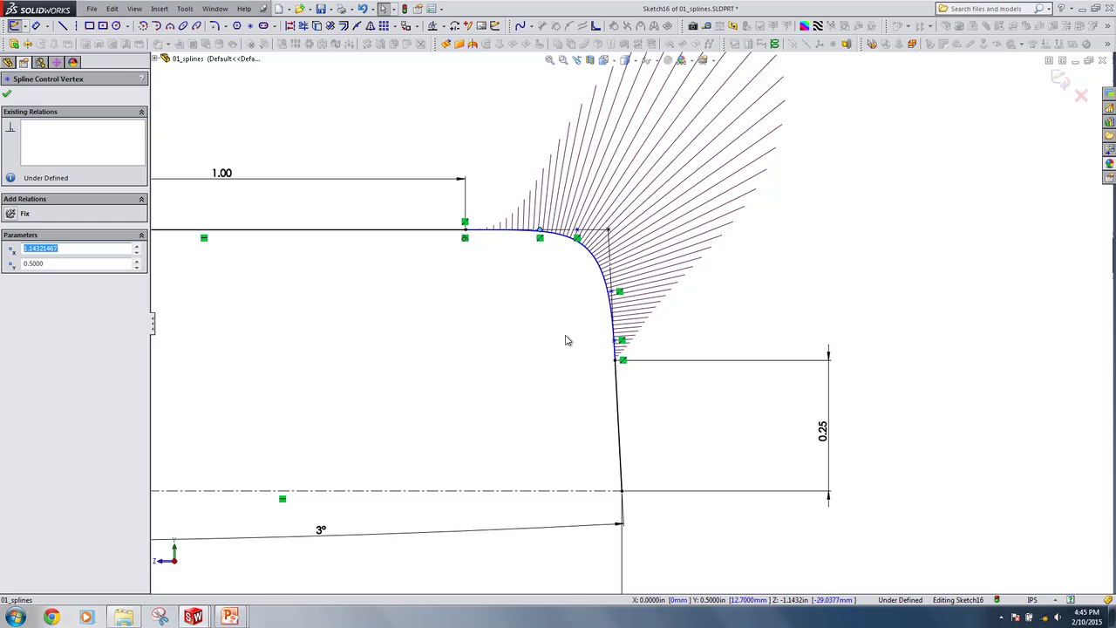
scroll(515, 279, up, 2)
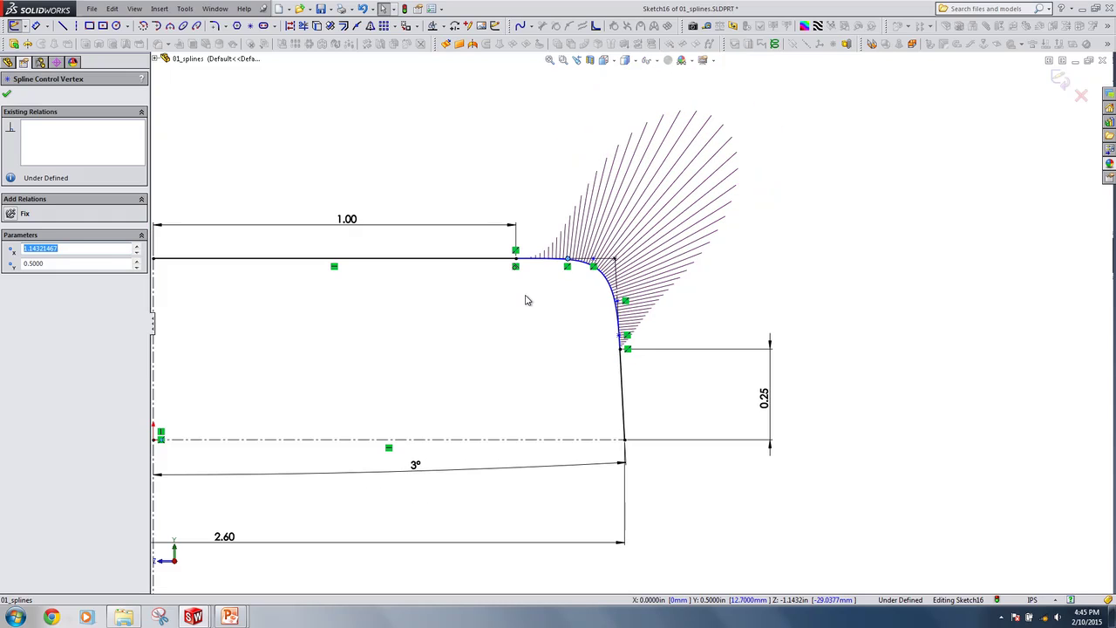
key(f)
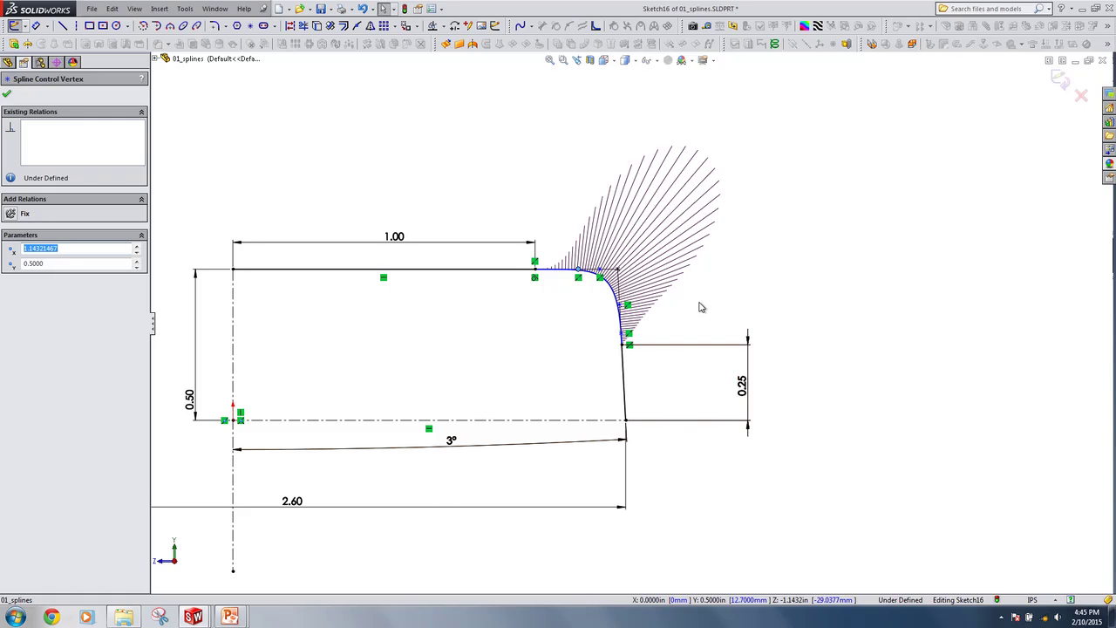
click(1085, 116)
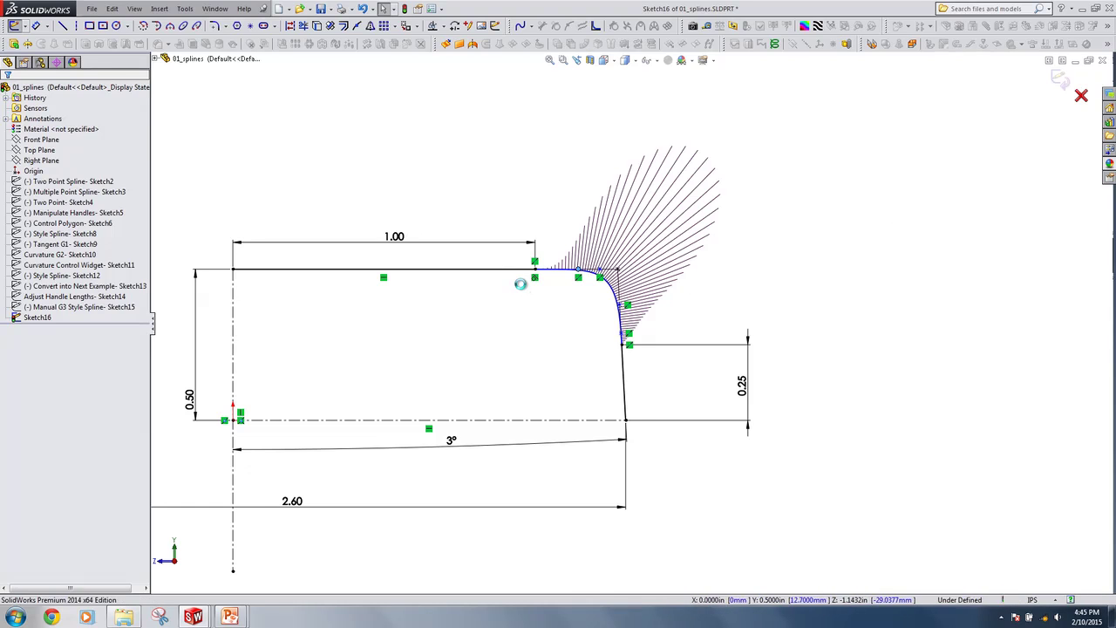
key(ctrl+b)
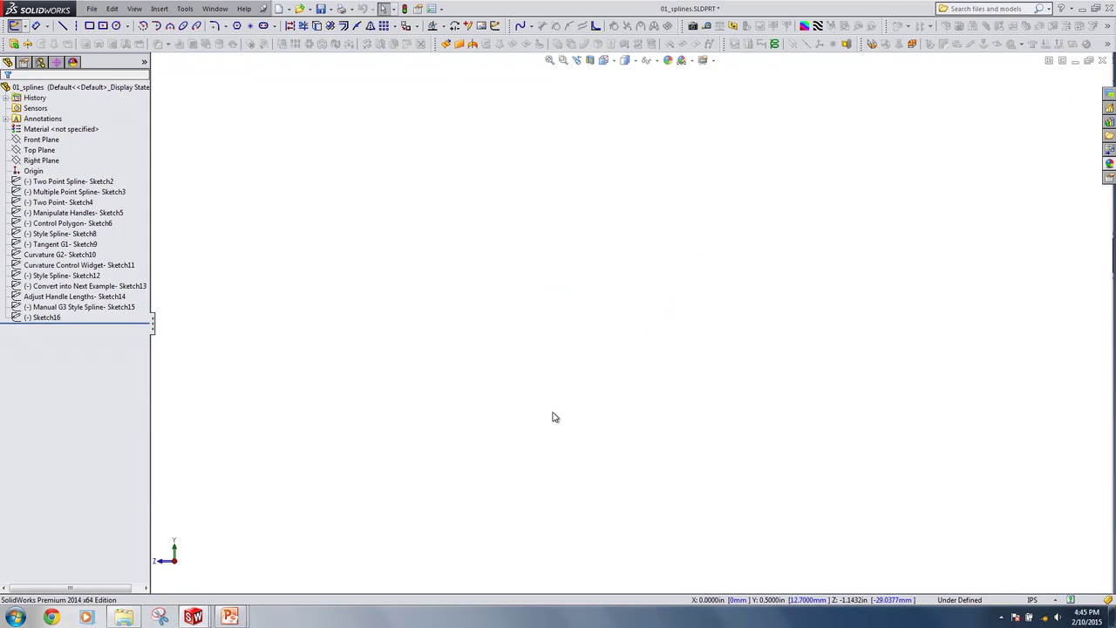
Switch to the PowerPoint slide show and advance past the Surfaces title to the Patch Layout slide
key(alt+Tab)
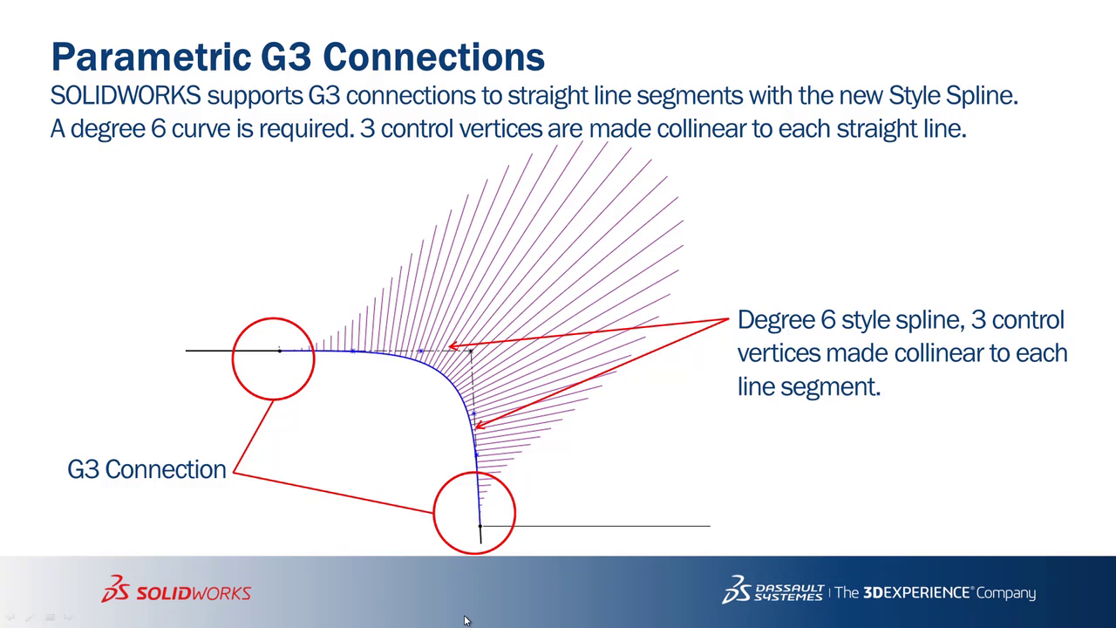
key(Right)
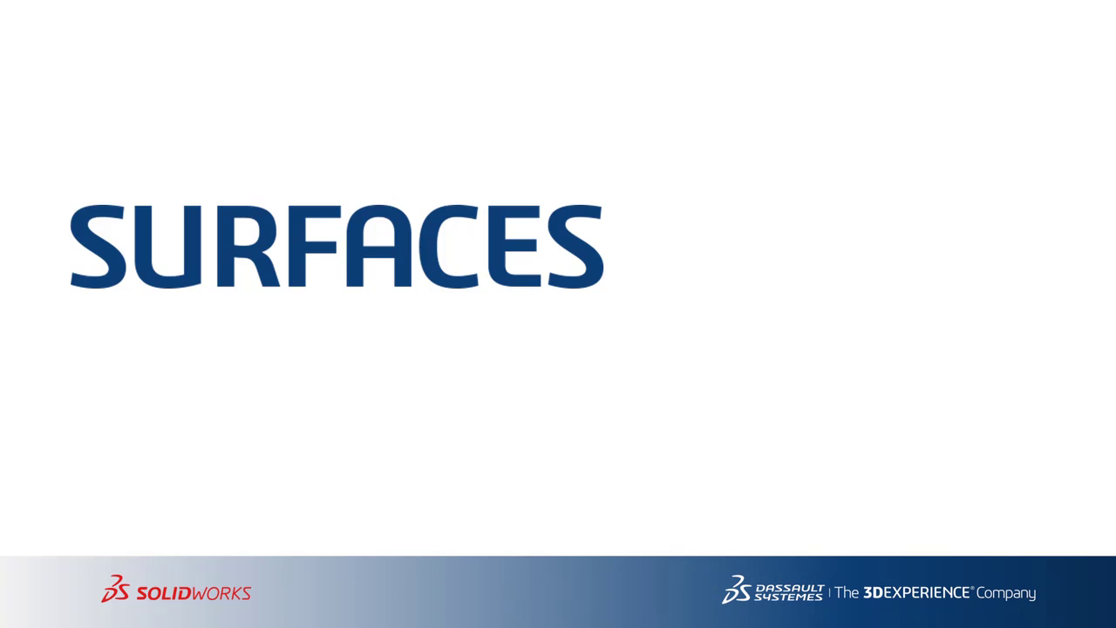
key(Right)
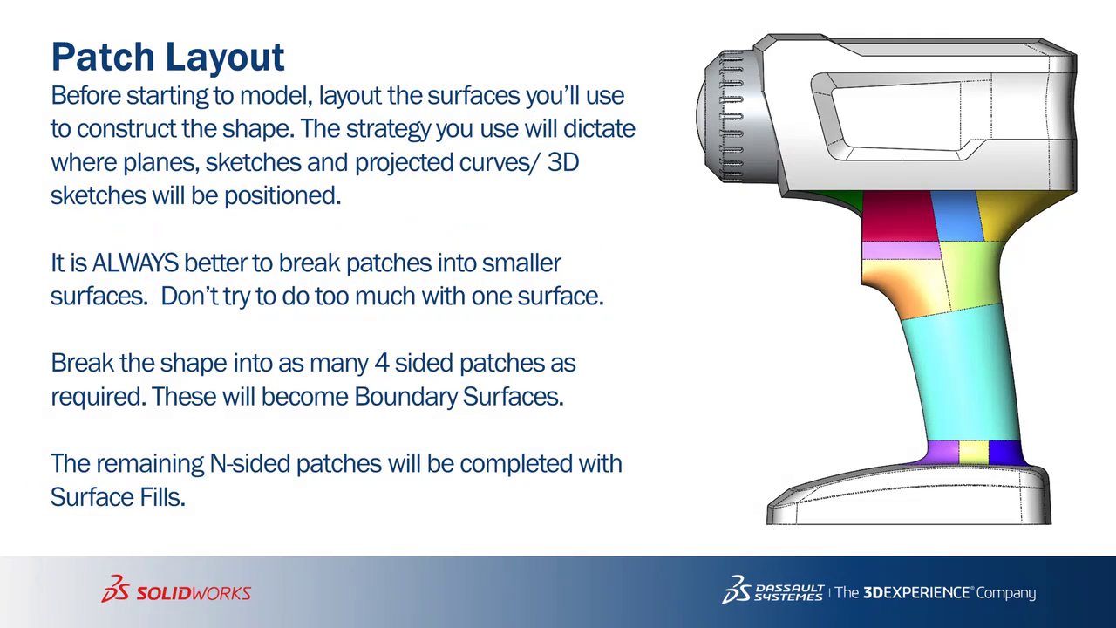
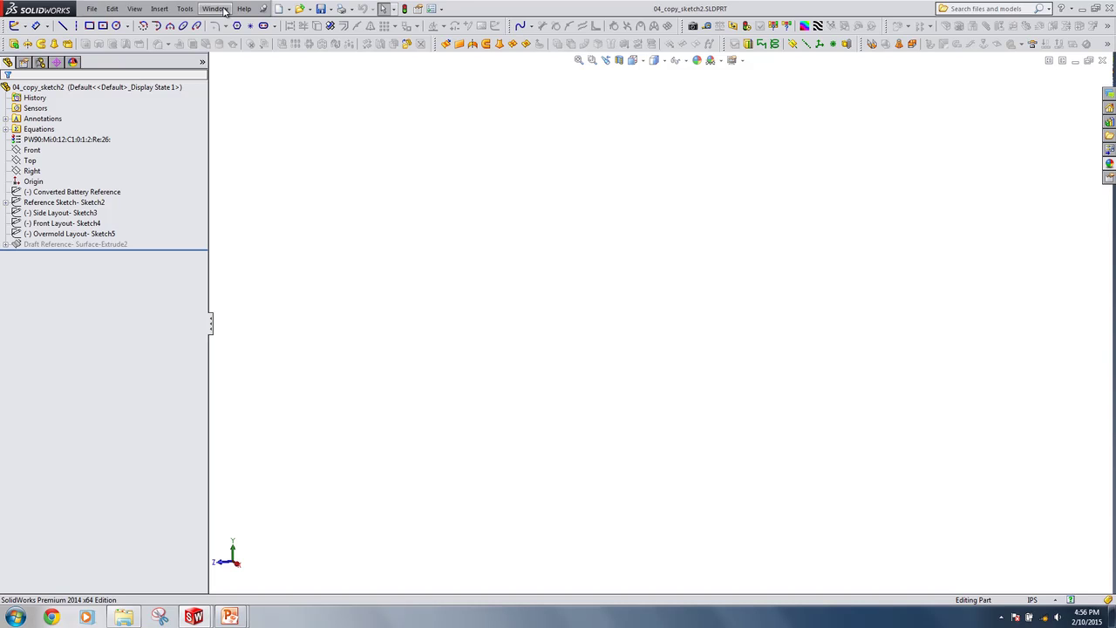
key(alt+Tab)
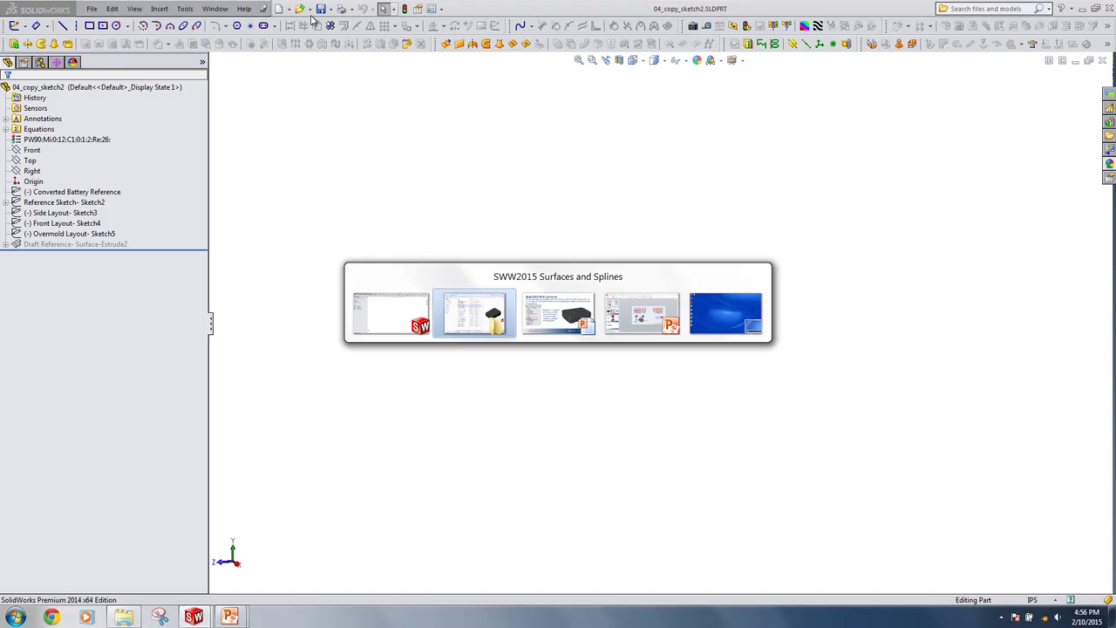
mouse_move(526, 316)
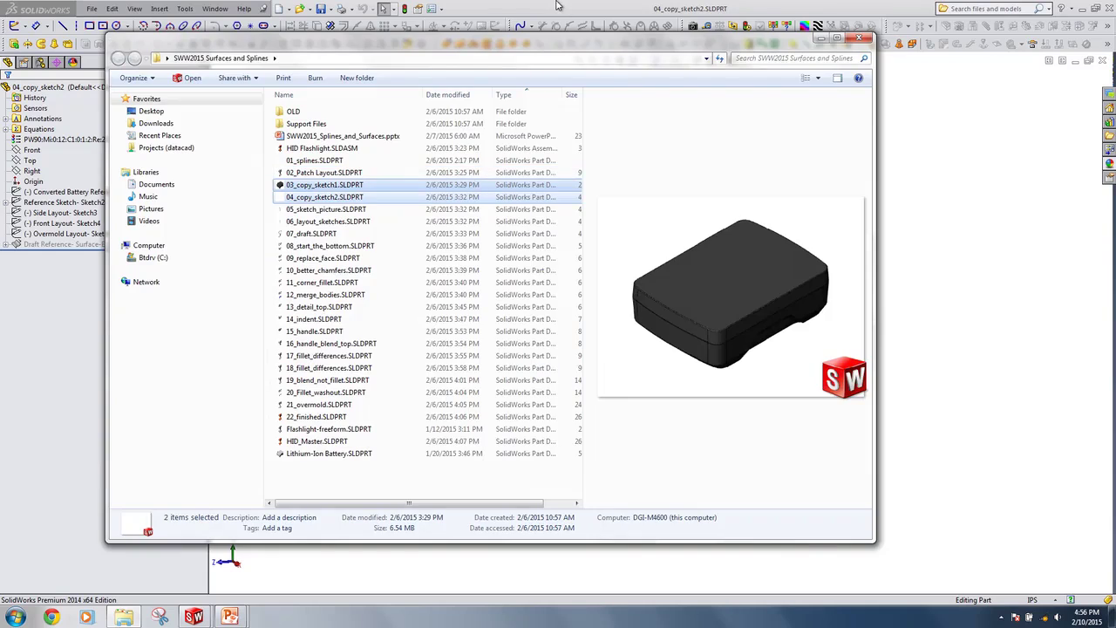
click(551, 4)
click(81, 235)
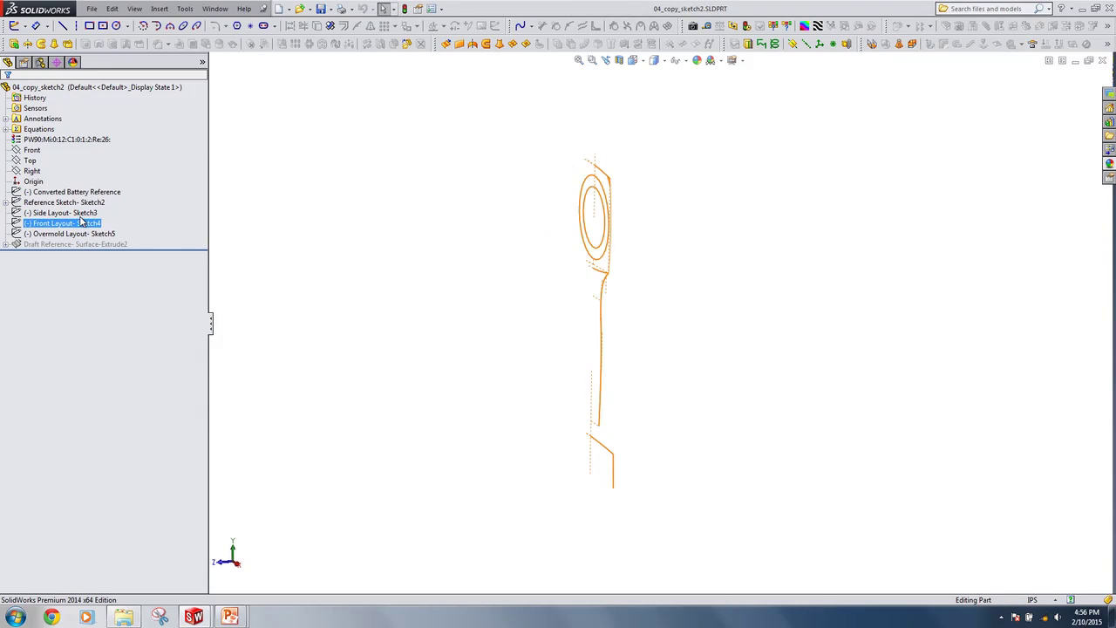
Switch to the part 03_copy_sketch1 and copy its Sketch1
click(214, 9)
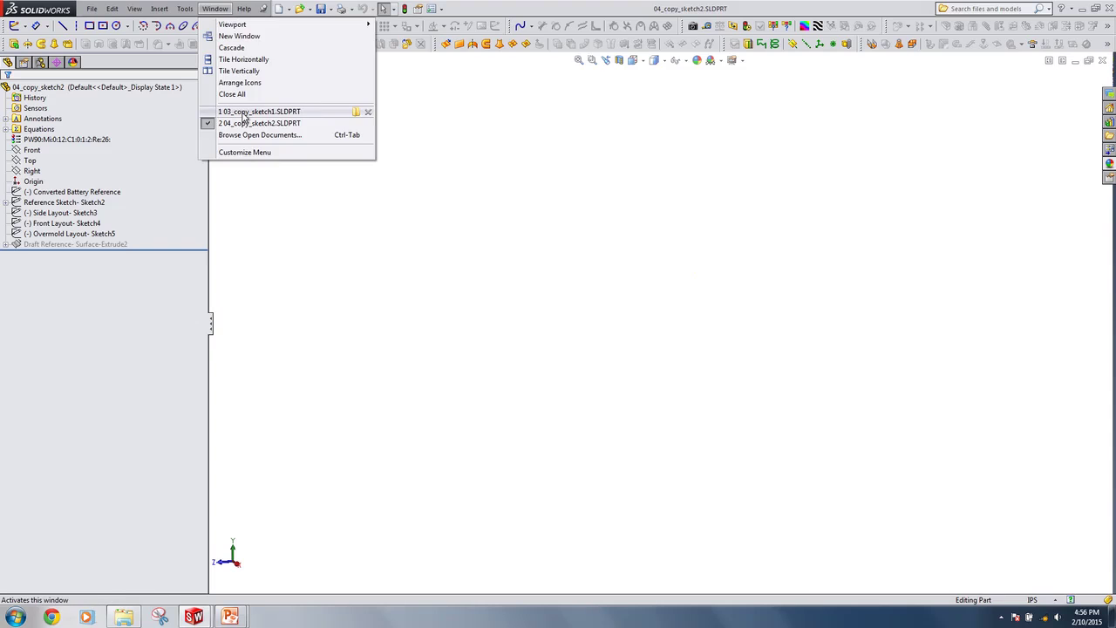
click(253, 111)
click(32, 191)
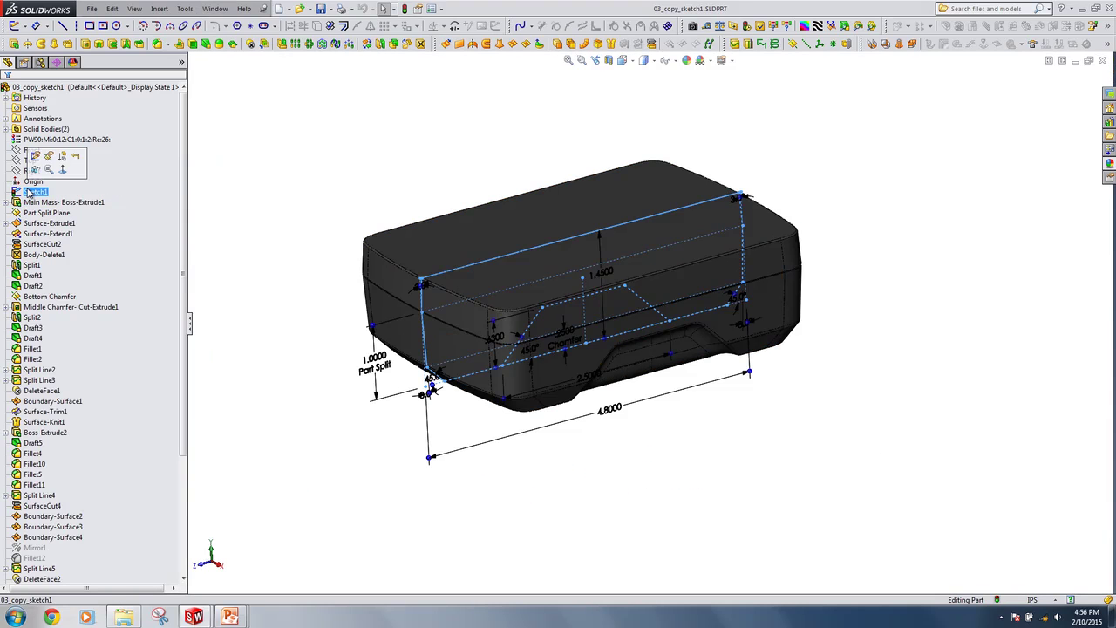
right_click(31, 192)
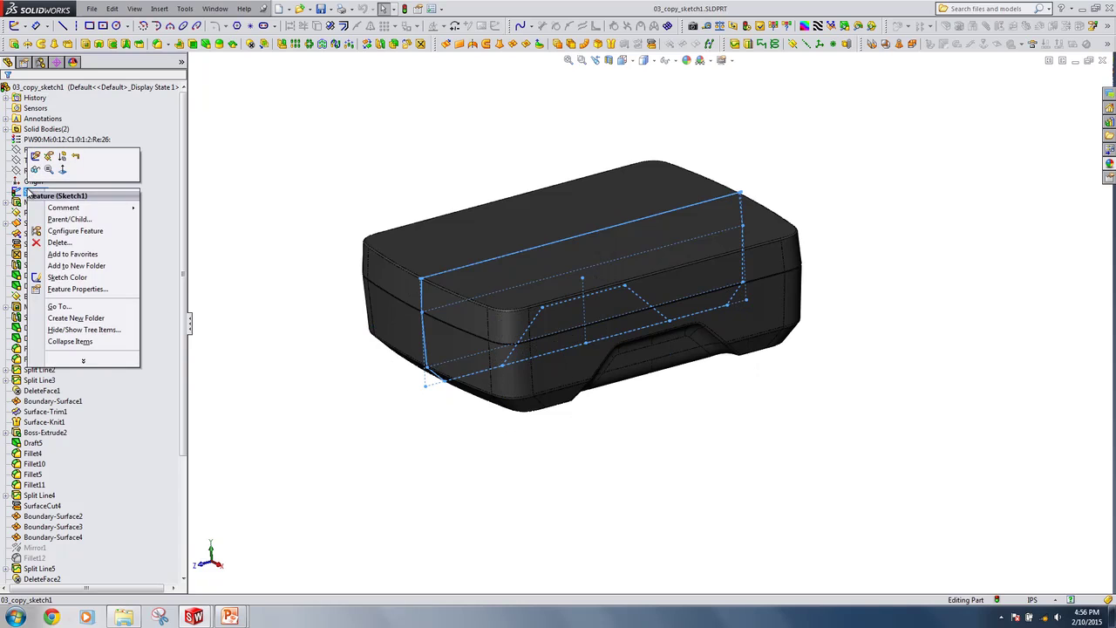
click(345, 208)
click(35, 192)
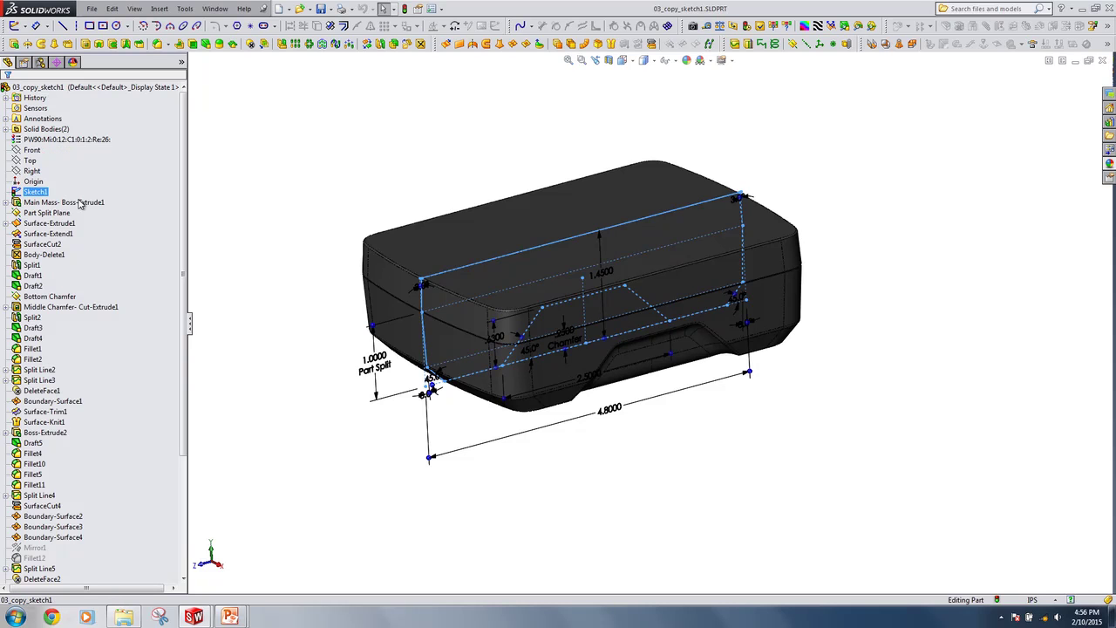
click(225, 211)
Paste the copied sketch onto the Right plane of the part 04_copy_sketch2
click(206, 7)
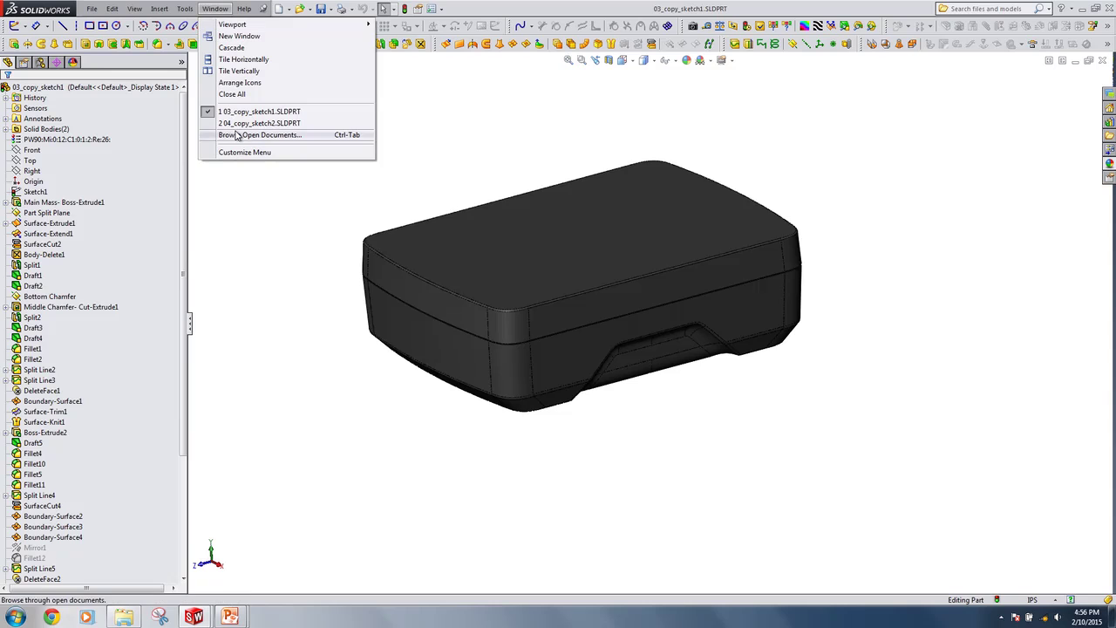
click(236, 127)
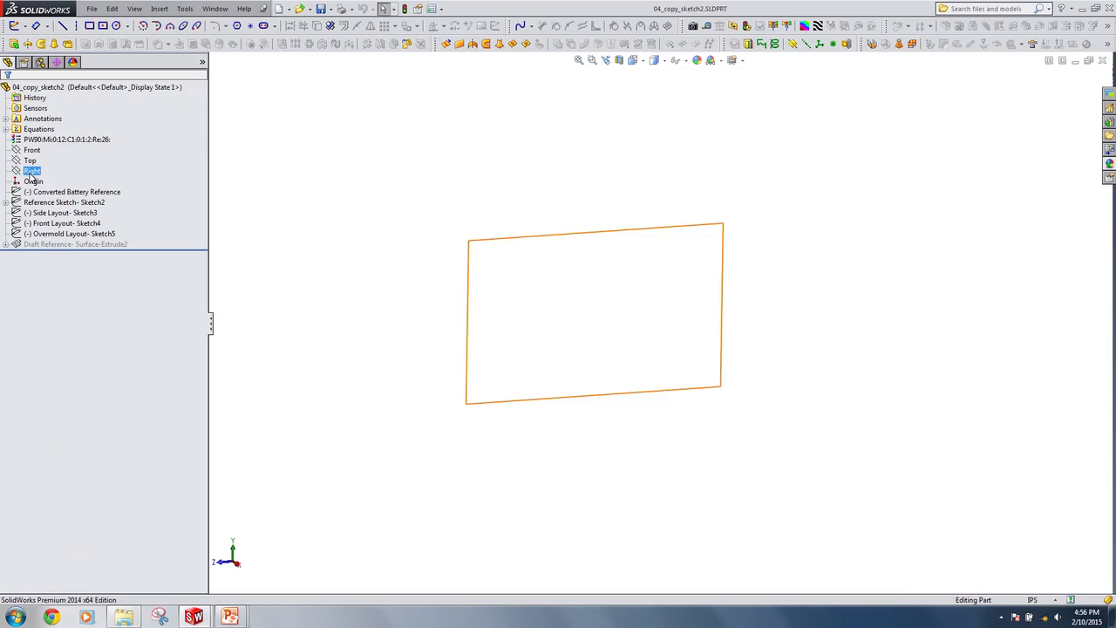
click(33, 172)
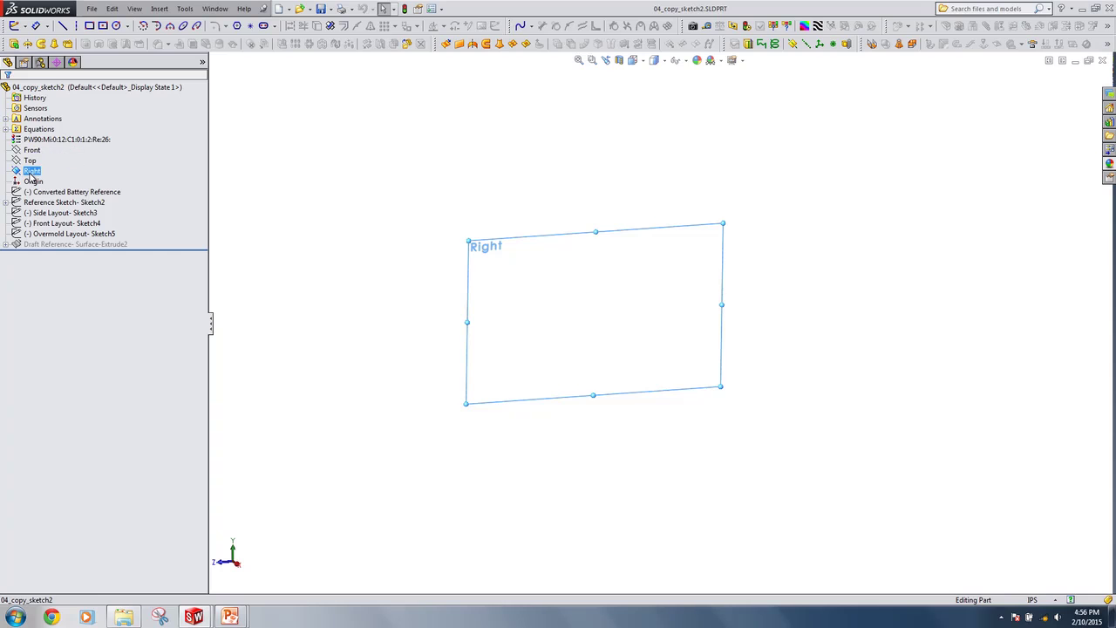
key(ctrl+v)
click(541, 325)
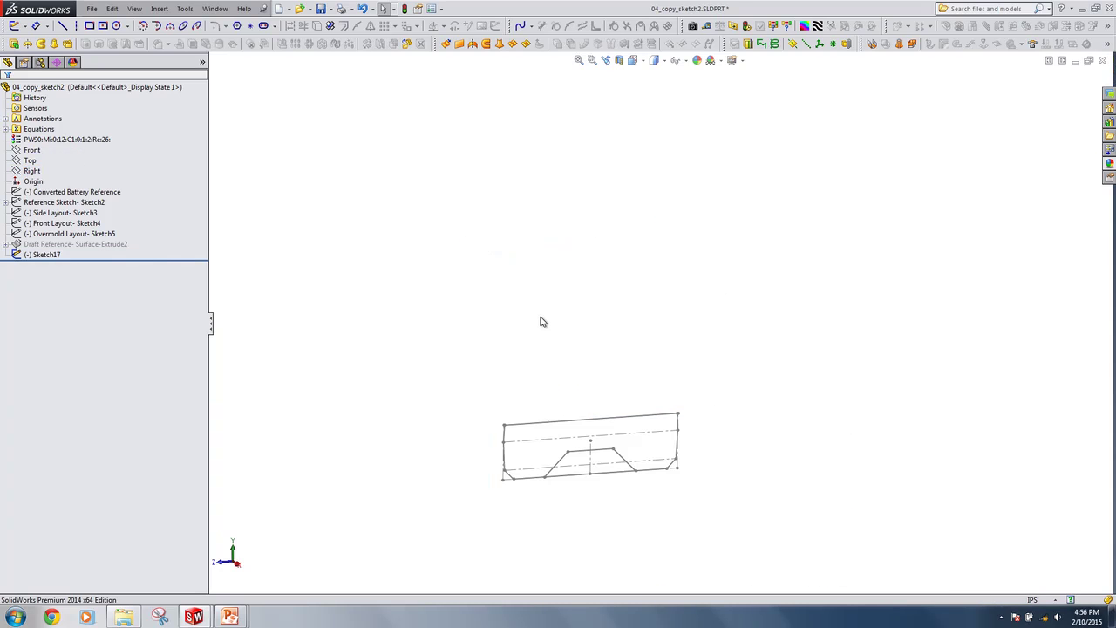
Open the pasted battery profile sketch for editing and orient the view to Right
click(45, 254)
click(63, 228)
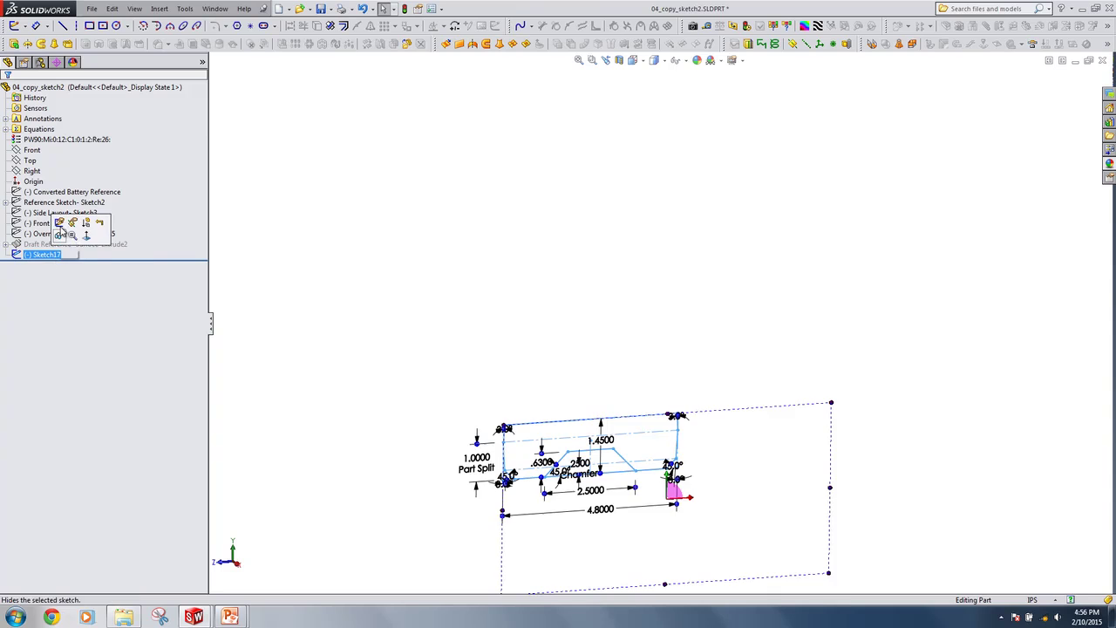
key(space)
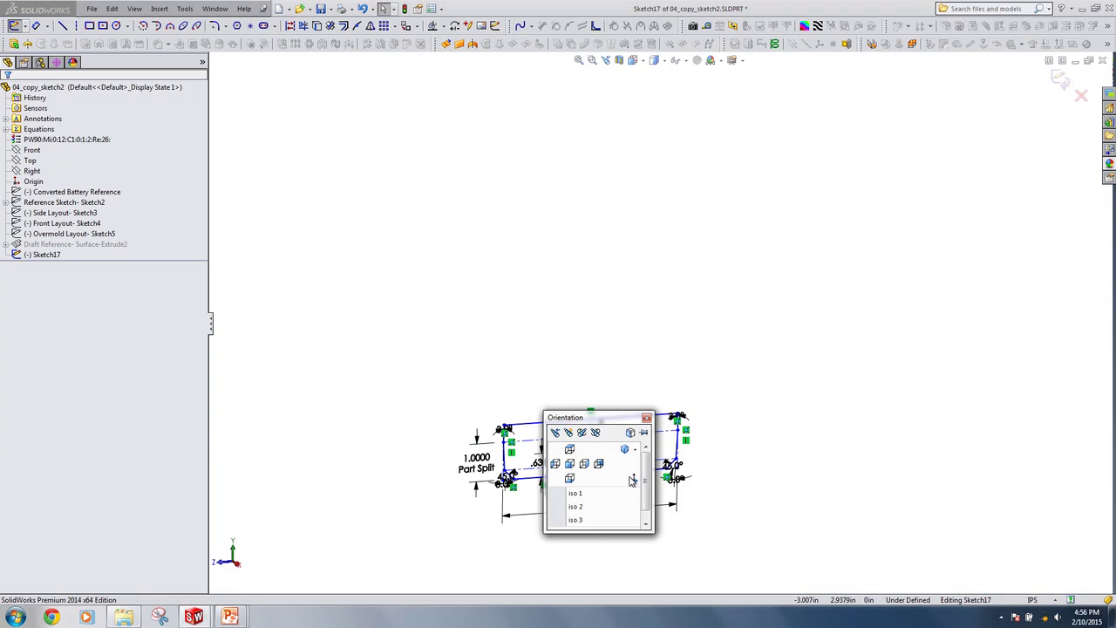
click(584, 463)
scroll(588, 288, down, 2)
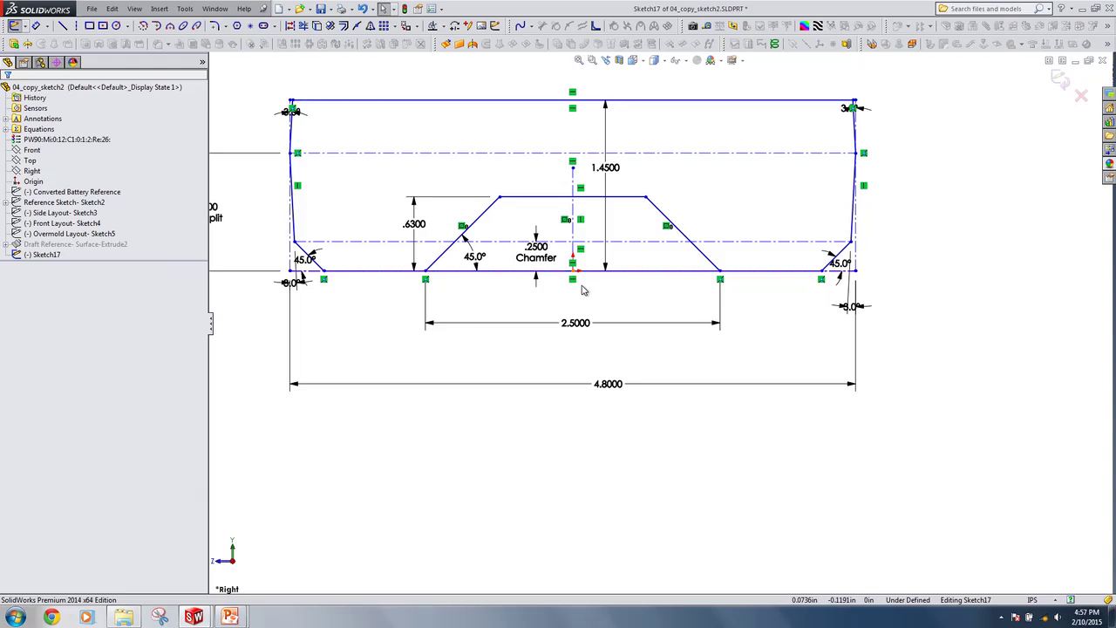
scroll(575, 275, up, 2)
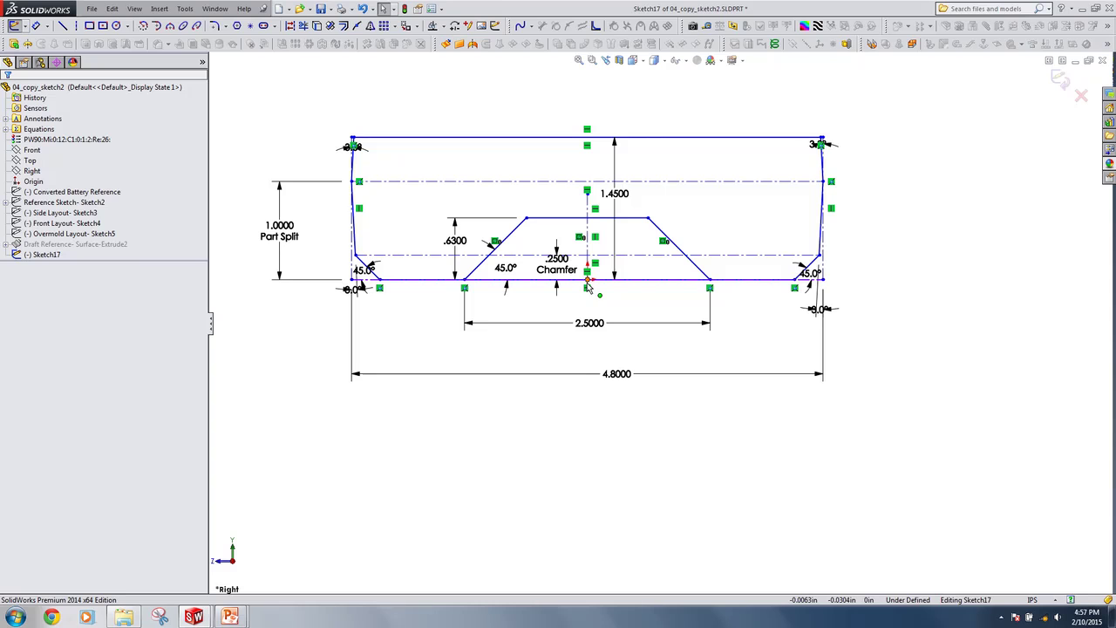
Make the lower endpoint of the pasted sketch's vertical centerline coincident with the origin
click(587, 281)
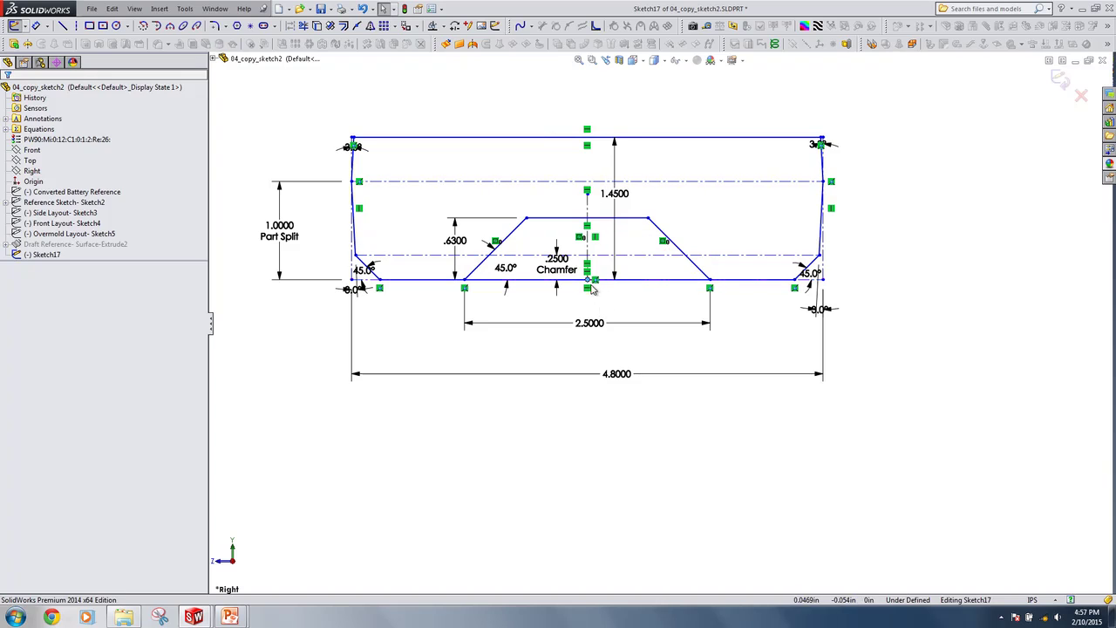
drag(588, 280, 562, 254)
key(Escape)
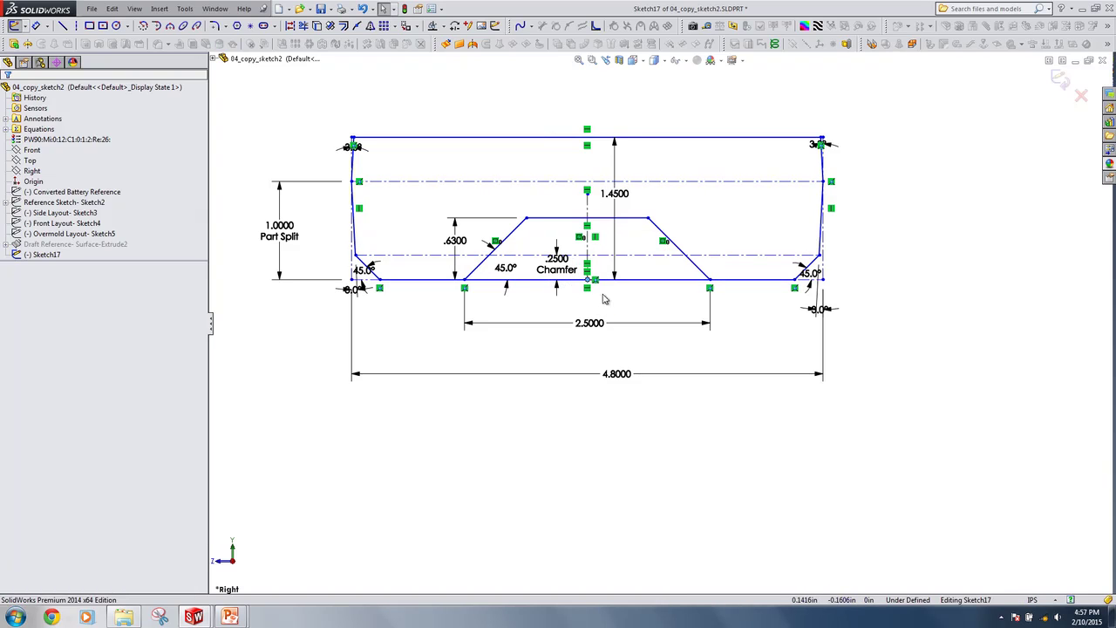
Add a midpoint relation between the origin point and the bottom line of the pasted battery profile
click(591, 280)
ctrl+click(589, 280)
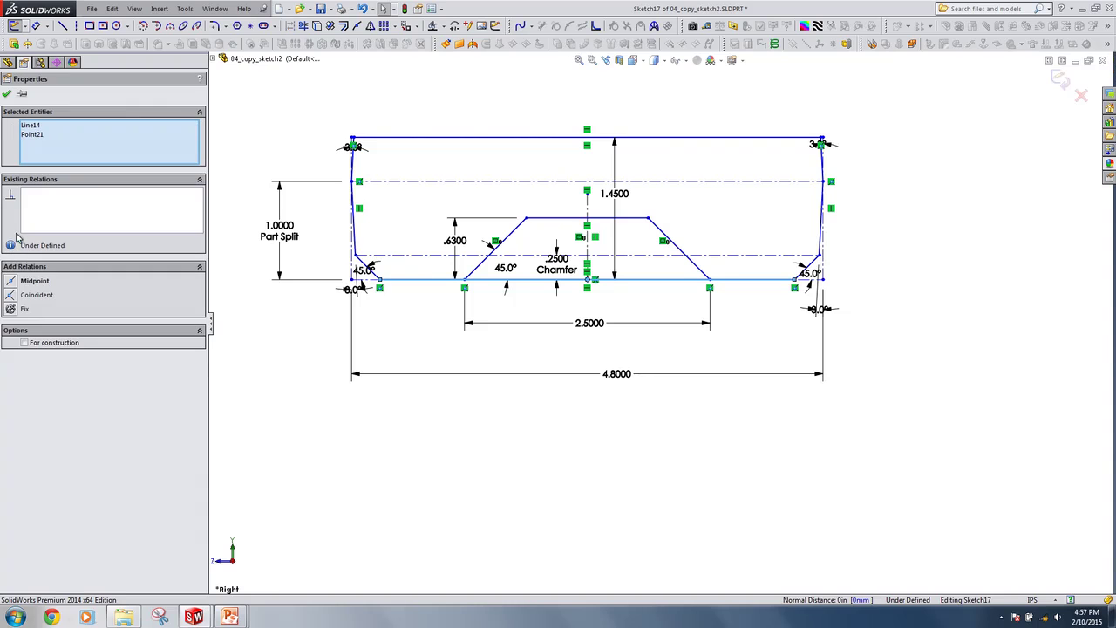
click(17, 281)
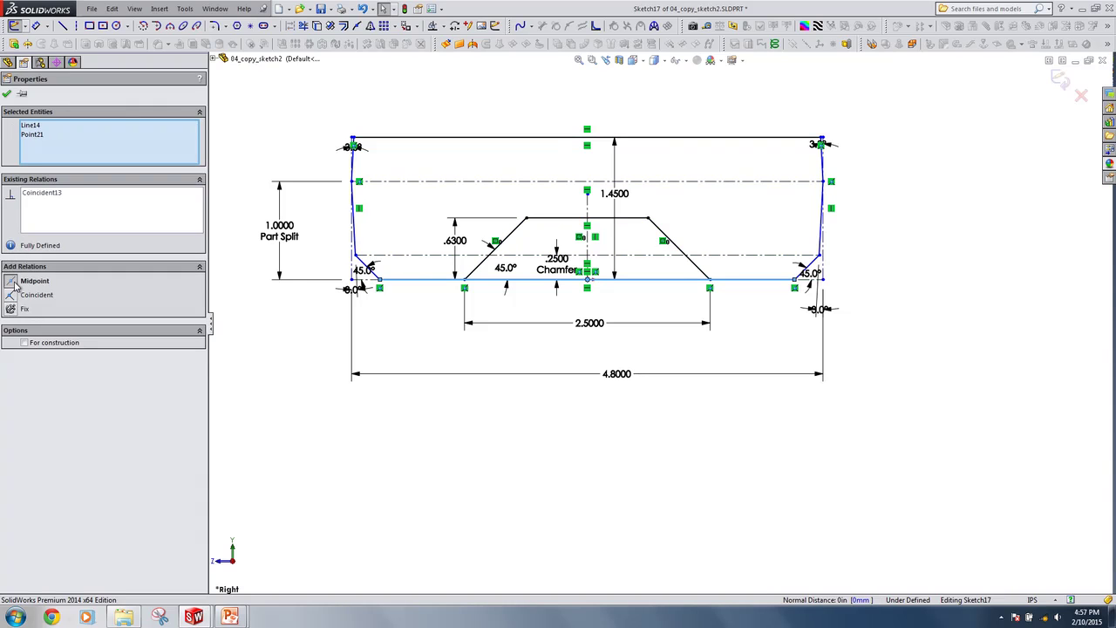
click(524, 358)
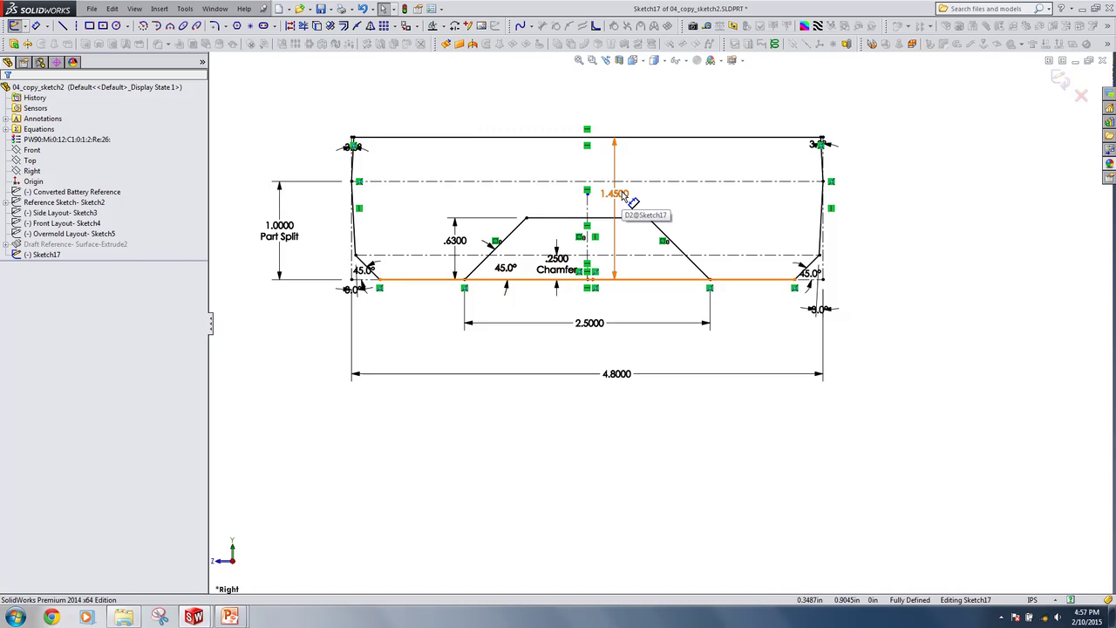
Leave the pasted battery profile sketch and delete Sketch17 from the part
click(1081, 96)
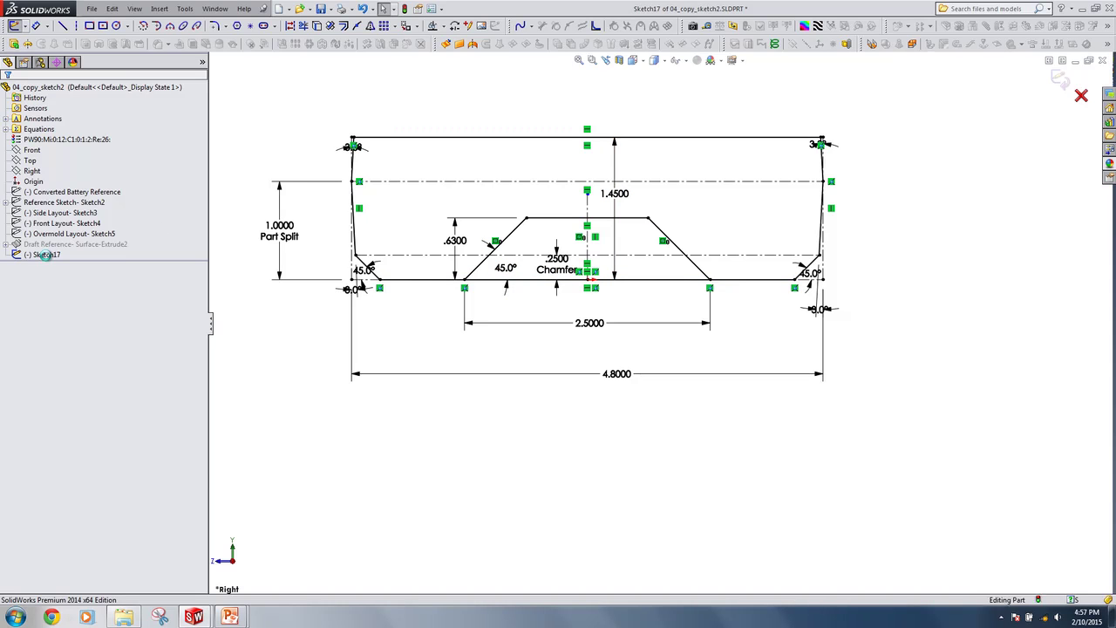
click(45, 254)
key(Delete)
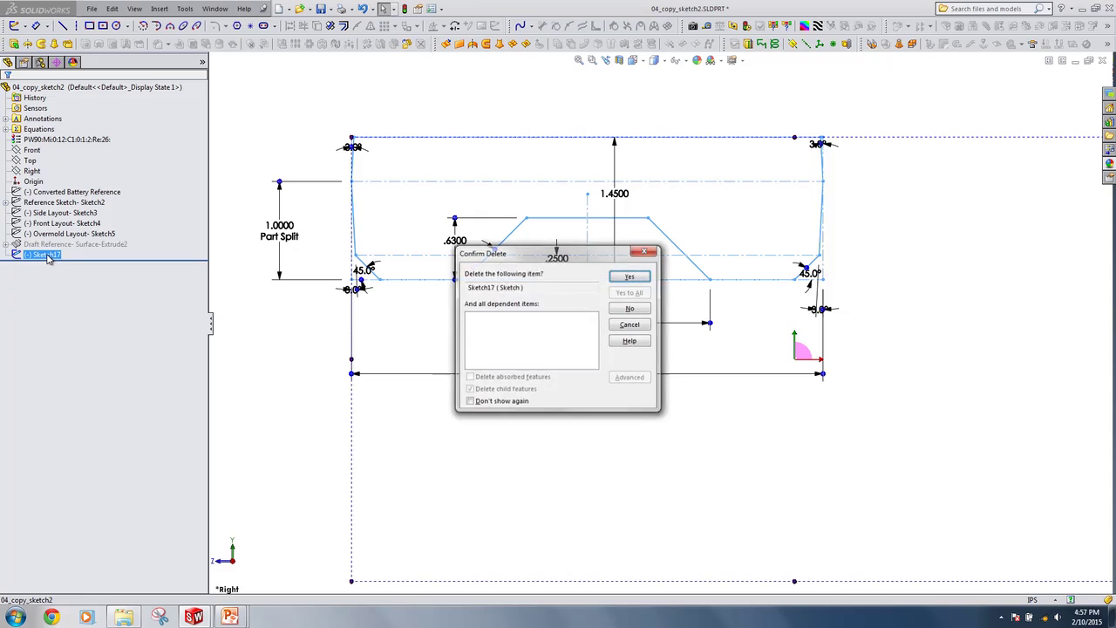
key(Return)
Close the SWW2015 Surfaces and Splines folder window and switch to the PowerPoint slide show
key(alt+Tab)
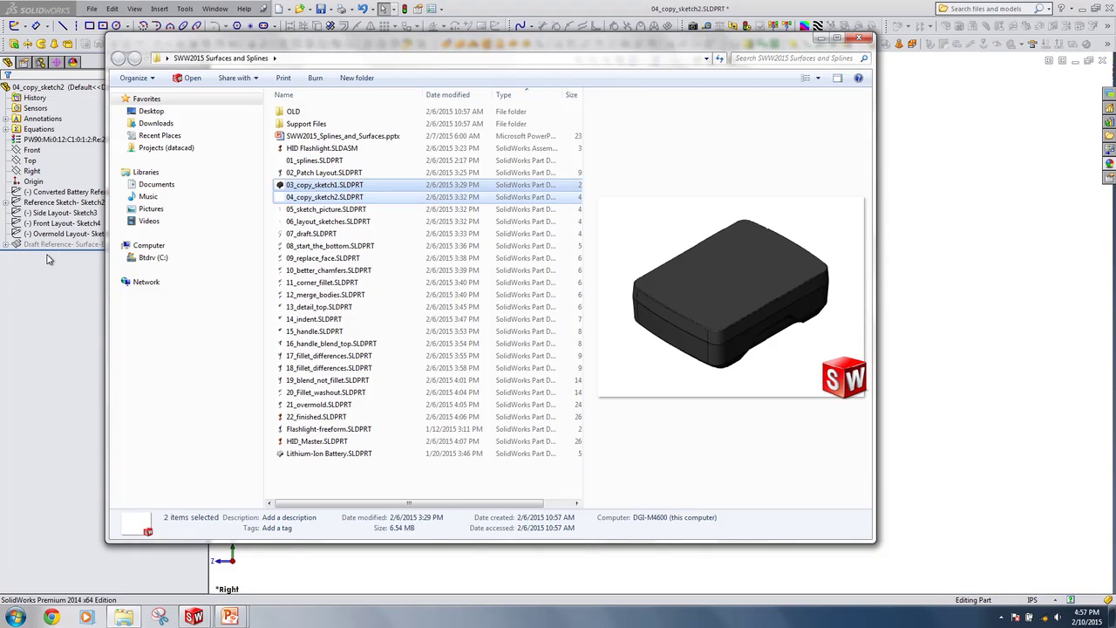
click(859, 38)
key(alt+Tab)
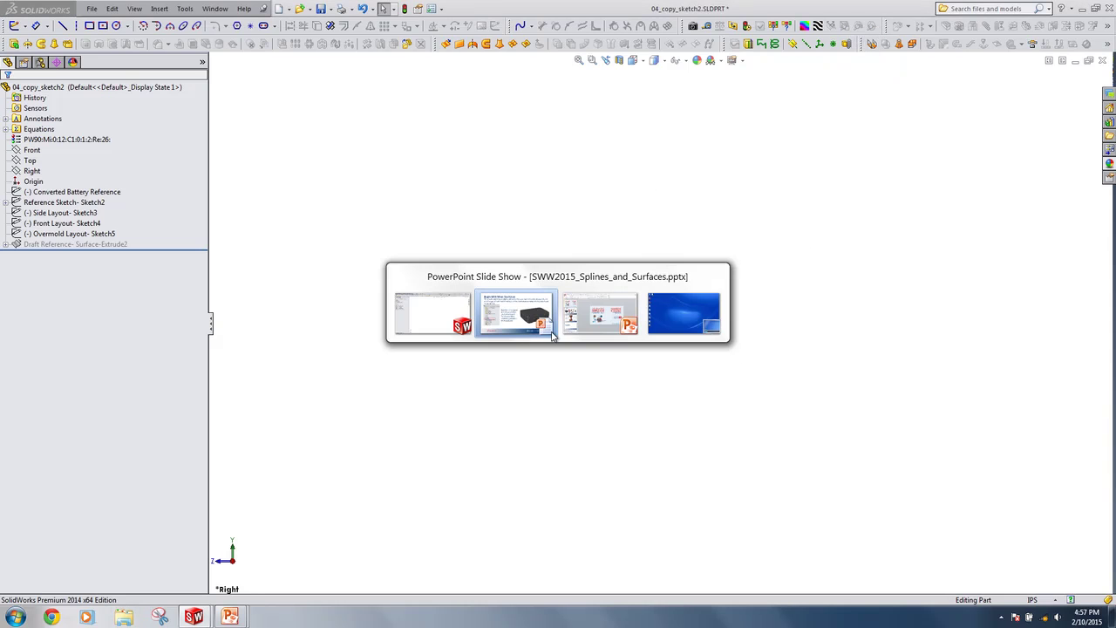
mouse_move(589, 327)
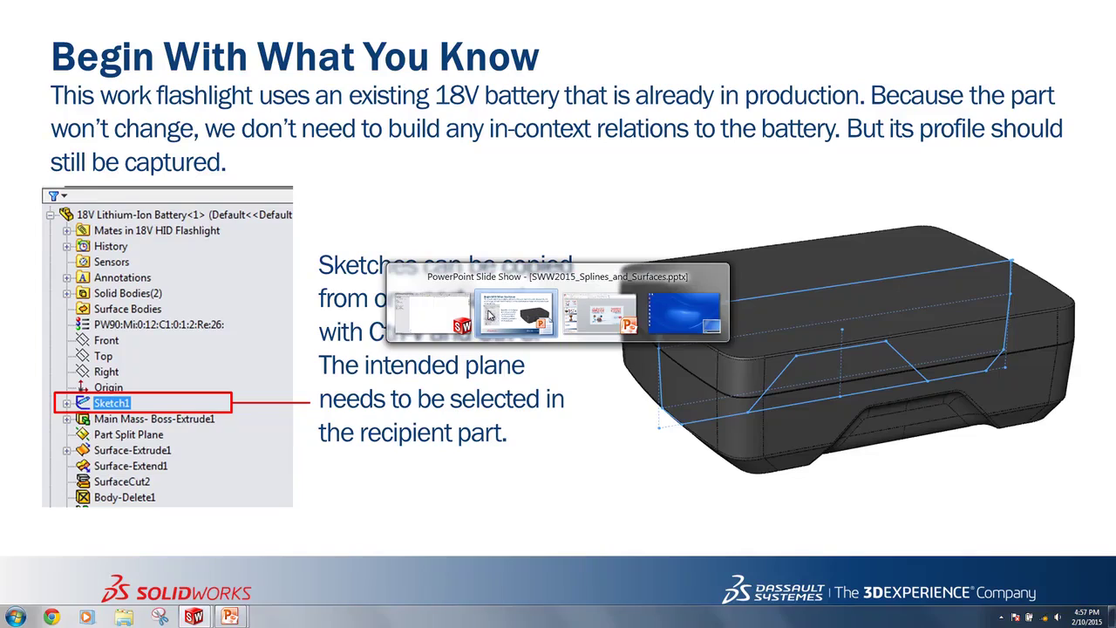
click(515, 316)
click(515, 316)
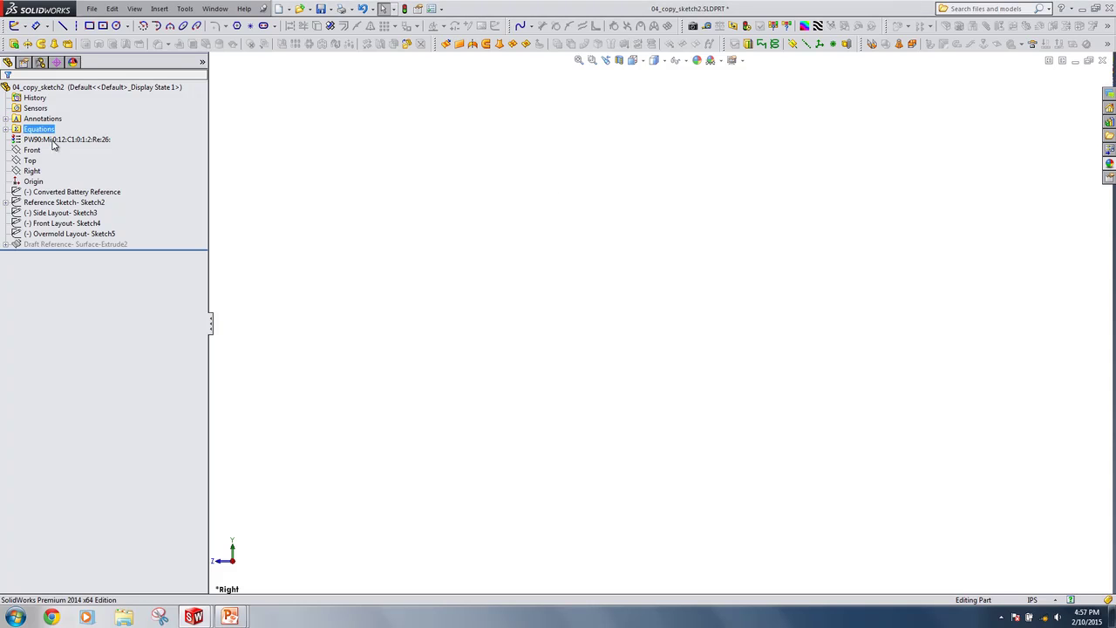
Show the Reference Sketch- Sketch2 with its flashlight concept picture and bring the whole image into view
click(54, 194)
click(56, 202)
click(58, 213)
click(58, 203)
right_click(58, 202)
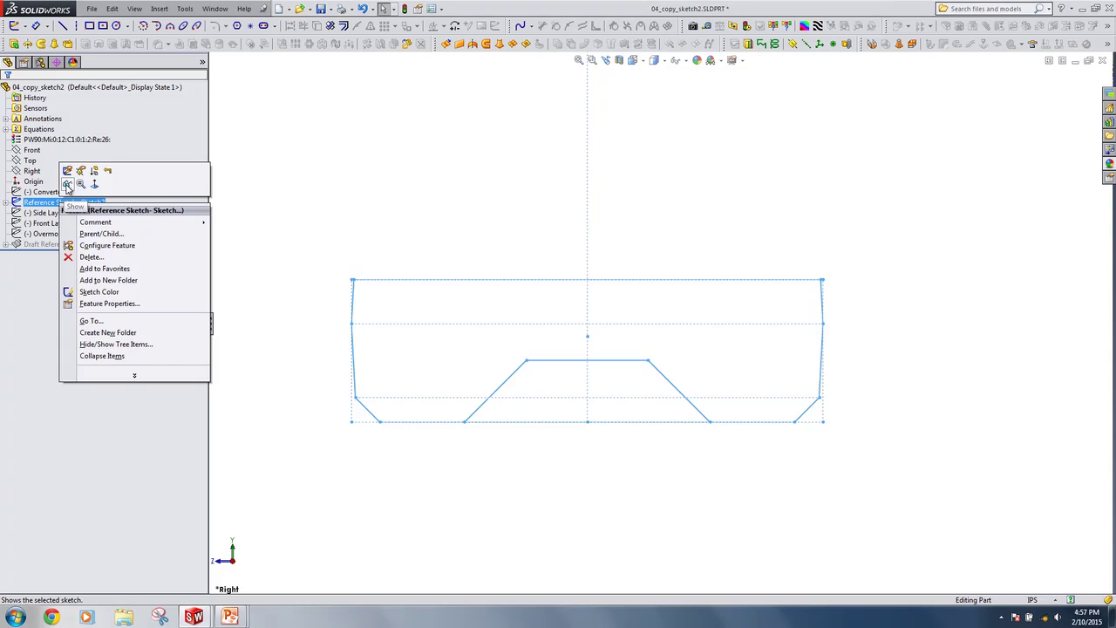
click(67, 184)
scroll(507, 210, up, 6)
ctrl+middle_drag(559, 203, 528, 296)
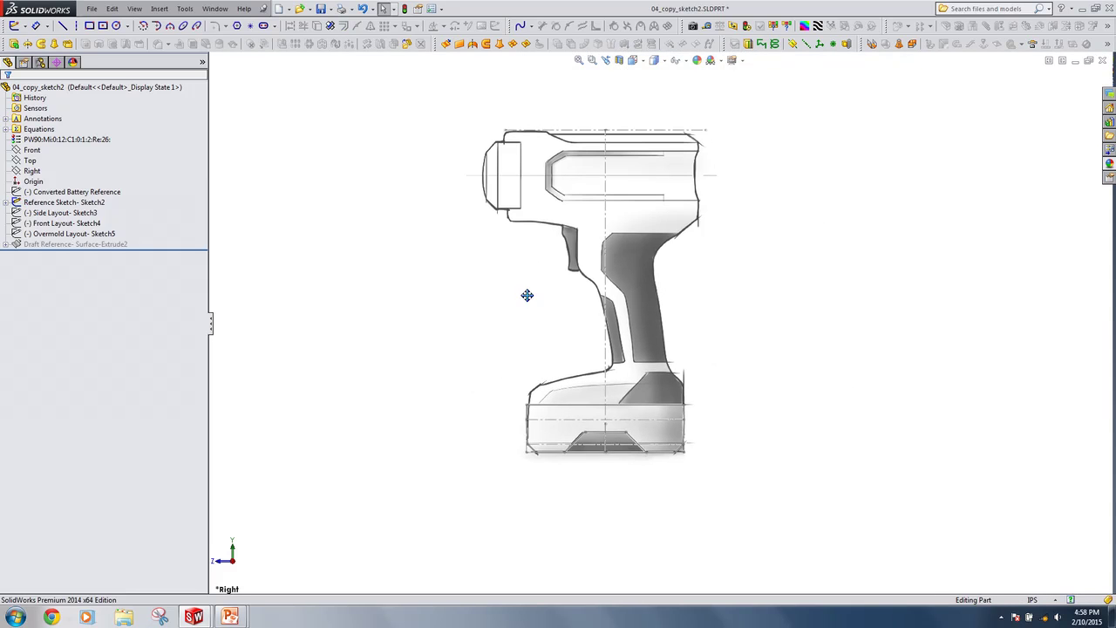
Locate the Sketch Picture command among the sketch tools
click(160, 8)
click(161, 8)
click(185, 8)
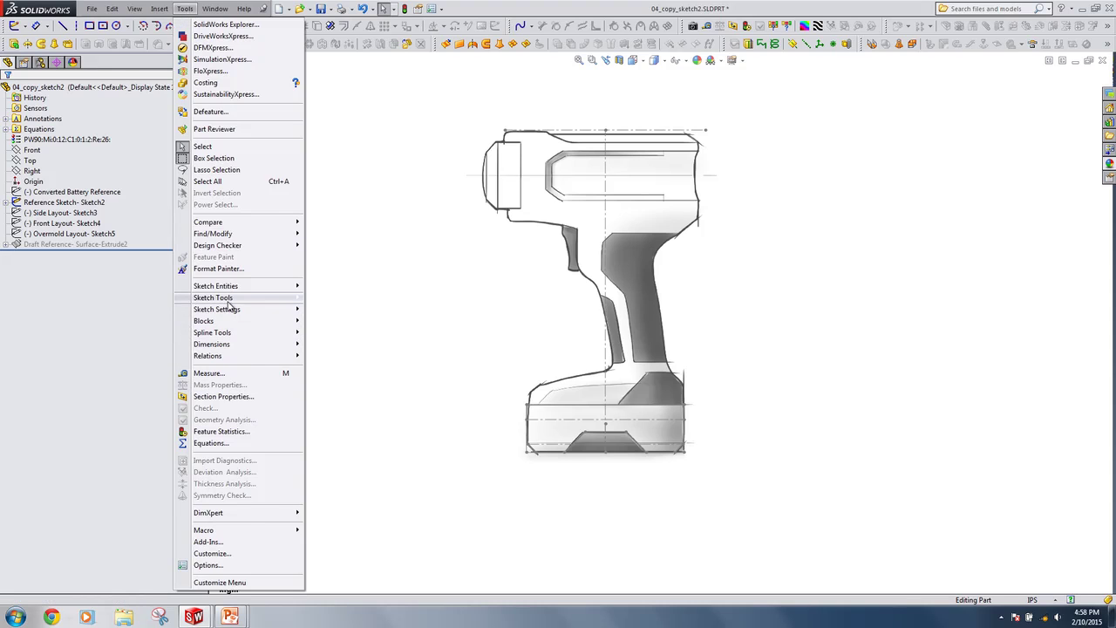
mouse_move(222, 298)
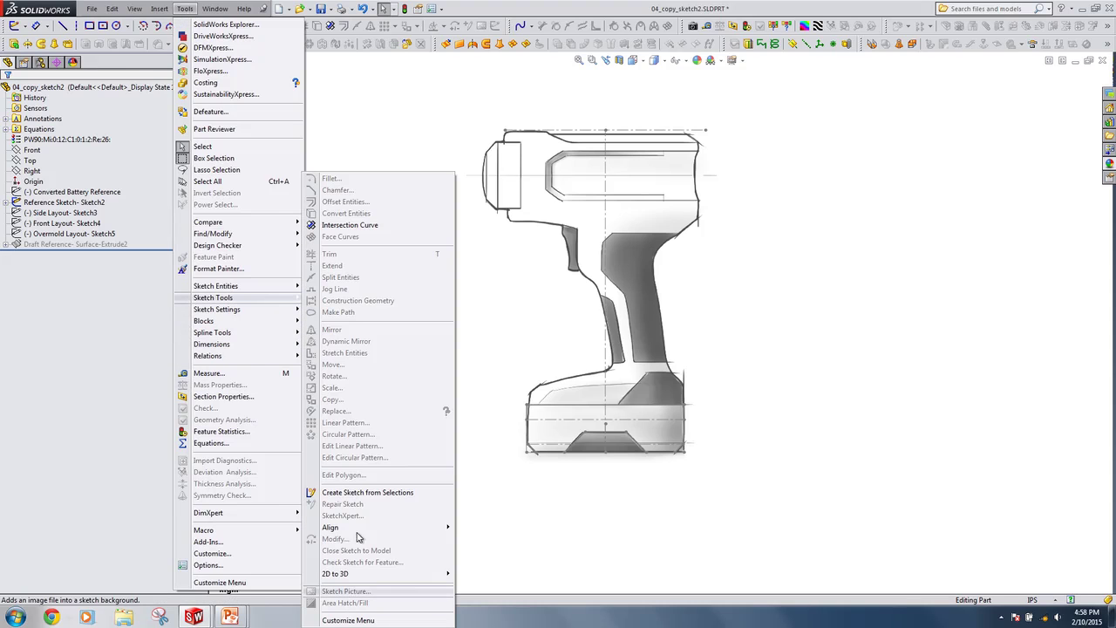
click(399, 110)
Open the Reference Sketch for editing and move the 9.8000 height dimension farther away from the flashlight picture
click(91, 202)
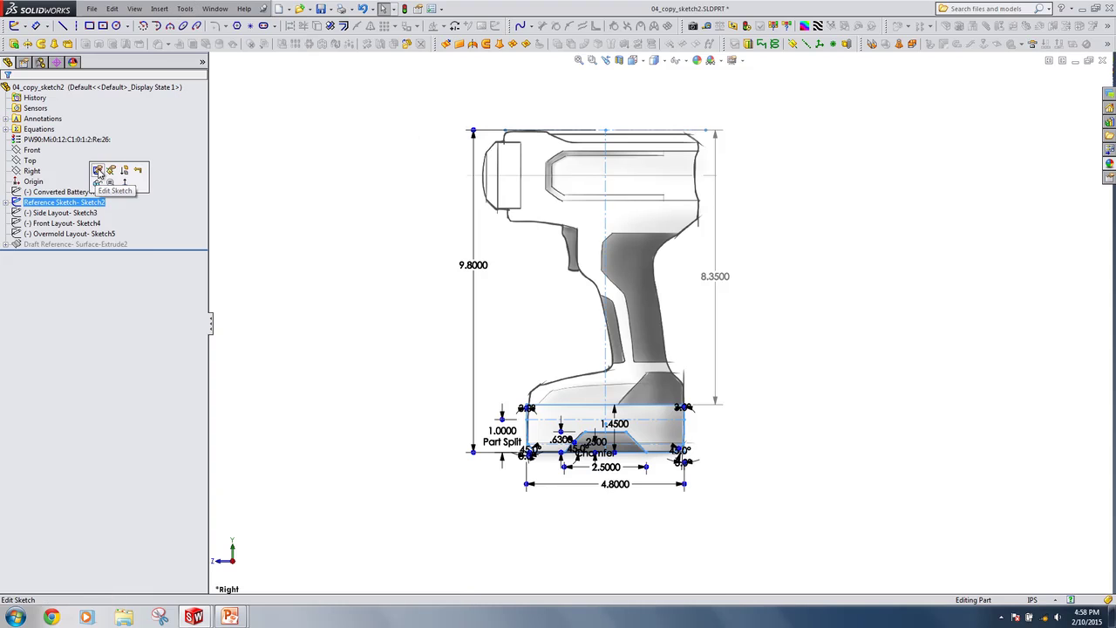
click(98, 170)
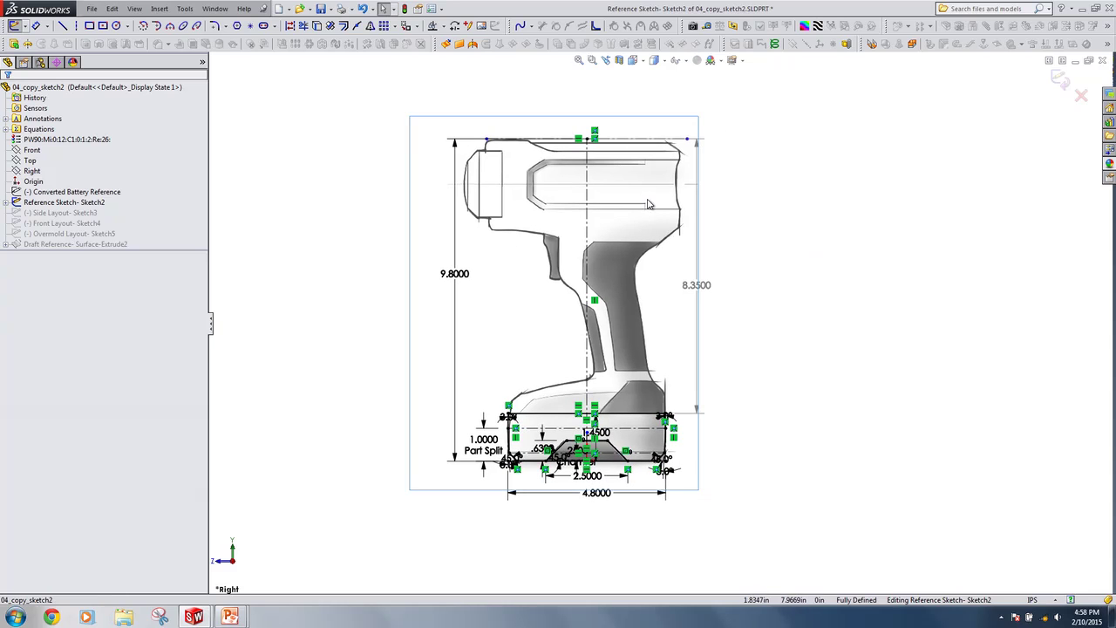
drag(454, 291, 434, 291)
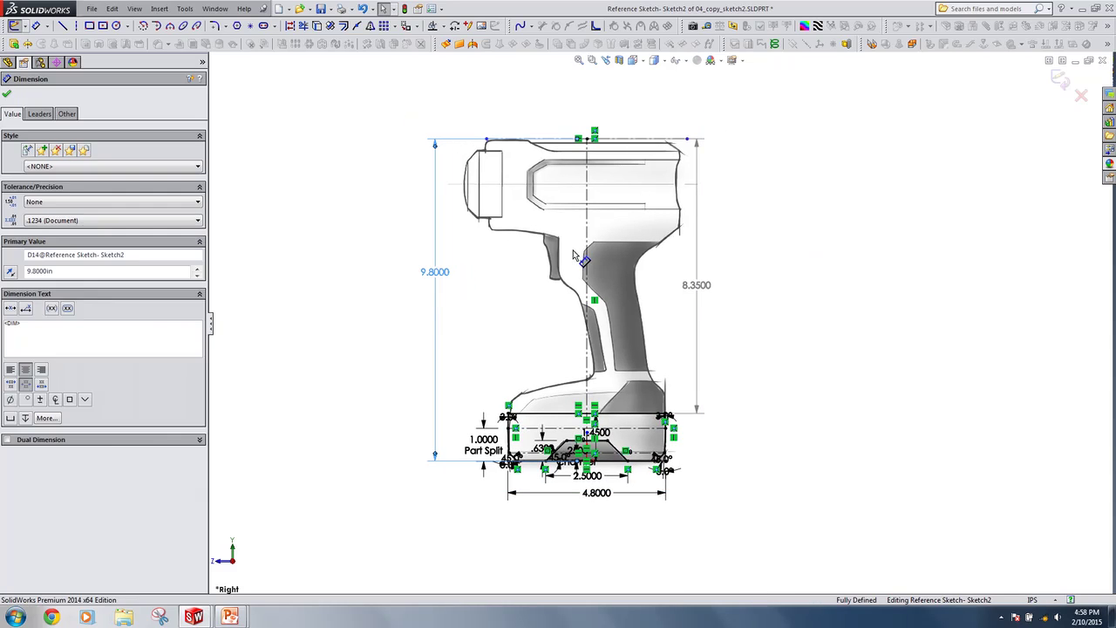
click(803, 226)
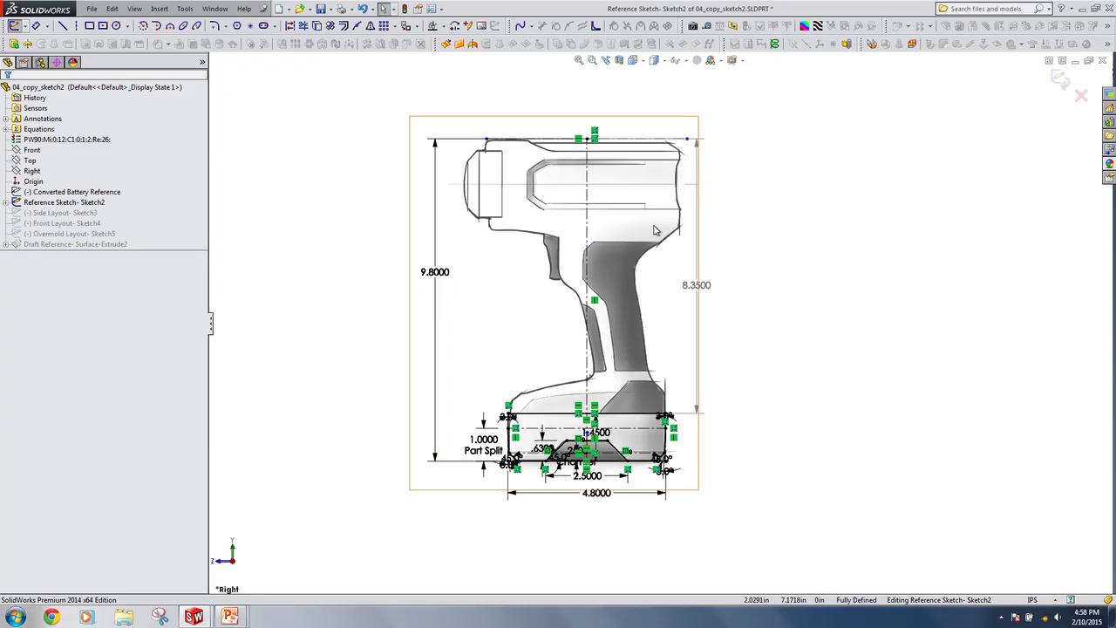
Try enlarging the flashlight sketch picture slightly to about 8.779 in wide, then discard the edits and leave the sketch
scroll(660, 234, up, 4)
click(633, 285)
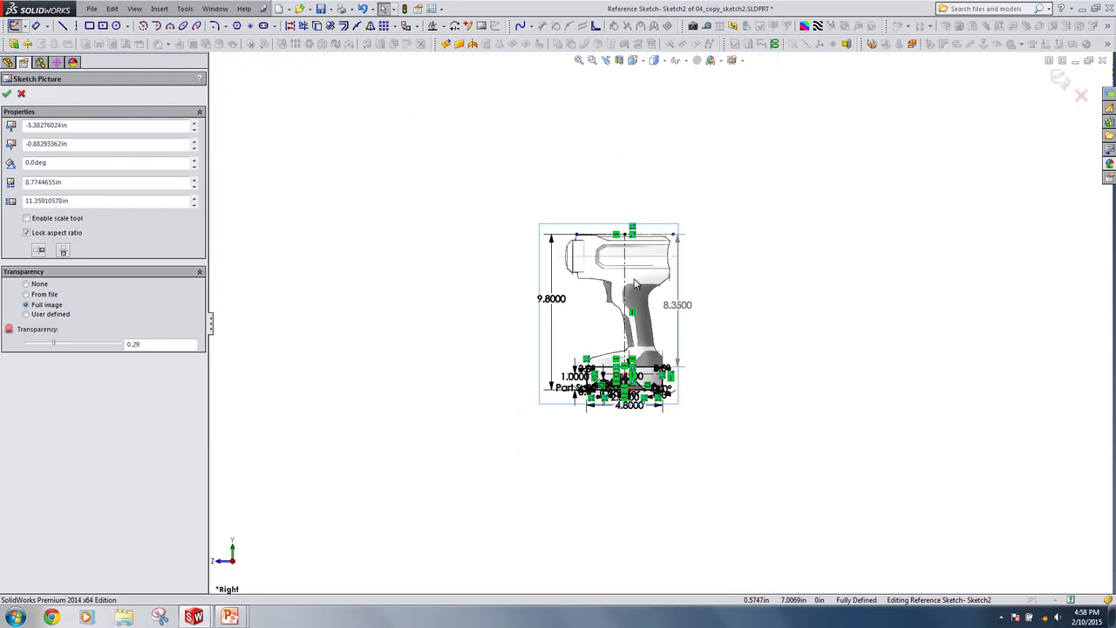
mouse_move(680, 224)
mouse_down()
mouse_move(757, 130)
mouse_move(747, 95)
mouse_move(728, 174)
mouse_move(665, 230)
mouse_move(679, 231)
mouse_up()
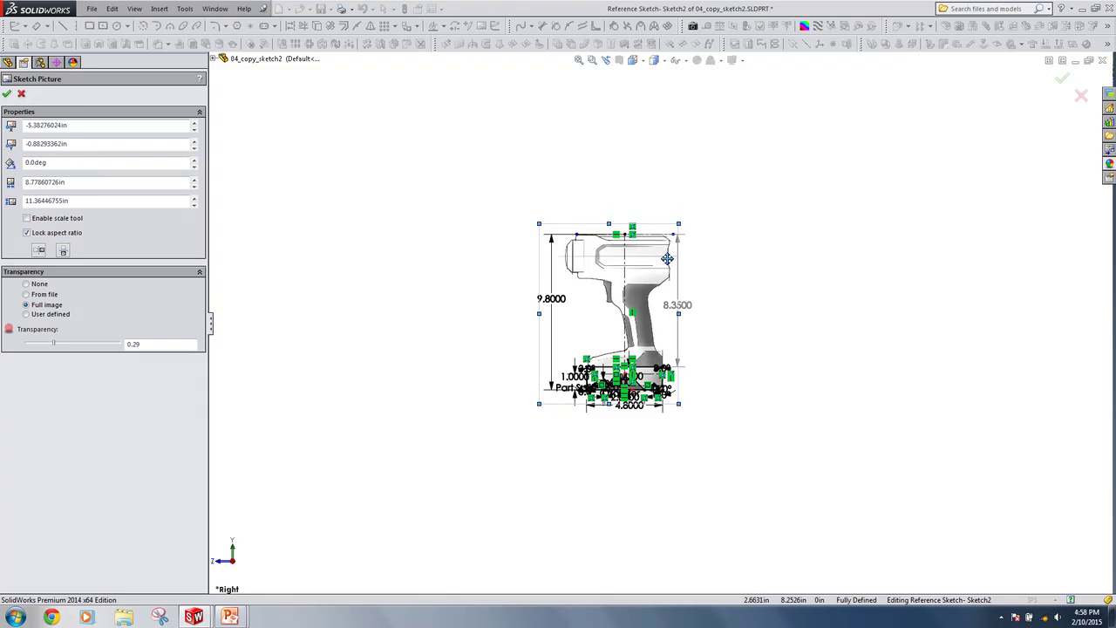
scroll(680, 231, down, 5)
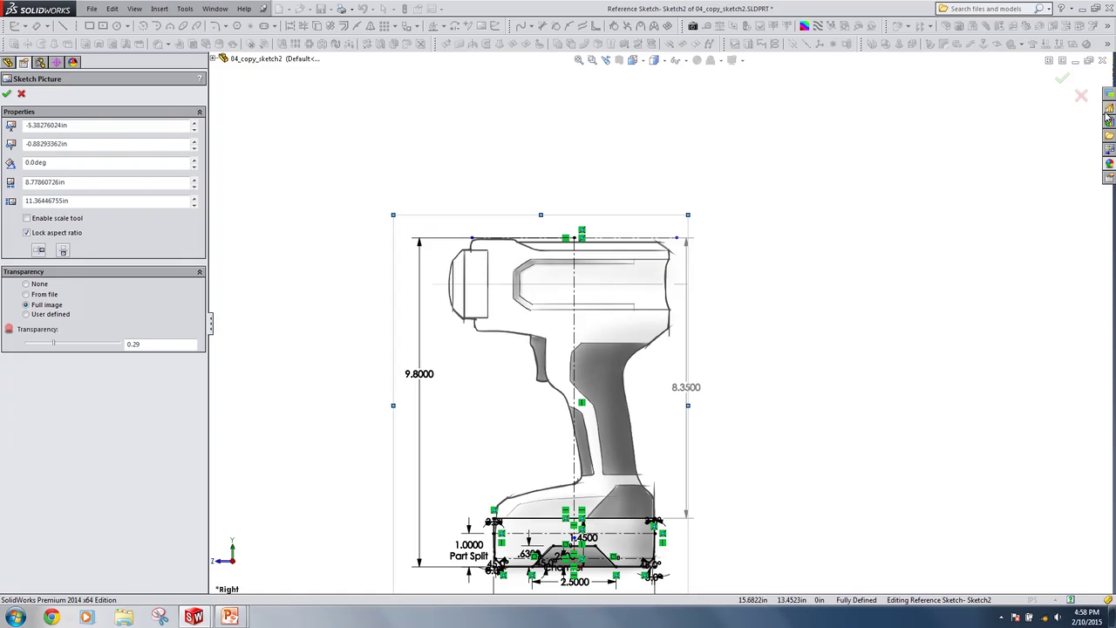
click(1081, 98)
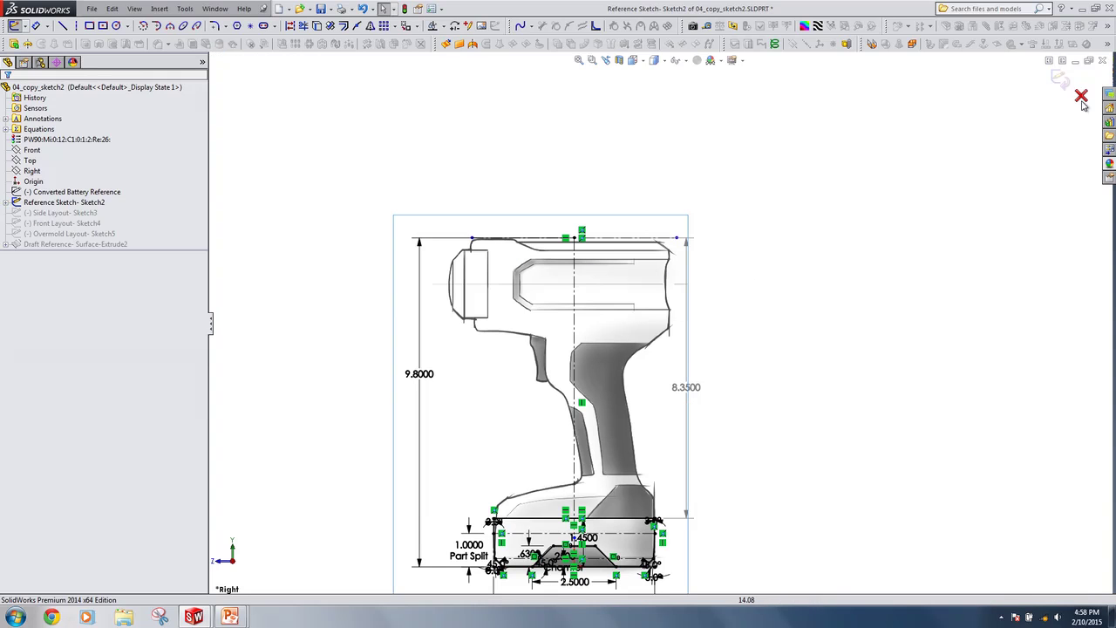
click(1081, 96)
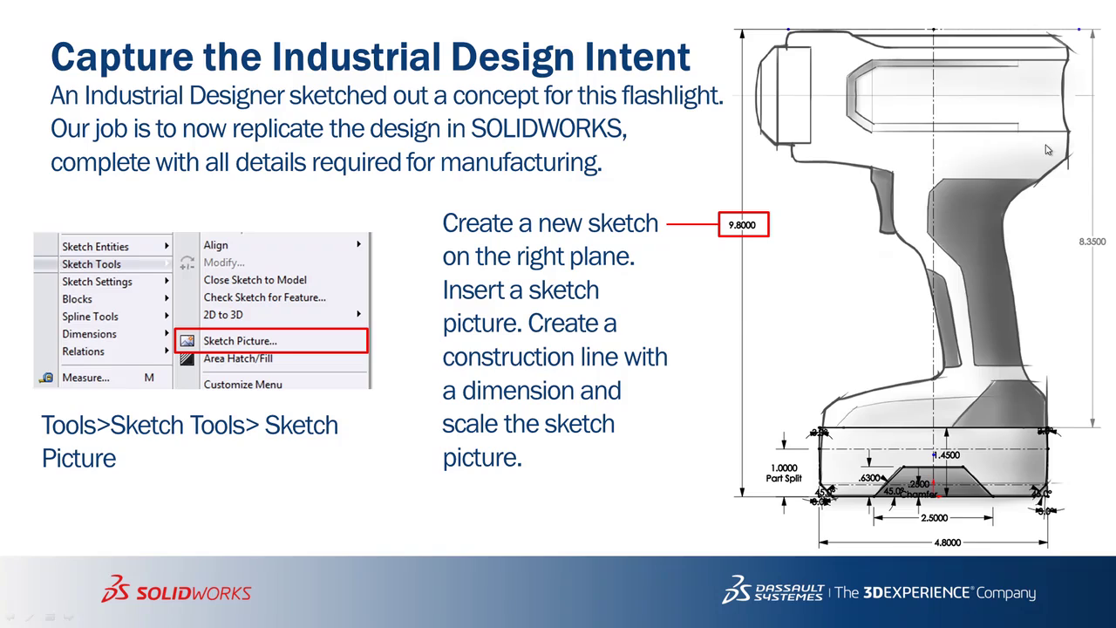
Return from the slide show to the part and hide the Reference Sketch- Sketch2
click(1035, 167)
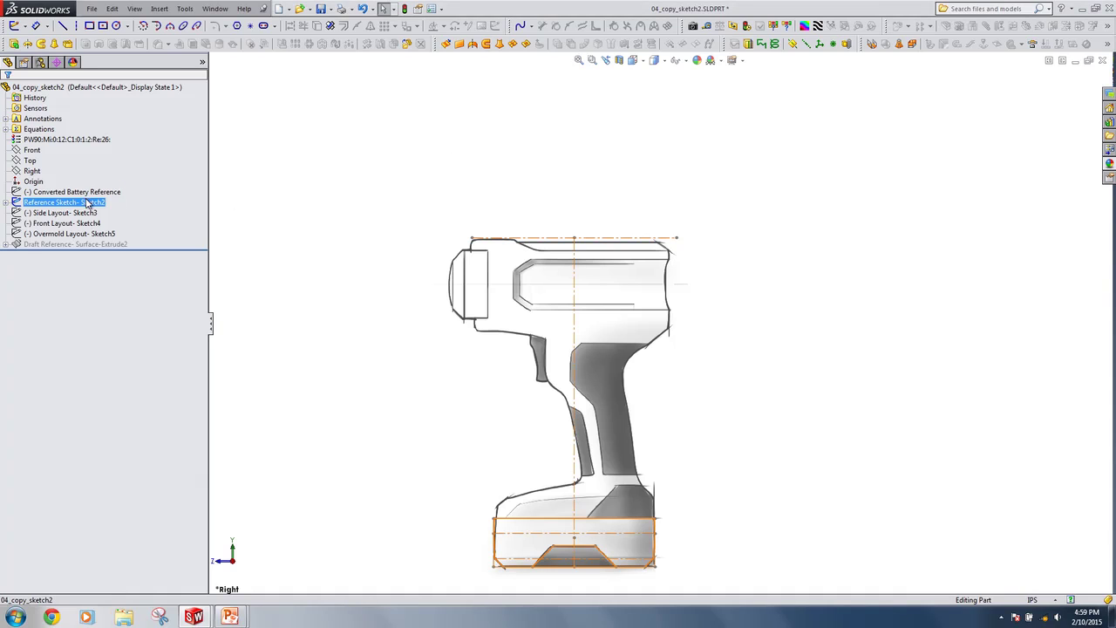
click(83, 202)
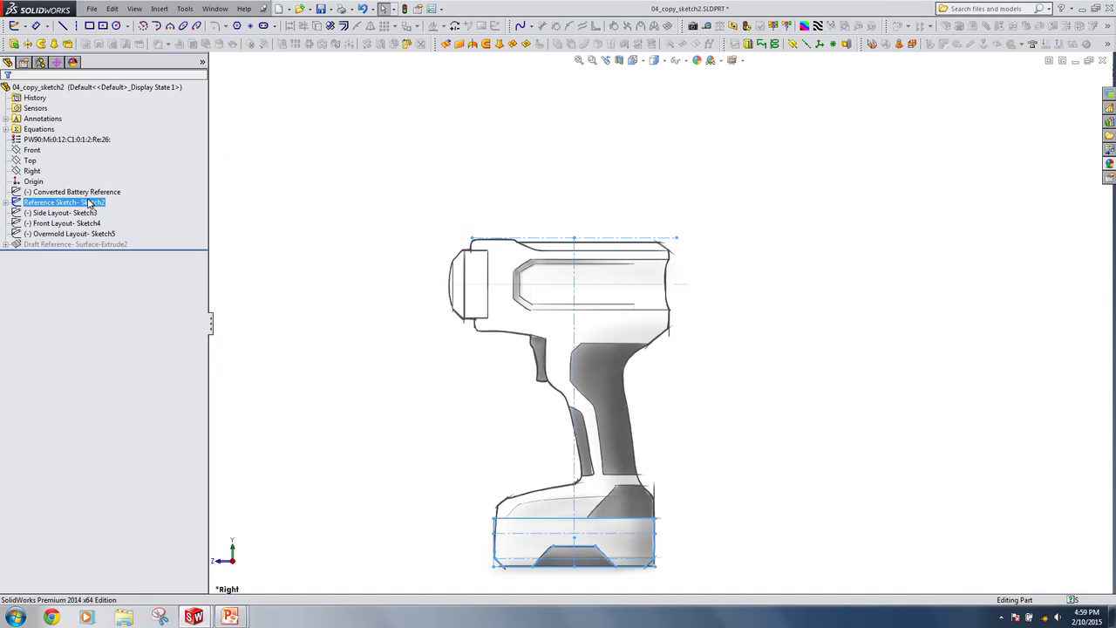
click(89, 191)
Show the Side Layout- Sketch3 and Front Layout- Sketch4 together and view them in 3D
click(84, 213)
ctrl+click(85, 223)
click(91, 200)
click(742, 346)
mouse_move(742, 346)
middle_down()
mouse_move(690, 354)
mouse_move(732, 389)
mouse_move(714, 413)
mouse_move(685, 396)
middle_up()
scroll(646, 433, down, 2)
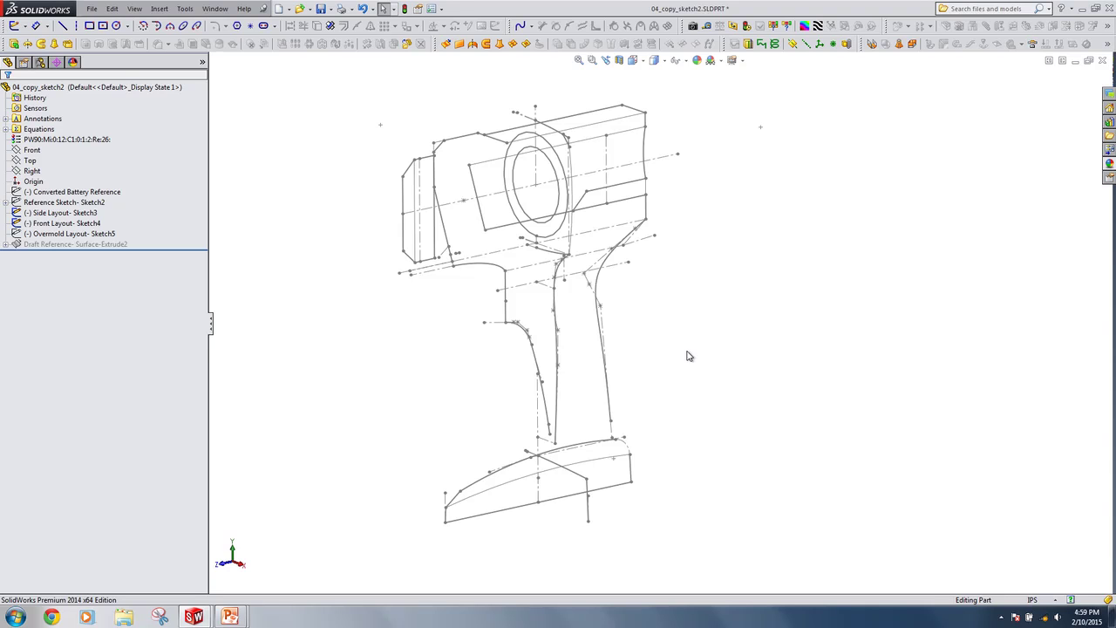
scroll(688, 355, up, 2)
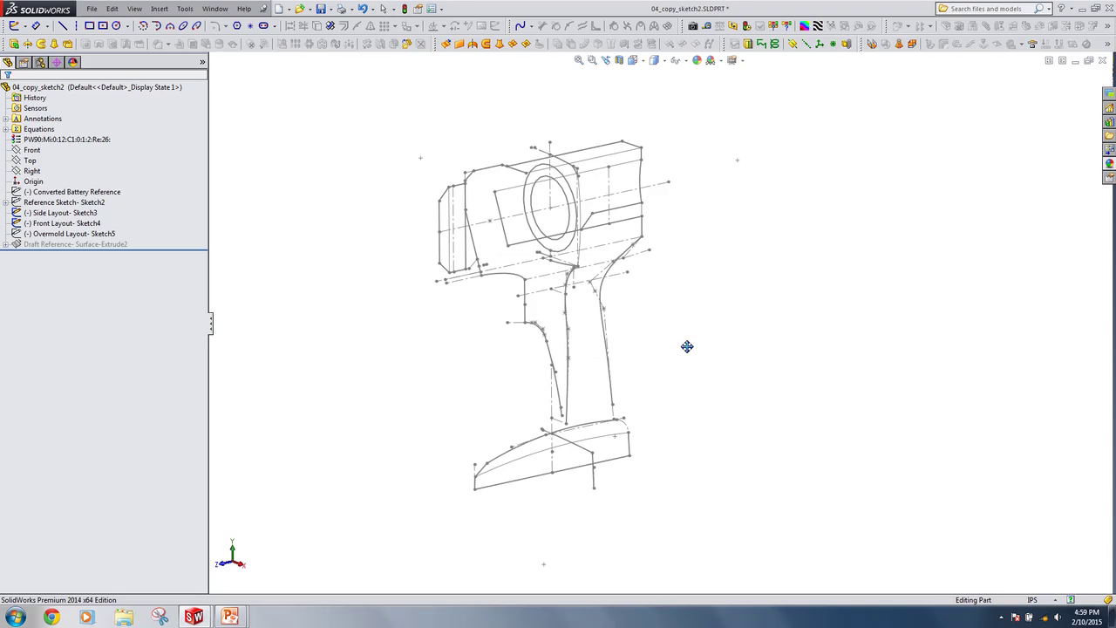
Hide the Side Layout and Front Layout sketches
click(63, 223)
ctrl+click(63, 214)
click(68, 203)
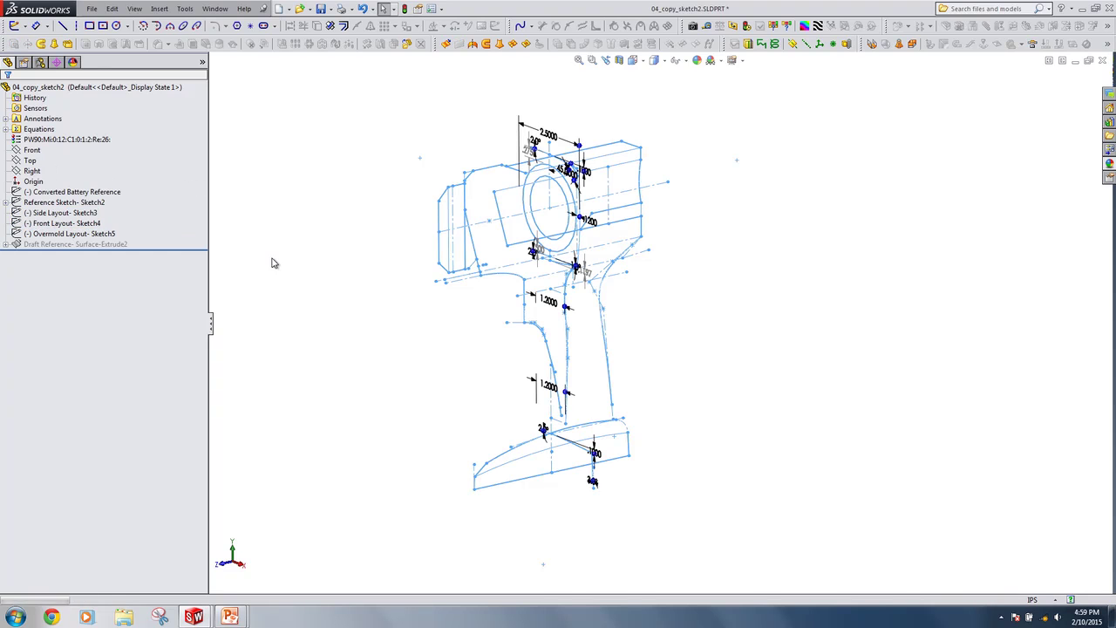
Unsuppress the Draft Reference- Surface-Extrude2 feature and show its underlying Sketch16
click(98, 245)
click(128, 210)
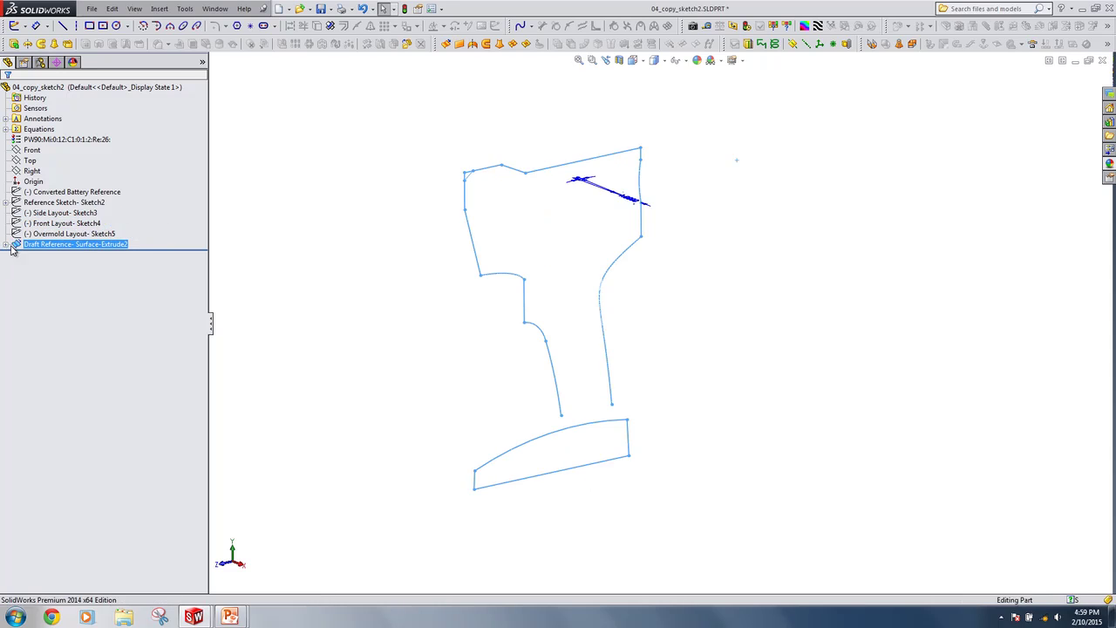
right_click(42, 267)
click(60, 237)
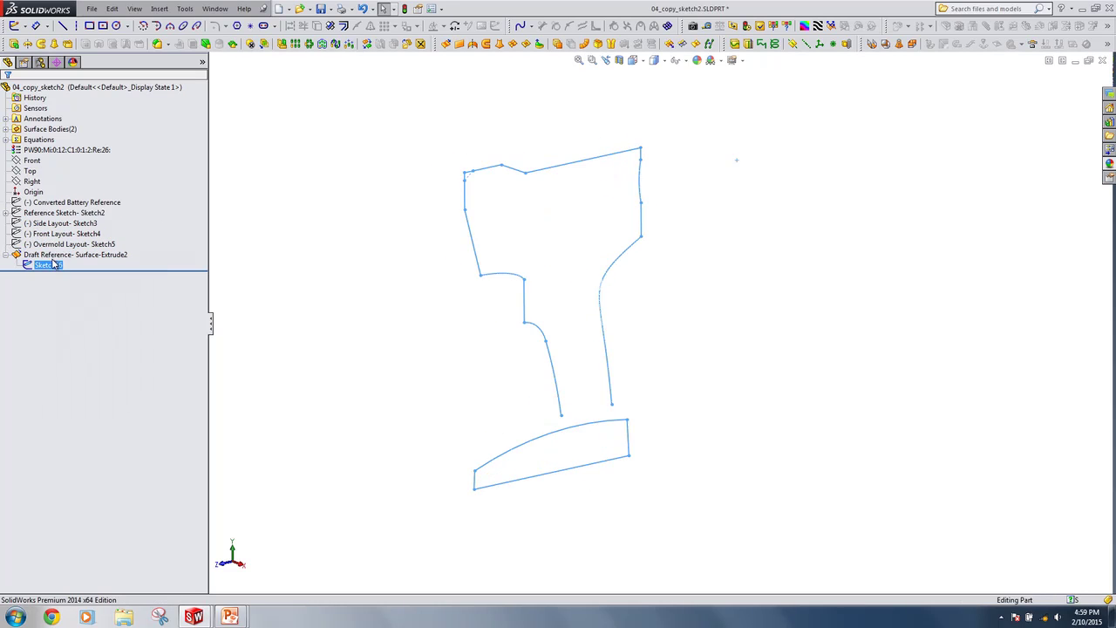
middle_drag(599, 250, 585, 247)
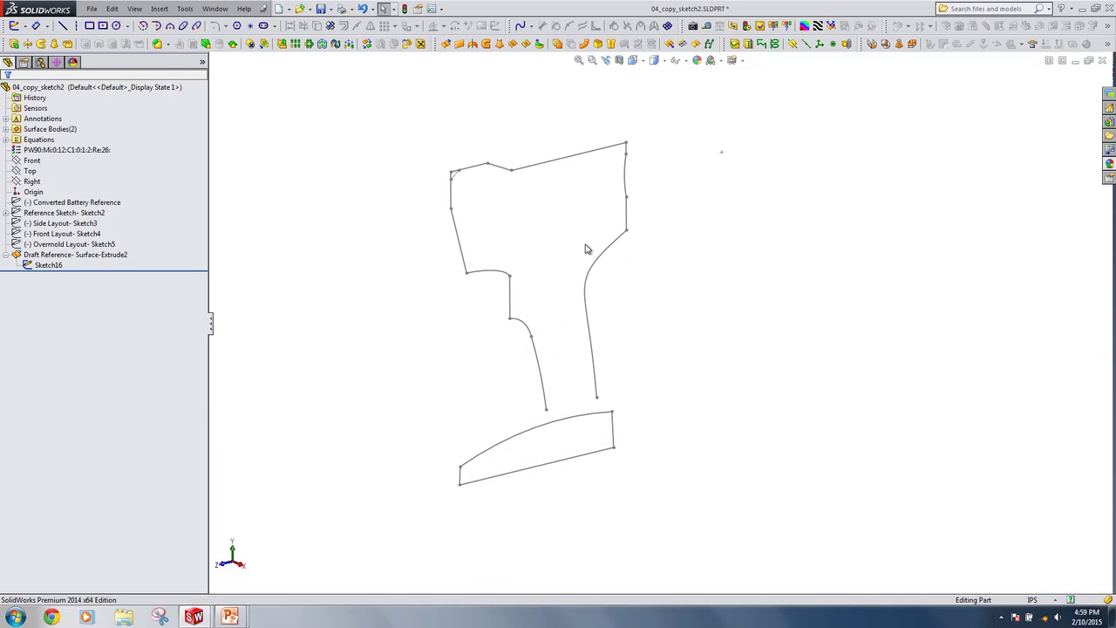
Open Sketch16 for editing to examine its profile curves and relations, and leave it without changes
click(77, 256)
click(51, 266)
click(58, 236)
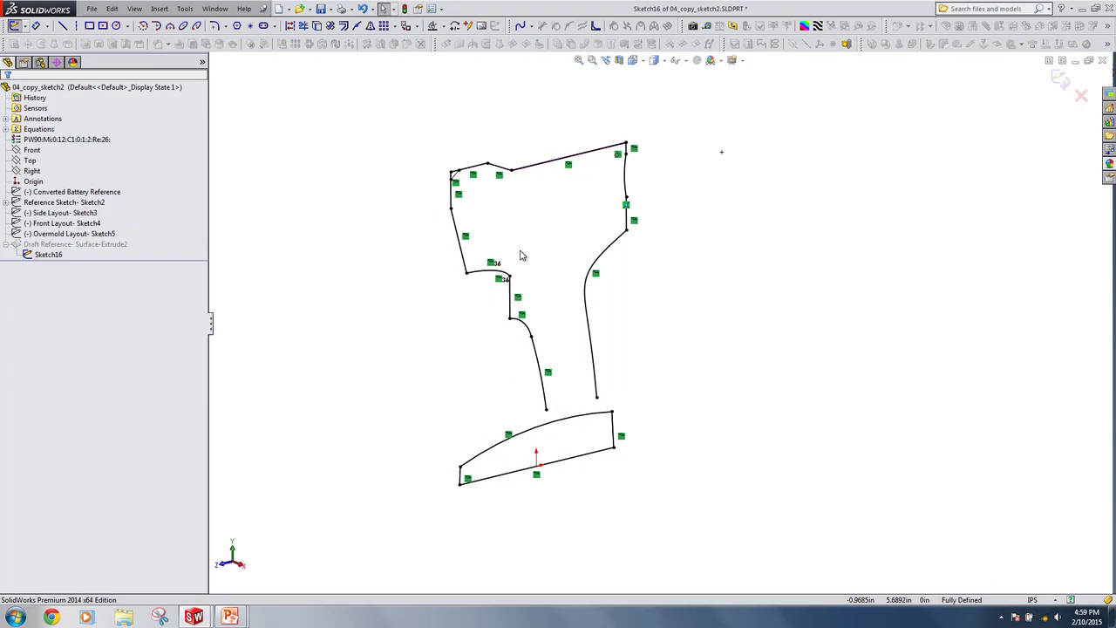
click(1081, 95)
Show the surface bodies of the Draft Reference- Surface-Extrude2 feature
click(84, 253)
right_click(84, 252)
click(134, 219)
click(316, 274)
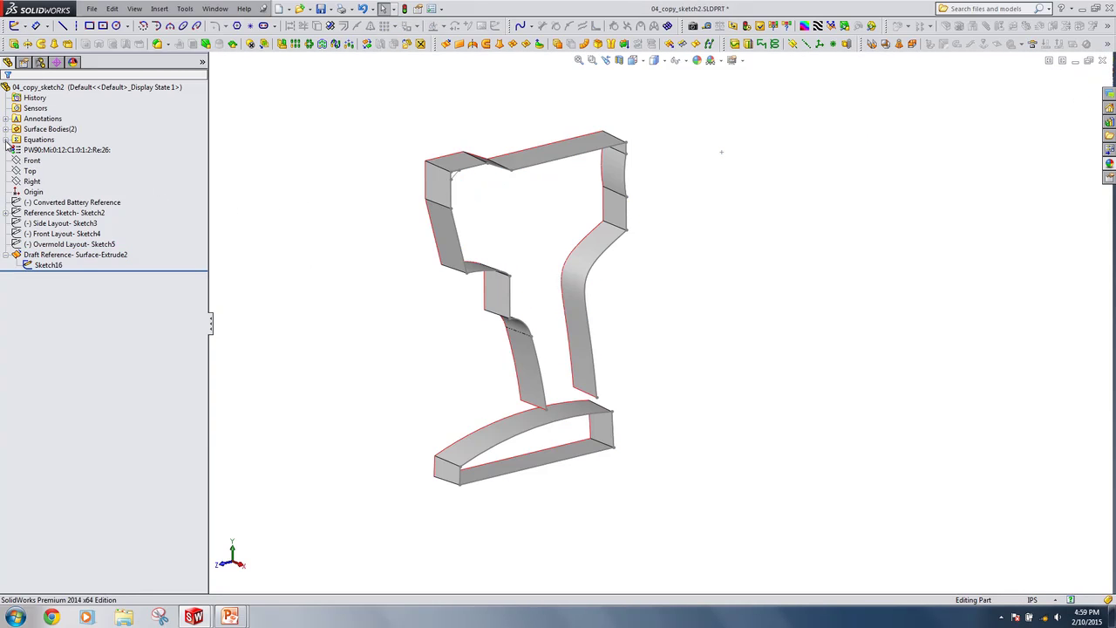
Check the draft of the reference surfaces against the Right plane with a 2-degree draft angle, then close the analysis without keeping it
click(27, 181)
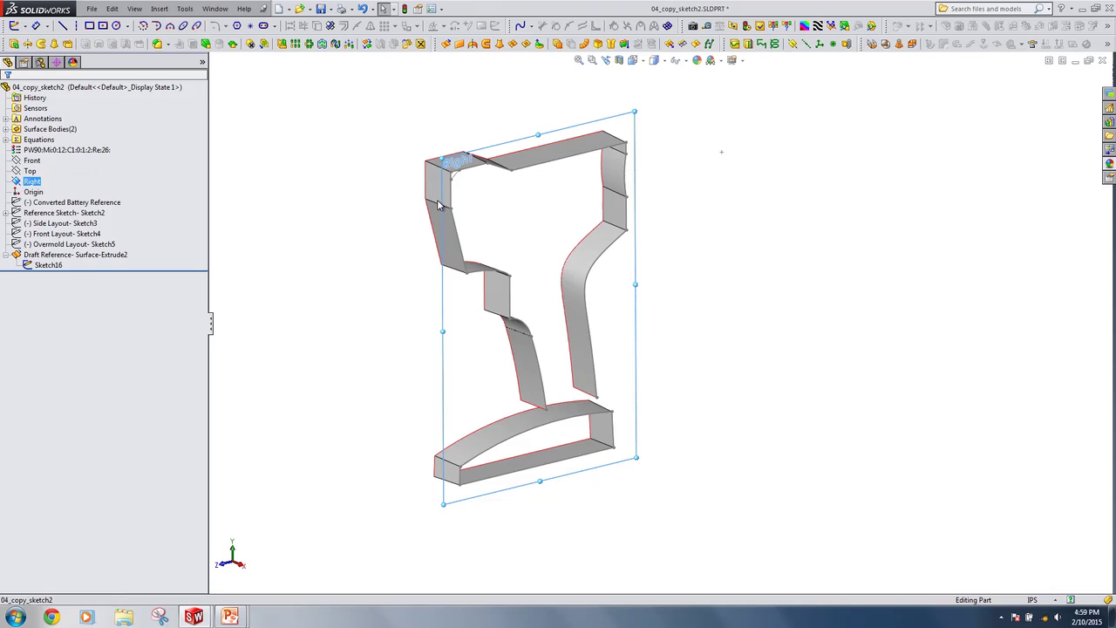
click(845, 25)
double_click(96, 143)
text(2)
key(Return)
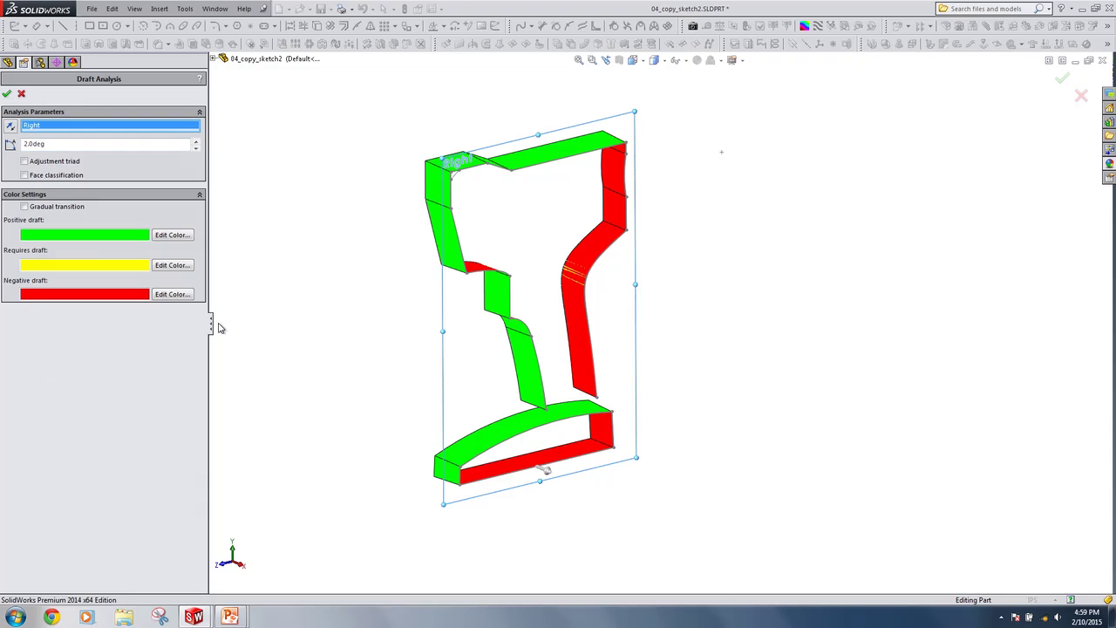
scroll(548, 264, down, 1)
scroll(463, 200, down, 3)
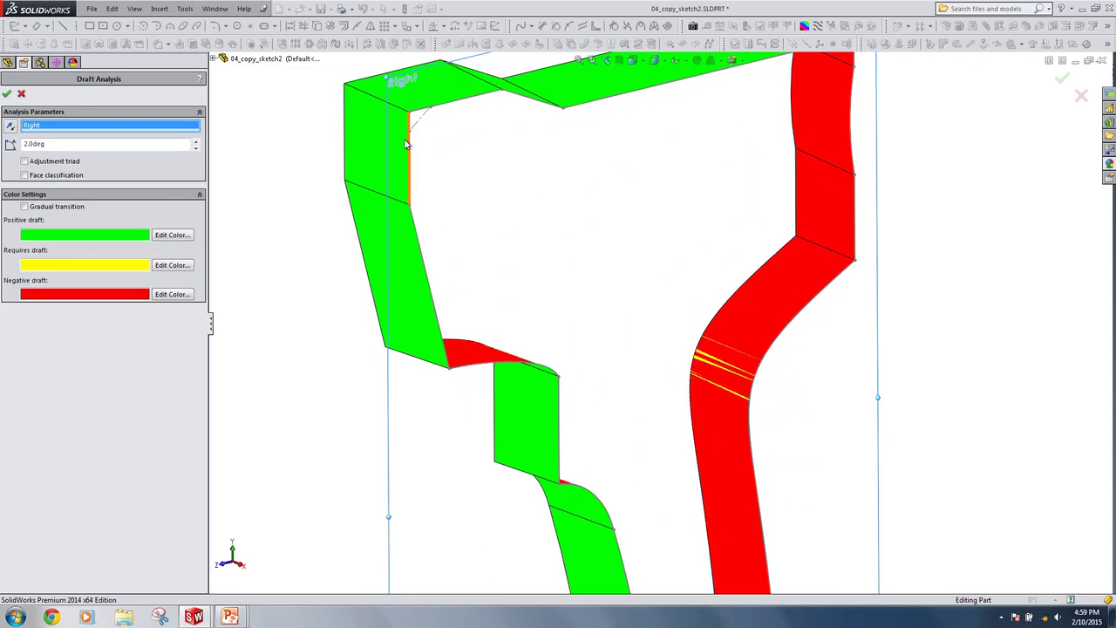
scroll(595, 296, up, 3)
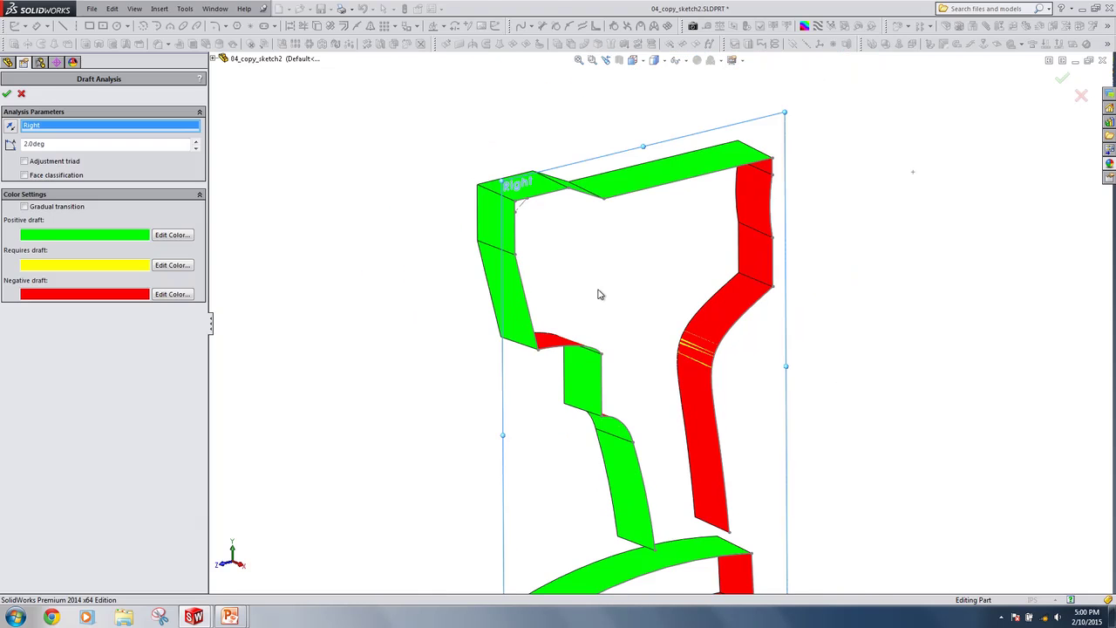
ctrl+middle_drag(596, 296, 543, 266)
scroll(543, 266, up, 2)
click(21, 93)
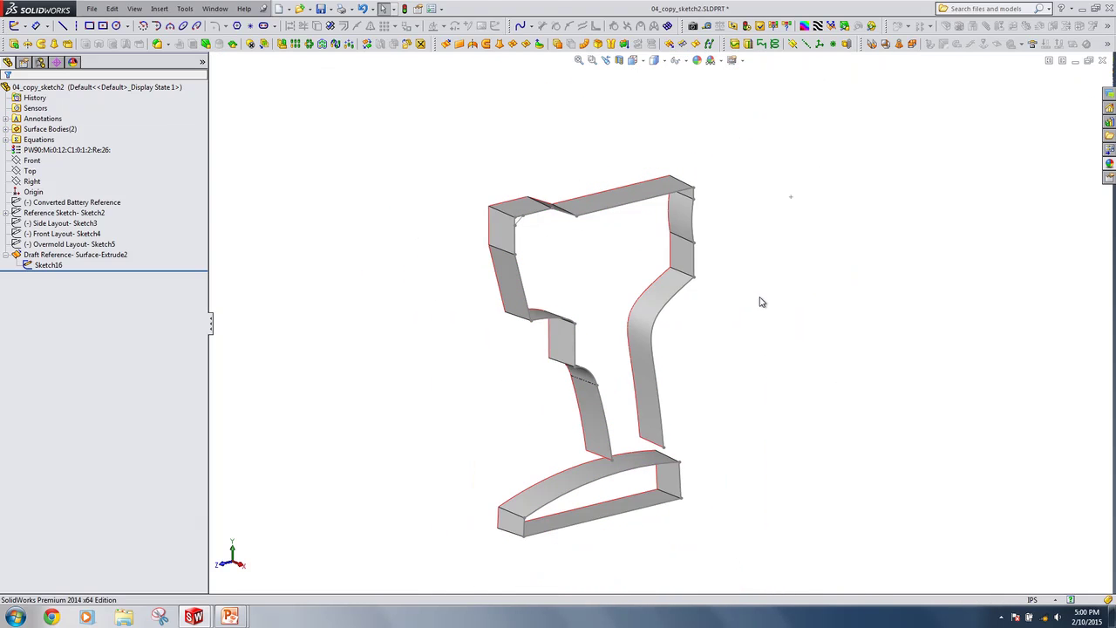
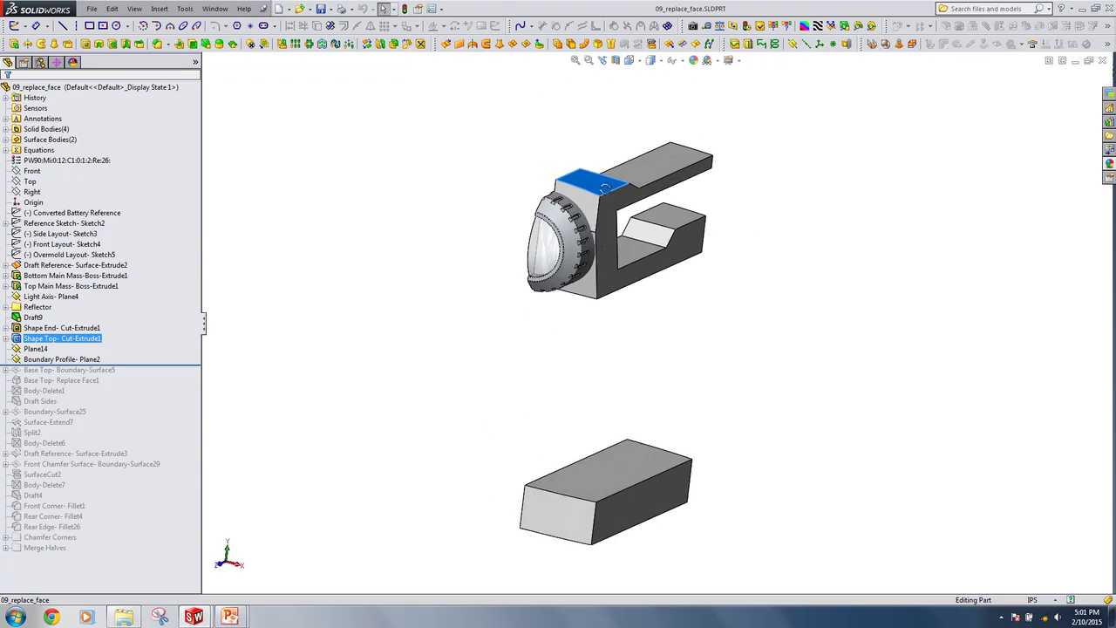
Roll the 09_replace_face part forward to include the Base Top- Boundary-Surface5 feature
click(718, 369)
ctrl+middle_drag(743, 390, 709, 344)
middle_drag(724, 384, 713, 364)
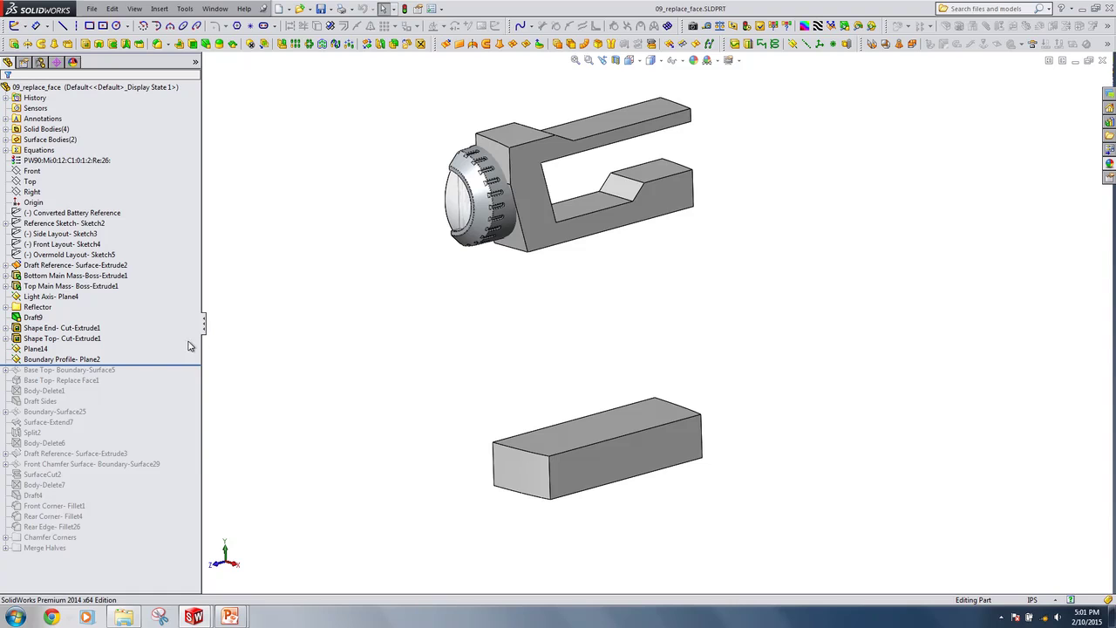
mouse_move(135, 363)
mouse_down()
mouse_move(128, 370)
mouse_move(140, 375)
mouse_up()
scroll(620, 443, down, 3)
scroll(622, 436, up, 1)
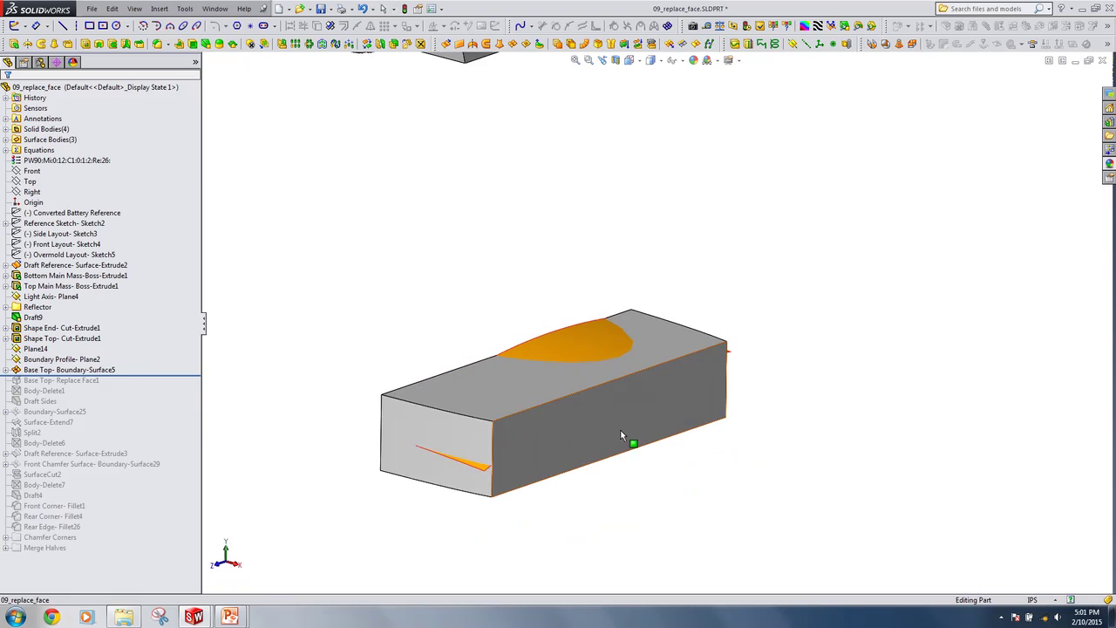
Open Sketch10 of Base Top- Boundary-Surface5 to examine its angled profile line, and leave it without changes
click(6, 370)
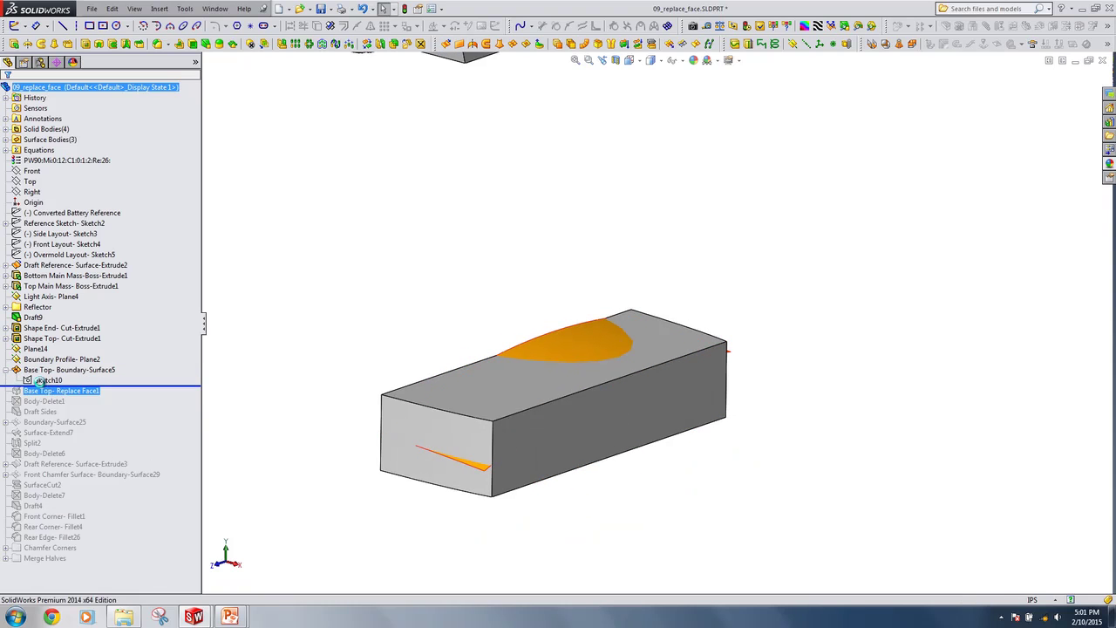
click(39, 381)
click(48, 351)
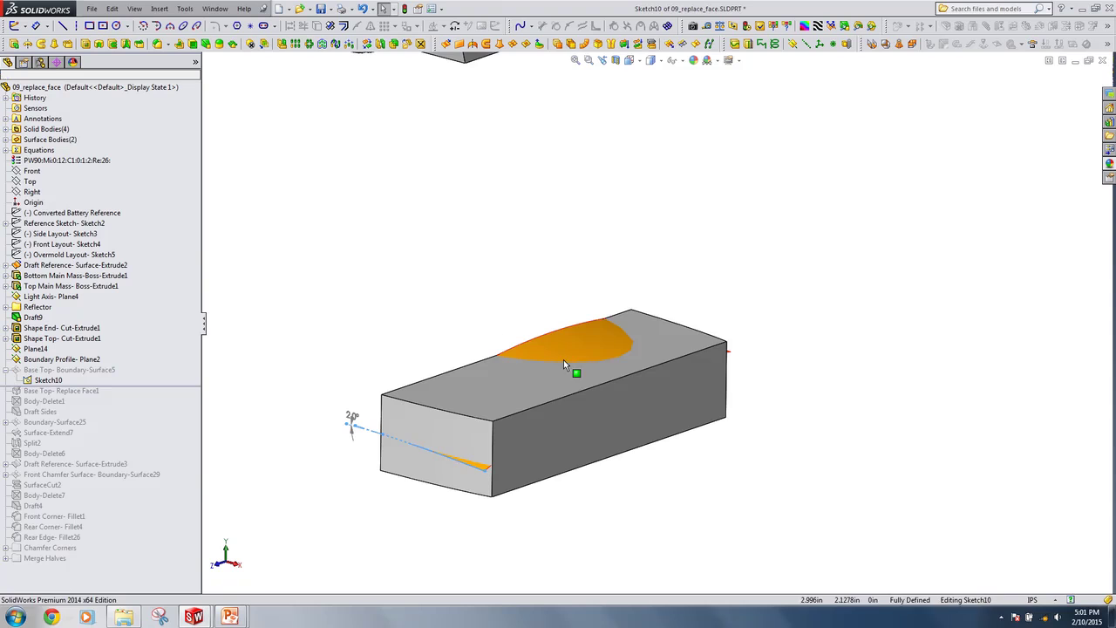
middle_drag(567, 373, 452, 449)
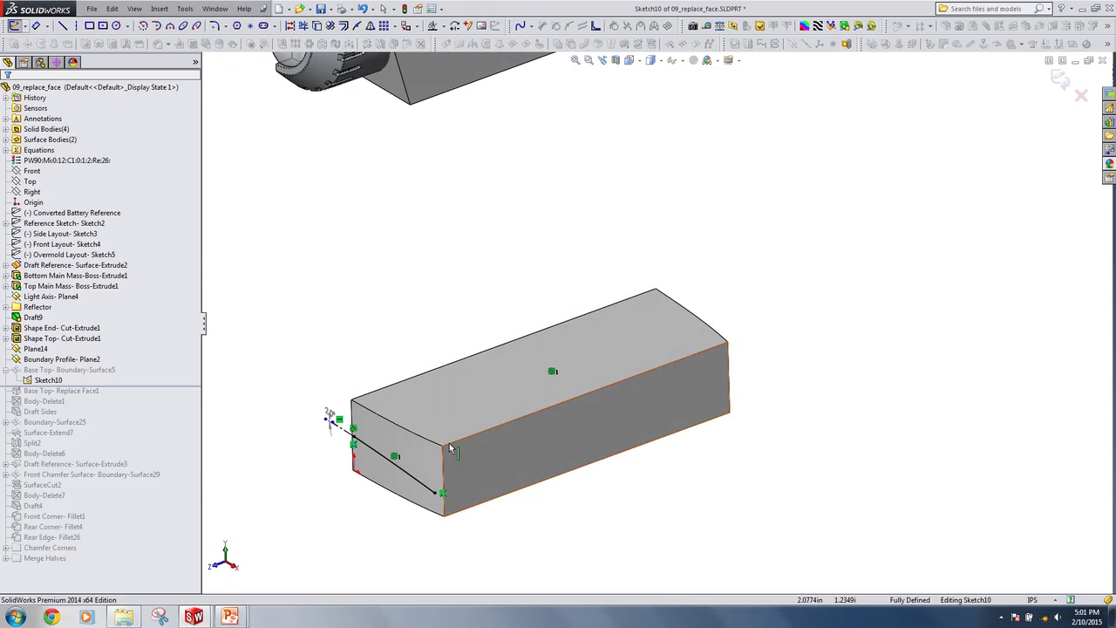
click(1080, 98)
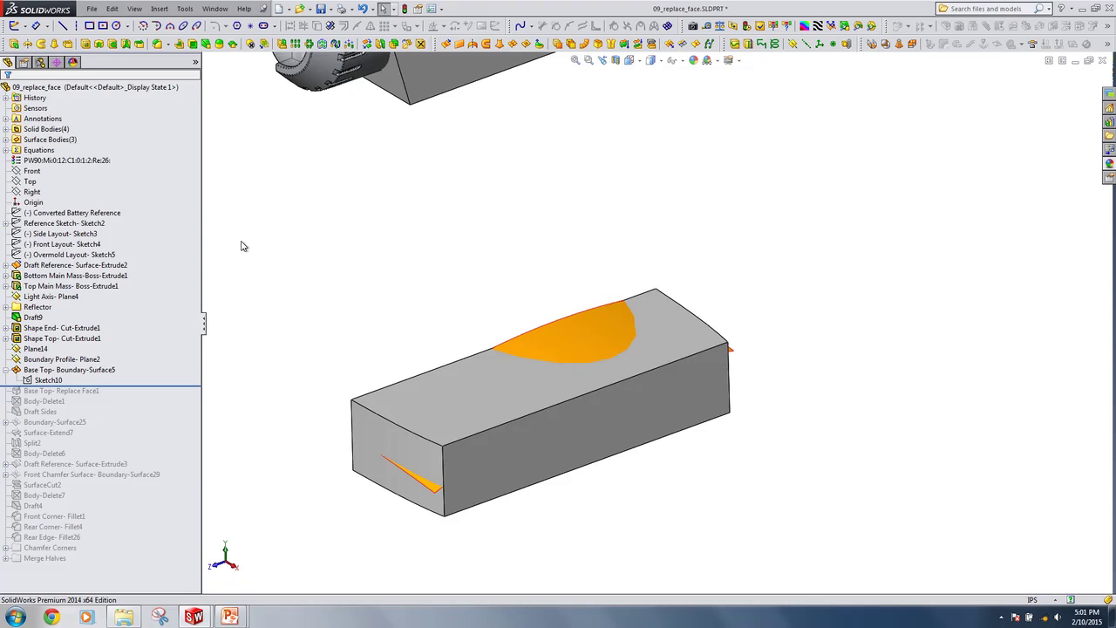
Show the Draft Reference- Surface-Extrude2[2] surface body and hide the Bottom Main Mass solid body
click(6, 139)
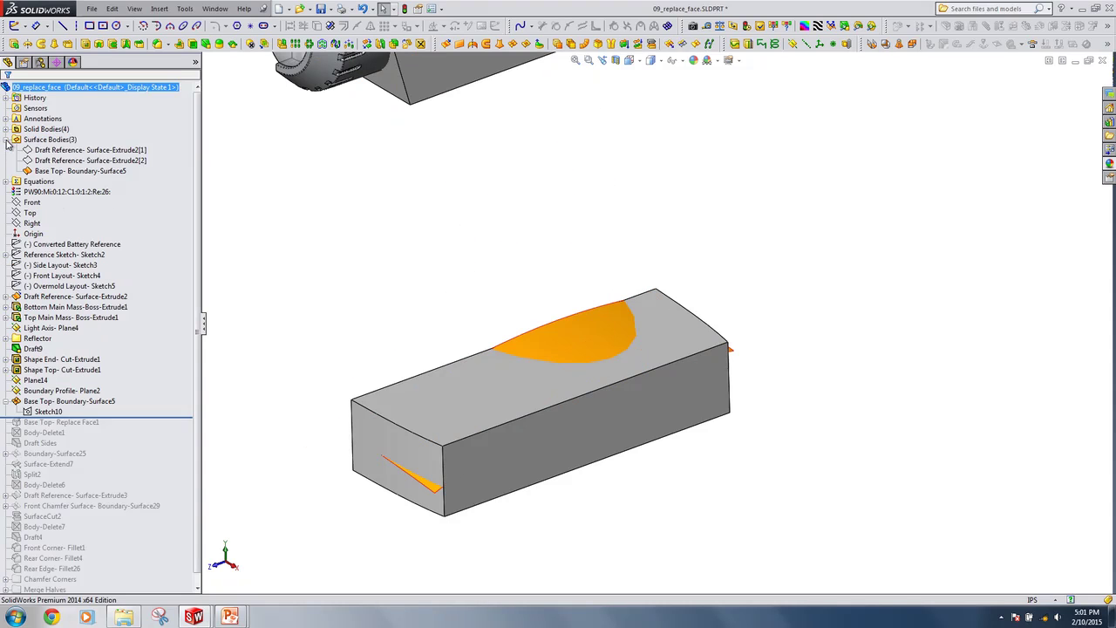
click(56, 161)
click(64, 139)
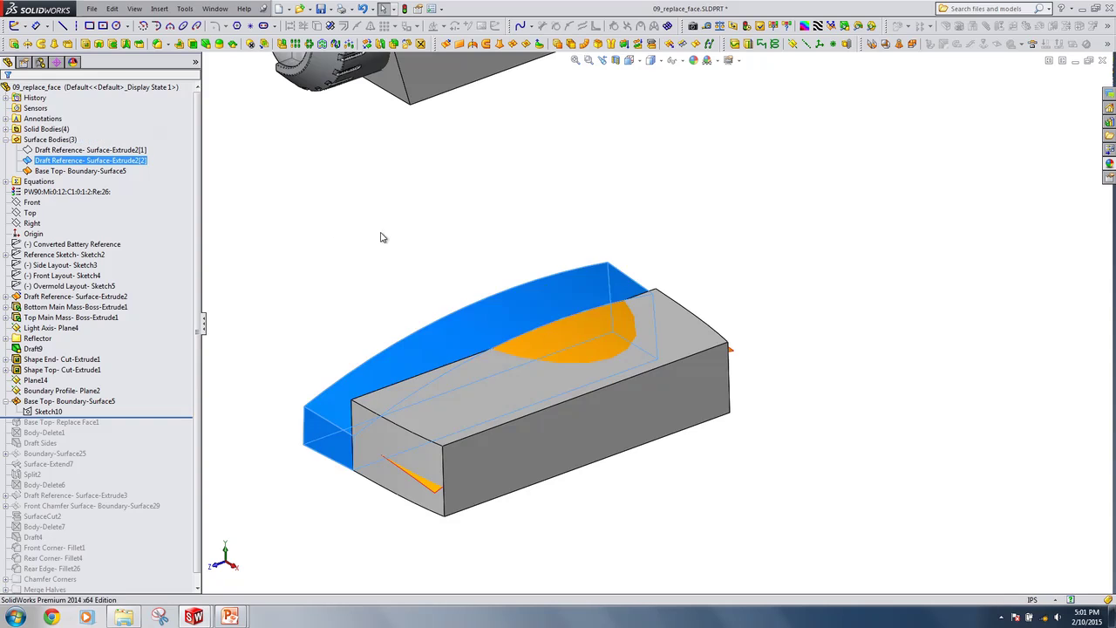
click(382, 237)
middle_drag(426, 318, 462, 341)
right_click(487, 413)
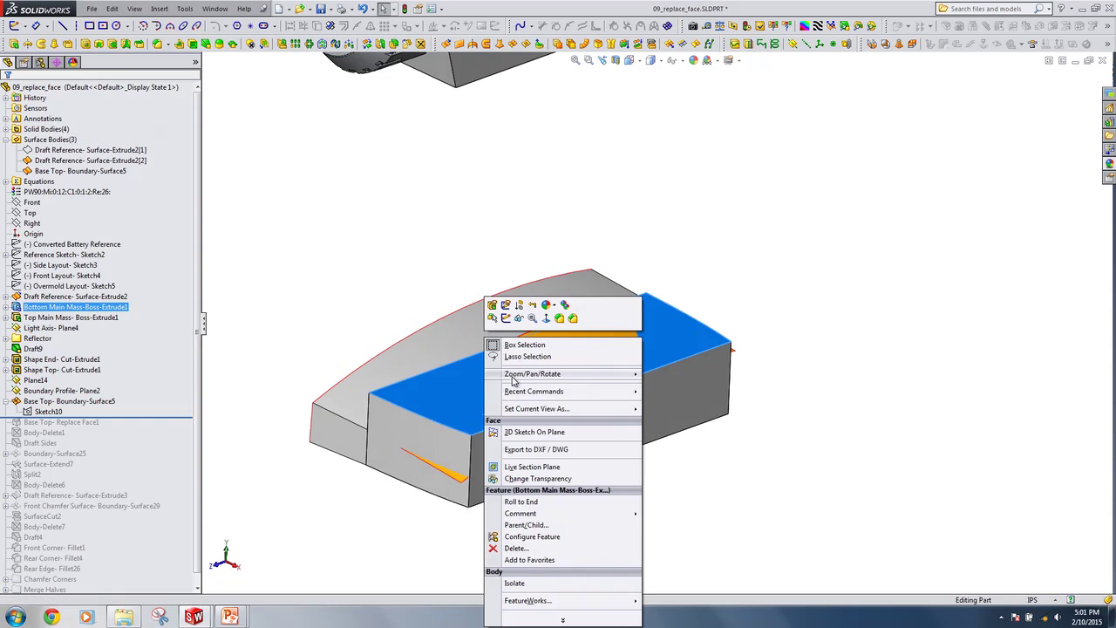
click(519, 318)
Open the Base Top- Boundary-Surface5 definition to examine its tangent edge and Direction 2 curve, and close it without changes
click(545, 400)
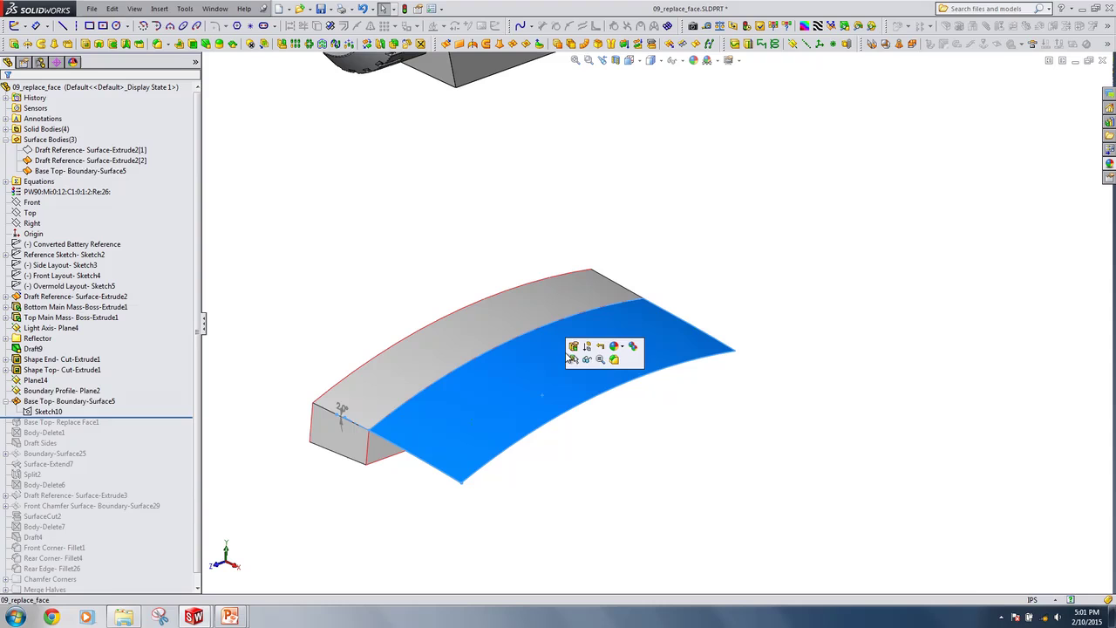
click(421, 339)
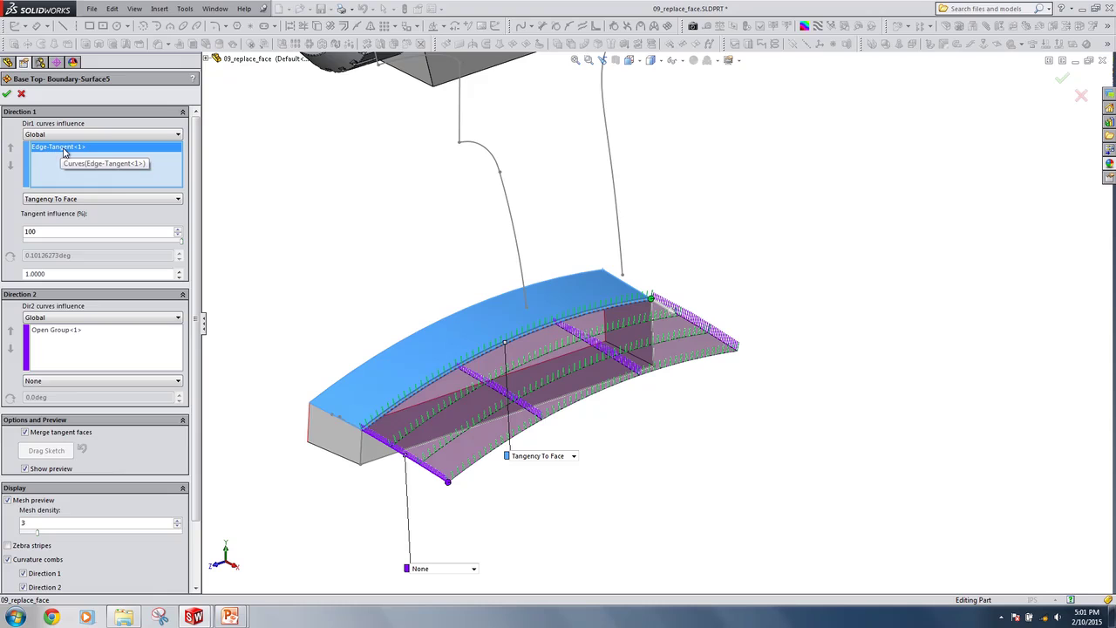
click(38, 339)
scroll(412, 434, up, 3)
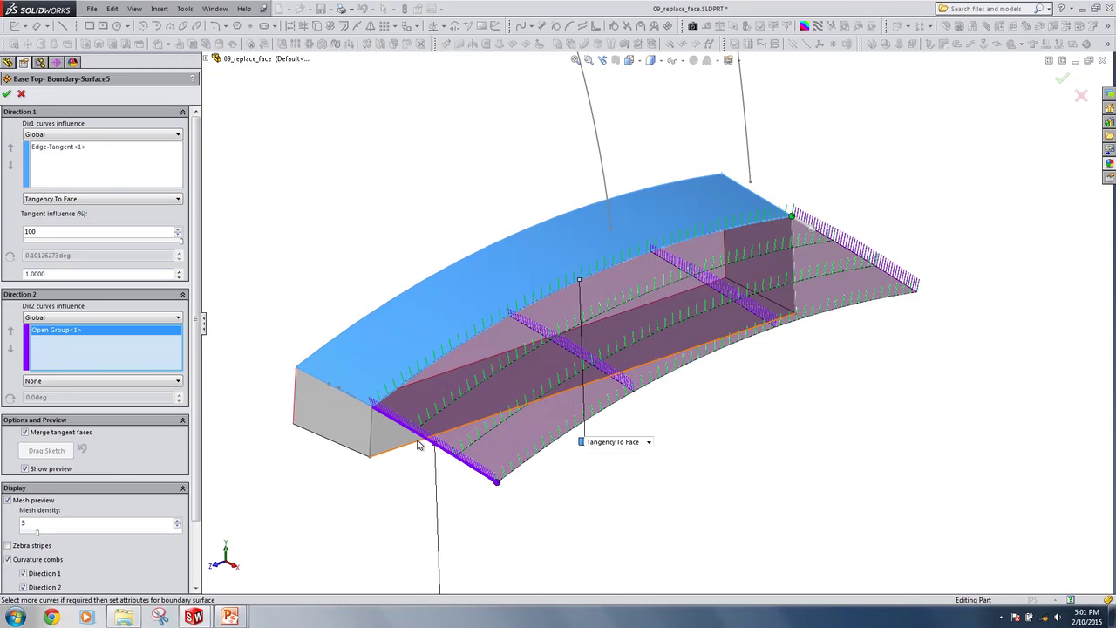
click(21, 93)
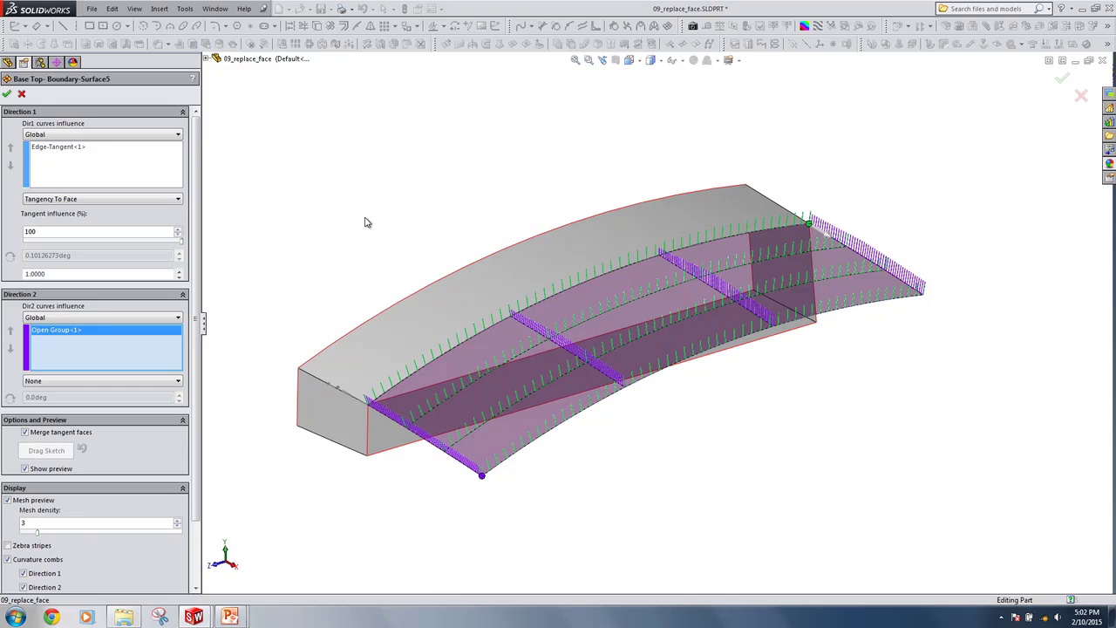
middle_drag(430, 373, 422, 342)
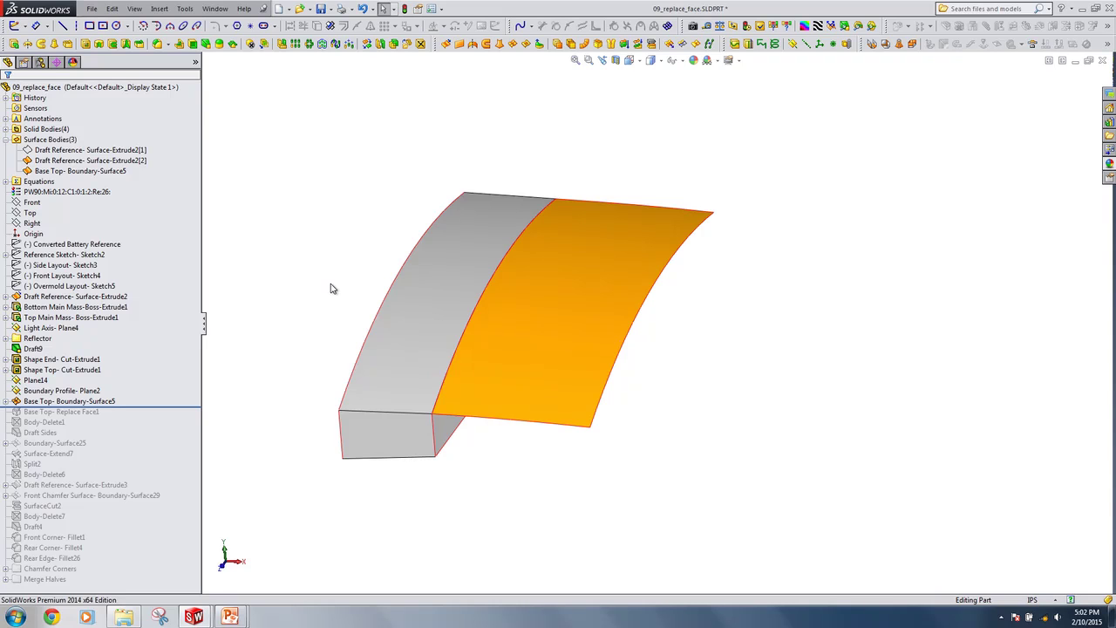
Open Sketch6 of Bottom Main Mass-Boss-Extrude1 for editing and view it face-on
click(53, 404)
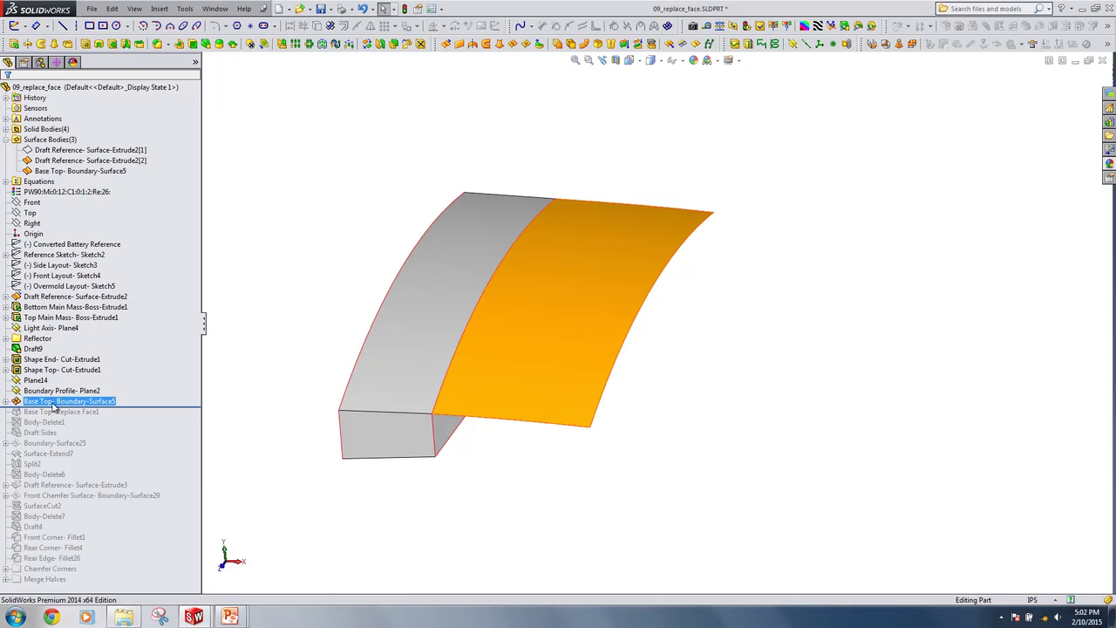
click(6, 307)
click(41, 317)
click(46, 284)
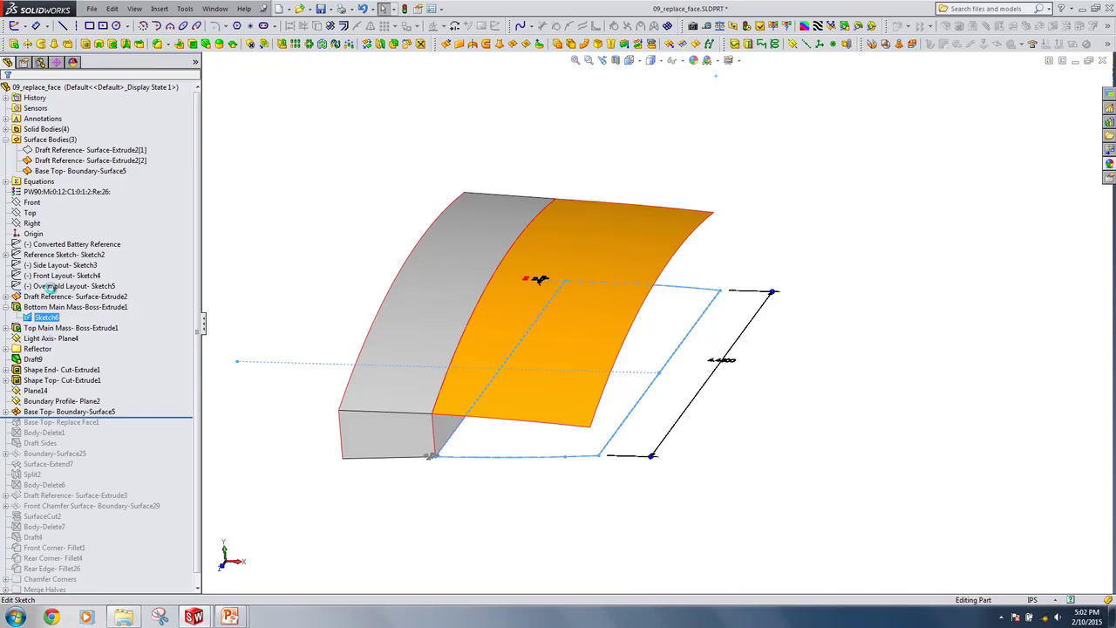
key(space)
click(502, 360)
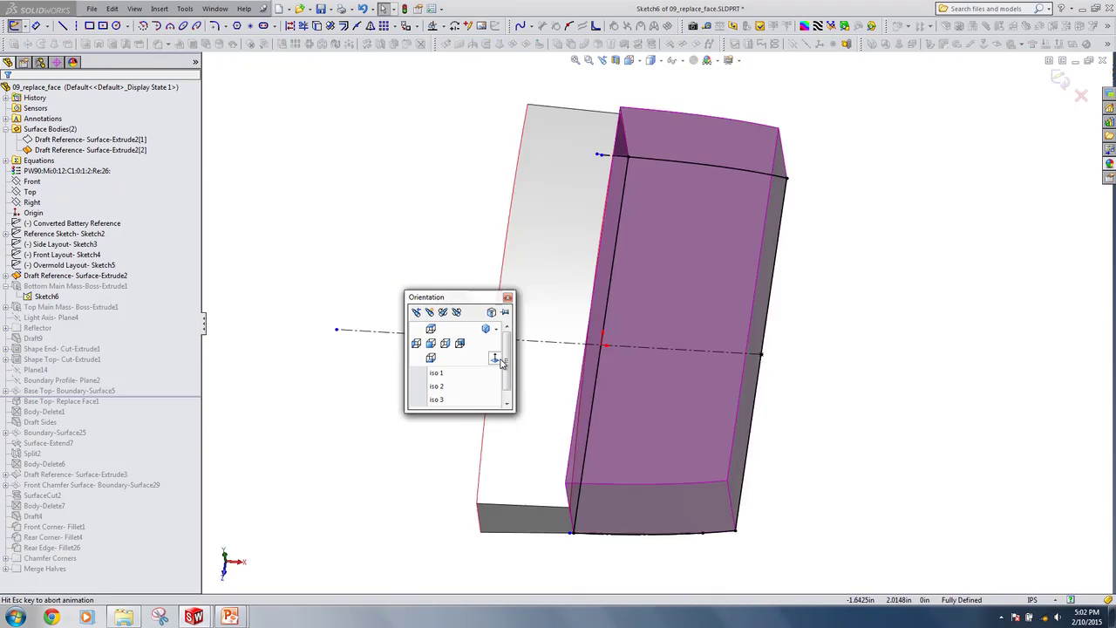
Examine the end spline's tangency and its angled construction line in Sketch6, and leave the sketch without changes
scroll(689, 179, down, 4)
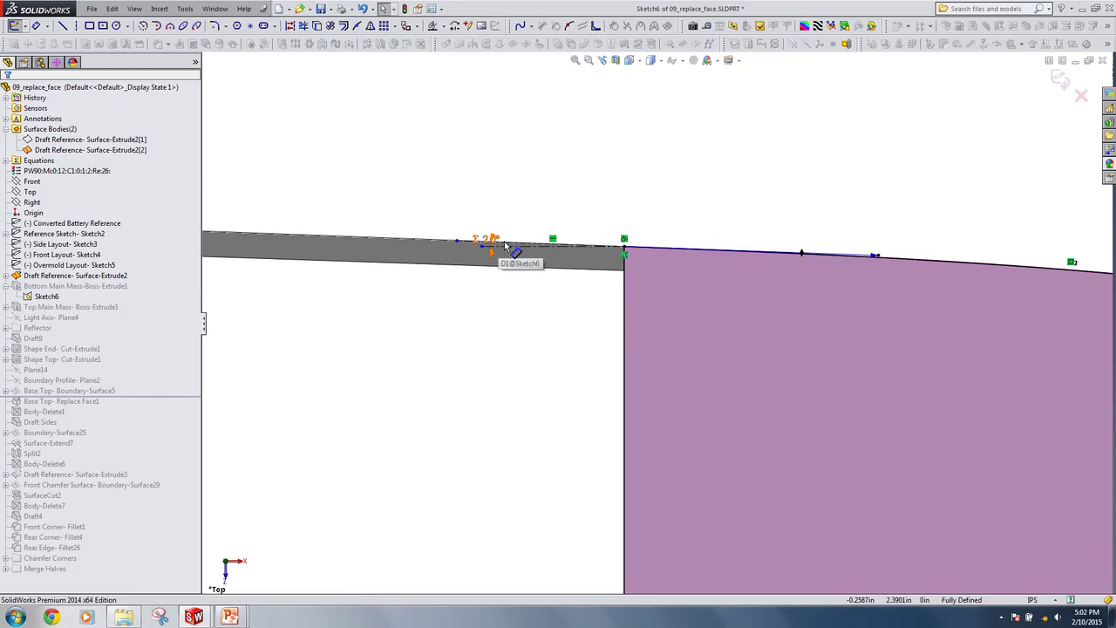
click(679, 253)
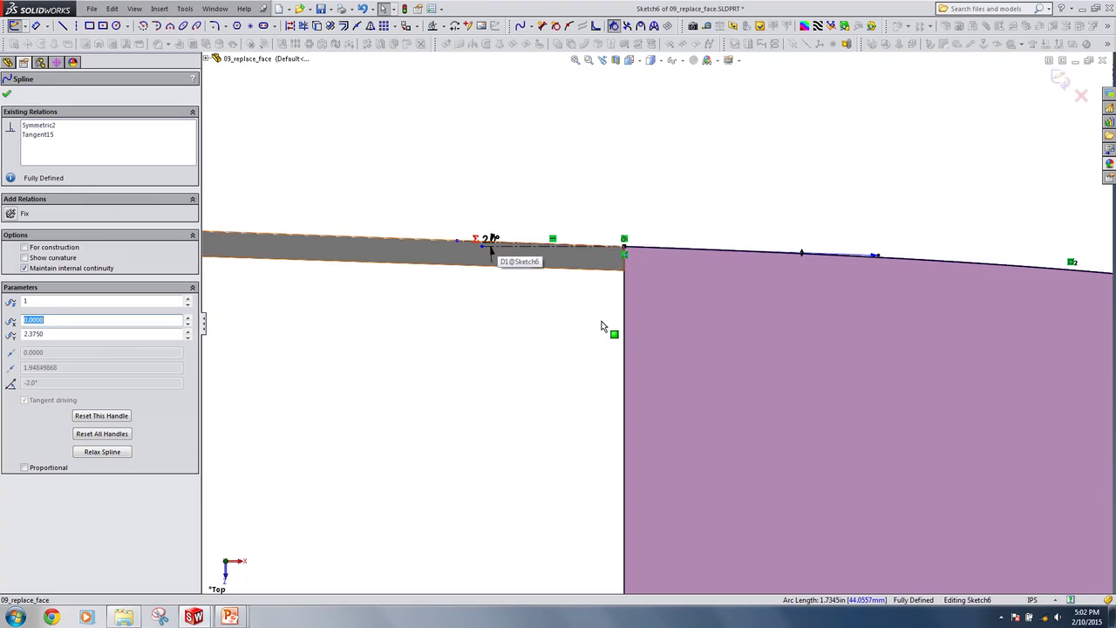
scroll(654, 322, up, 5)
click(715, 251)
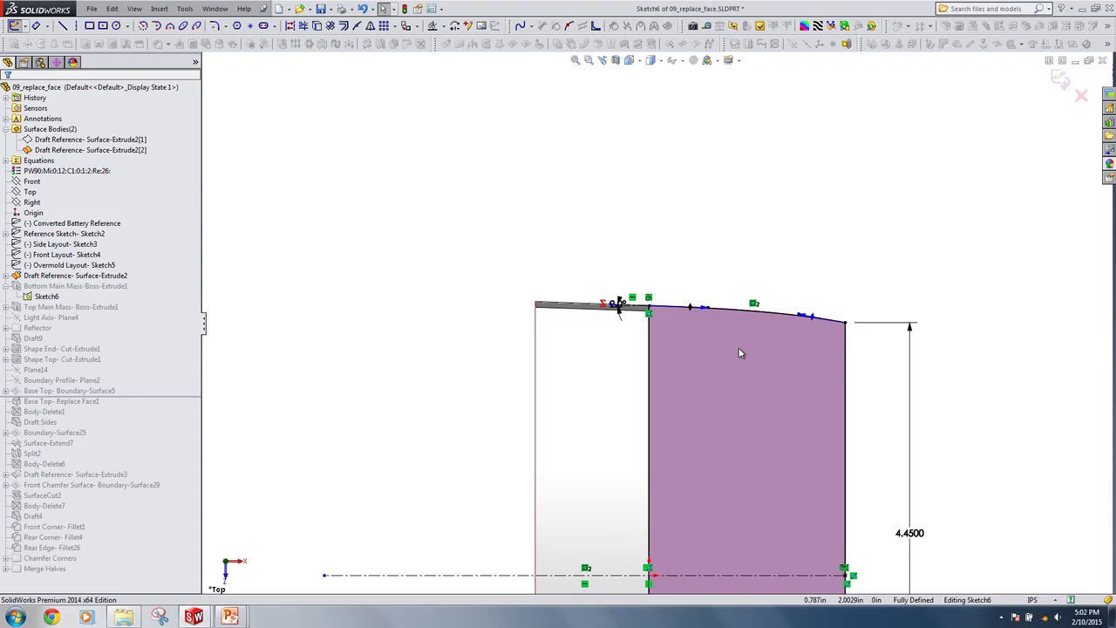
scroll(739, 353, up, 6)
scroll(743, 462, down, 4)
click(1084, 98)
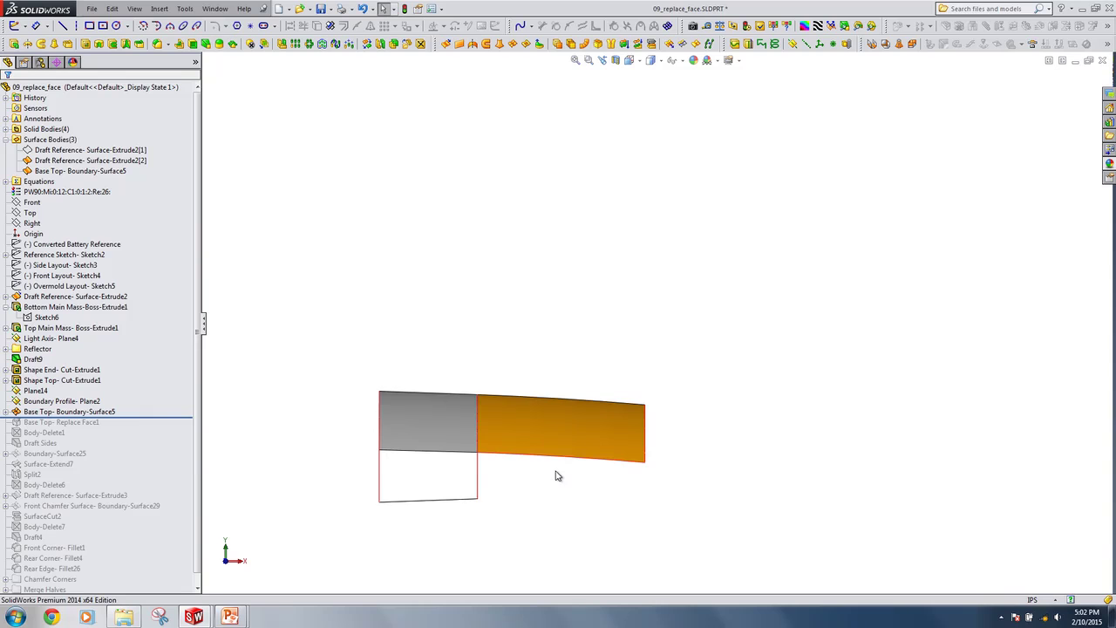
Roll the part forward to include the Base Top- Replace Face1 feature
click(103, 412)
click(6, 412)
click(34, 422)
click(323, 282)
drag(117, 429, 117, 438)
middle_drag(548, 423, 560, 456)
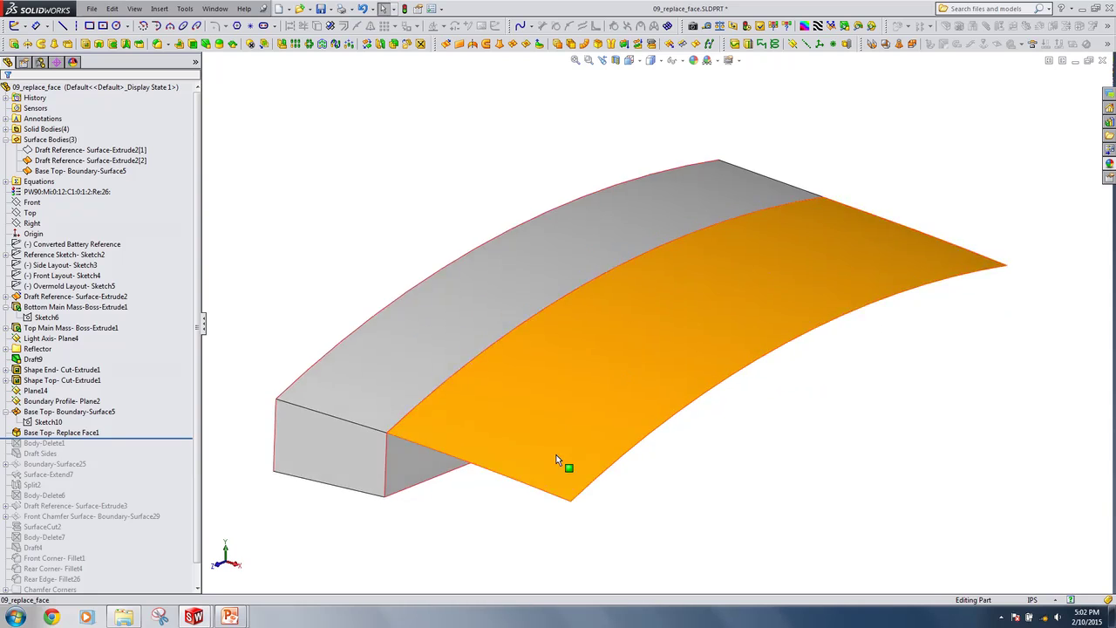
scroll(688, 419, up, 3)
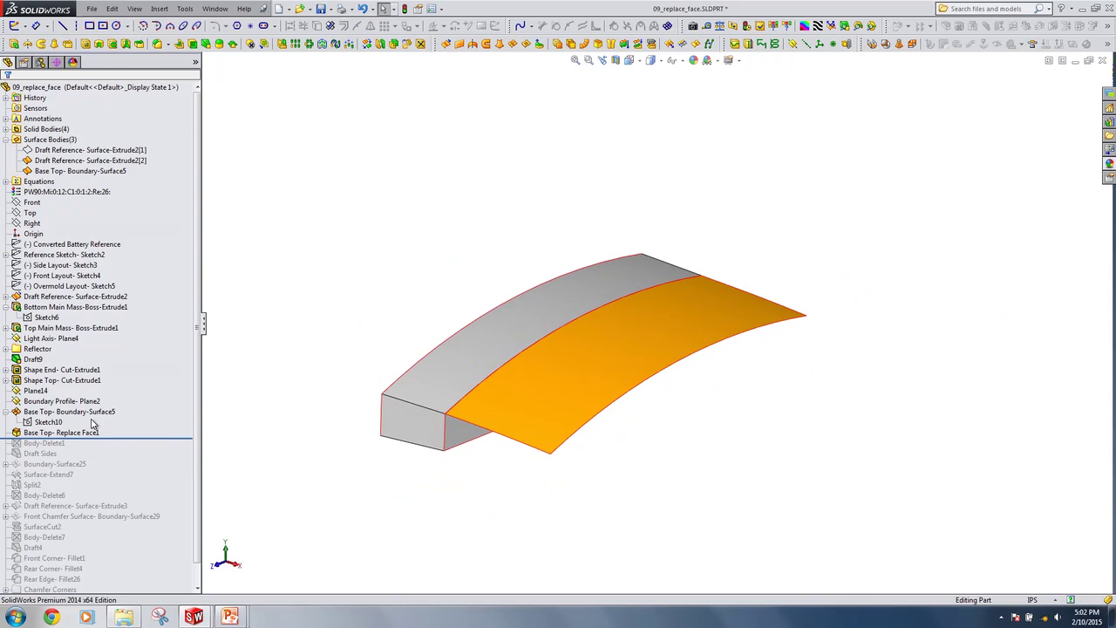
Show the hidden Base Top- Replace Face1 solid body
click(105, 151)
click(5, 128)
click(54, 171)
right_click(51, 172)
click(58, 156)
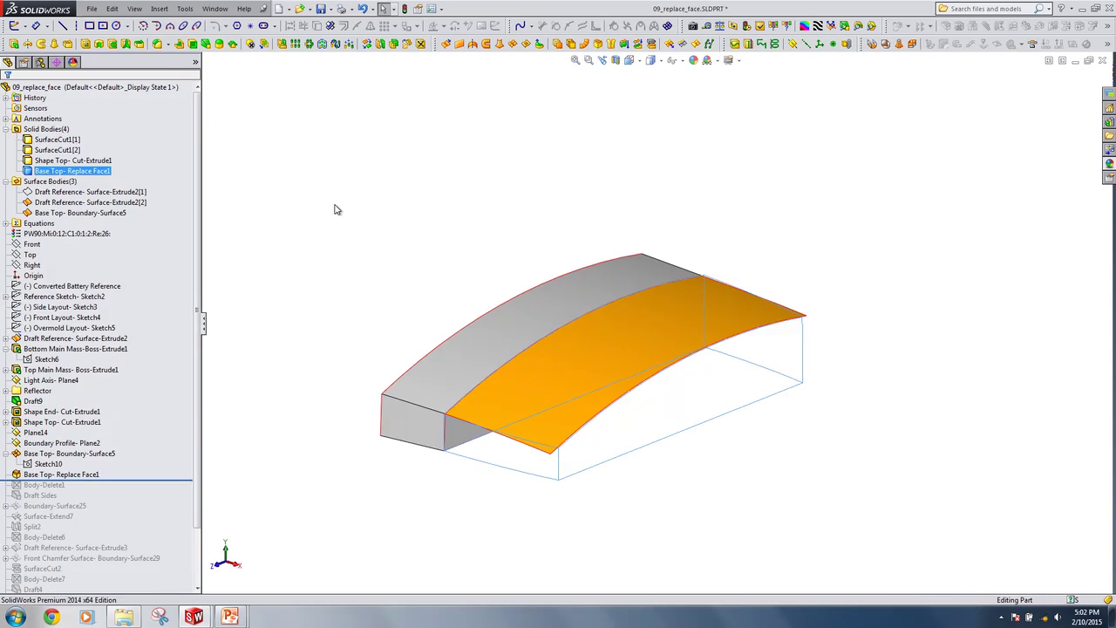
Open the Base Top- Replace Face1 definition to examine its target face and replacement surface, and close it without changes
click(88, 455)
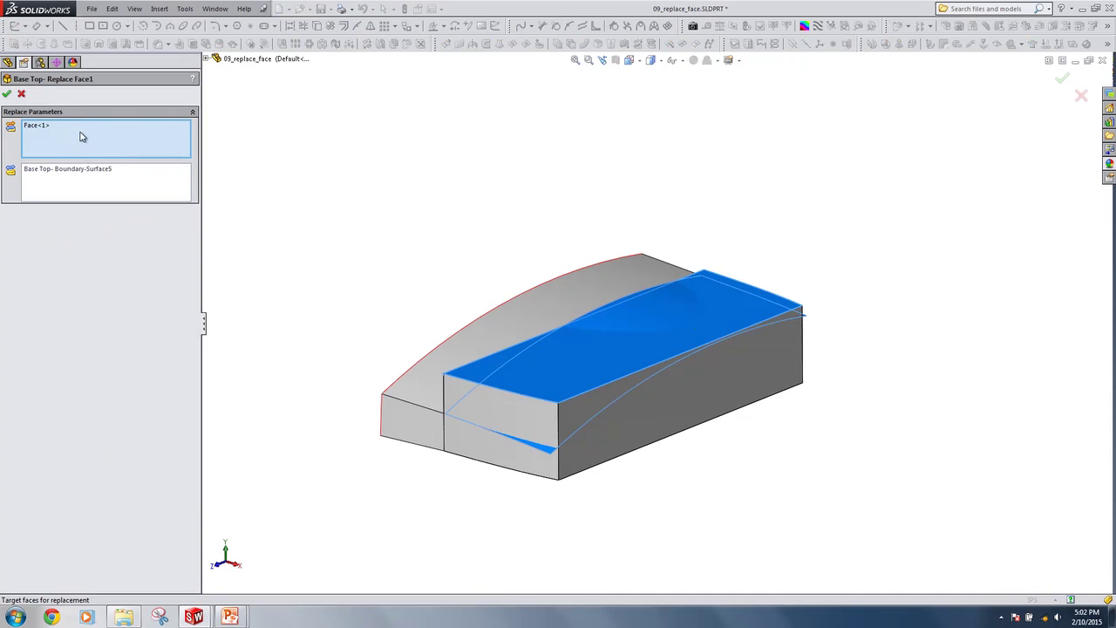
click(60, 174)
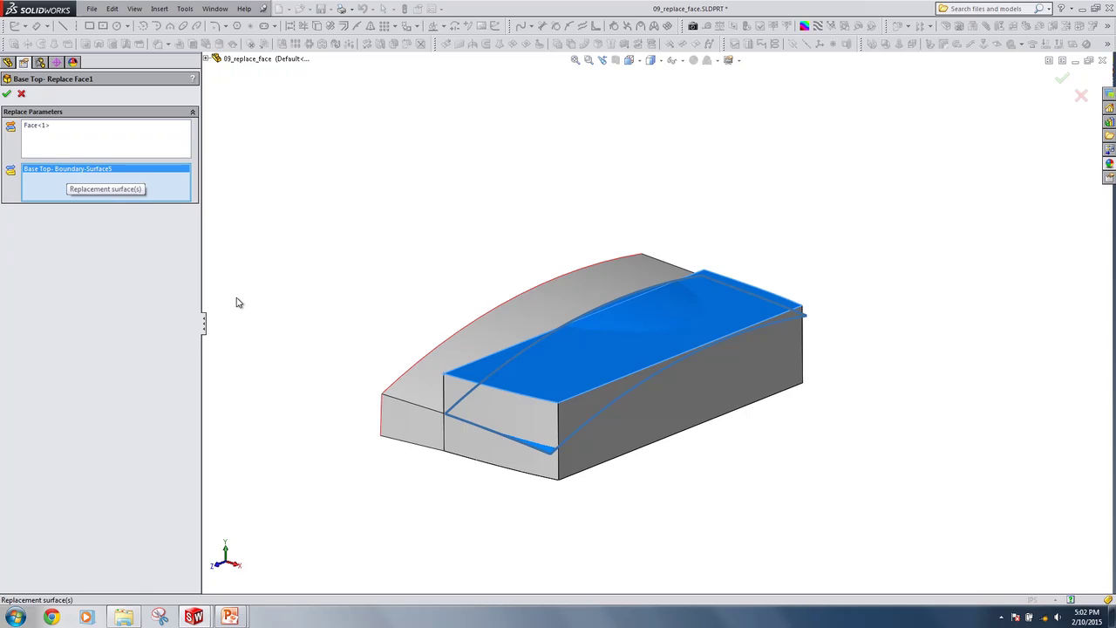
scroll(795, 309, down, 1)
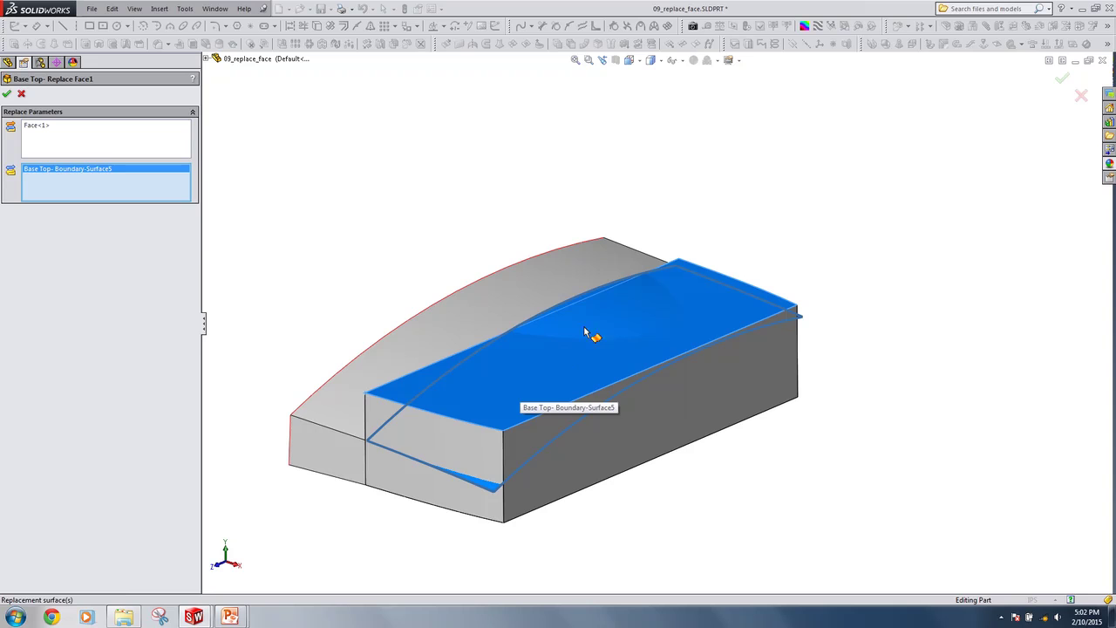
click(21, 94)
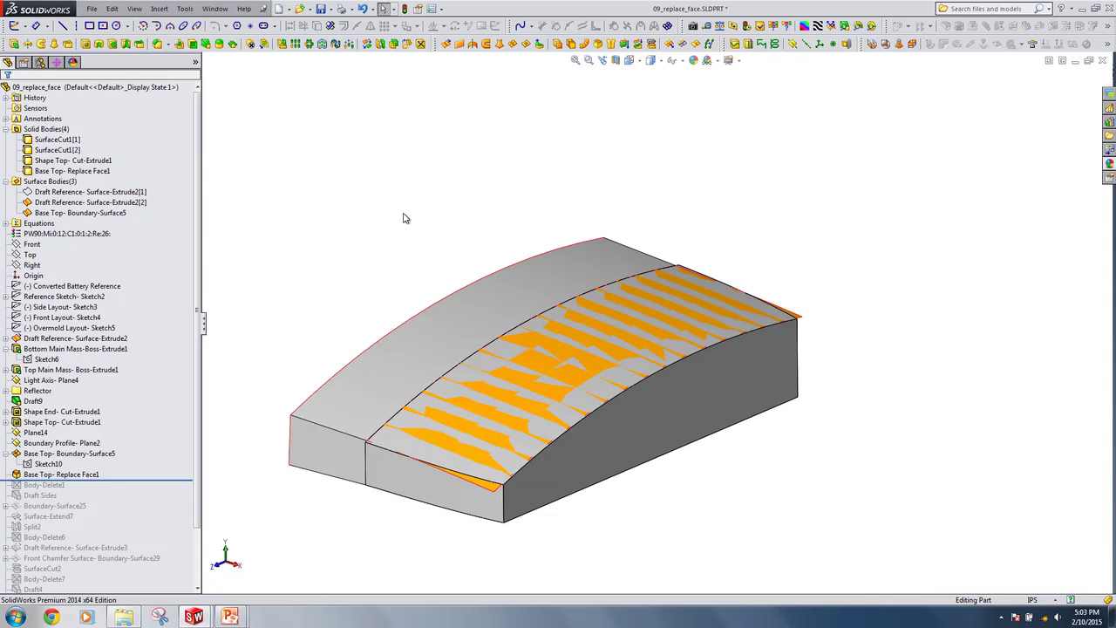
scroll(143, 386, down, 2)
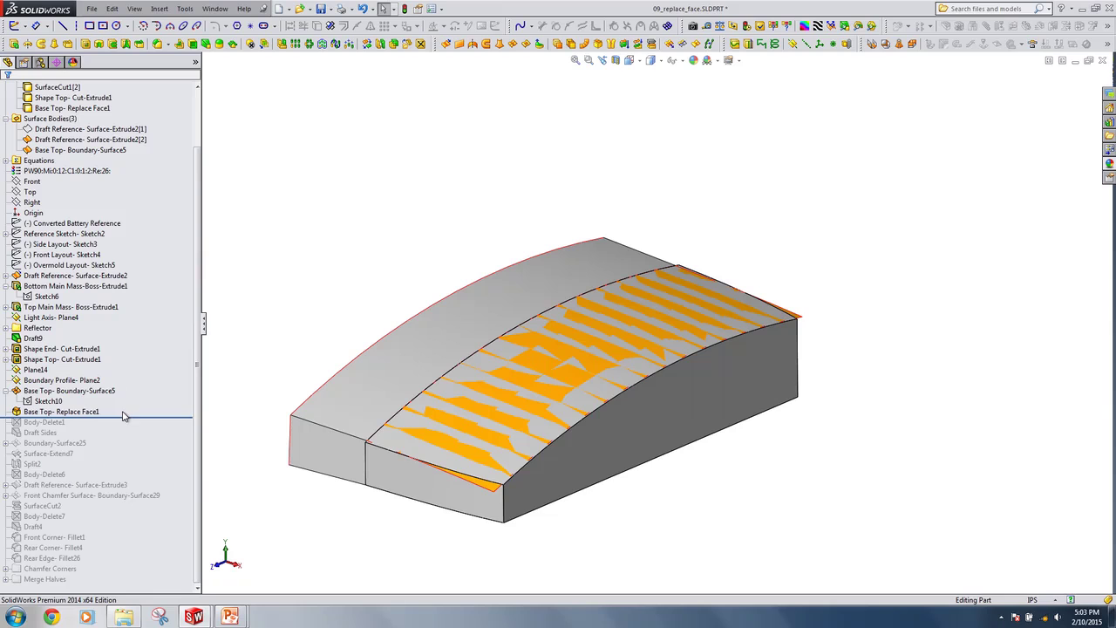
Roll the part forward through Body-Delete1 and Draft Sides to include Boundary-Surface25
drag(128, 417, 120, 422)
click(64, 425)
click(276, 347)
drag(123, 427, 120, 449)
middle_drag(366, 549, 672, 443)
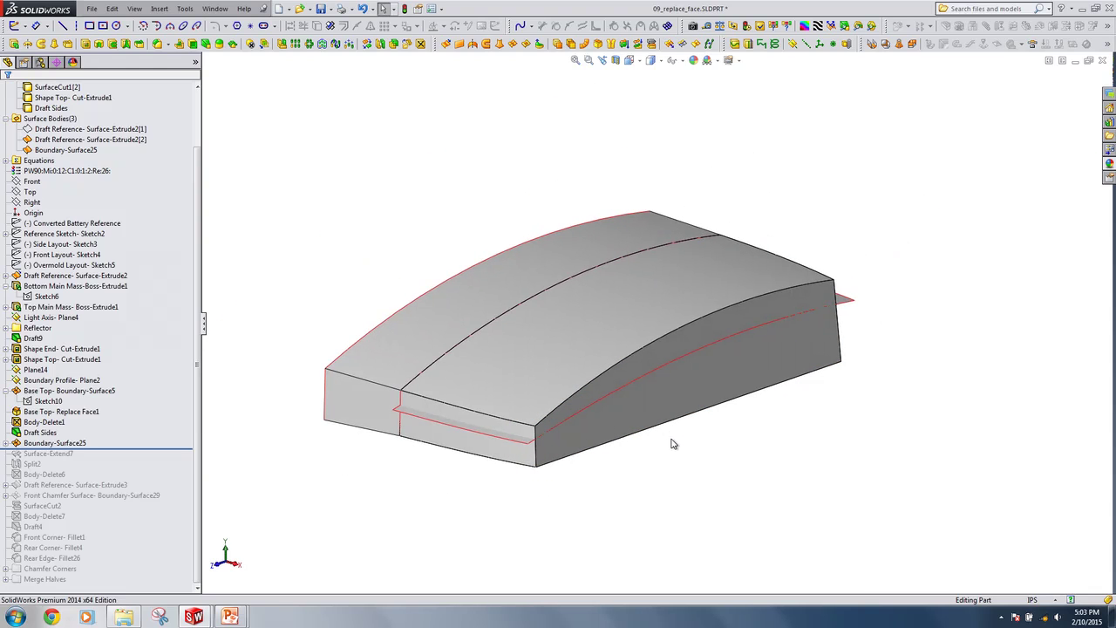
scroll(577, 386, down, 1)
middle_drag(577, 387, 586, 391)
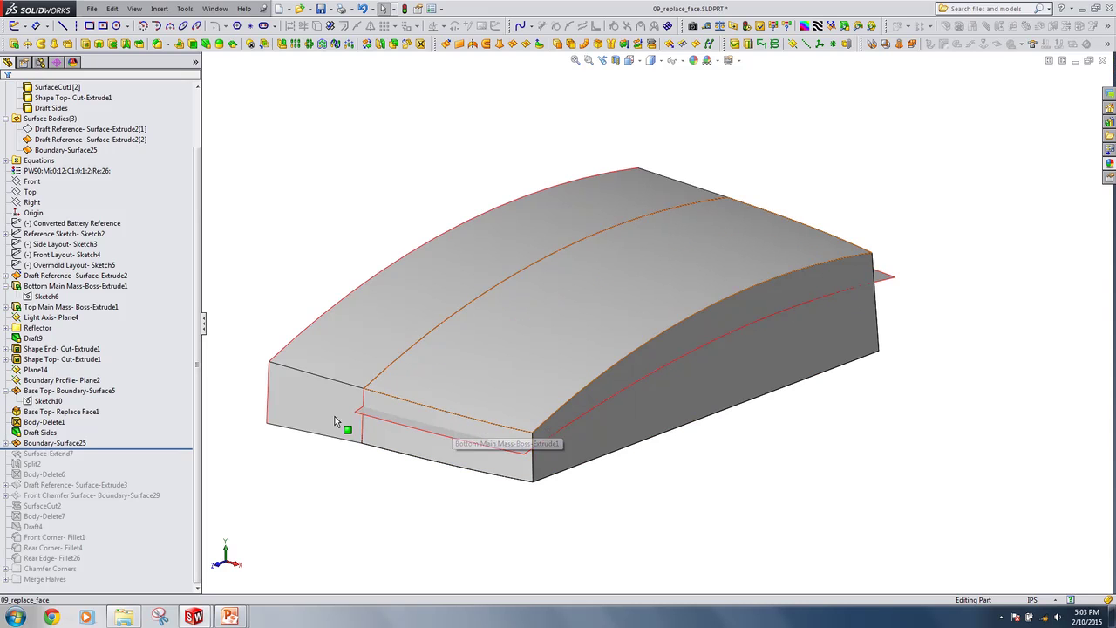
Roll the part forward past Boundary-Surface25 to include Surface-Extend7 and Split2
click(69, 444)
click(348, 490)
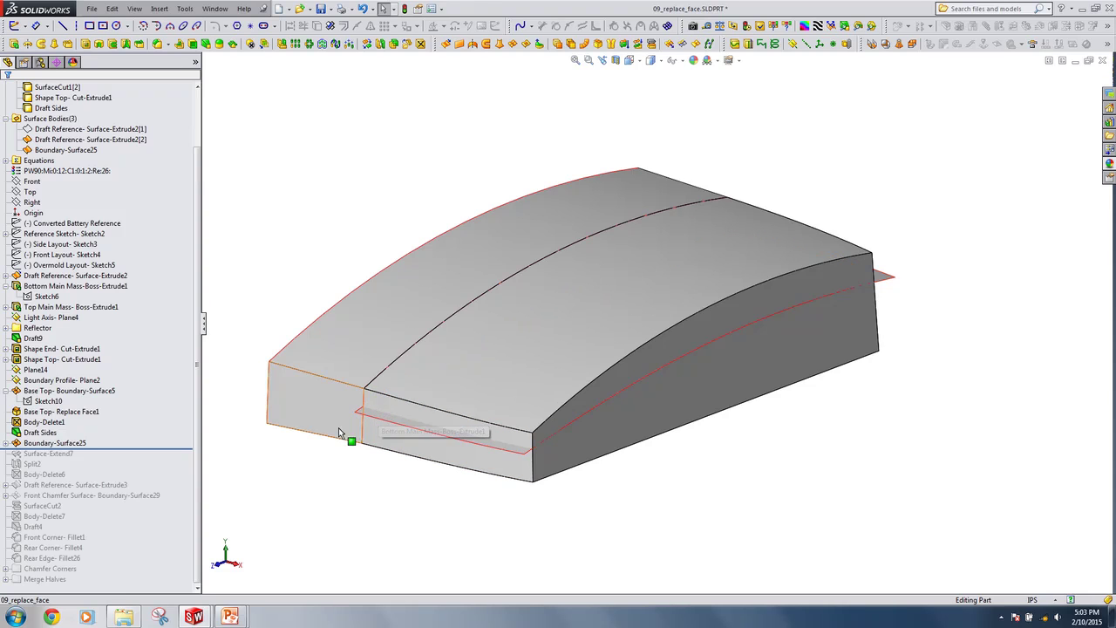
click(77, 443)
drag(76, 447, 96, 468)
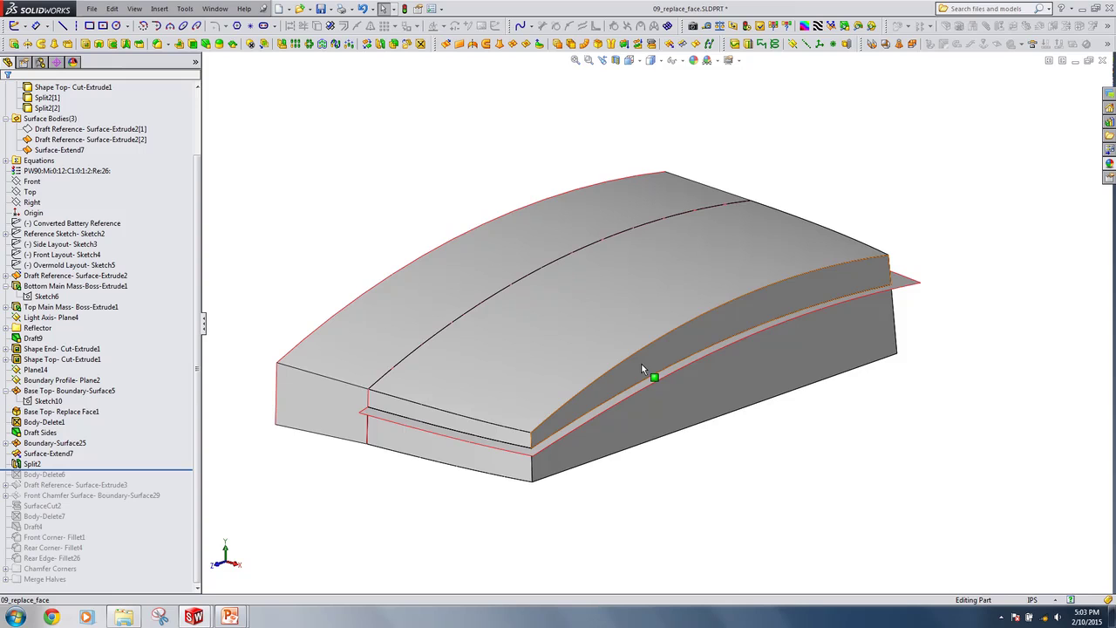
click(644, 417)
click(652, 495)
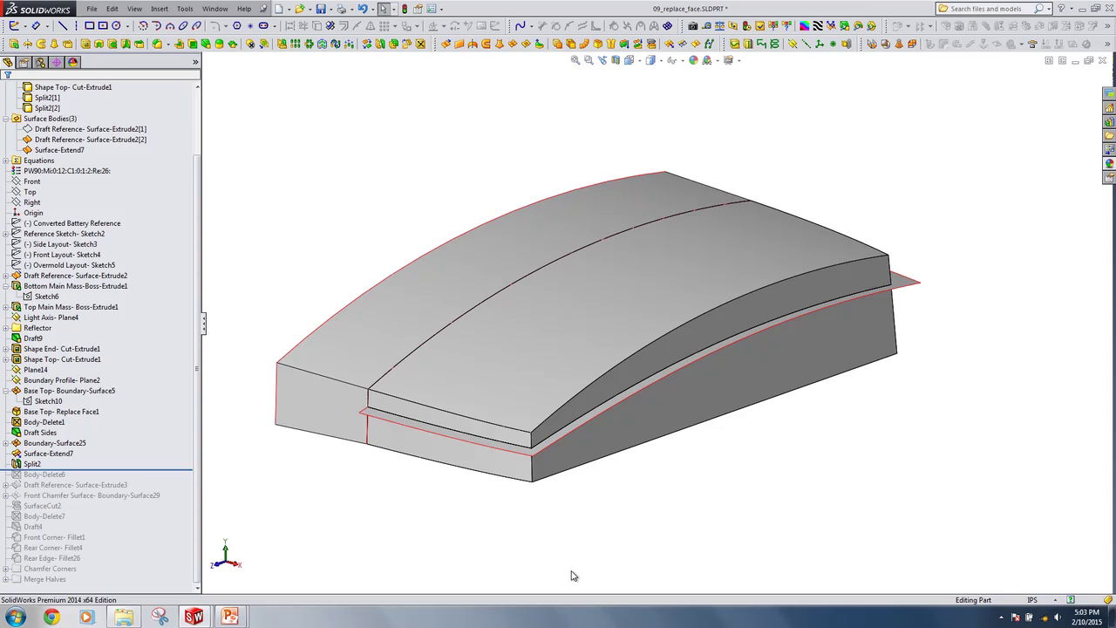
Examine the slant of the splitting surface on the base in the Front view and in an angled view
key(space)
click(481, 516)
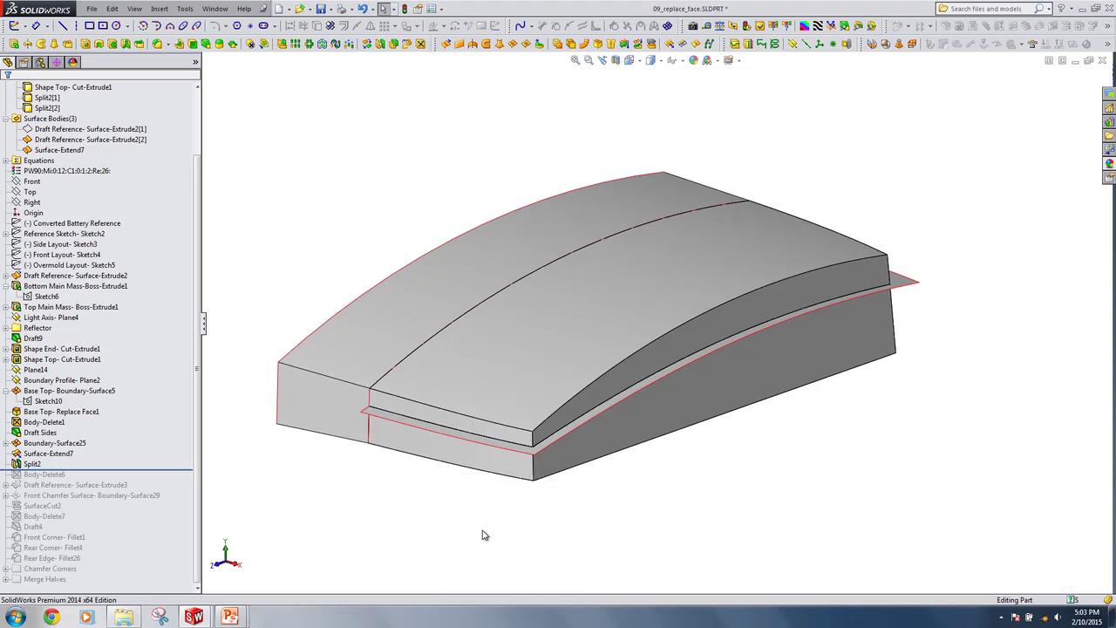
scroll(712, 535, down, 4)
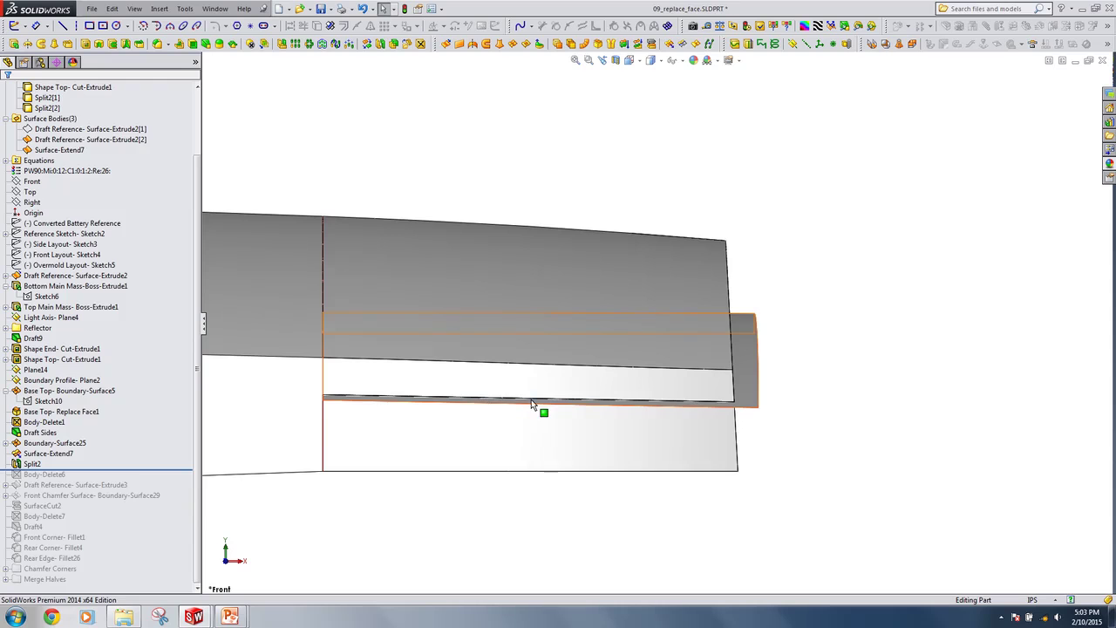
scroll(742, 415, up, 2)
middle_drag(742, 415, 663, 423)
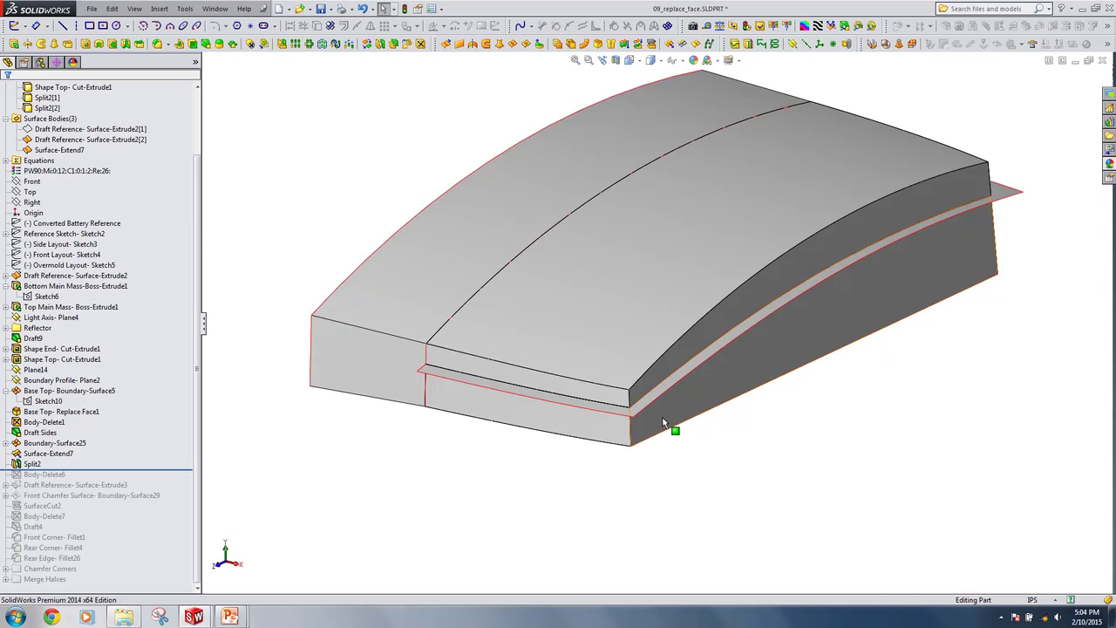
scroll(663, 423, down, 2)
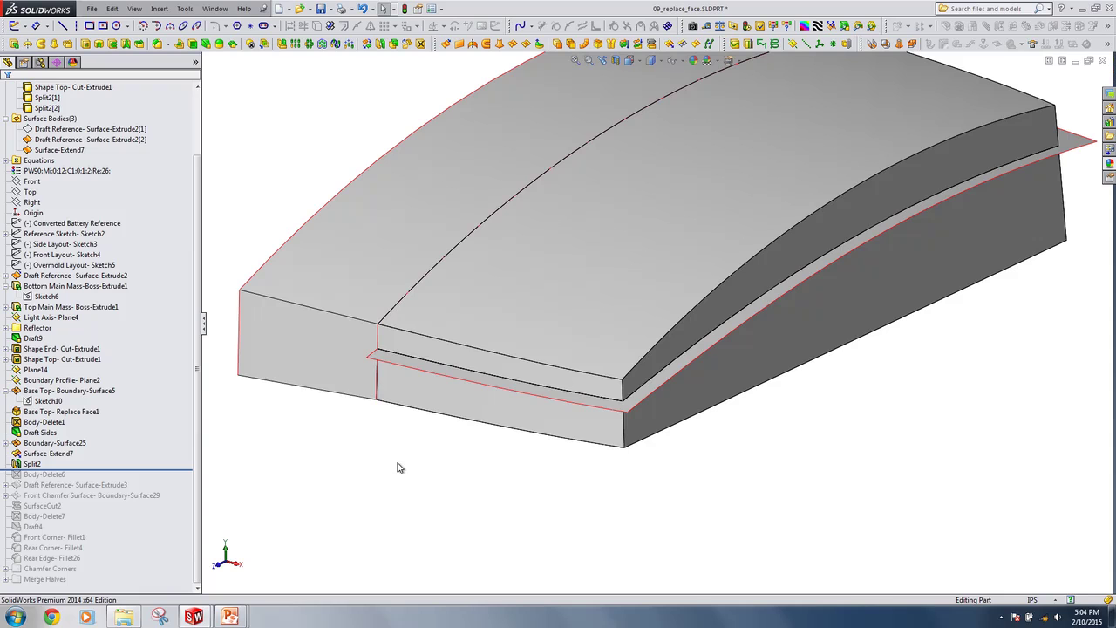
Open Sketch68 under Curve6 of Boundary-Surface25, examine its angled line in the Front view, and leave the sketch without changes
click(6, 443)
middle_drag(469, 362, 469, 510)
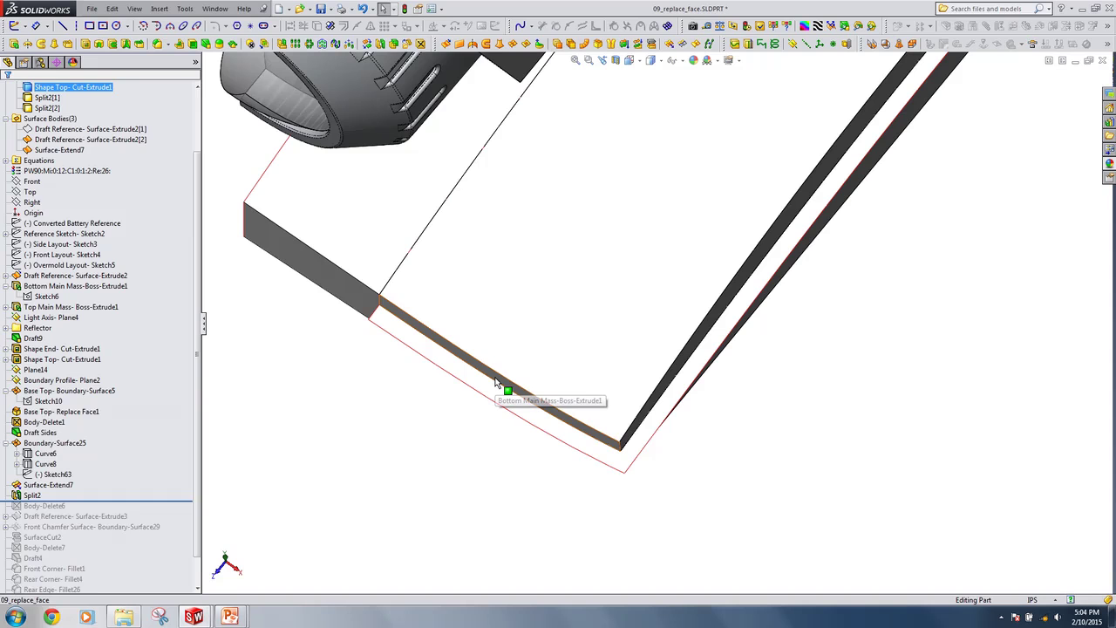
middle_drag(506, 407, 510, 317)
click(44, 453)
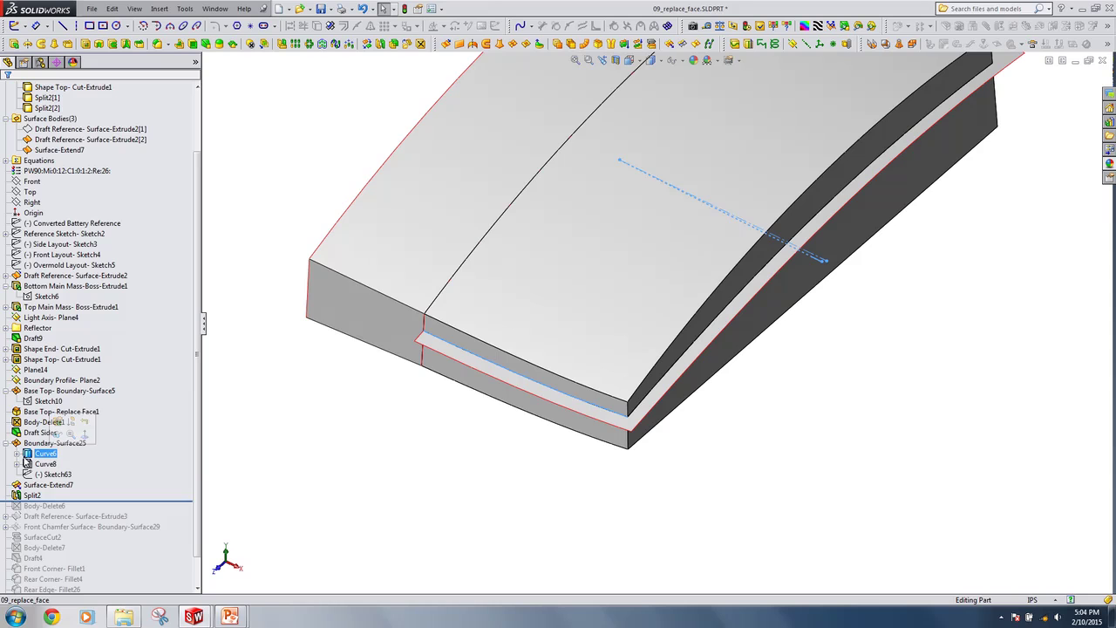
click(19, 454)
click(66, 464)
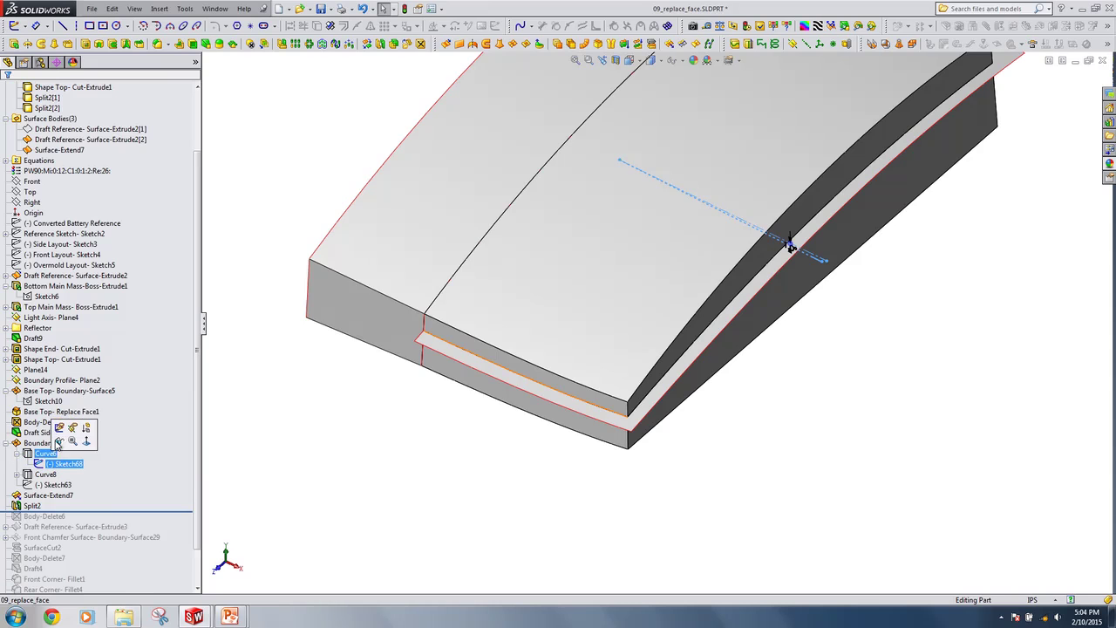
double_click(791, 246)
key(space)
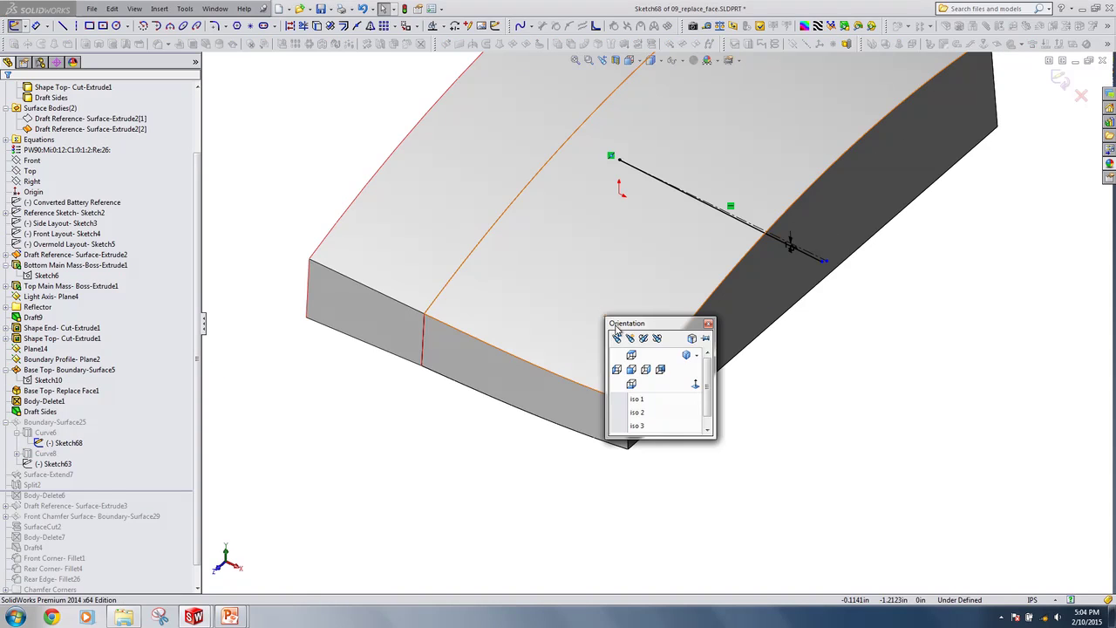
click(645, 370)
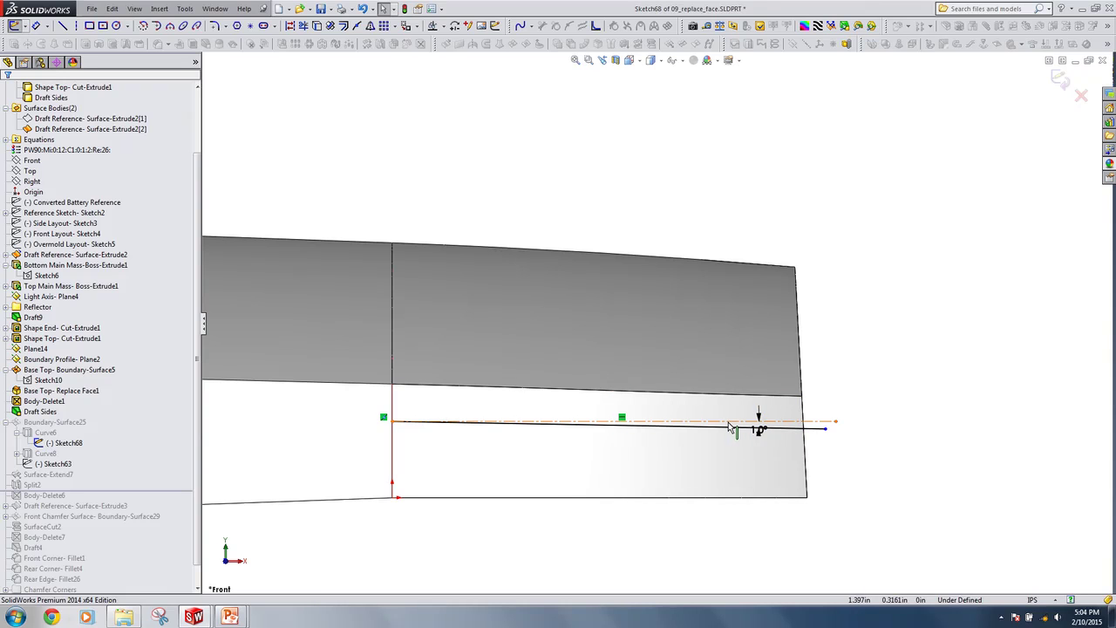
click(1079, 94)
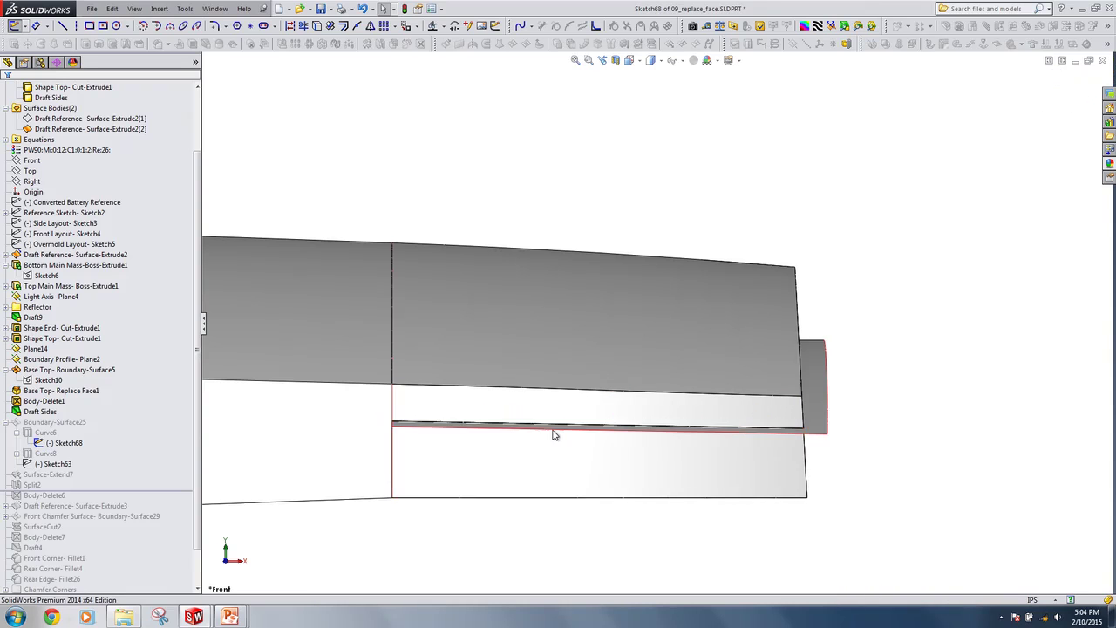
Open the Curve6 definition to examine its projected sketch and target face, and close it without changes
click(45, 454)
click(54, 418)
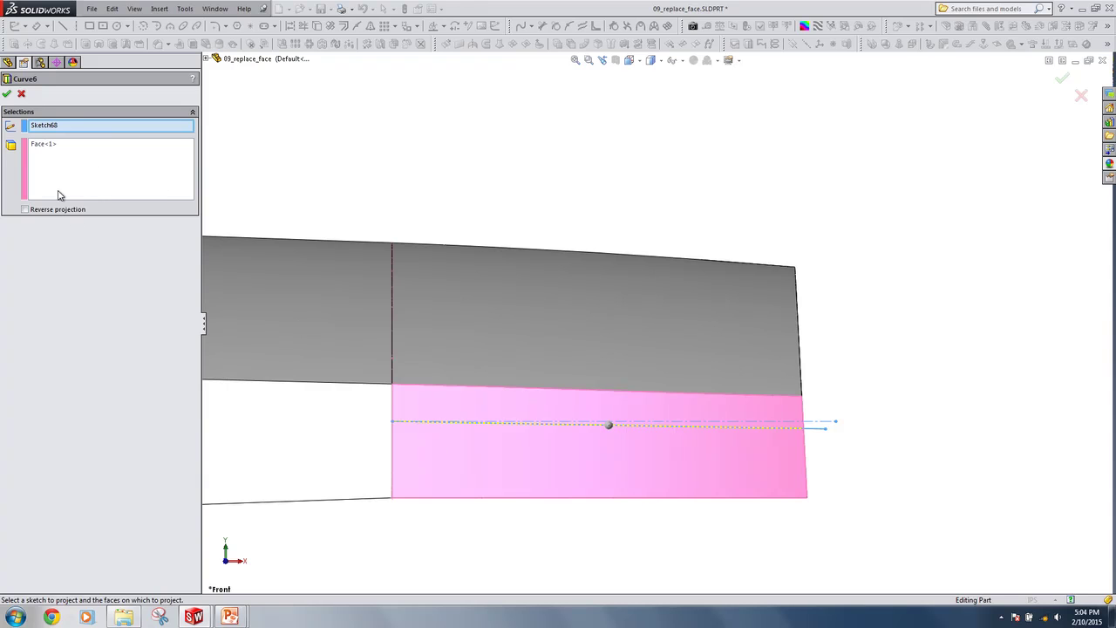
click(22, 94)
middle_drag(731, 418, 685, 454)
scroll(723, 460, up, 4)
ctrl+middle_drag(805, 424, 701, 461)
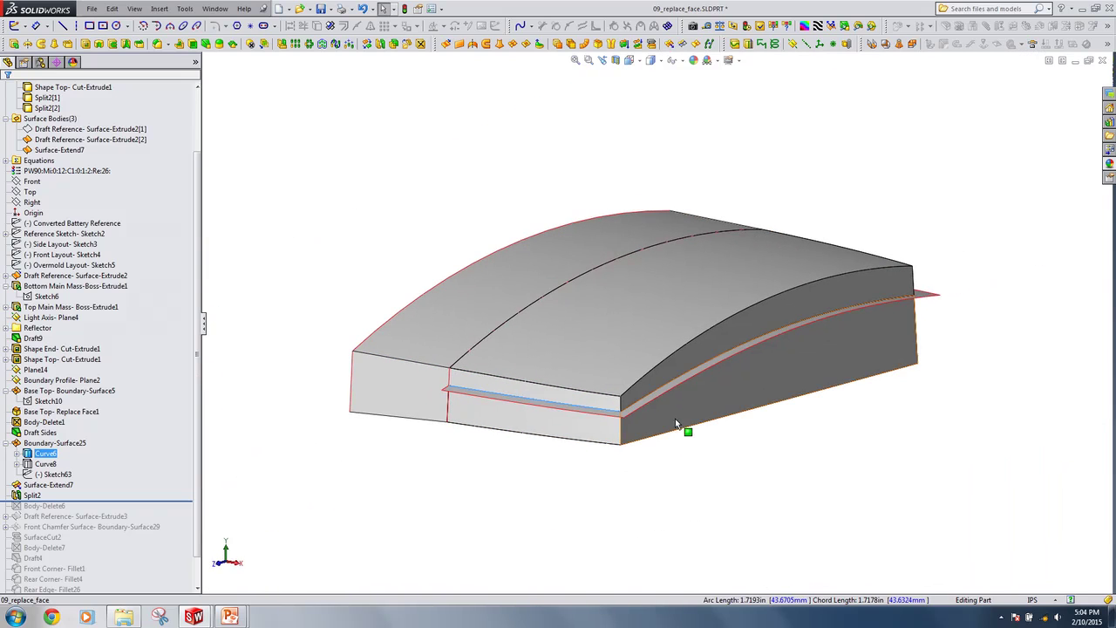
middle_drag(675, 418, 671, 440)
click(611, 413)
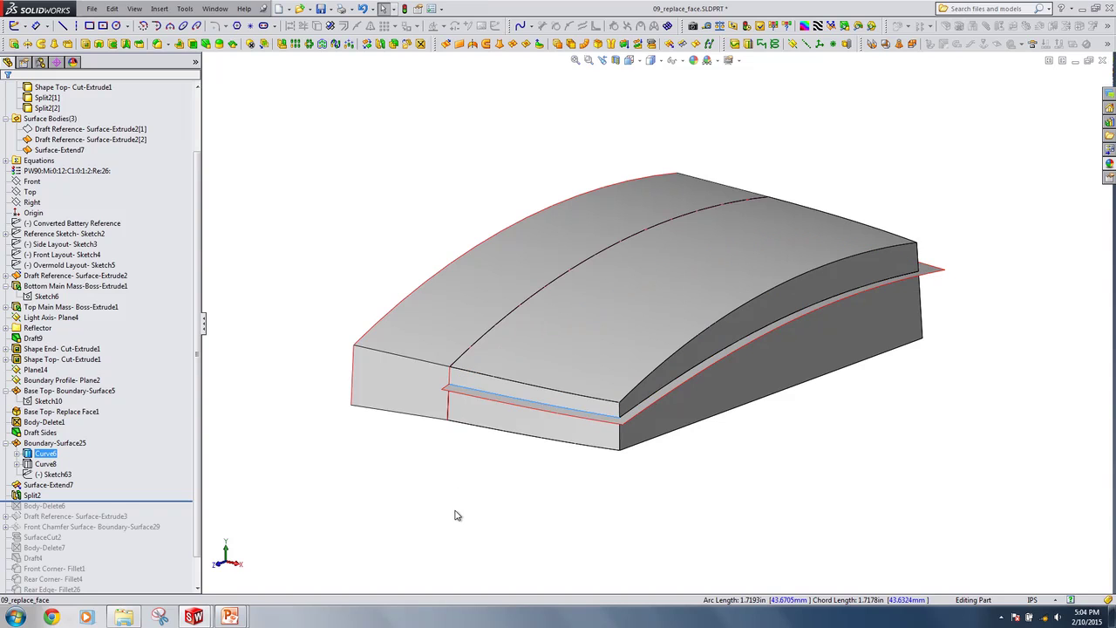
Switch to the PowerPoint slide show and advance through Build Better Chamfers to the Be Aware of Pull Direction slide
key(alt+Tab)
key(alt+Tab)
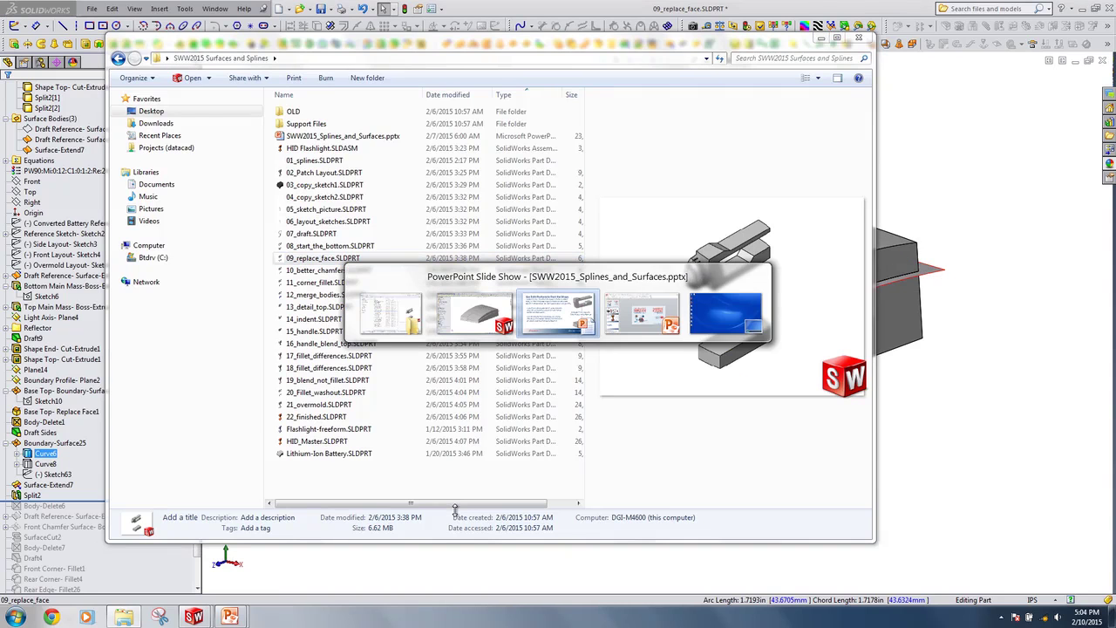
click(455, 511)
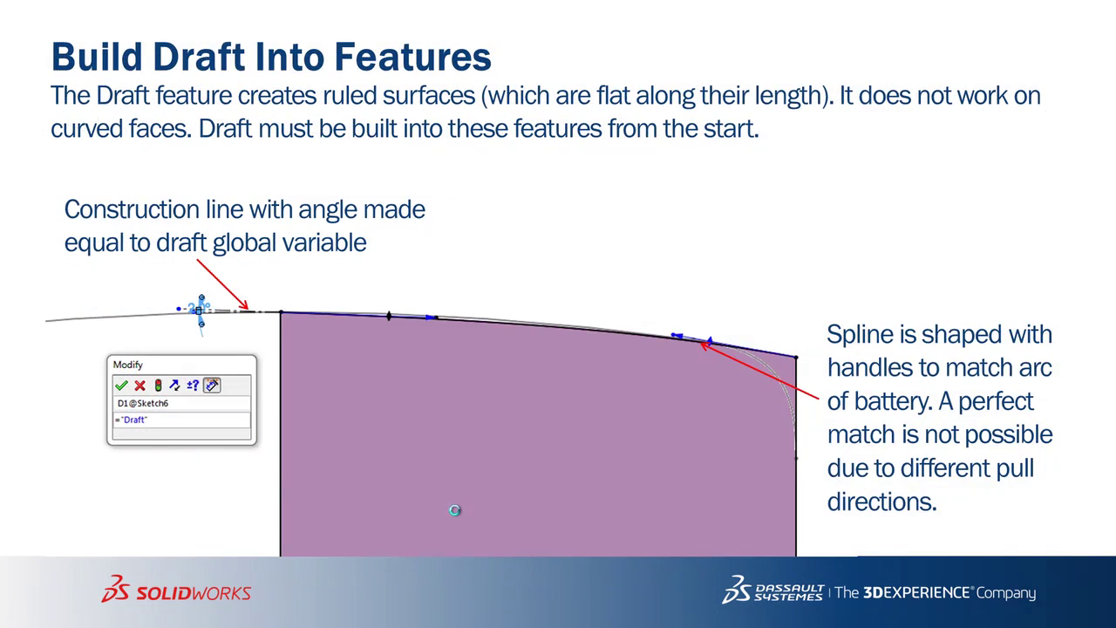
click(454, 510)
click(455, 510)
click(454, 510)
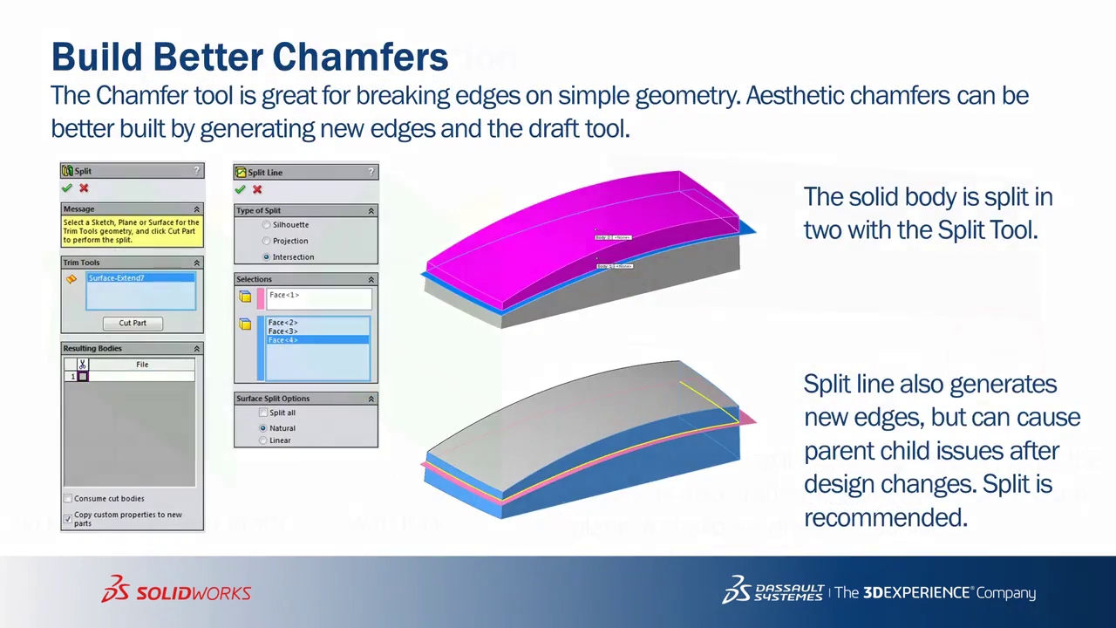
key(Right)
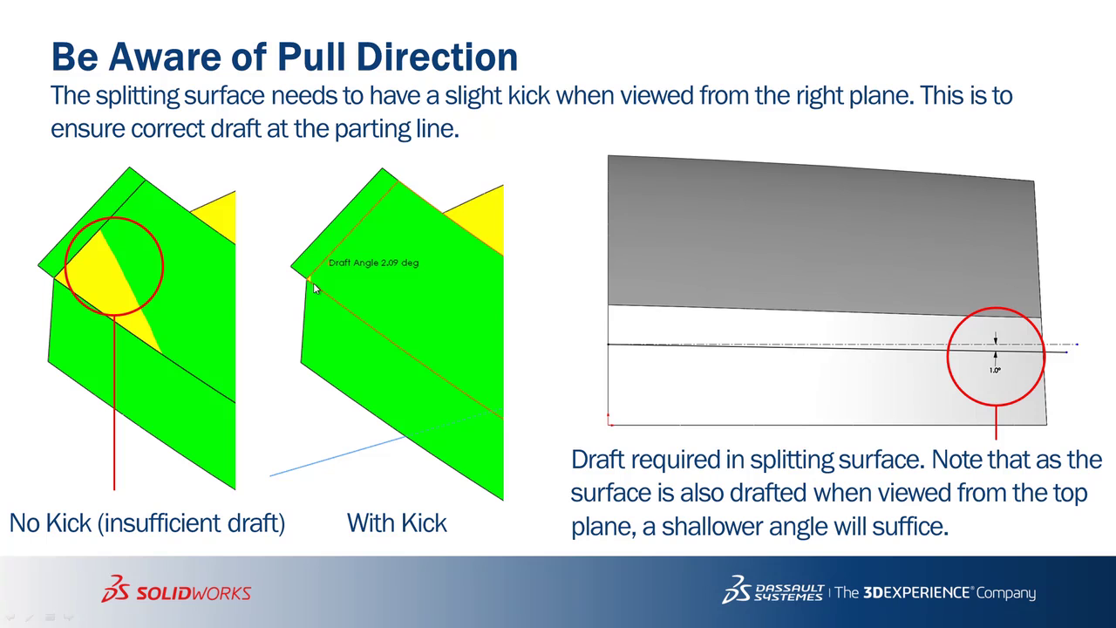
Switch back to SolidWorks and roll the part forward to include Body-Delete6 and Draft Reference- Surface-Extrude3
key(alt+Tab)
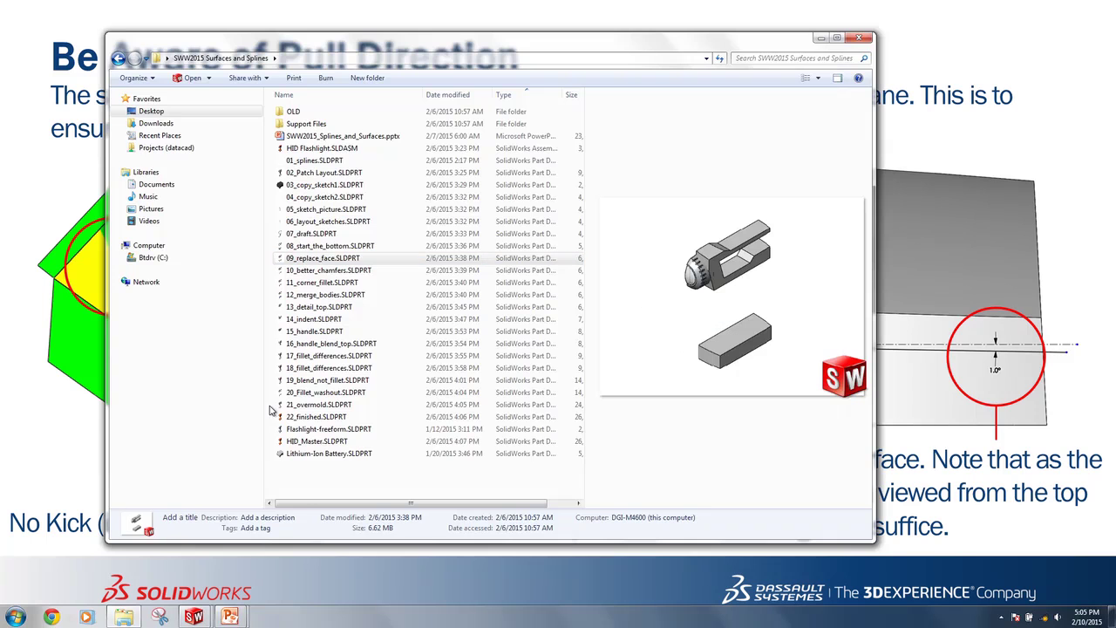
key(alt+Tab)
key(alt+Tab)
key(alt+Tab)
scroll(171, 451, down, 1)
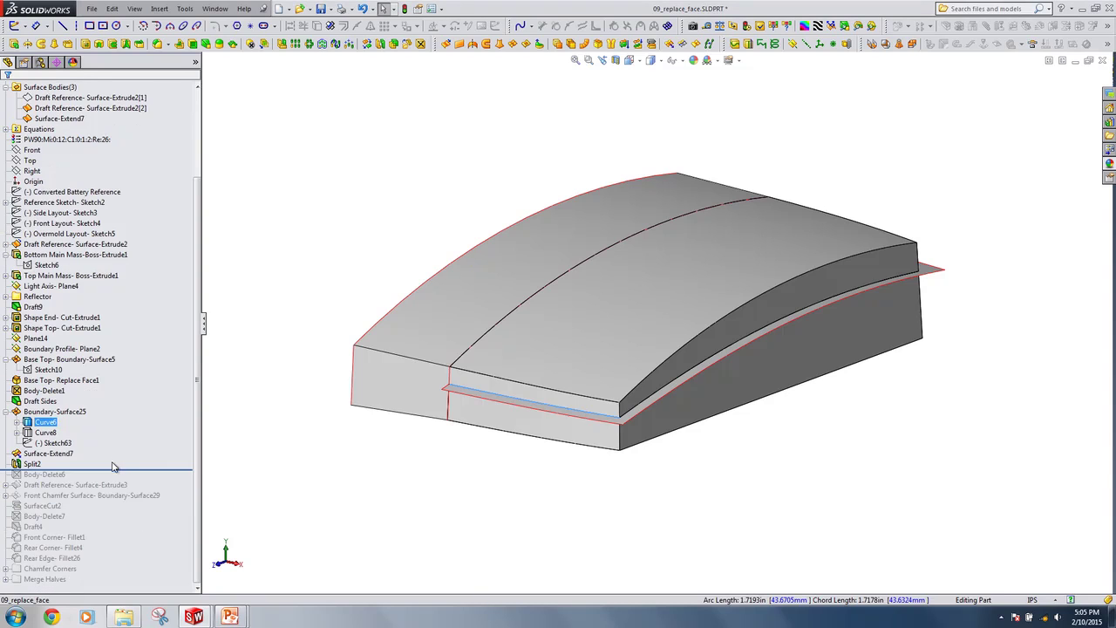
drag(117, 471, 163, 490)
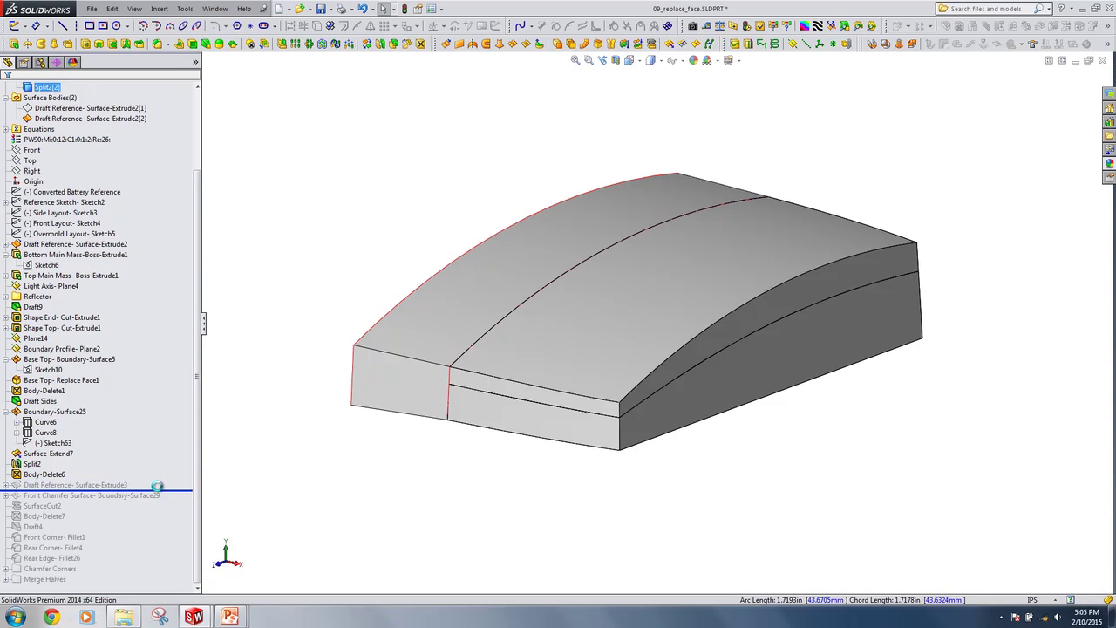
click(120, 486)
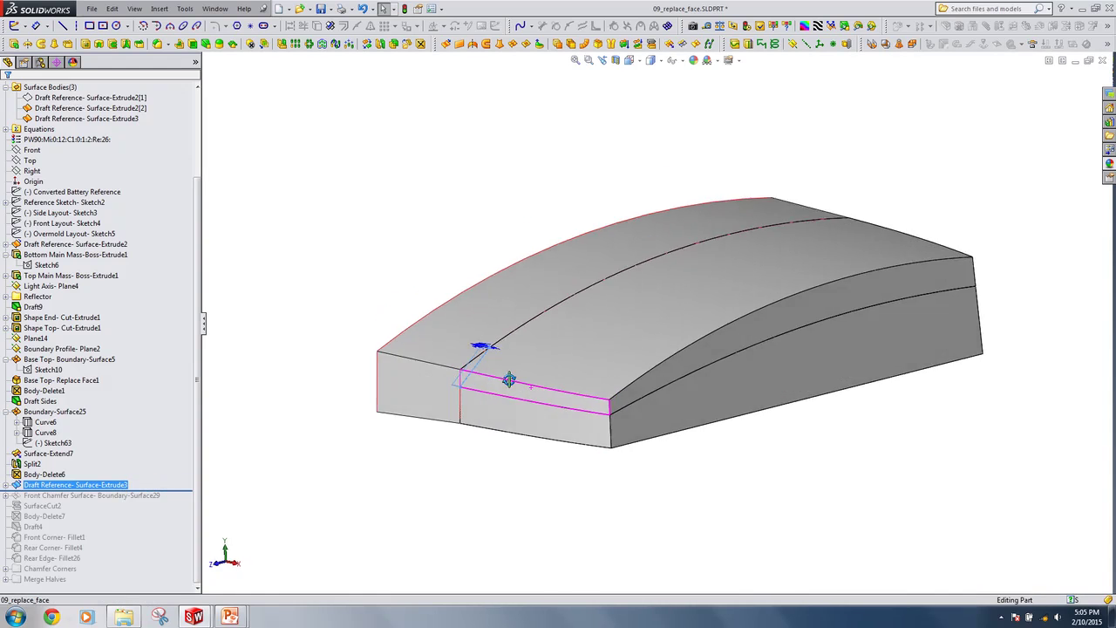
Hide the Draft Reference- Surface-Extrude2[2] surface body and roll the part forward to include Front Chamfer Surface- Boundary-Surface29
scroll(520, 362, down, 3)
click(341, 225)
right_click(380, 265)
click(403, 248)
scroll(565, 394, up, 1)
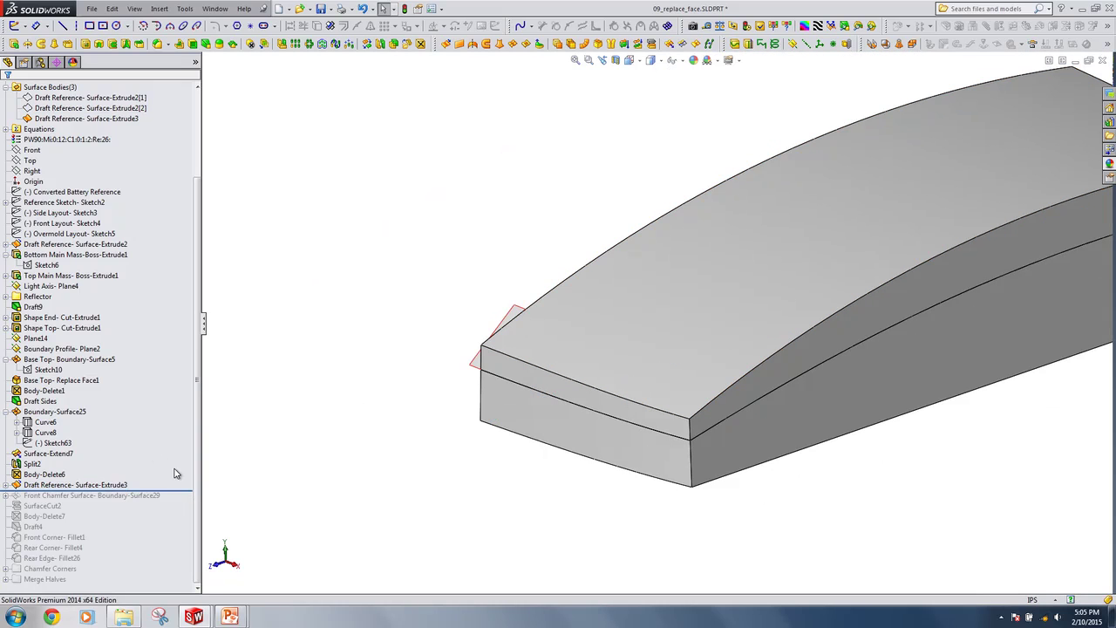
drag(188, 489, 188, 500)
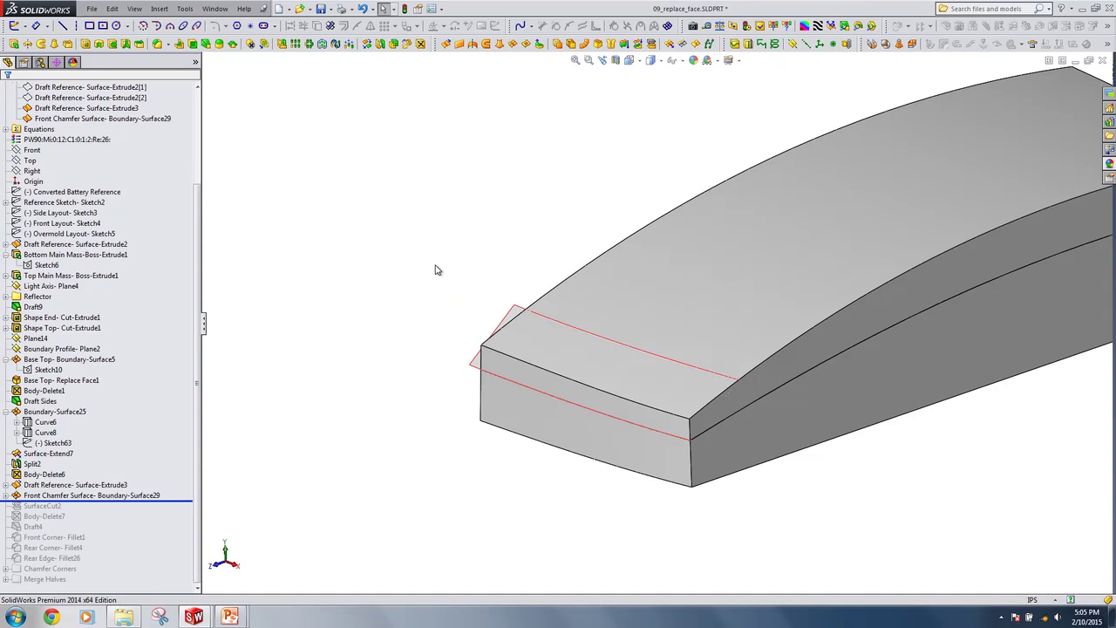
In the Top view, hide the upper flashlight body and the reflector bodies that cover the base
key(space)
click(460, 306)
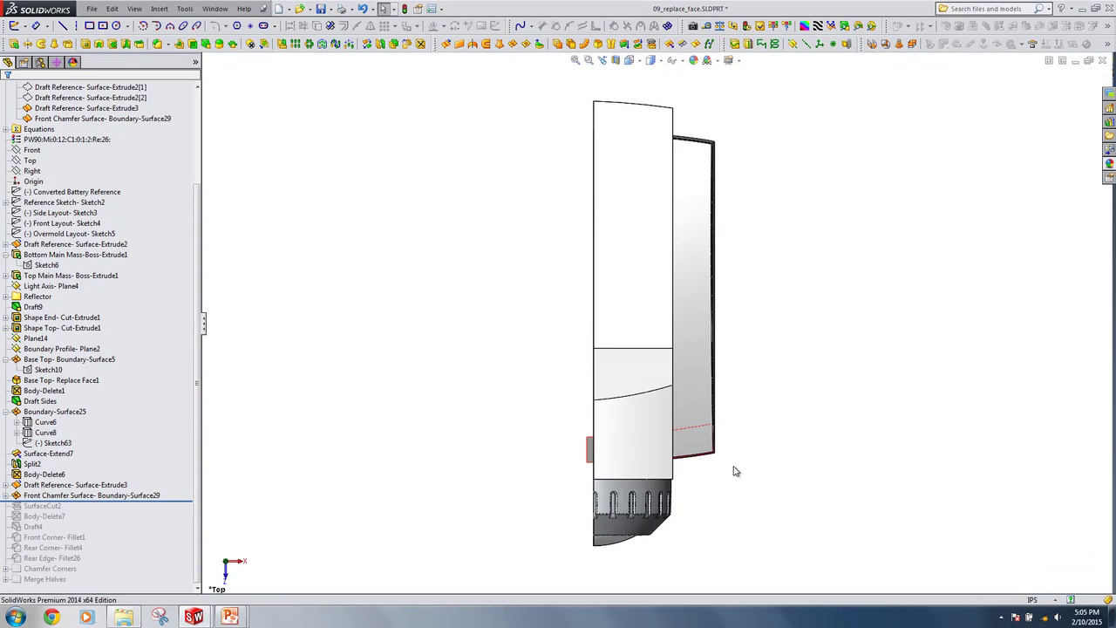
click(619, 301)
right_click(617, 301)
click(643, 281)
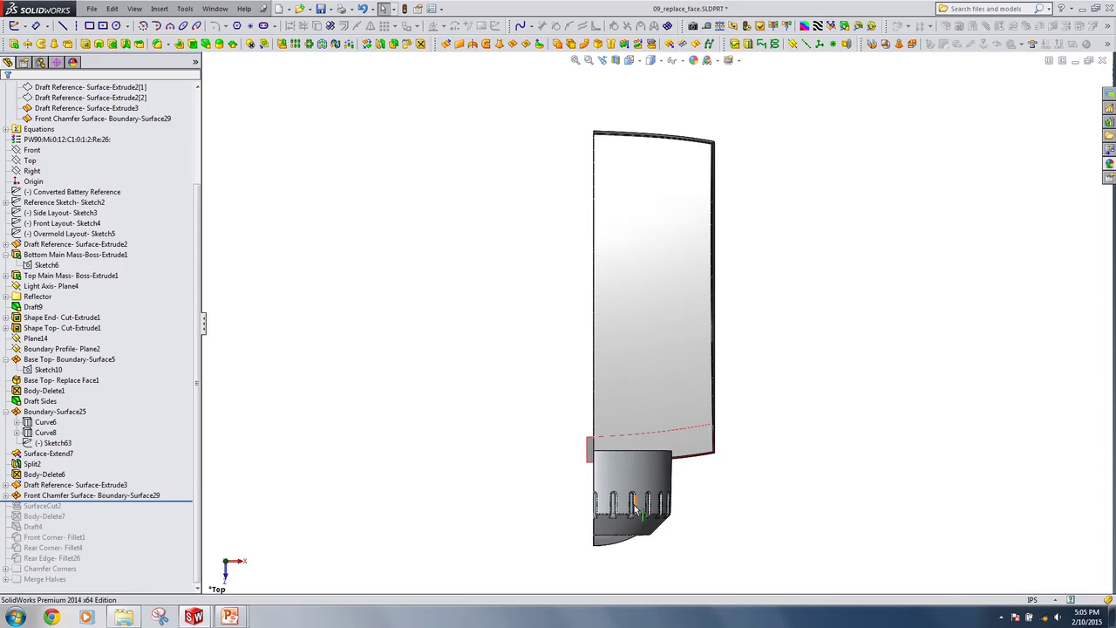
right_click(637, 511)
click(663, 471)
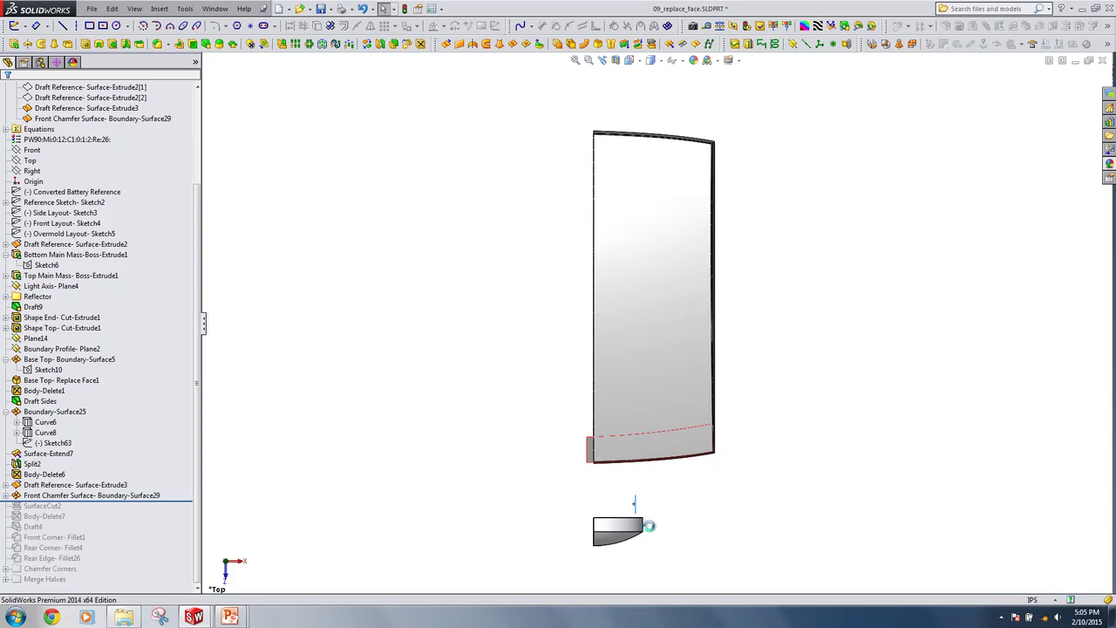
right_click(635, 526)
click(664, 356)
Examine the front chamfer surface's curved edge across the base and select Curve9 under Front Chamfer Surface- Boundary-Surface29
scroll(663, 425, down, 1)
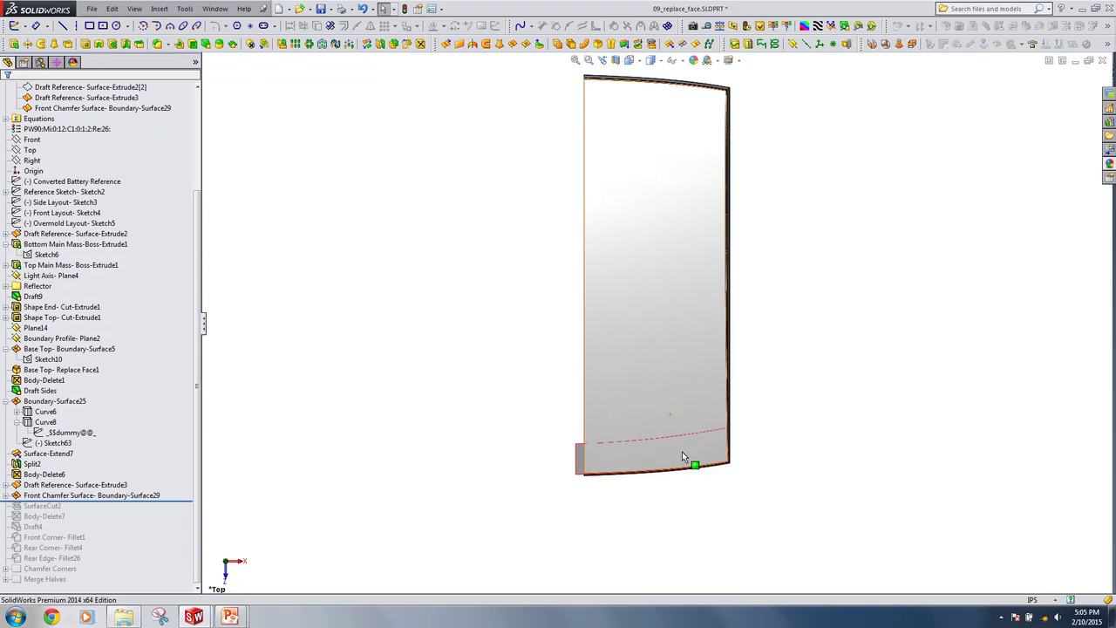
scroll(682, 451, down, 3)
click(672, 384)
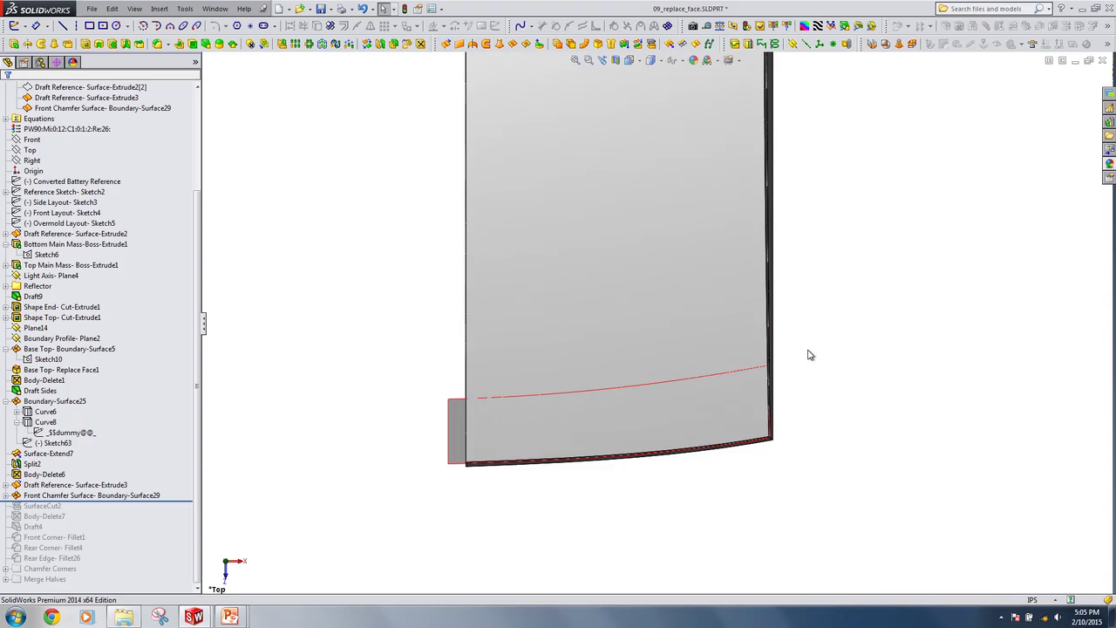
middle_drag(646, 483, 623, 259)
scroll(717, 316, down, 1)
click(5, 496)
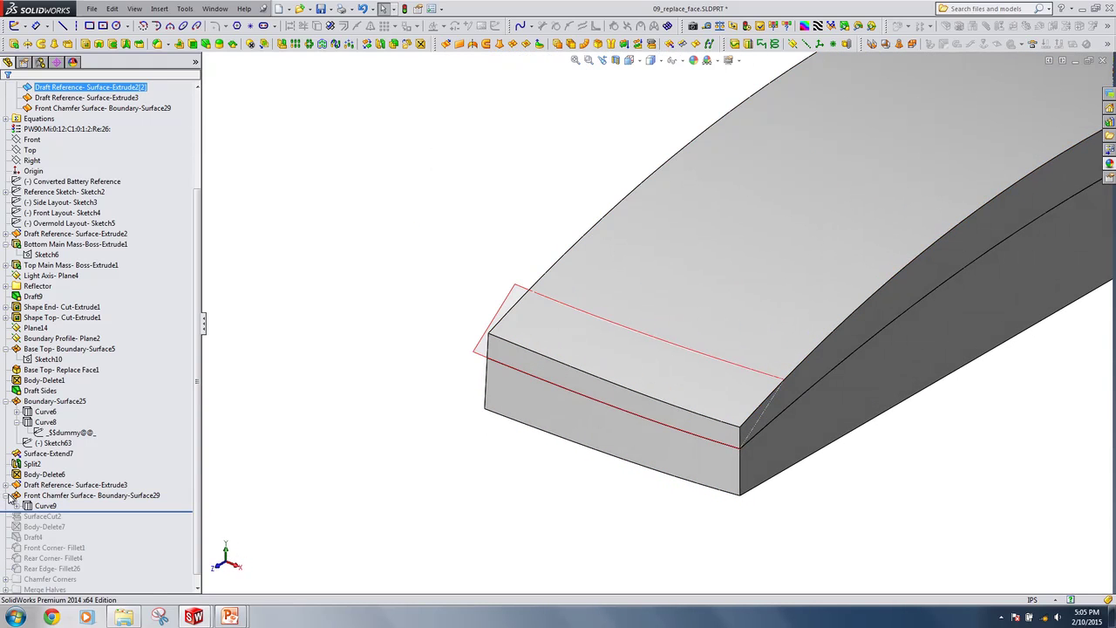
click(39, 506)
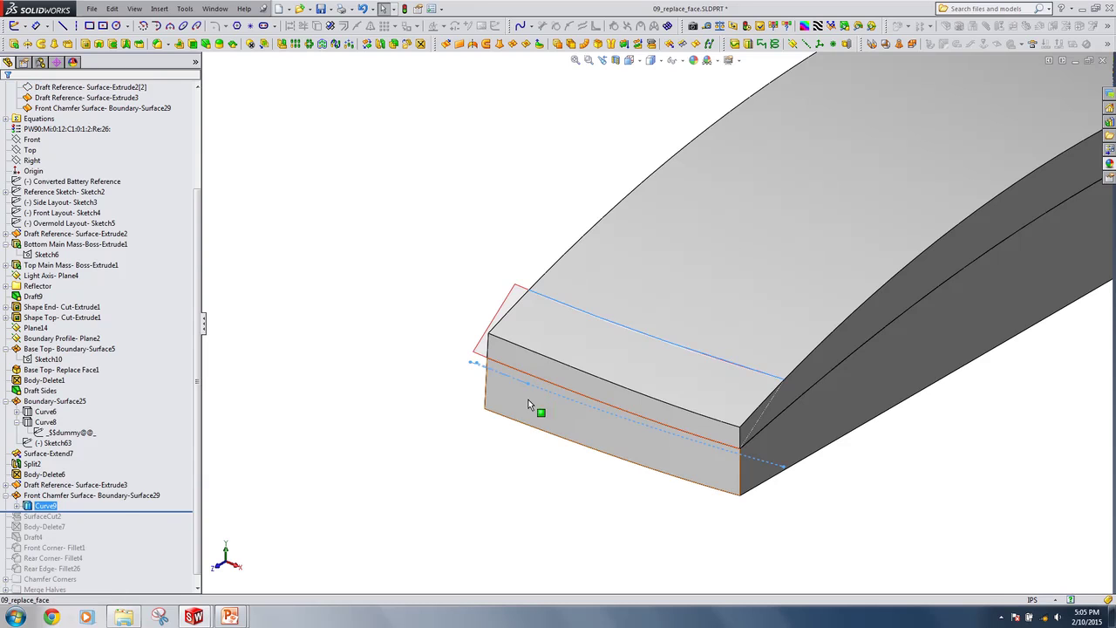
Review the direction curves and tangency settings in the definition of Front Chamfer Surface- Boundary-Surface29
click(483, 428)
middle_drag(491, 419, 493, 441)
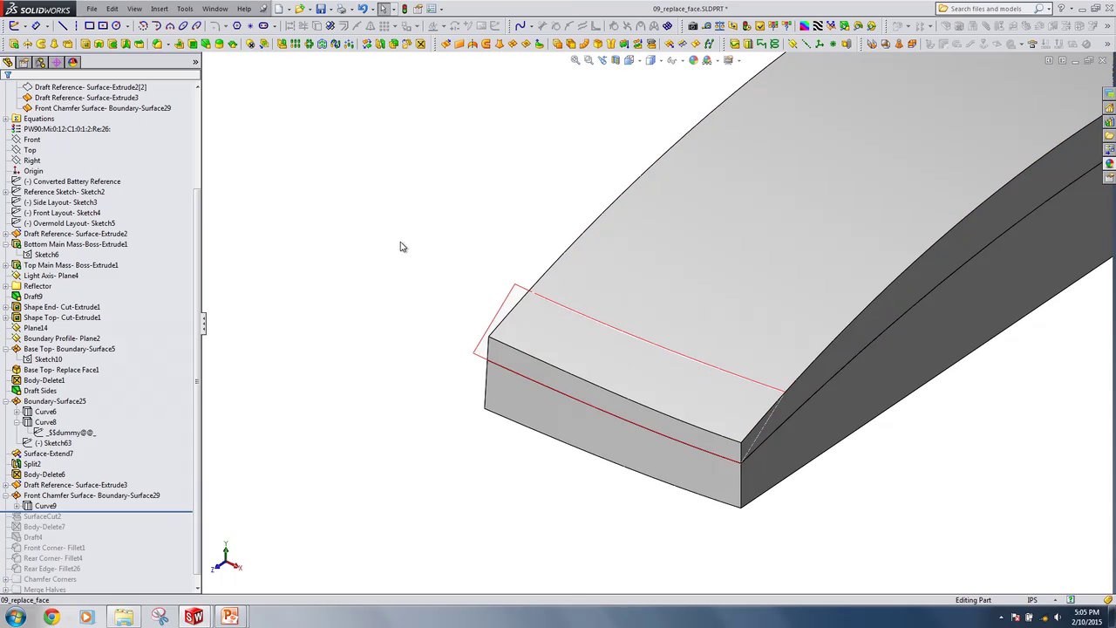
click(100, 494)
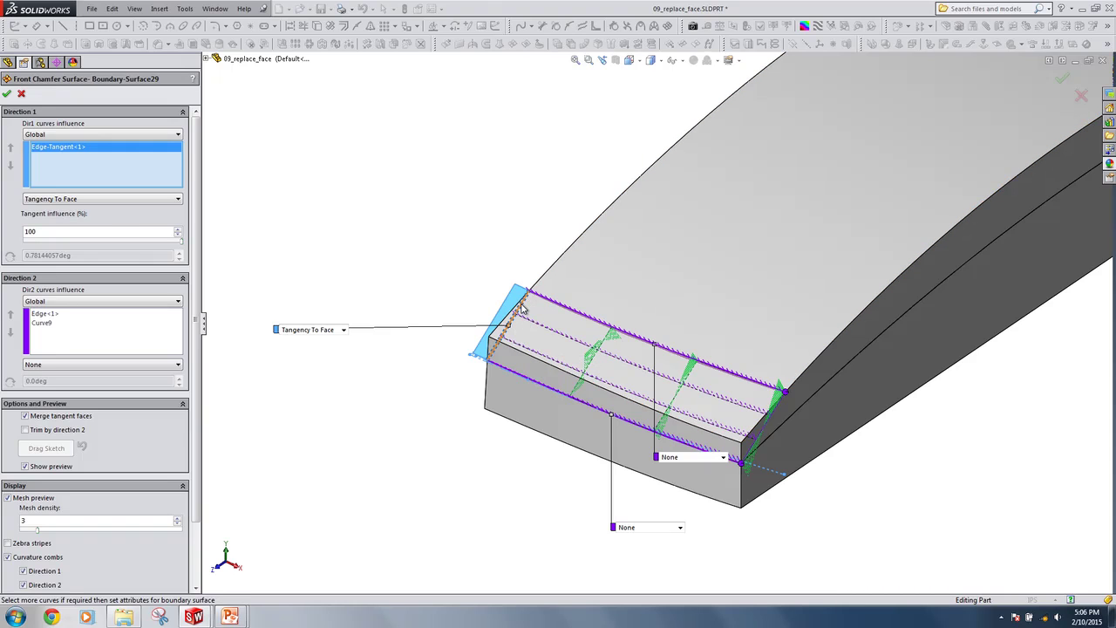
key(Return)
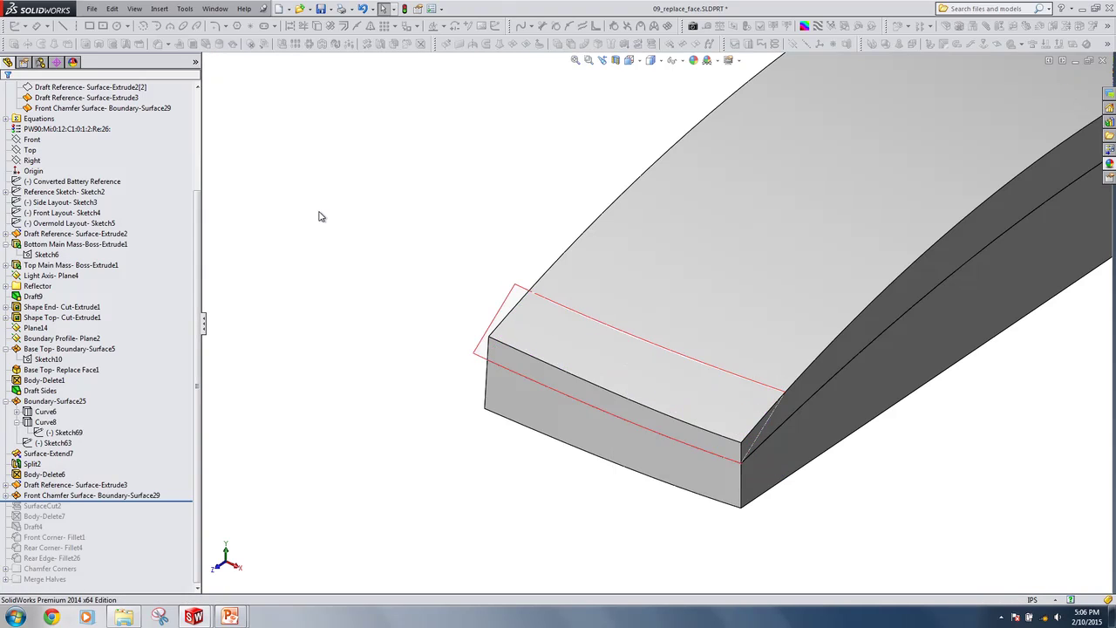
Roll the part forward to include SurfaceCut2, Body-Delete7 and Draft4
key(f)
drag(120, 500, 84, 509)
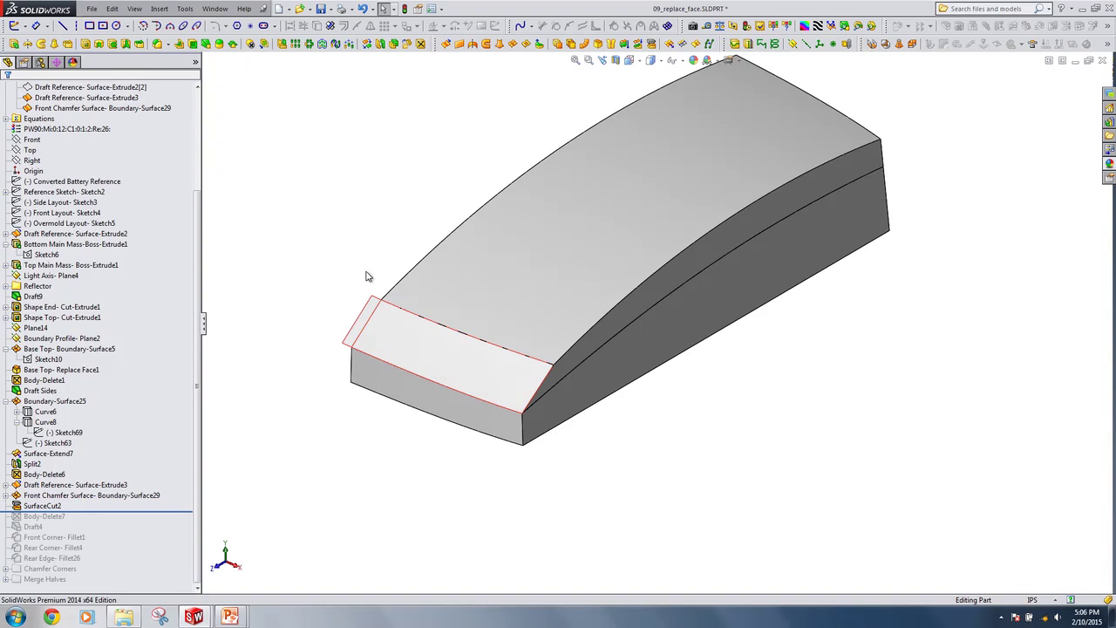
drag(112, 511, 109, 532)
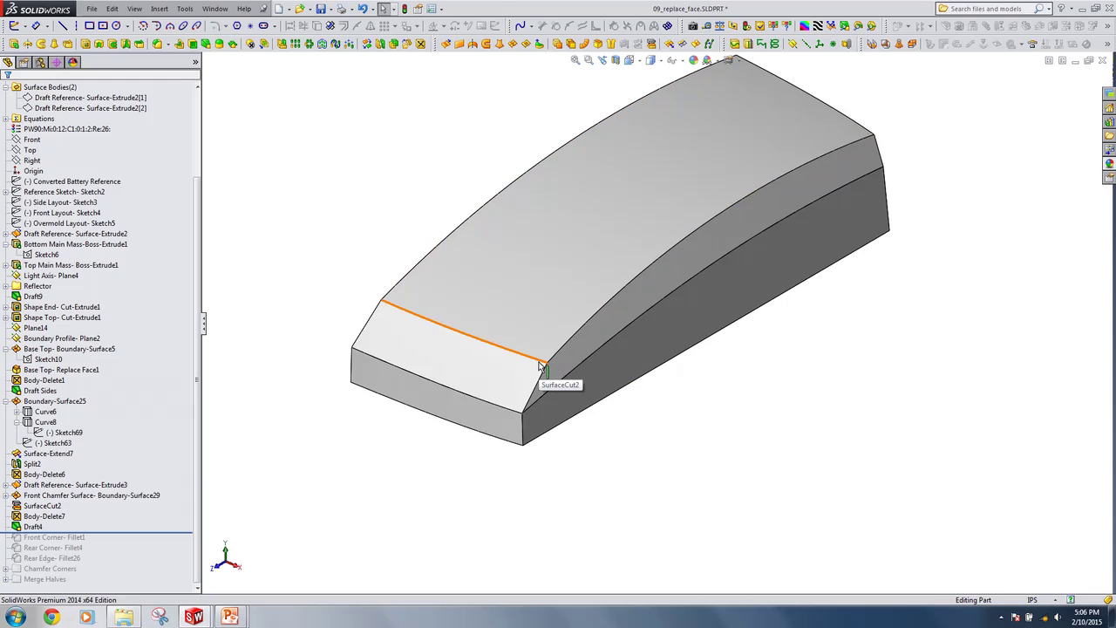
Review the parting line draft settings in the definition of Draft4 and close it
click(33, 527)
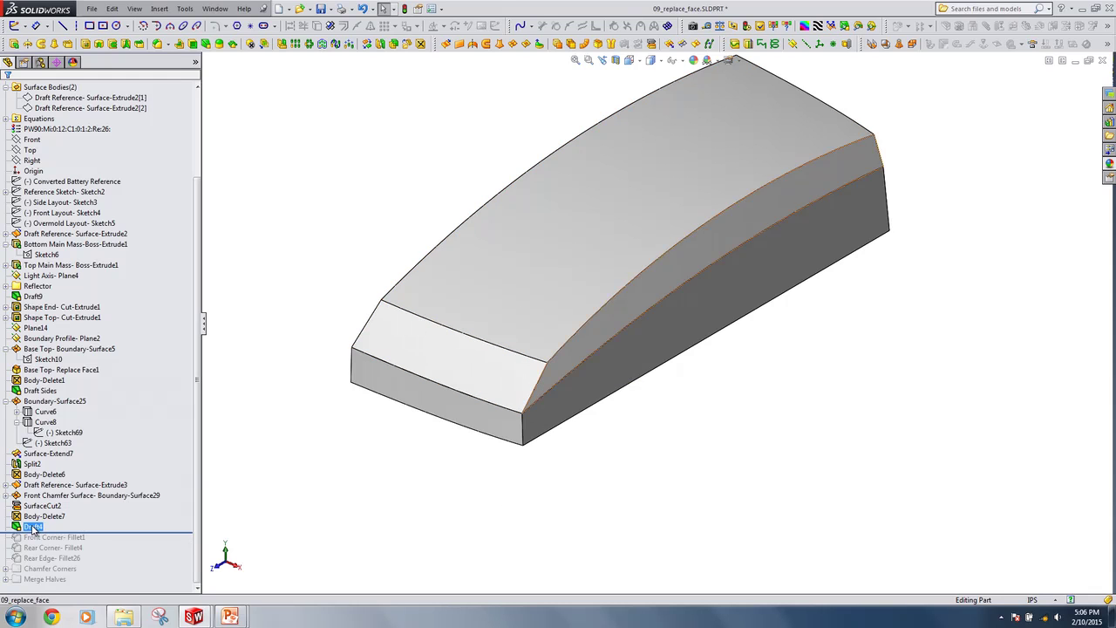
click(44, 499)
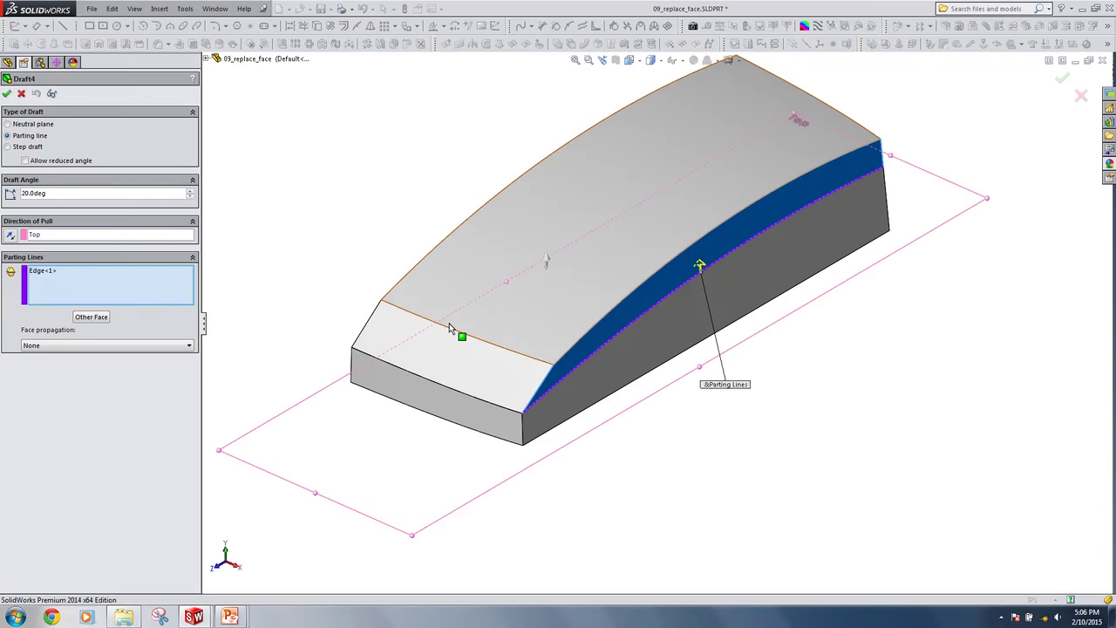
middle_drag(664, 317, 662, 310)
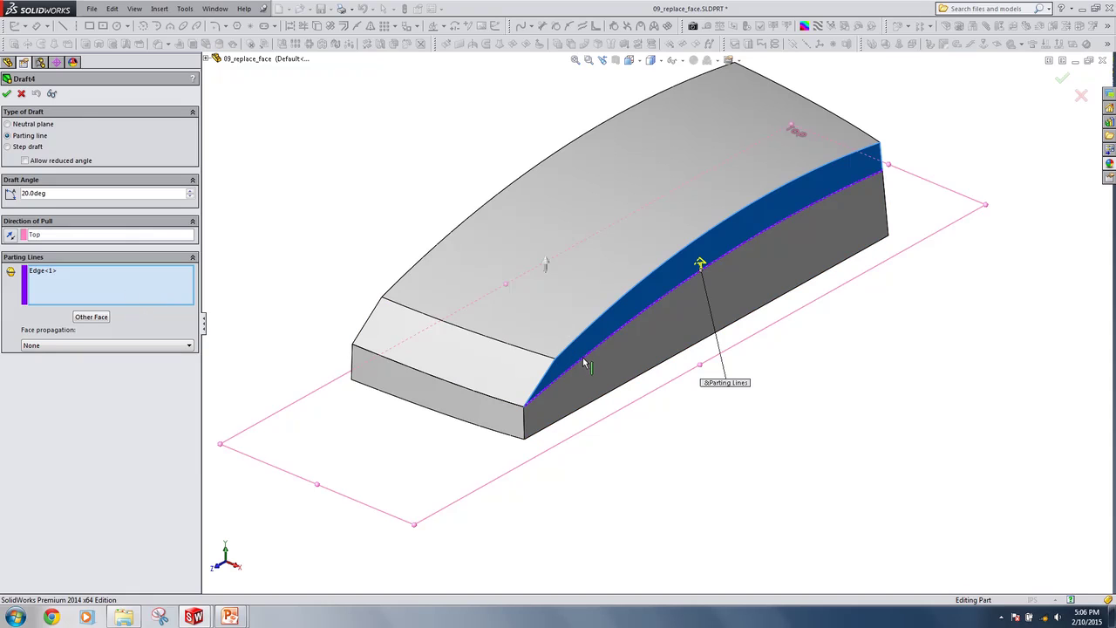
click(6, 94)
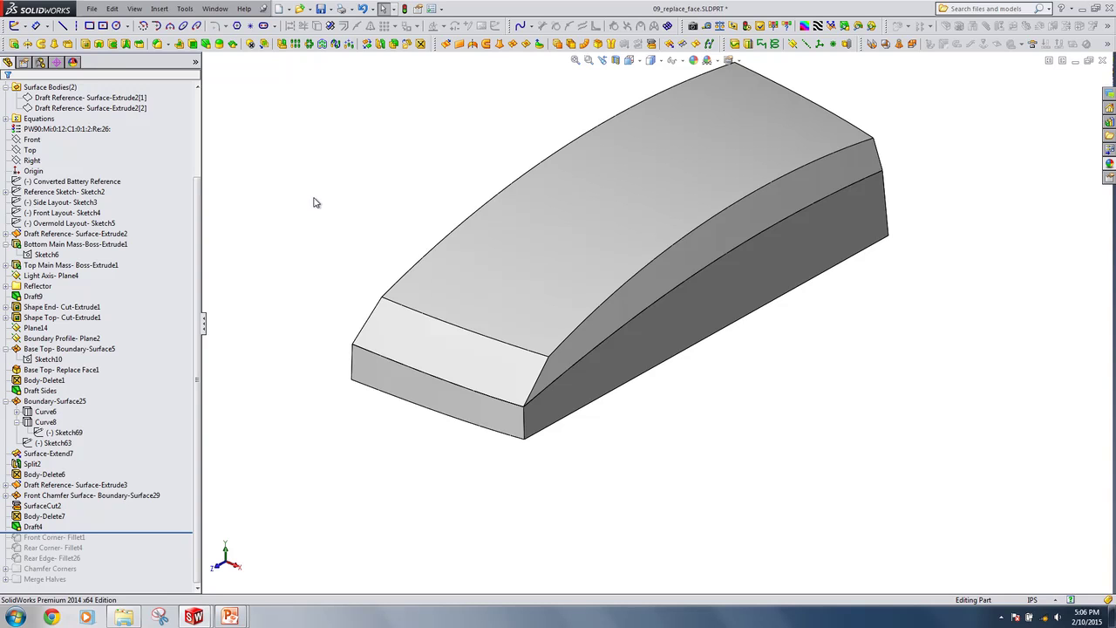
Switch to the PowerPoint slide show and advance to the Projected Curves slide
key(alt+Tab)
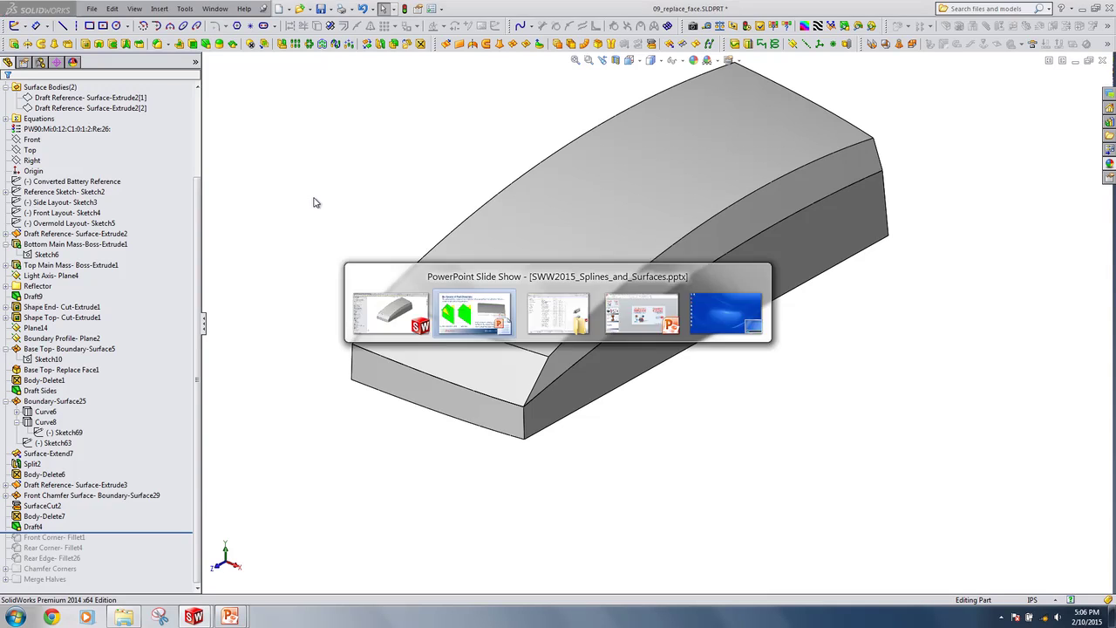
key(Right)
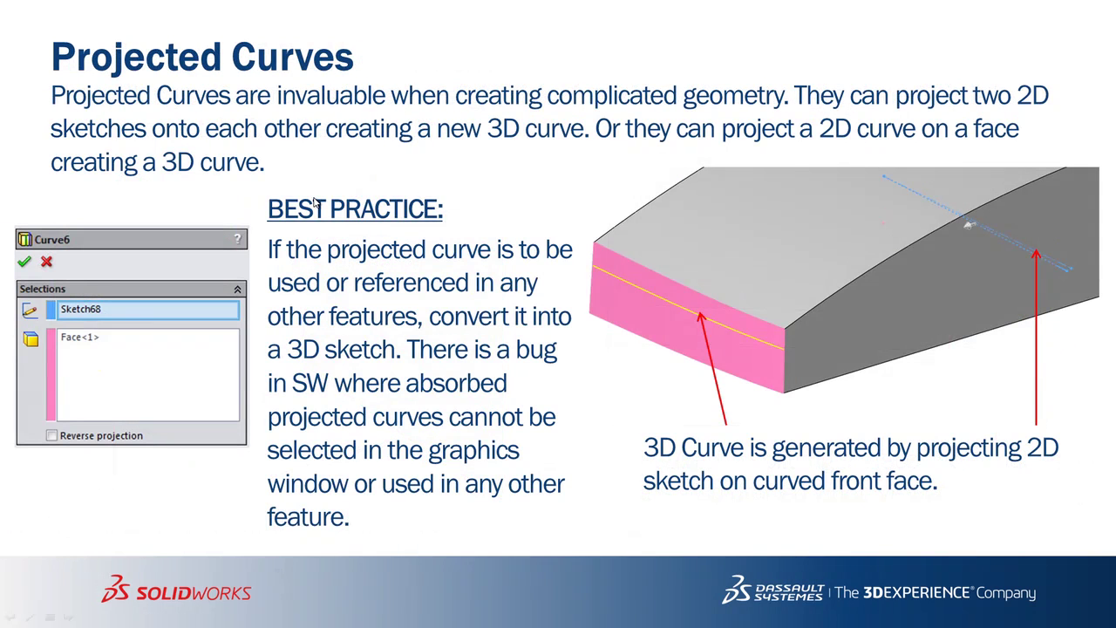
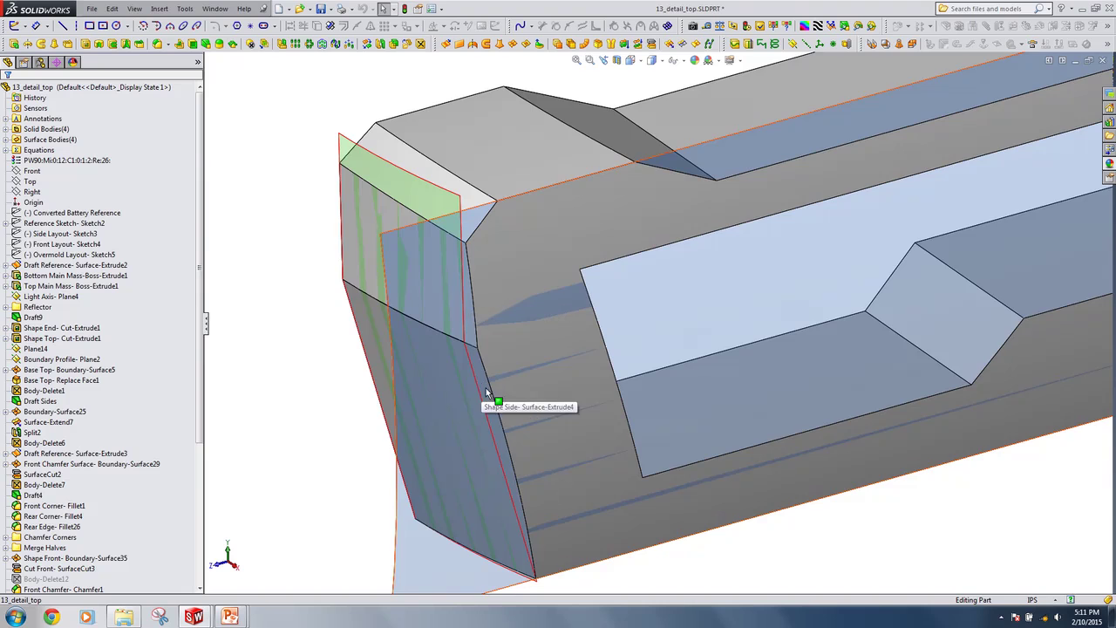
In 13_detail_top, roll the part forward to include Rear Corner- Fillet9 and Rear Corner- Fillet10
middle_drag(520, 229, 645, 221)
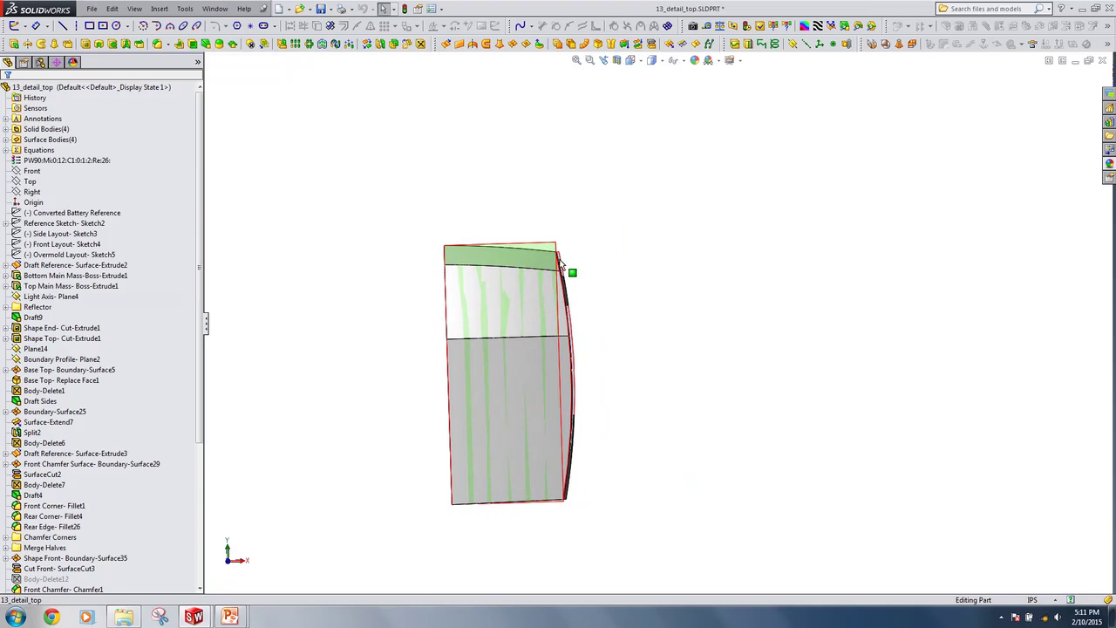
middle_drag(587, 367, 465, 307)
middle_drag(523, 381, 546, 377)
scroll(101, 348, down, 6)
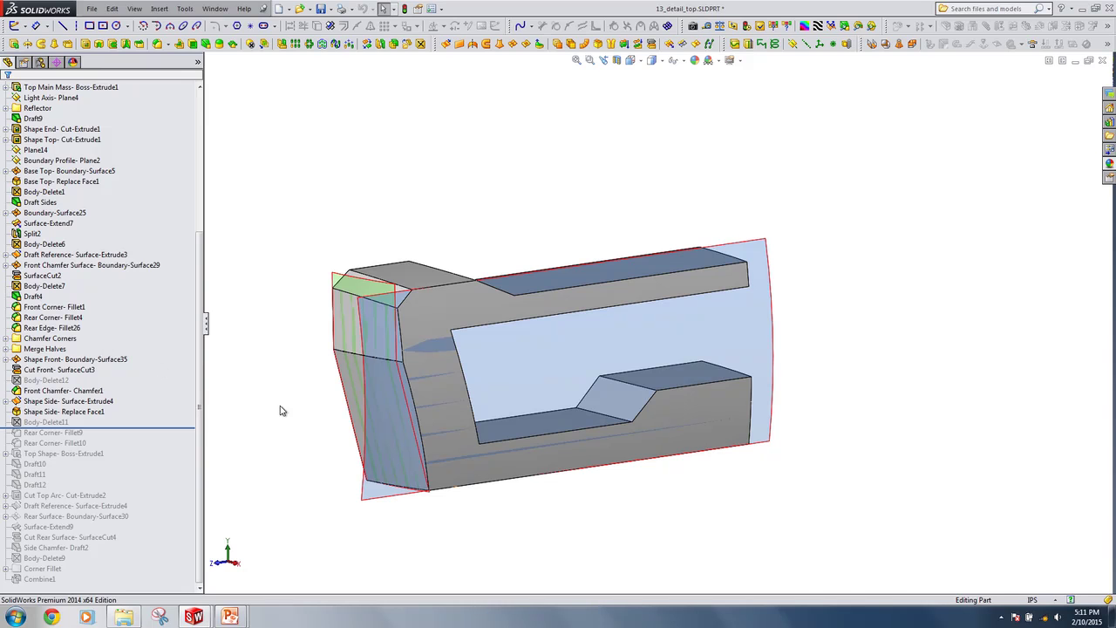
drag(154, 429, 110, 448)
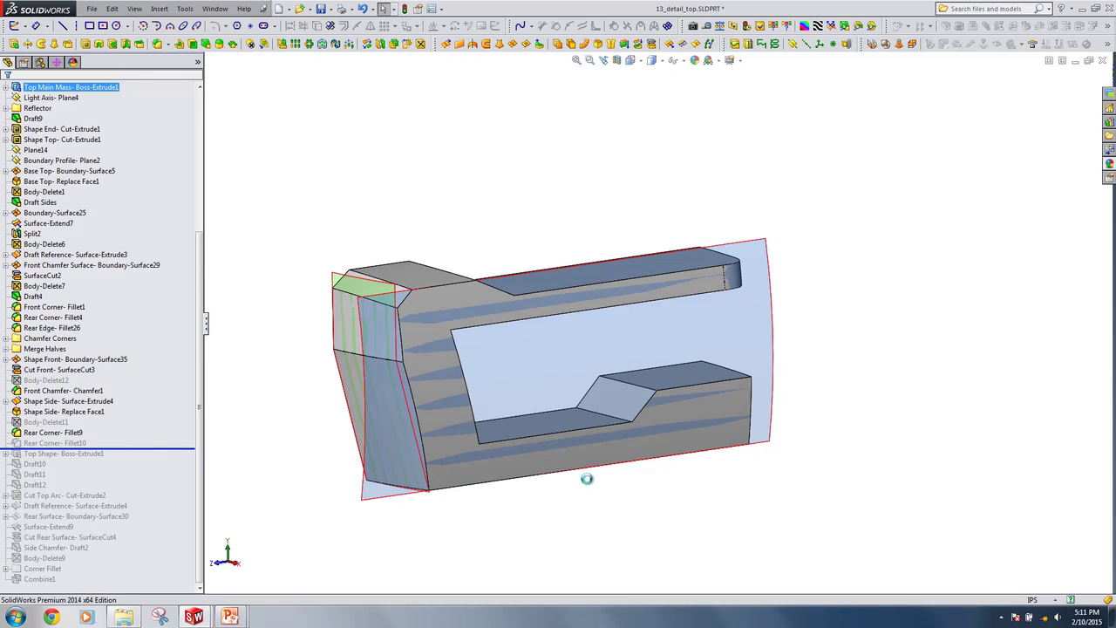
middle_drag(729, 424, 628, 447)
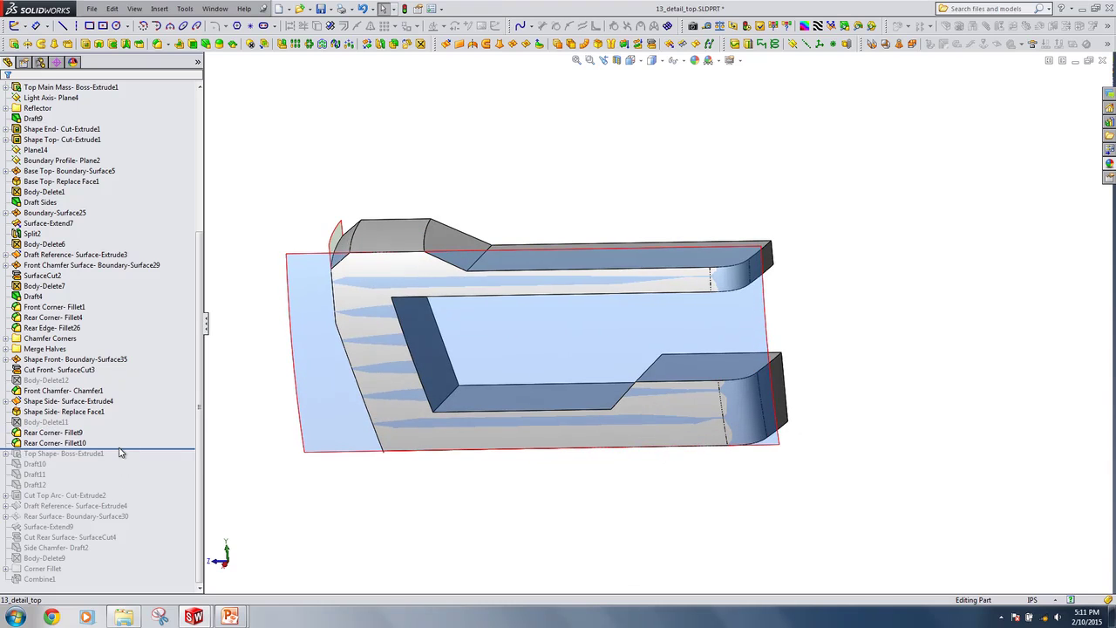
Roll the part forward to include Top Shape- Boss-Extrude1 and hide the Shape Side and Shape Front surface bodies
drag(125, 450, 123, 458)
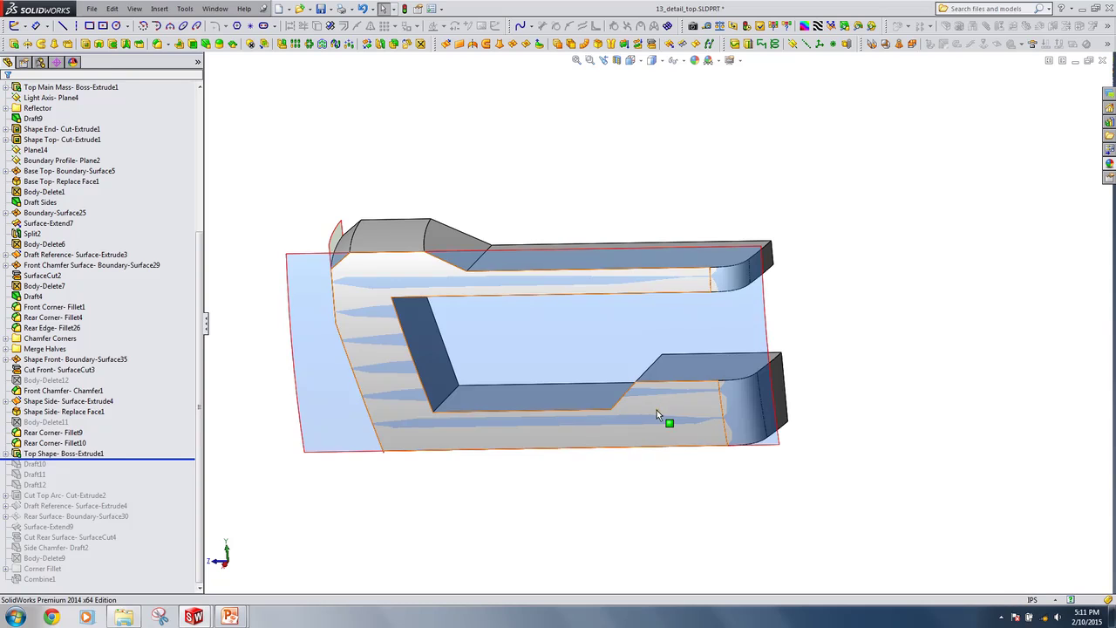
right_click(303, 314)
click(324, 295)
right_click(336, 233)
click(358, 217)
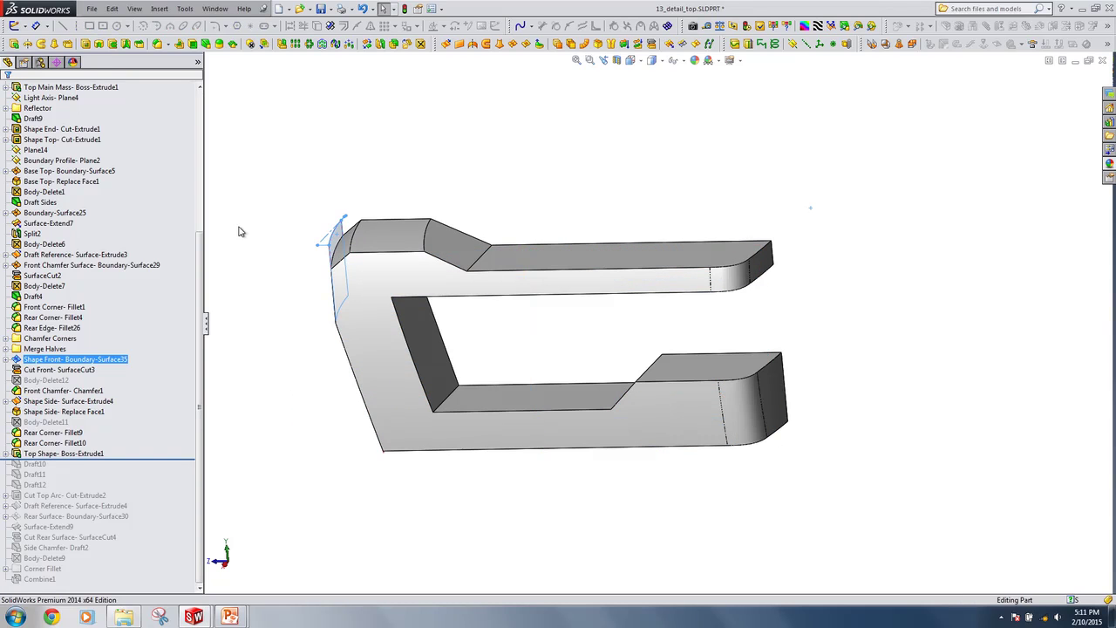
Show the Top Shape- Boss-Extrude1 body on the upper arm
right_click(78, 455)
click(84, 393)
click(309, 450)
middle_drag(703, 380, 733, 233)
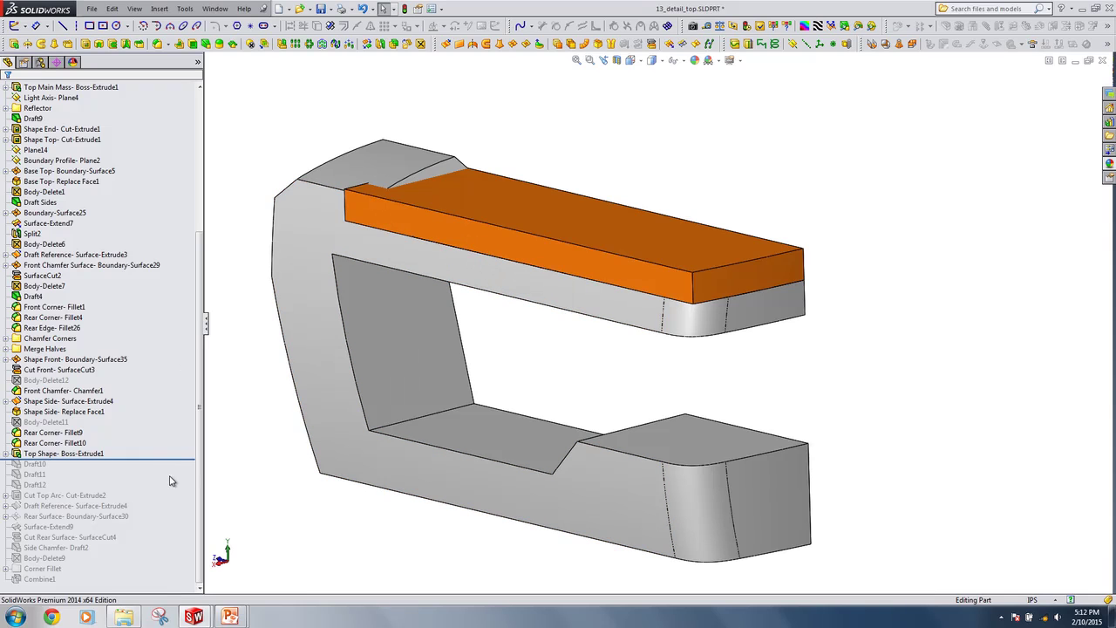
Roll the part forward through Draft10, Draft11, Draft12 and Cut Top Arc- Cut-Extrude2, and expand the cut to reveal its sketch
drag(147, 460, 148, 512)
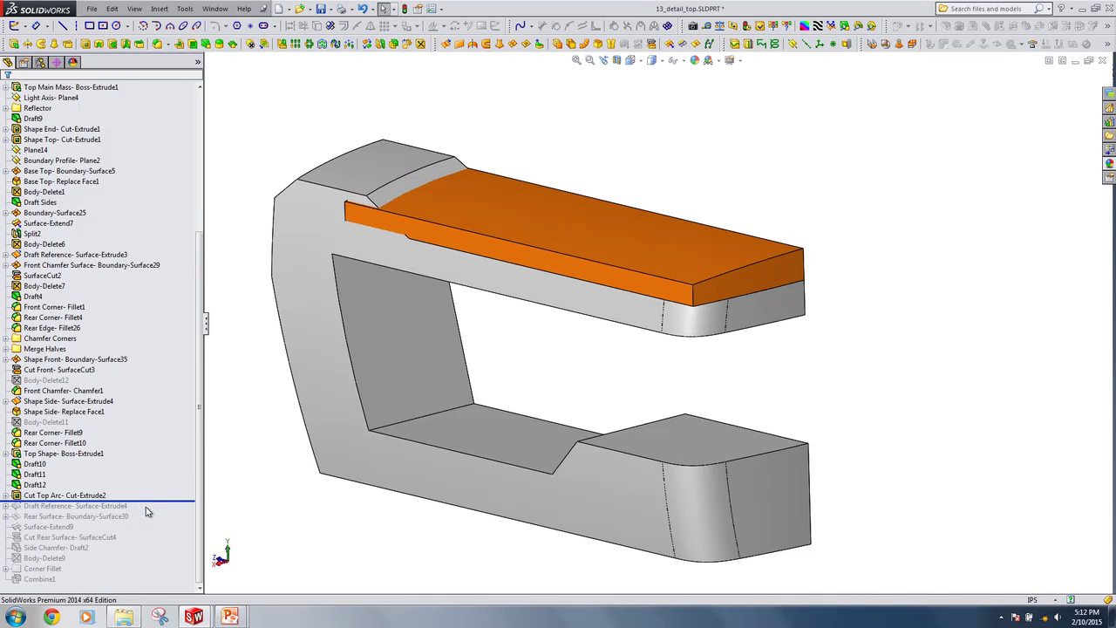
click(7, 495)
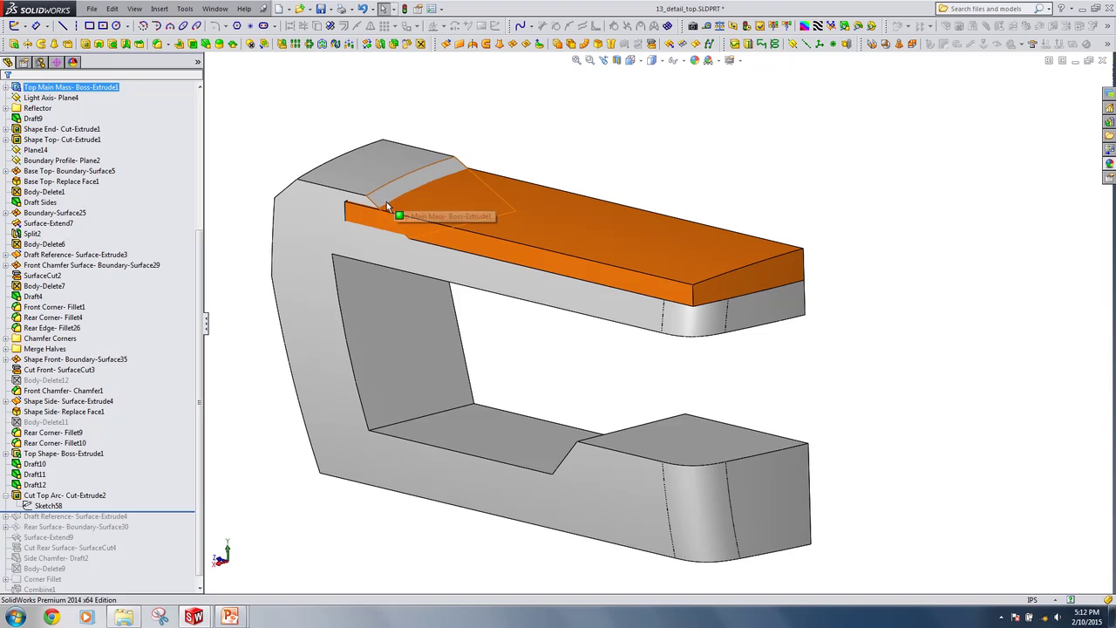
Roll the part forward step by step through Draft Reference- Surface-Extrude4 and Rear Surface- Boundary-Surface30 to include Body-Delete9
drag(144, 512, 140, 512)
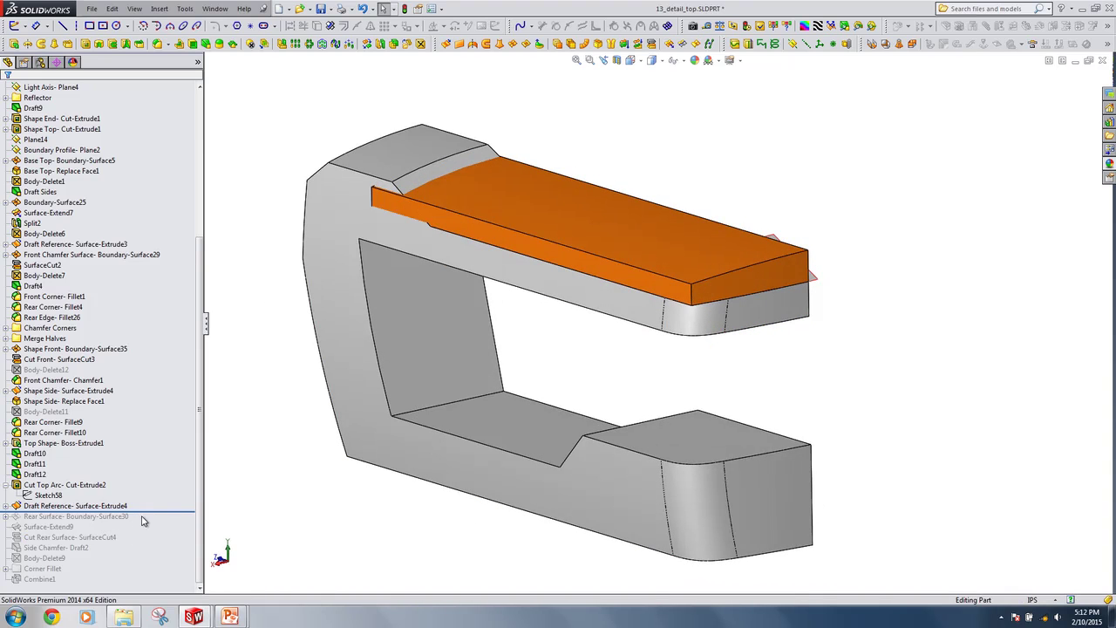
drag(148, 513, 144, 522)
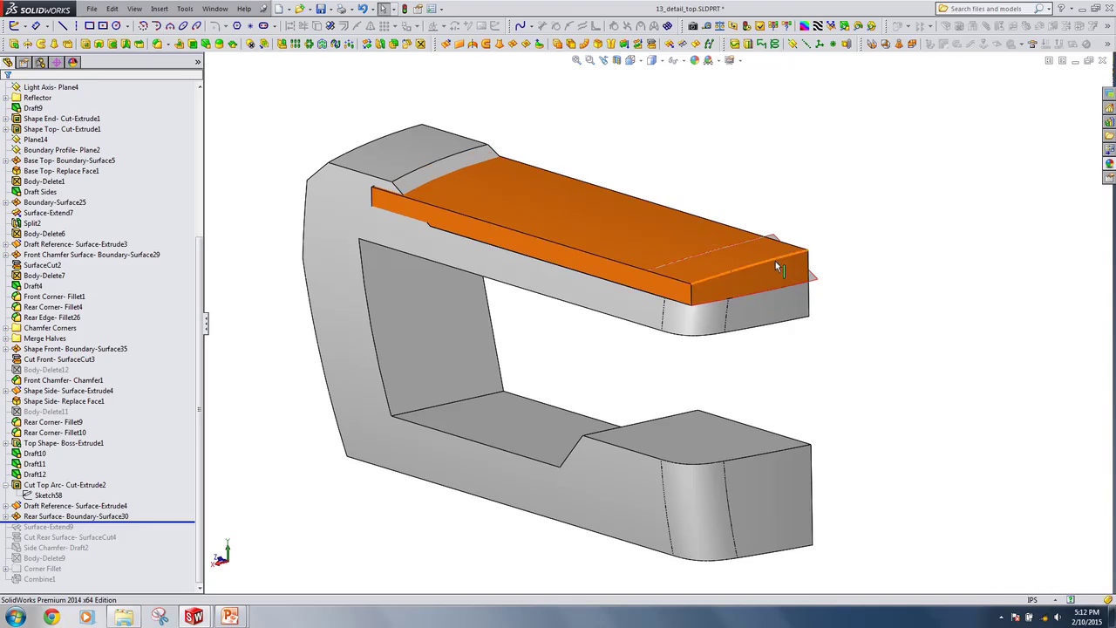
drag(124, 522, 122, 564)
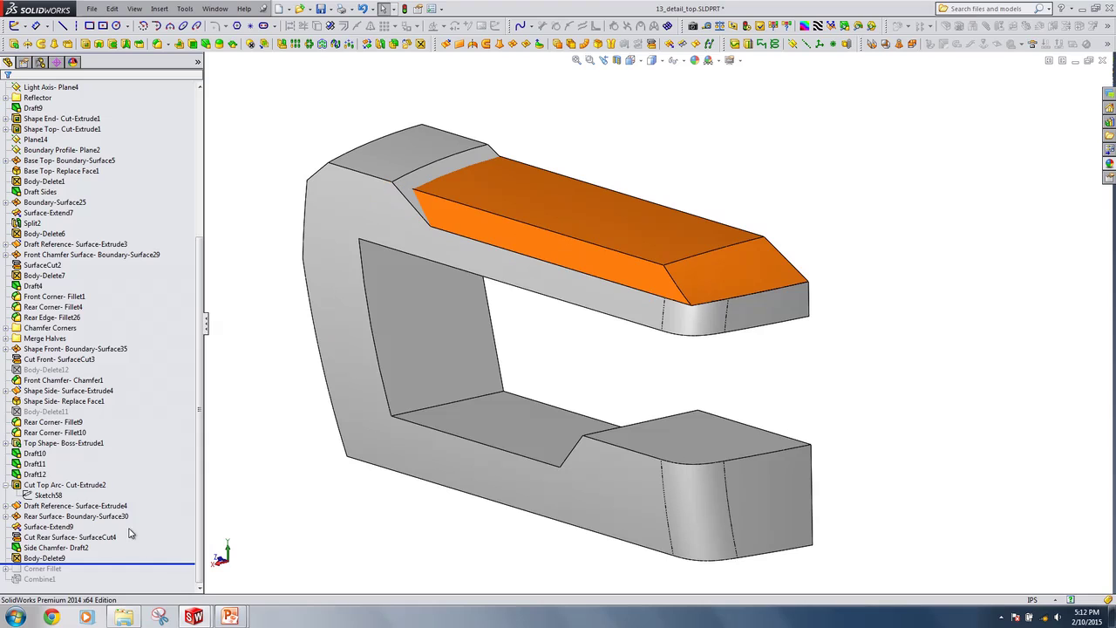
Roll the part forward to include the Corner Fillet folder, expand the folder, and include Combine1
drag(107, 565, 107, 573)
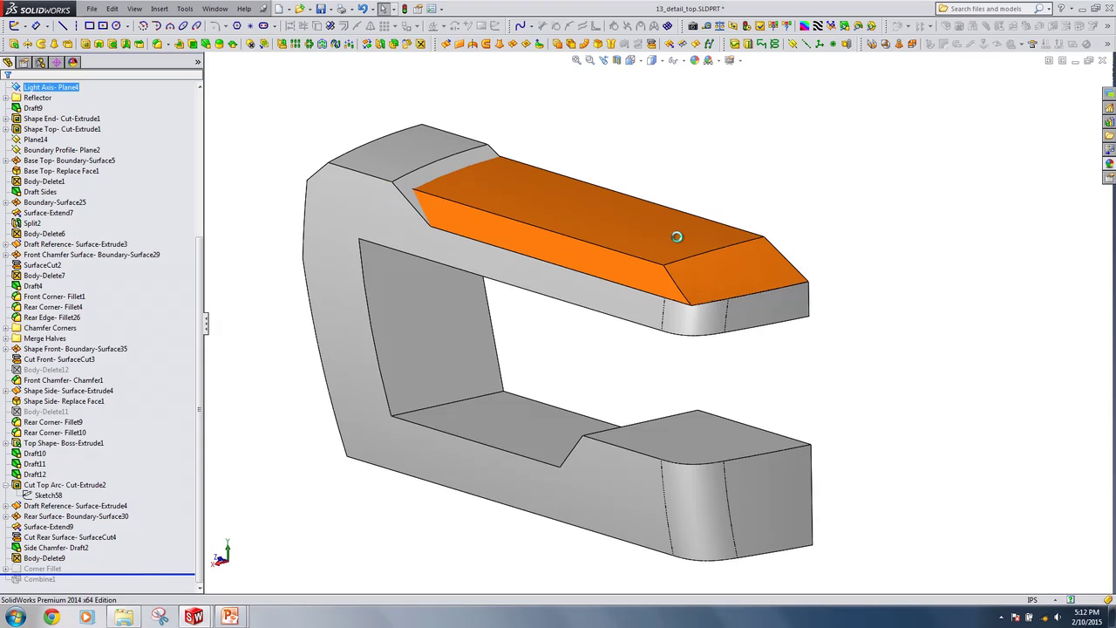
click(6, 569)
scroll(83, 525, down, 1)
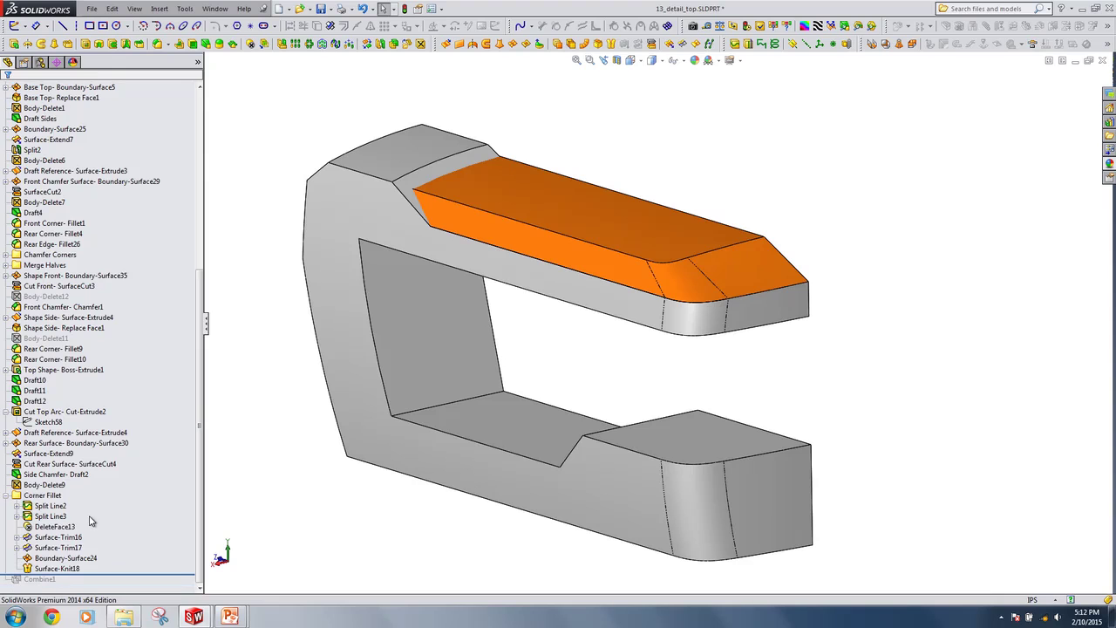
click(624, 342)
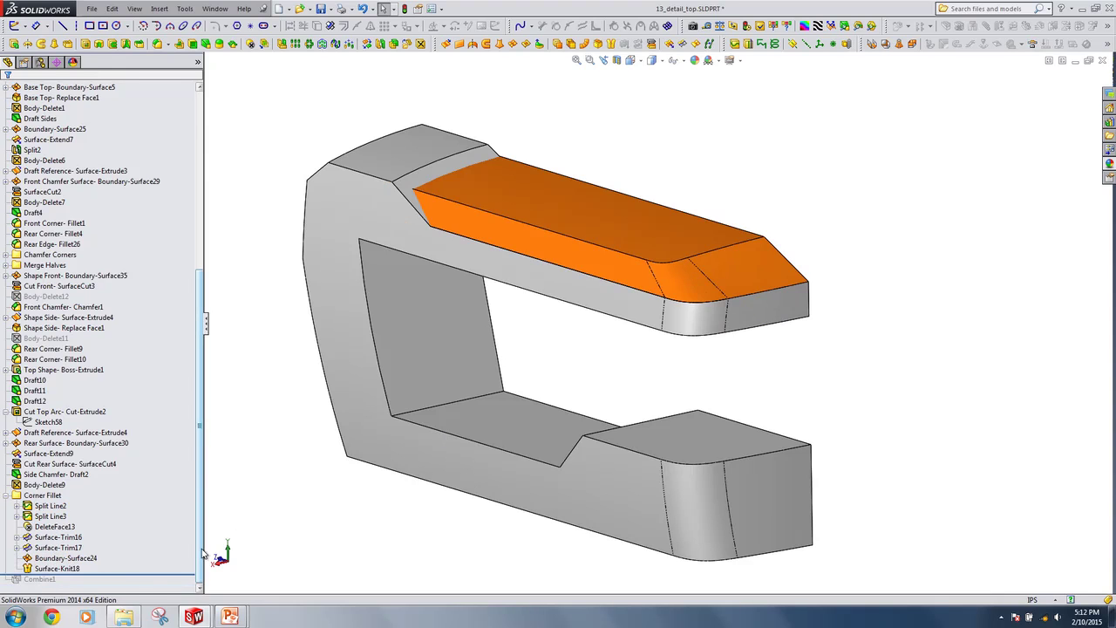
drag(91, 576, 90, 585)
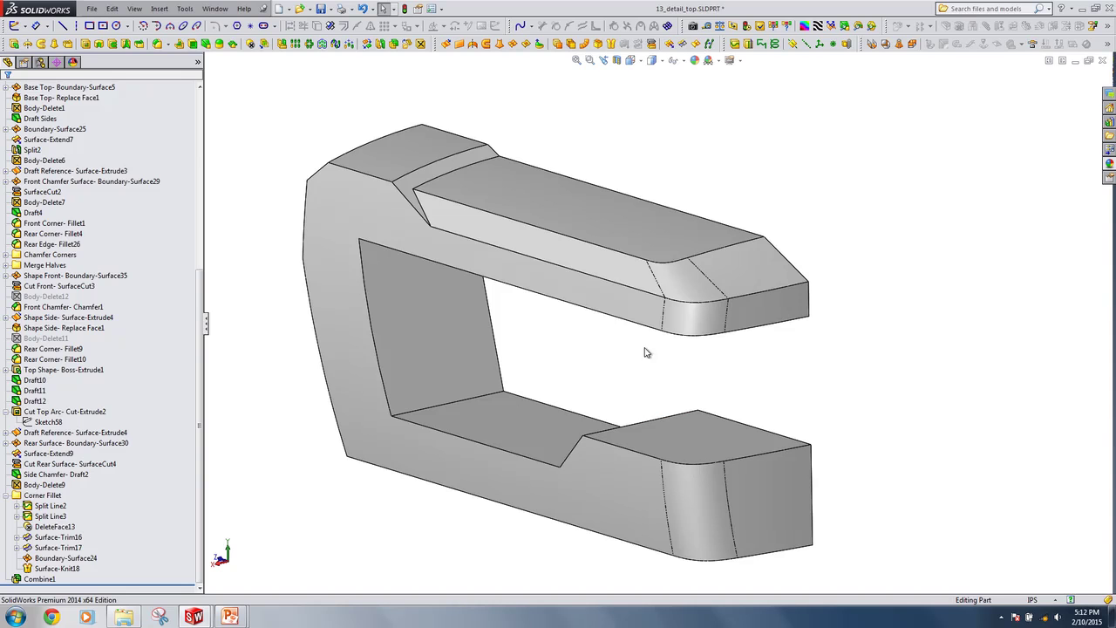
Switch to the PowerPoint slide show and advance past Detail The Top to the Prepare the Indent Area slide
key(alt+Tab)
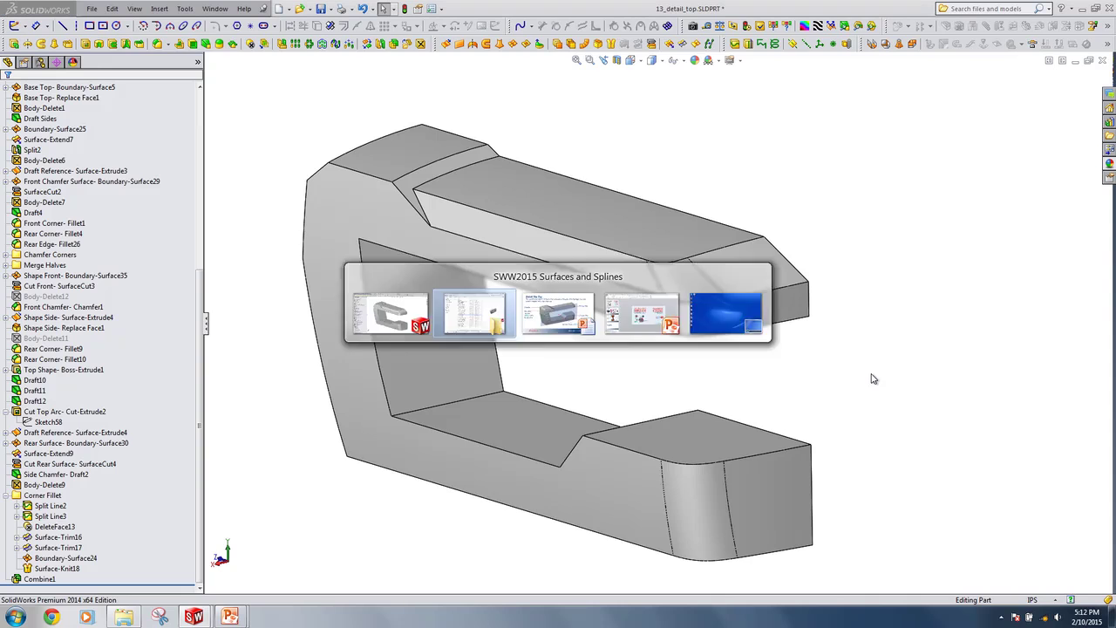
key(alt+Tab)
key(alt+Tab)
key(alt+Tab)
key(alt+Tab)
key(alt+Tab)
key(alt+Tab)
key(alt+Tab)
key(Right)
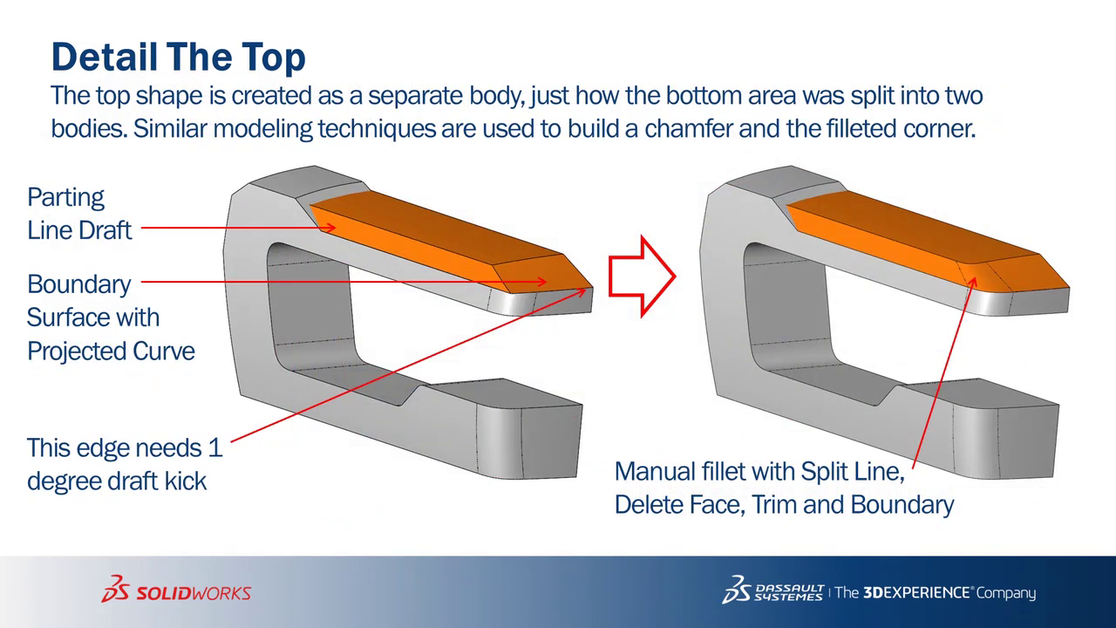
key(Right)
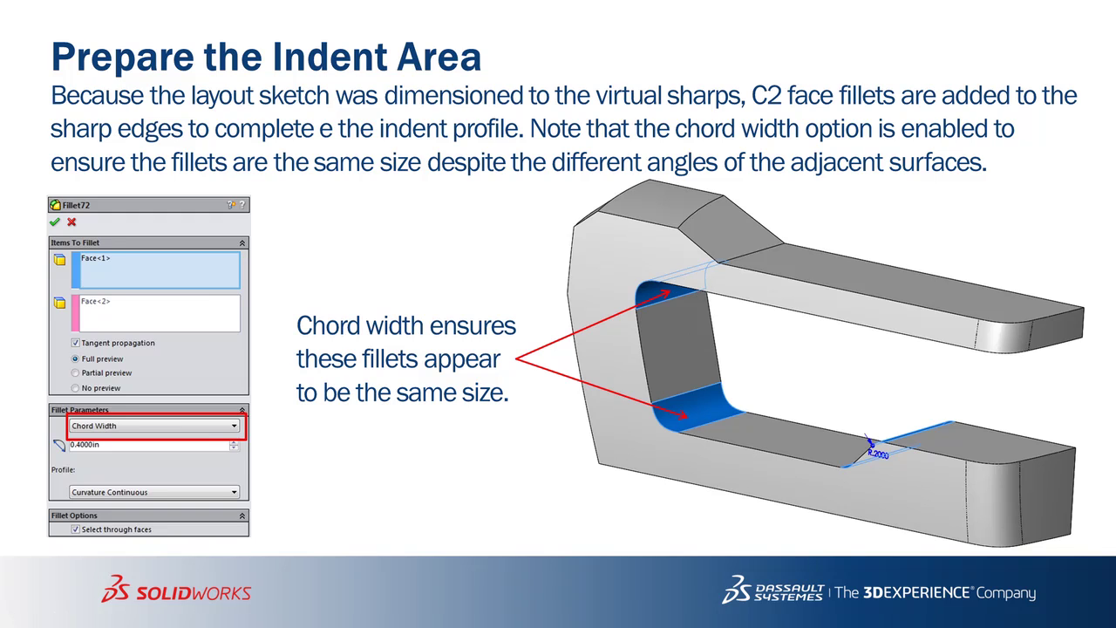
Exit the slide show and open 14_indent.SLDPRT from the SWW2015 Surfaces and Splines folder in SolidWorks
key(alt+Tab)
key(alt+Tab)
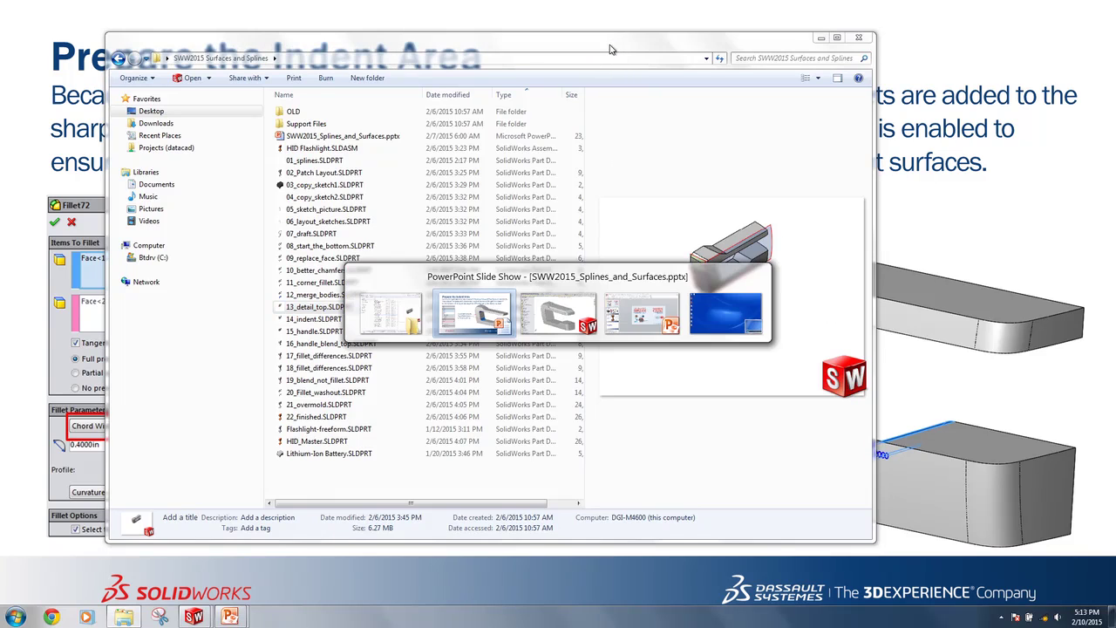
click(454, 315)
click(405, 315)
key(alt+Tab)
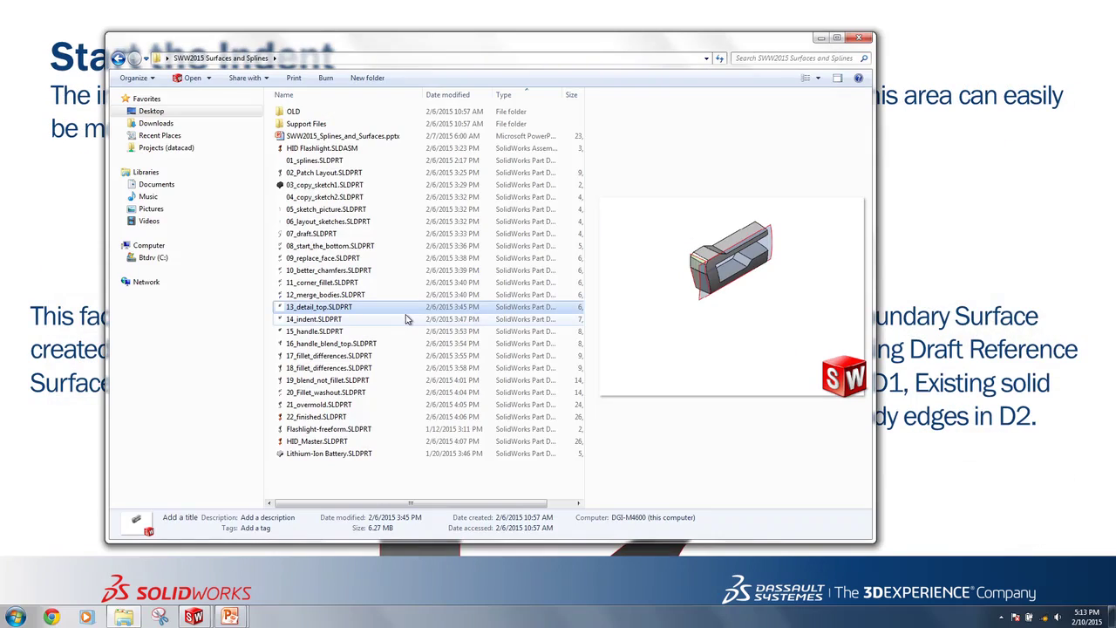
key(alt+Tab)
key(Escape)
key(alt+Tab)
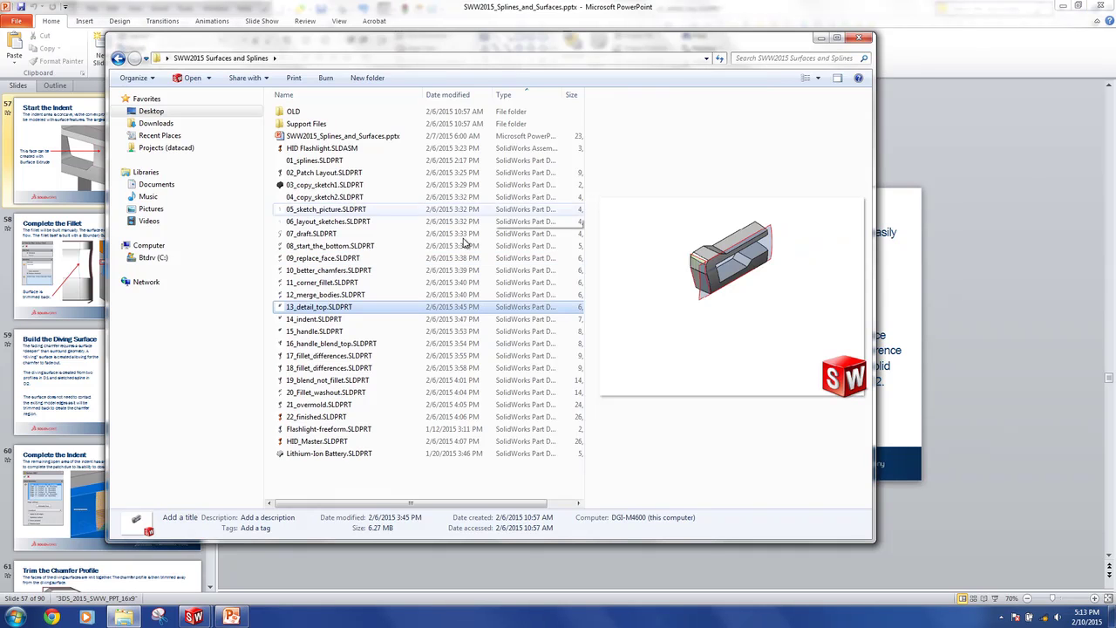
click(345, 321)
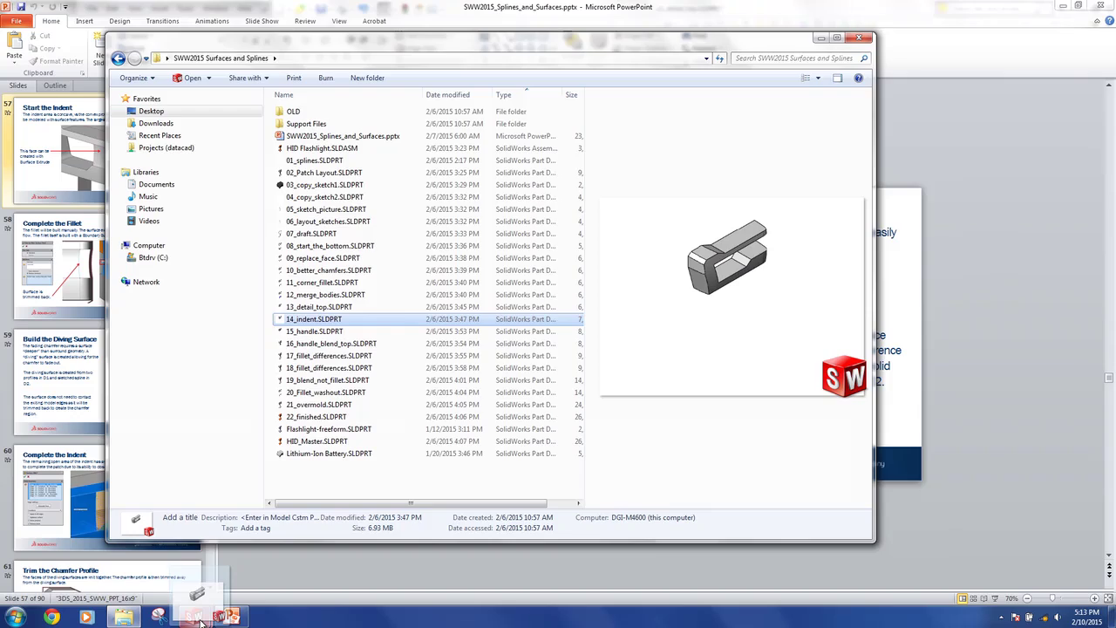
click(195, 617)
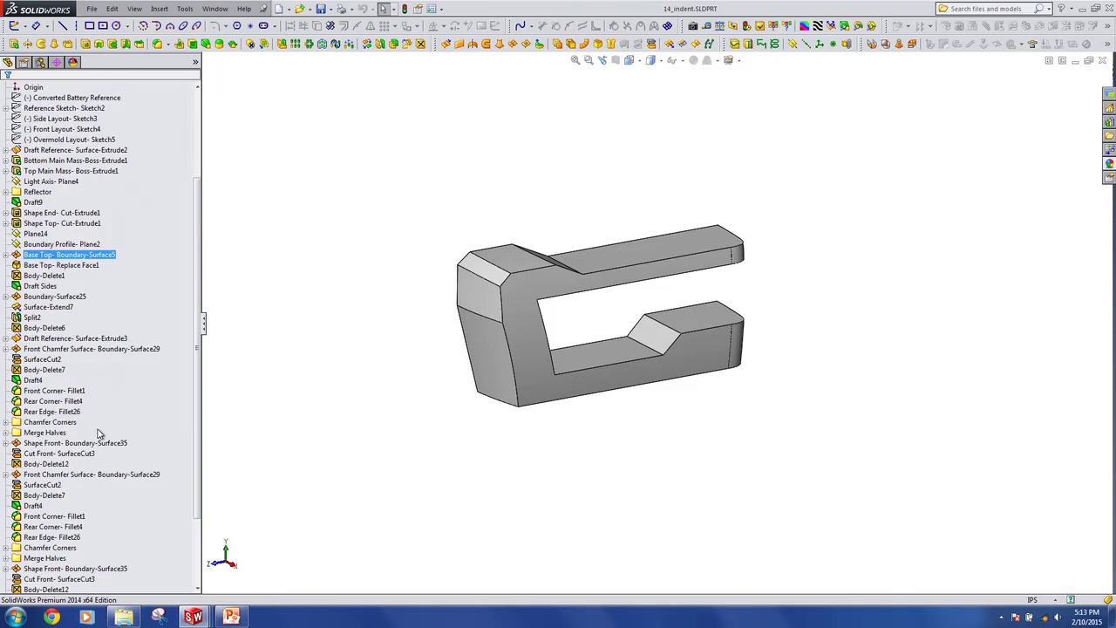
Roll the part forward to include the Indent folder, expand it, and roll back to just after Indent Midplane
drag(76, 438, 76, 449)
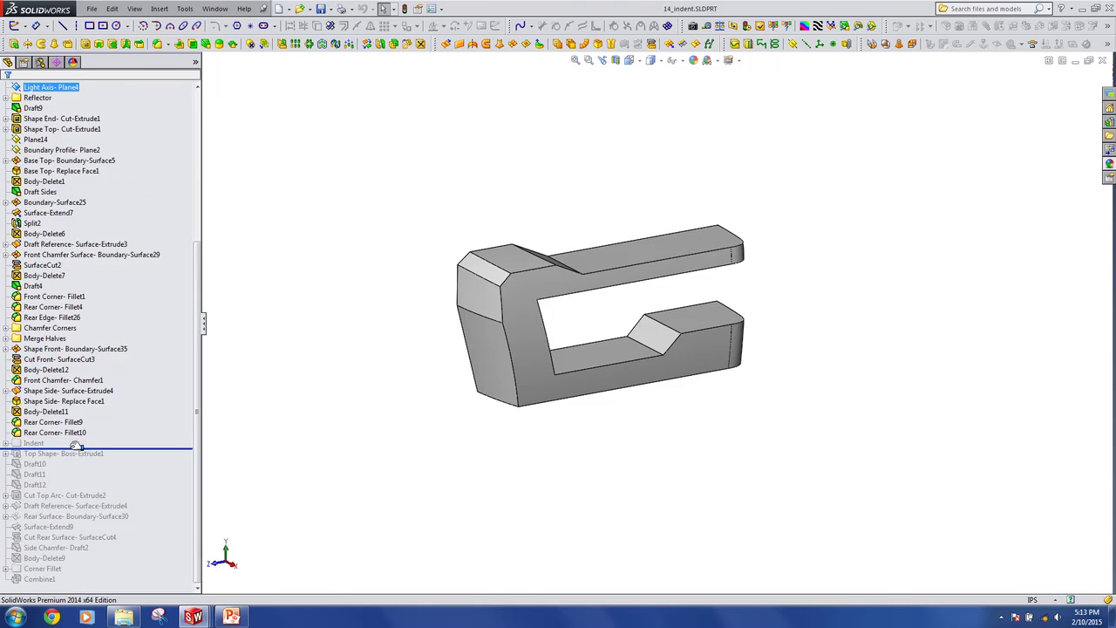
click(6, 444)
drag(132, 521, 167, 241)
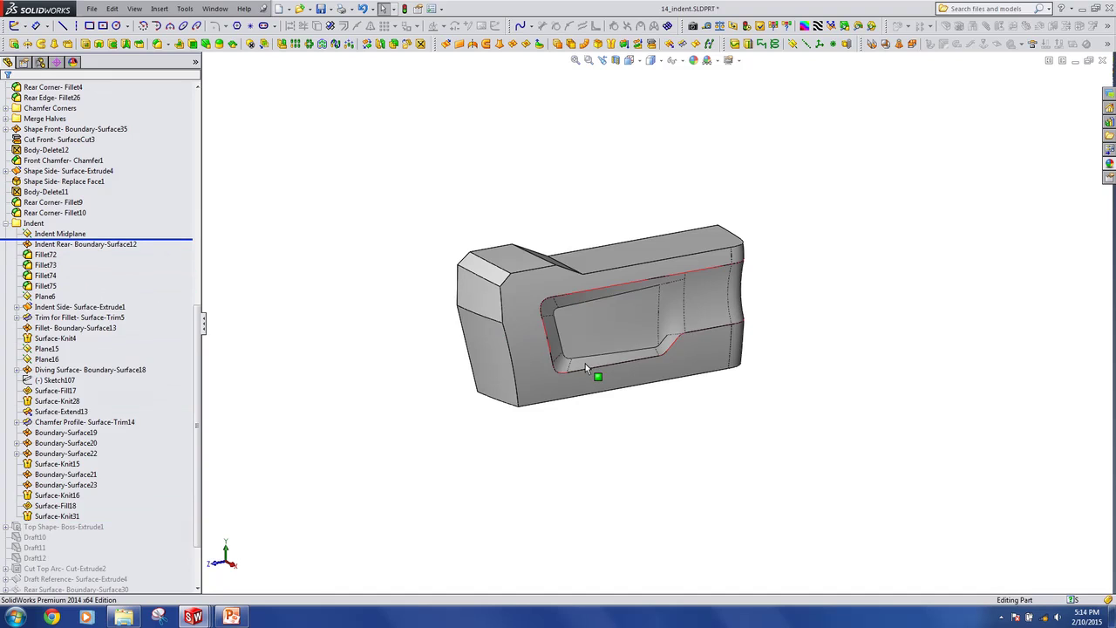
Review the two face references in the Indent Midplane plane's definition and close it unchanged
middle_drag(672, 367, 561, 297)
scroll(561, 297, down, 1)
click(74, 236)
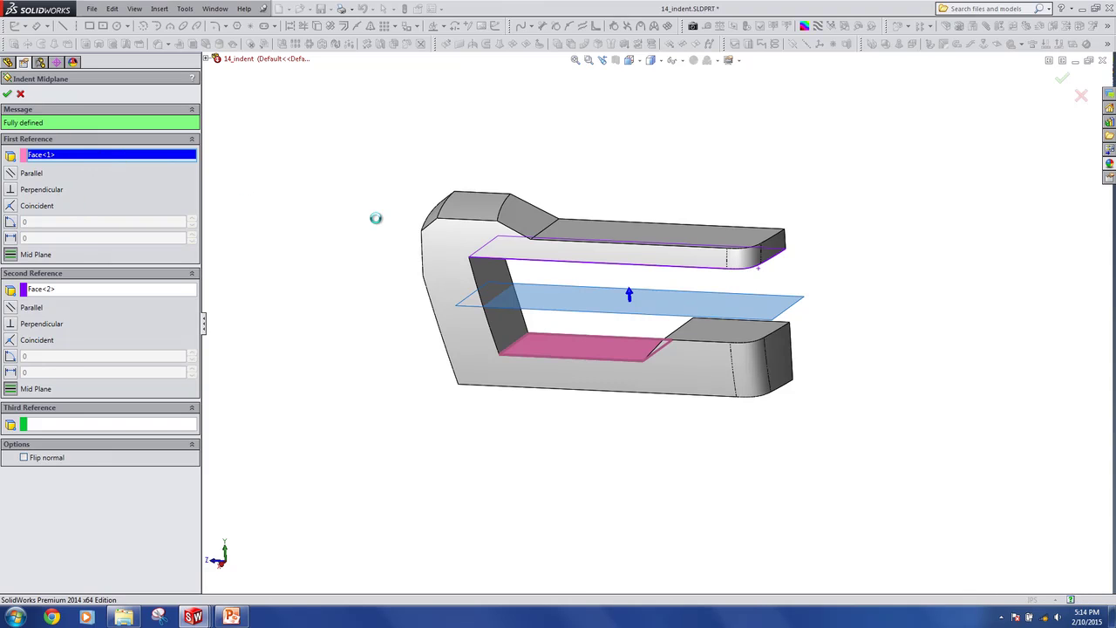
key(Return)
Roll the feature history forward past Indent Rear- Boundary-Surface12, then through the inner corner fillets to Indent Side- Surface-Extrude1
drag(154, 376, 154, 386)
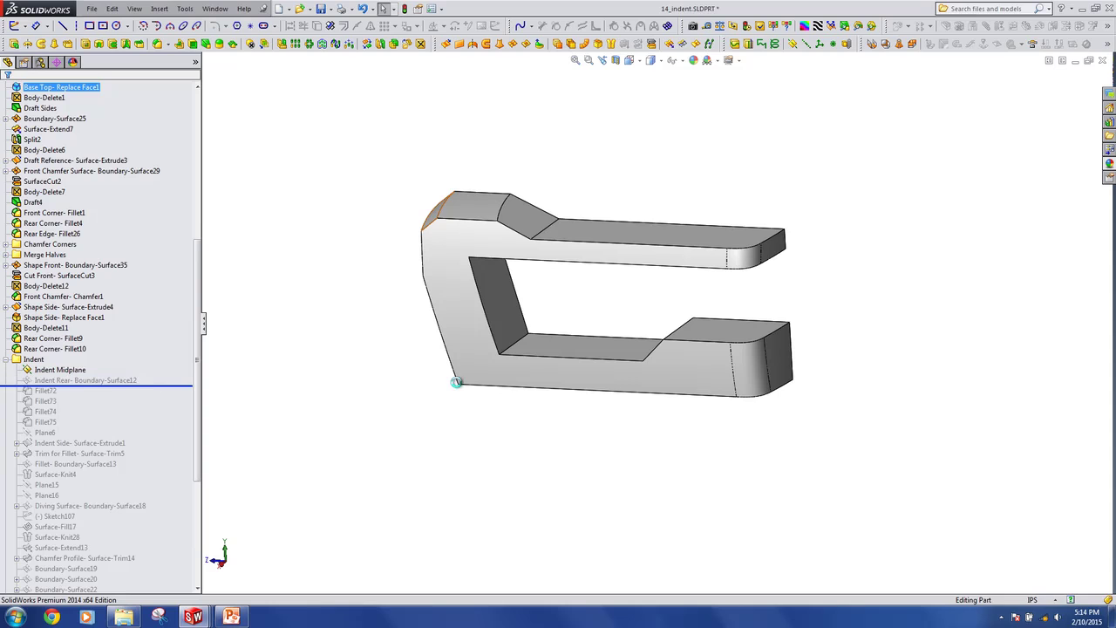
scroll(782, 303, down, 2)
middle_drag(779, 292, 755, 296)
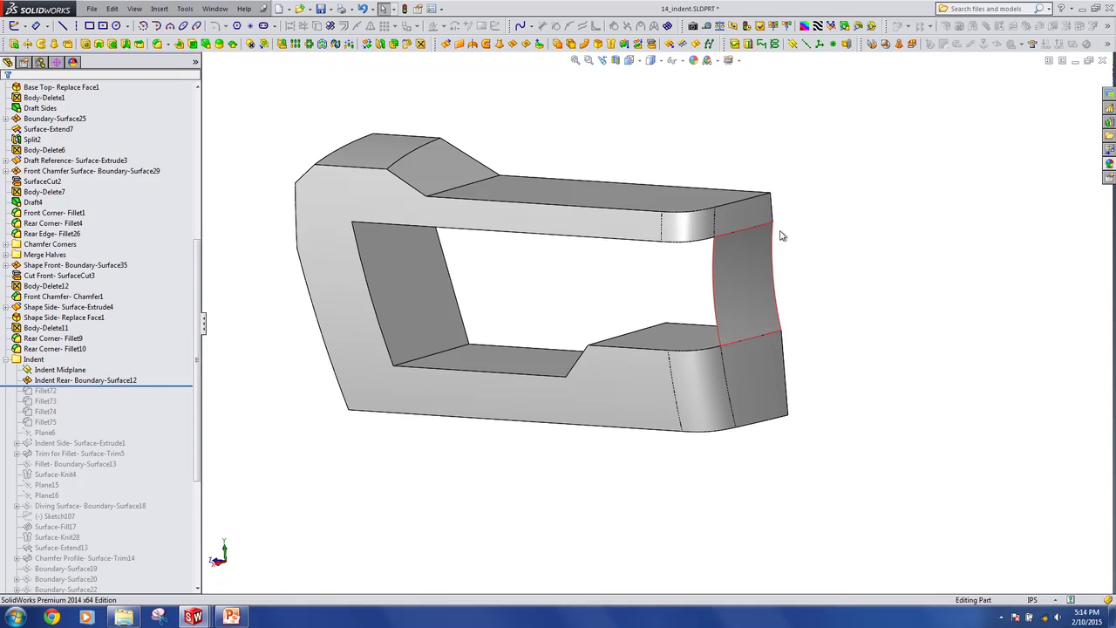
drag(83, 387, 136, 417)
scroll(122, 436, down, 1)
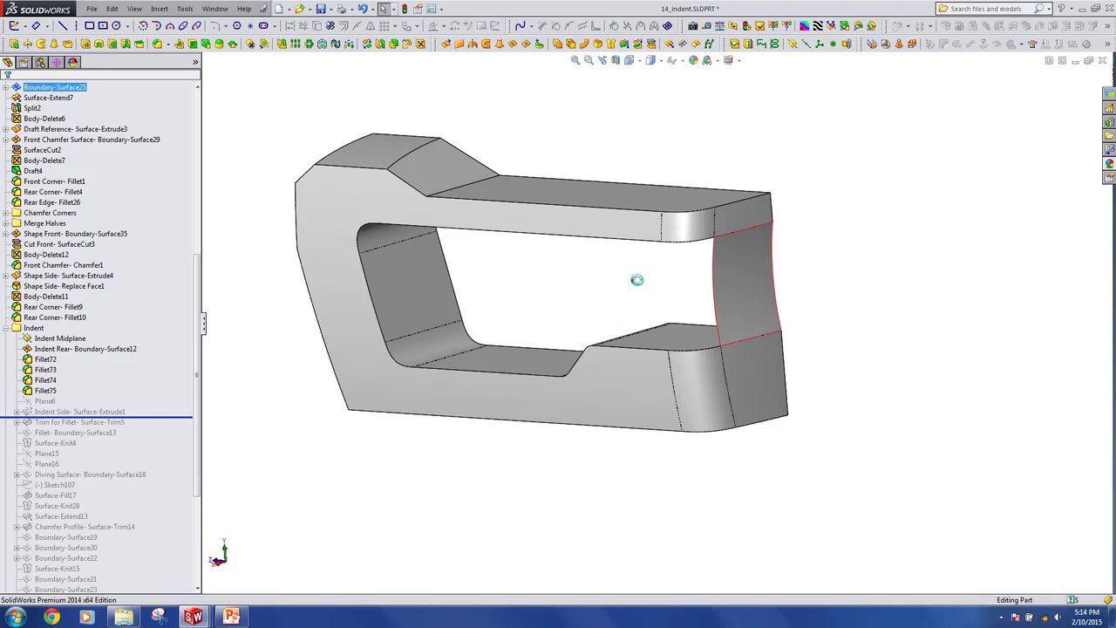
Roll the feature history forward past Trim for Fillet- Surface-Trim5 and inspect the trimmed side surface at the rear corner
drag(144, 417, 147, 428)
click(670, 393)
middle_drag(671, 394, 638, 269)
scroll(720, 348, down, 3)
middle_click(672, 350)
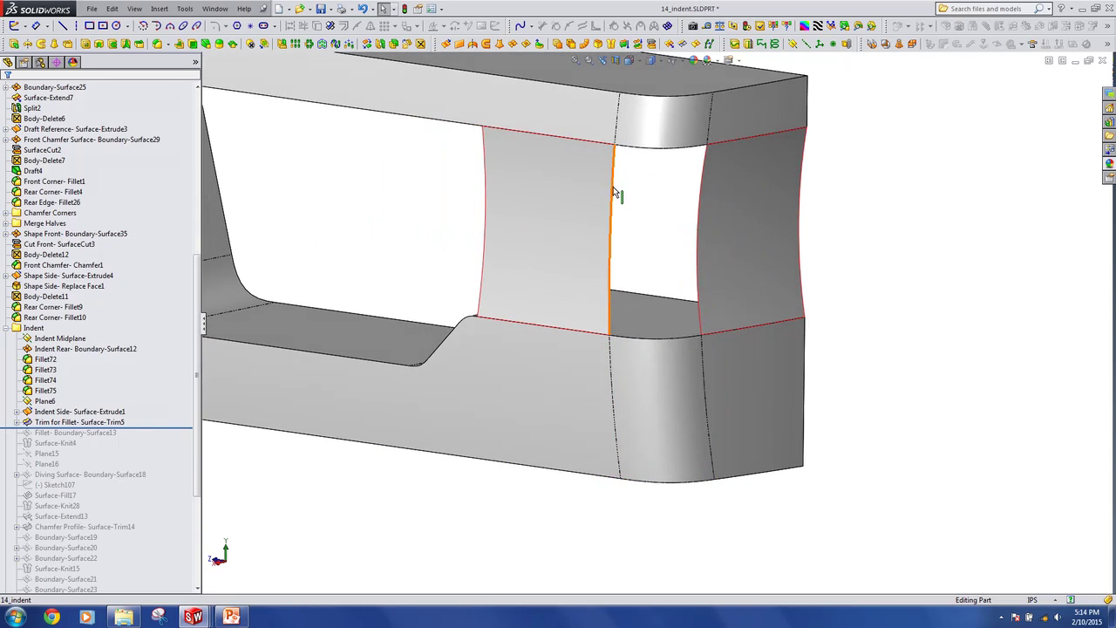
middle_drag(612, 189, 212, 414)
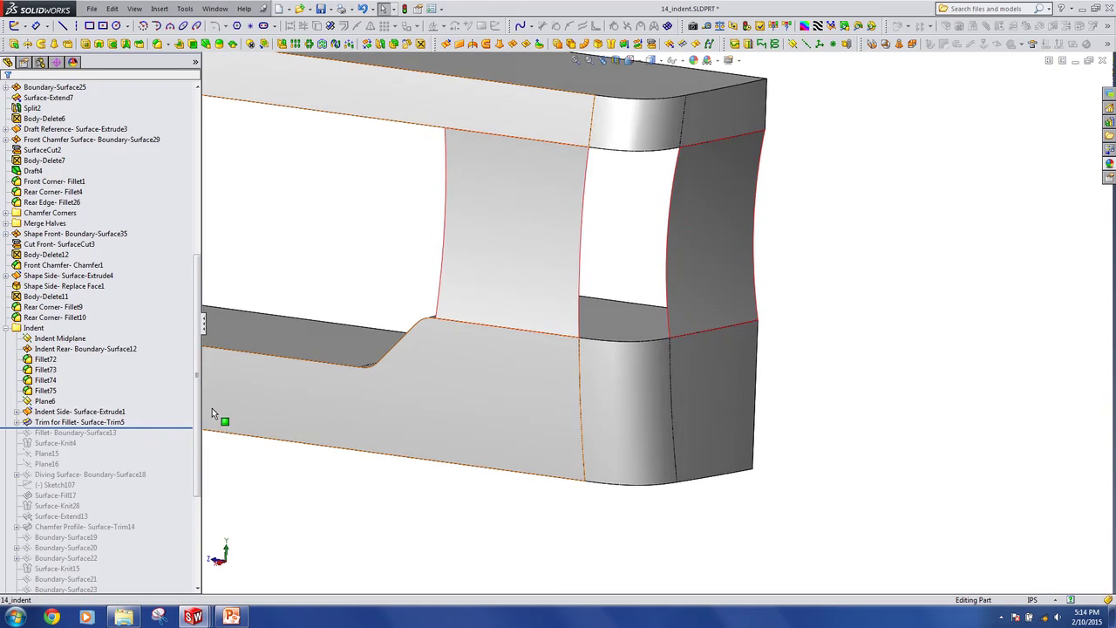
Roll the feature history forward past Fillet- Boundary-Surface13 and on through Diving Surface- Boundary-Surface18
drag(142, 427, 142, 438)
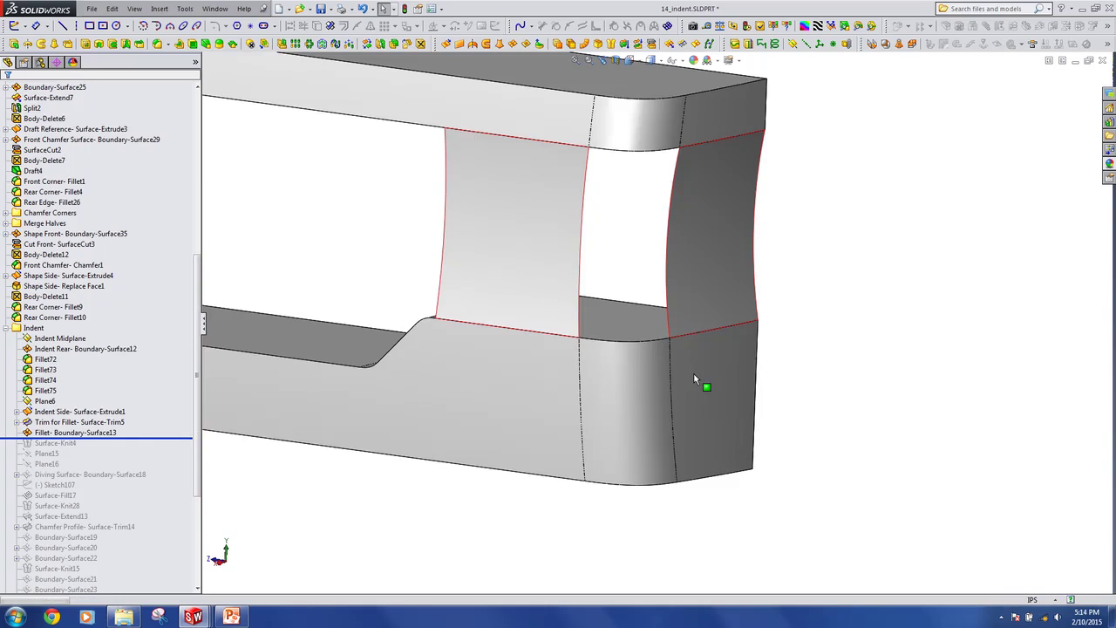
key(z)
key(z)
key(z)
key(z)
scroll(166, 384, down, 2)
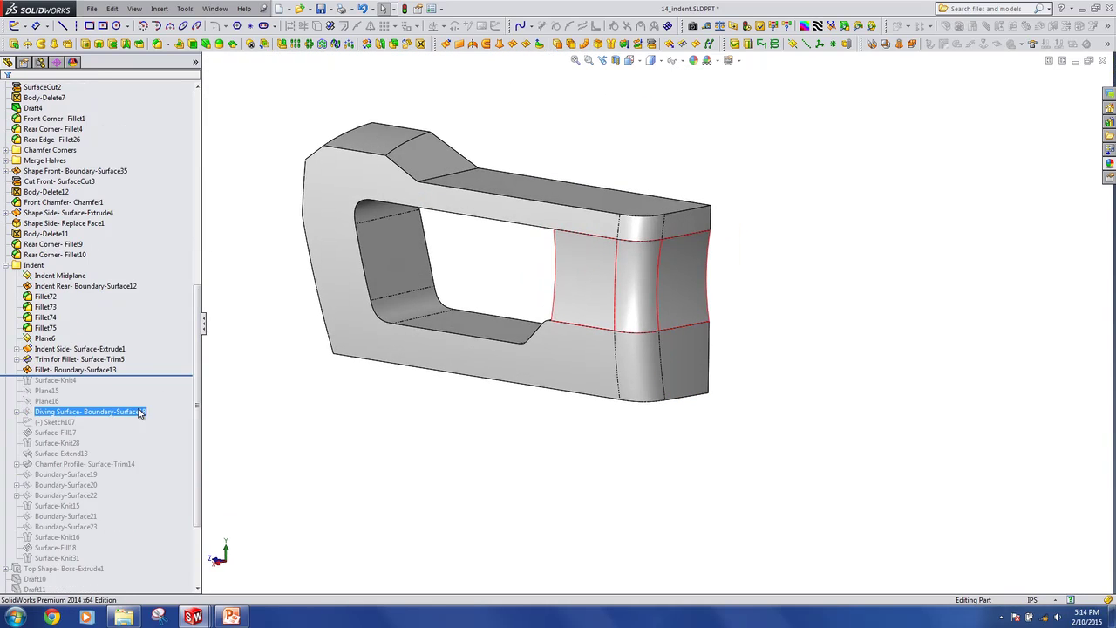
drag(127, 401, 125, 417)
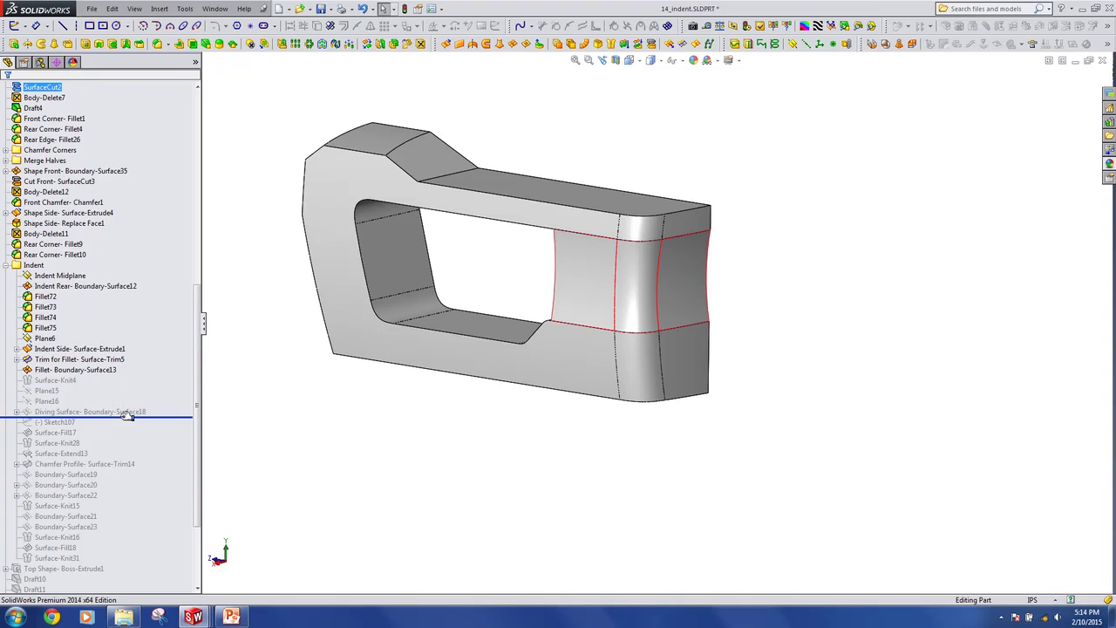
scroll(524, 315, down, 3)
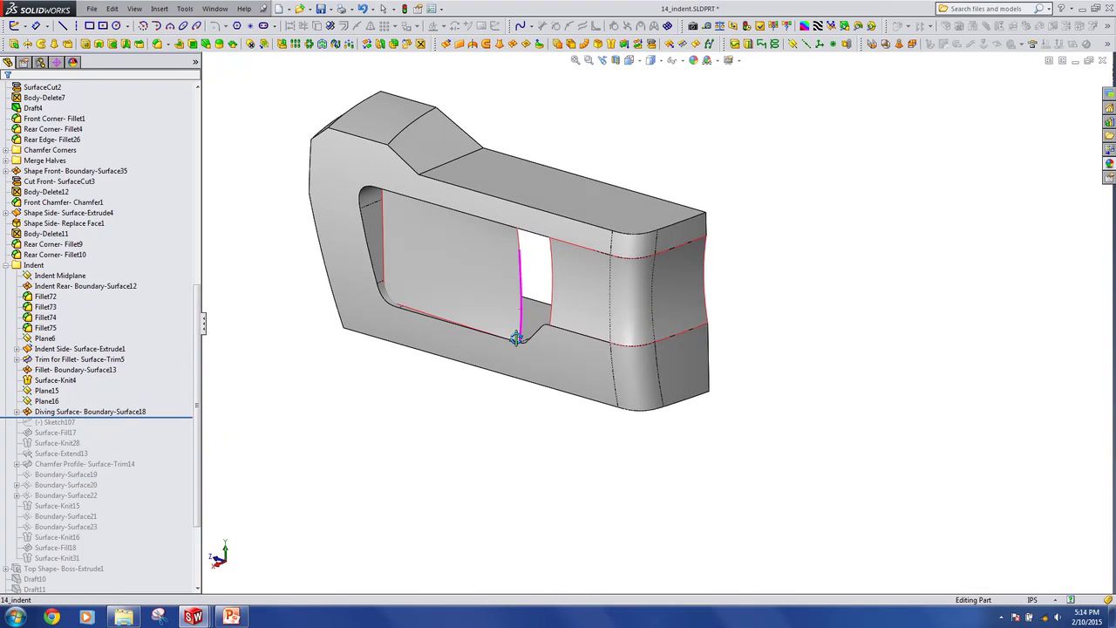
Open Sketch55 of the Diving Surface to examine its curve and curvature comb, and exit without changes
click(17, 413)
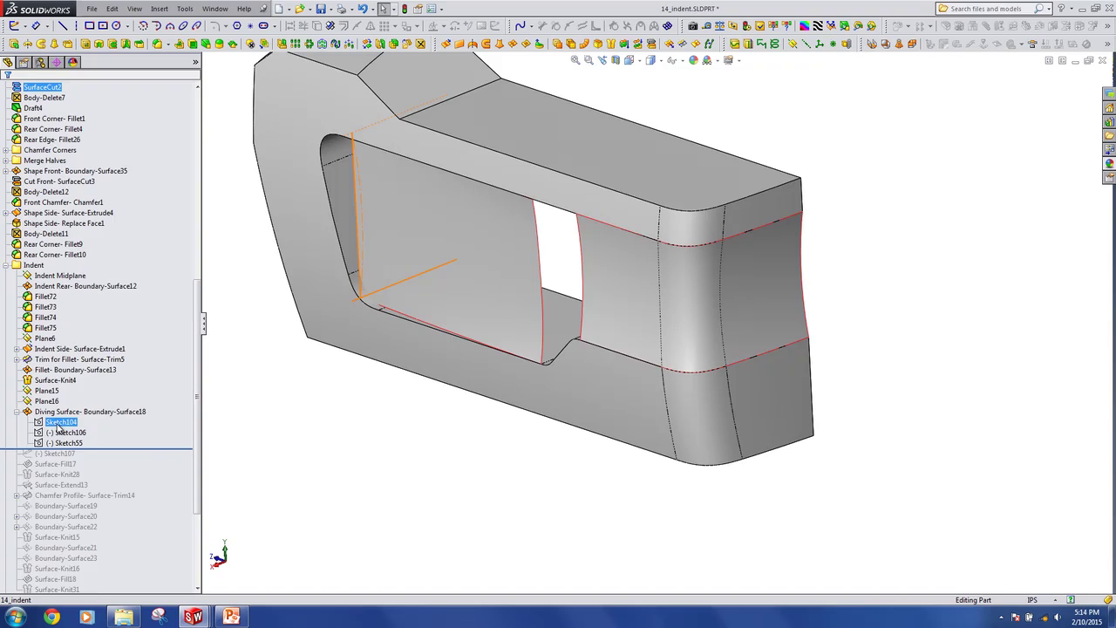
click(61, 443)
click(68, 407)
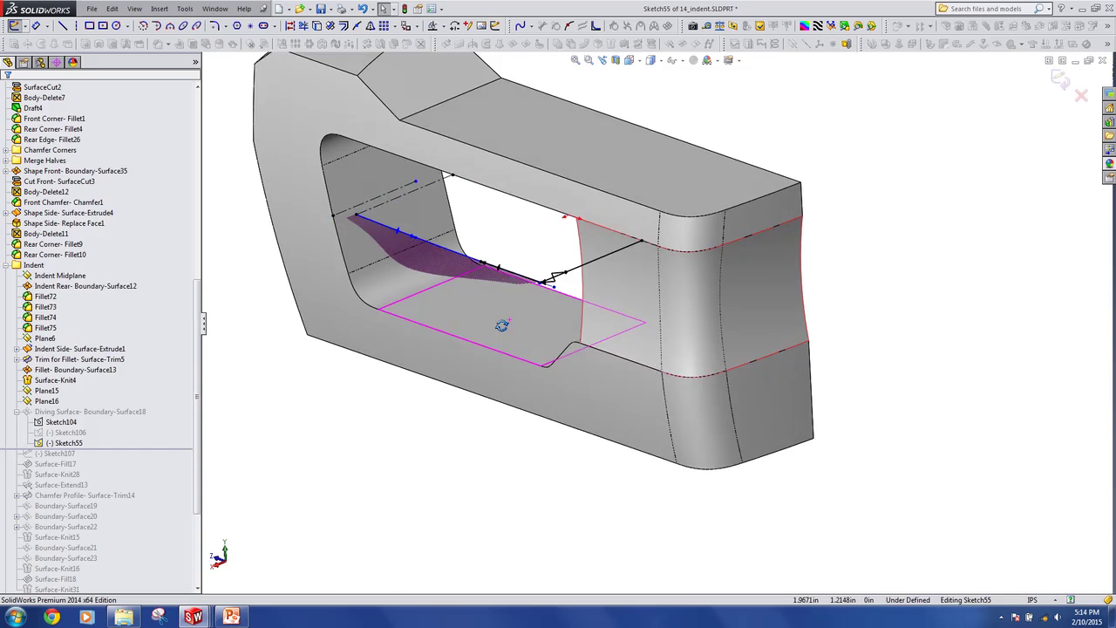
middle_drag(502, 326, 509, 313)
scroll(509, 313, down, 1)
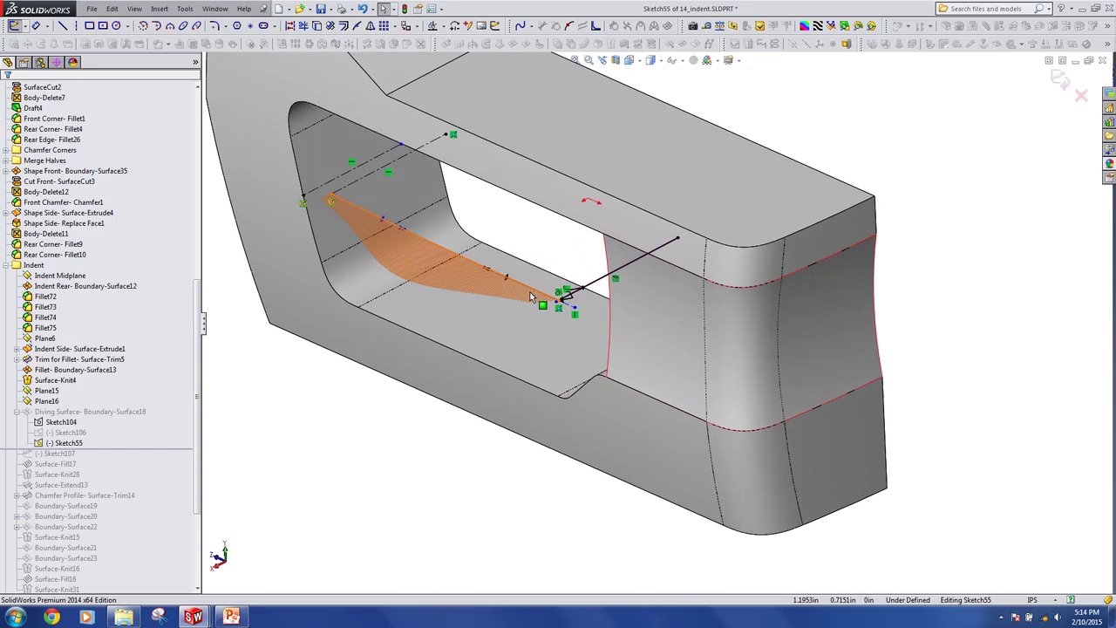
click(333, 196)
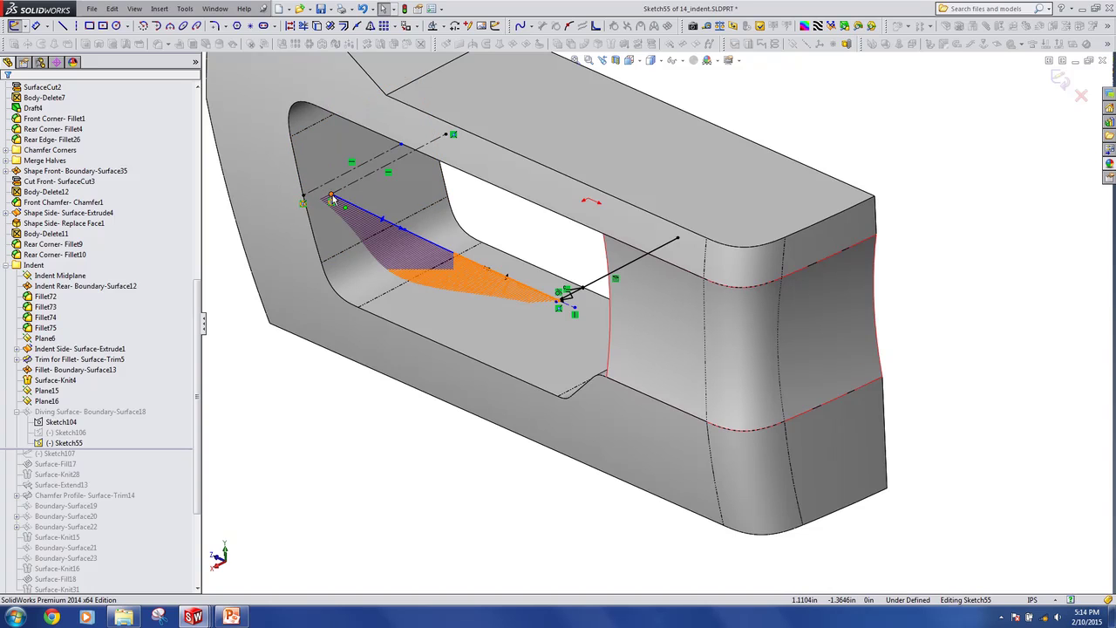
click(1081, 94)
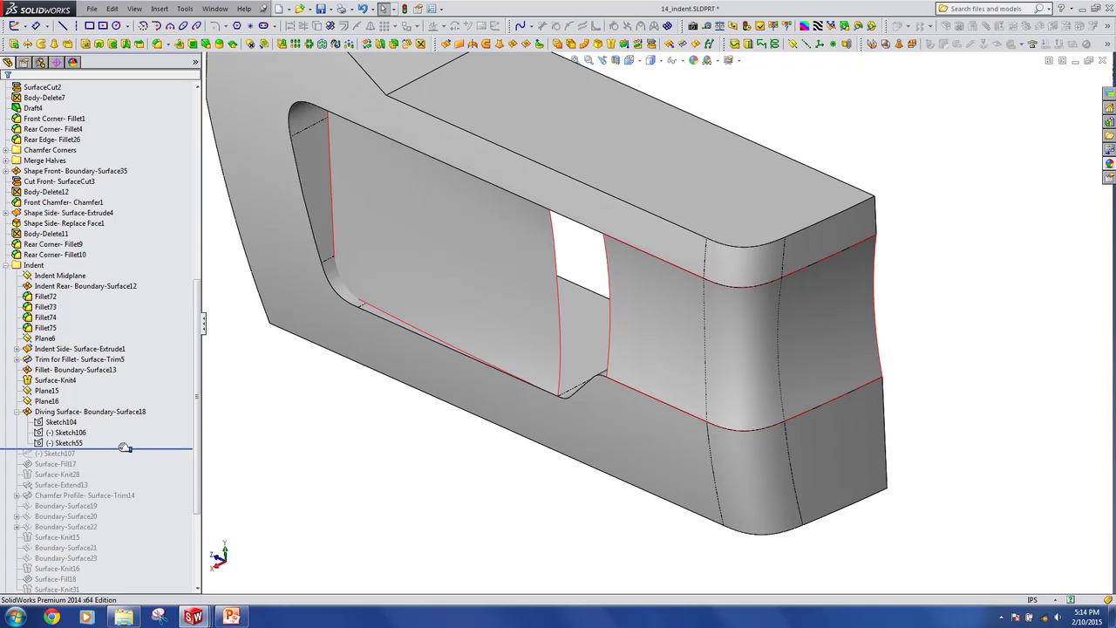
Roll the feature history forward past Sketch107 and Surface-Fill17 to patch the gap between the indent surfaces
middle_drag(438, 342, 583, 292)
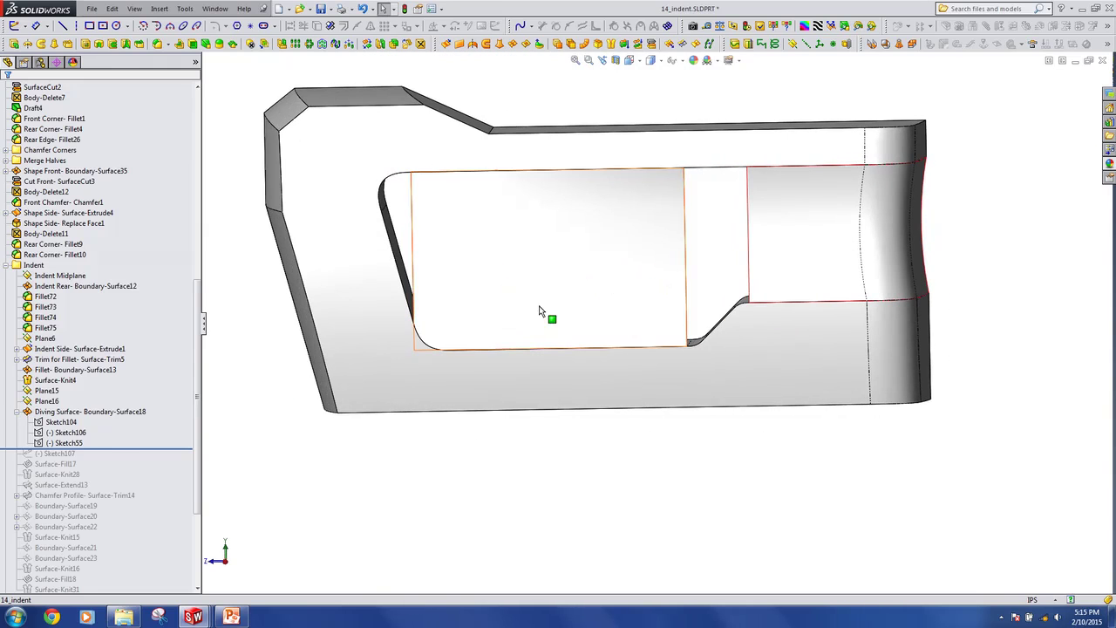
drag(104, 450, 105, 469)
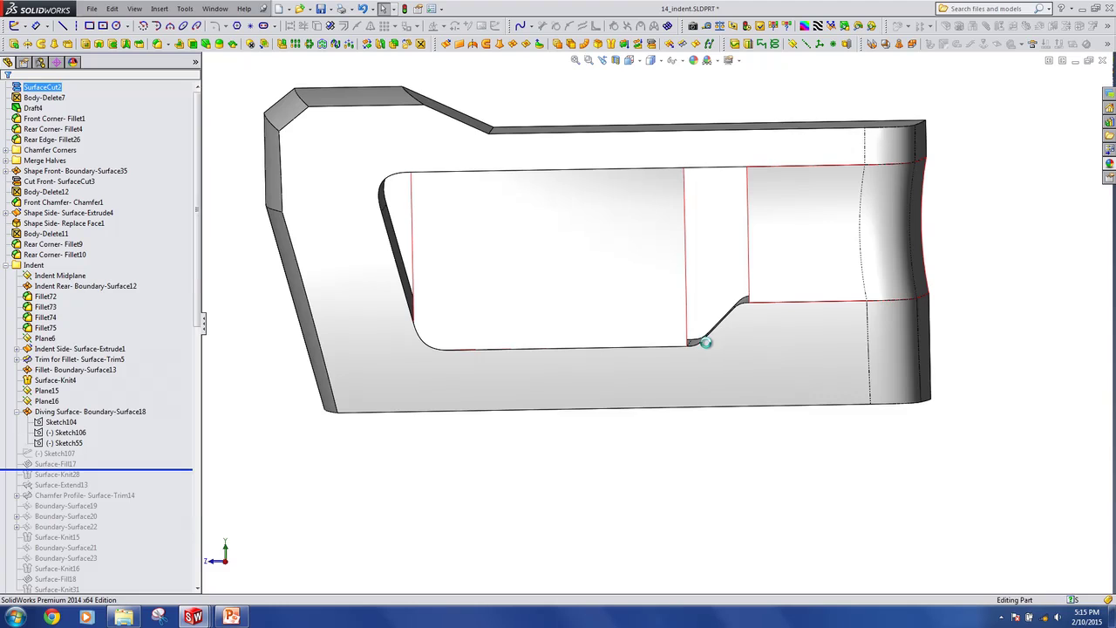
mouse_move(710, 343)
middle_down()
mouse_move(738, 362)
mouse_move(750, 352)
middle_up()
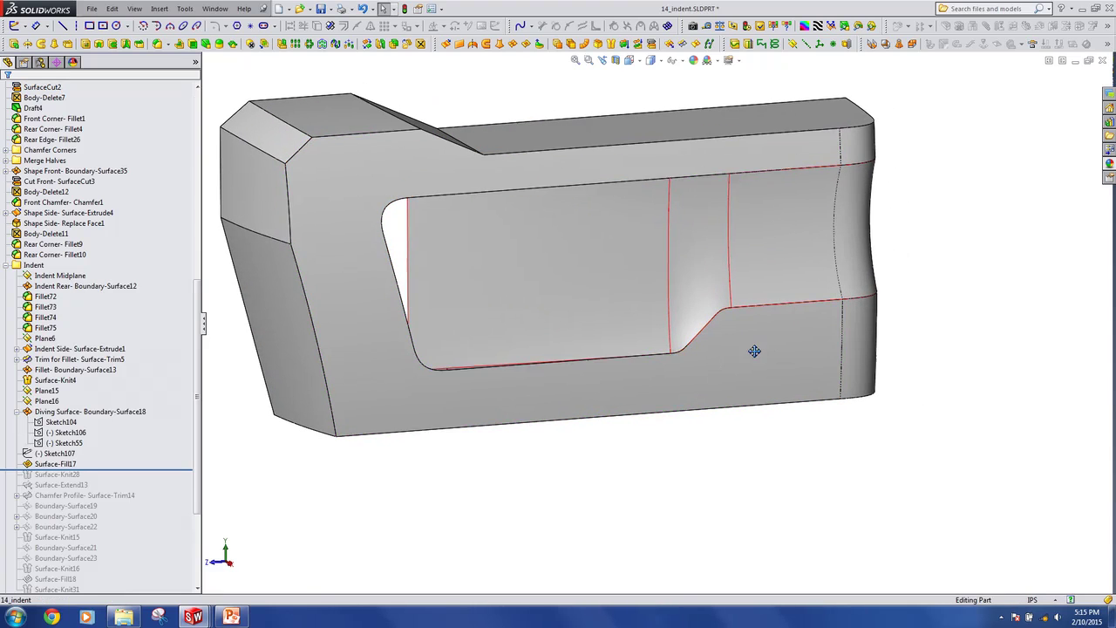
Open the Surface-Fill17 definition to review its patch boundary edges and preview mesh, and cancel it unchanged
click(698, 271)
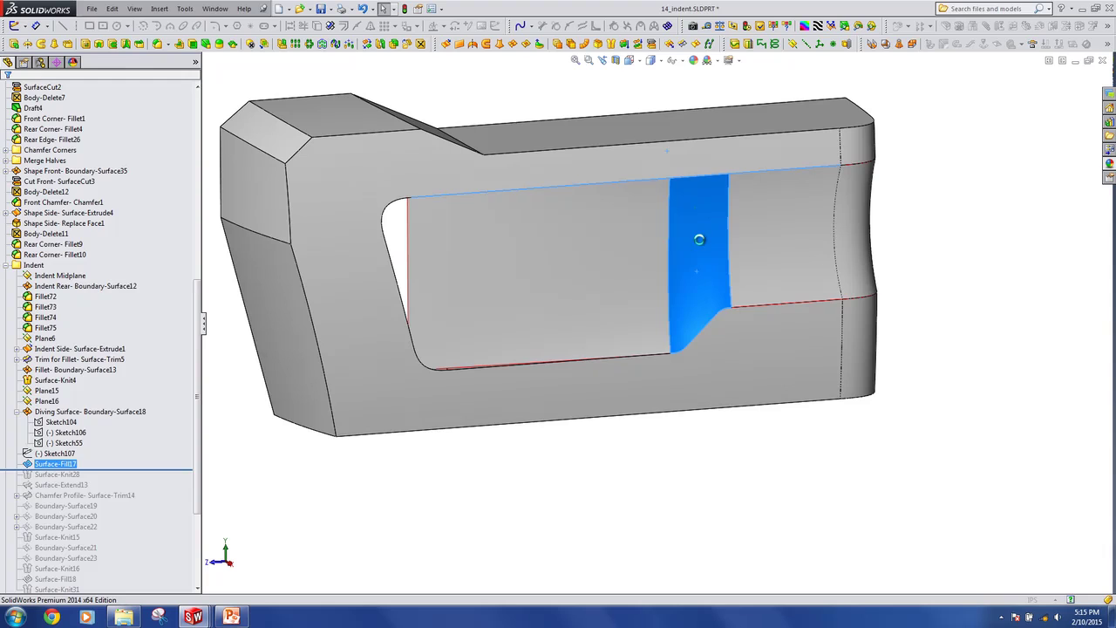
middle_drag(709, 278, 722, 322)
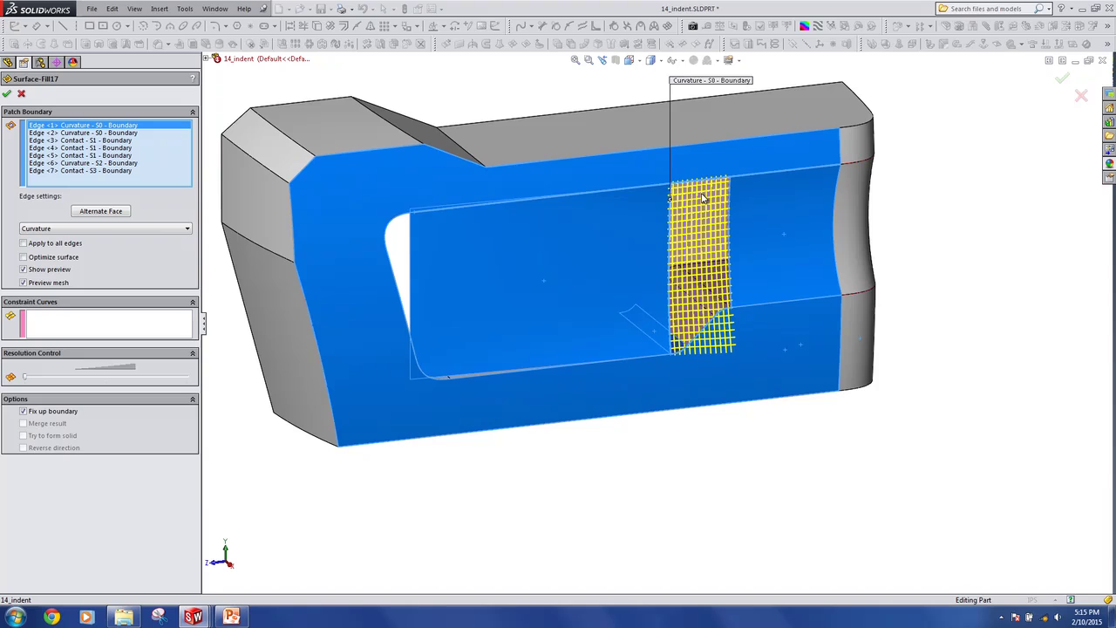
scroll(731, 232, down, 2)
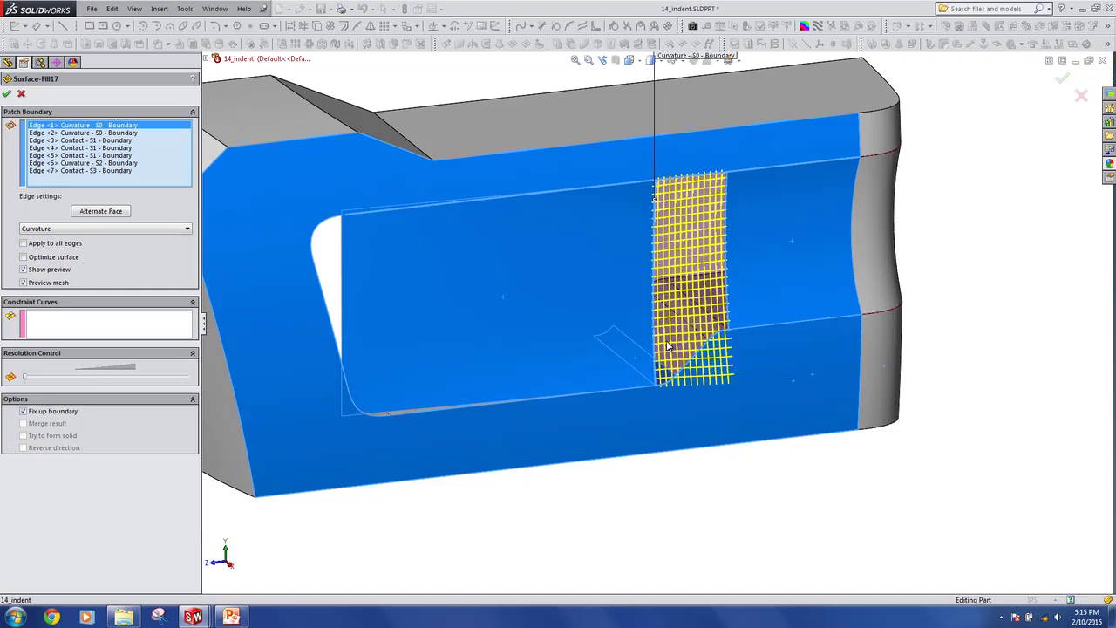
scroll(718, 375, up, 2)
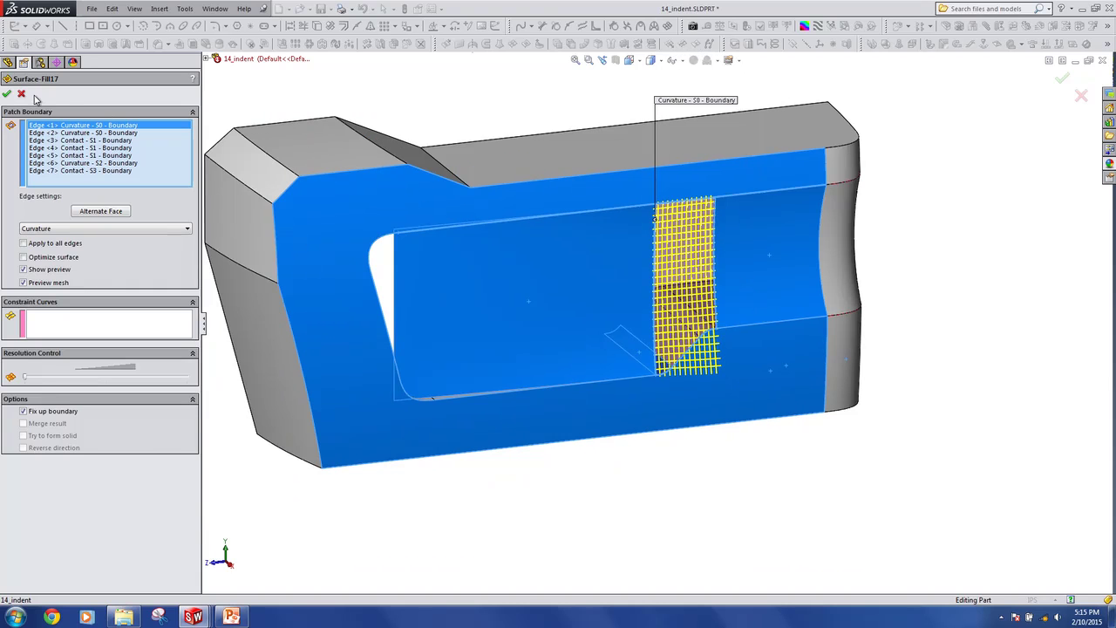
click(22, 93)
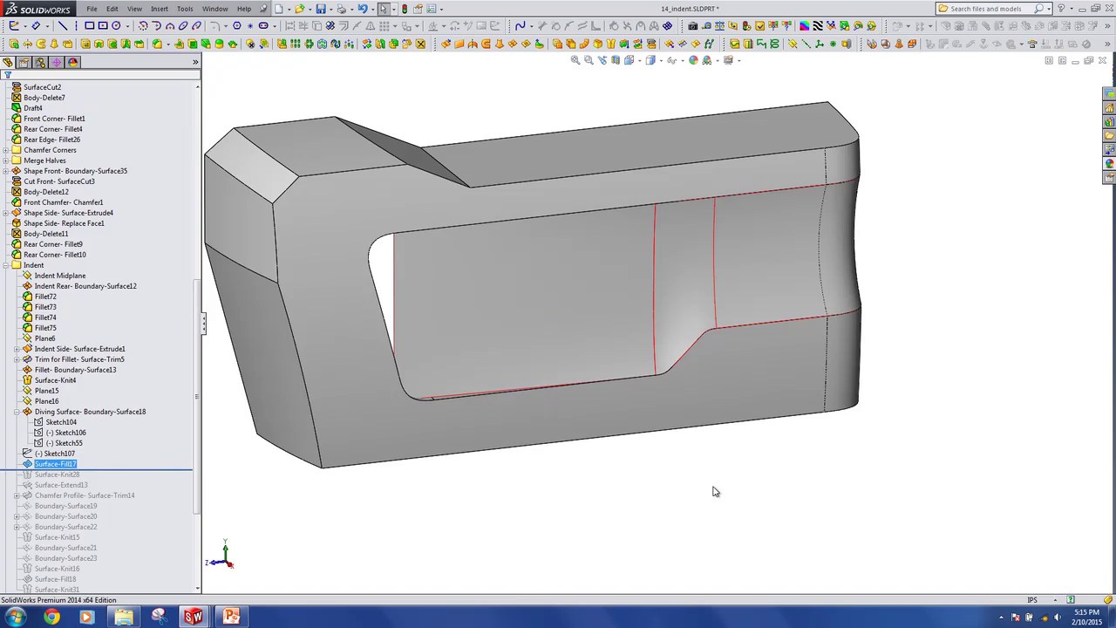
Roll the feature history forward past Chamfer Profile- Surface-Trim14 and open its Sketch56 for editing
drag(151, 469, 146, 499)
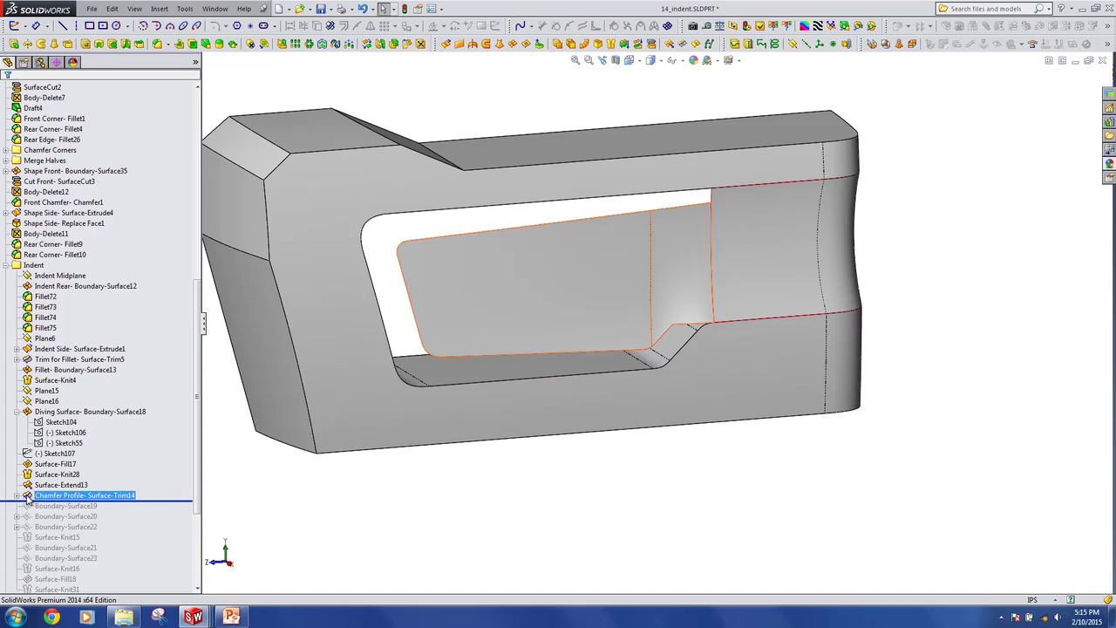
click(17, 495)
click(54, 506)
click(63, 482)
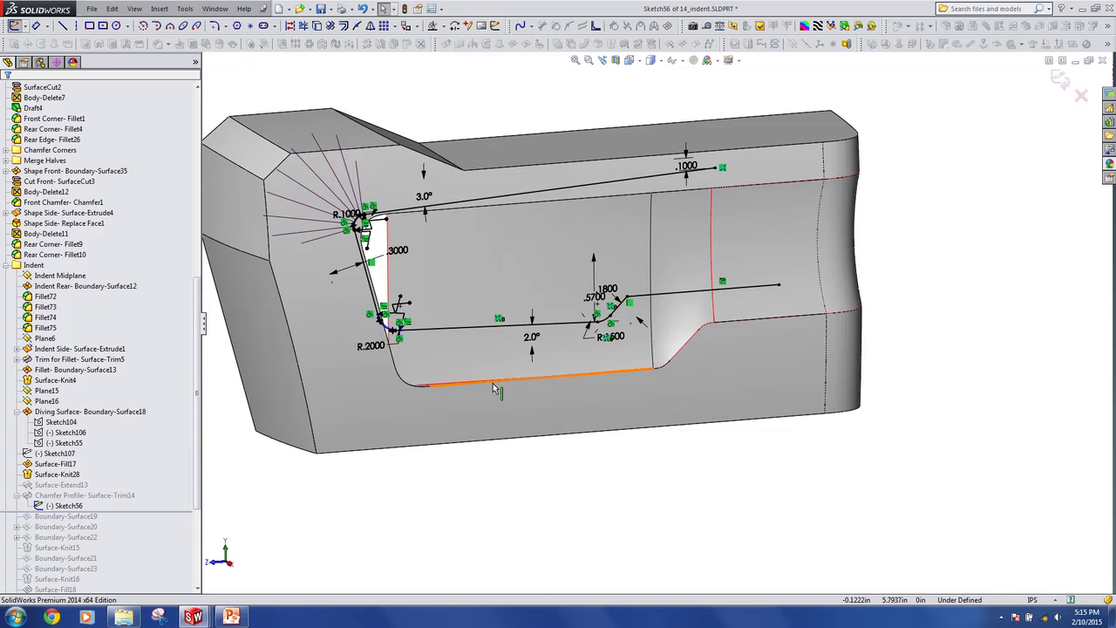
Examine the whole Sketch56 chamfer profile and its dimensions in the Right view
key(space)
click(581, 450)
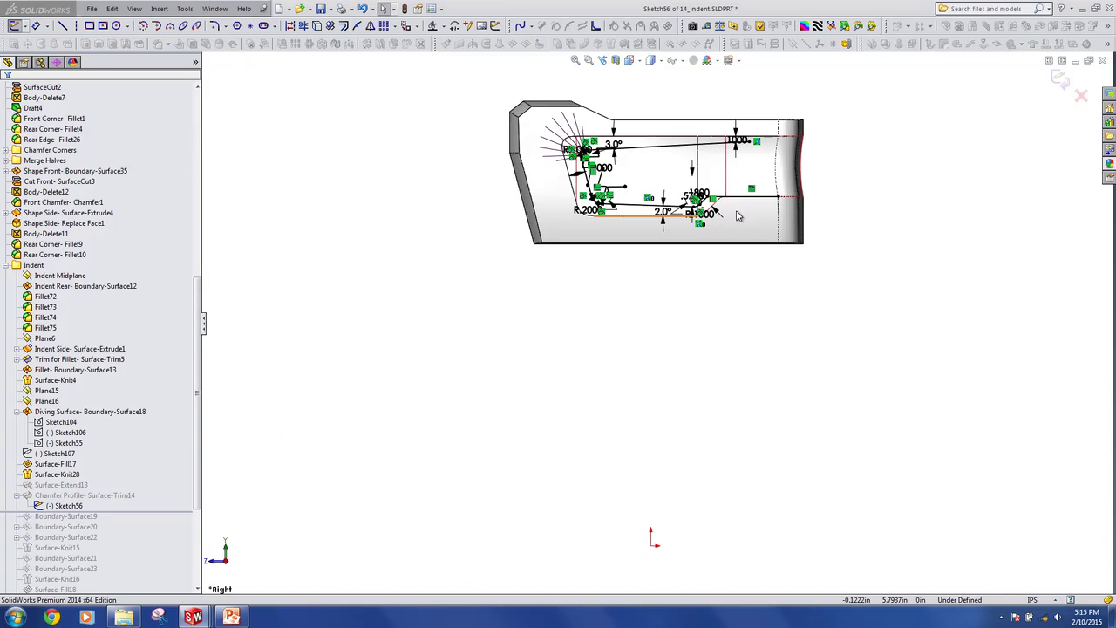
scroll(697, 181, down, 4)
ctrl+middle_drag(691, 172, 688, 192)
scroll(606, 170, down, 2)
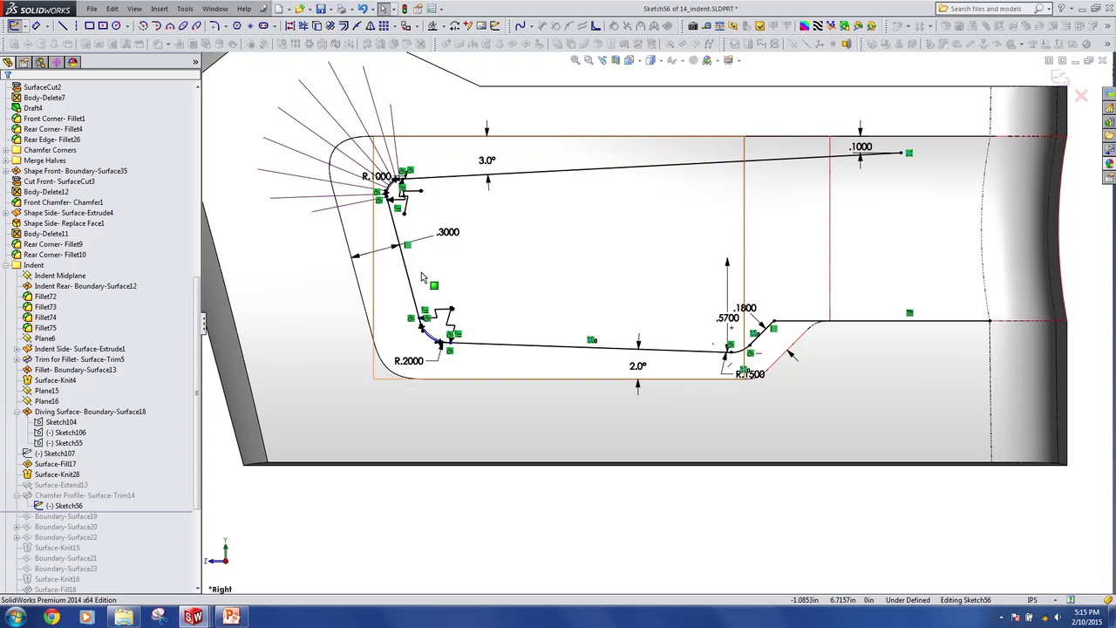
scroll(658, 312, up, 2)
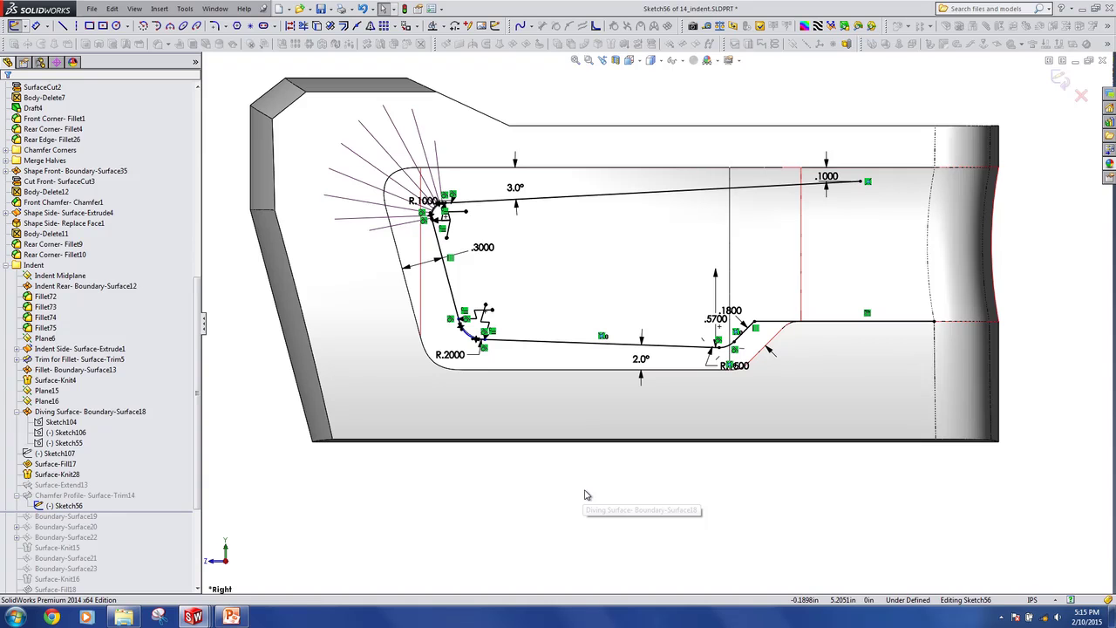
Examine the R.1000 corner curve and its curvature comb up close, and exit Sketch56 without changes
scroll(463, 235, down, 3)
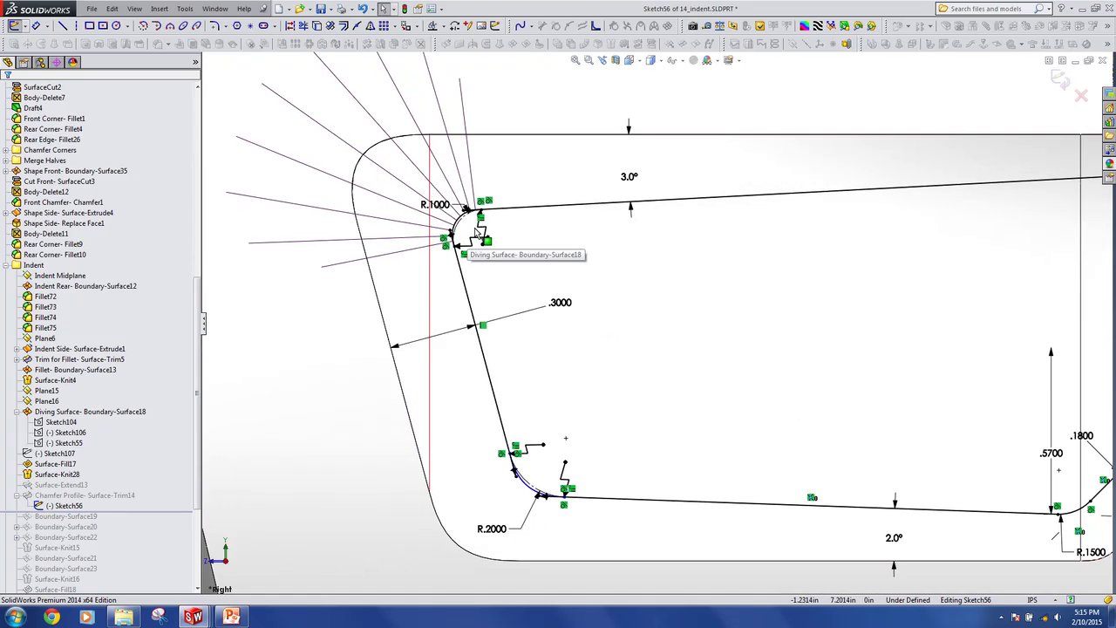
scroll(463, 234, down, 2)
scroll(482, 236, down, 2)
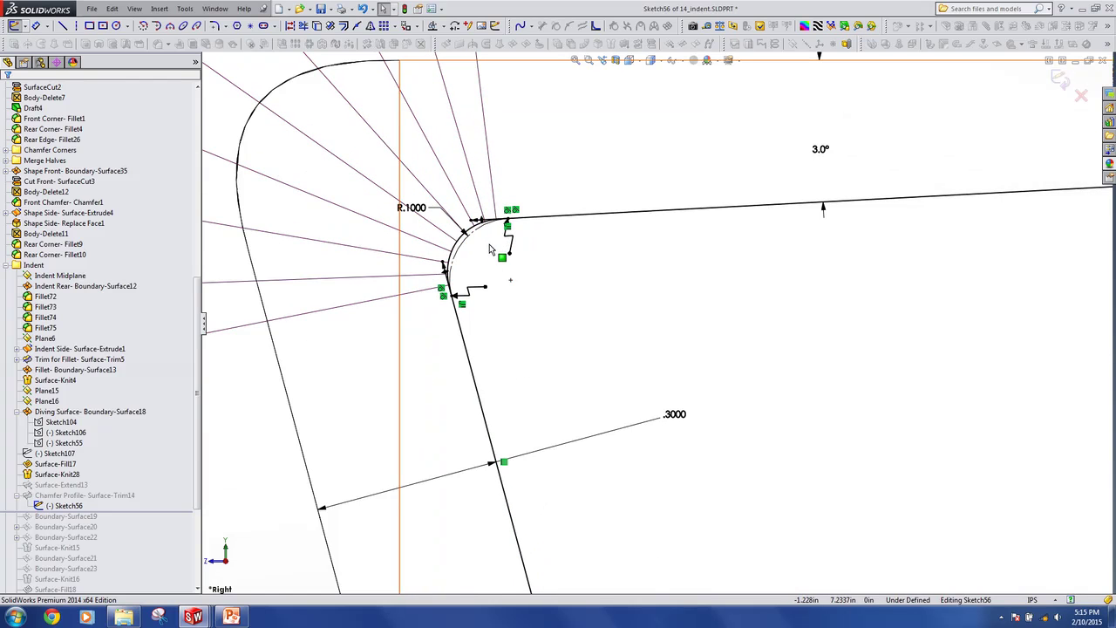
scroll(478, 242, down, 2)
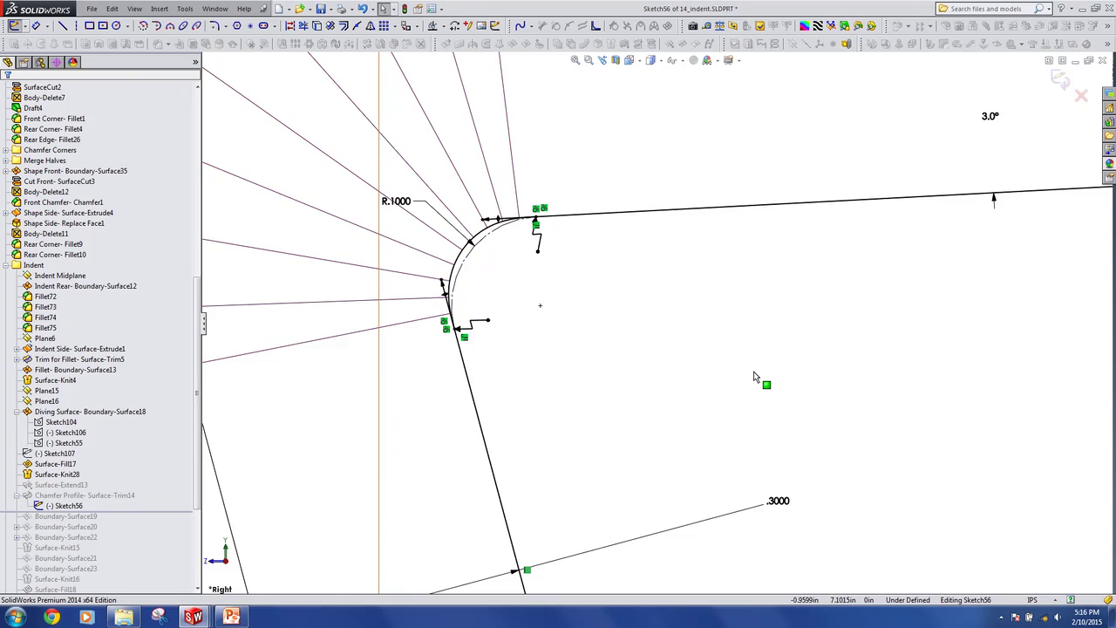
scroll(758, 379, up, 3)
scroll(755, 377, up, 6)
click(1079, 98)
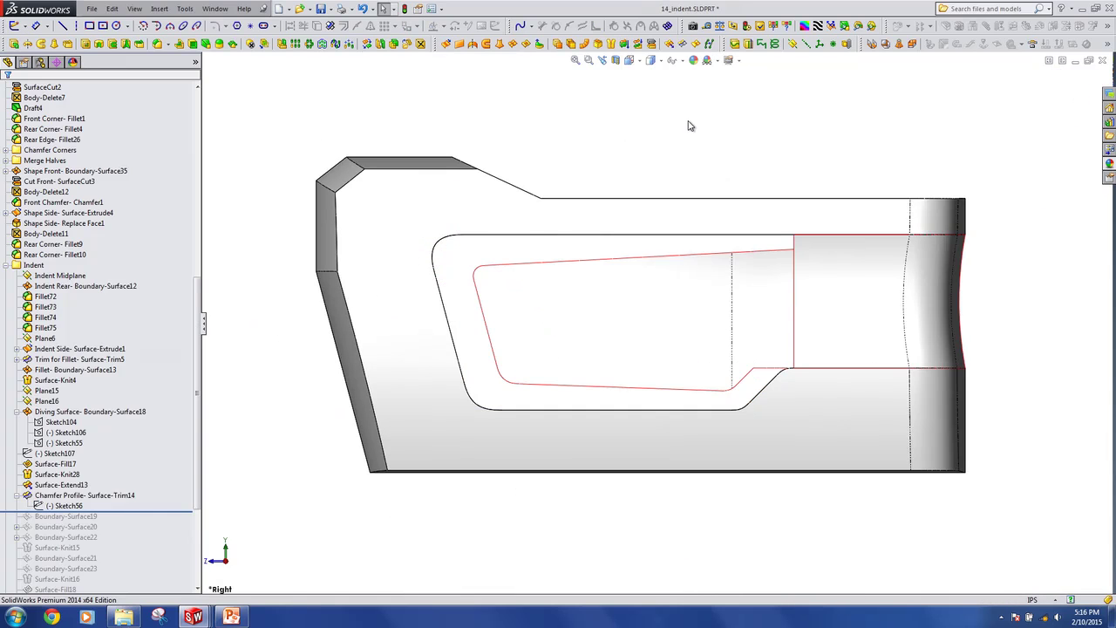
Roll the feature history forward past Boundary-Surface19, 20 and 22 to build the indent's front chamfer surfaces
scroll(125, 462, down, 2)
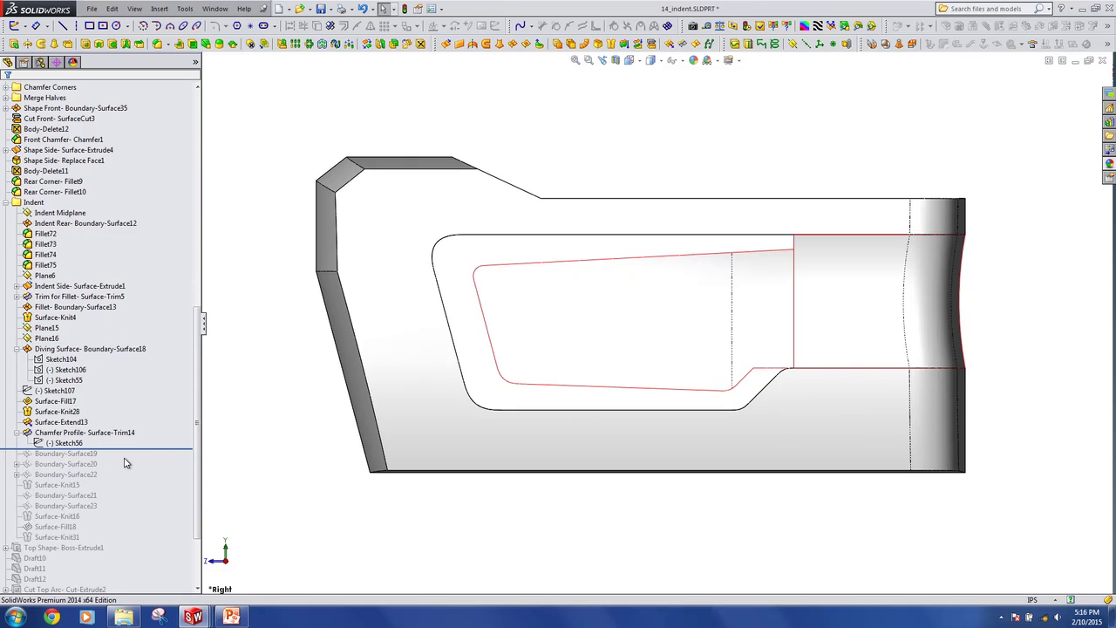
middle_drag(428, 441, 397, 356)
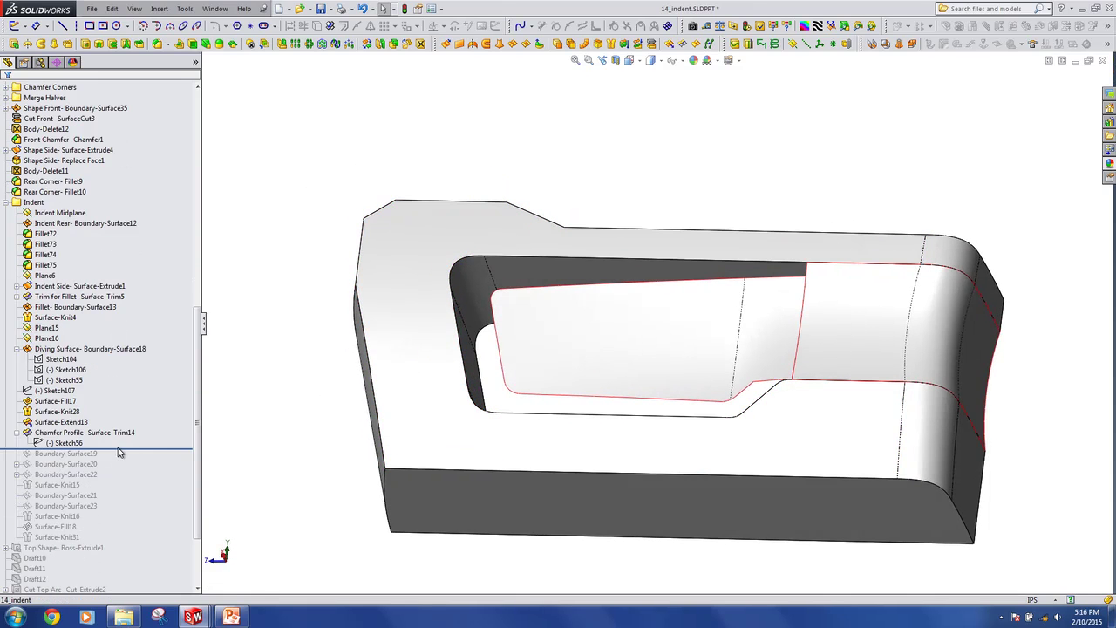
drag(122, 450, 106, 481)
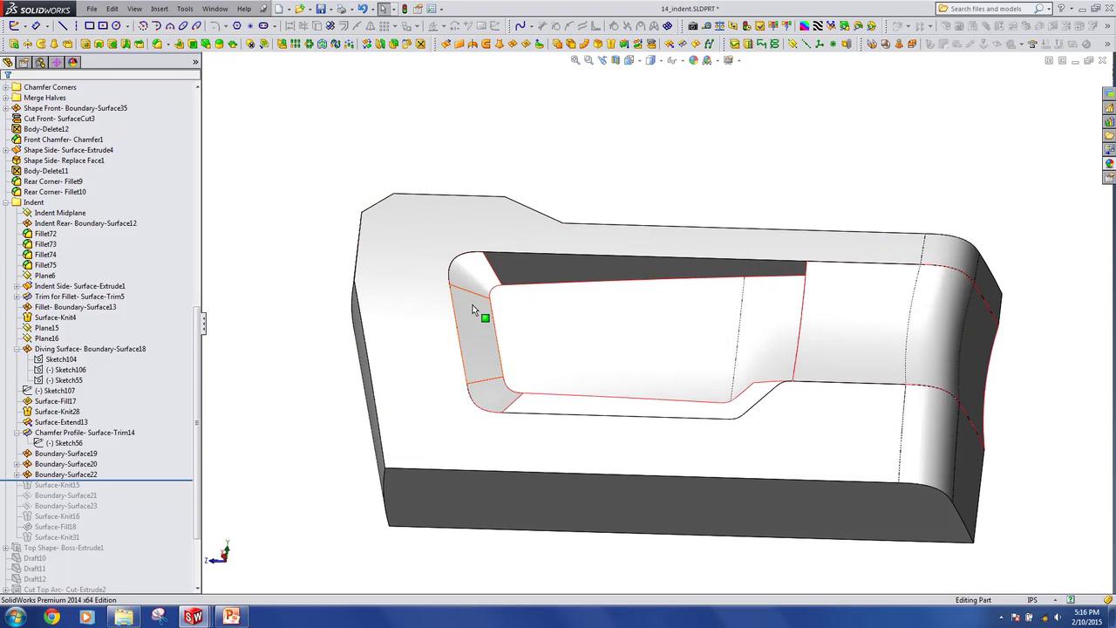
Roll the feature history forward past Surface-Knit15 and Boundary-Surface21, and open Boundary-Surface21 for editing
drag(109, 480, 108, 501)
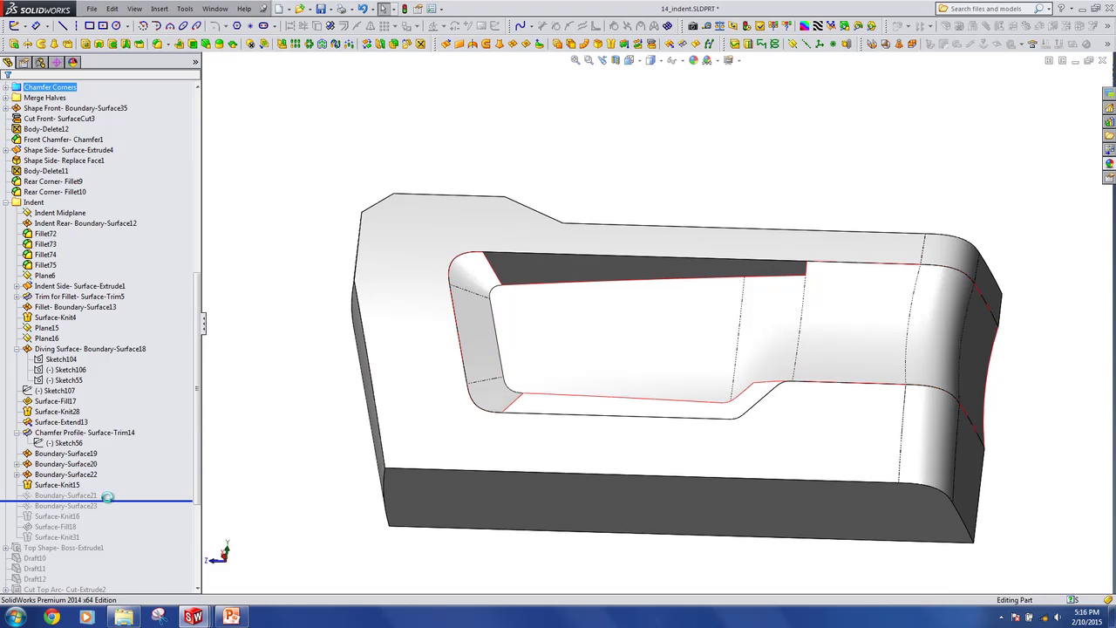
click(91, 496)
click(97, 462)
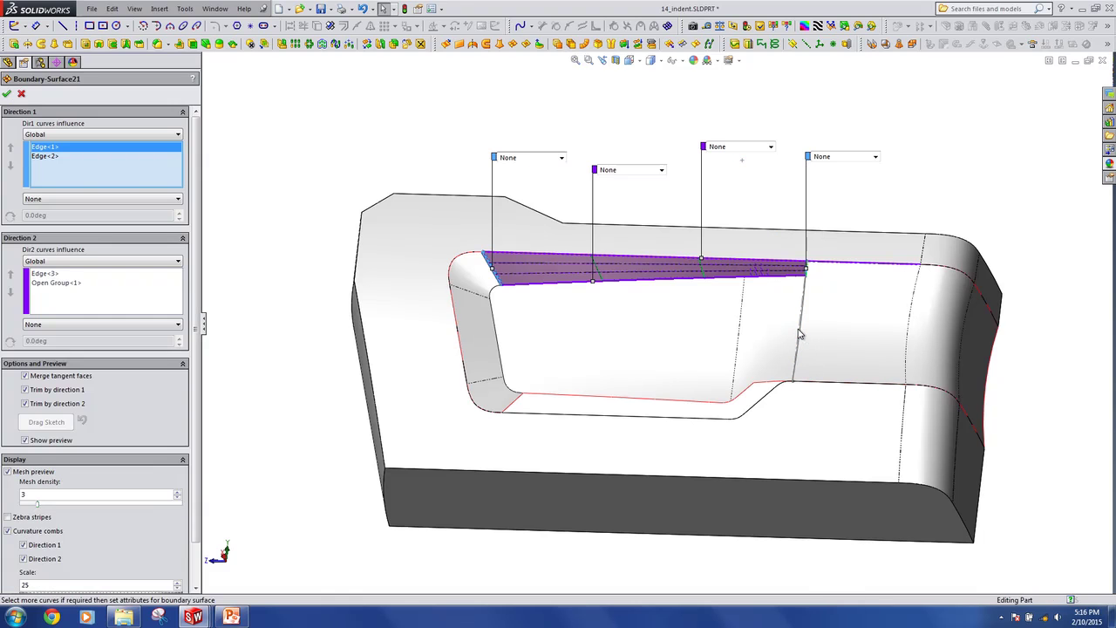
Examine the edges used in both directions of Boundary-Surface21, and close the feature without changes
scroll(800, 325, down, 2)
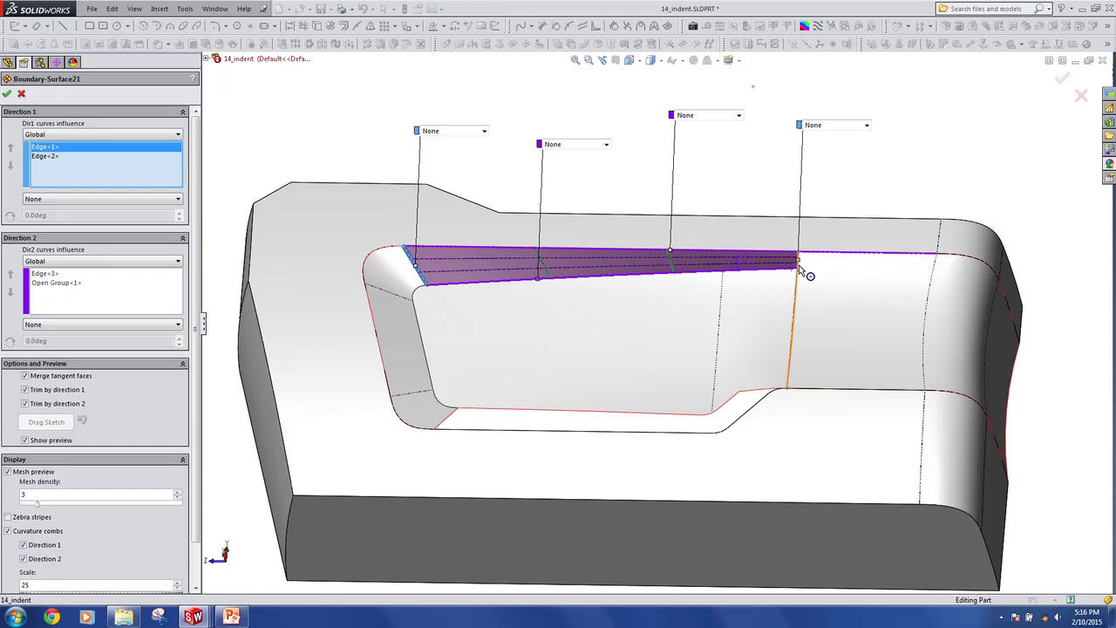
middle_drag(762, 322, 771, 308)
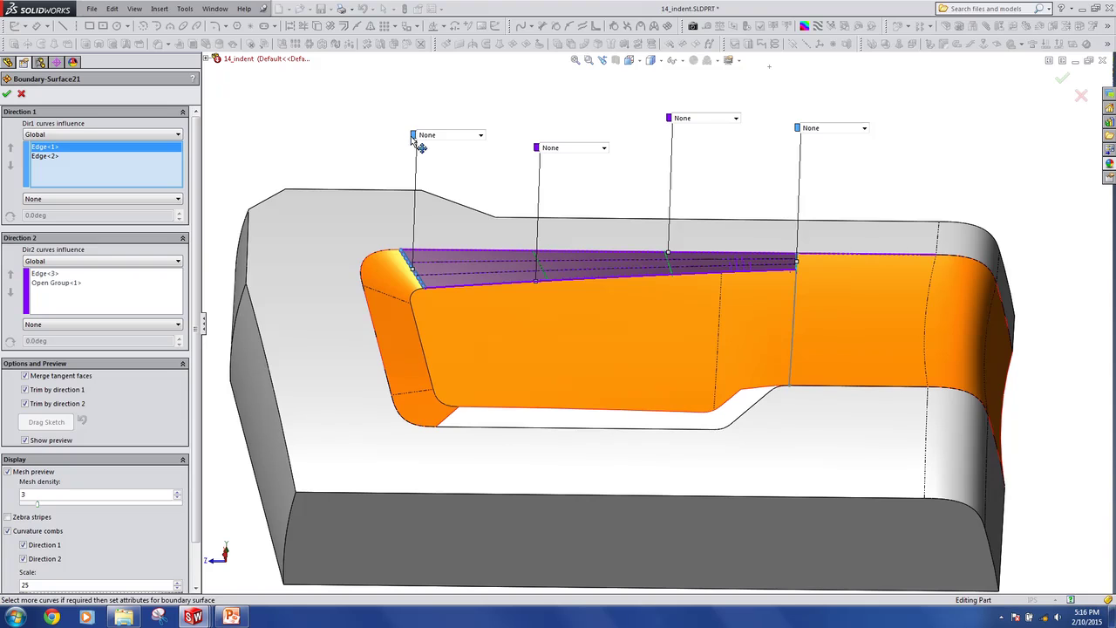
drag(414, 135, 379, 133)
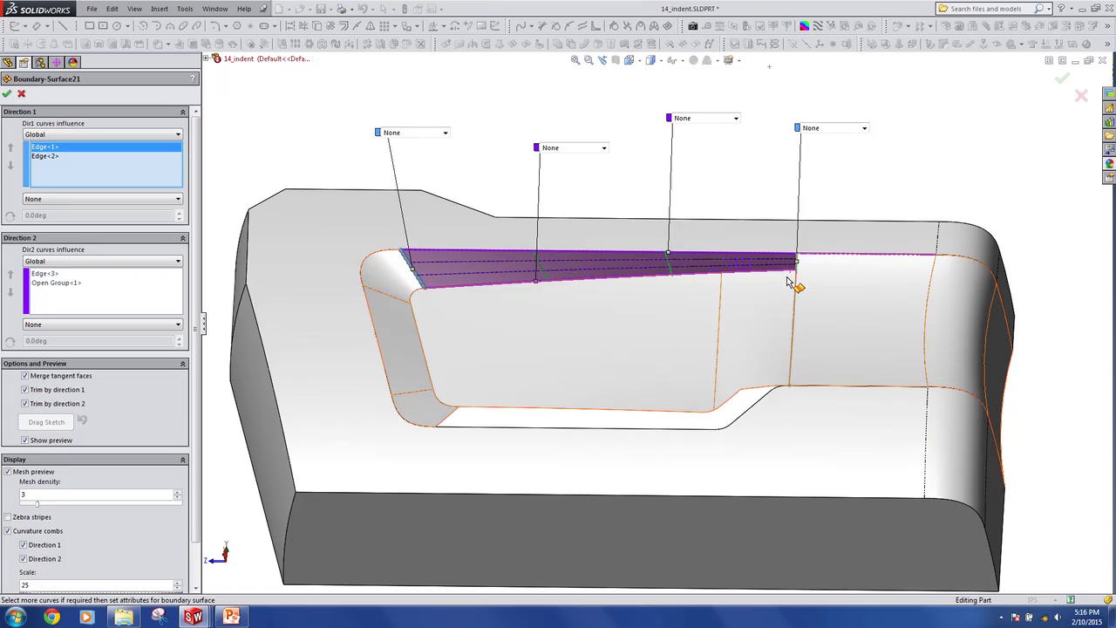
click(22, 95)
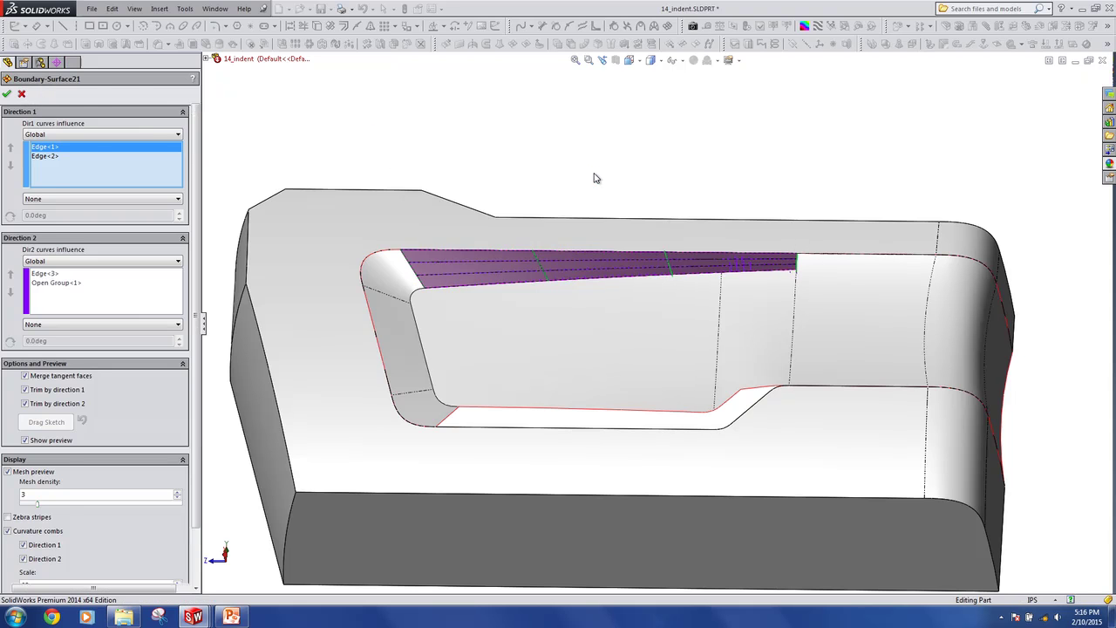
Inspect the indent surfaces from several angles with the model edges hidden, and restore the shaded with edges display
click(659, 63)
click(652, 82)
mouse_move(719, 305)
middle_down()
mouse_move(755, 274)
mouse_move(762, 297)
mouse_move(750, 329)
mouse_move(767, 334)
mouse_move(770, 319)
mouse_move(755, 363)
mouse_move(764, 429)
mouse_move(847, 389)
mouse_move(653, 137)
mouse_move(723, 349)
mouse_move(689, 261)
middle_up()
click(652, 61)
click(653, 76)
mouse_move(702, 306)
middle_down()
mouse_move(703, 225)
mouse_move(700, 302)
mouse_move(787, 336)
middle_up()
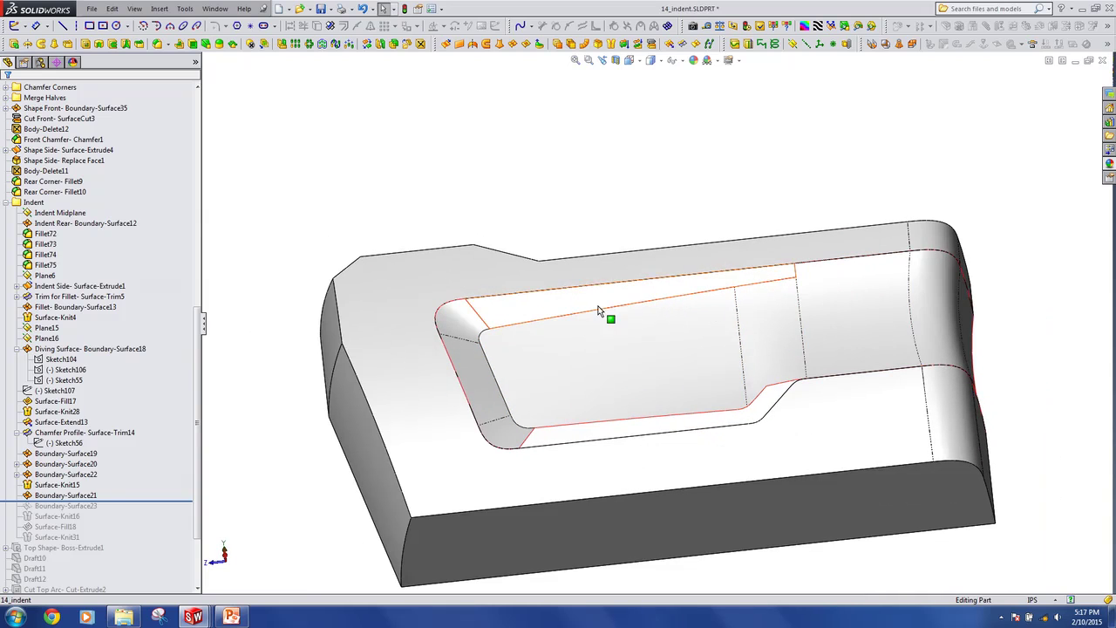
Roll the feature history forward past Boundary-Surface23, Surface-Knit16 and Surface-Fill18, and open Surface-Fill18 for editing
scroll(148, 432, down, 2)
drag(142, 438, 126, 450)
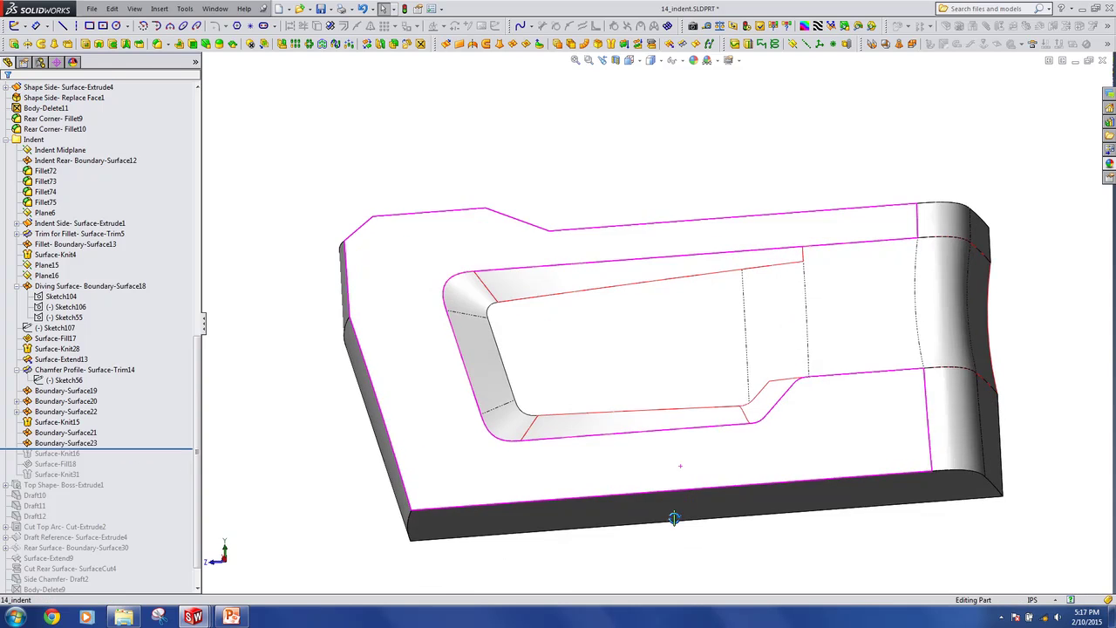
scroll(672, 515, down, 4)
drag(130, 448, 111, 470)
click(68, 454)
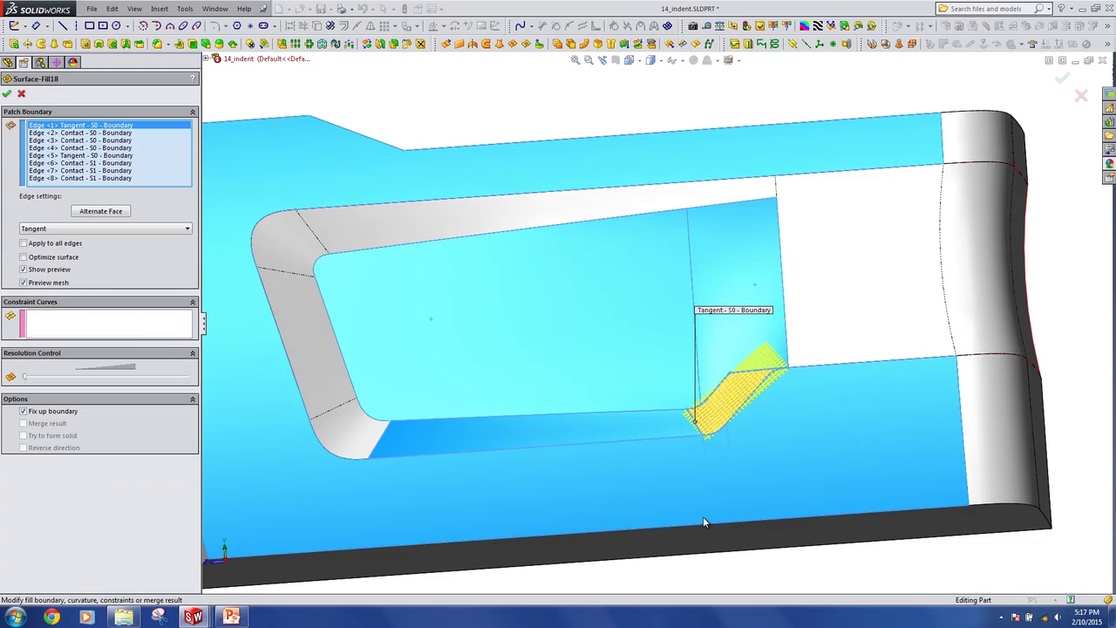
Examine the Surface-Fill18 patch mesh and its boundary up close at the narrow corner, and close the feature without changes
scroll(724, 445, down, 8)
middle_drag(708, 373, 734, 358)
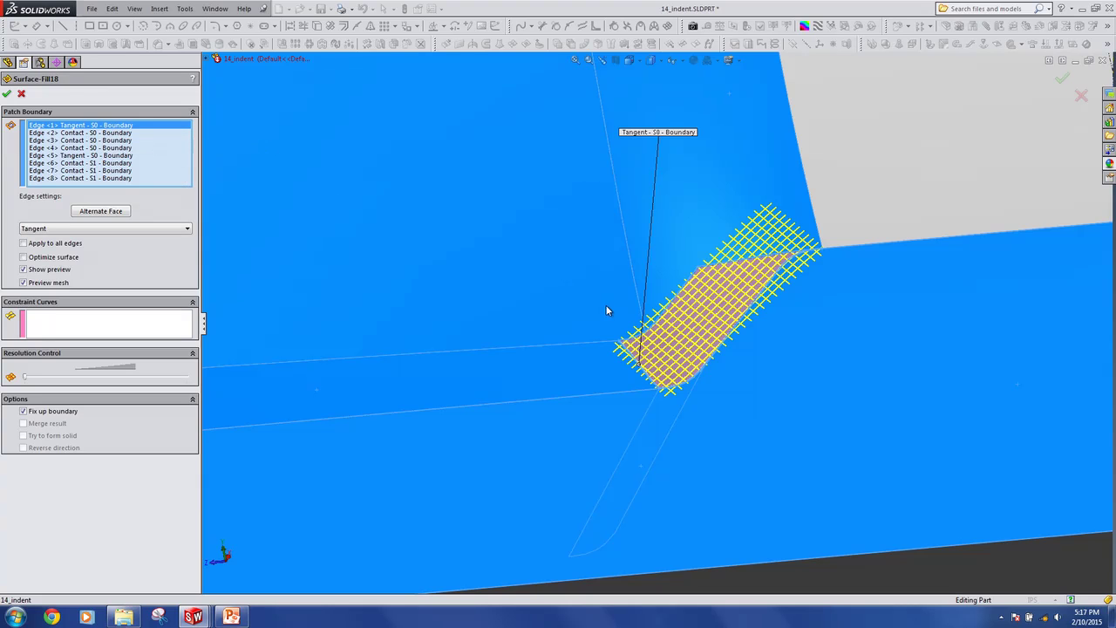
mouse_move(712, 340)
middle_down()
mouse_move(770, 336)
mouse_move(764, 356)
middle_up()
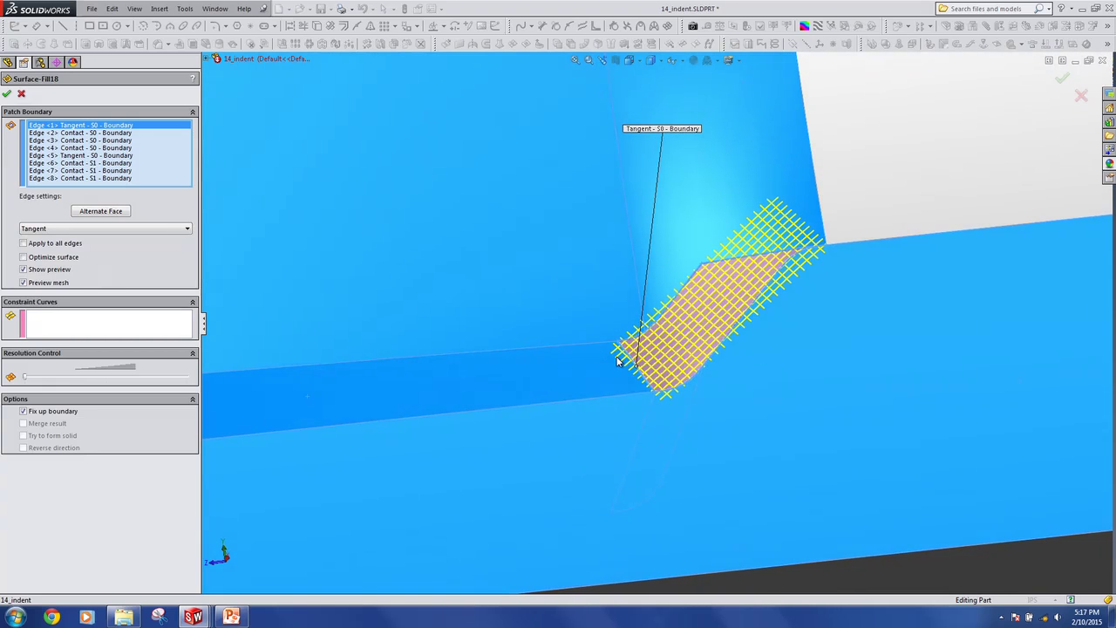
scroll(811, 277, down, 6)
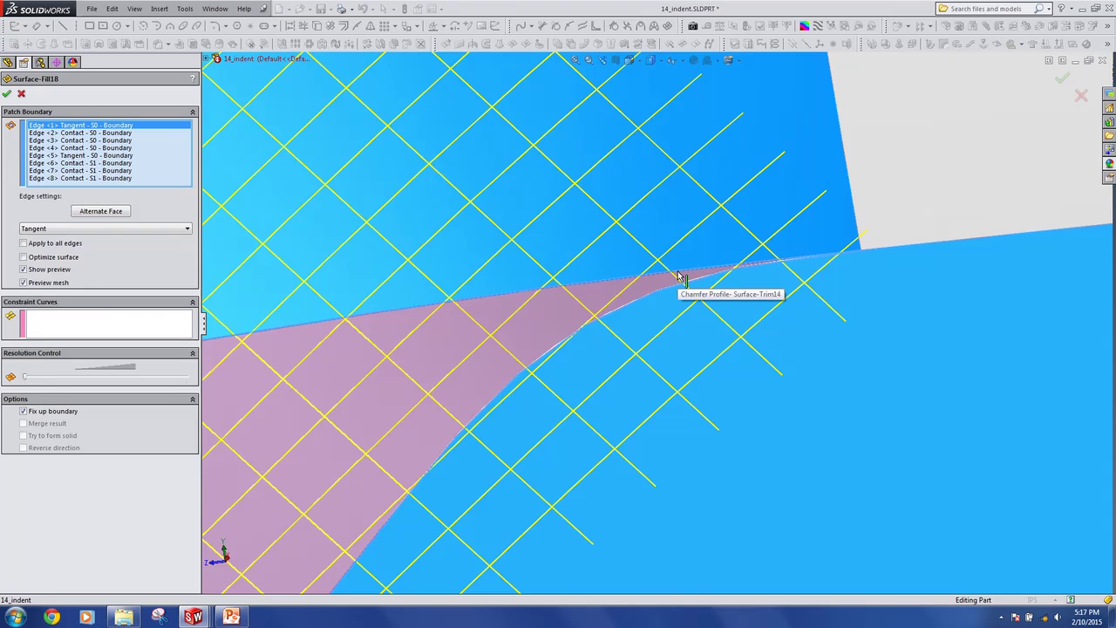
scroll(822, 271, up, 1)
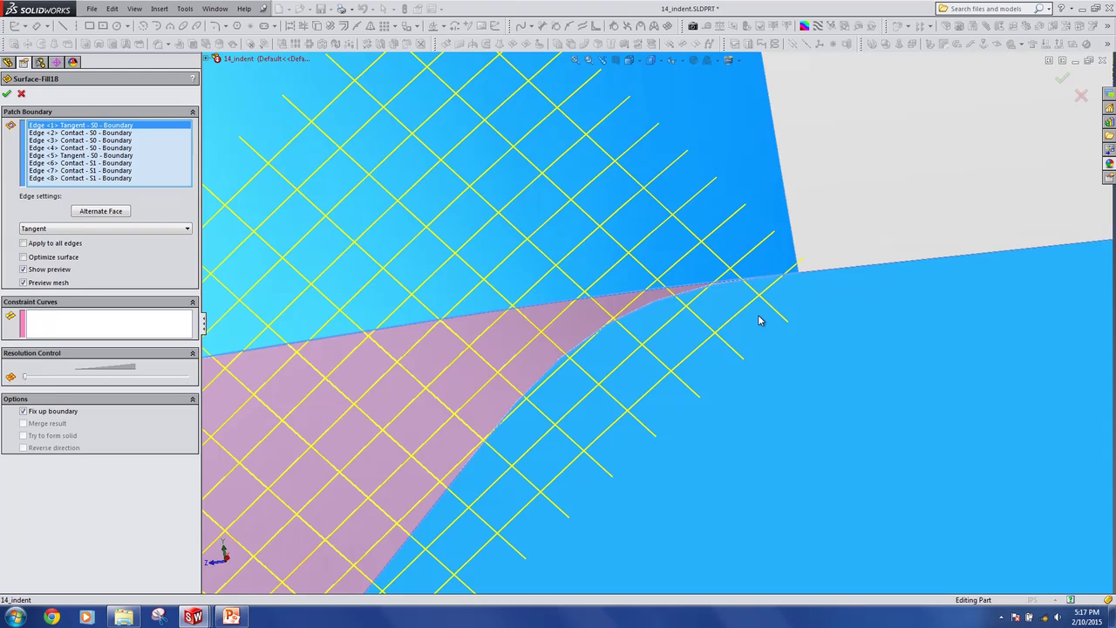
scroll(759, 320, up, 5)
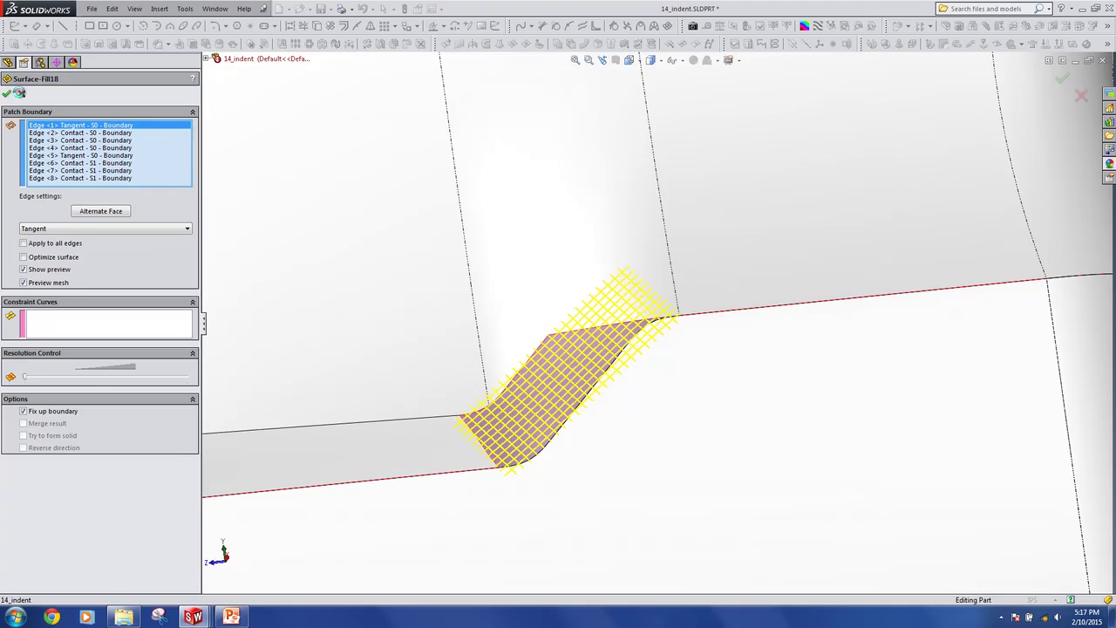
click(7, 93)
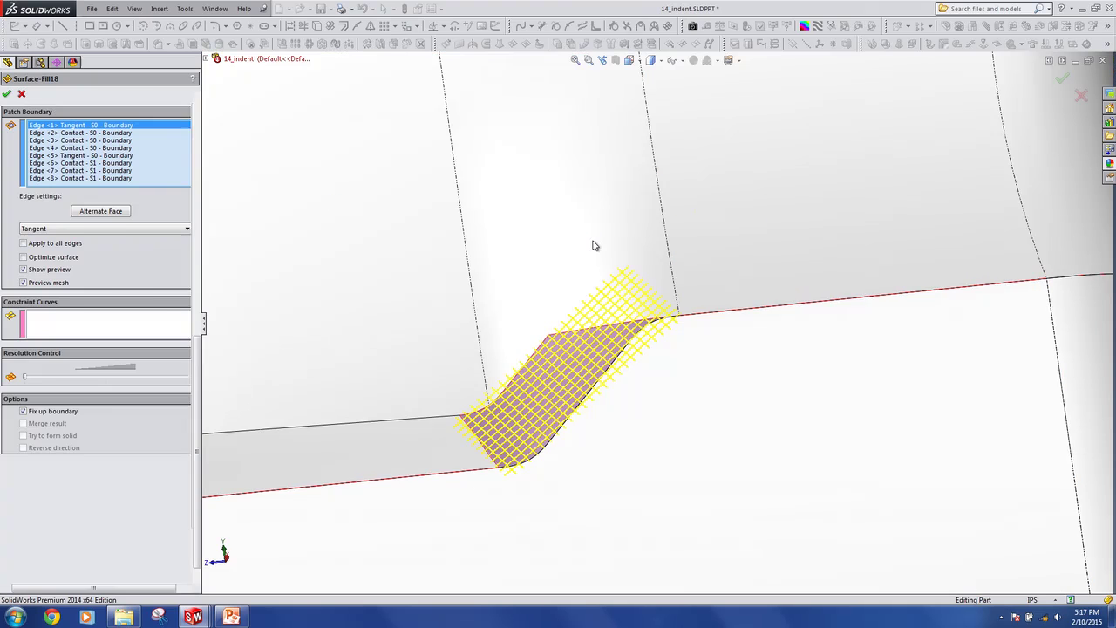
Roll the feature history forward past Surface-Knit31 and view the whole completed indent
key(f)
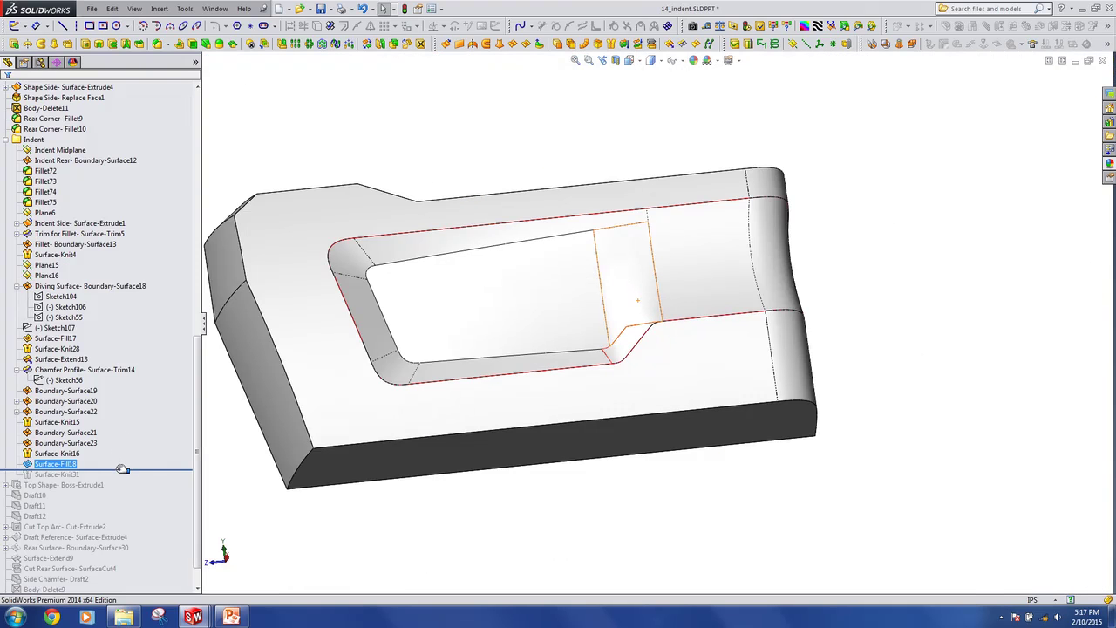
drag(123, 469, 122, 478)
mouse_move(705, 274)
middle_down()
mouse_move(653, 281)
mouse_move(653, 336)
mouse_move(695, 272)
mouse_move(695, 282)
middle_up()
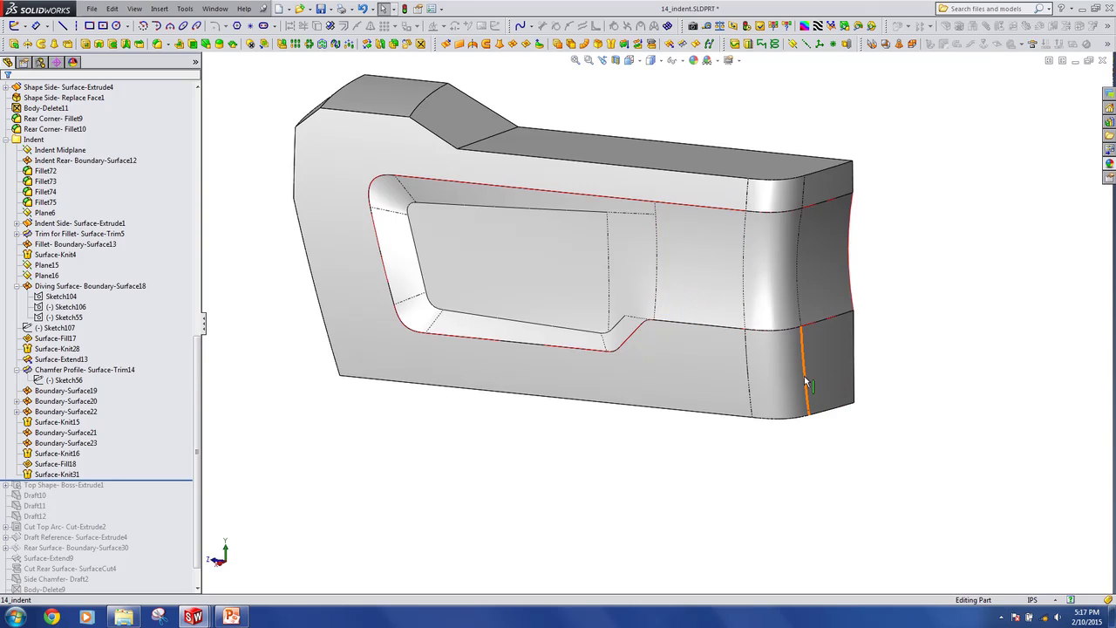
scroll(897, 379, up, 2)
ctrl+middle_drag(897, 381, 882, 385)
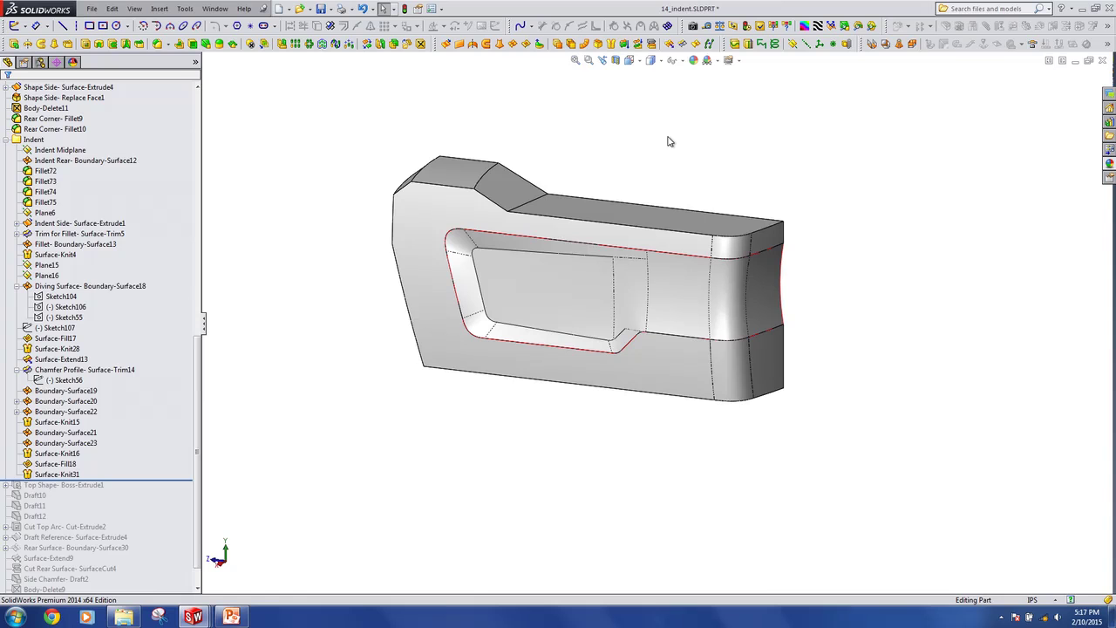
Switch to the SWW2015_Splines_and_Surfaces.pptx presentation in PowerPoint
key(alt+Tab)
key(alt+Tab)
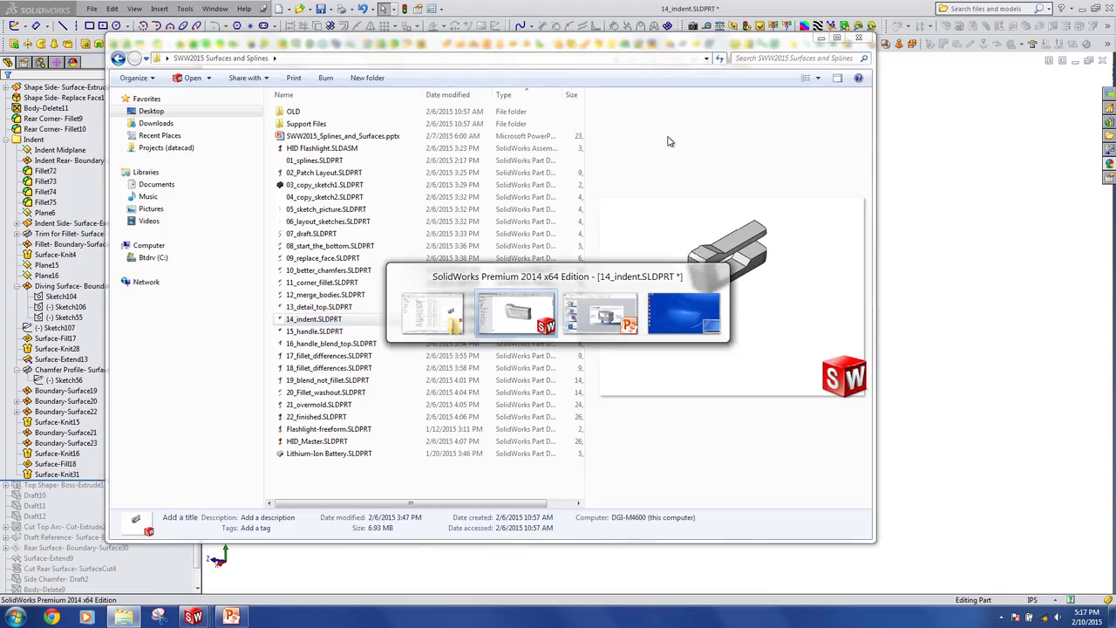
key(alt+Tab)
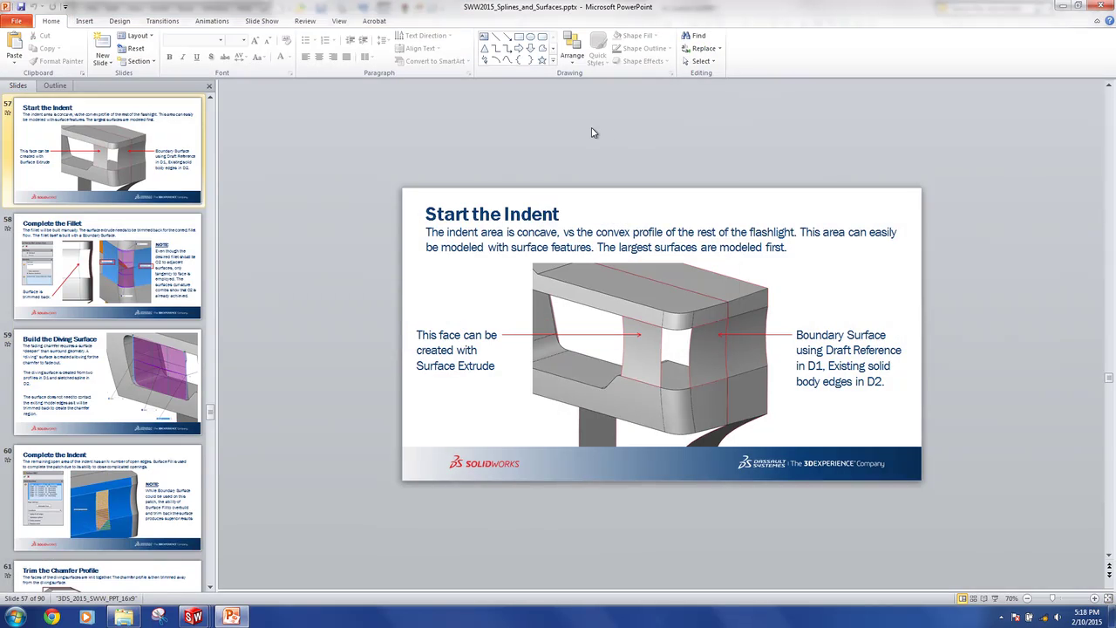
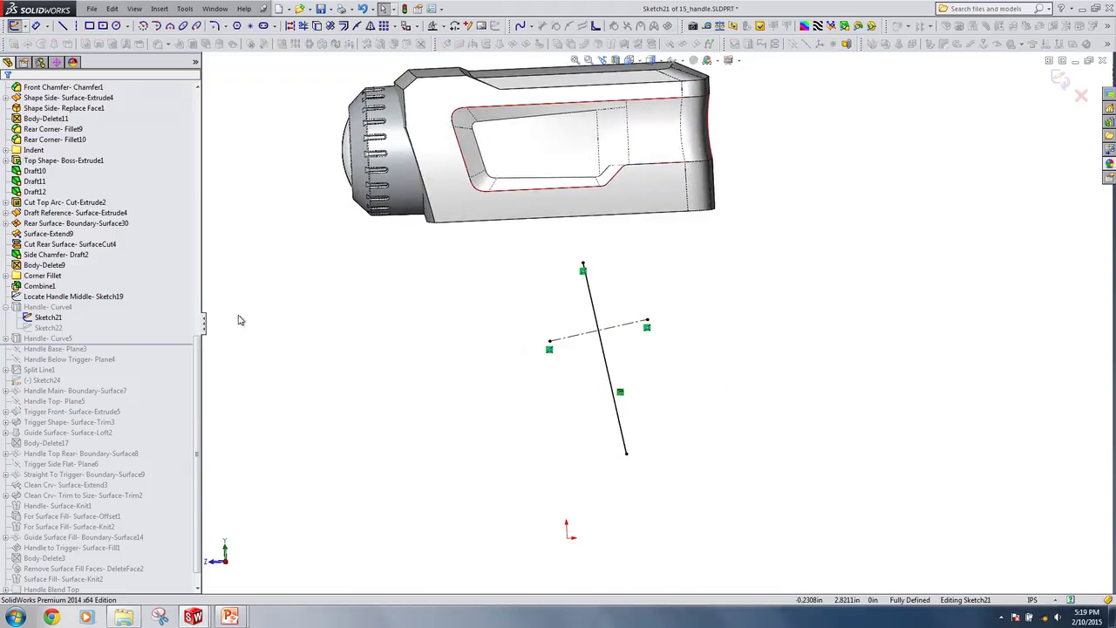
Show Side Layout- Sketch3 to compare Sketch21 with the handle outline, and hide the layout sketch again
drag(199, 415, 202, 171)
click(93, 215)
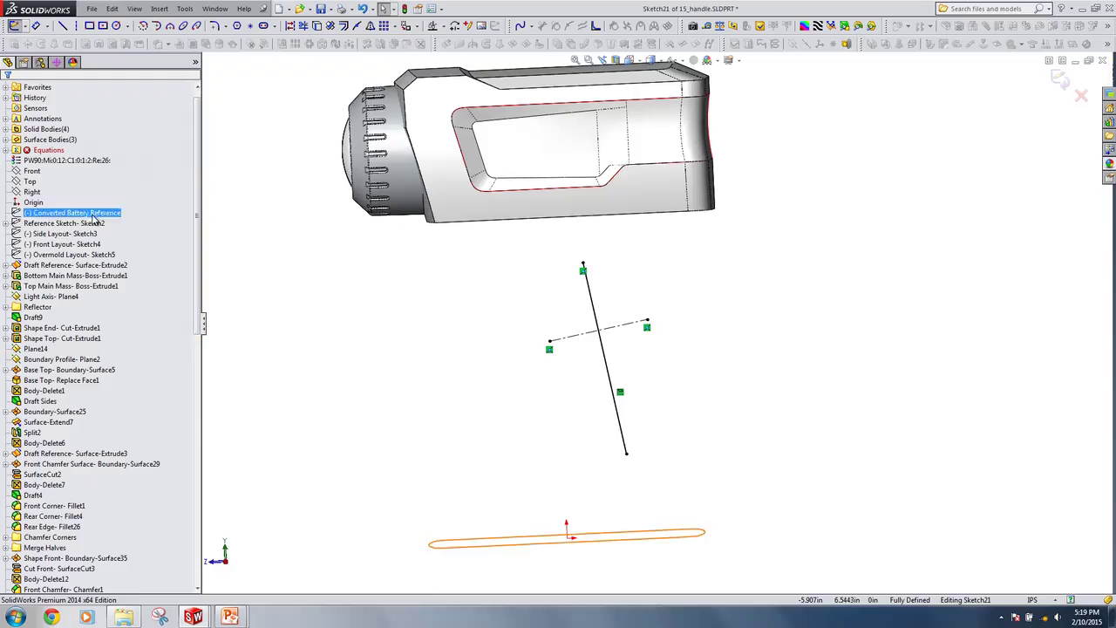
click(87, 234)
right_click(90, 233)
click(98, 215)
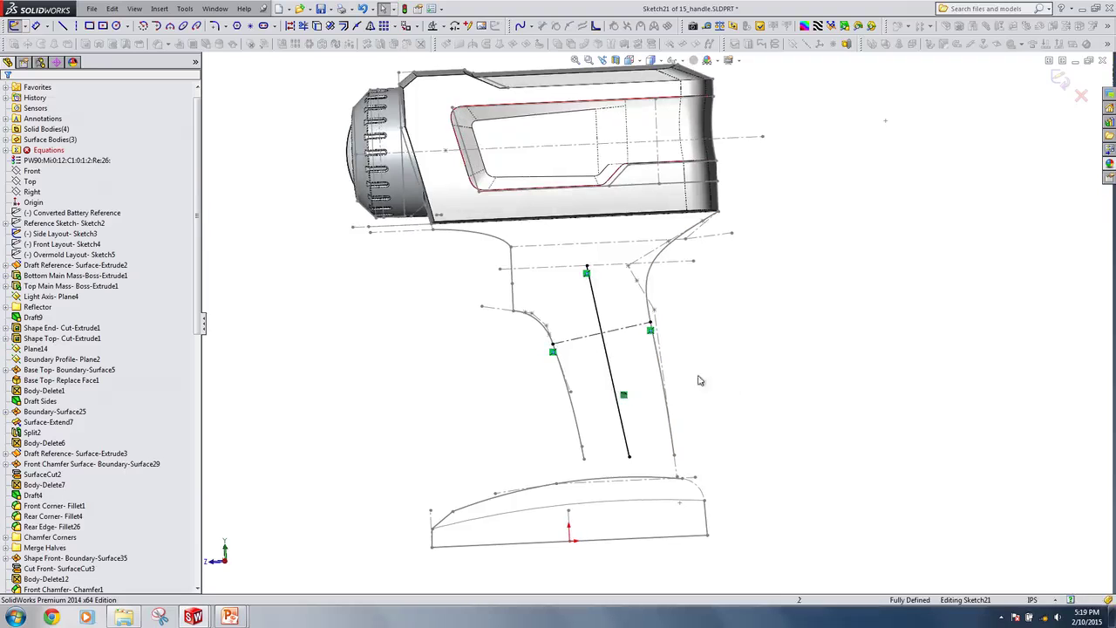
right_click(88, 234)
click(95, 215)
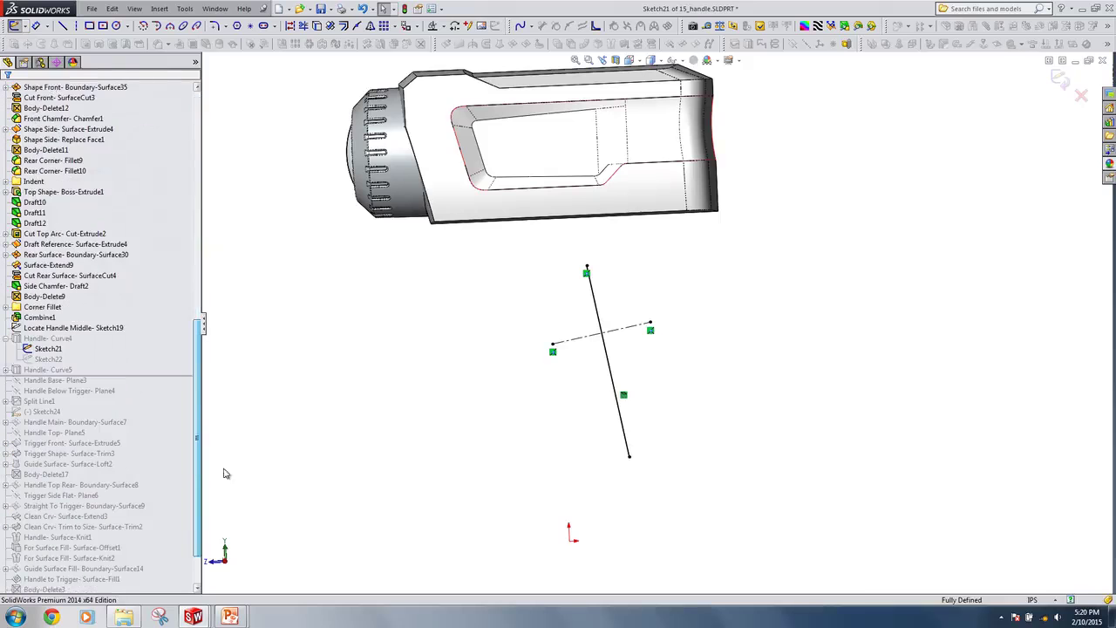
Exit Sketch21 and examine how it and Sketch22 define the projected Handle- Curve4
click(1061, 81)
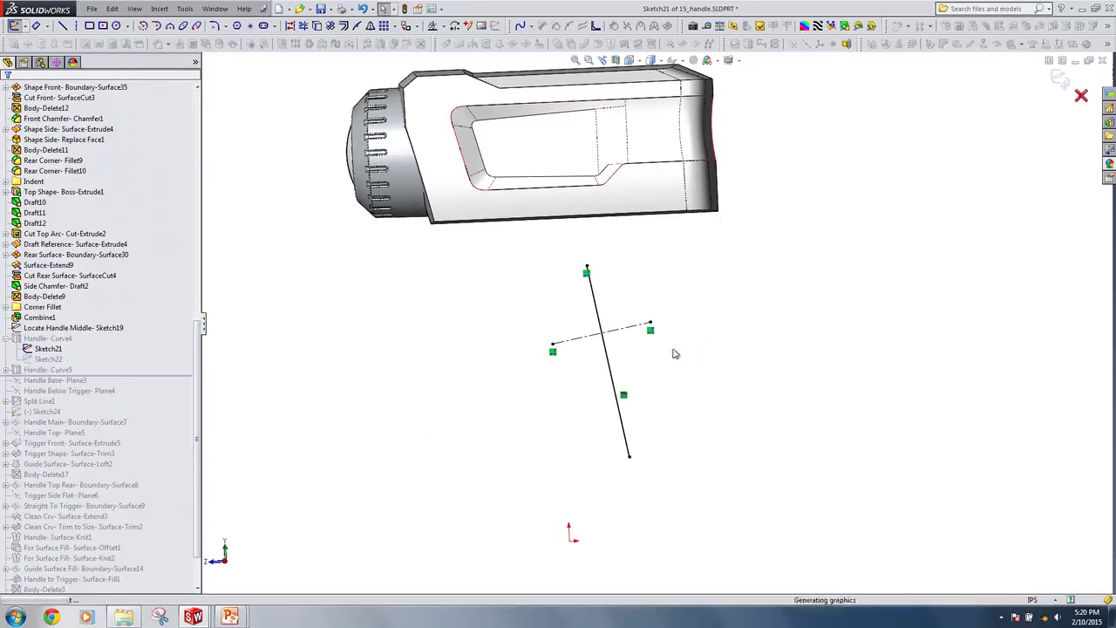
click(48, 358)
middle_drag(523, 373, 672, 367)
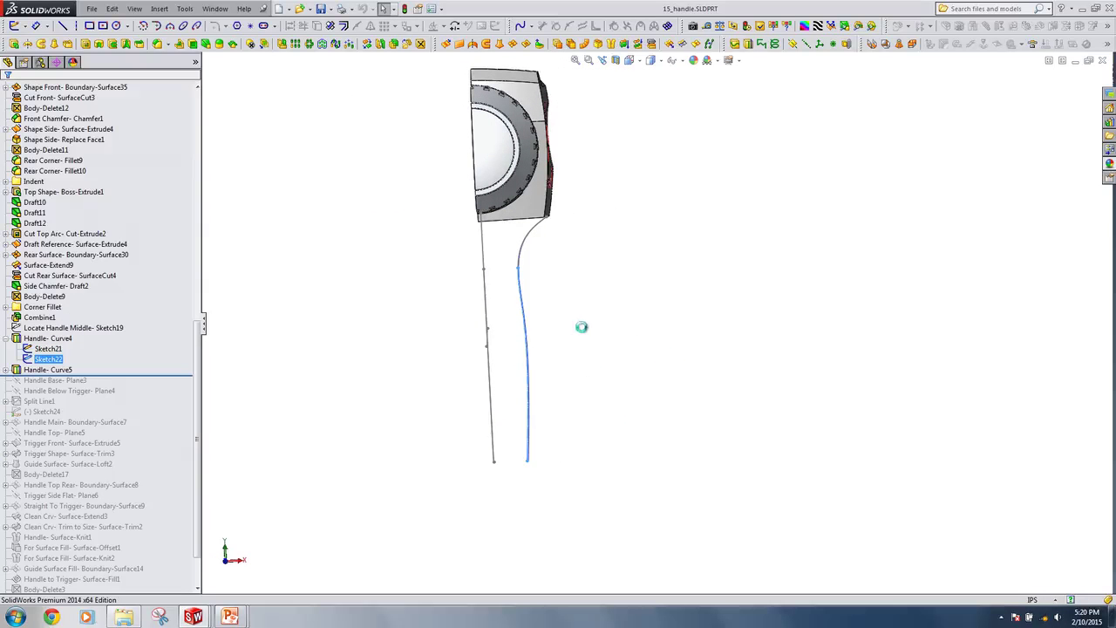
middle_drag(672, 310, 901, 232)
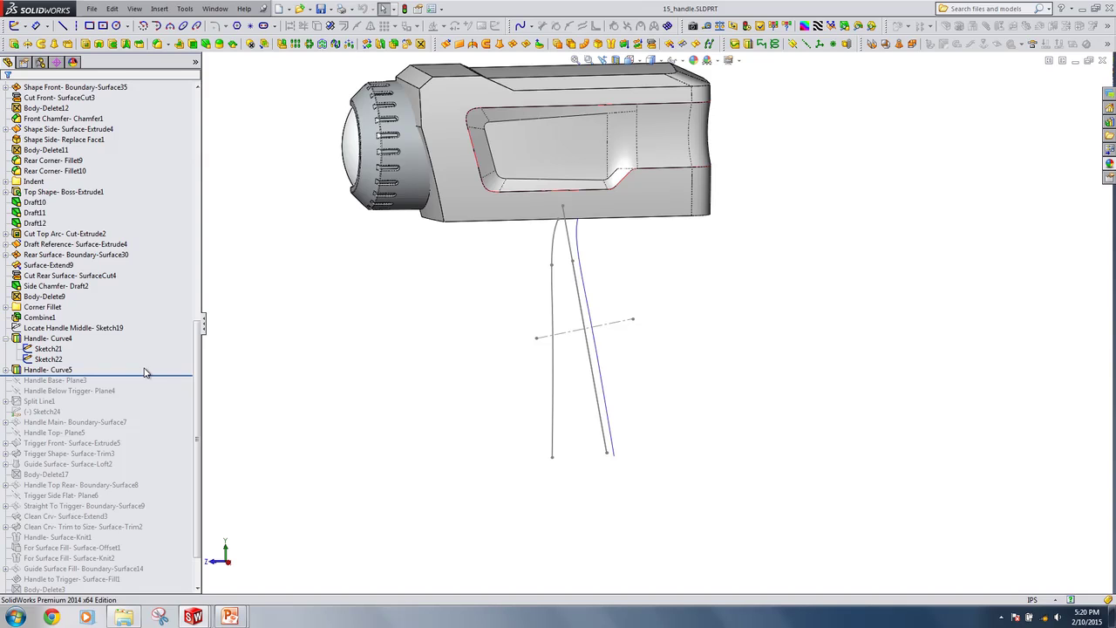
click(58, 339)
click(528, 320)
ctrl+middle_drag(448, 297, 421, 300)
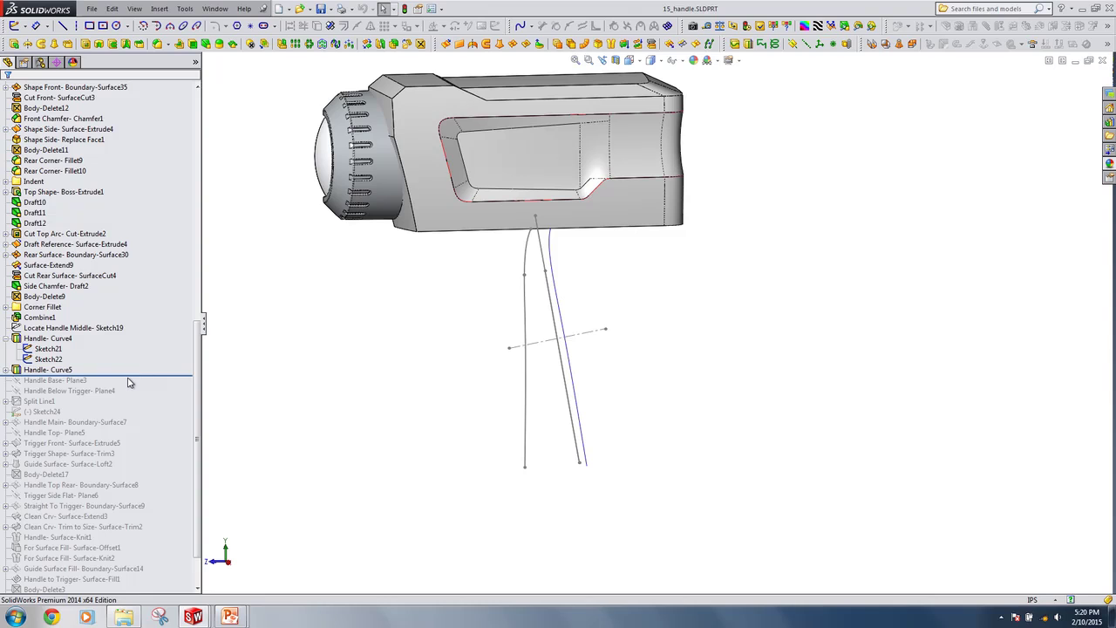
Roll the feature history forward past Handle Main- Boundary-Surface7 and expand the feature to reveal its sketches
drag(127, 382, 129, 424)
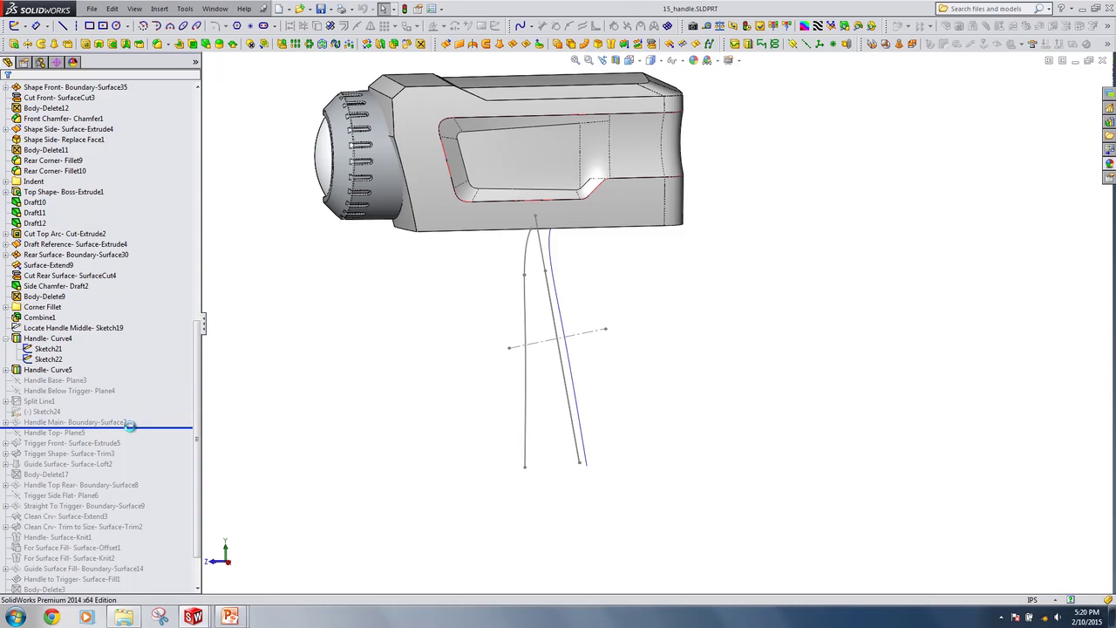
mouse_move(604, 394)
middle_down()
mouse_move(571, 389)
mouse_move(611, 396)
middle_up()
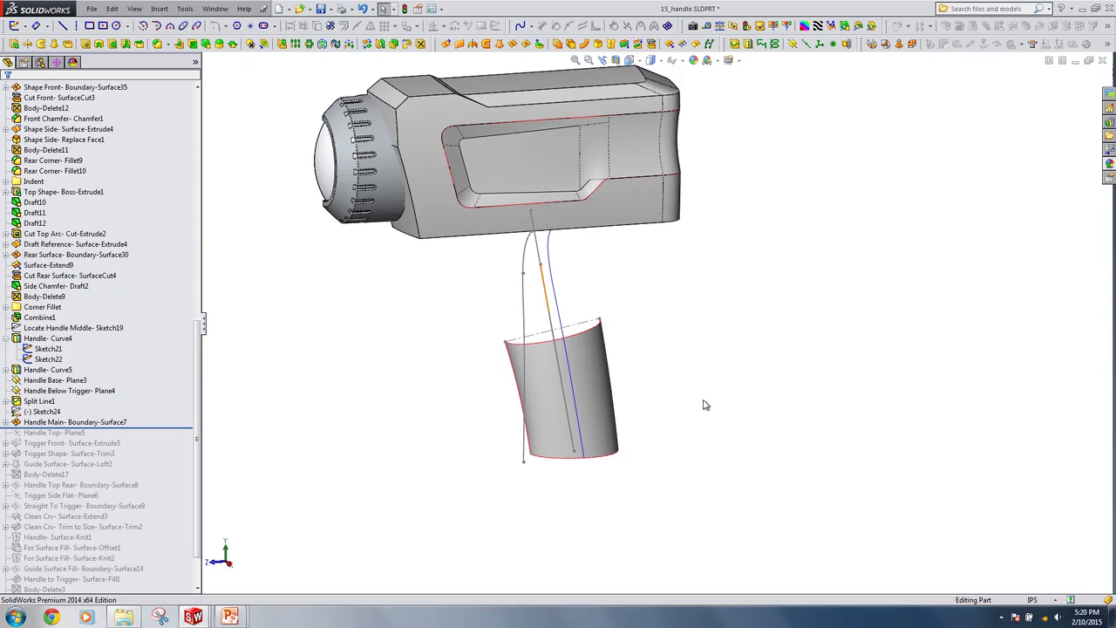
scroll(656, 397, down, 1)
click(5, 422)
click(50, 434)
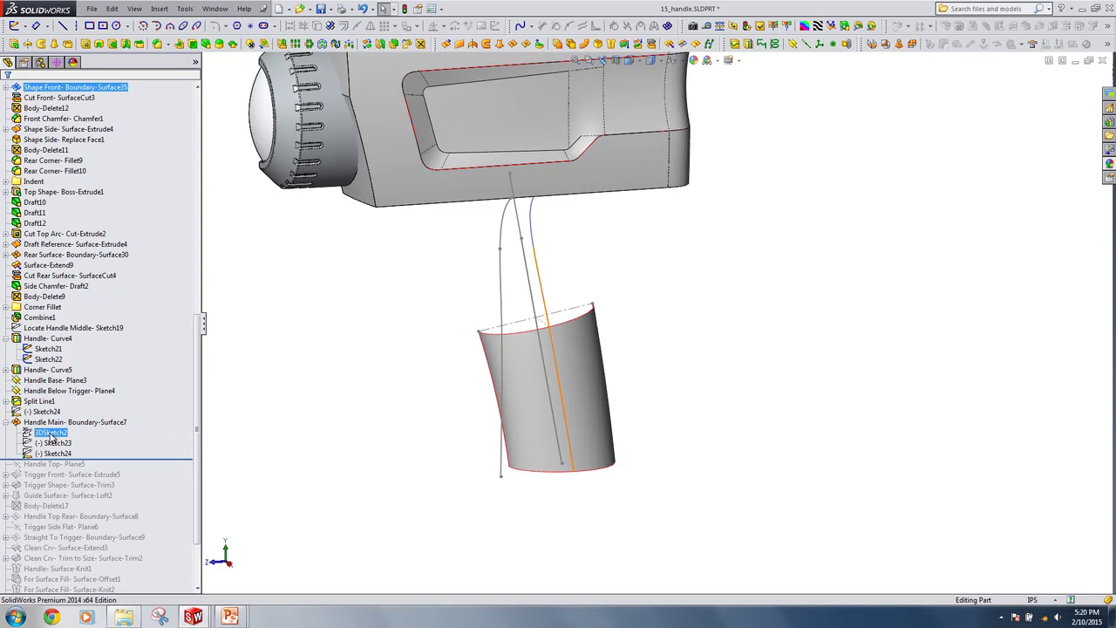
Hide Handle- Curve4 and Handle- Curve5, and show Sketch23 and Sketch24 of Handle Main- Boundary-Surface7
click(48, 338)
ctrl+click(48, 370)
click(58, 351)
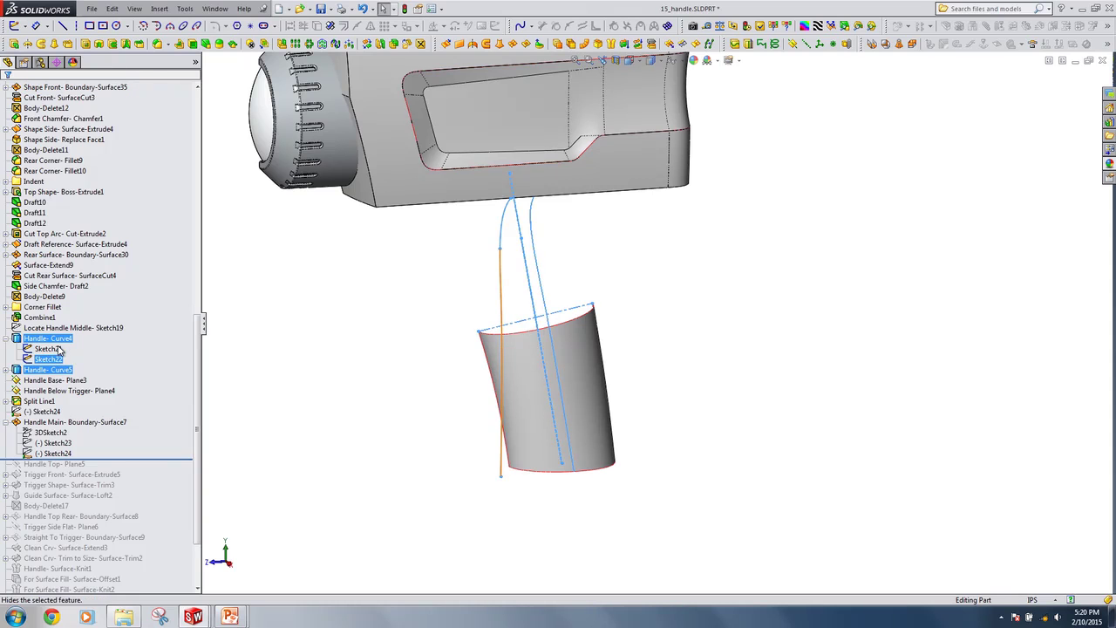
middle_drag(663, 383, 661, 386)
click(54, 443)
ctrl+click(47, 454)
click(57, 436)
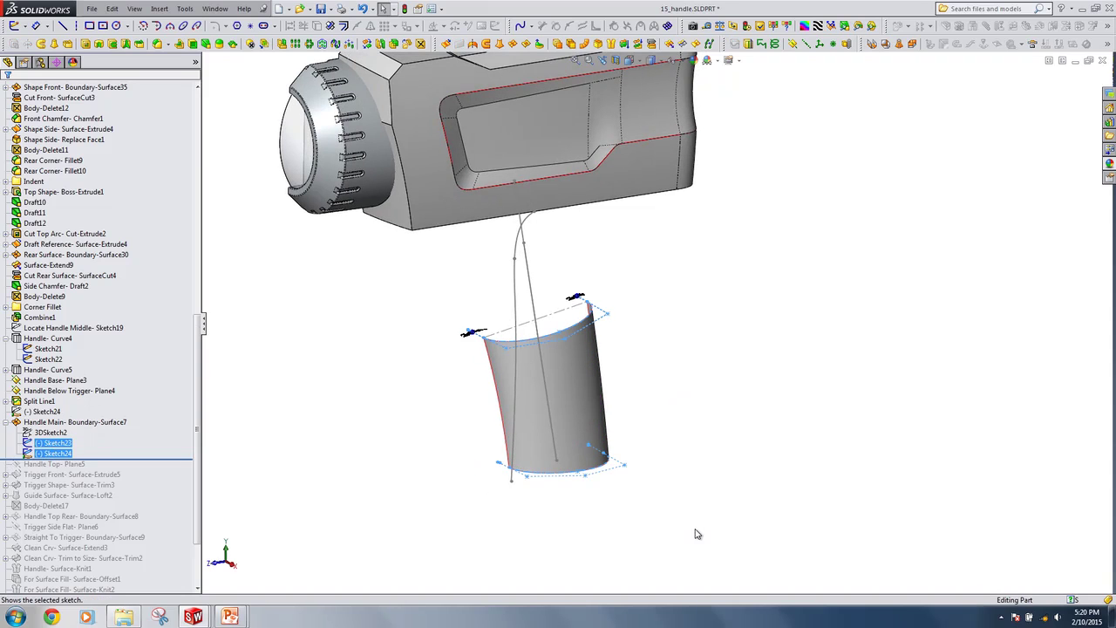
Examine the profile and outline edges of Handle Main- Boundary-Surface7 against its shown sketches
scroll(684, 440, down, 2)
middle_drag(672, 427, 659, 406)
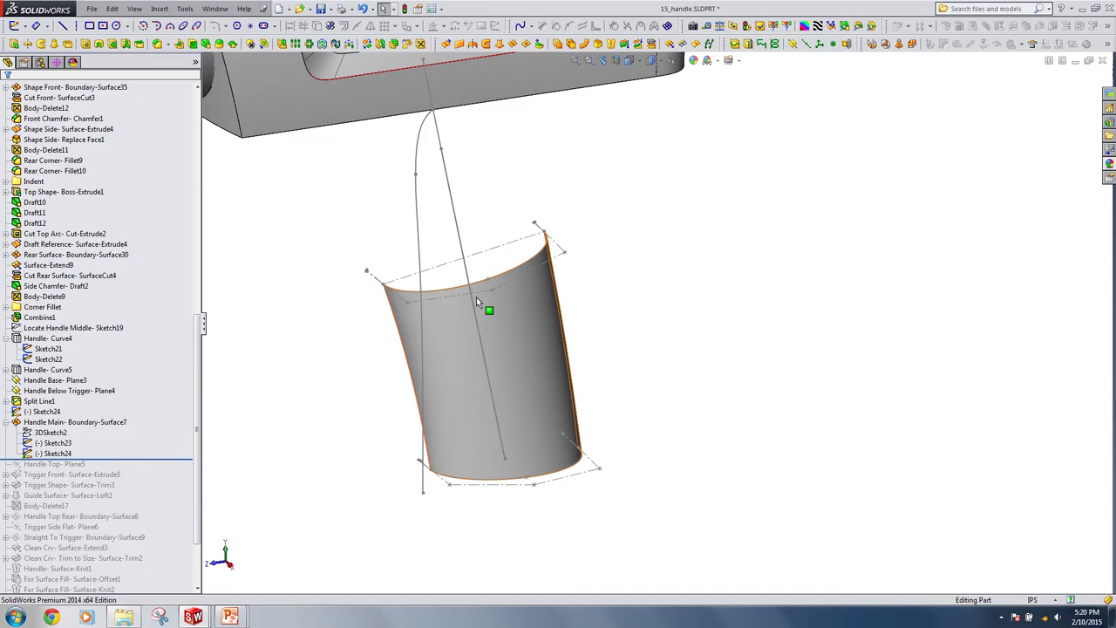
middle_drag(454, 293, 442, 292)
click(442, 293)
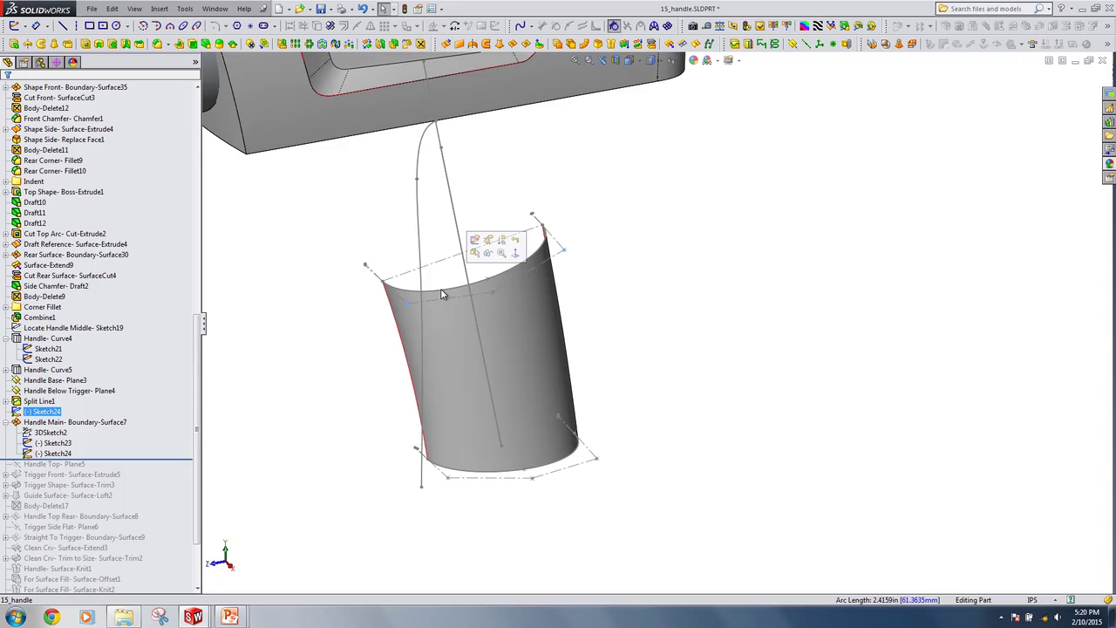
Identify the sketches under Handle Main- Boundary-Surface7 and open its Sketch24 for editing
click(41, 444)
click(39, 434)
click(53, 455)
click(60, 422)
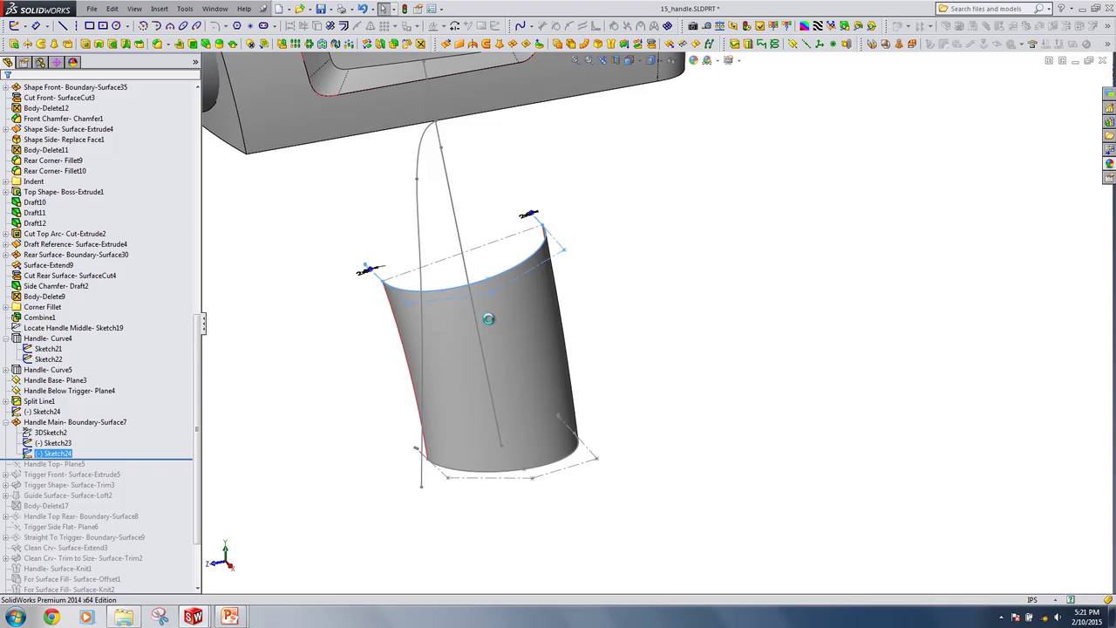
scroll(367, 272, down, 5)
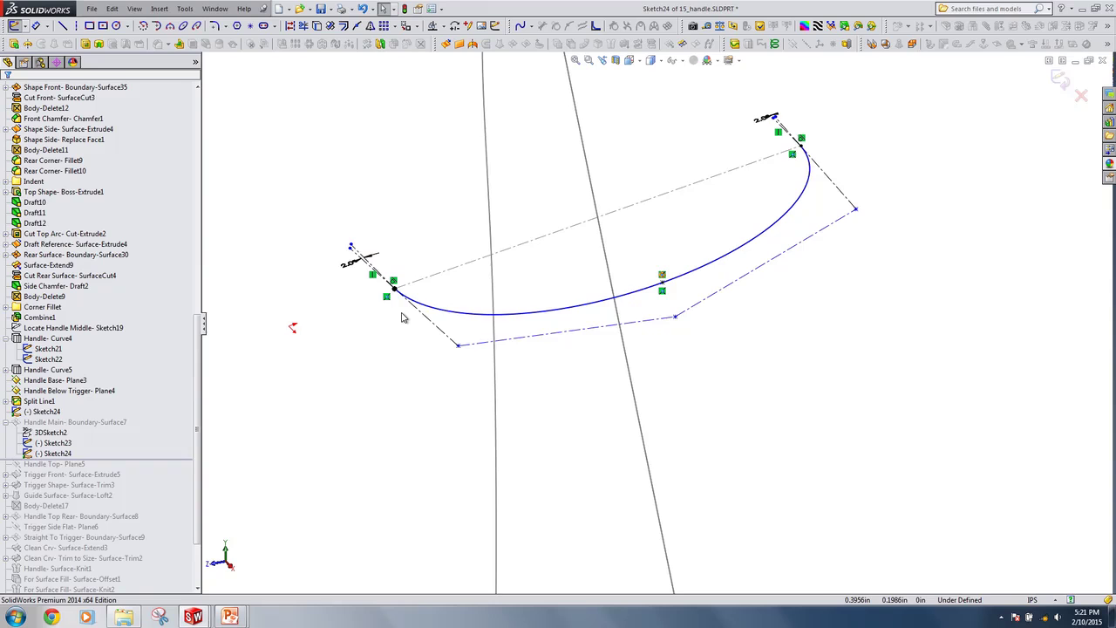
key(f)
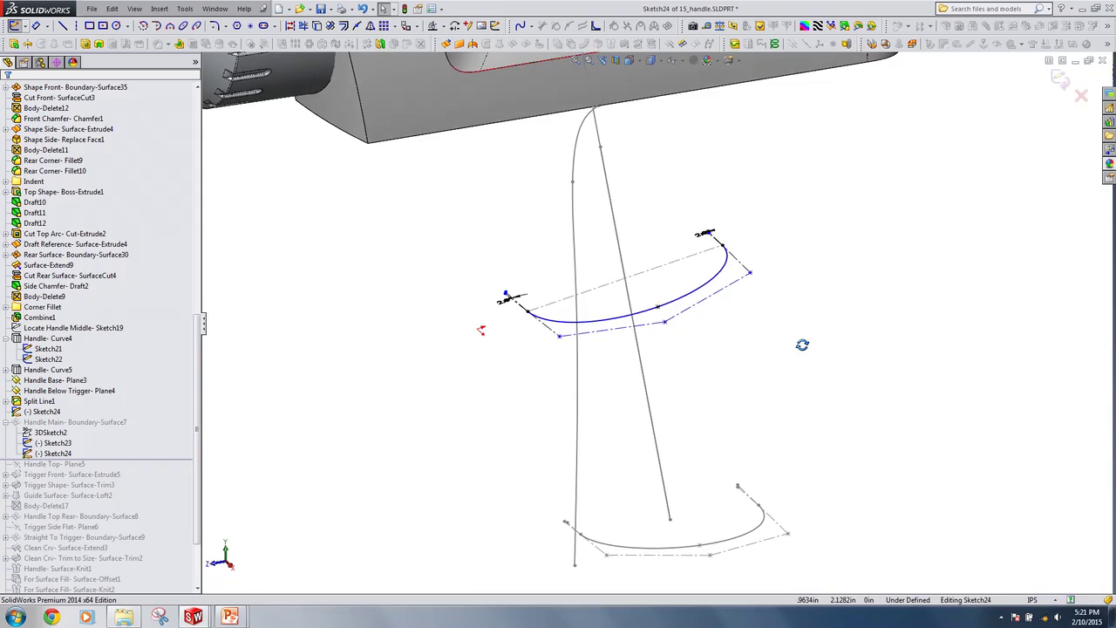
Try to reshape the Sketch24 spline by moving a corner of its control polygon, and undo the move
scroll(565, 342, down, 3)
mouse_move(564, 334)
mouse_down()
mouse_move(549, 323)
mouse_move(560, 330)
mouse_up()
click(540, 343)
key(ctrl+z)
Try Smart Dimension on two control polygon lines of the Sketch24 spline without placing dimensions, and exit the sketch discarding changes
key(d)
click(545, 319)
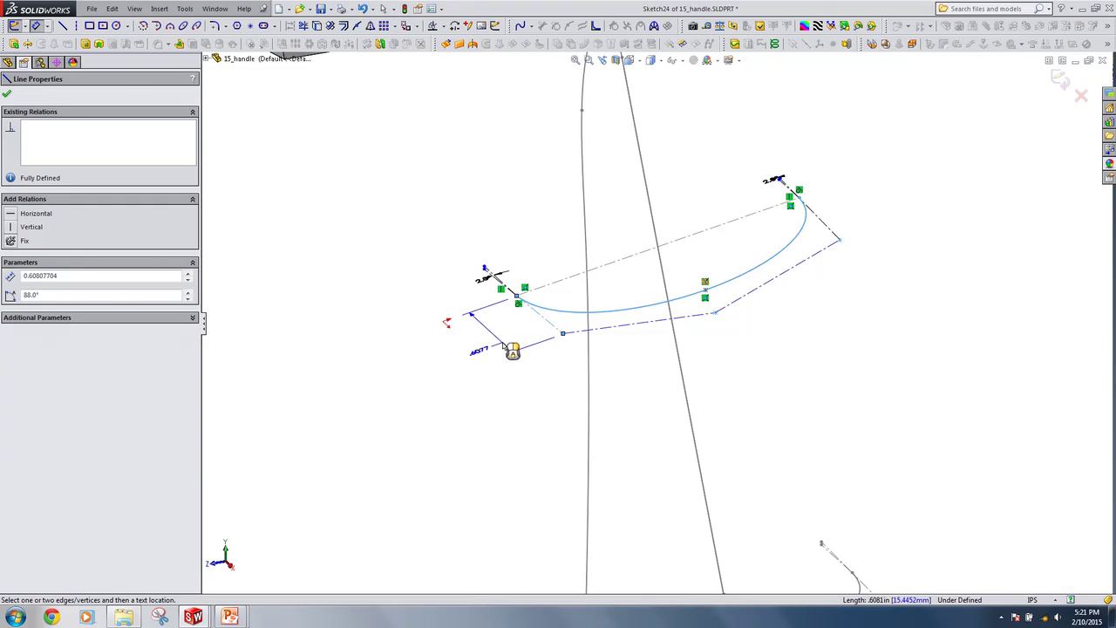
key(Escape)
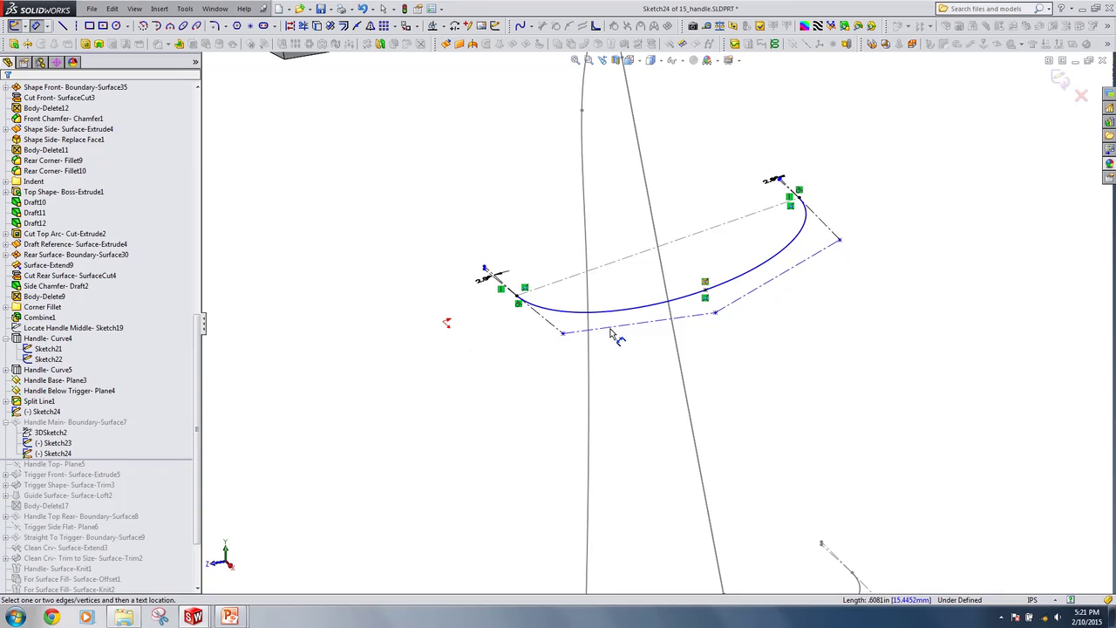
click(630, 326)
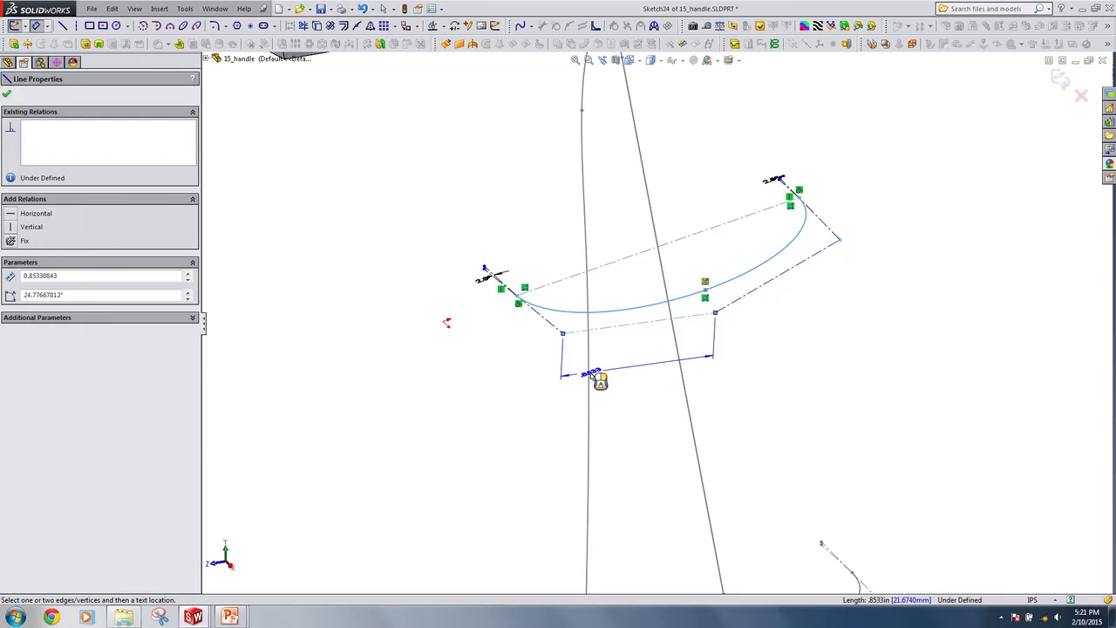
key(Escape)
key(z)
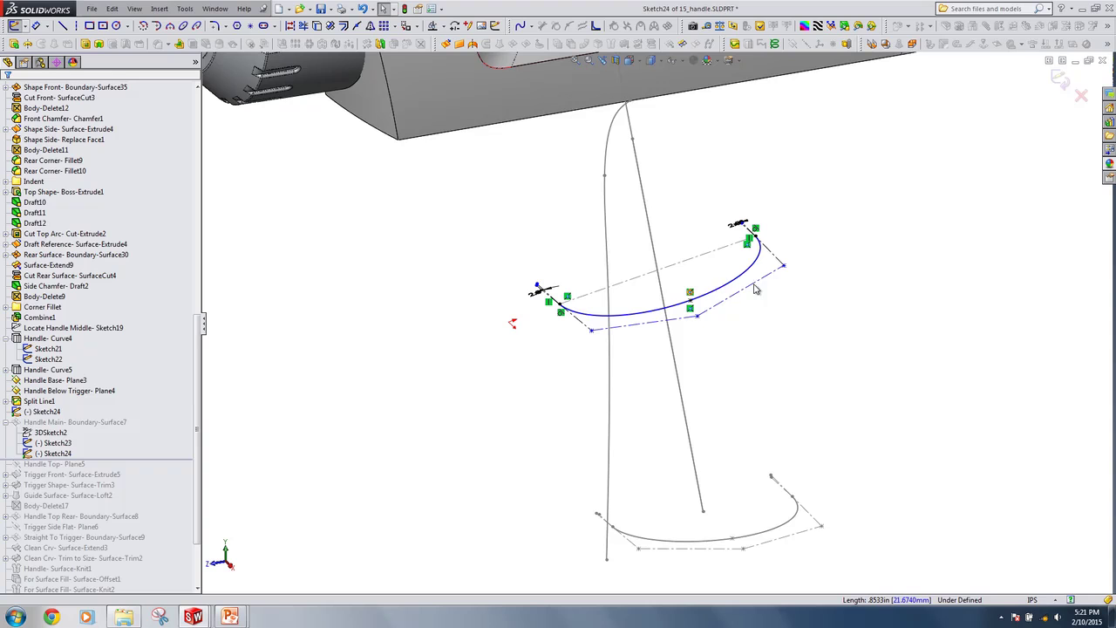
click(1080, 98)
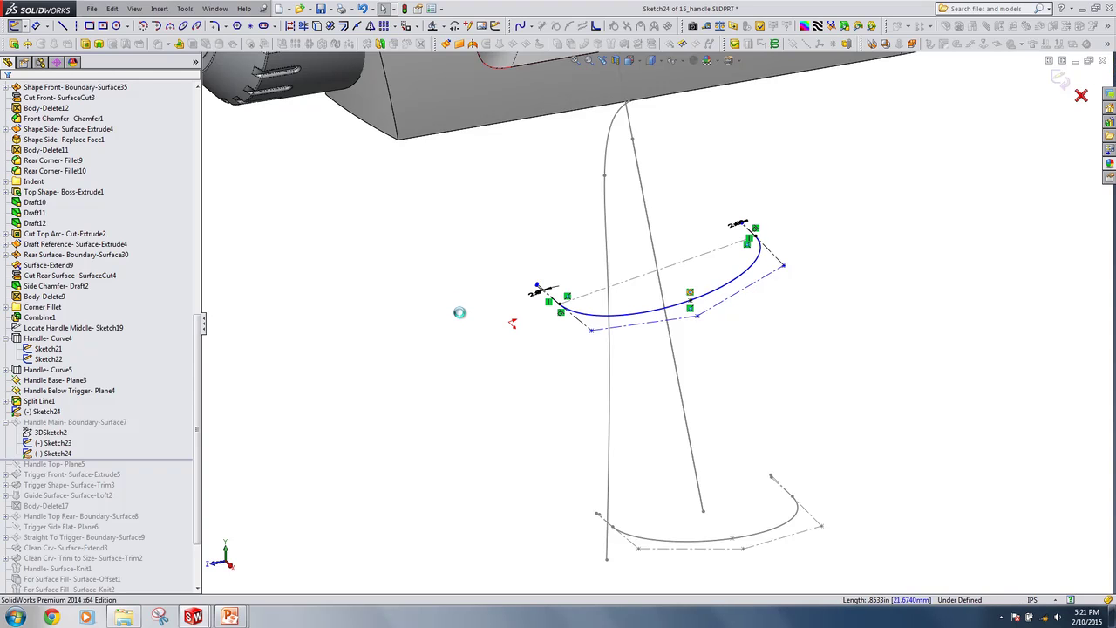
Open the definition of Handle Main- Boundary-Surface7 to examine its boundary curves and curvature combs
scroll(152, 461, down, 2)
middle_drag(550, 491, 543, 474)
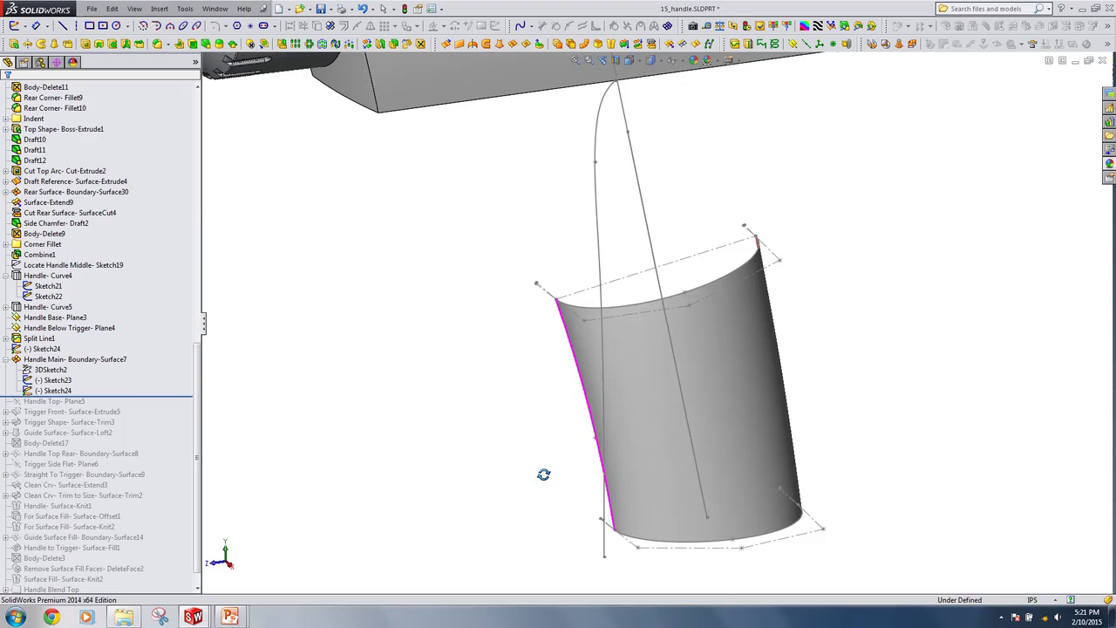
click(646, 427)
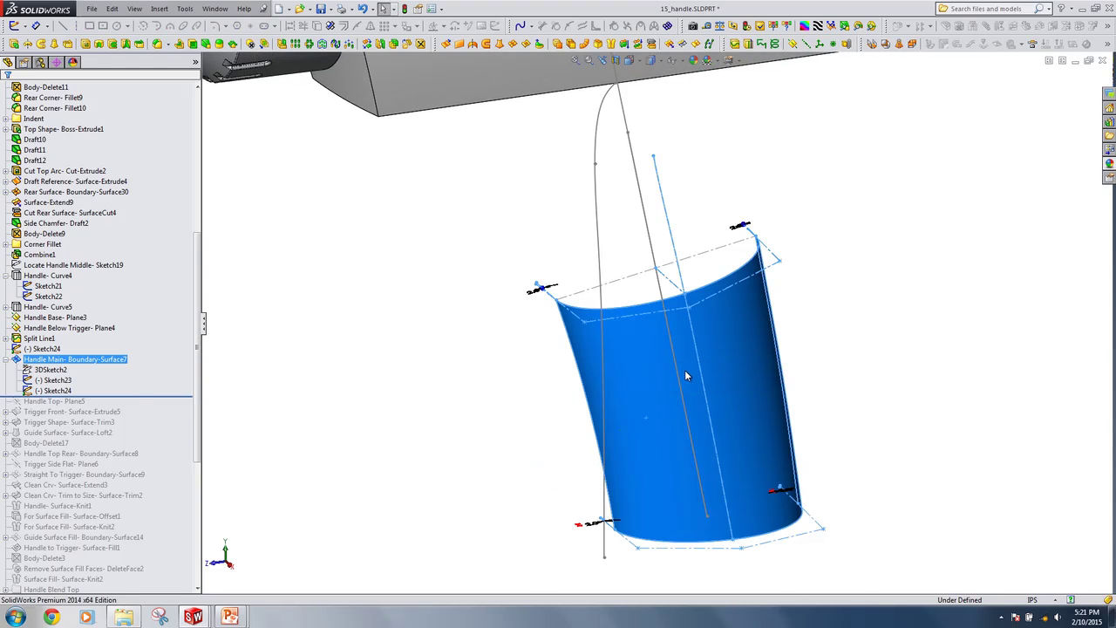
click(584, 307)
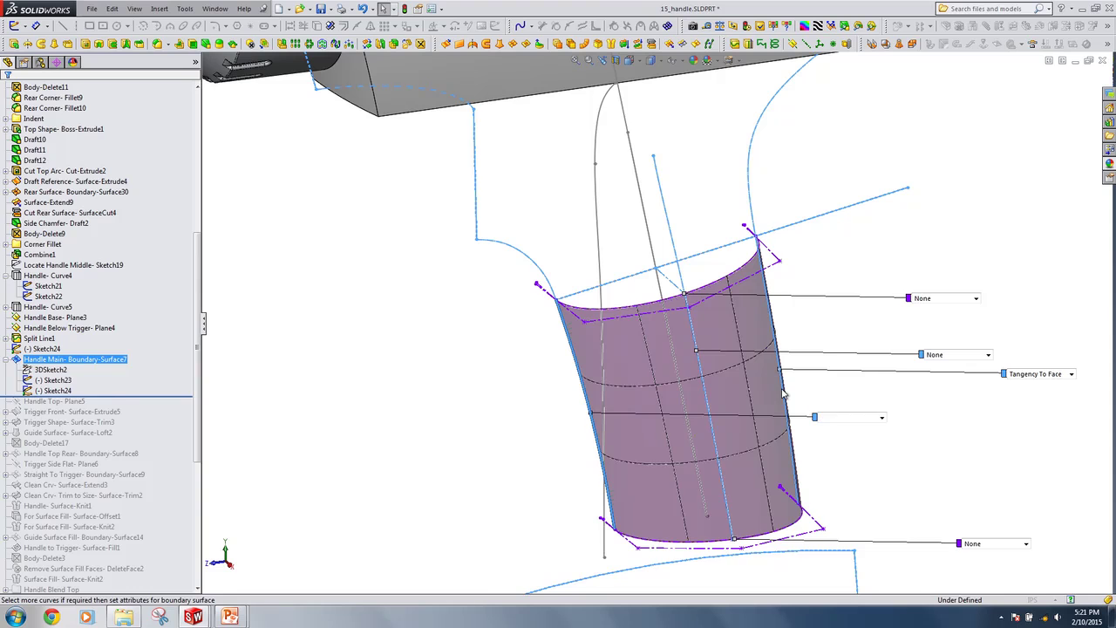
scroll(673, 347, up, 3)
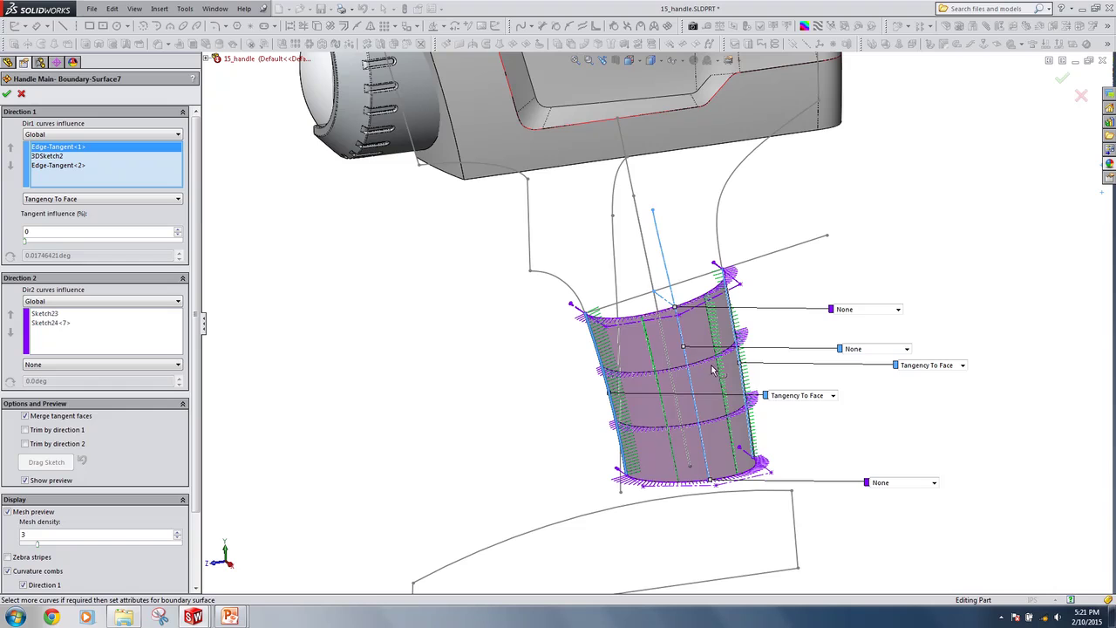
middle_drag(812, 389, 823, 390)
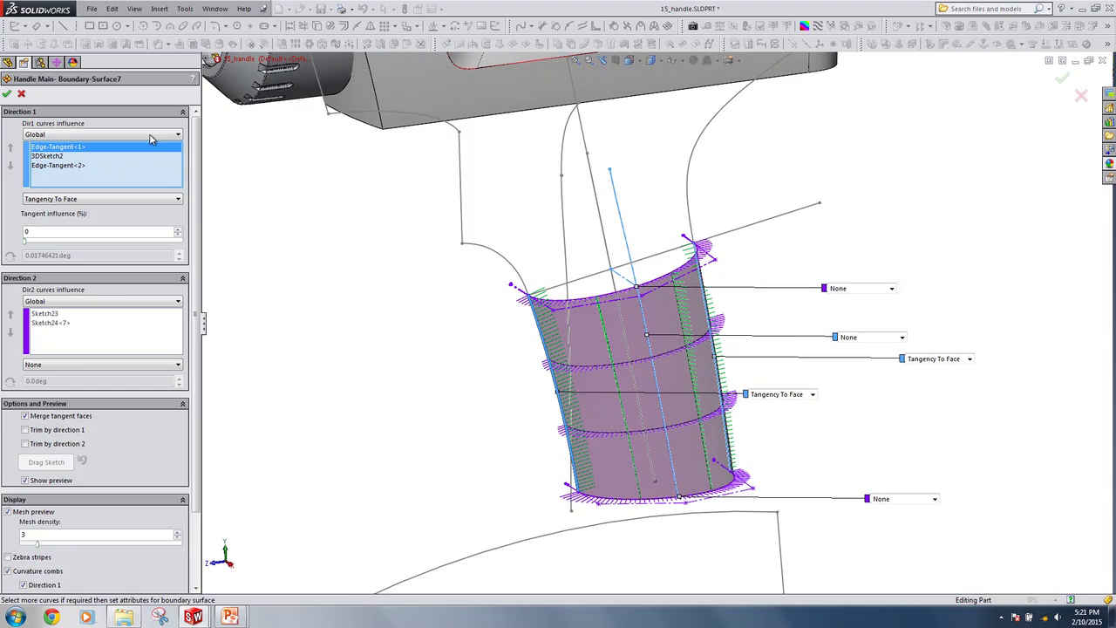
Highlight 3DSketch2 and both Edge-Tangent curves in Direction 1 of the boundary surface, and close the definition without changes
click(64, 156)
middle_drag(657, 354, 636, 339)
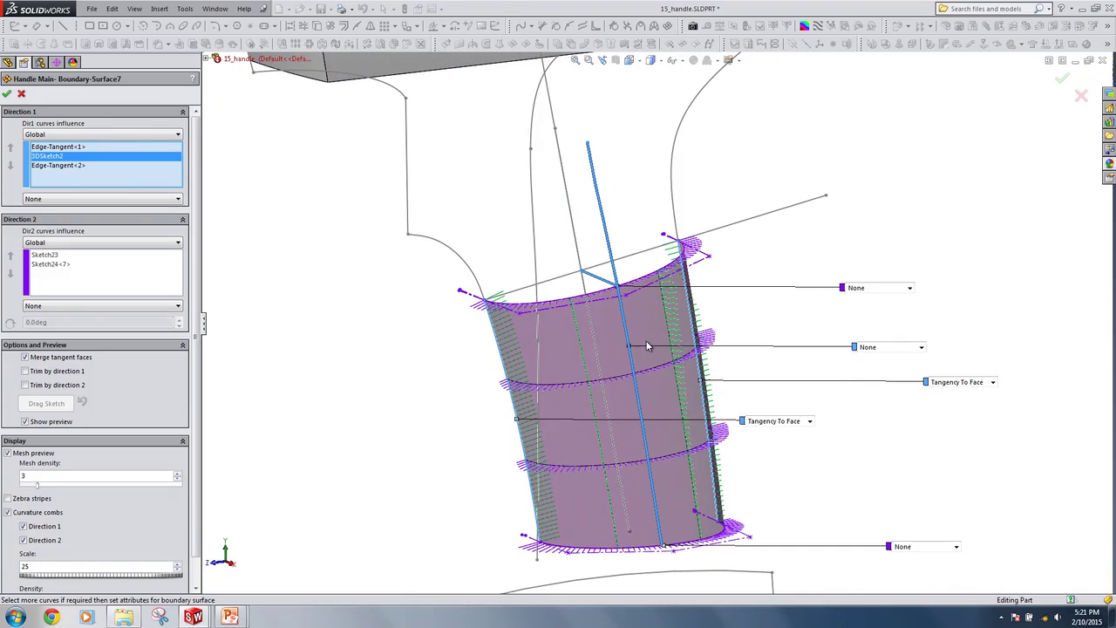
click(92, 148)
ctrl+click(84, 166)
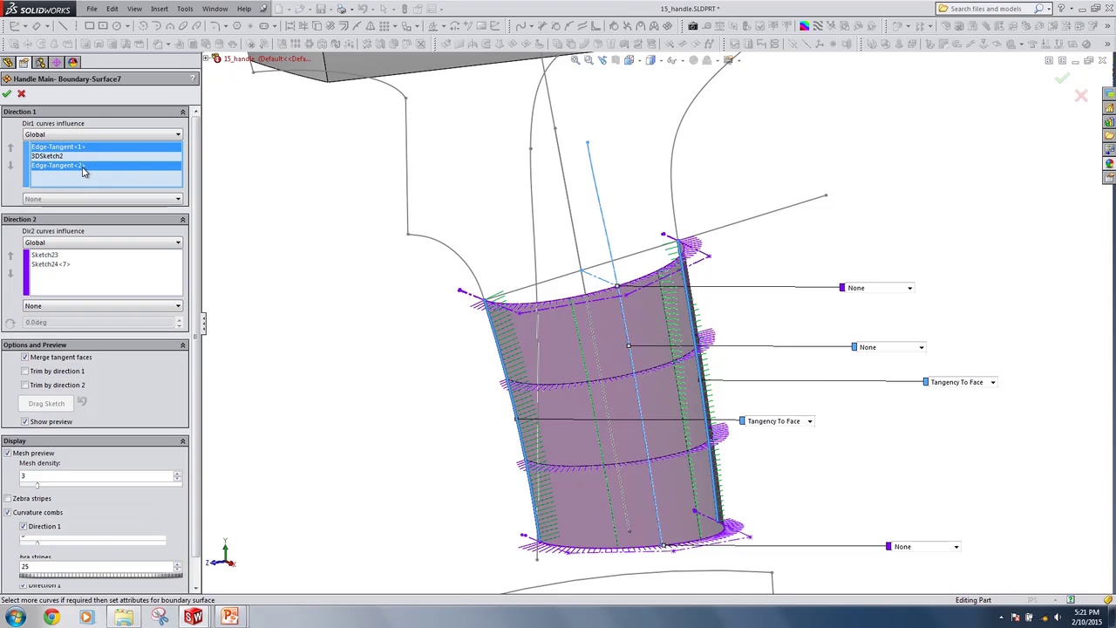
click(63, 157)
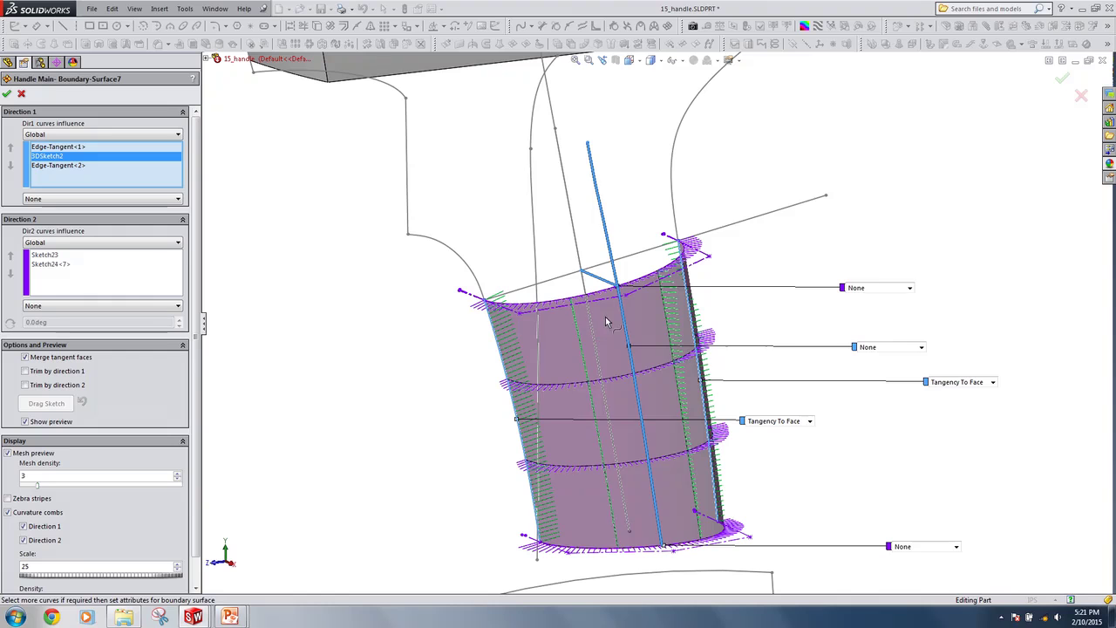
click(21, 95)
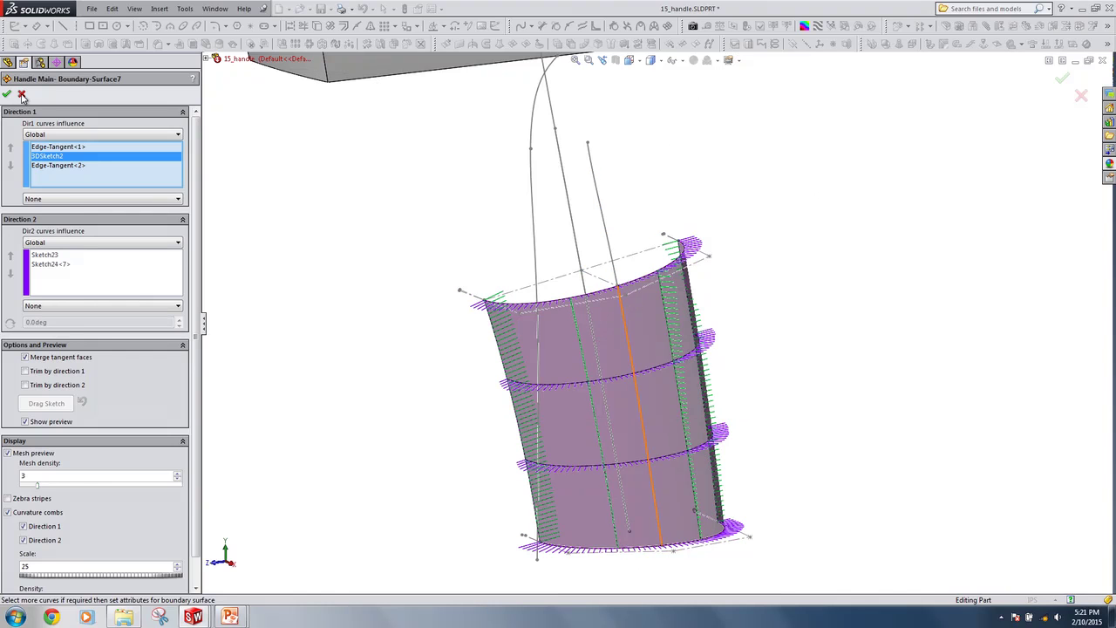
Roll the feature history forward past Trigger Front- Surface-Extrude5 and examine the trigger surface
scroll(120, 355, down, 7)
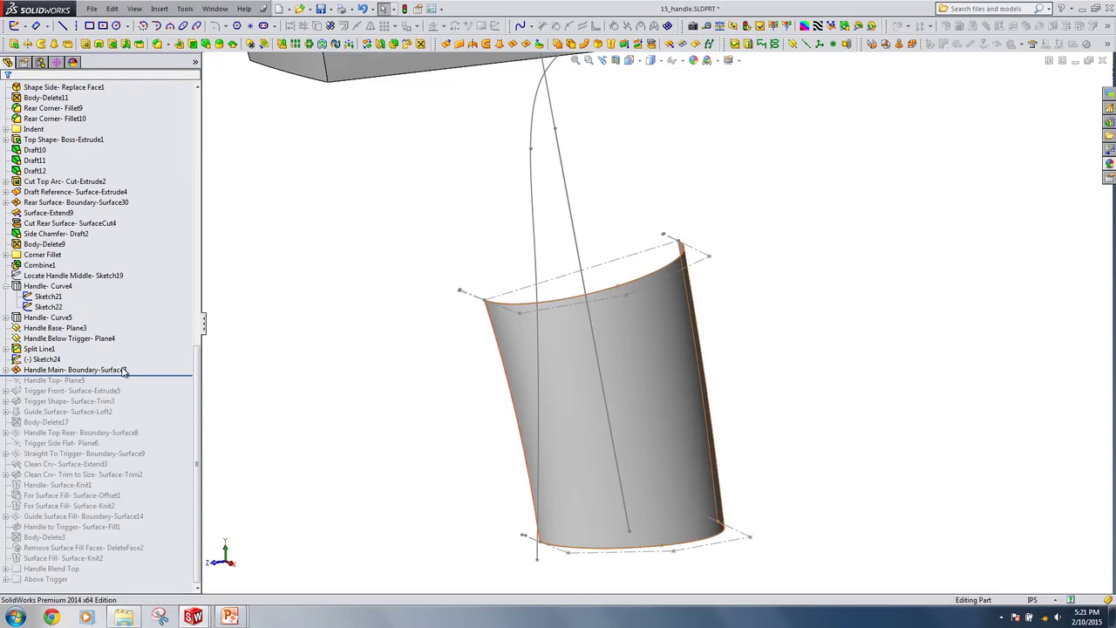
drag(130, 376, 132, 397)
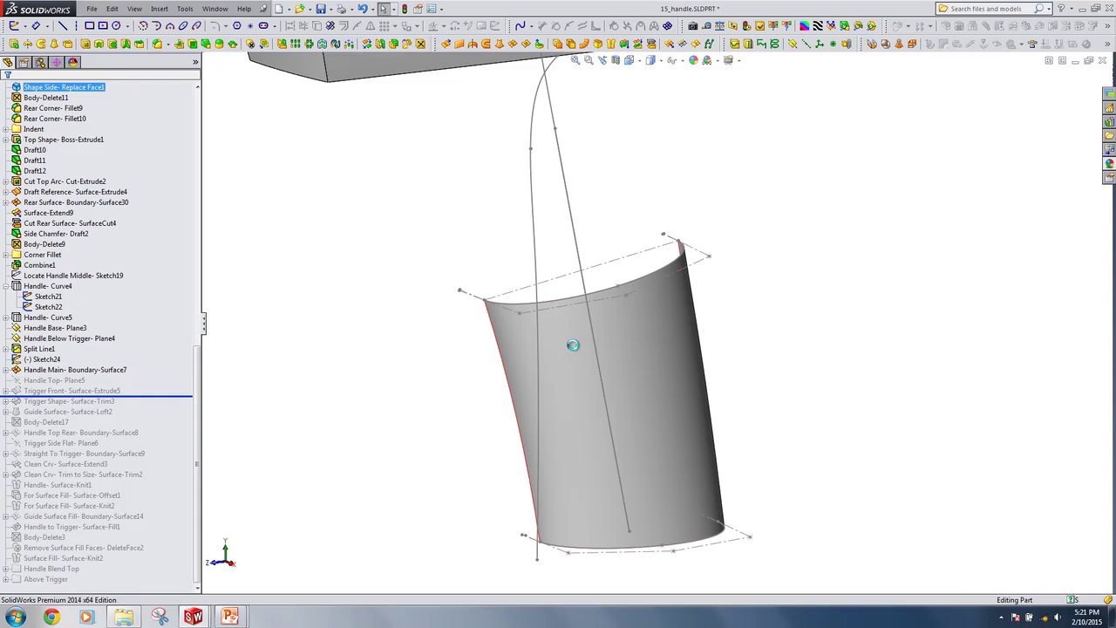
scroll(570, 349, up, 1)
middle_drag(567, 348, 622, 358)
mouse_move(429, 244)
middle_down()
mouse_move(443, 246)
mouse_move(438, 260)
middle_up()
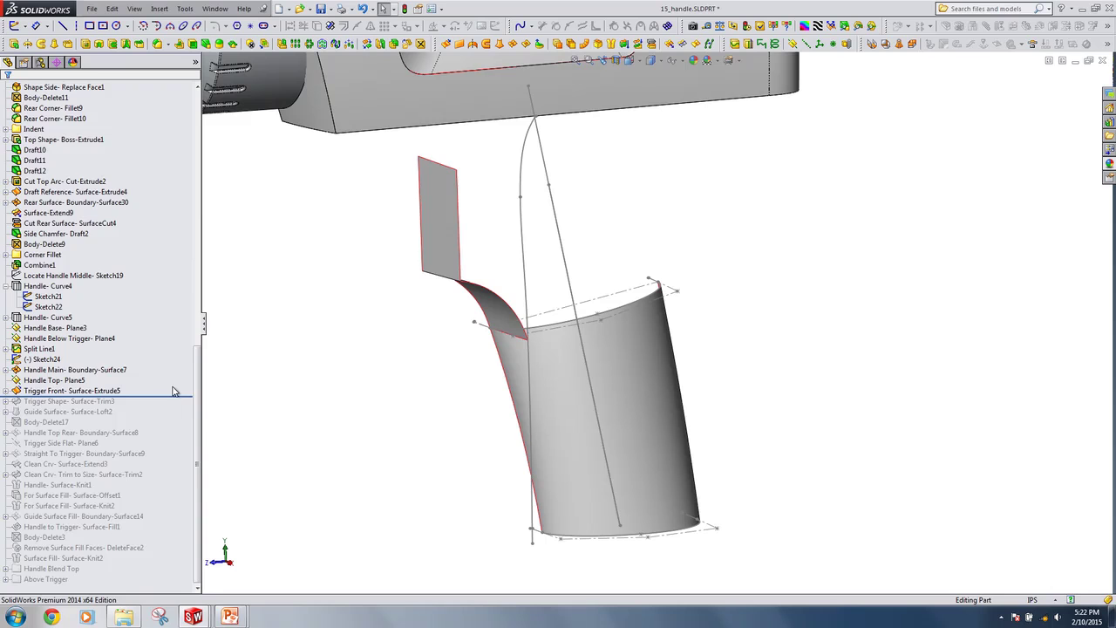
Run Draft Analysis on the handle with the Right plane as pull direction and a 2 degree draft angle
drag(198, 404, 199, 142)
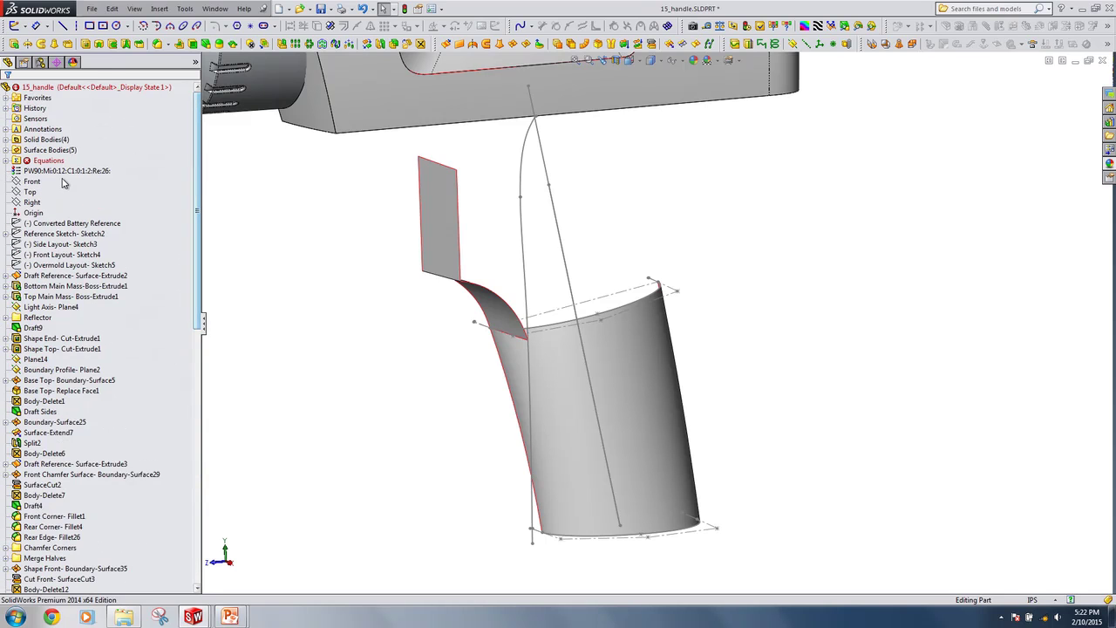
click(30, 203)
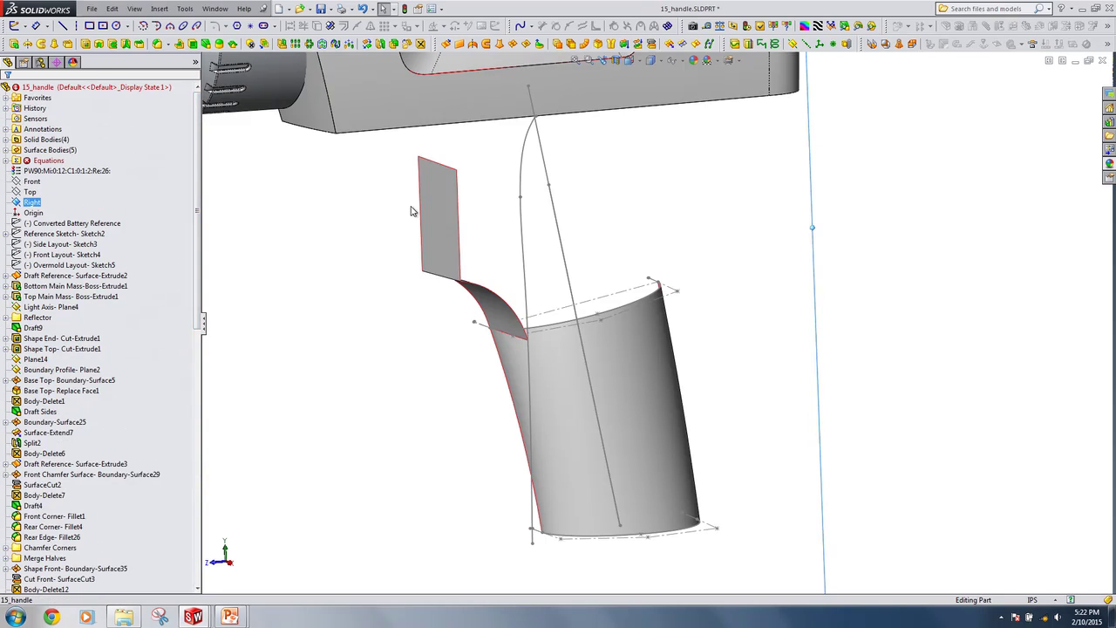
click(835, 28)
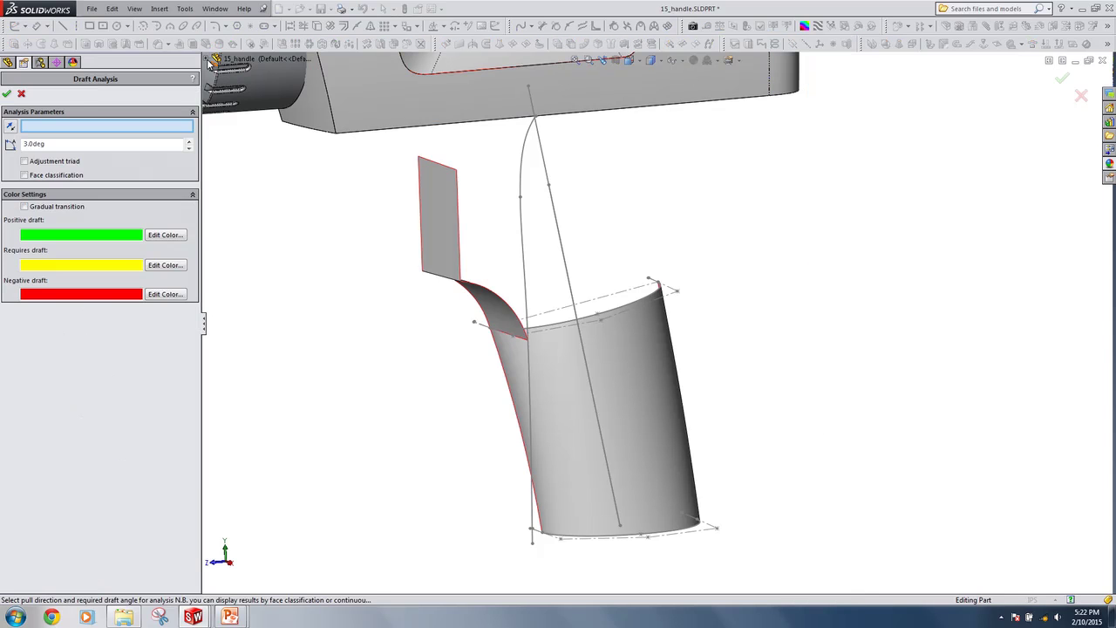
click(209, 63)
click(252, 174)
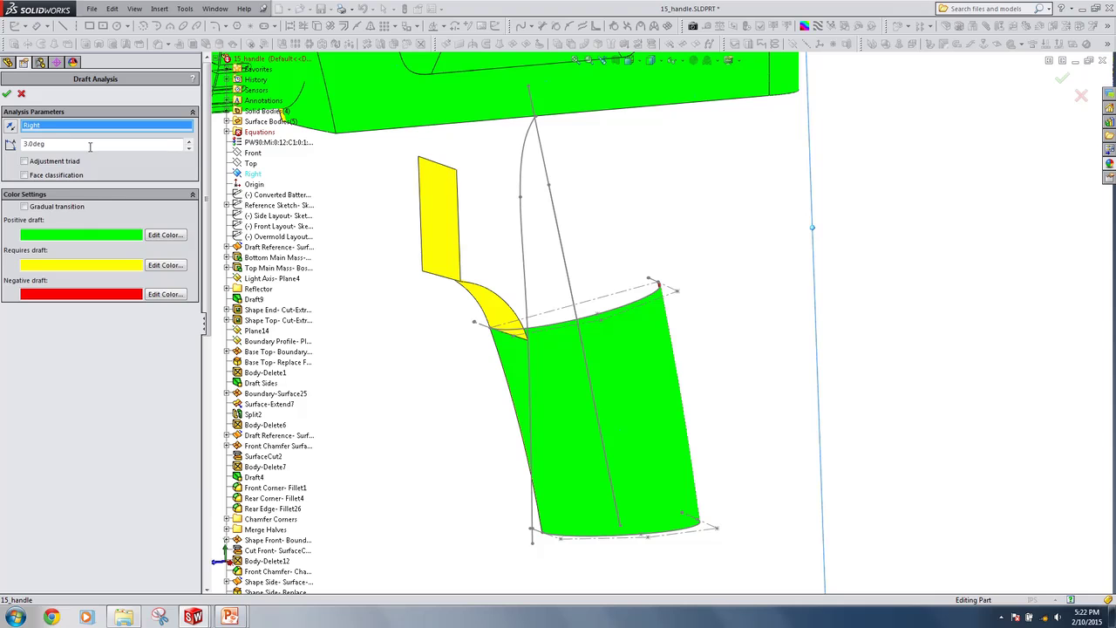
scroll(580, 491, down, 5)
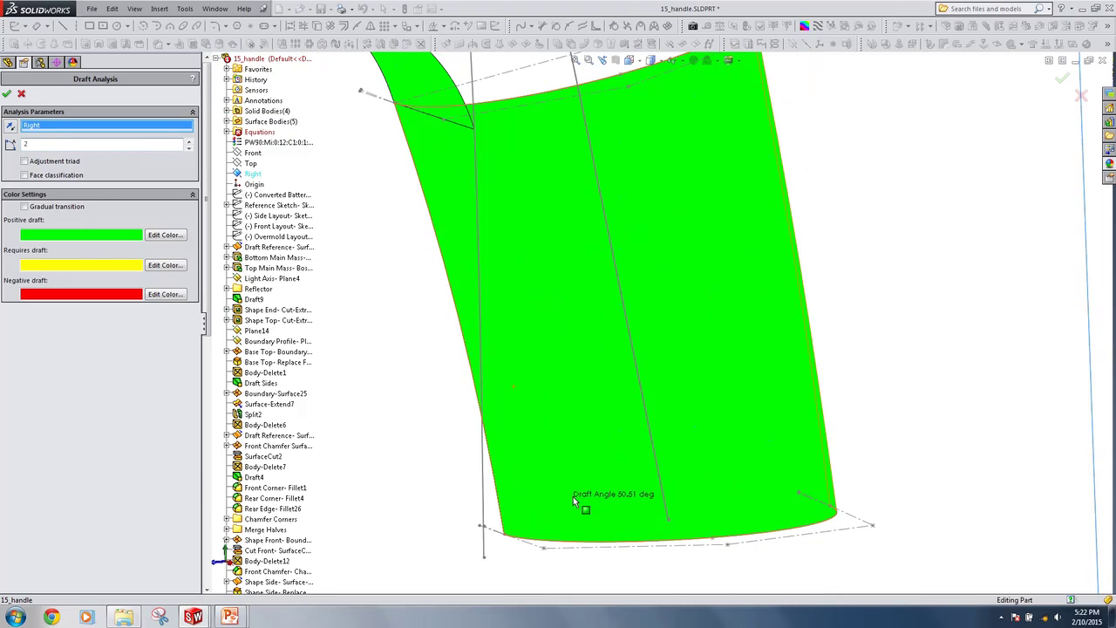
Check the draft angle along the front edge of the main handle surface and close the analysis without keeping it
middle_drag(584, 486, 572, 482)
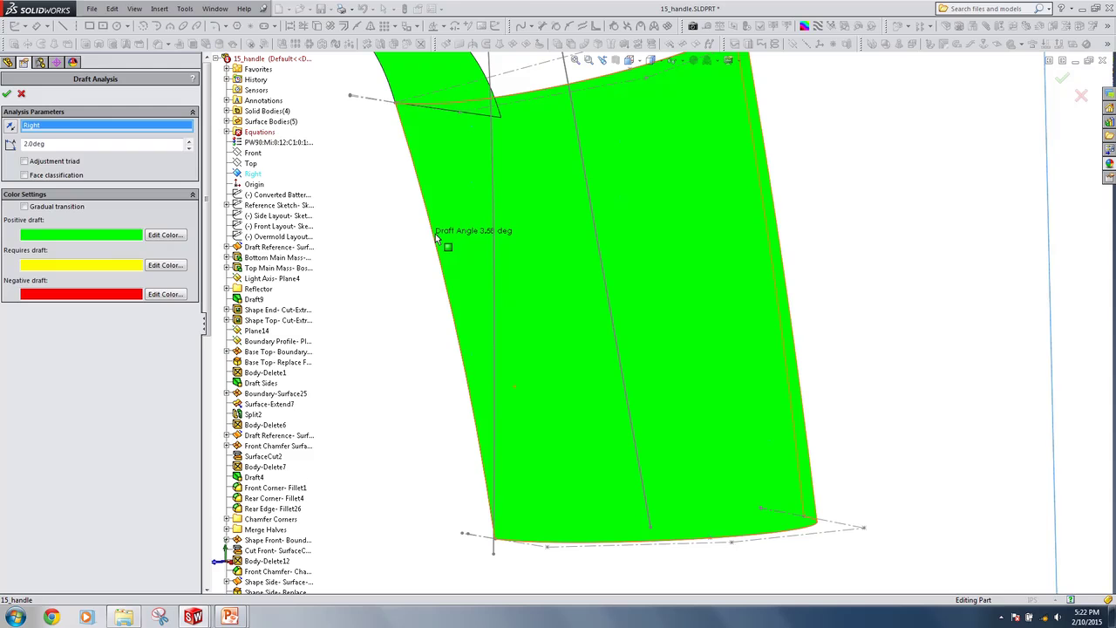
mouse_move(434, 243)
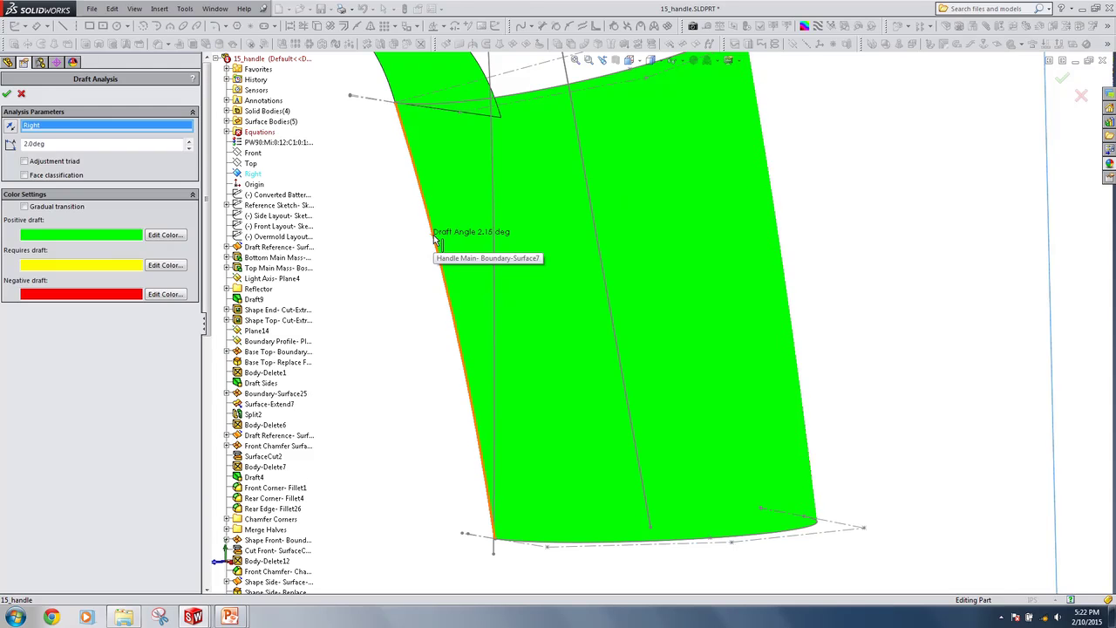
scroll(448, 251, up, 1)
middle_drag(448, 251, 467, 258)
click(22, 95)
Roll the feature history forward past Trigger Shape- Surface-Trim3 and examine the trimmed trigger surface
scroll(747, 270, up, 3)
ctrl+middle_drag(750, 275, 736, 296)
scroll(149, 381, down, 12)
scroll(149, 387, down, 5)
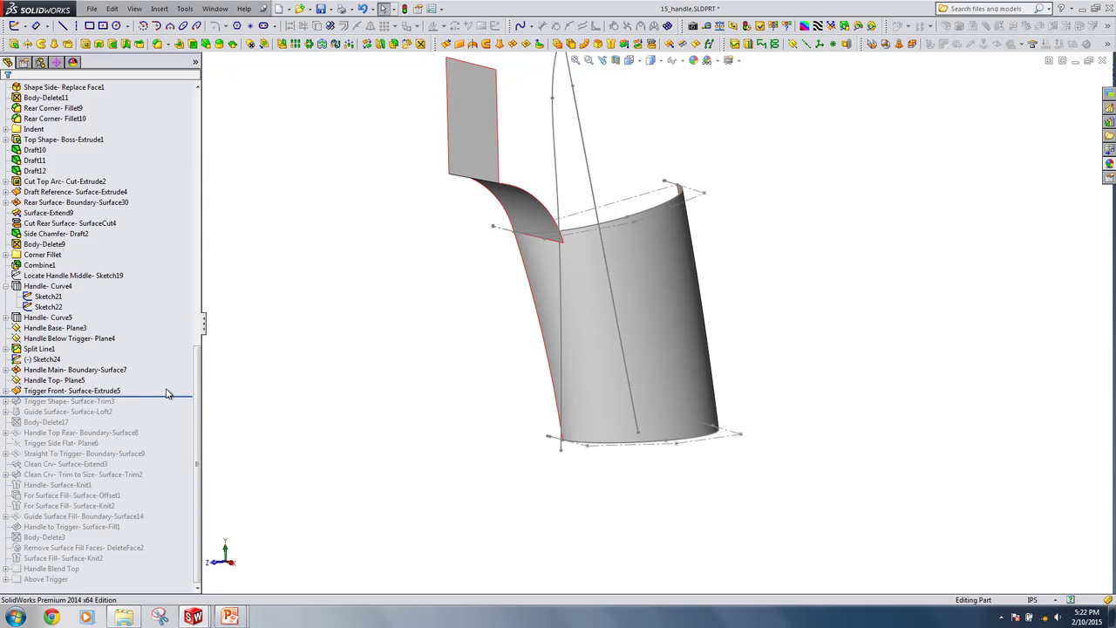
drag(164, 395, 164, 403)
middle_drag(580, 289, 571, 324)
Roll the feature history forward past Handle Top Rear- Boundary-Surface8 and examine the upper rear handle surface
drag(140, 408, 156, 436)
middle_drag(658, 380, 686, 250)
scroll(686, 250, down, 2)
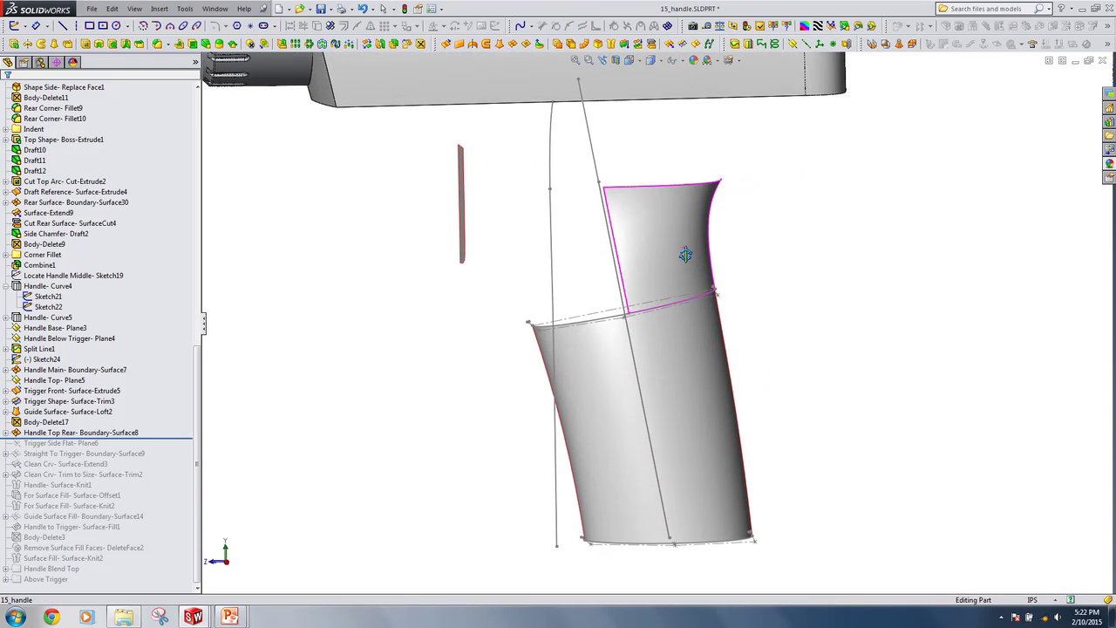
Open Sketch25 of Handle Top Rear- Boundary-Surface8, examine its spline, and exit without keeping changes
click(6, 433)
click(44, 453)
click(61, 436)
mouse_move(635, 219)
middle_down()
mouse_move(648, 229)
mouse_move(647, 262)
middle_up()
click(1078, 93)
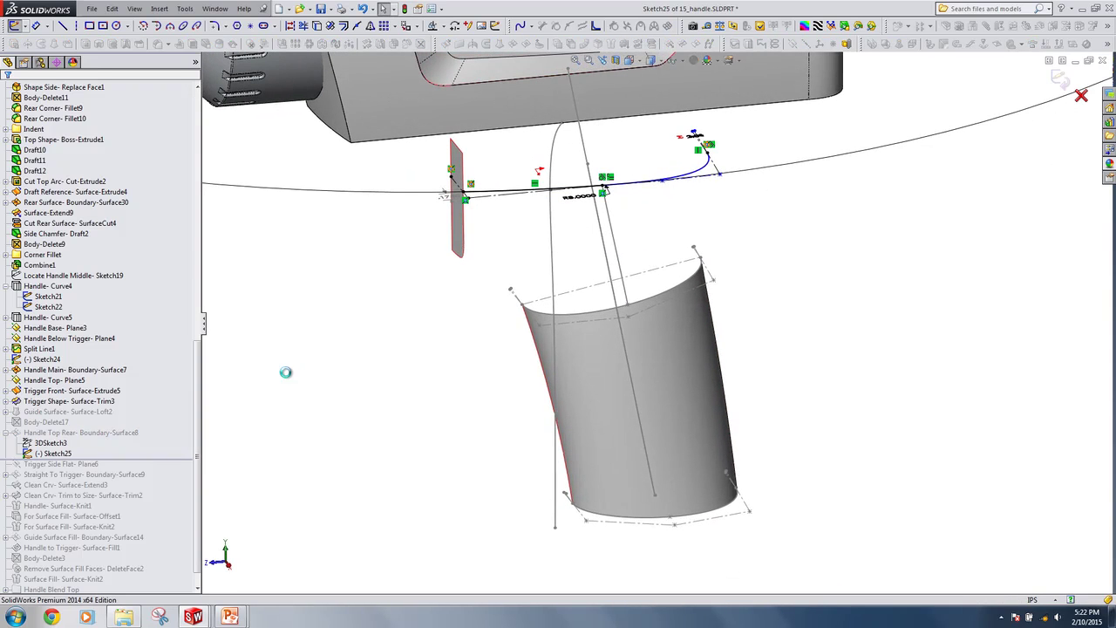
Roll the feature history forward past Straight To Trigger- Boundary-Surface9 and open that surface's definition
drag(151, 460, 153, 479)
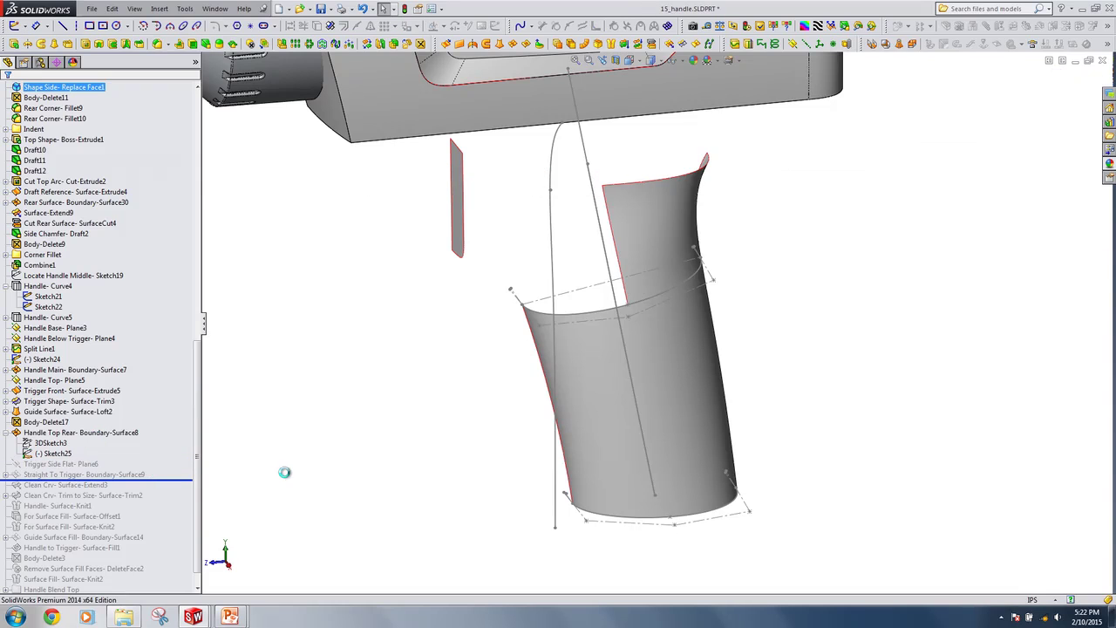
click(511, 220)
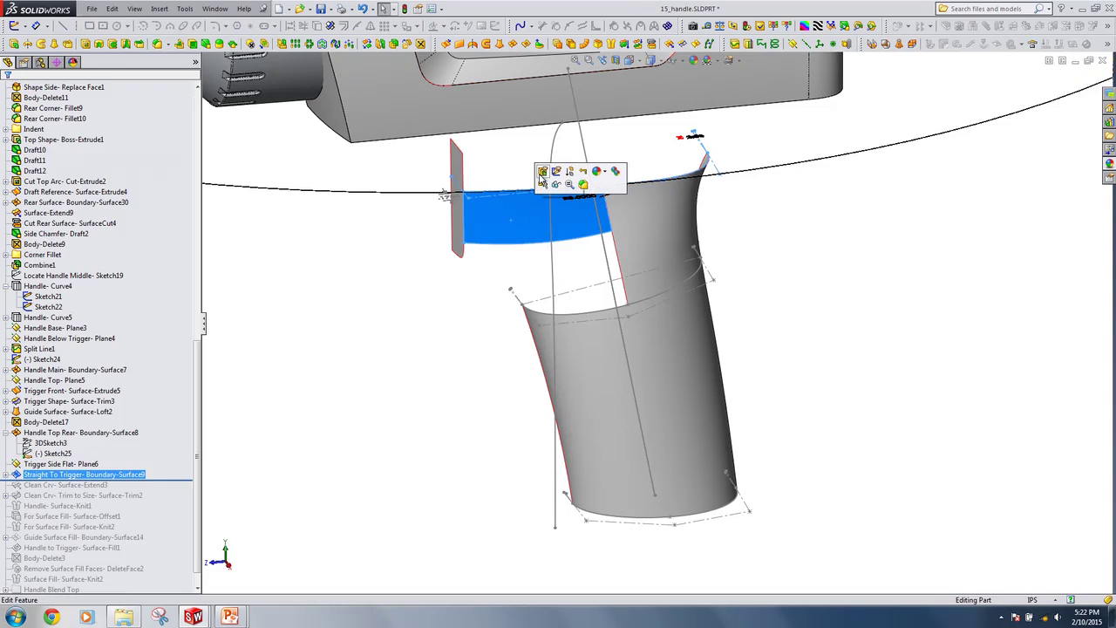
click(541, 173)
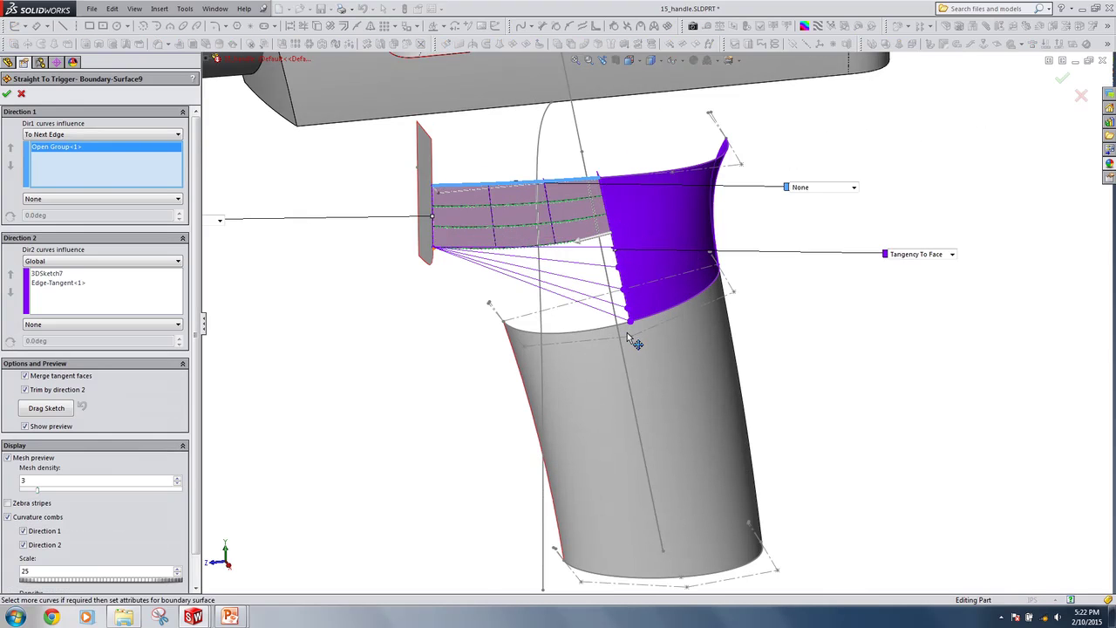
Examine the preview and connector path of Straight To Trigger- Boundary-Surface9, and close its definition without keeping changes
middle_drag(633, 330, 629, 319)
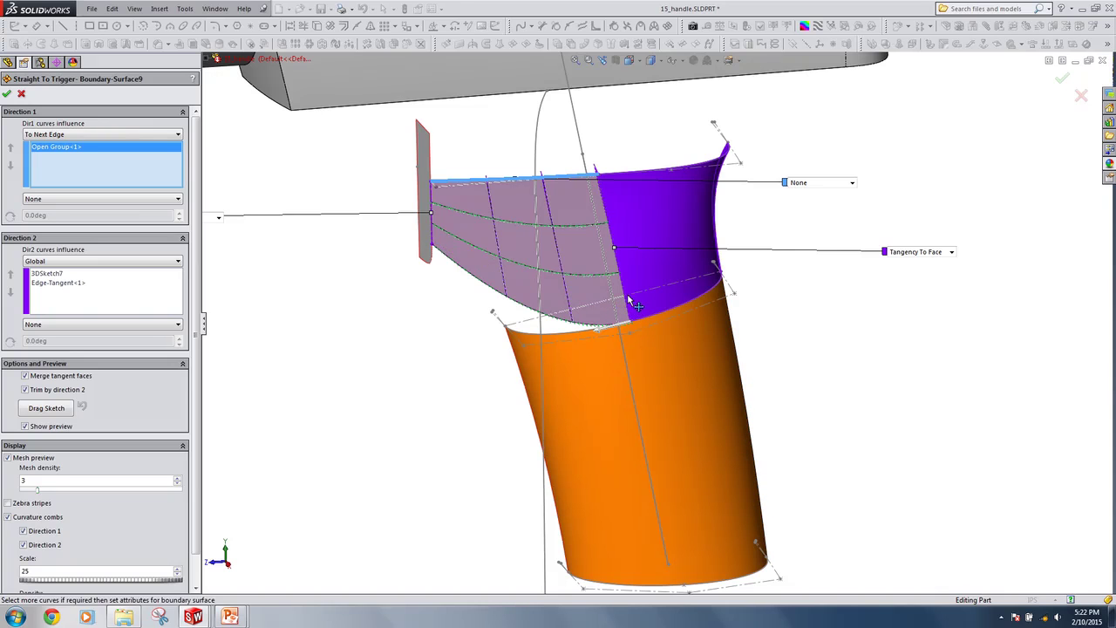
scroll(624, 237, down, 3)
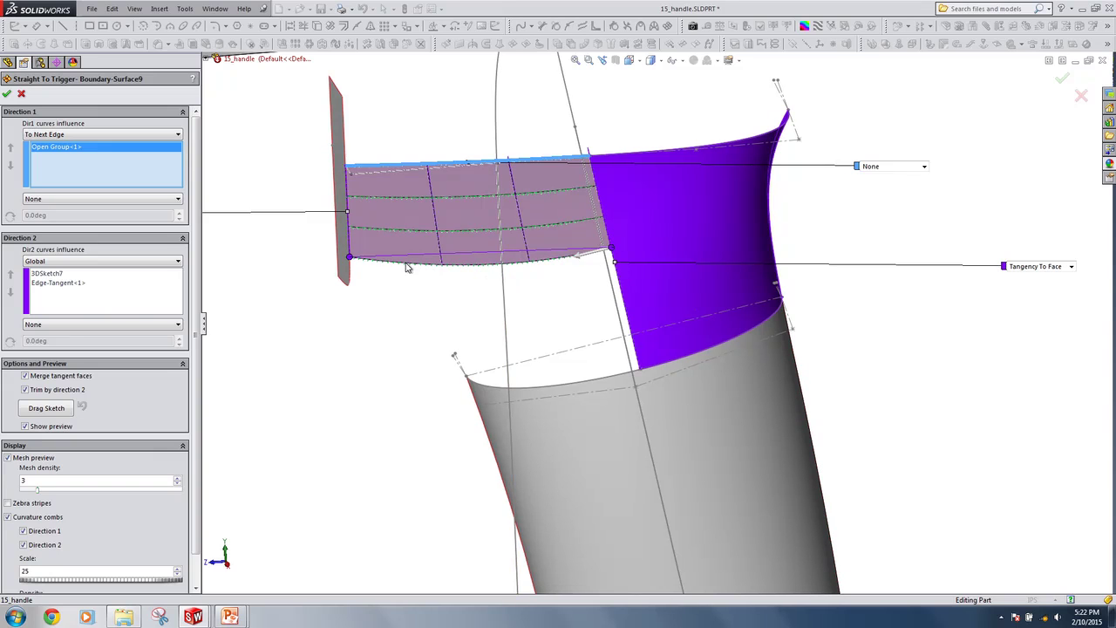
click(21, 94)
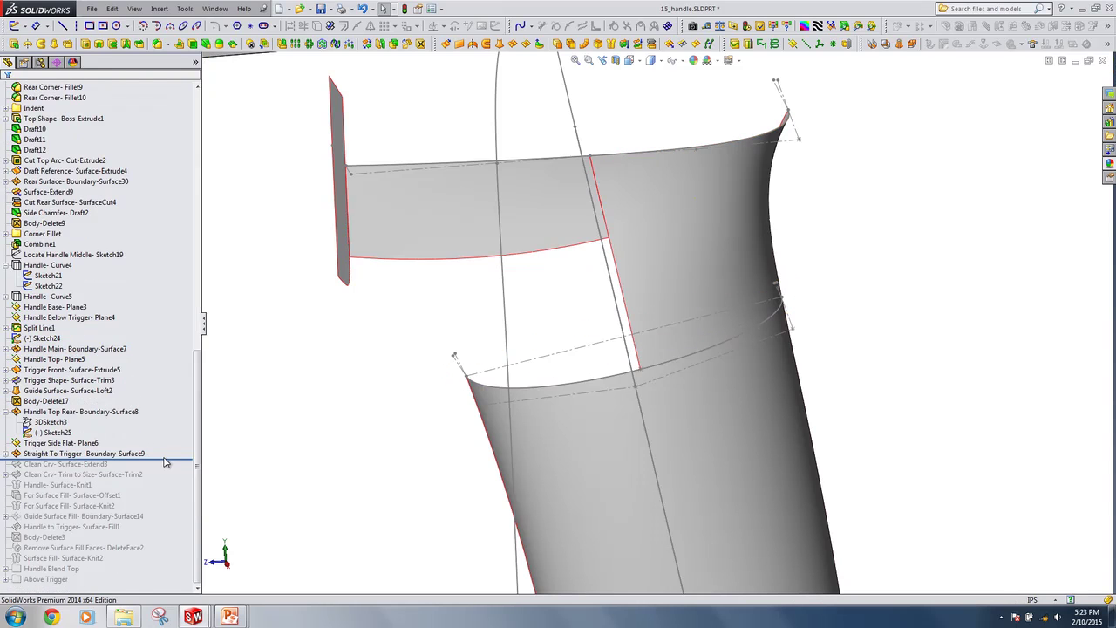
Roll the feature history forward past Clean Crv- Trim to Size- Surface-Trim2 and Handle- Surface-Knit1, and examine the knitted handle surface
drag(167, 459, 166, 477)
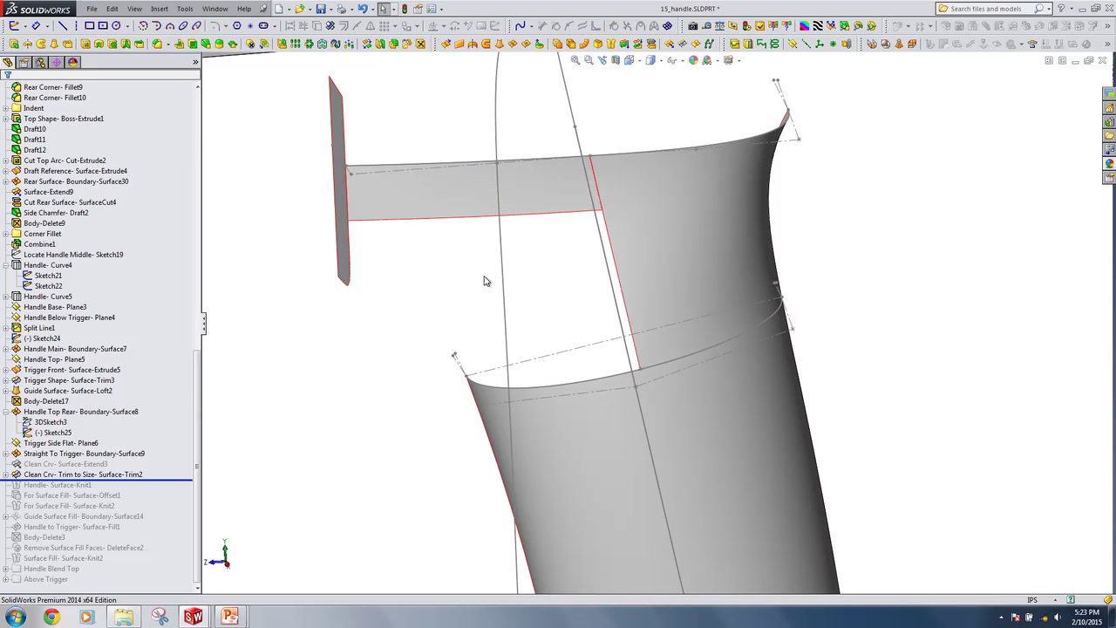
scroll(590, 288, up, 3)
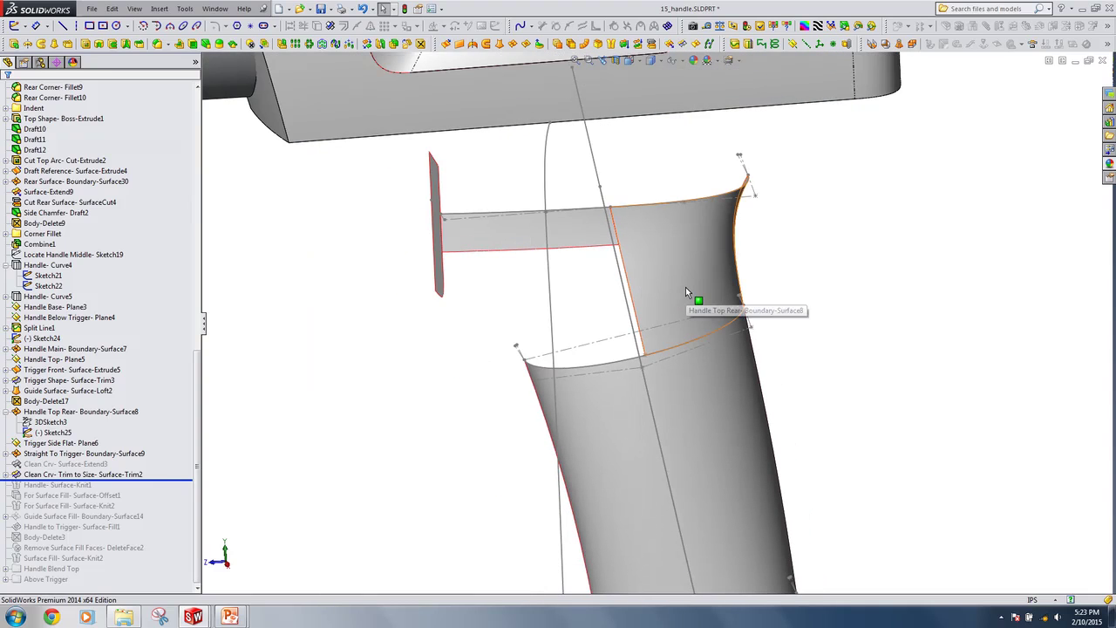
drag(161, 479, 162, 489)
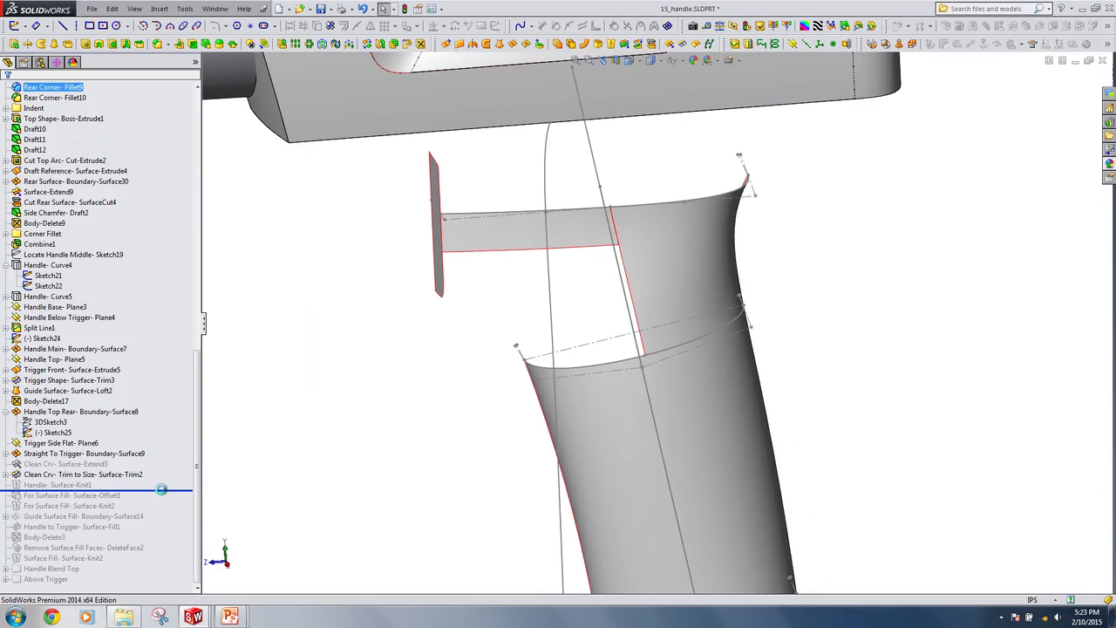
scroll(640, 440, up, 1)
middle_drag(640, 440, 626, 281)
ctrl+middle_drag(538, 430, 605, 398)
scroll(606, 399, down, 1)
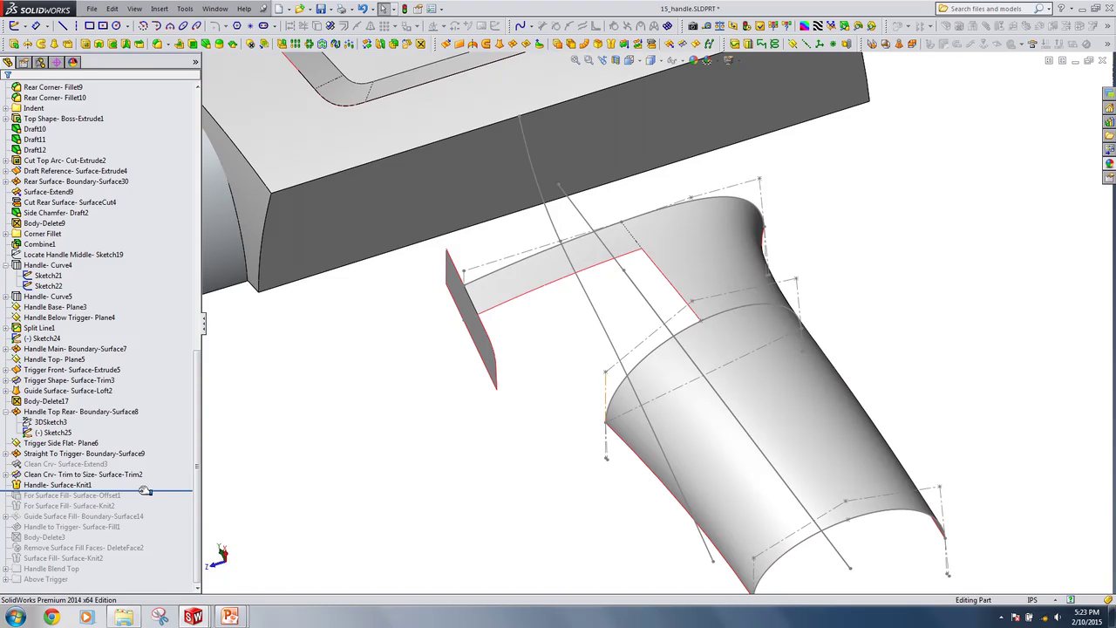
Roll the history forward past For Surface Fill- Surface-Offset1 and show the surface bodies Draft Reference- Surface-Extrude2[2] and Split Line1
drag(145, 490, 140, 495)
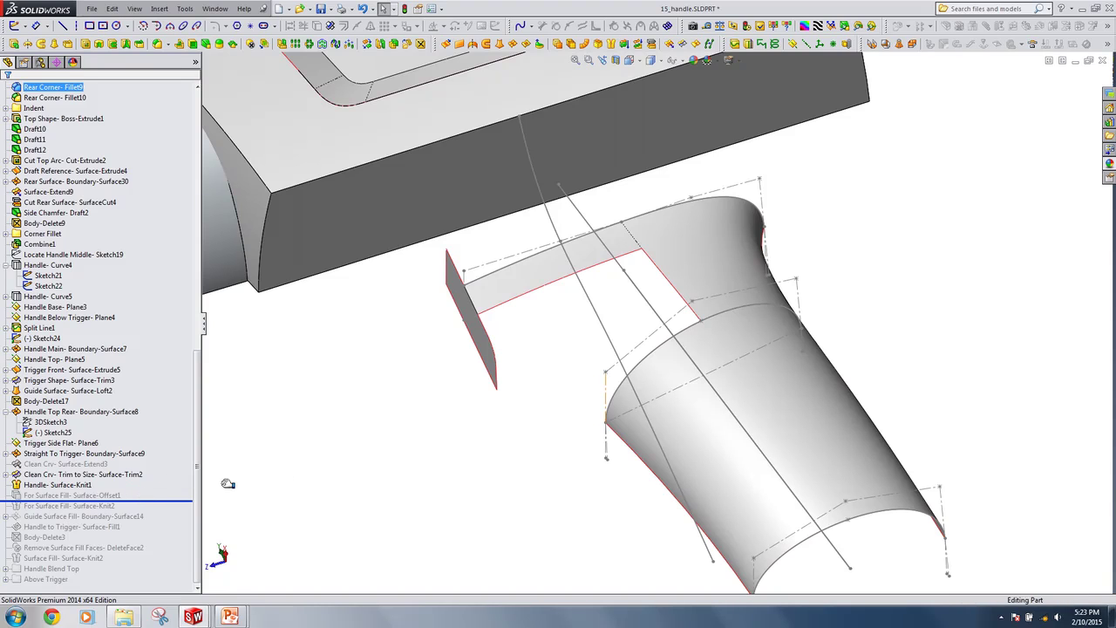
drag(199, 475, 195, 185)
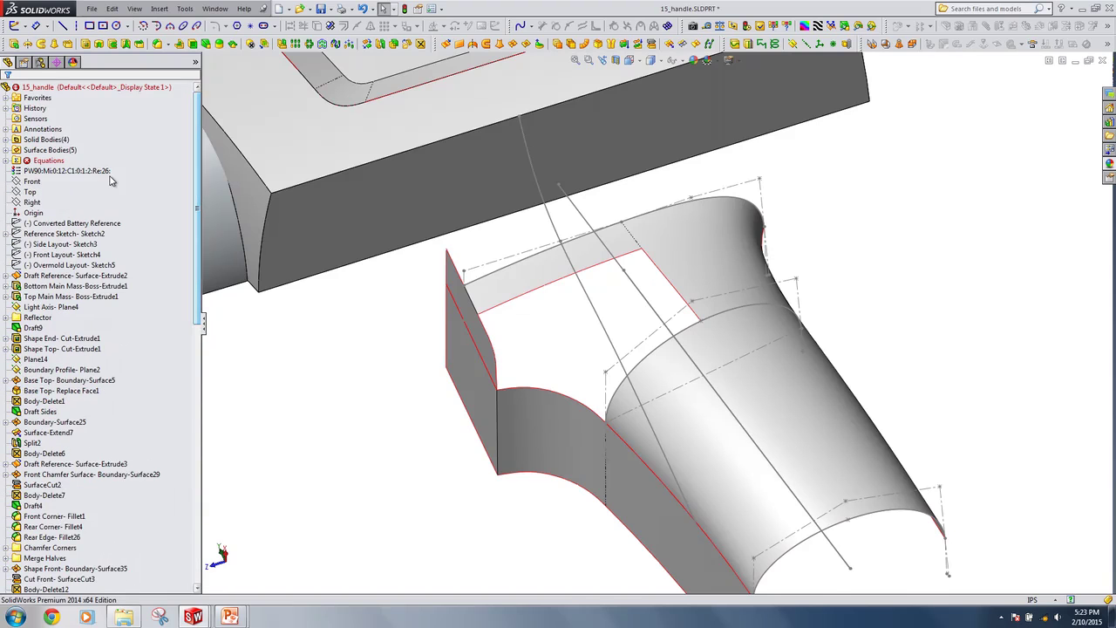
click(6, 150)
click(61, 171)
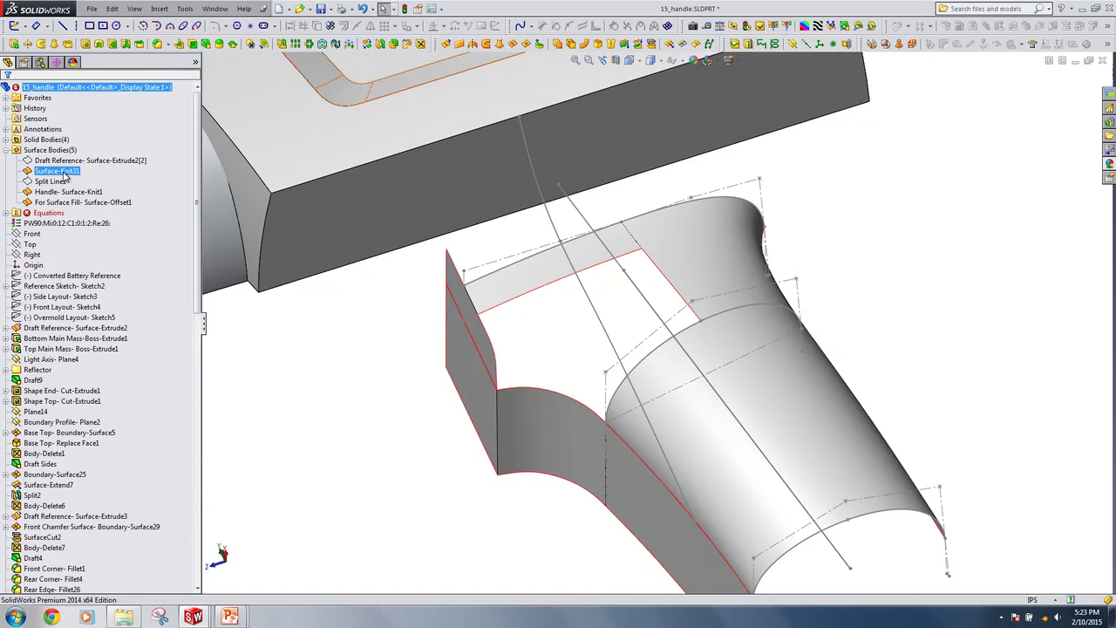
right_click(64, 163)
click(71, 146)
click(347, 403)
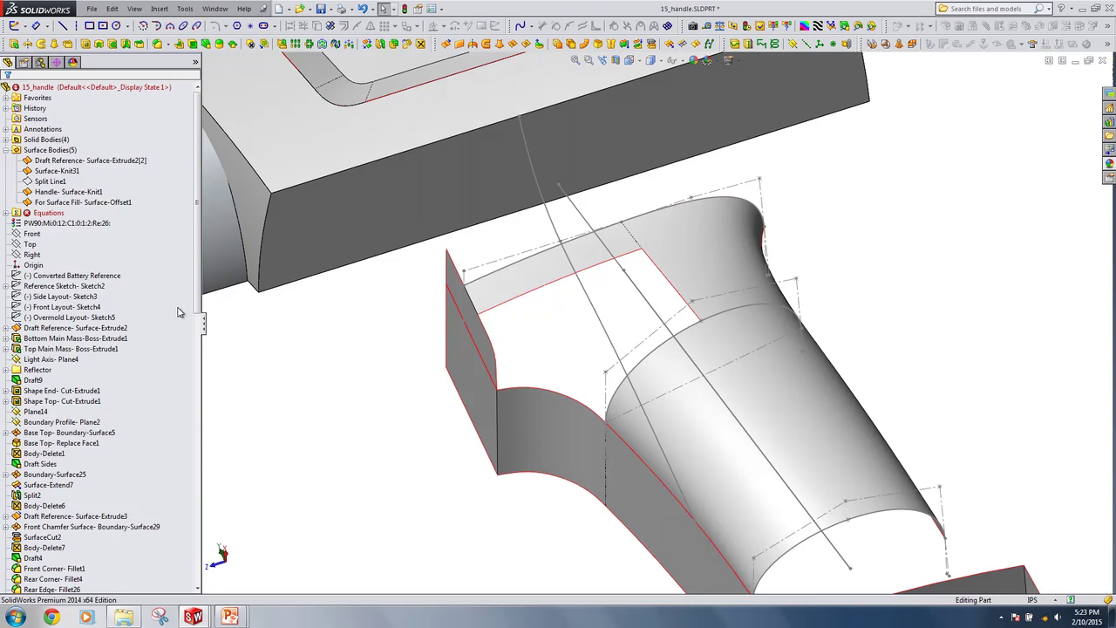
right_click(55, 179)
click(61, 162)
click(344, 428)
Review the source faces and distance of For Surface Fill- Surface-Offset1, close its definition, and hide the Split Line1 surface body
drag(197, 281, 188, 552)
click(54, 479)
click(61, 495)
click(71, 469)
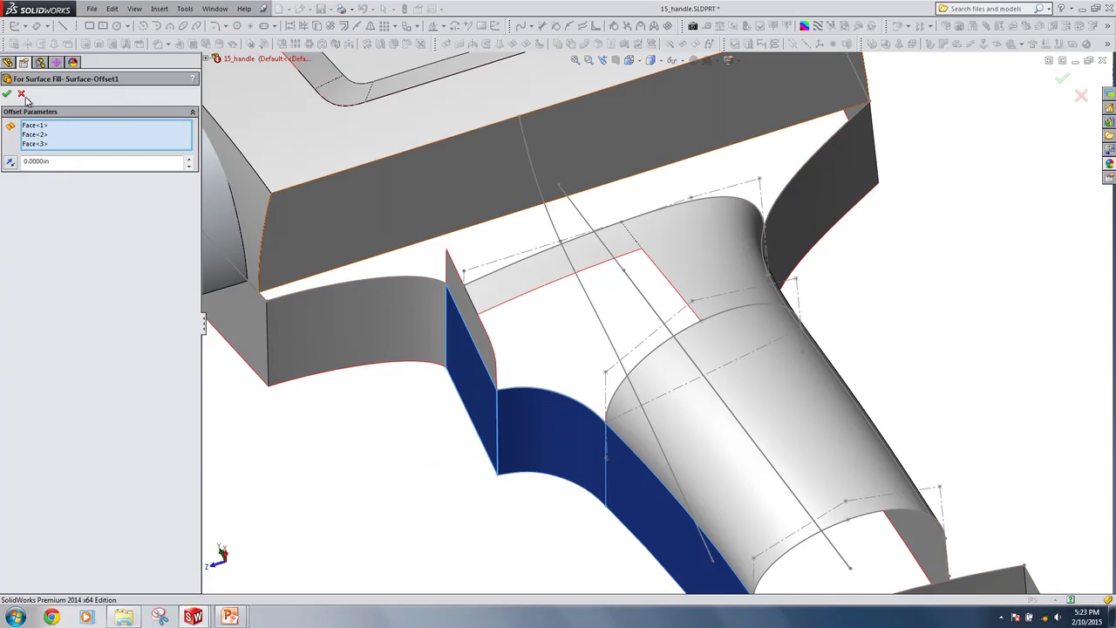
right_click(361, 328)
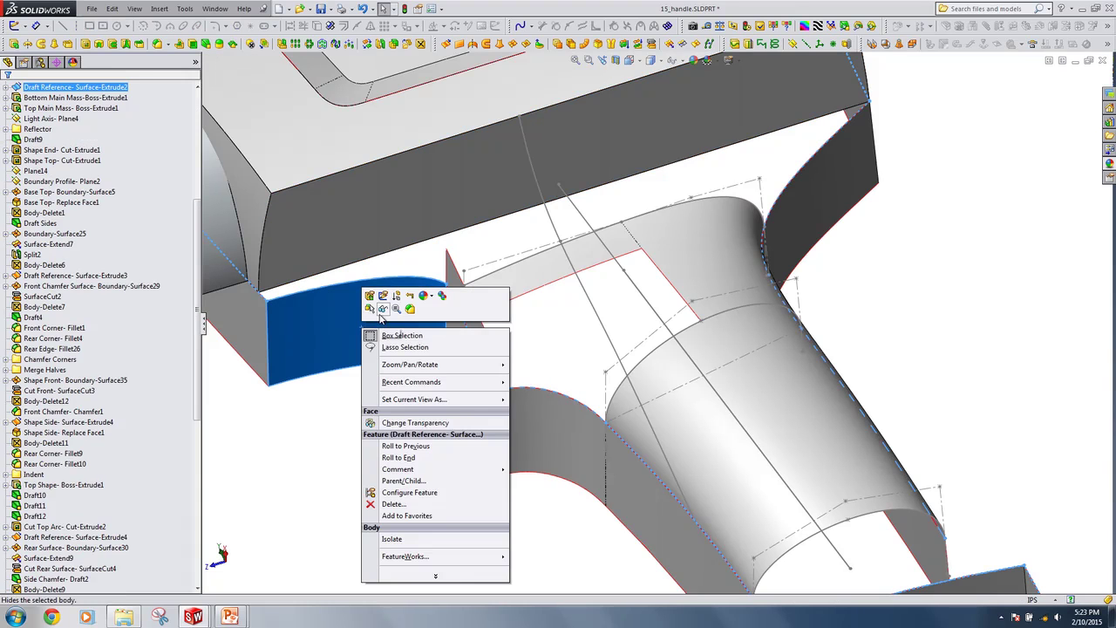
click(382, 311)
scroll(75, 422, down, 10)
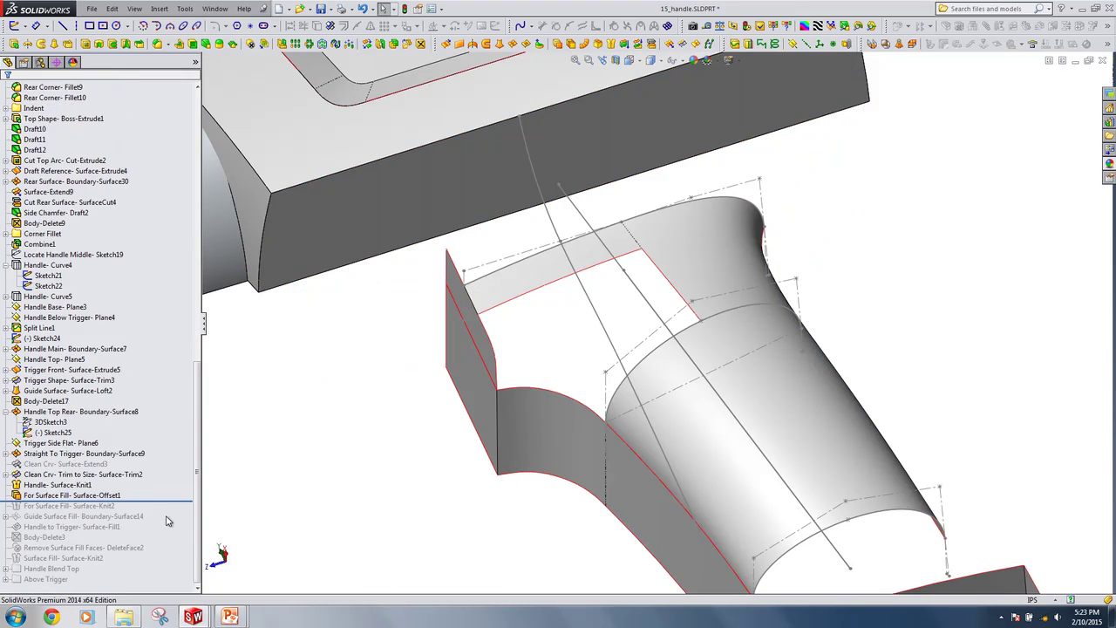
Roll the feature history forward past For Surface Fill- Surface-Knit2 and Guide Surface Fill- Boundary-Surface14
drag(161, 503, 161, 508)
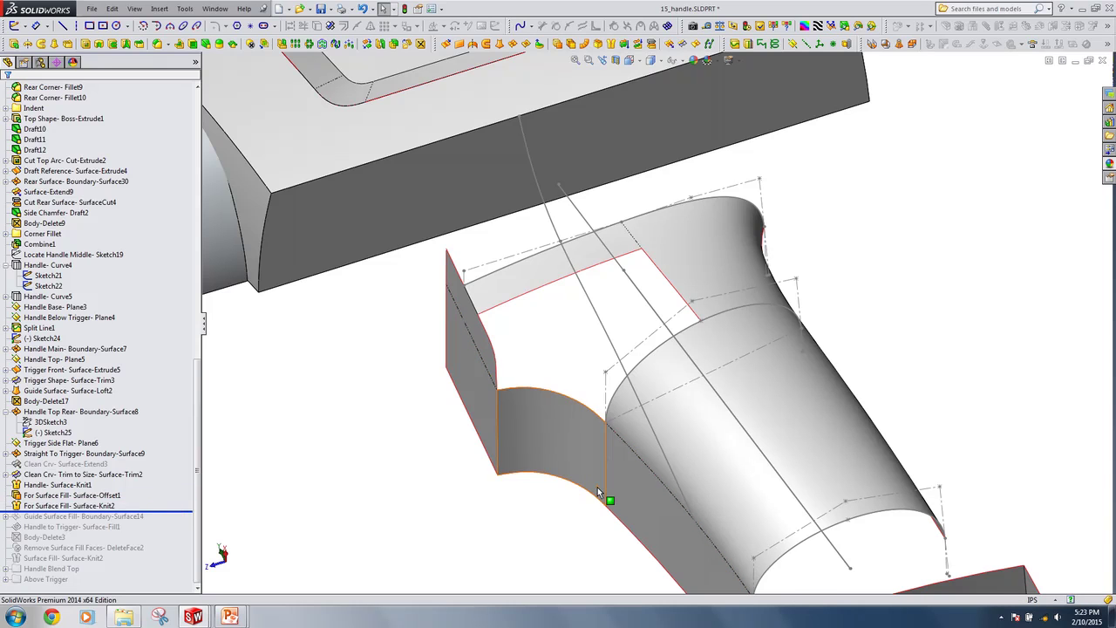
middle_drag(581, 432, 527, 398)
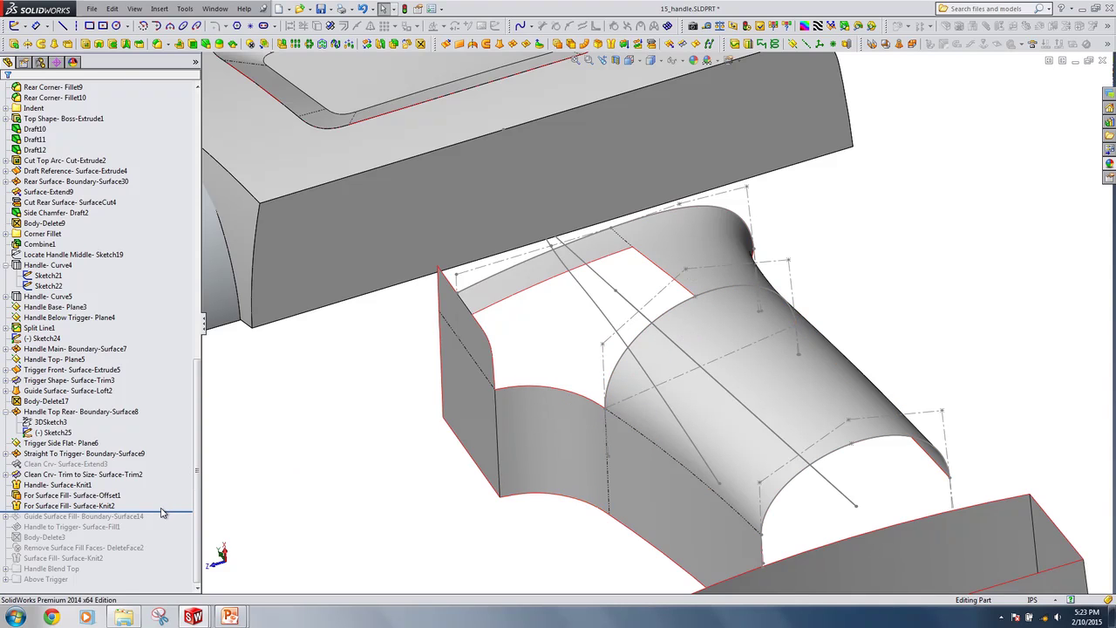
drag(166, 511, 166, 522)
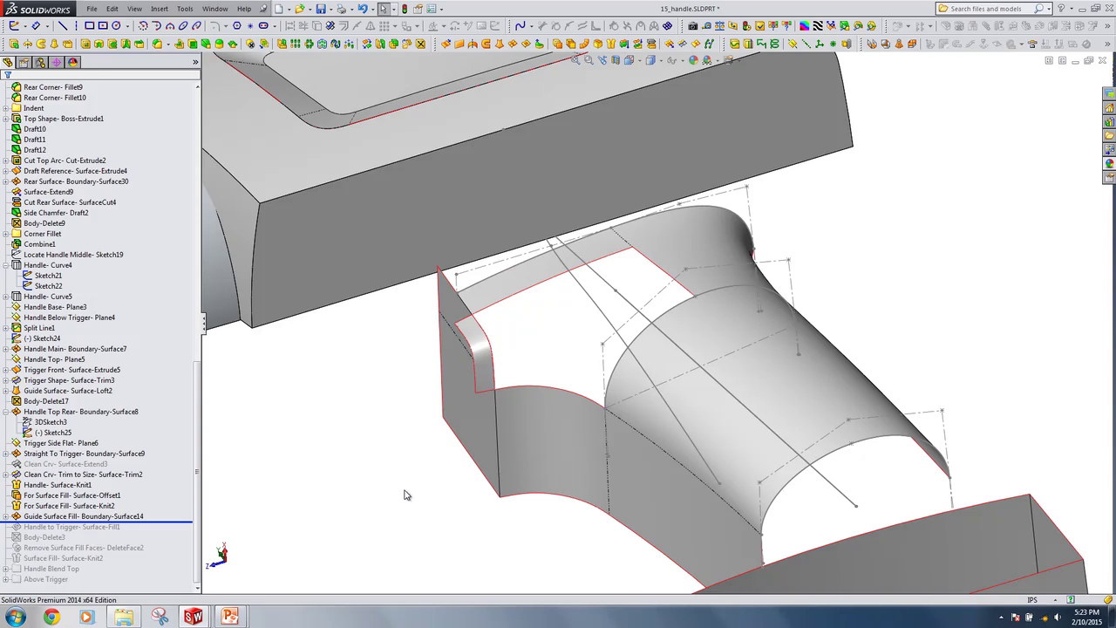
Open 3DSketch10 of Guide Surface Fill- Boundary-Surface14, examine the relations on its short tangent lines, and exit the sketch
click(5, 516)
click(40, 527)
click(46, 496)
scroll(541, 384, down, 4)
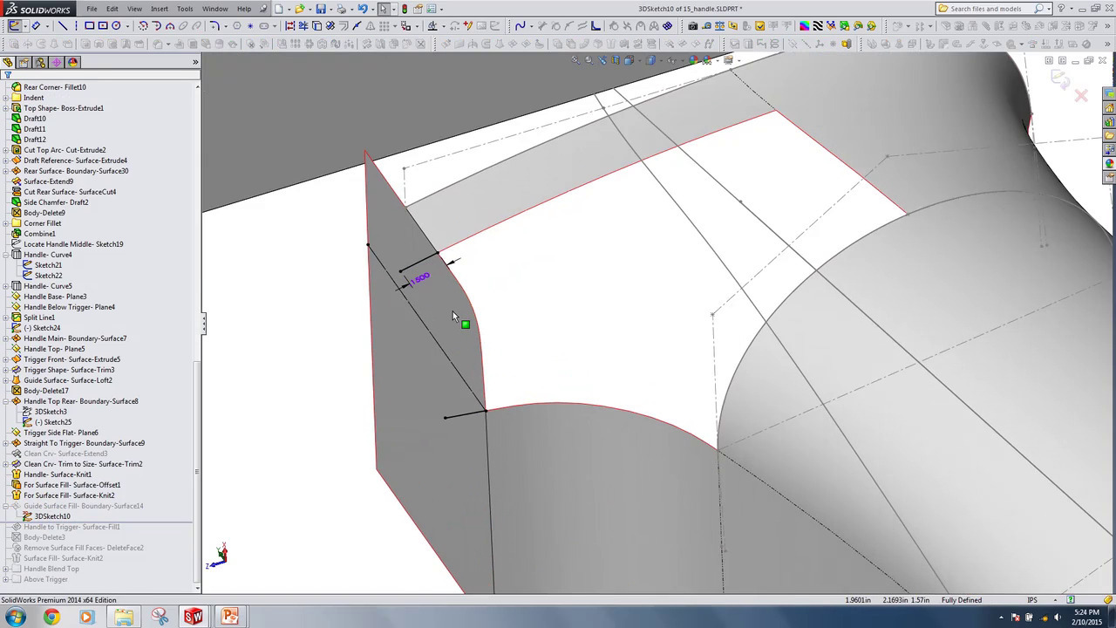
click(418, 263)
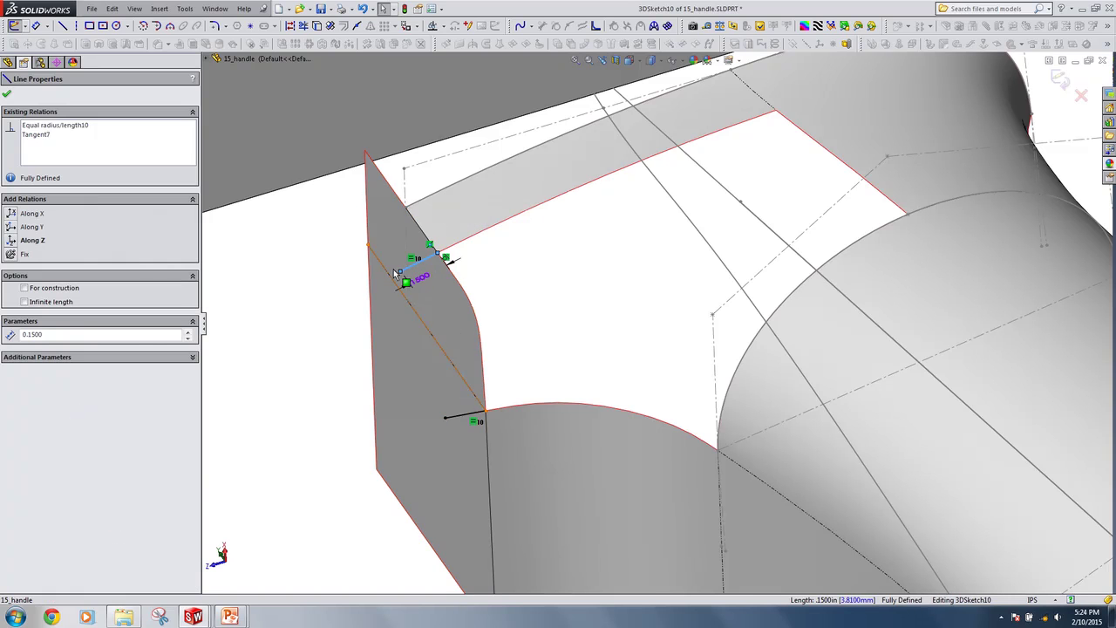
key(Escape)
middle_drag(416, 282, 427, 284)
click(424, 272)
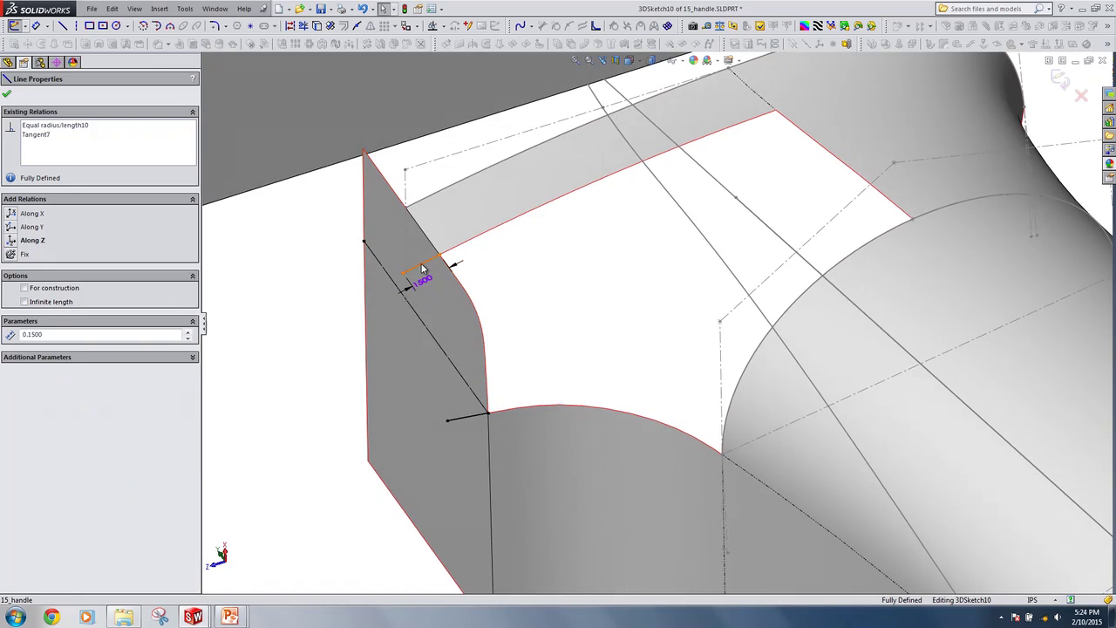
click(467, 269)
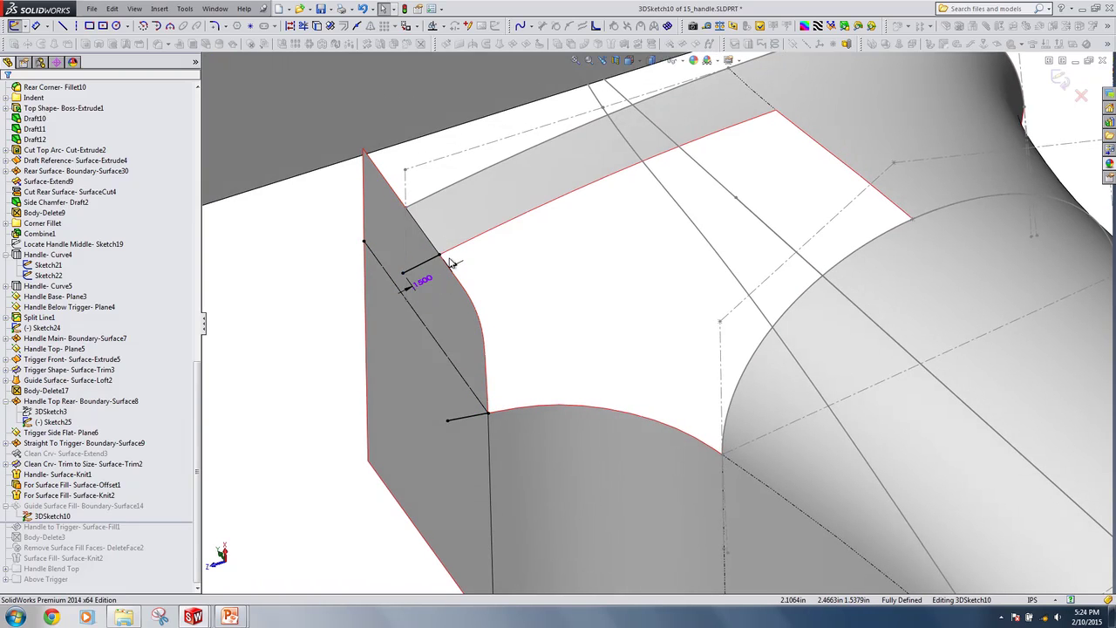
click(433, 261)
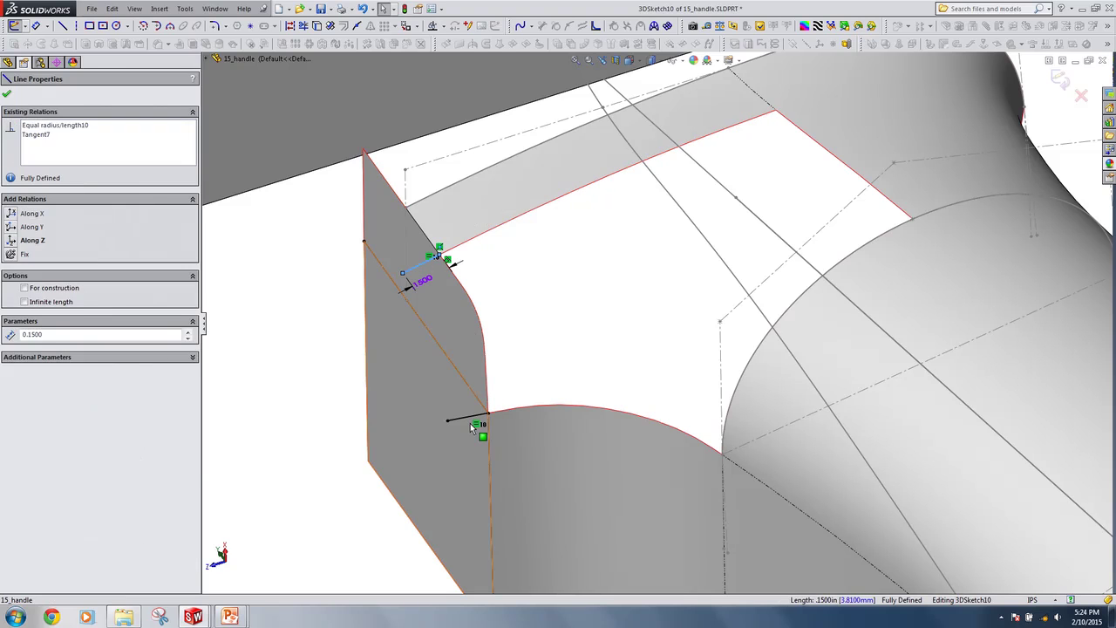
click(627, 299)
click(1059, 79)
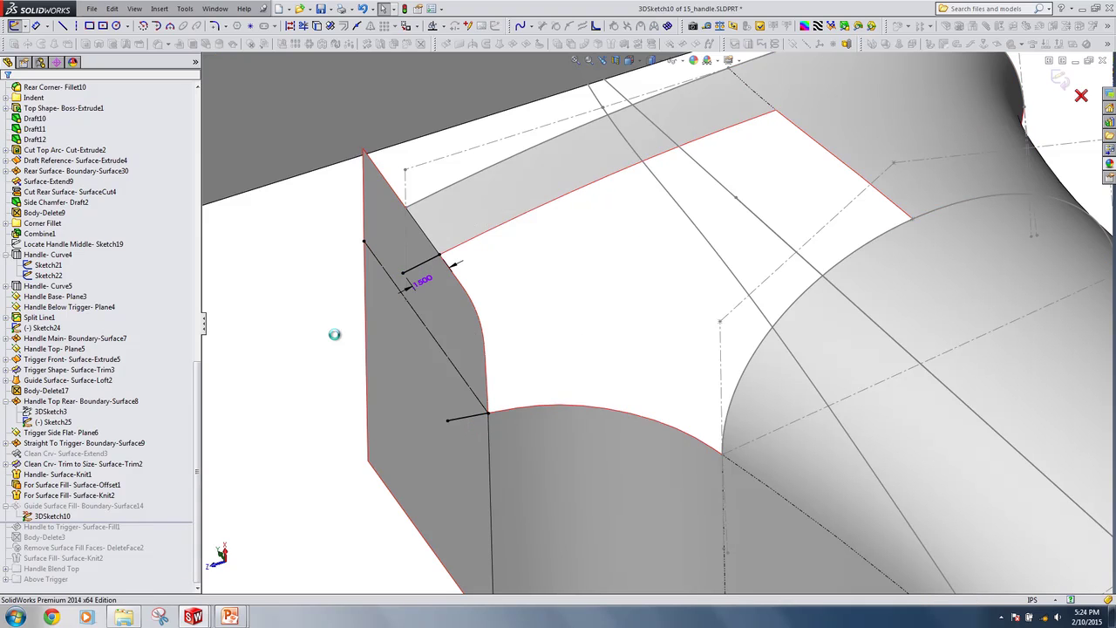
Roll the history forward past Handle to Trigger- Surface-Fill1 and review the edge settings of its patch boundary
scroll(426, 396, up, 2)
ctrl+middle_drag(523, 386, 471, 369)
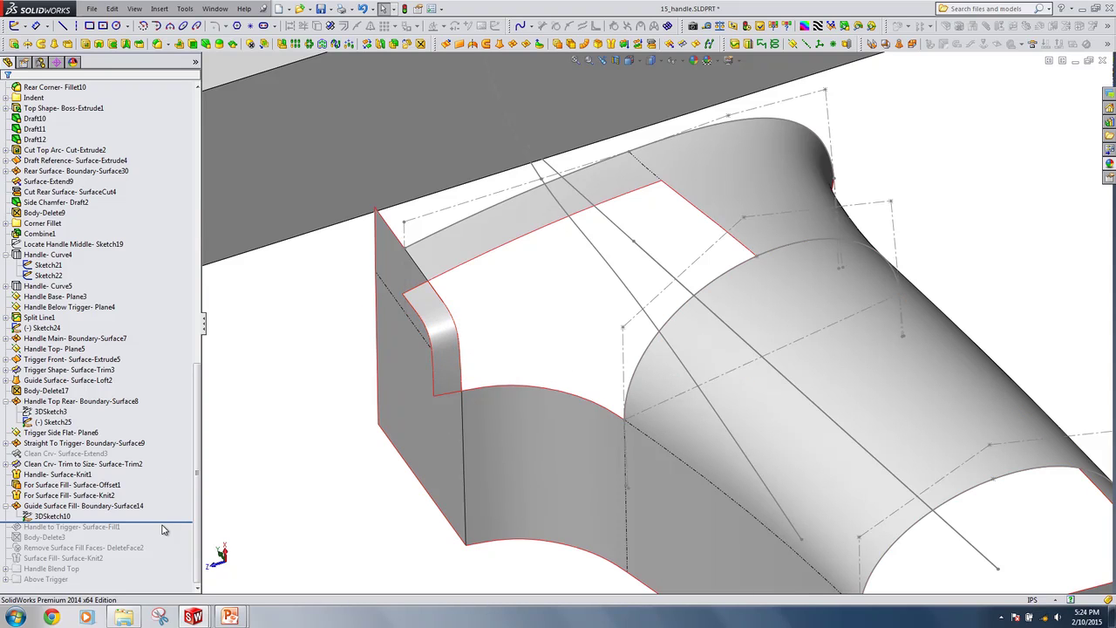
drag(168, 524, 168, 533)
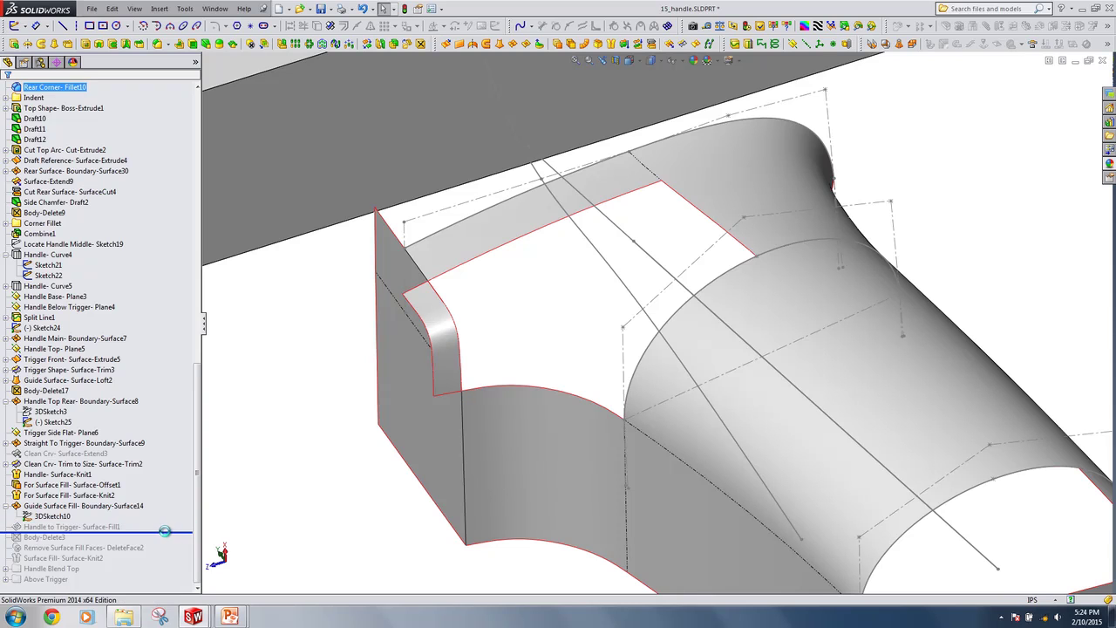
click(87, 529)
click(84, 528)
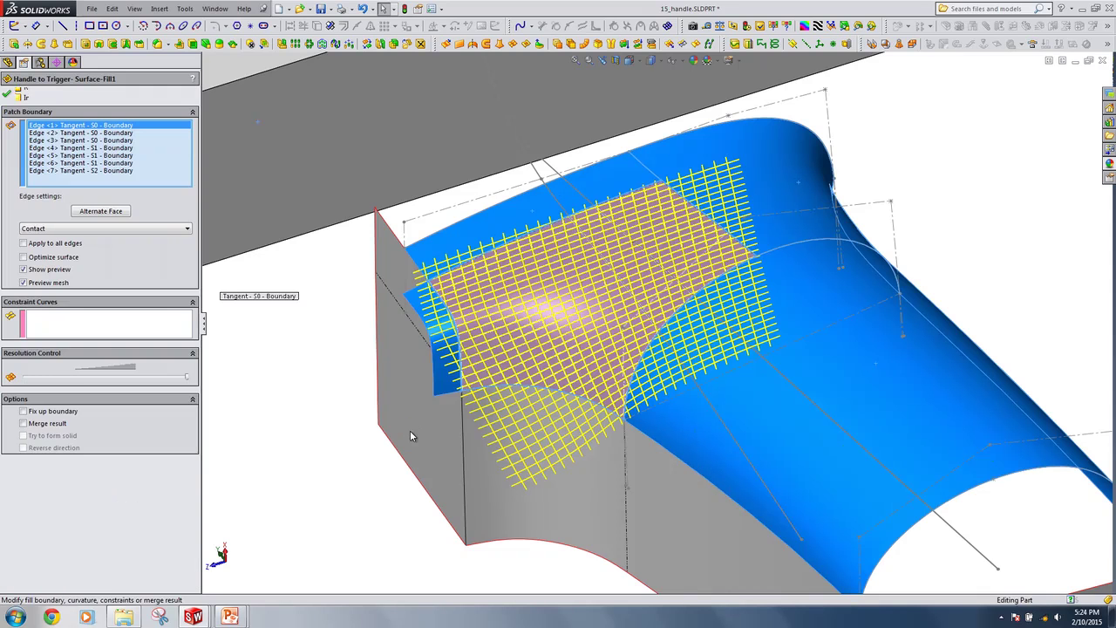
click(94, 133)
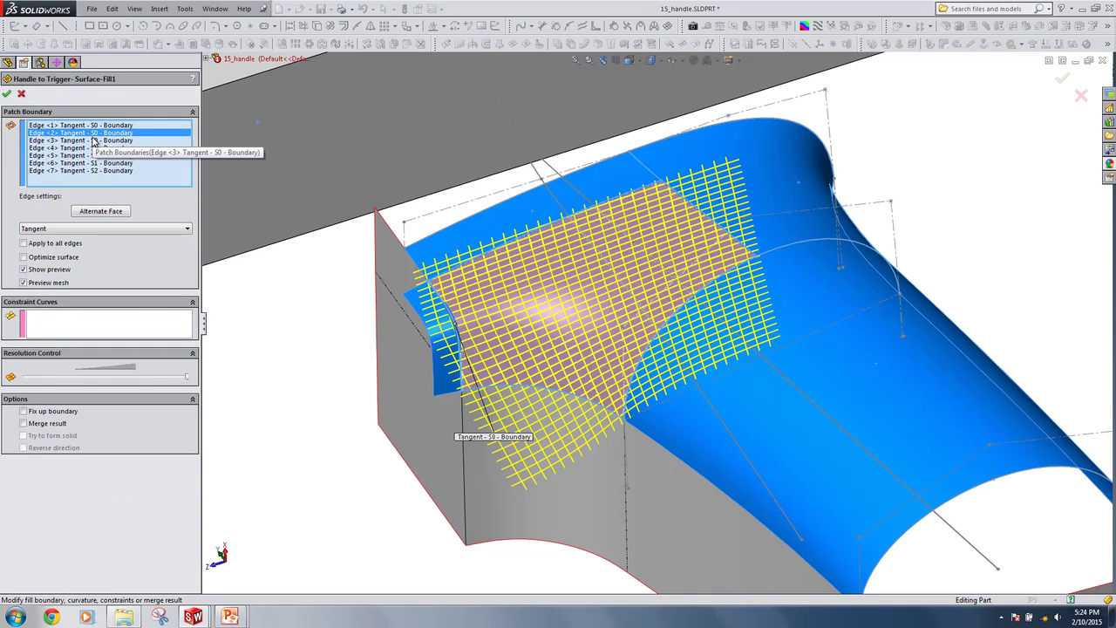
click(96, 150)
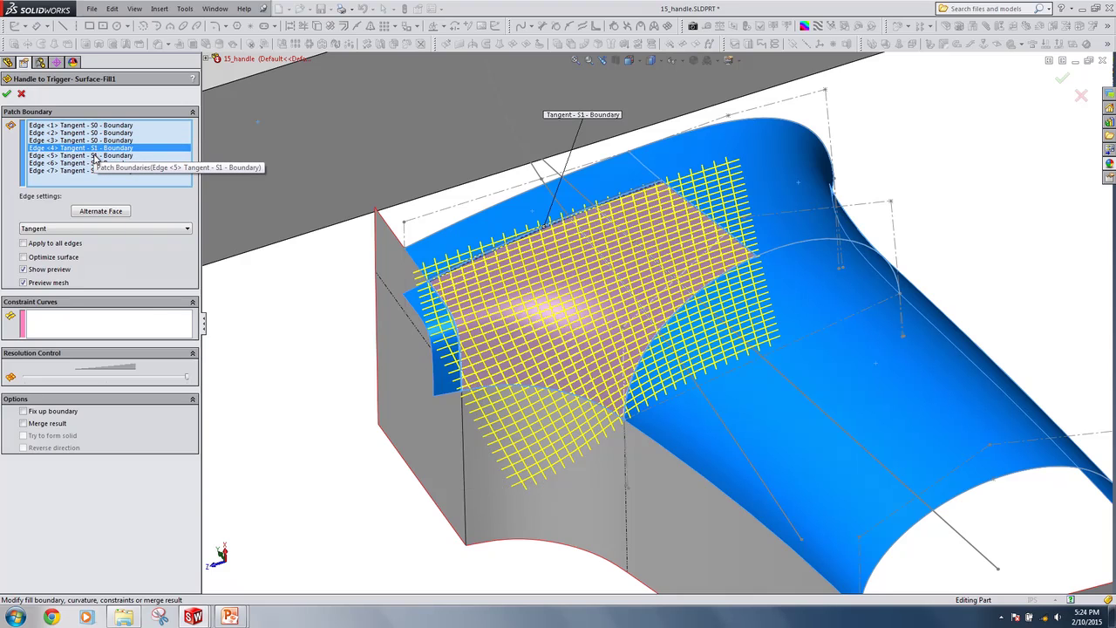
click(7, 94)
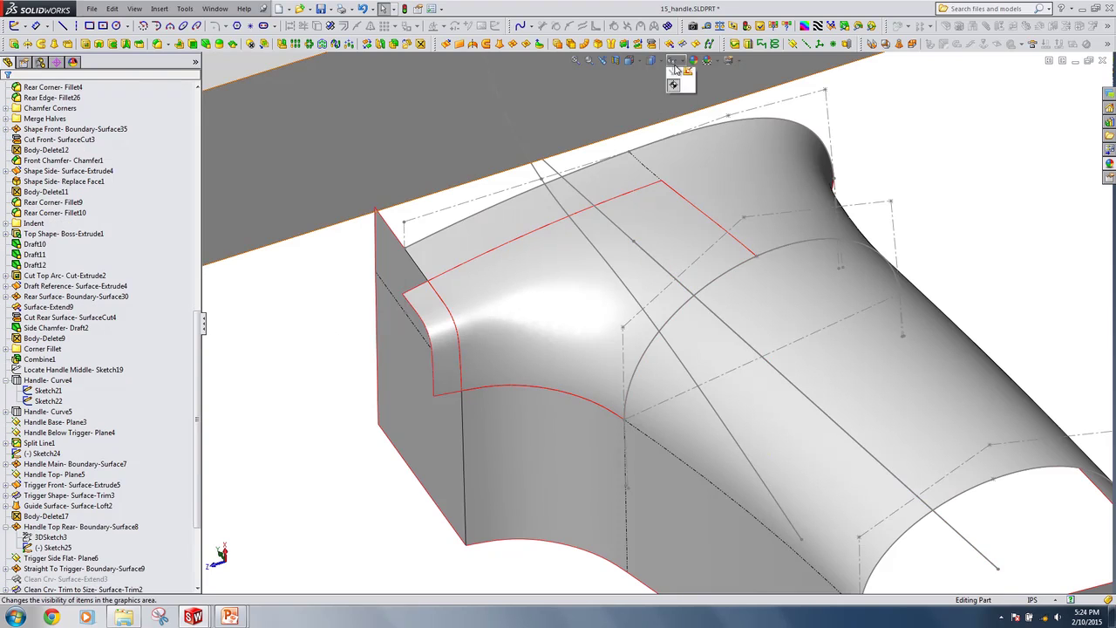
Hide the sketches in the graphics area and apply horizontal zebra stripes to the model
key(s)
click(673, 149)
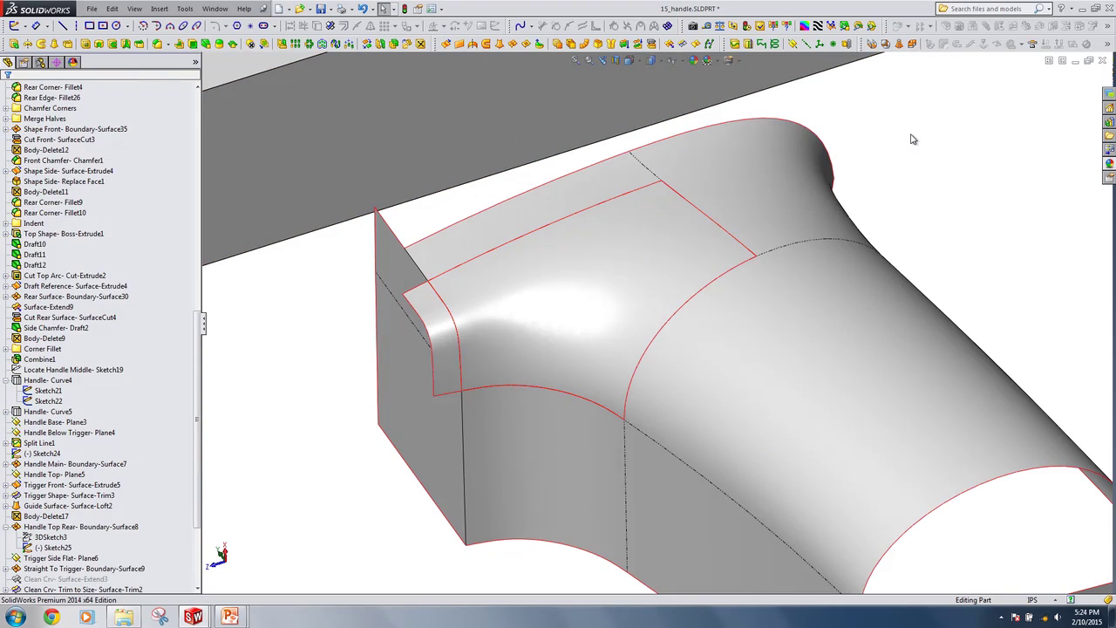
click(818, 25)
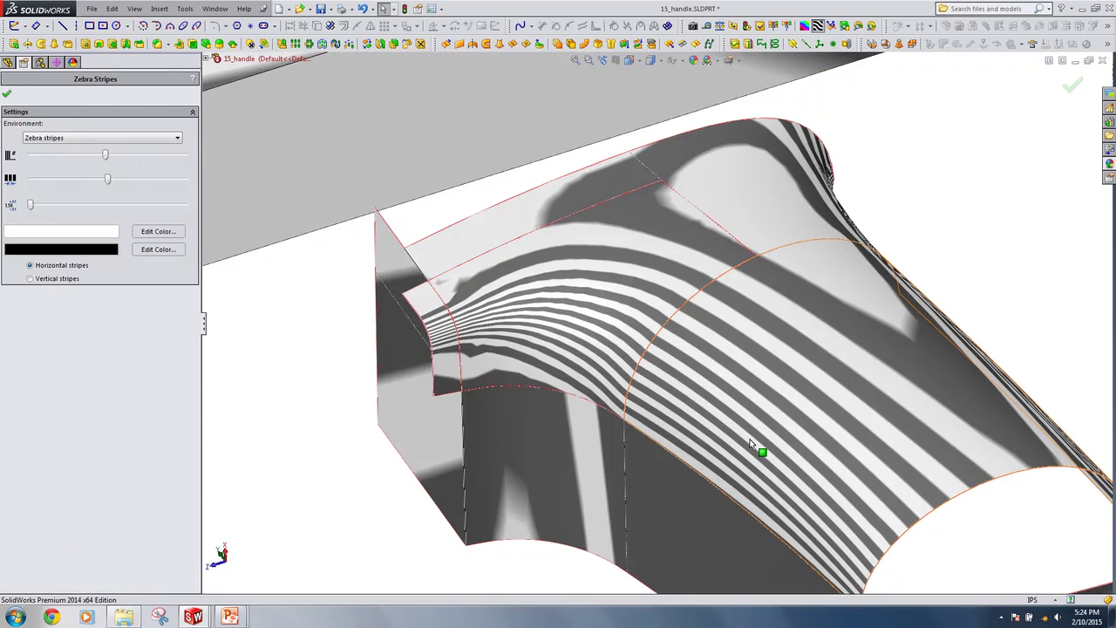
key(Return)
Examine how the zebra stripes flow across the seams between Handle to Trigger- Surface-Fill1 and the neighbouring handle surfaces
middle_drag(754, 251, 758, 384)
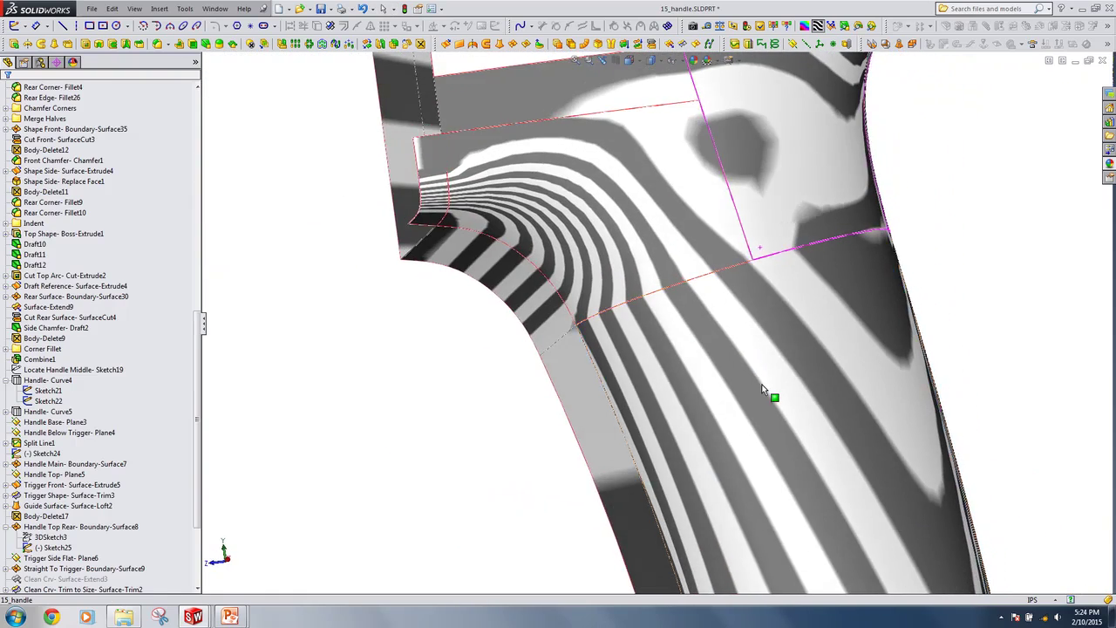
scroll(682, 331, down, 1)
middle_drag(682, 331, 640, 290)
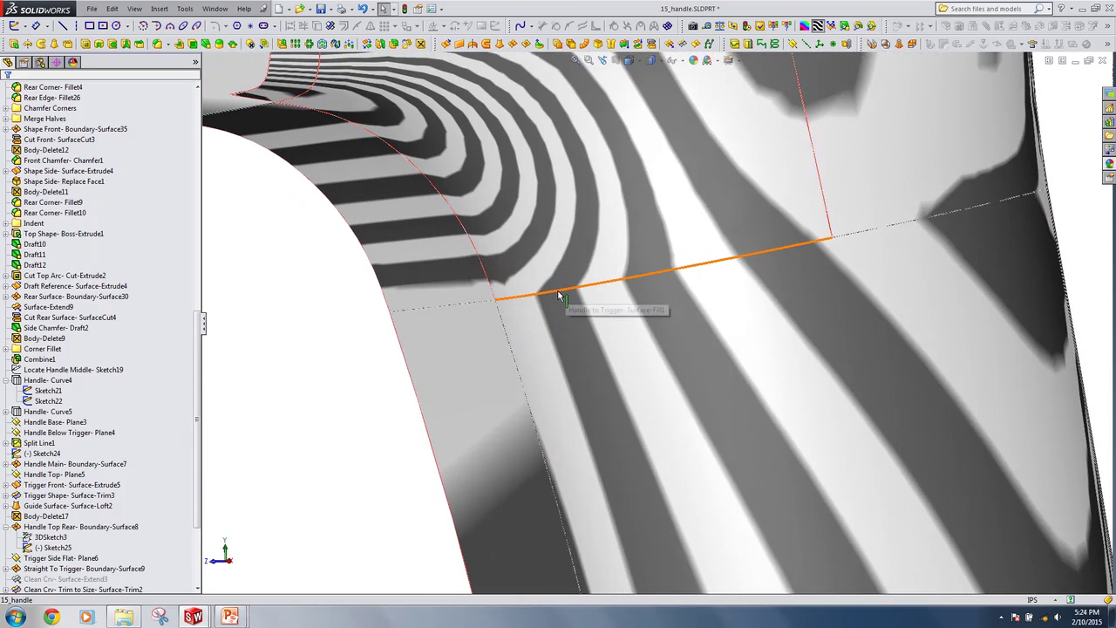
mouse_move(560, 302)
middle_down()
mouse_move(542, 293)
mouse_move(563, 313)
mouse_move(582, 305)
mouse_move(558, 295)
middle_up()
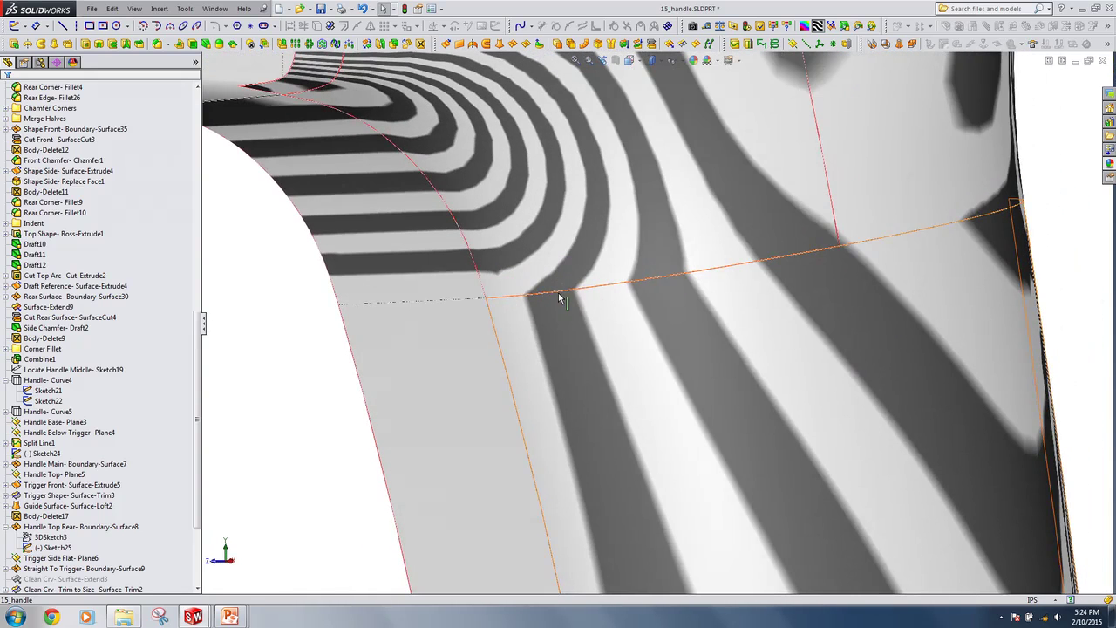
scroll(672, 307, up, 4)
middle_drag(646, 312, 717, 266)
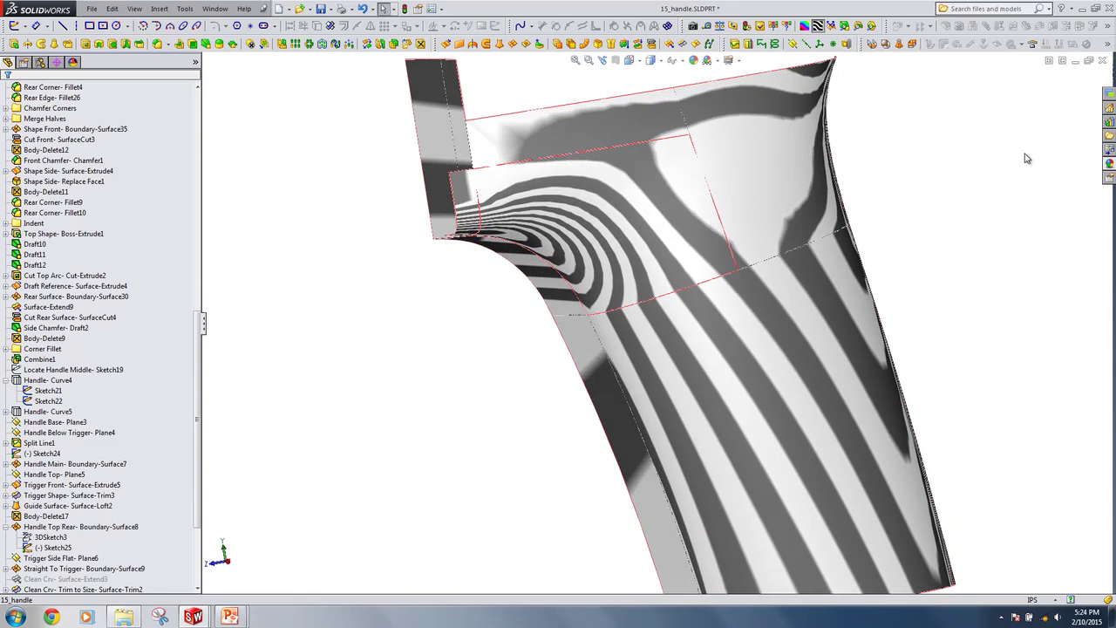
Turn off the zebra stripes and set the Edge <6> boundary of Handle to Trigger- Surface-Fill1 to Curvature
scroll(1012, 170, up, 3)
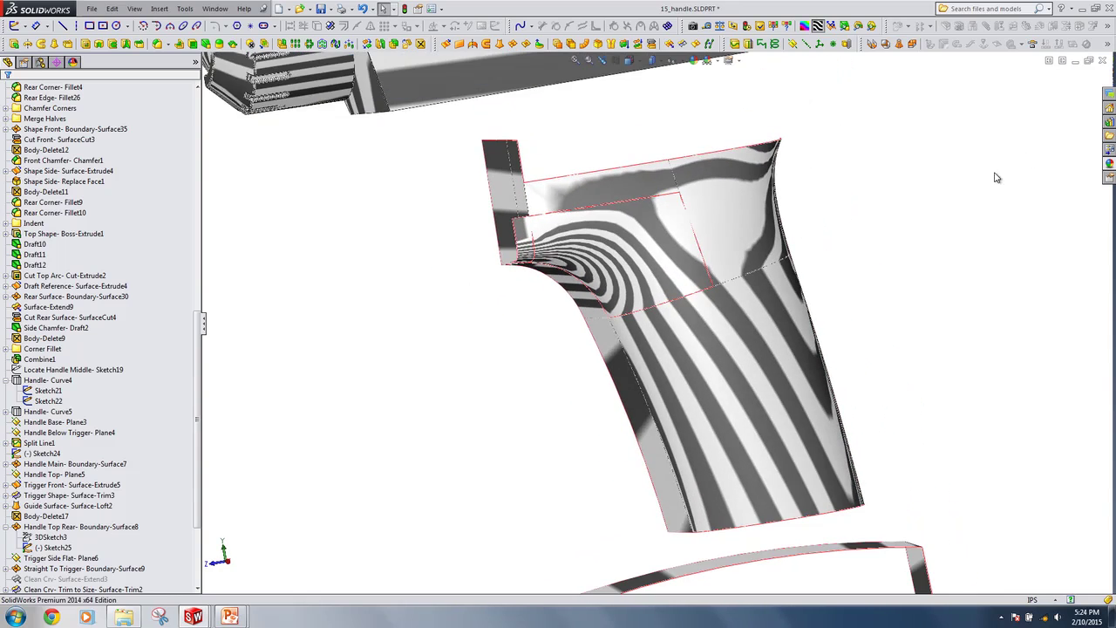
click(829, 27)
click(665, 210)
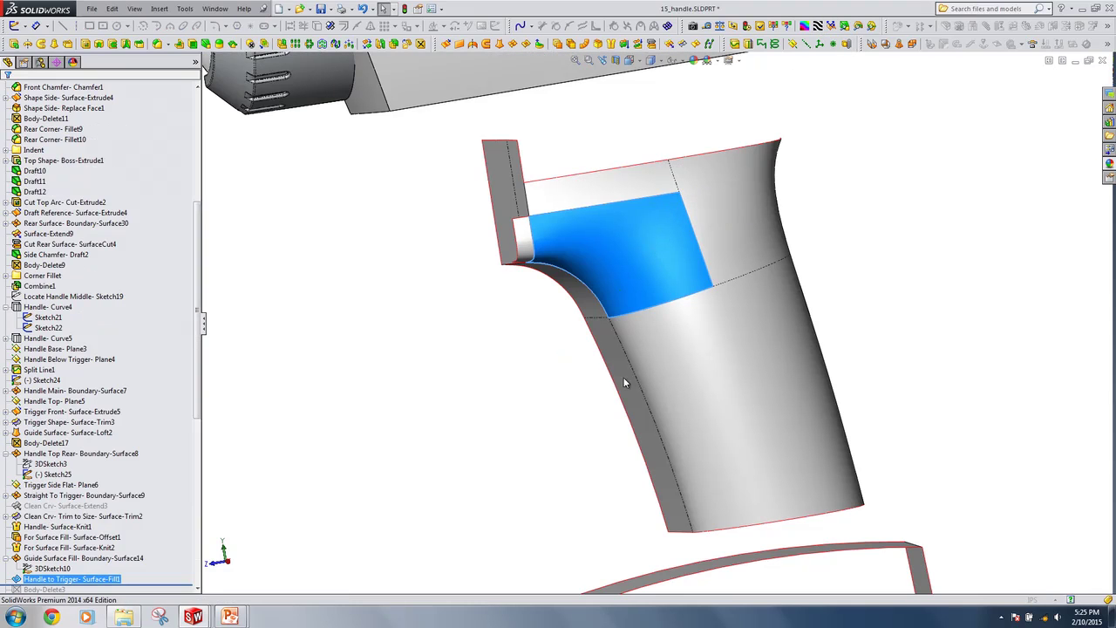
middle_drag(652, 370, 453, 276)
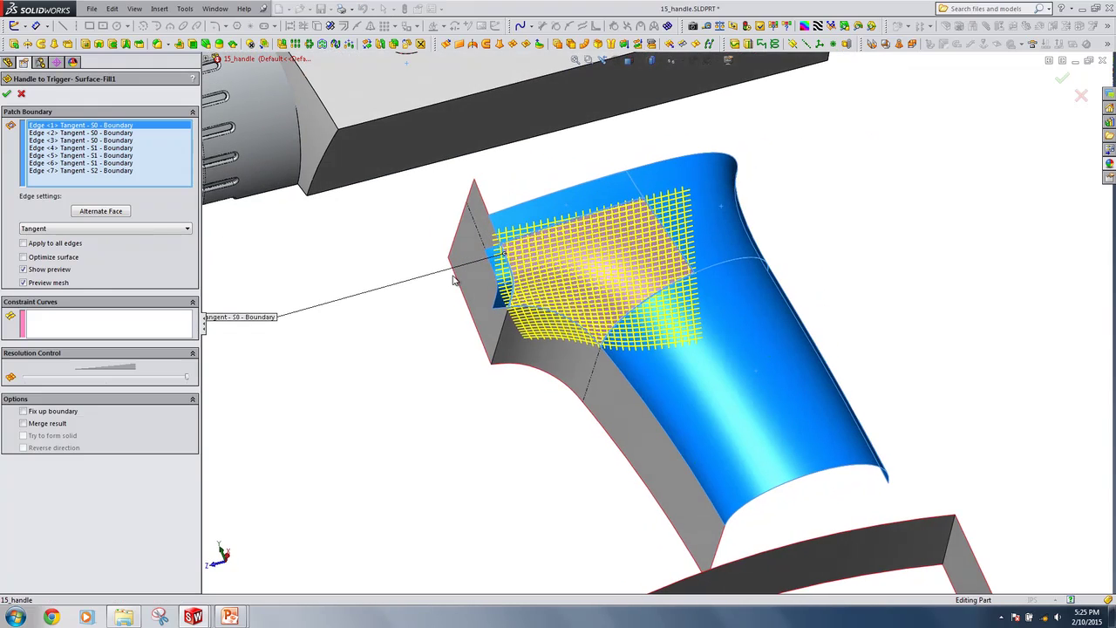
click(103, 171)
click(91, 163)
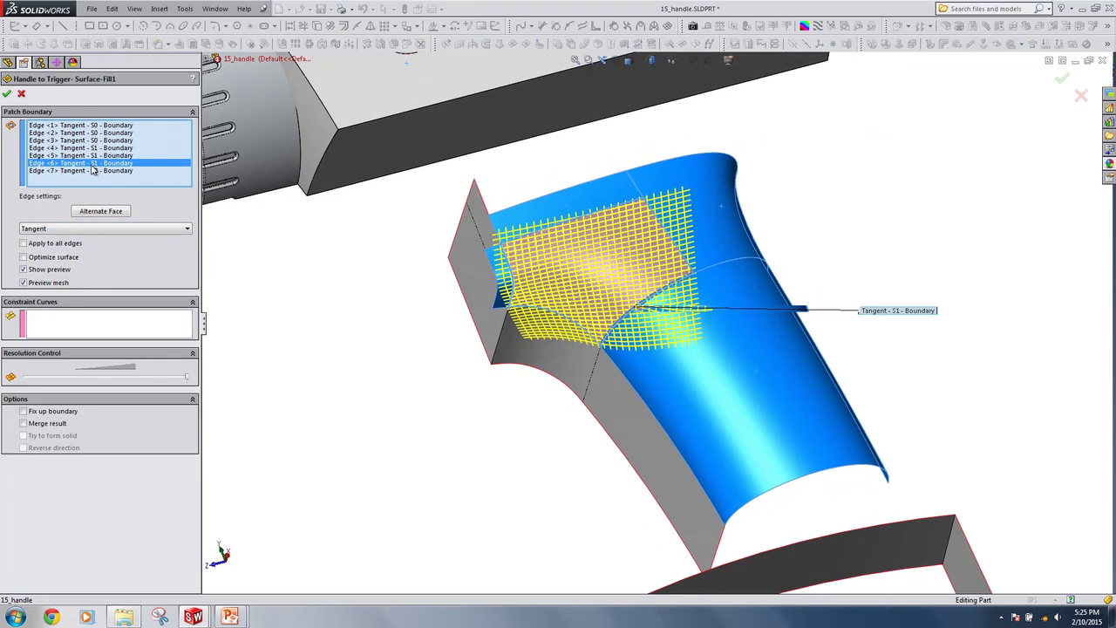
click(83, 230)
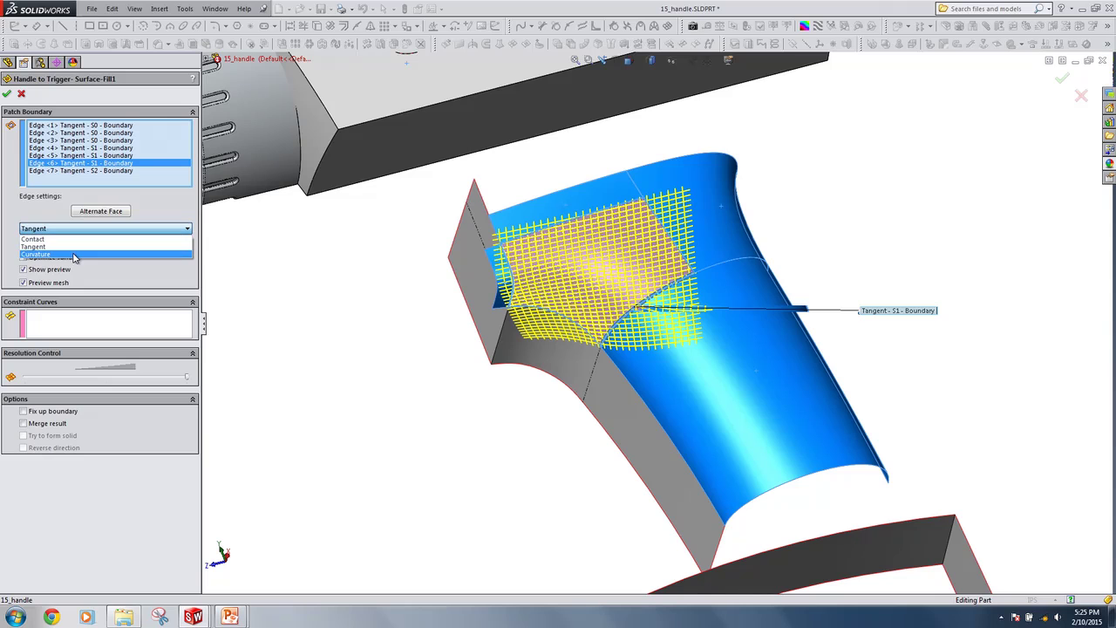
click(75, 255)
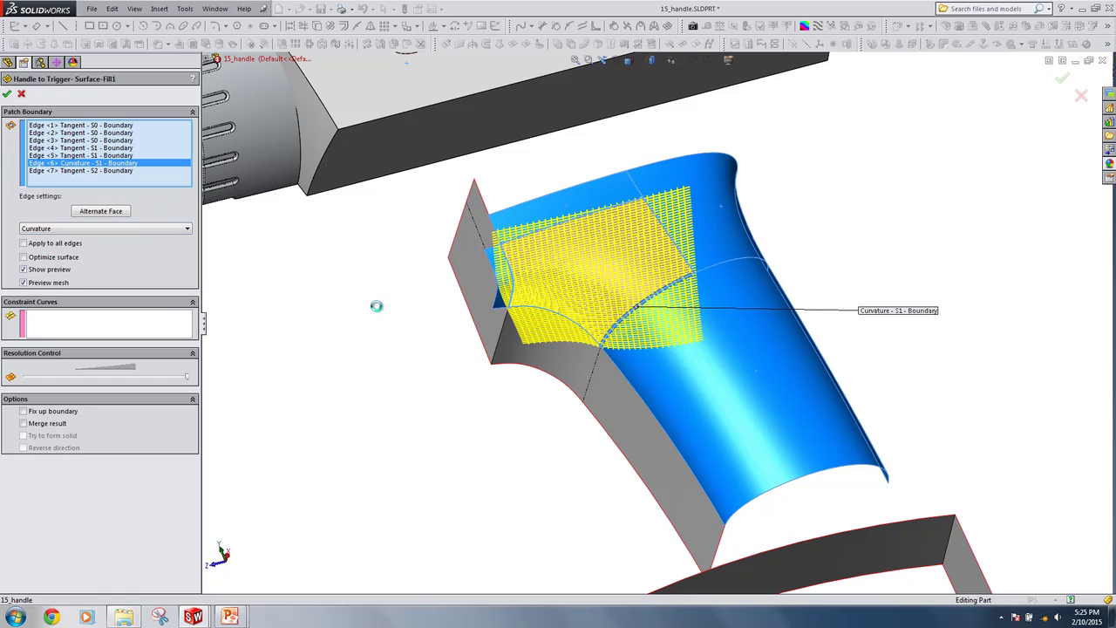
right_click(478, 284)
scroll(589, 297, down, 1)
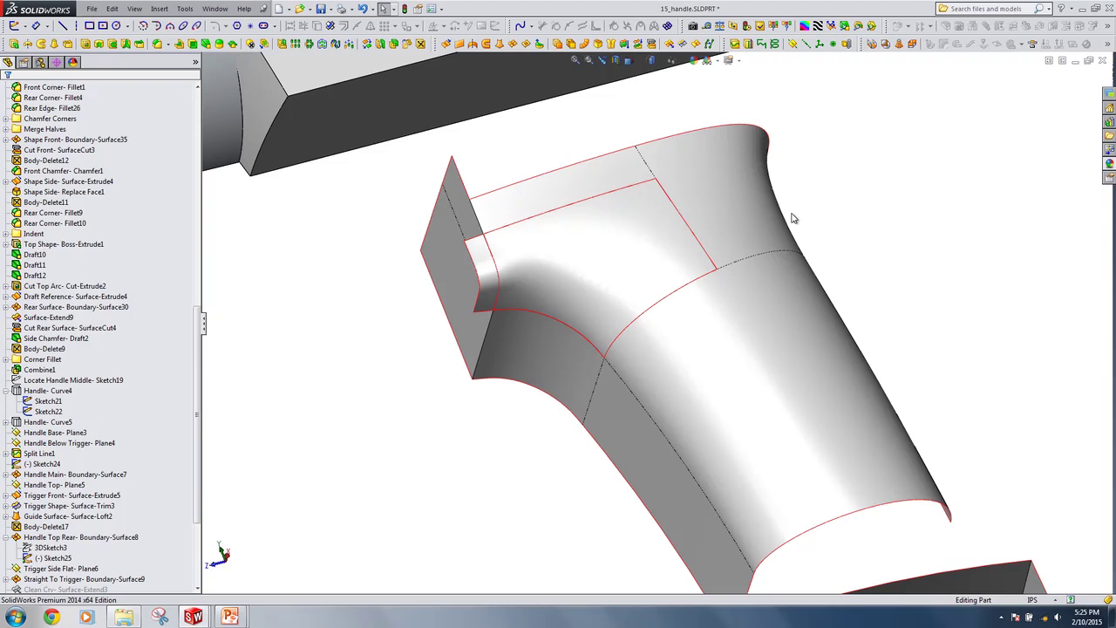
middle_drag(780, 221, 768, 234)
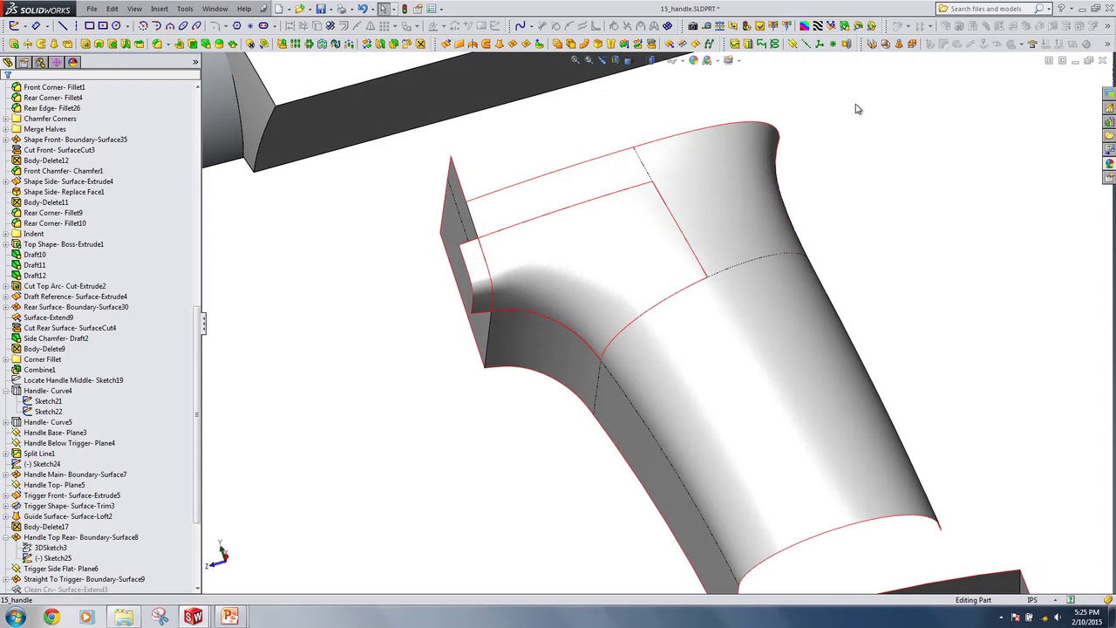
Apply horizontal zebra stripes and examine their flow across the seam between the fill patch and the main handle surface
click(817, 26)
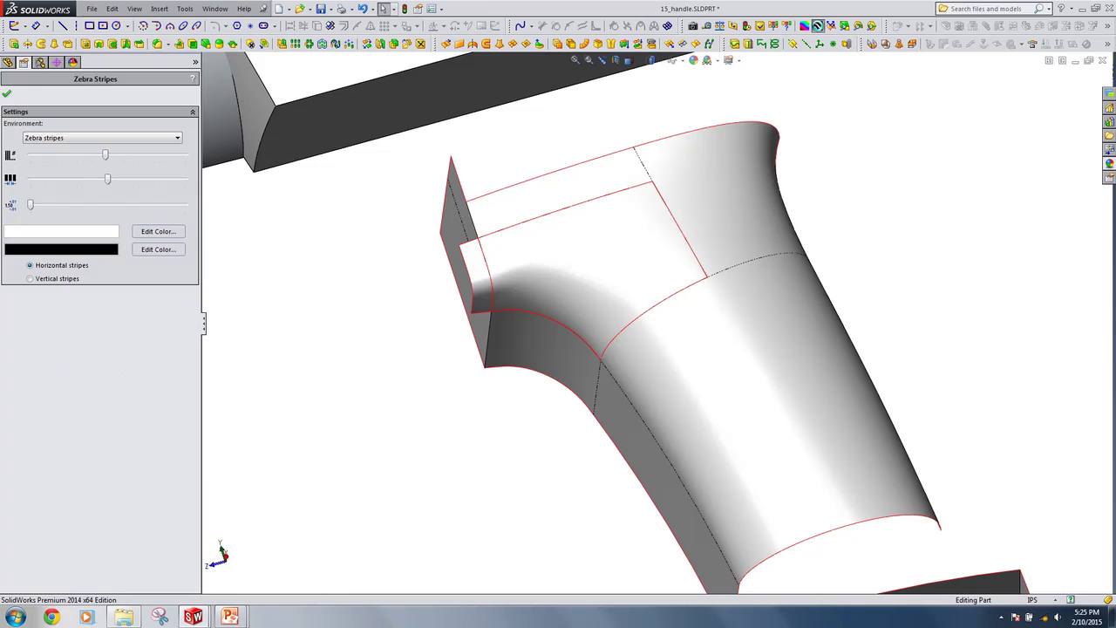
right_click(686, 262)
middle_drag(682, 267, 593, 319)
scroll(615, 323, down, 2)
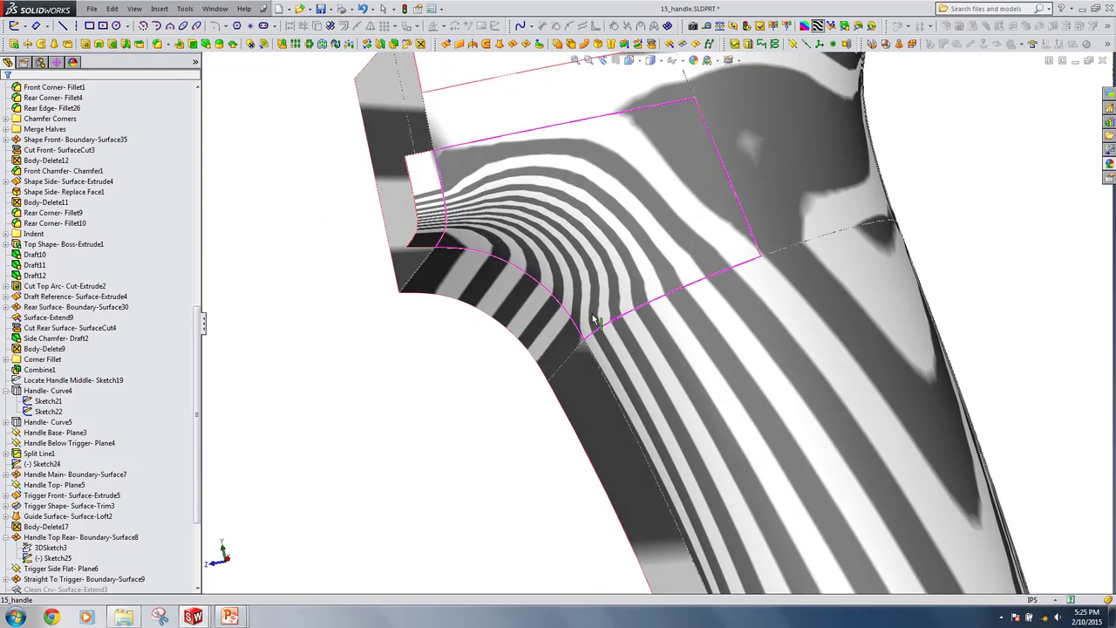
scroll(788, 168, up, 2)
scroll(767, 114, up, 3)
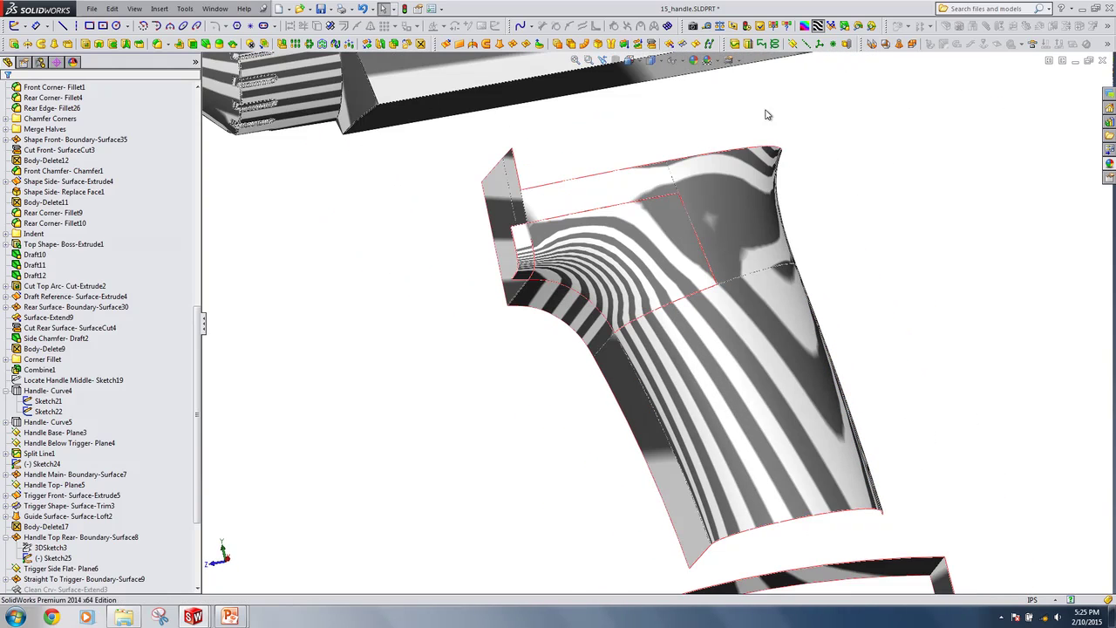
Turn off the zebra stripes and reload 15_handle.SLDPRT from disk, discarding the unsaved changes
click(826, 27)
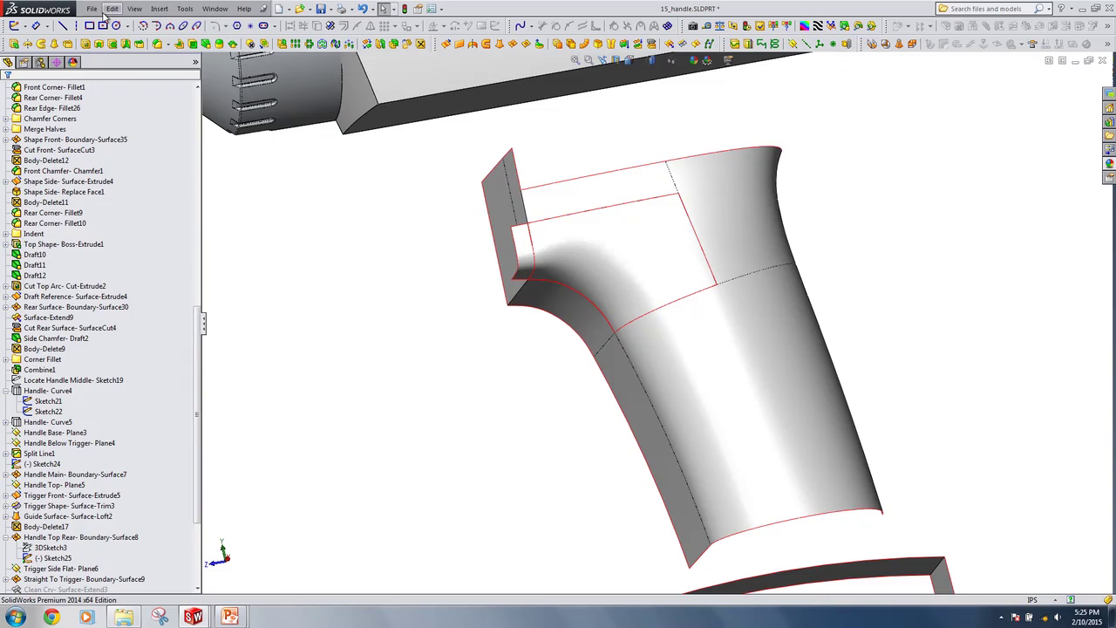
click(92, 9)
click(133, 242)
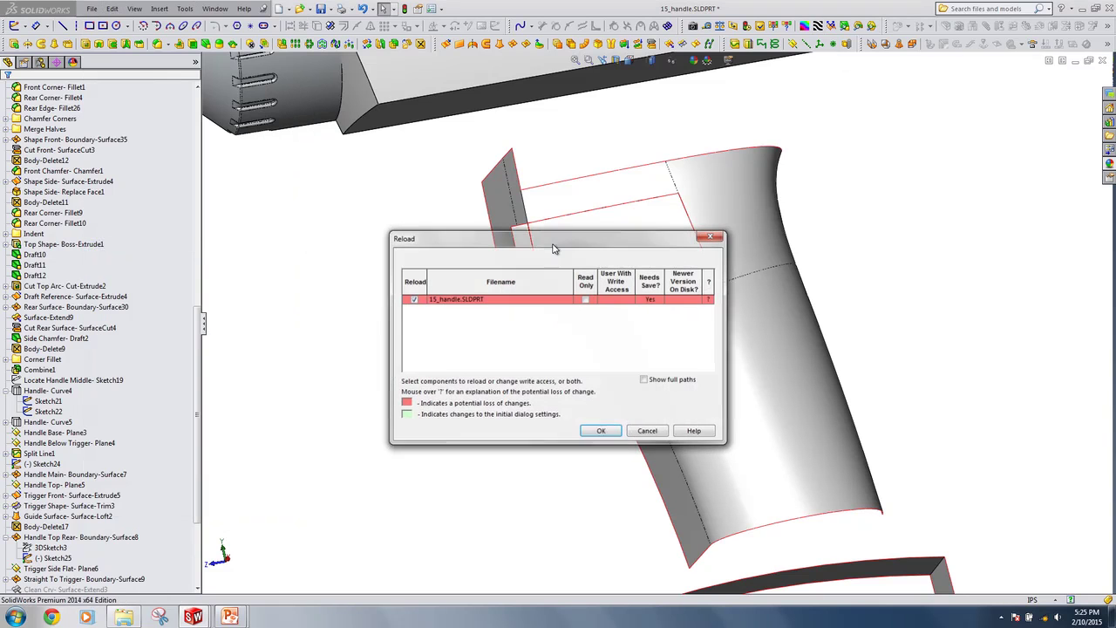
click(610, 432)
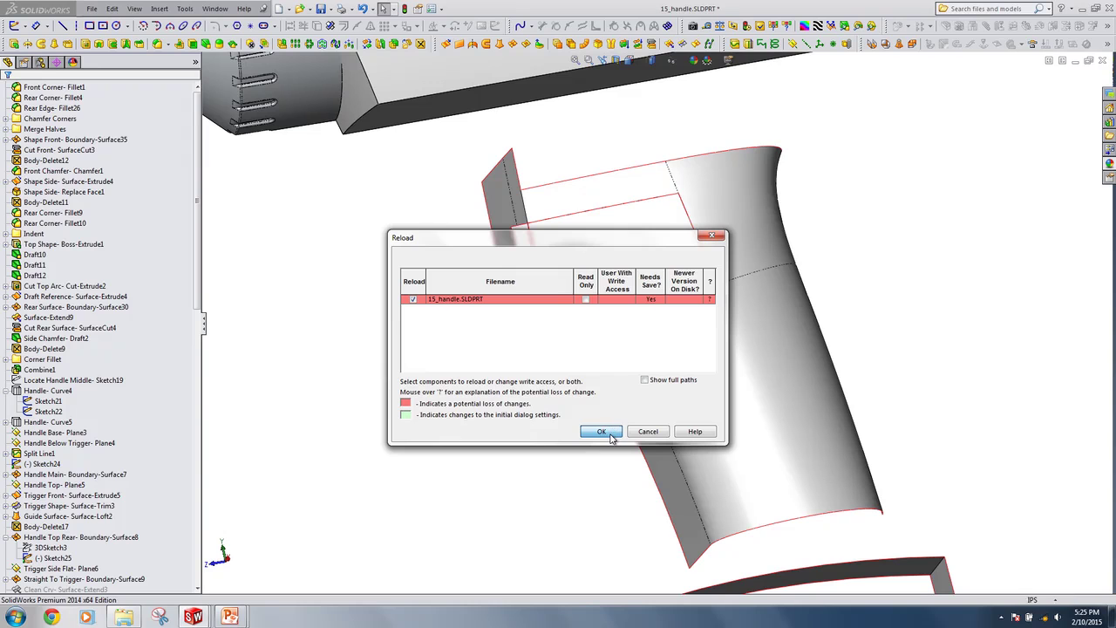
Roll the feature history forward to just after Handle to Trigger- Surface-Fill1
scroll(165, 411, down, 15)
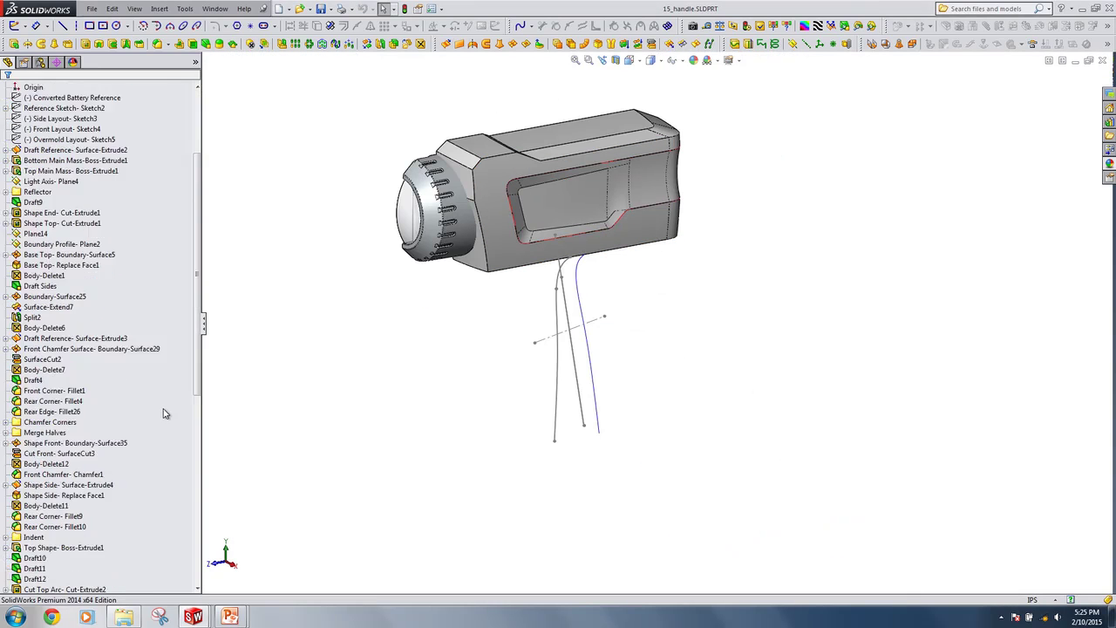
drag(146, 386, 148, 347)
drag(149, 414, 143, 512)
scroll(589, 341, down, 3)
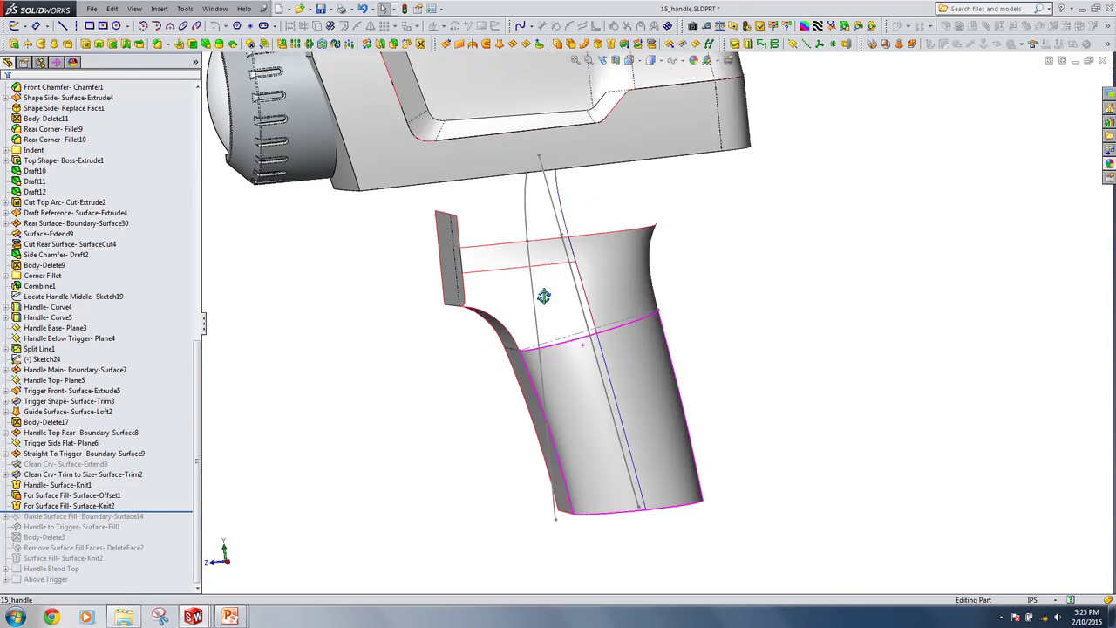
drag(164, 512, 177, 534)
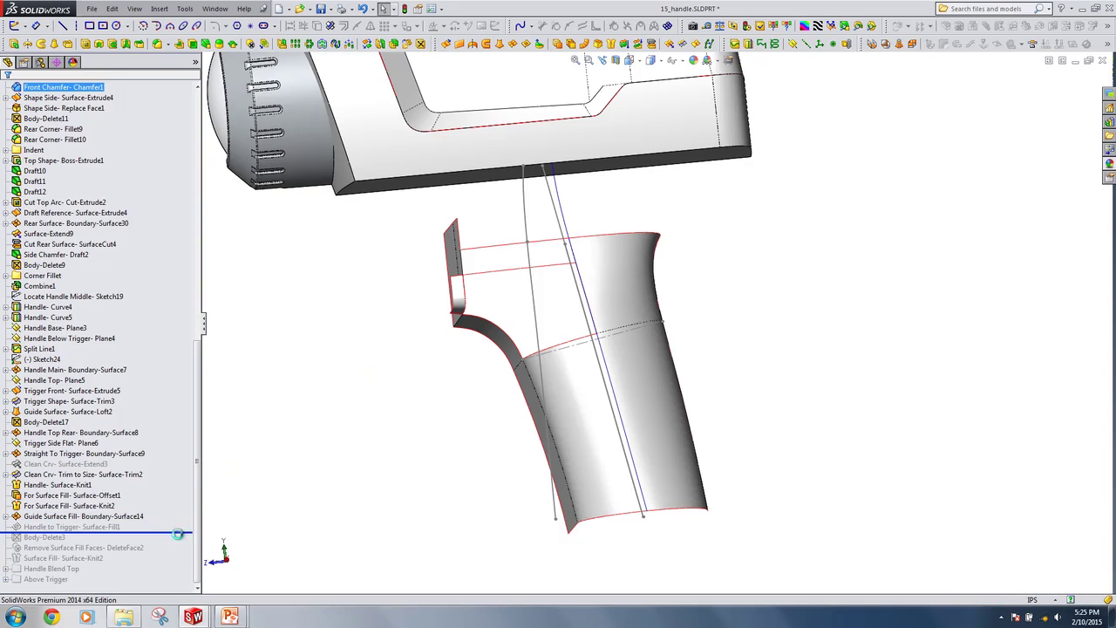
Hide the sketches in the graphics area
click(673, 60)
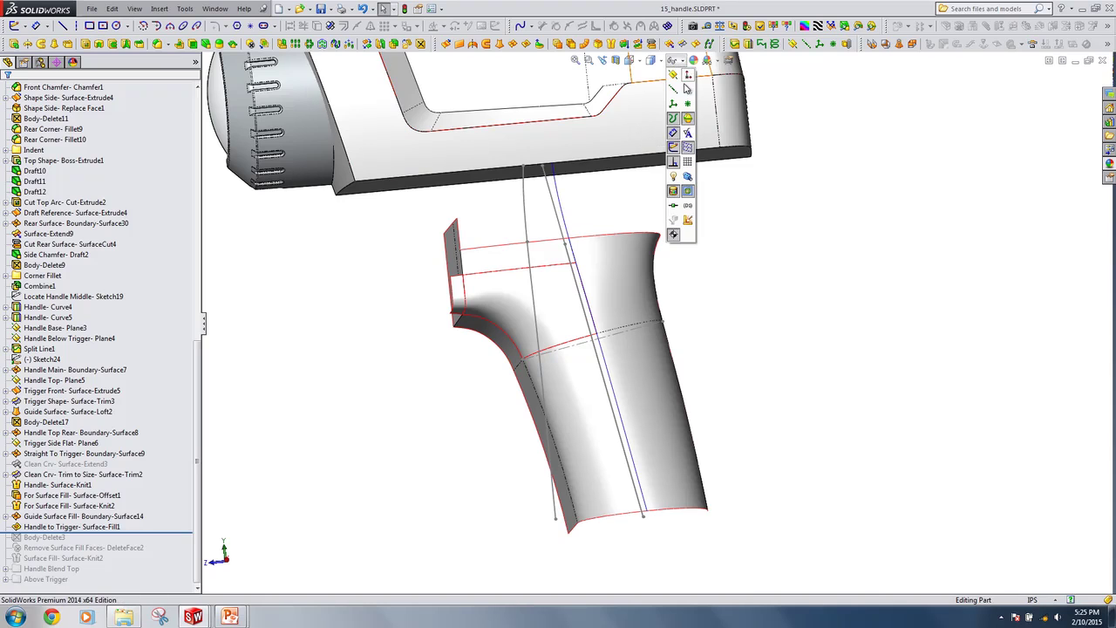
click(679, 150)
click(729, 60)
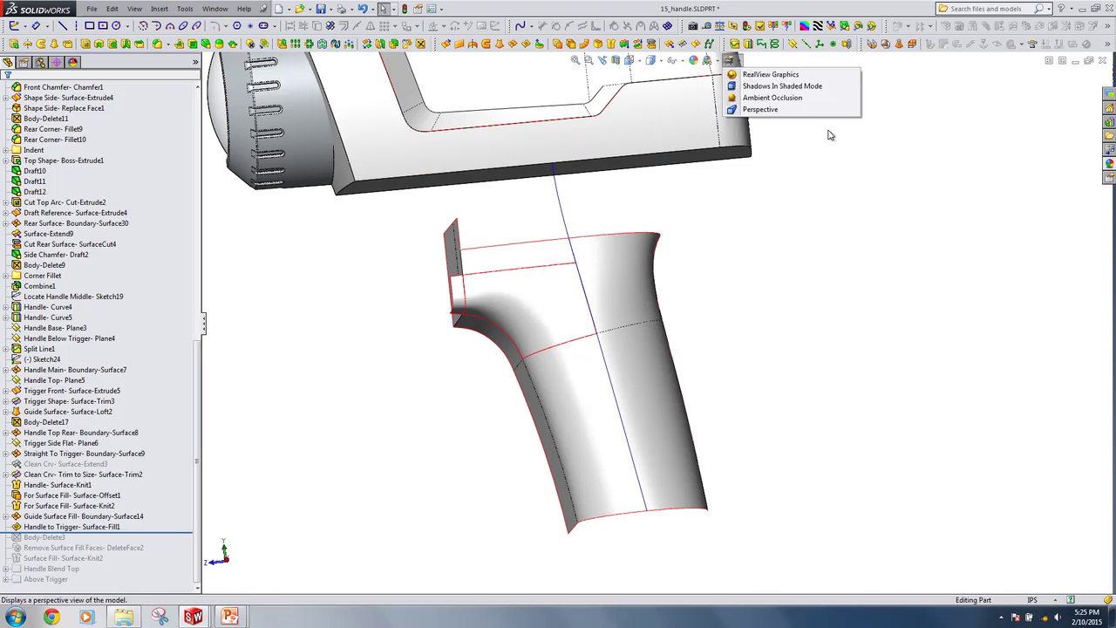
Examine the reloaded handle's fill patch and its seams with horizontal zebra stripes
click(817, 26)
scroll(547, 353, down, 5)
right_click(563, 353)
middle_drag(558, 355, 663, 408)
click(817, 26)
click(818, 25)
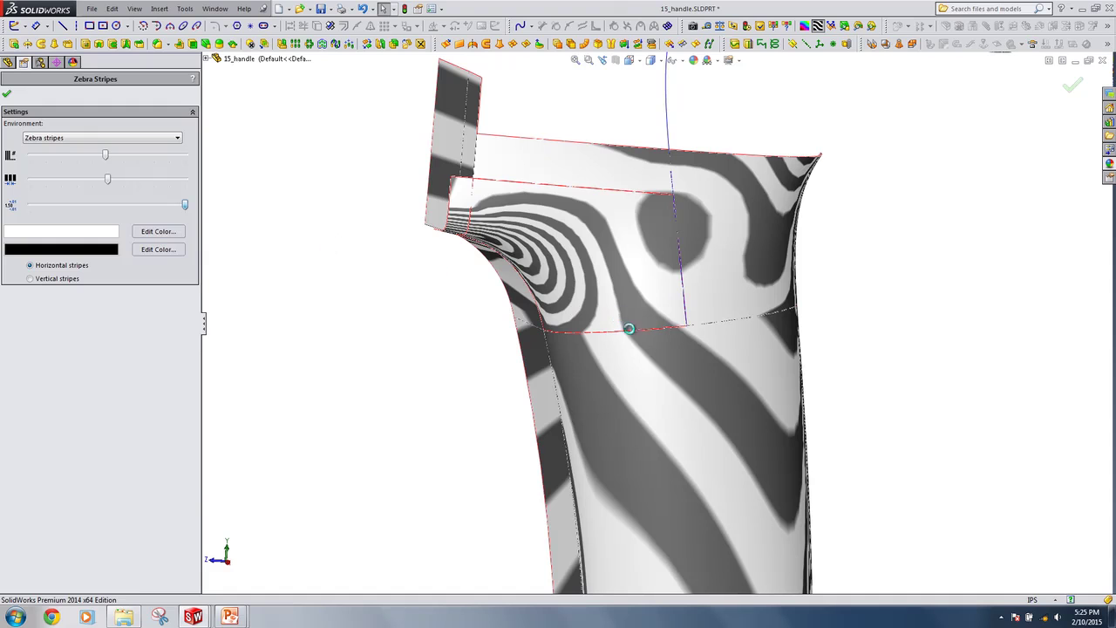
right_click(647, 347)
mouse_move(647, 347)
middle_down()
mouse_move(633, 342)
mouse_move(641, 347)
middle_up()
Reapply the zebra stripes to the model with vertical stripes
click(818, 27)
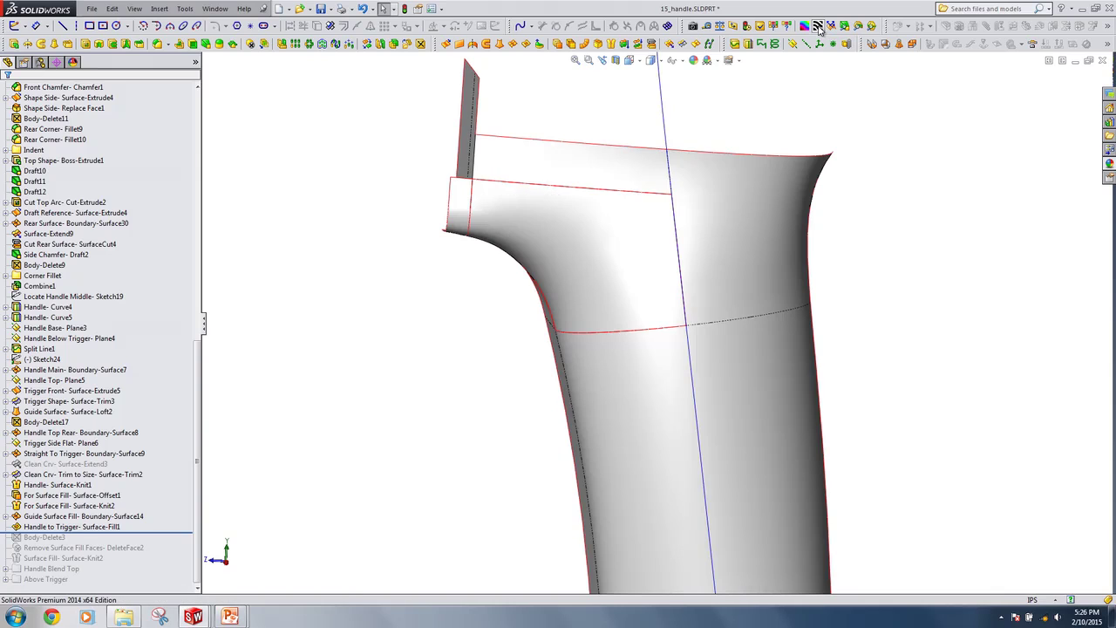
click(819, 27)
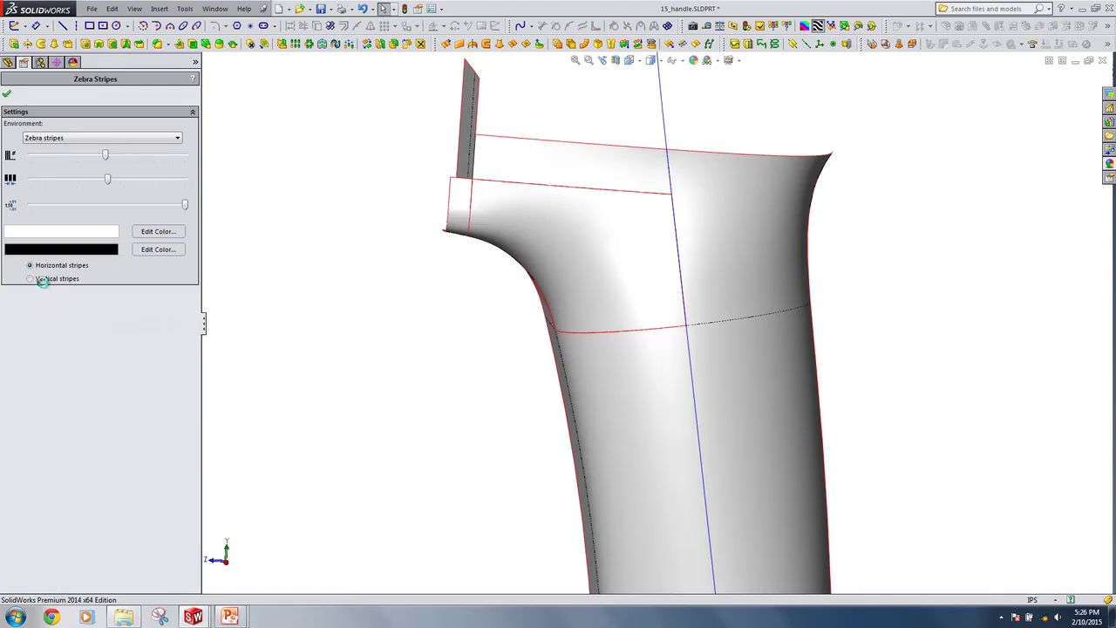
click(42, 279)
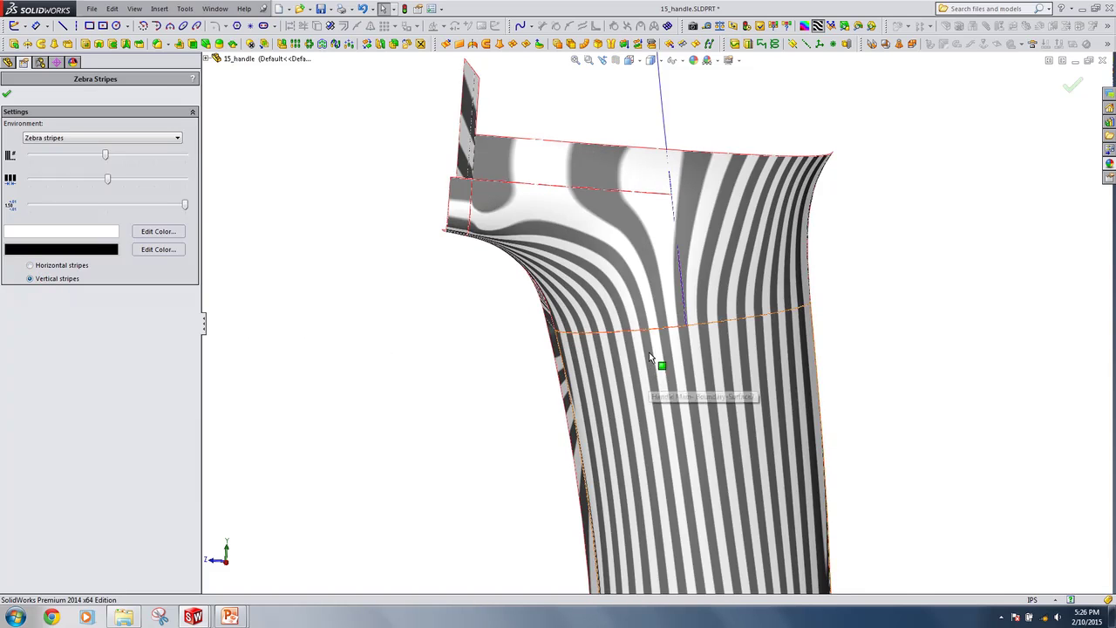
key(Return)
Examine how the vertical zebra stripes cross the fill patch seams, and turn the stripes off
scroll(660, 349, down, 5)
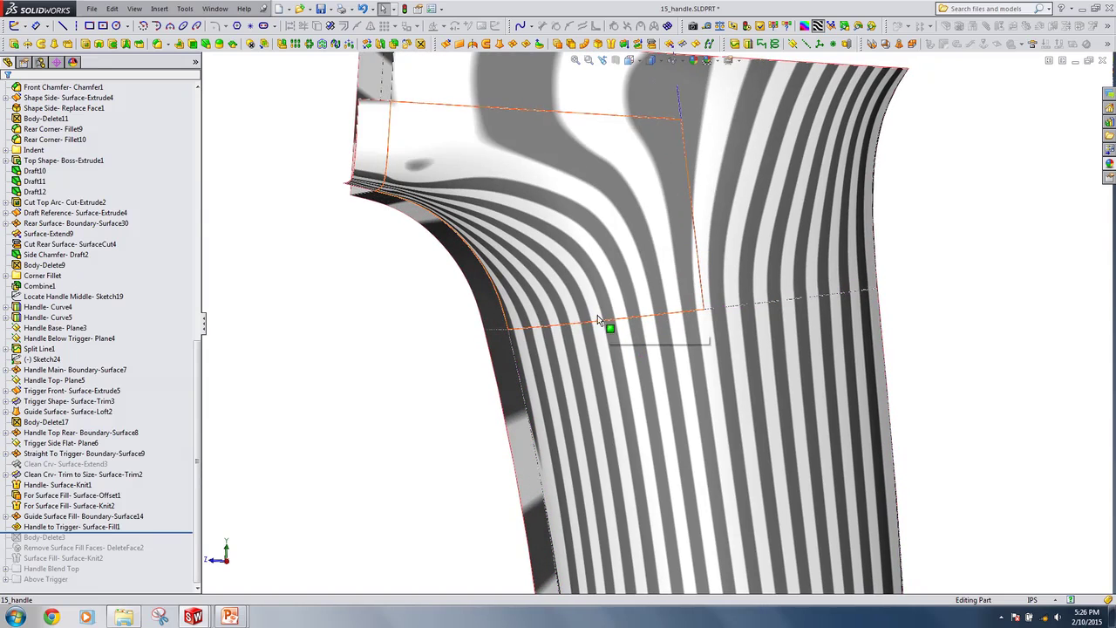
scroll(659, 343, up, 3)
middle_drag(660, 343, 652, 357)
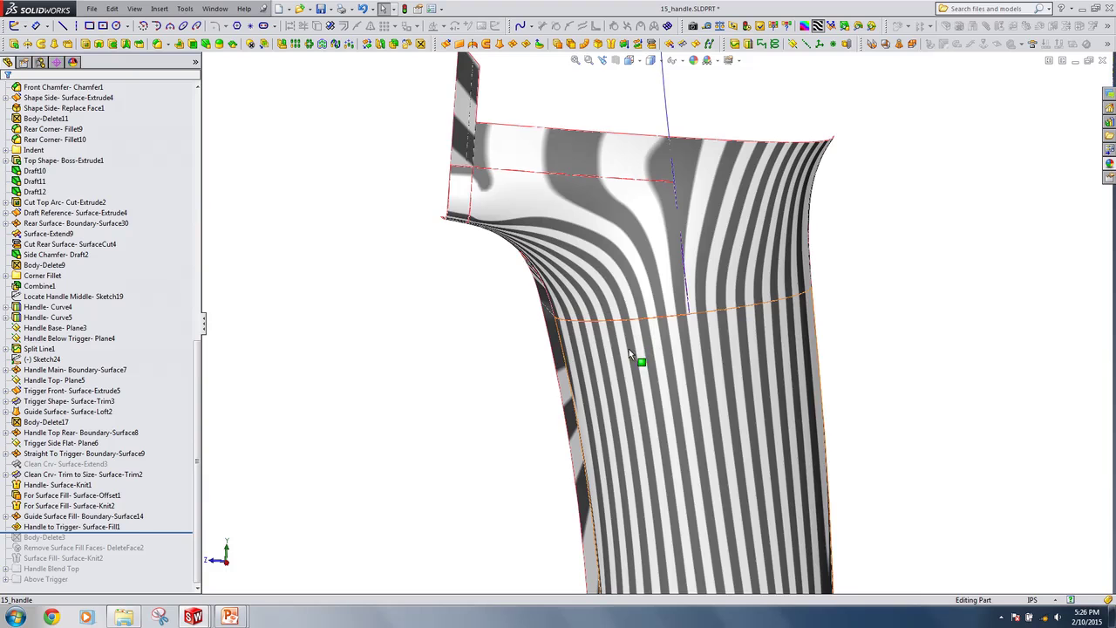
scroll(629, 351, down, 2)
mouse_move(611, 336)
middle_down()
mouse_move(619, 310)
mouse_move(625, 327)
mouse_move(621, 291)
mouse_move(630, 318)
mouse_move(689, 380)
mouse_move(697, 367)
middle_up()
scroll(673, 351, up, 3)
click(818, 27)
Set the display style to shaded without edges
middle_drag(783, 396, 768, 349)
click(676, 60)
click(656, 60)
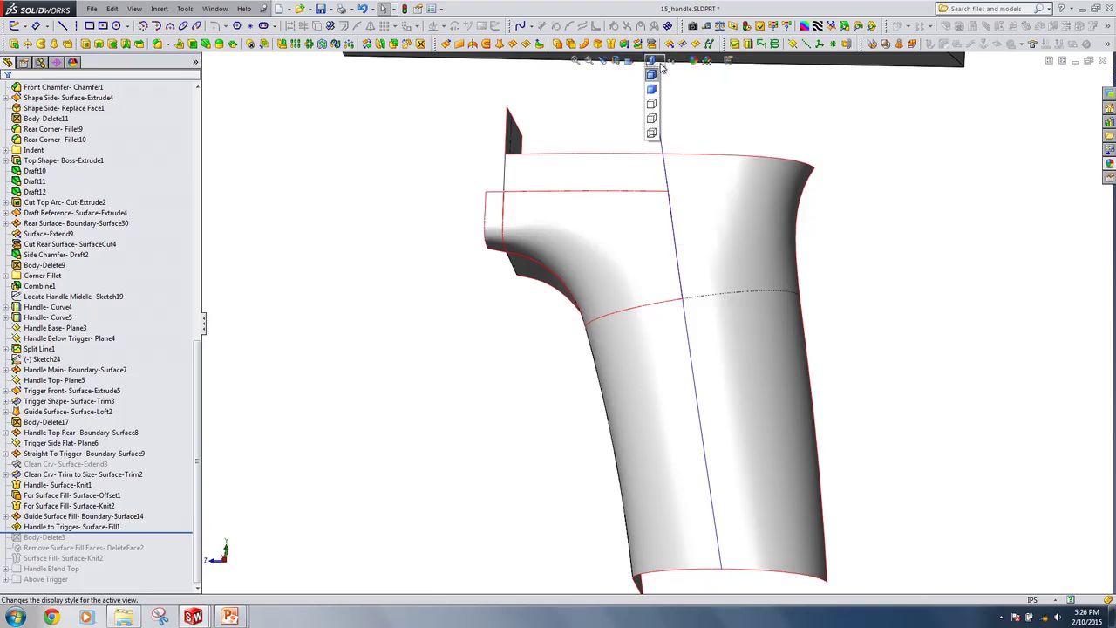
click(652, 92)
Examine the shading of the handle and fill patch from several angles, comparing RealView Graphics on and off
mouse_move(684, 266)
middle_down()
mouse_move(672, 301)
mouse_move(715, 261)
mouse_move(703, 279)
middle_up()
scroll(627, 316, down, 1)
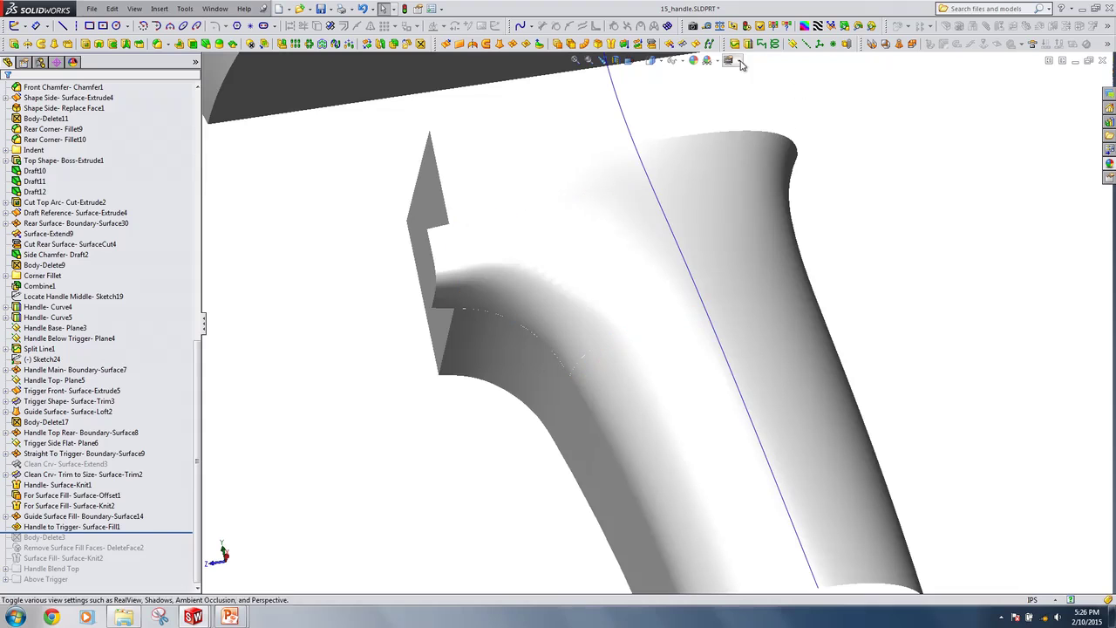
middle_drag(728, 284, 756, 226)
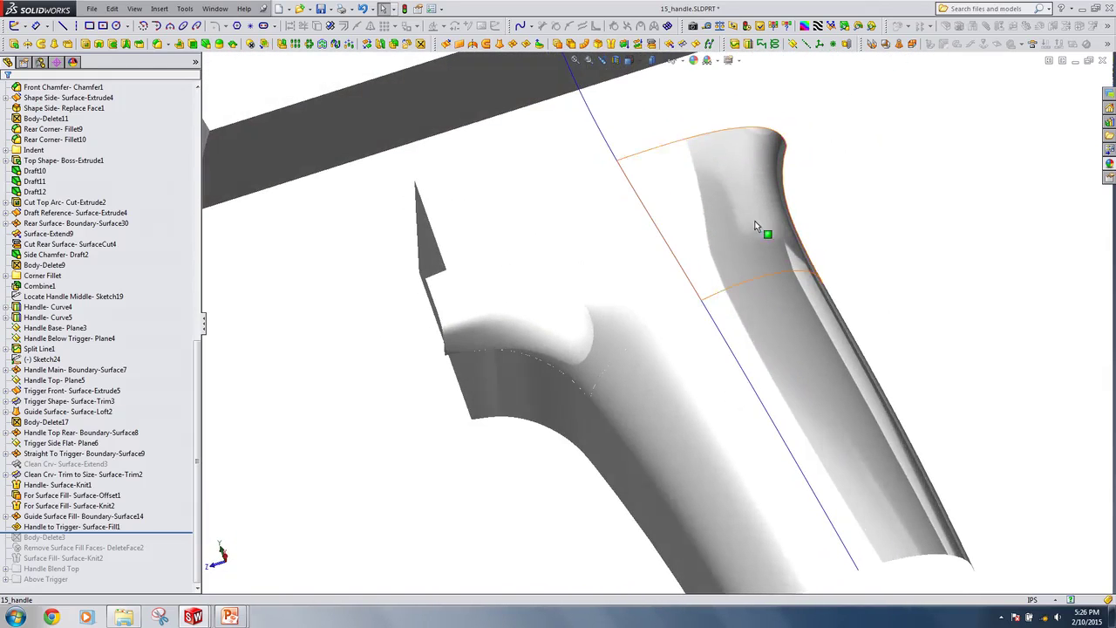
click(738, 77)
click(643, 377)
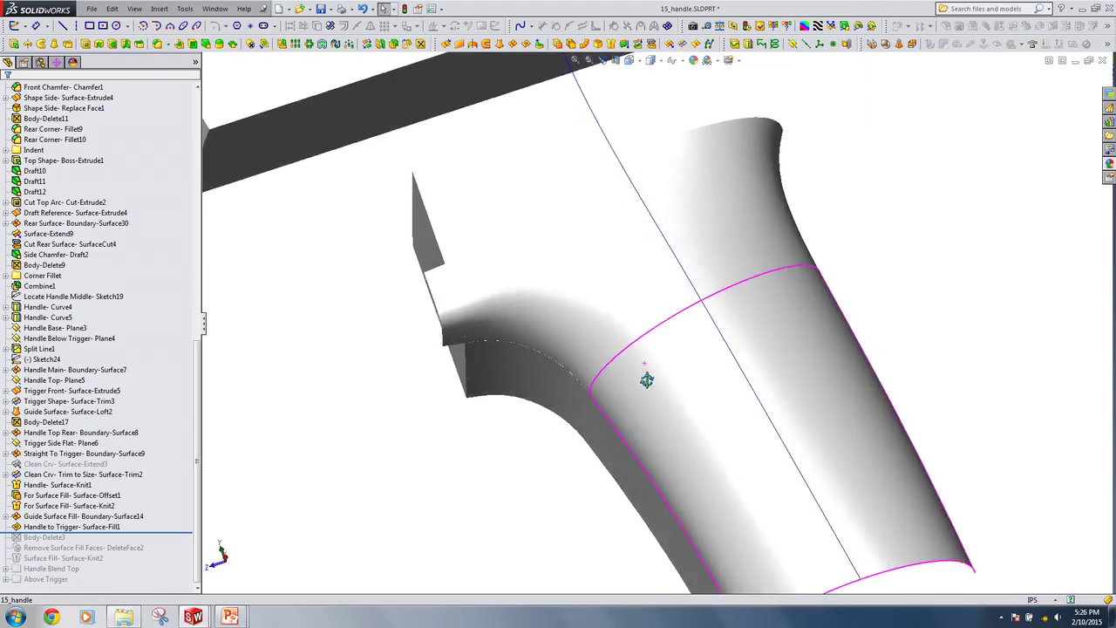
middle_drag(644, 336, 572, 313)
click(726, 407)
middle_drag(727, 407, 769, 367)
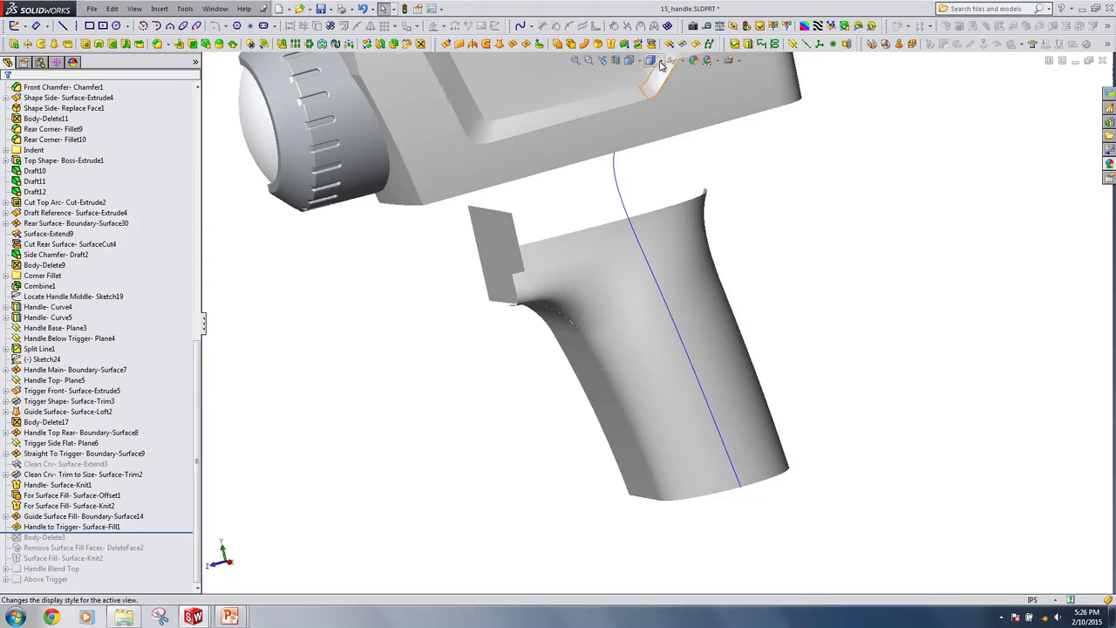
key(alt+Tab)
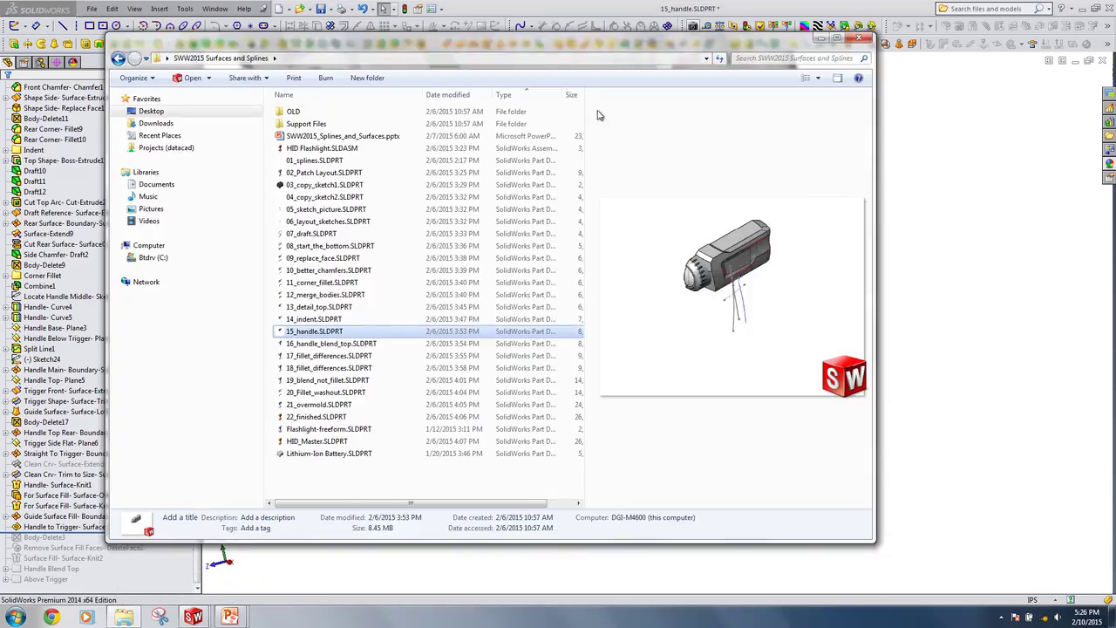
key(alt+Tab)
key(alt+Tab)
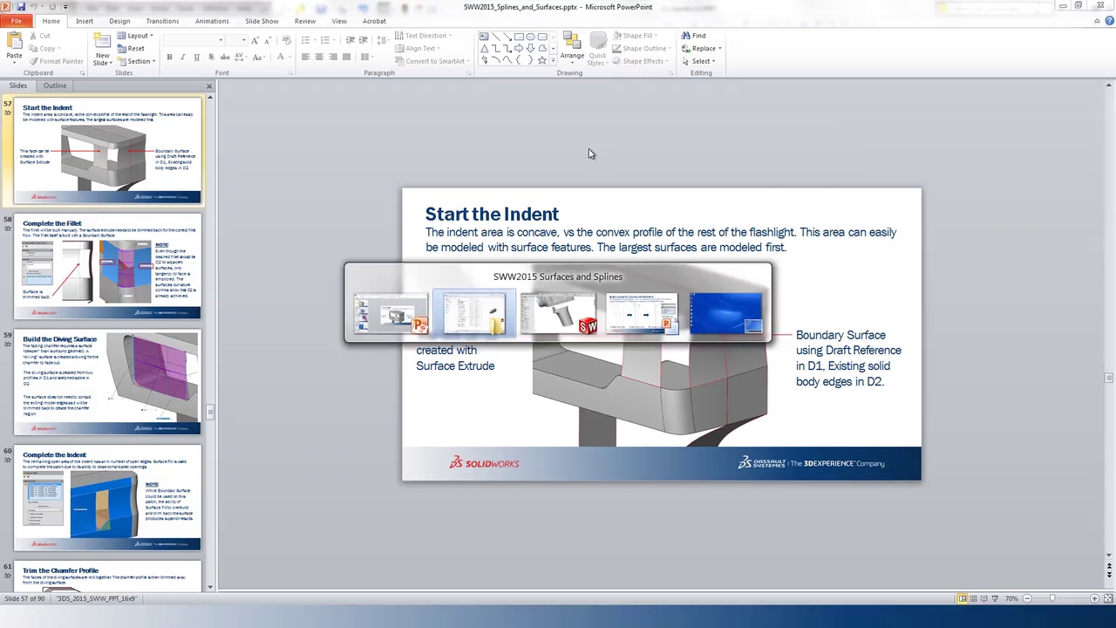
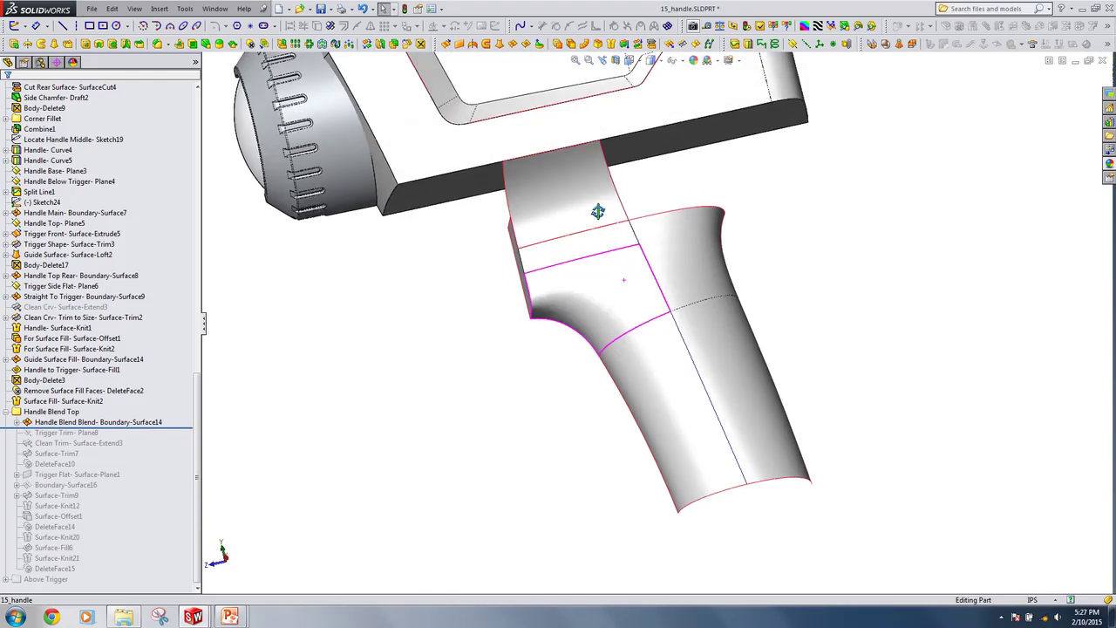
Roll the feature history forward past Boundary-Surface16 in the Handle Blend Top folder
drag(163, 426, 145, 491)
middle_drag(788, 236, 703, 242)
scroll(661, 223, down, 3)
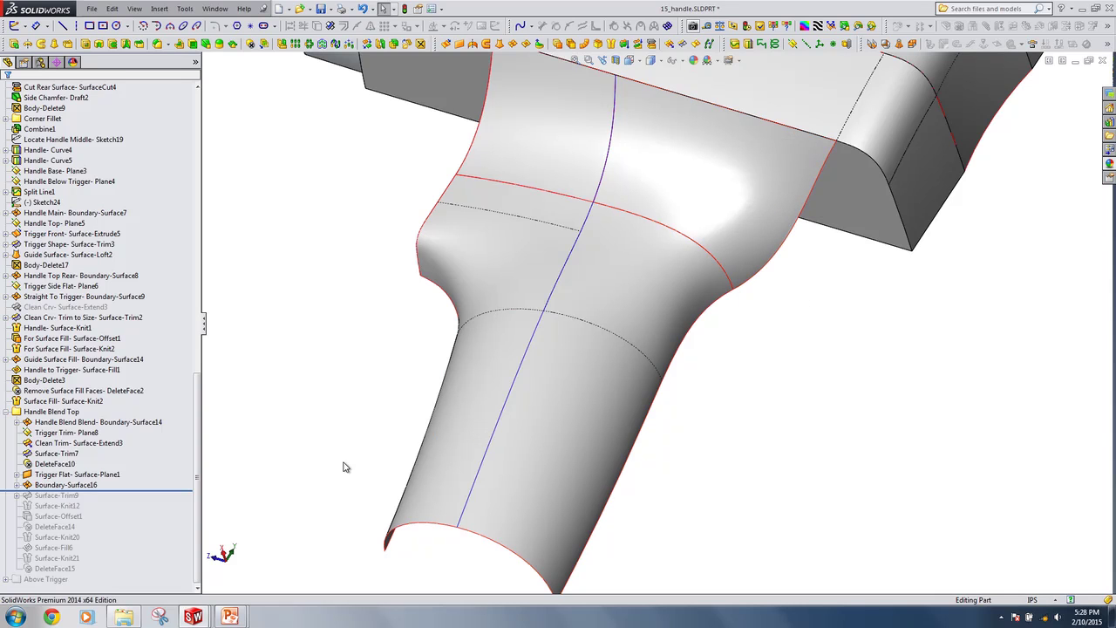
Try shortening Boundary-Surface16 by pulling its curve ends inward along the edges, and cancel the edit
click(702, 160)
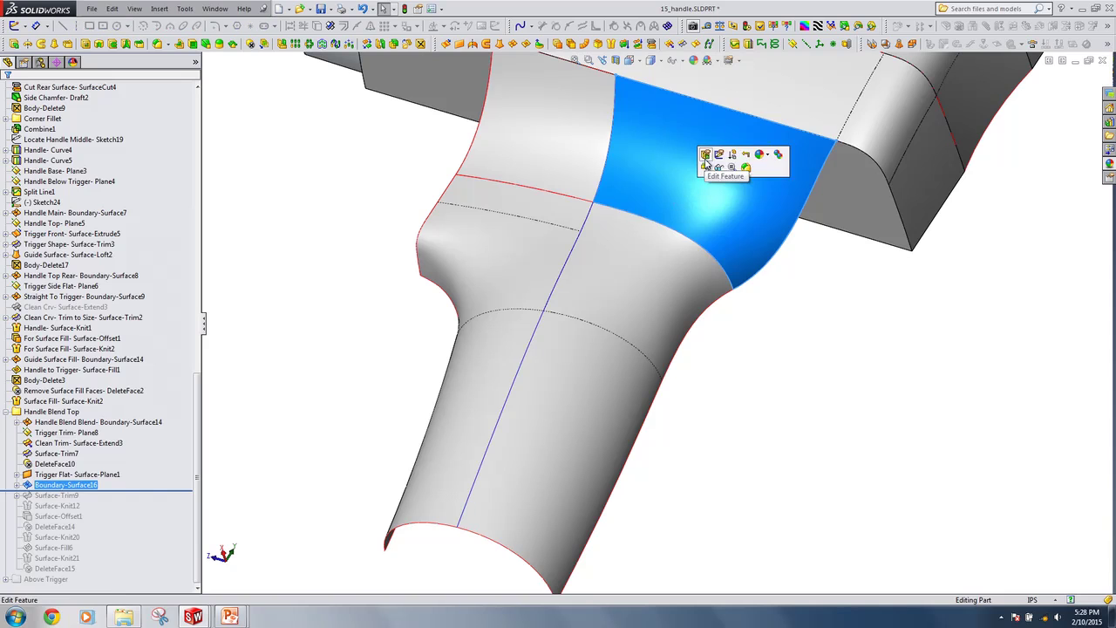
click(764, 278)
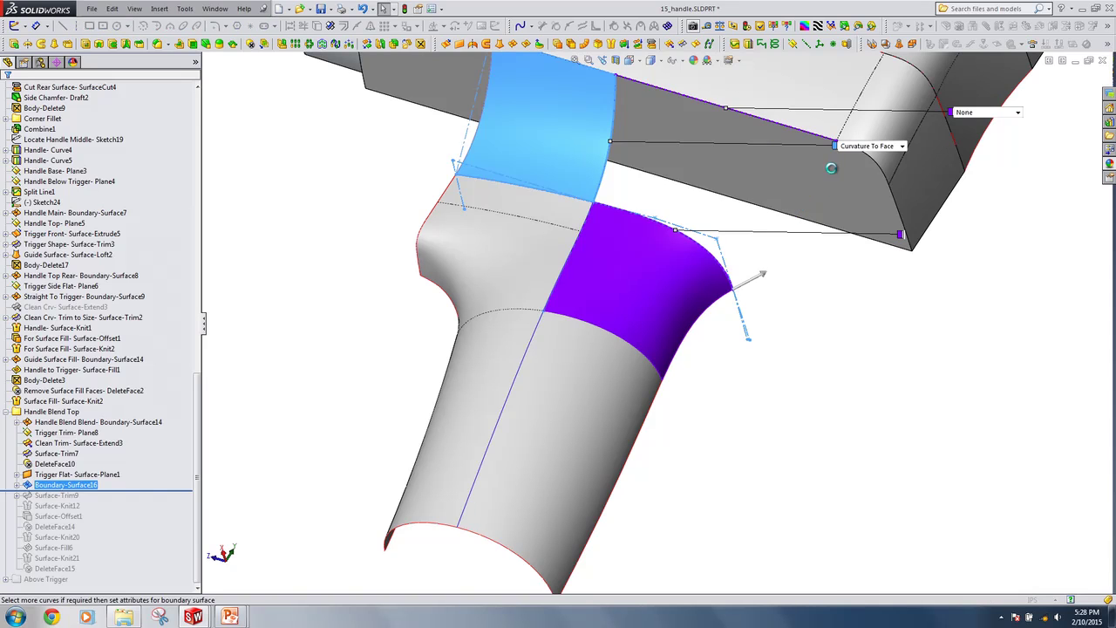
drag(734, 289, 661, 223)
drag(843, 147, 718, 107)
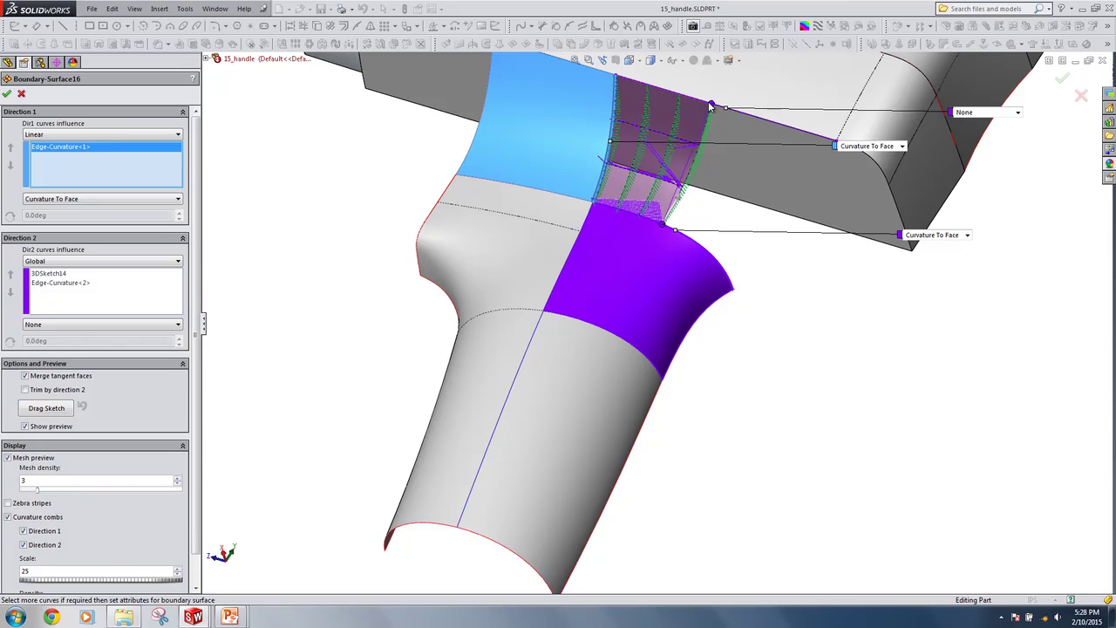
click(21, 94)
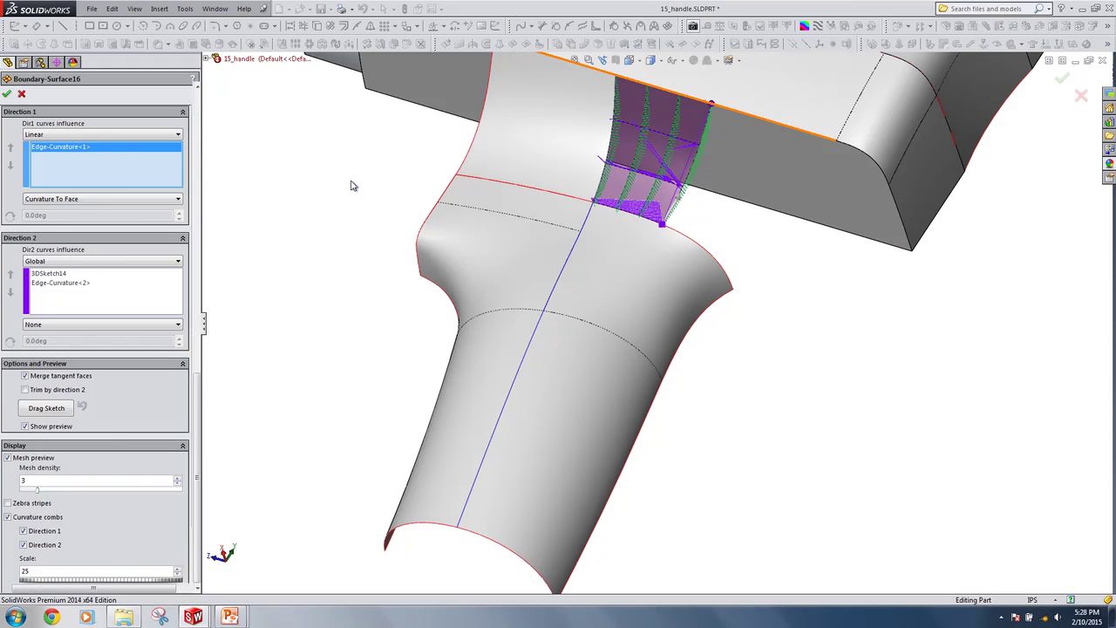
Roll the feature history forward past DeleteFace15 and examine the finished top blend between the handle and the body
drag(105, 491, 99, 541)
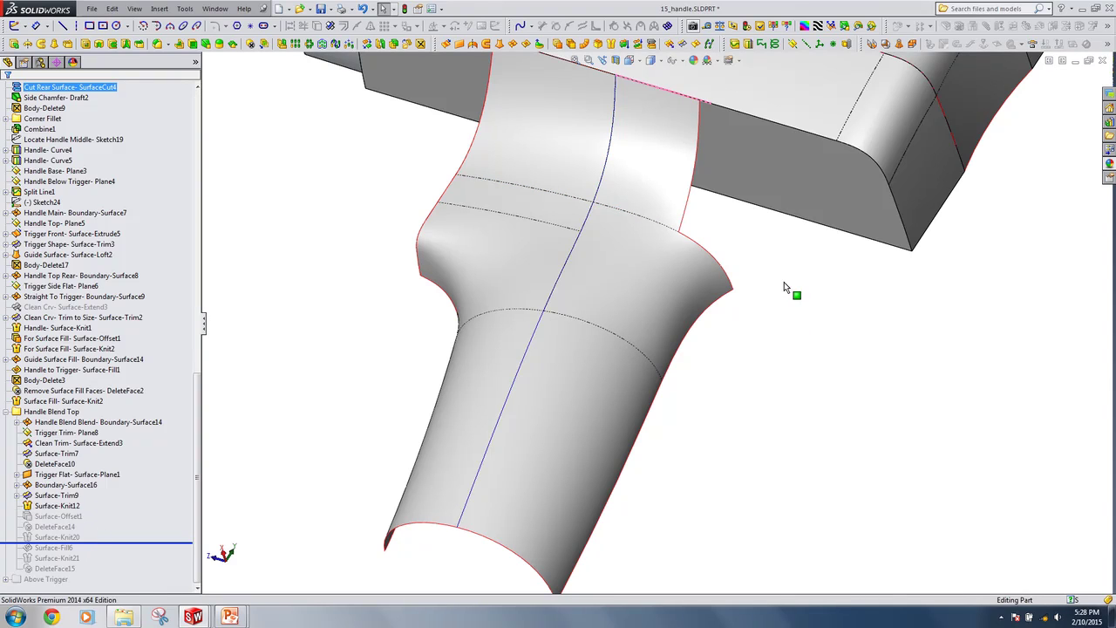
ctrl+middle_drag(796, 279, 705, 309)
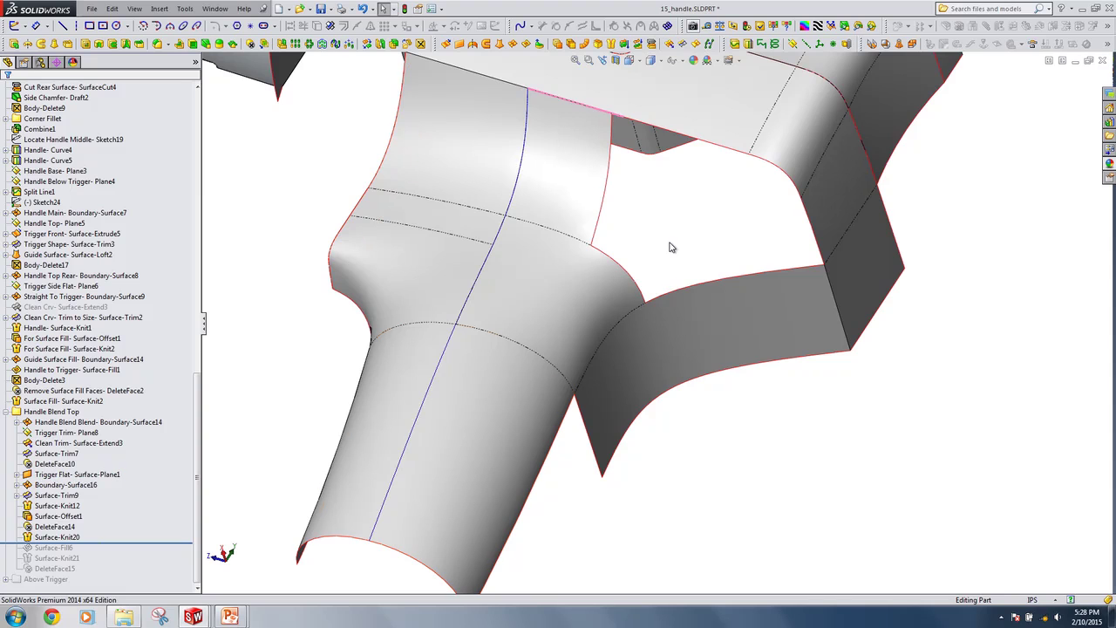
drag(95, 543, 95, 564)
click(72, 560)
click(97, 567)
drag(101, 566, 101, 573)
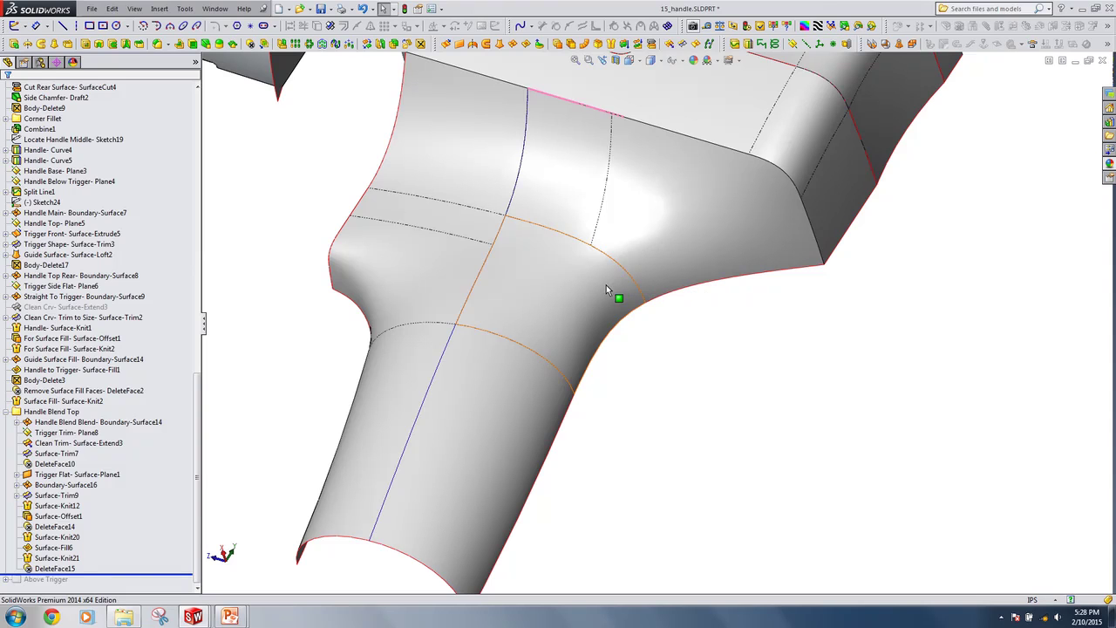
scroll(755, 319, up, 3)
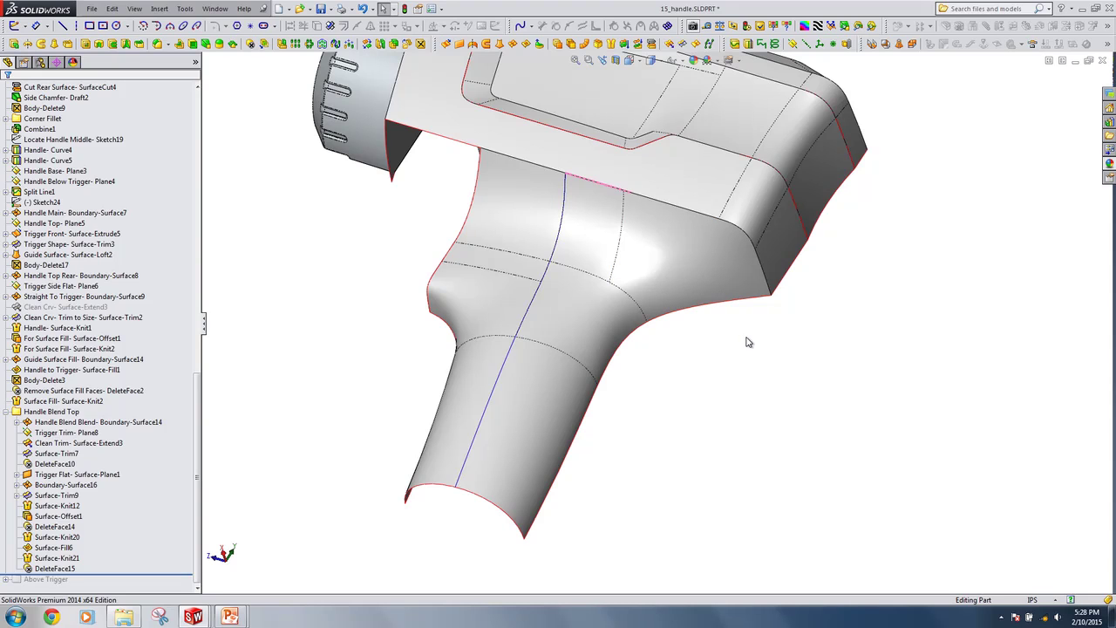
middle_drag(740, 329, 794, 409)
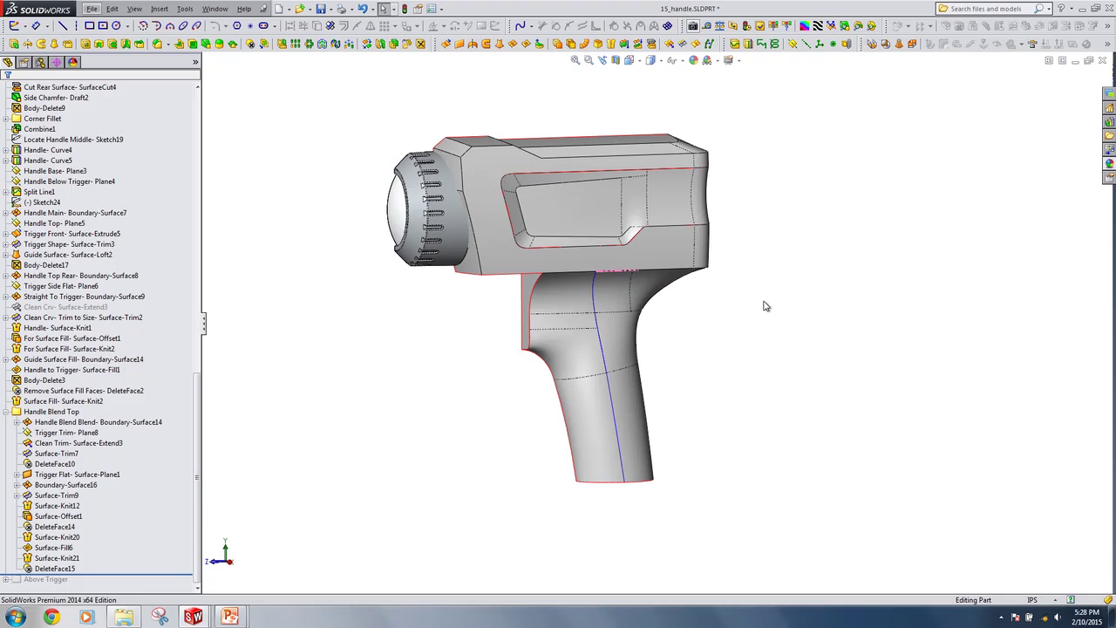
Close 15_handle.SLDPRT without saving the changes
click(1102, 60)
click(550, 324)
click(183, 618)
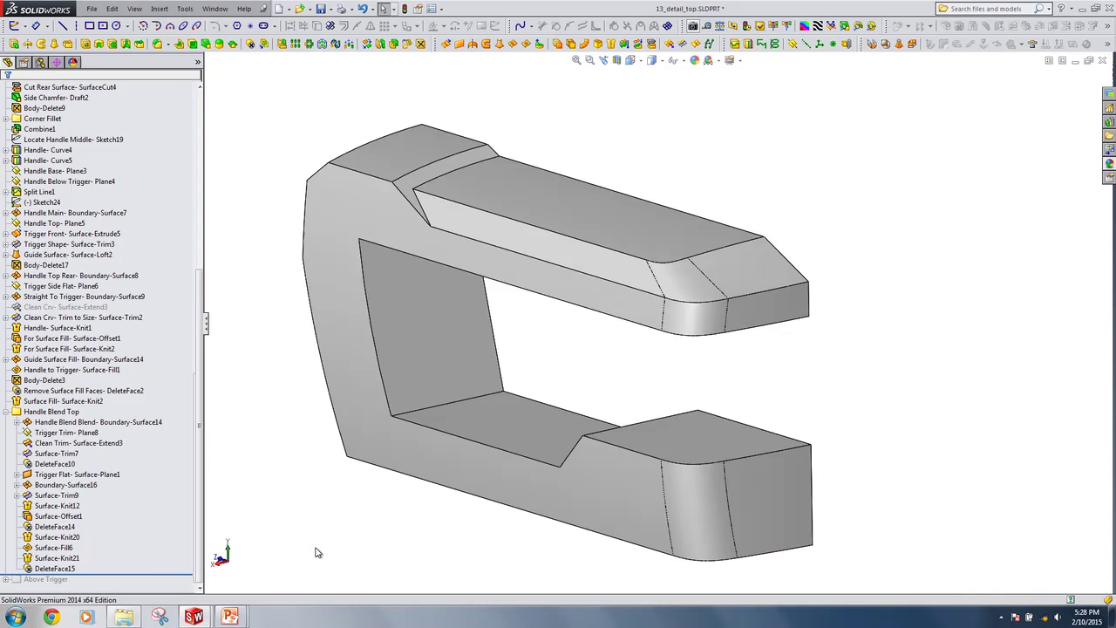
Switch to the PowerPoint presentation and advance to the Blend Instead of Fillet slide
key(alt+Tab)
key(alt+Tab)
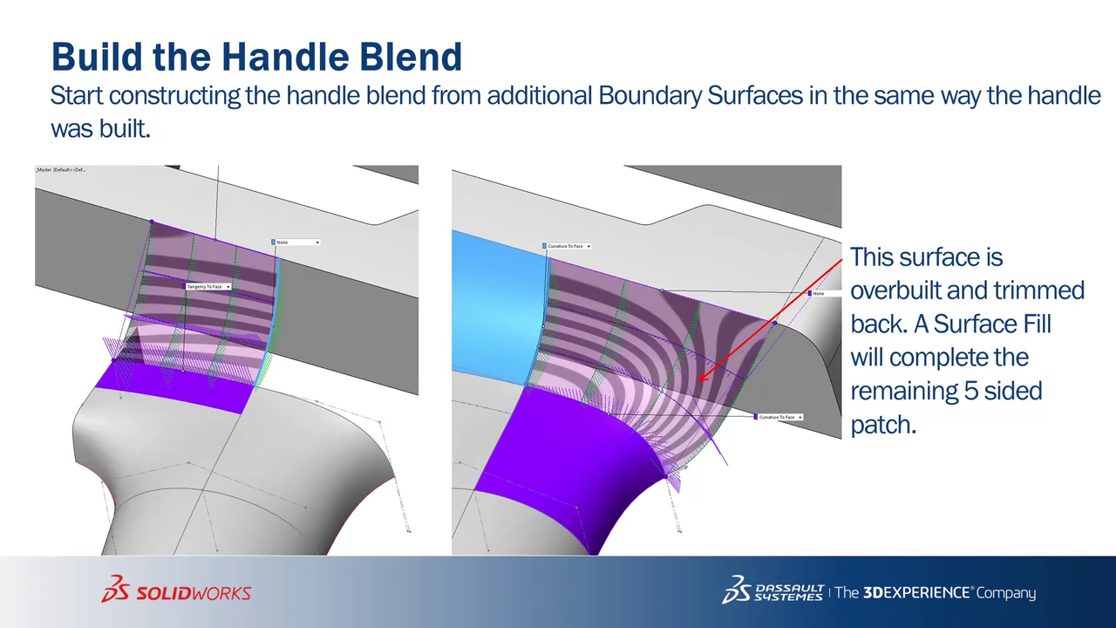
key(Right)
key(Right)
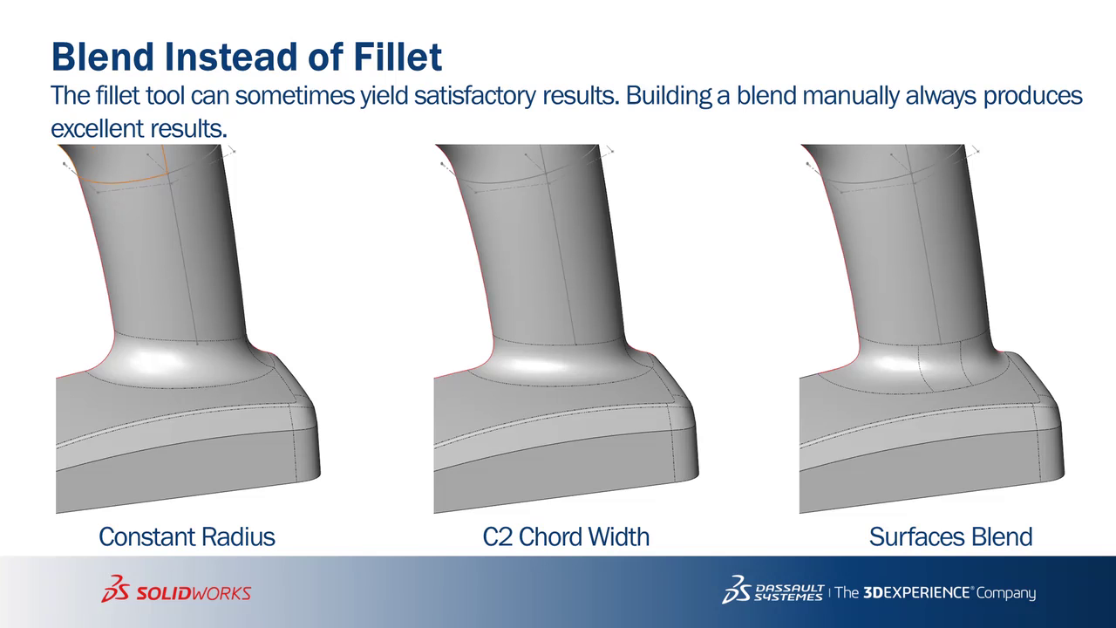
Switch back to SolidWorks and close 13_detail_top.SLDPRT without saving the changes
key(alt+Tab)
key(alt+Tab)
key(Tab)
key(Tab)
key(alt+Tab)
key(Tab)
key(Tab)
key(Tab)
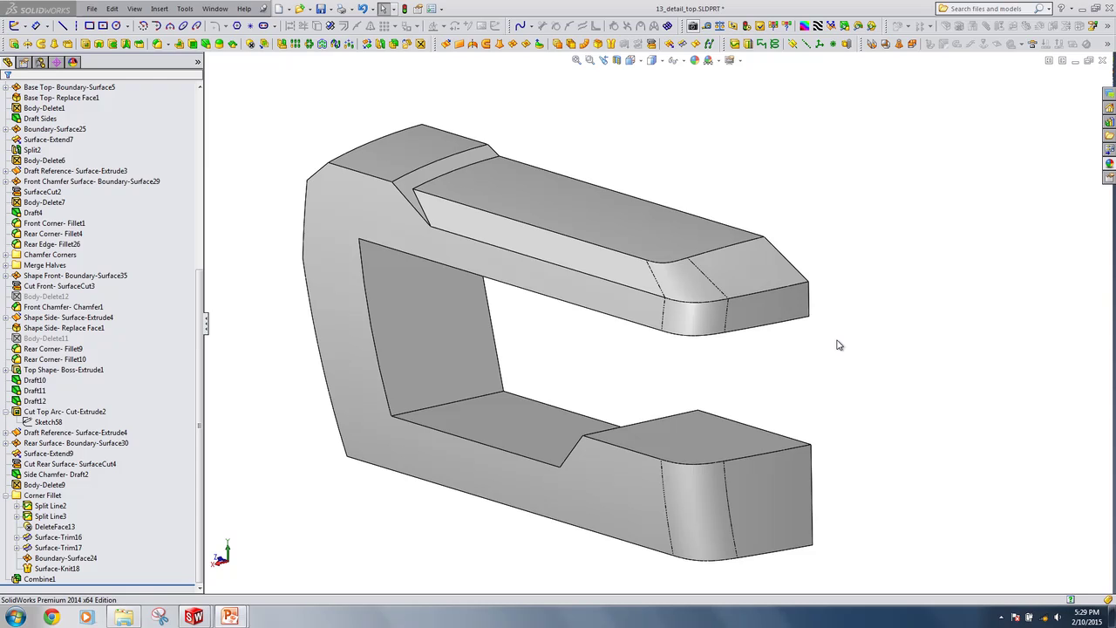
click(1103, 61)
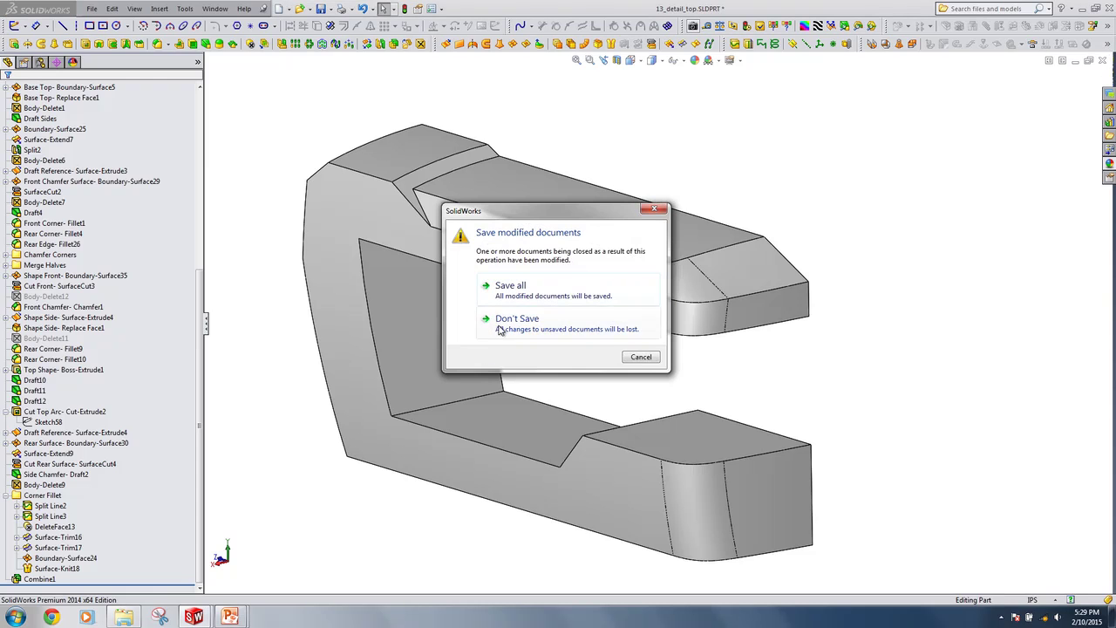
click(533, 366)
Open 19_blend_not_fillet.SLDPRT from the SWW2015 Surfaces and Splines folder
click(124, 618)
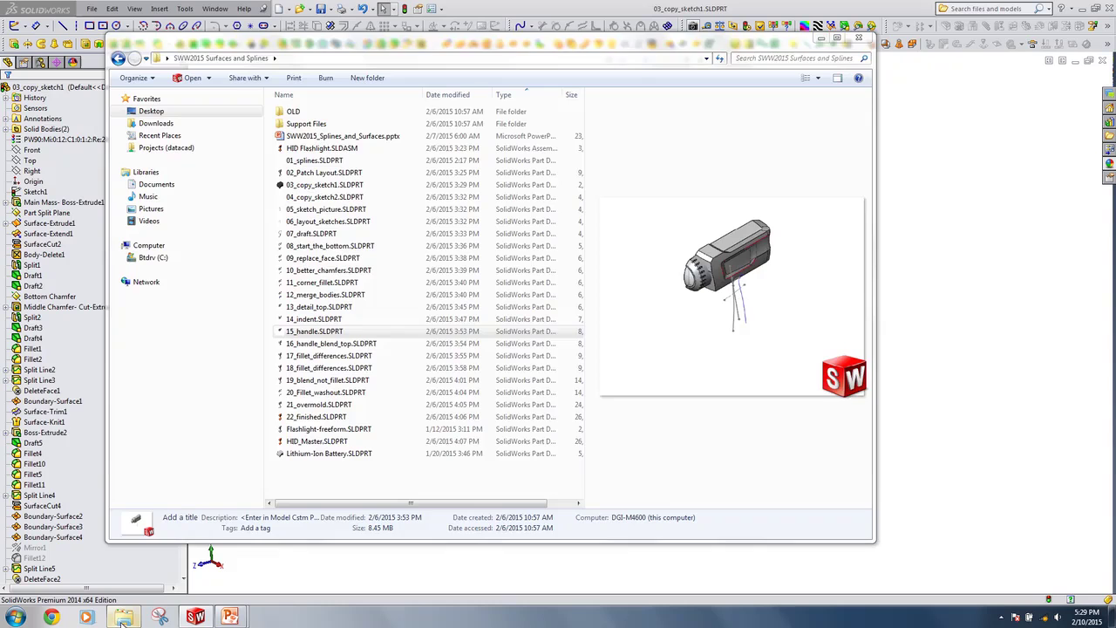
click(335, 356)
click(336, 368)
click(339, 380)
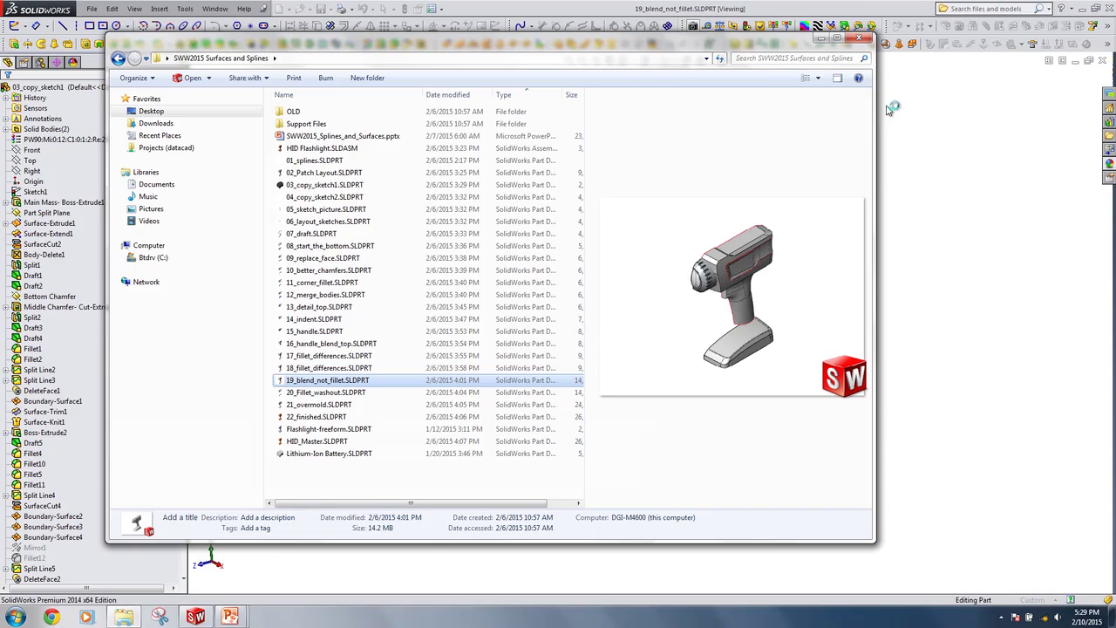
click(728, 7)
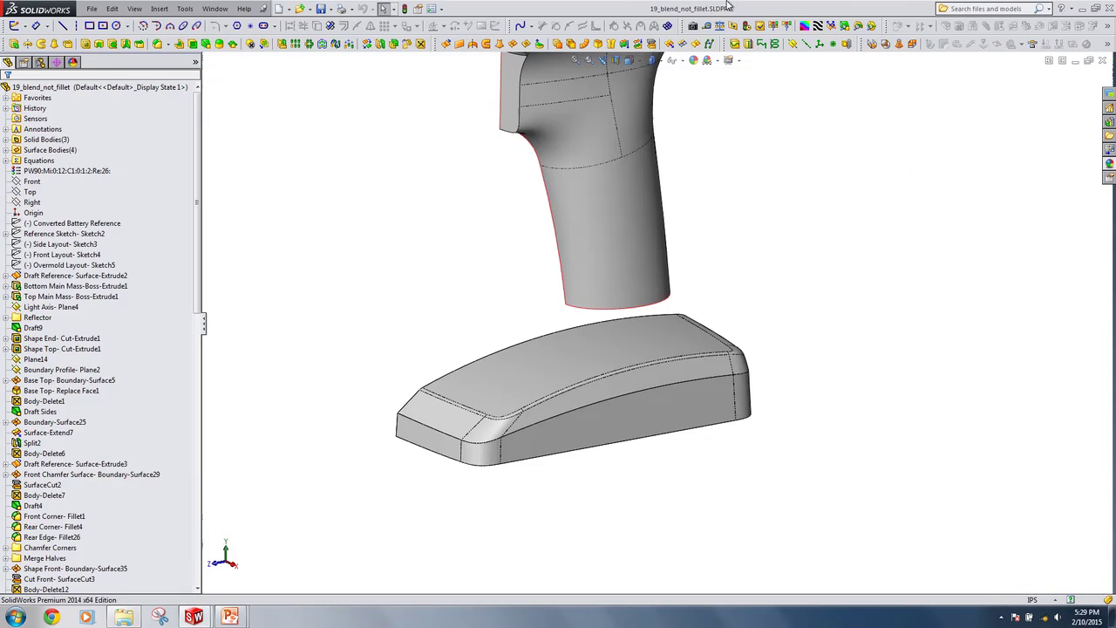
Roll the feature history forward past Split Line10 and examine the split on the base's upper face
scroll(100, 532, down, 10)
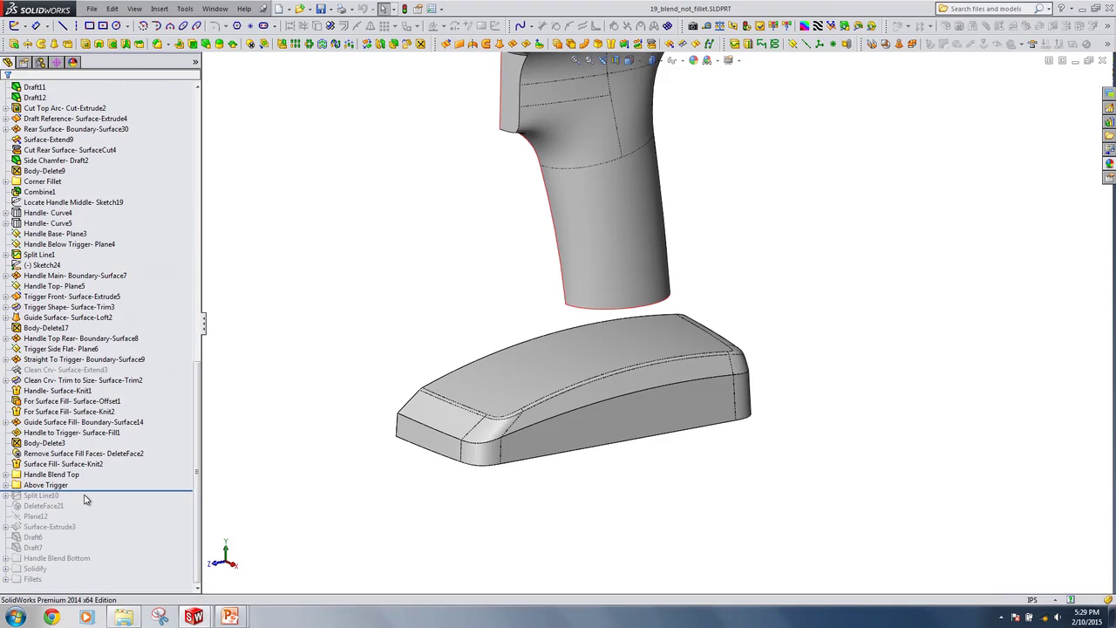
drag(89, 491, 89, 500)
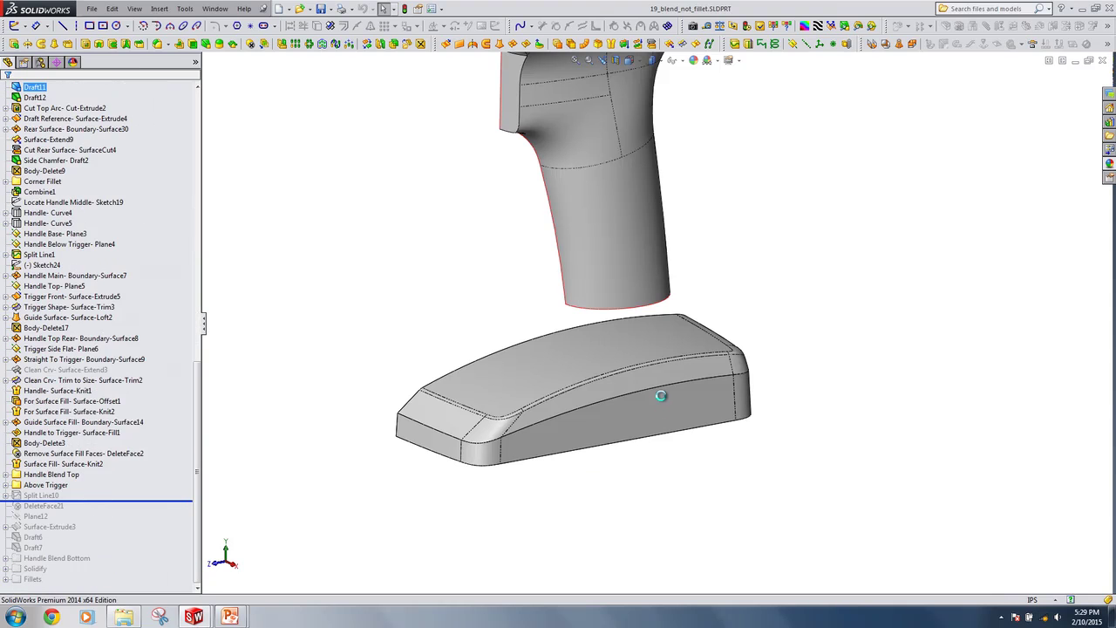
middle_drag(645, 301, 600, 374)
scroll(671, 352, down, 3)
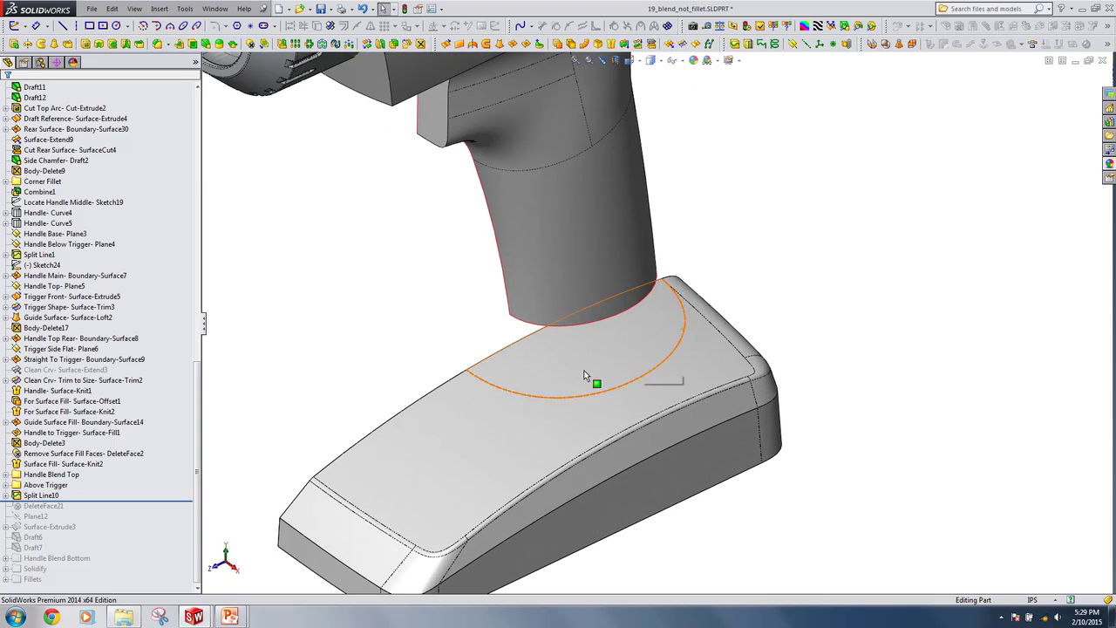
Roll the feature history forward past DeleteFace21 and Surface-Extrude3
drag(76, 502, 75, 512)
middle_drag(625, 399, 593, 367)
drag(105, 512, 103, 531)
Open Sketch78 under Surface-Extrude3, examine its two blend profile curves normal to the sketch plane, and exit without changes
click(7, 528)
click(52, 536)
click(50, 515)
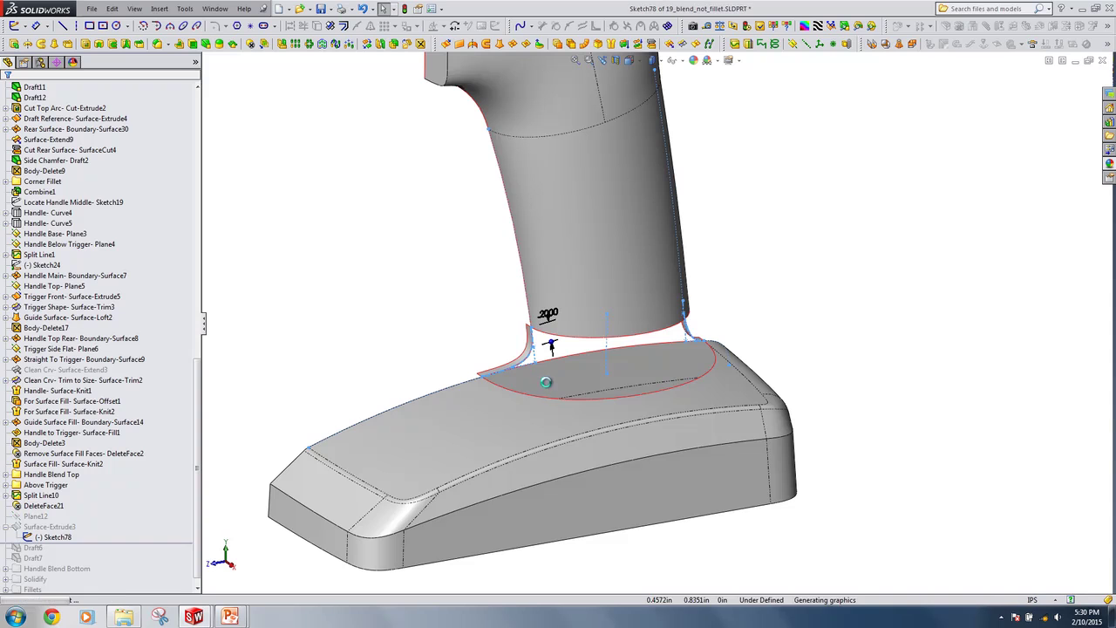
key(space)
click(634, 450)
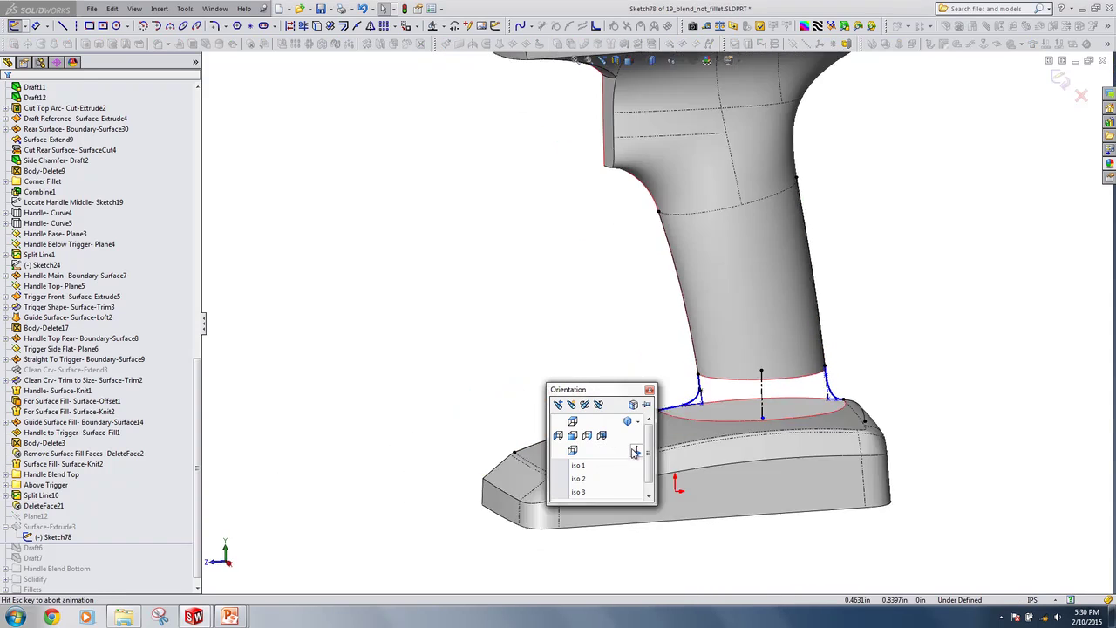
scroll(789, 494, down, 8)
scroll(693, 443, up, 1)
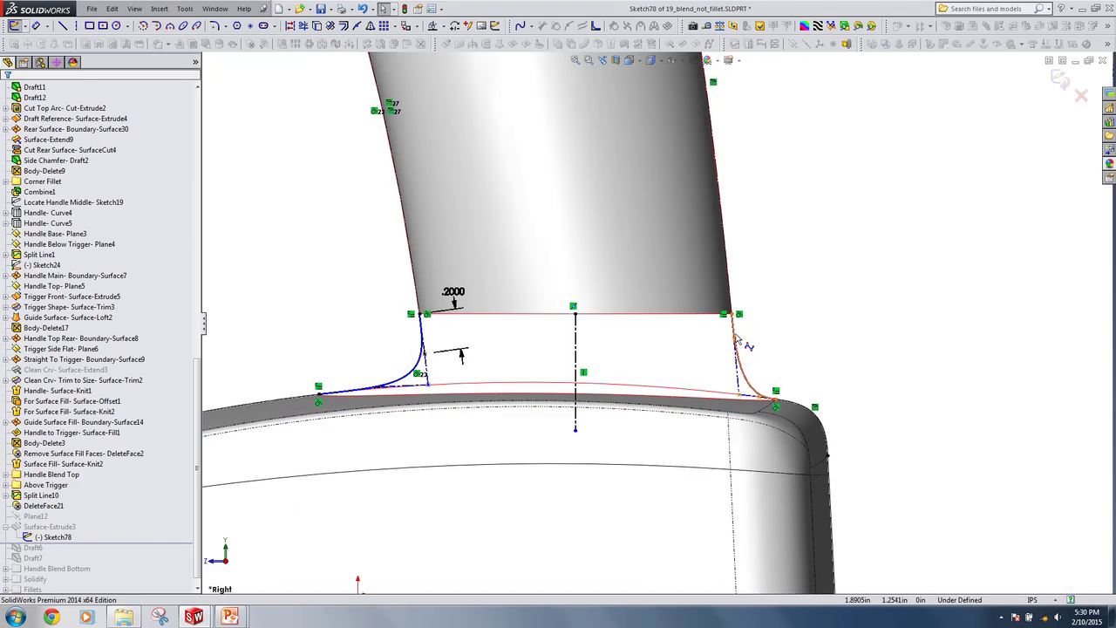
scroll(654, 336, up, 2)
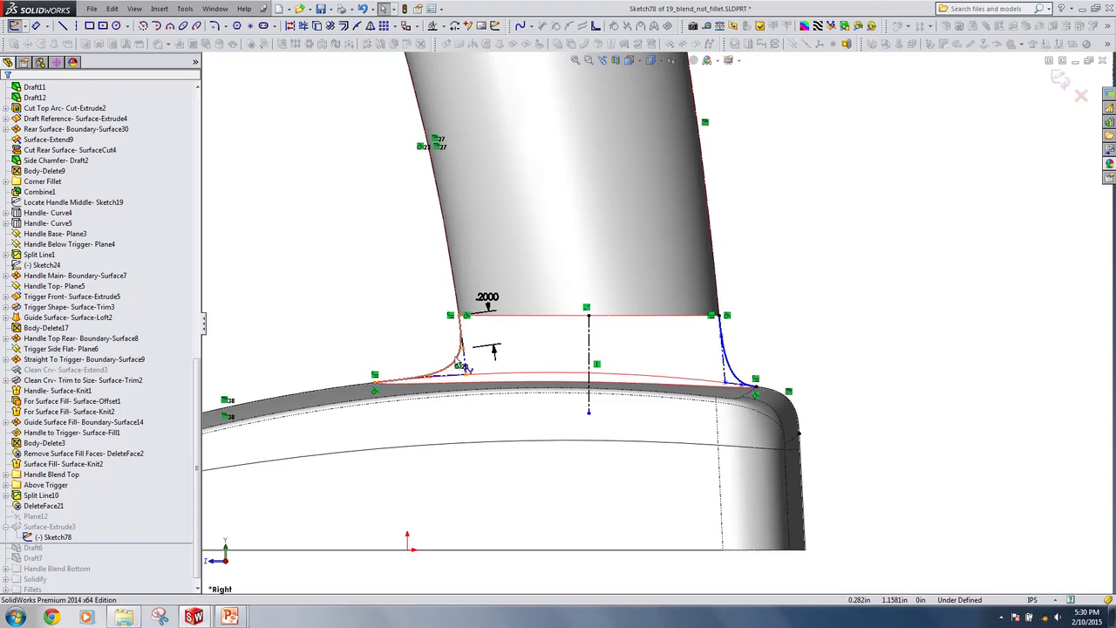
click(1083, 95)
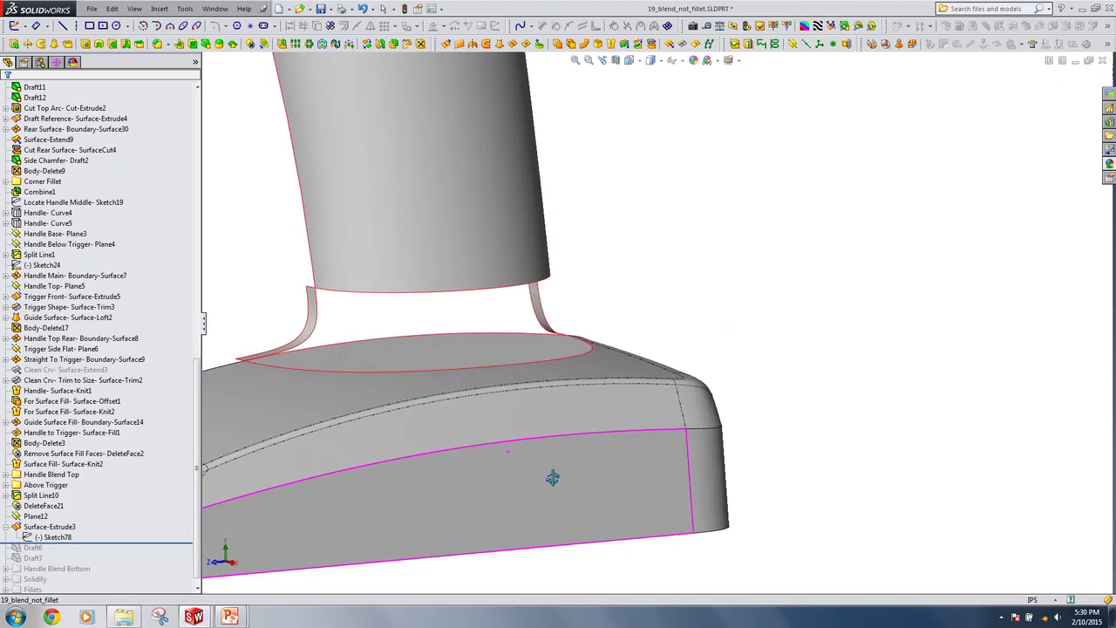
Review the definition of Surface-Extrude3 and close it without changes
click(67, 528)
click(87, 495)
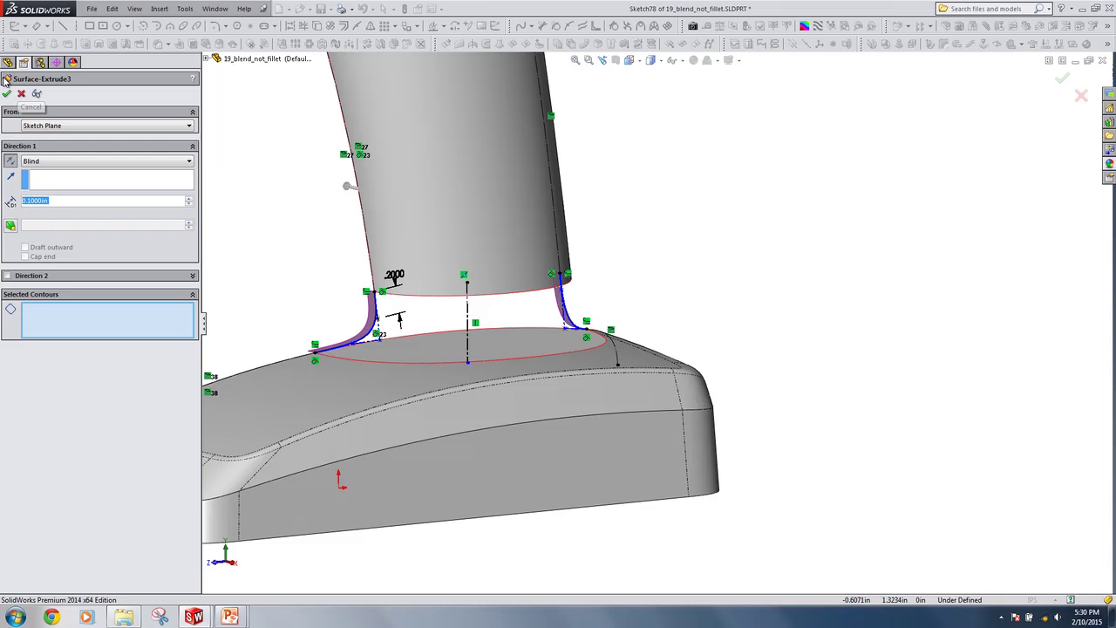
click(21, 94)
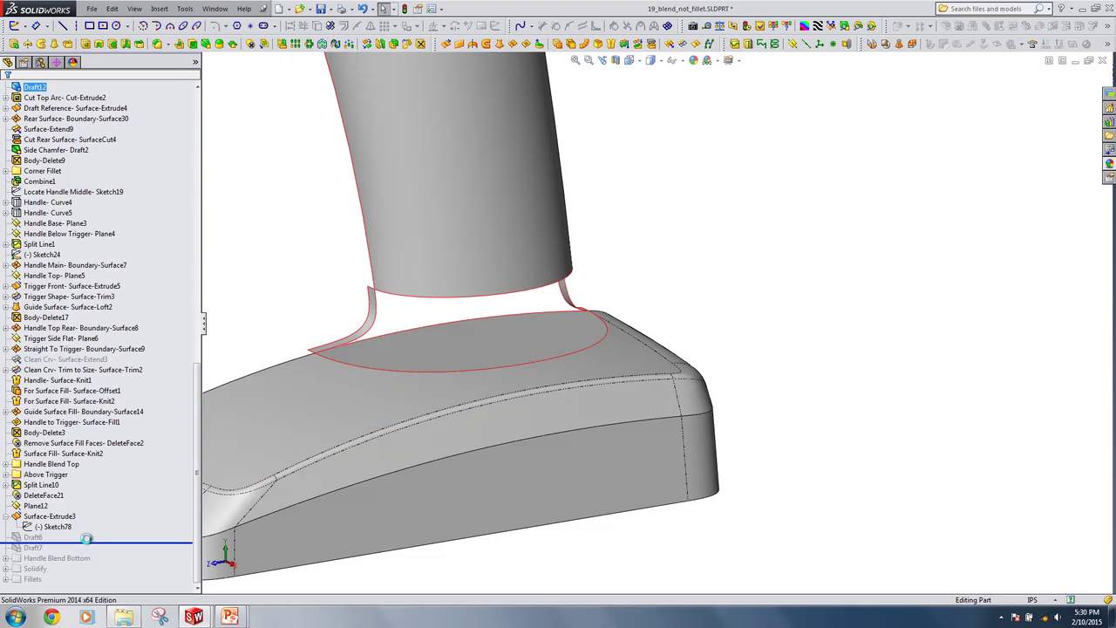
Roll the feature history forward past Boundary-Surface31 in Handle Blend Bottom and examine the blend surface between handle and base
mouse_move(90, 534)
mouse_down()
mouse_move(83, 553)
mouse_move(104, 564)
mouse_move(99, 515)
mouse_up()
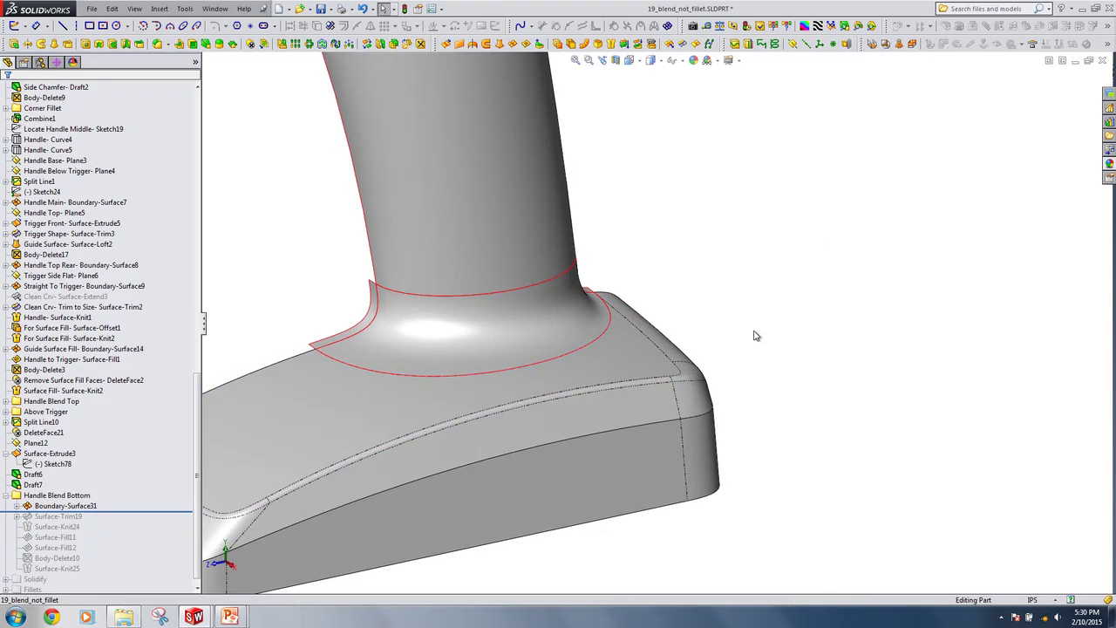
middle_drag(608, 382, 588, 314)
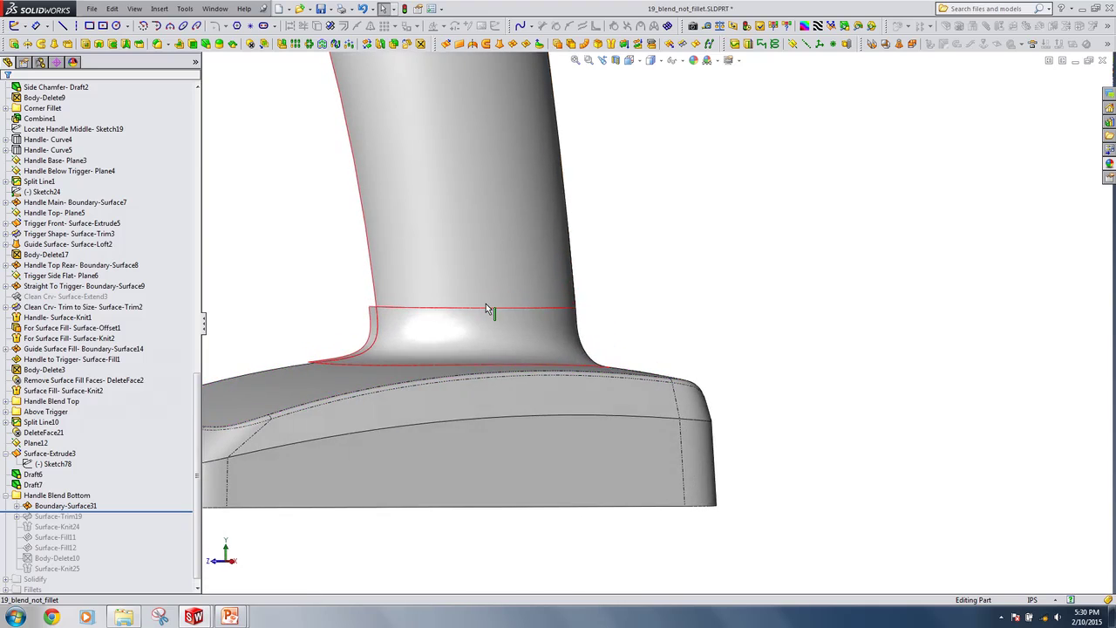
scroll(478, 350, down, 3)
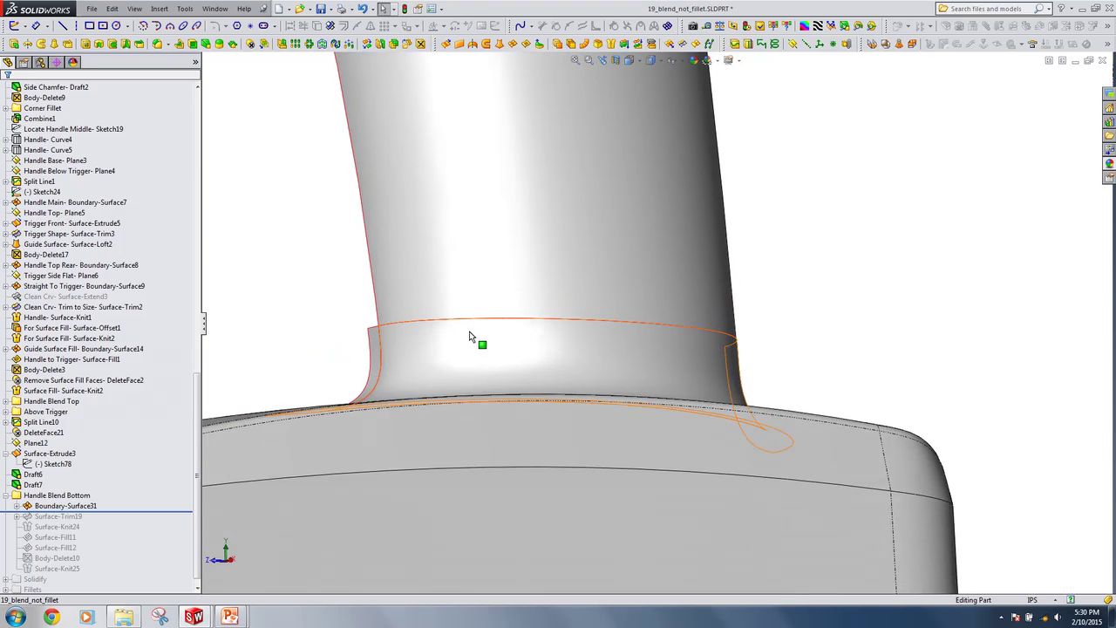
scroll(429, 353, down, 2)
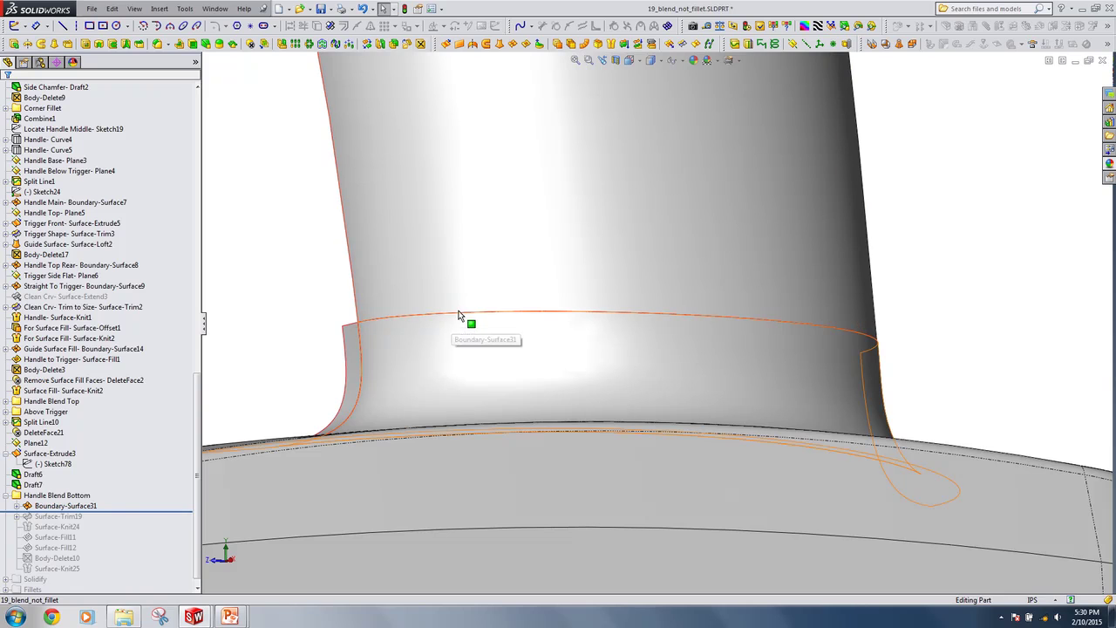
middle_drag(519, 351, 520, 394)
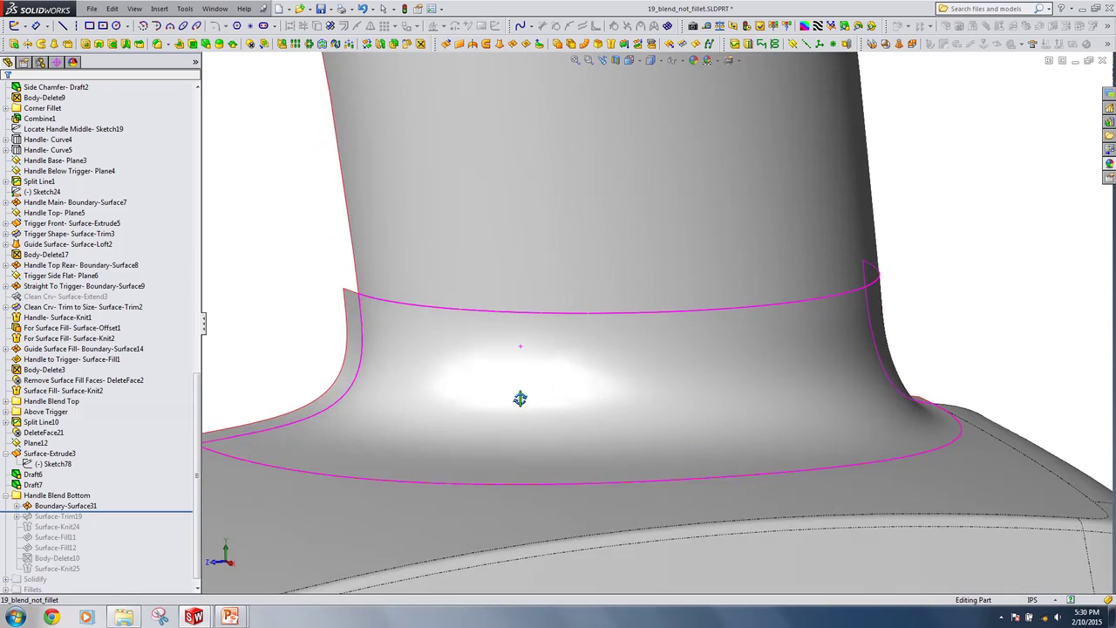
scroll(660, 357, up, 3)
scroll(662, 362, up, 3)
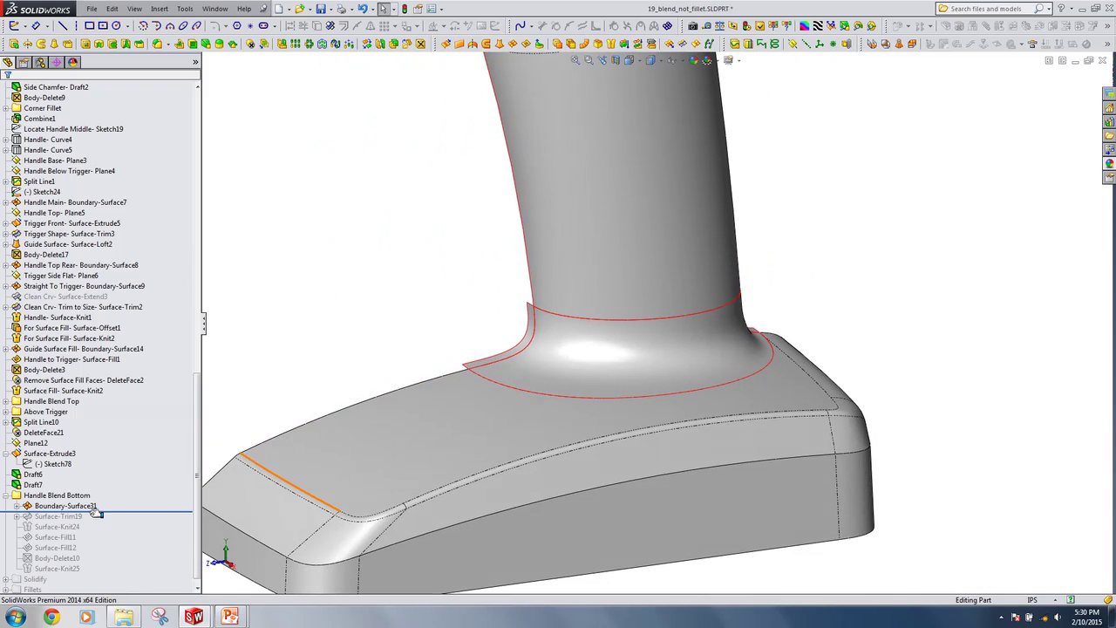
Roll the feature history forward past Surface-Trim19
drag(96, 514, 97, 521)
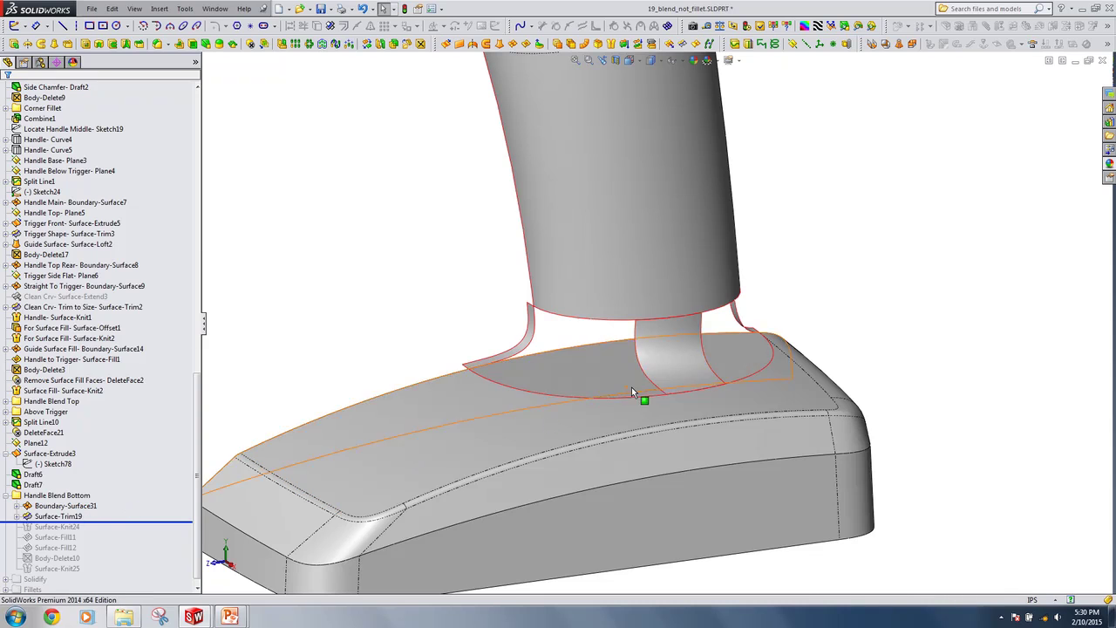
Examine the trimmed blend region, roll the feature history forward past Surface-Fill11, and inspect the first filled blend patch
mouse_move(663, 384)
middle_down()
mouse_move(648, 386)
mouse_move(657, 397)
middle_up()
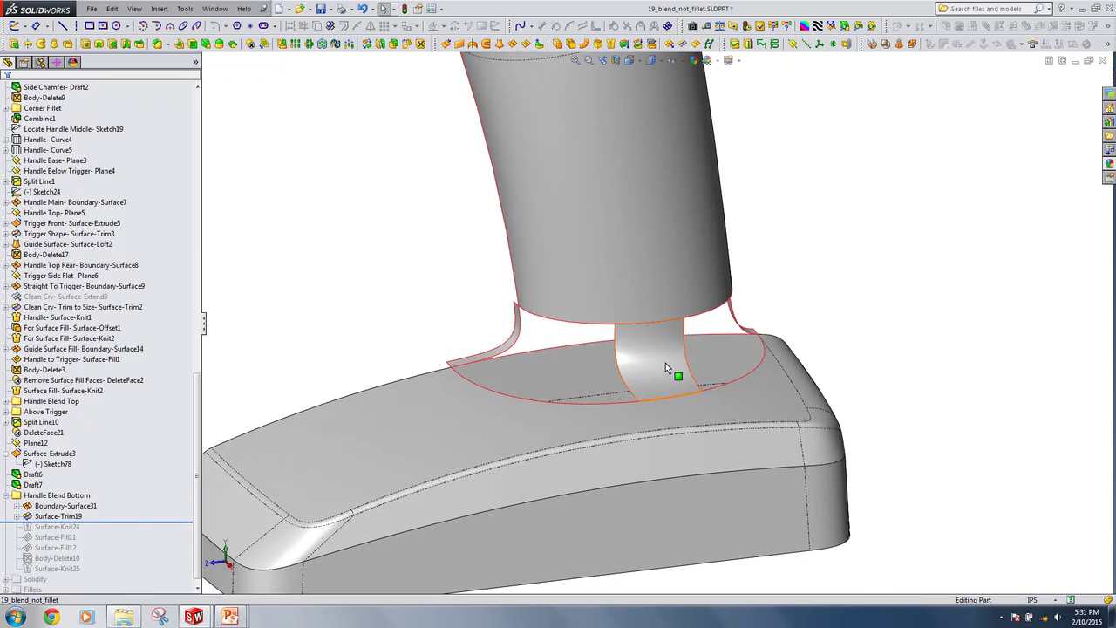
scroll(90, 525, down, 1)
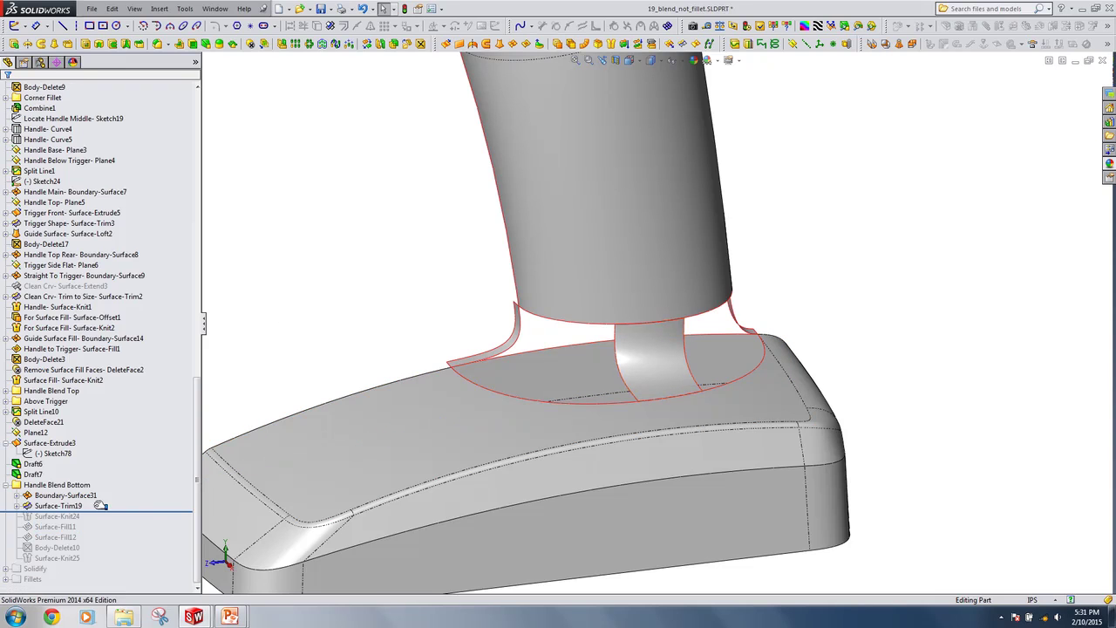
drag(99, 514, 99, 532)
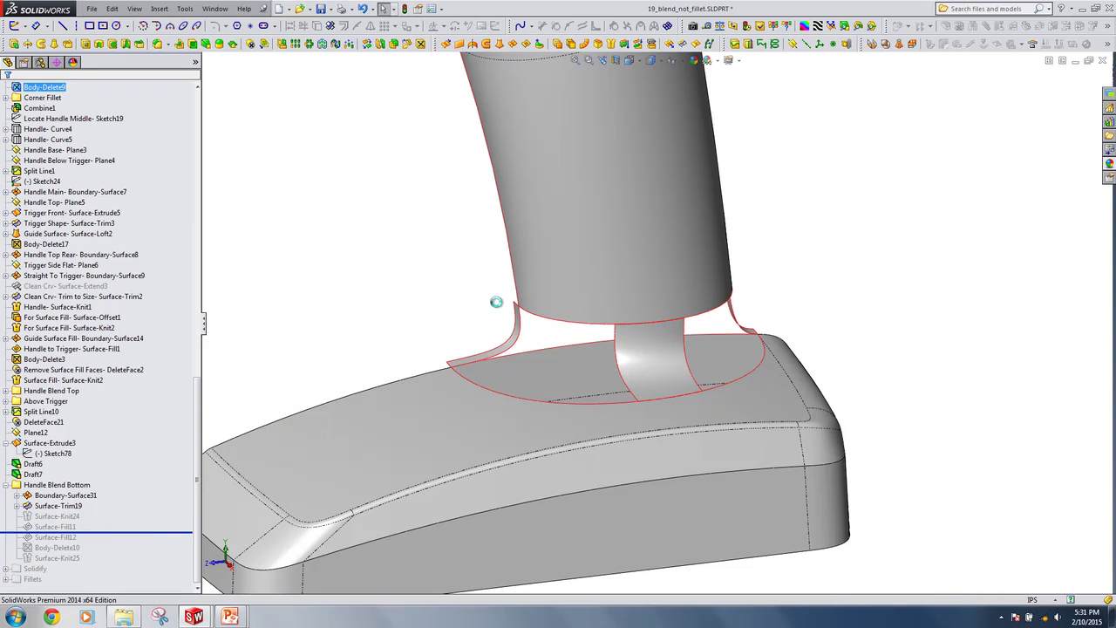
middle_drag(530, 342, 567, 369)
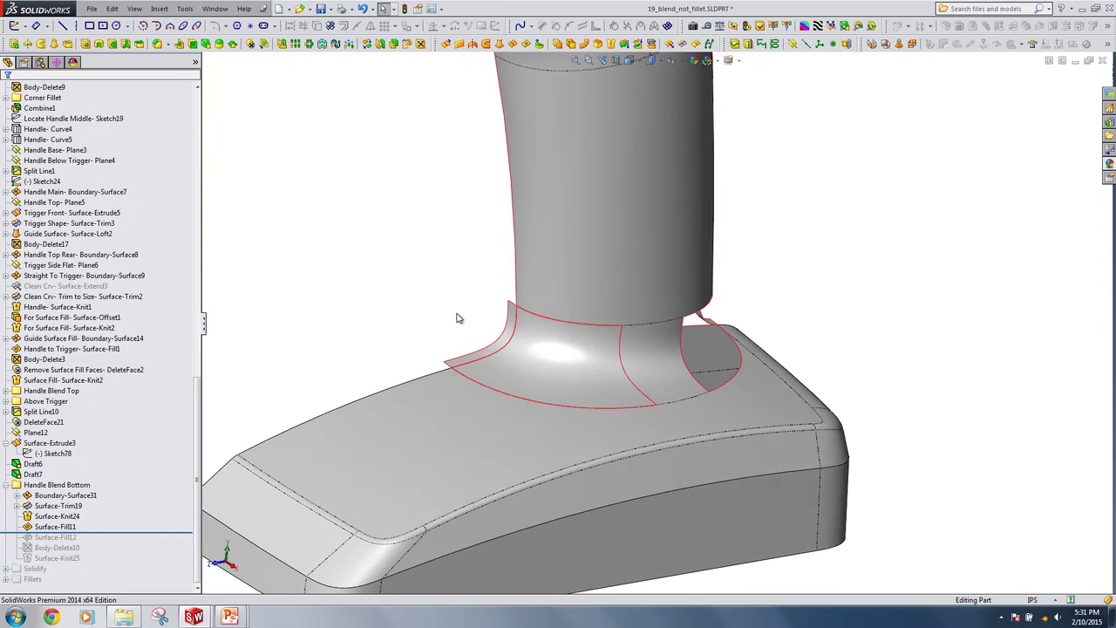
Roll the feature history forward past Surface-Knit25, examine the completed bottom blend, and collapse the Handle Blend Bottom folder
drag(87, 533, 90, 563)
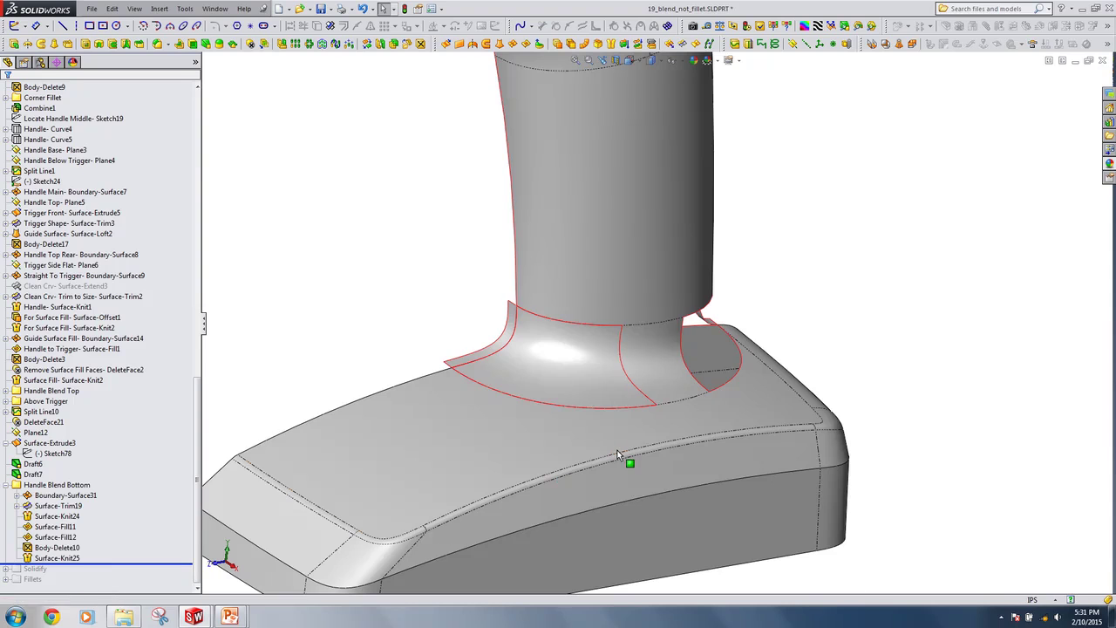
scroll(650, 433, up, 2)
middle_drag(661, 444, 586, 409)
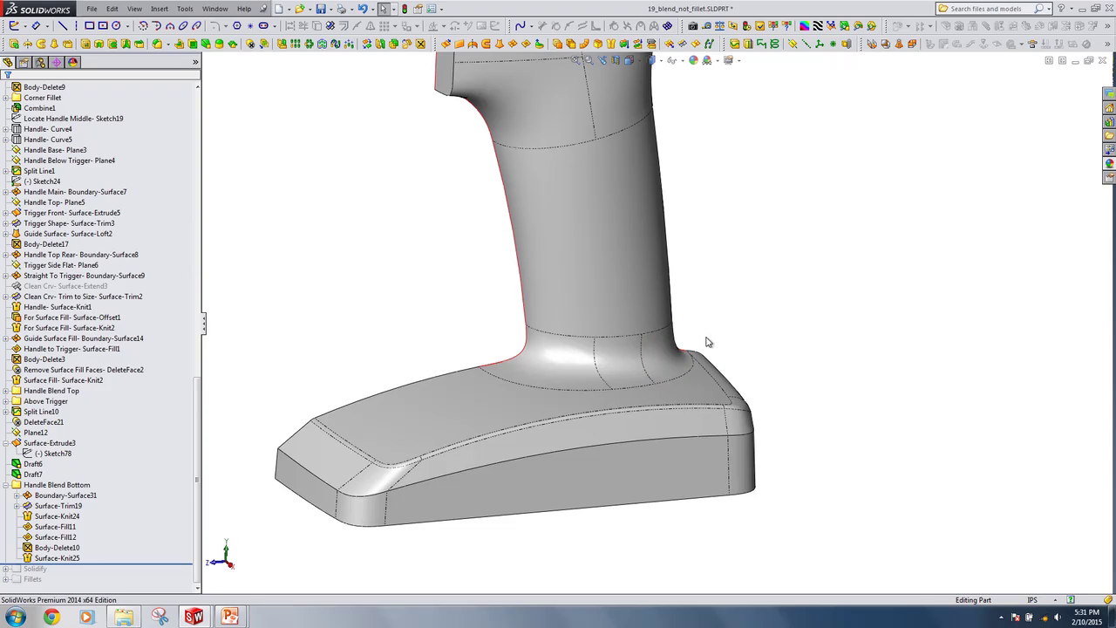
click(6, 485)
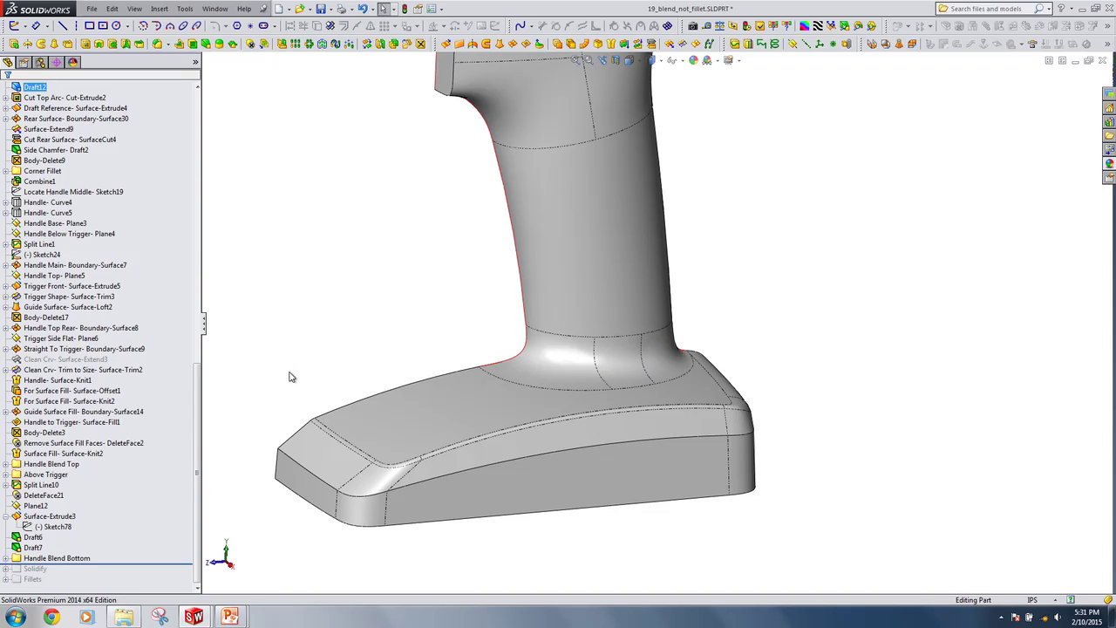
Switch to the PowerPoint presentation and advance to the "Trim Out the Blend Region" slide
key(alt+Tab)
key(alt+Tab)
key(Right)
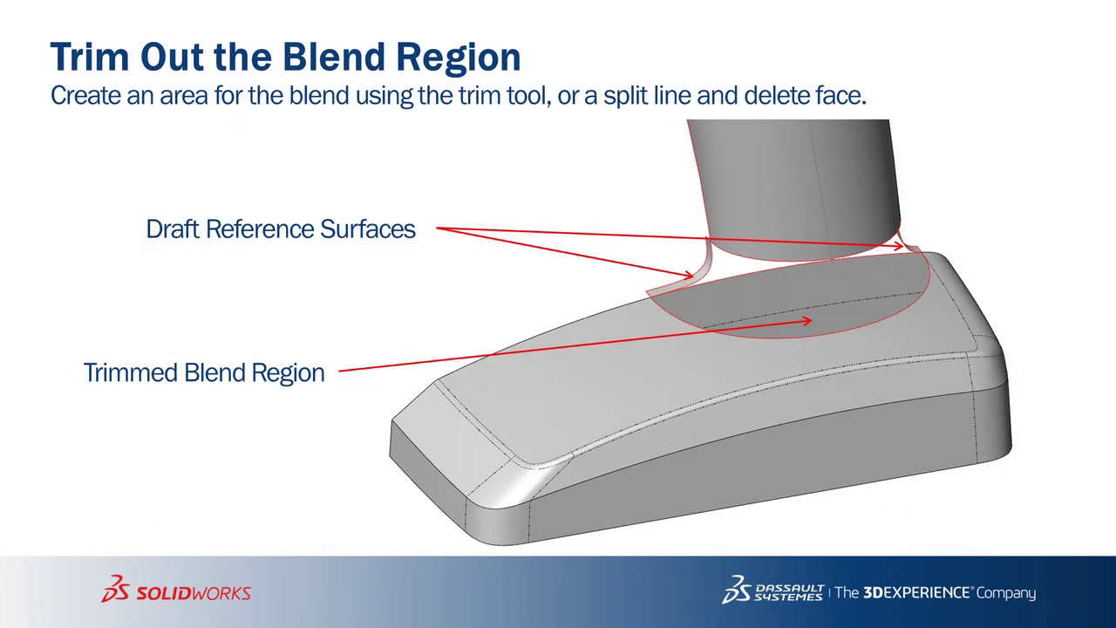
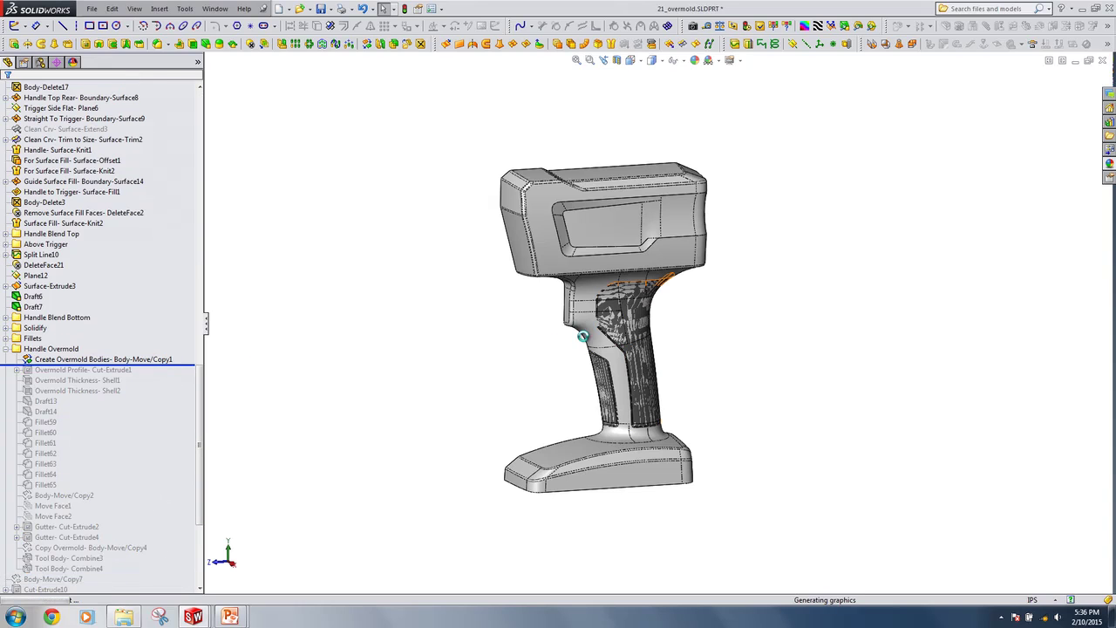
Display the visibility states of the solid bodies in 21_overmold and hide the DeleteFace41 body
drag(205, 412, 211, 123)
click(198, 62)
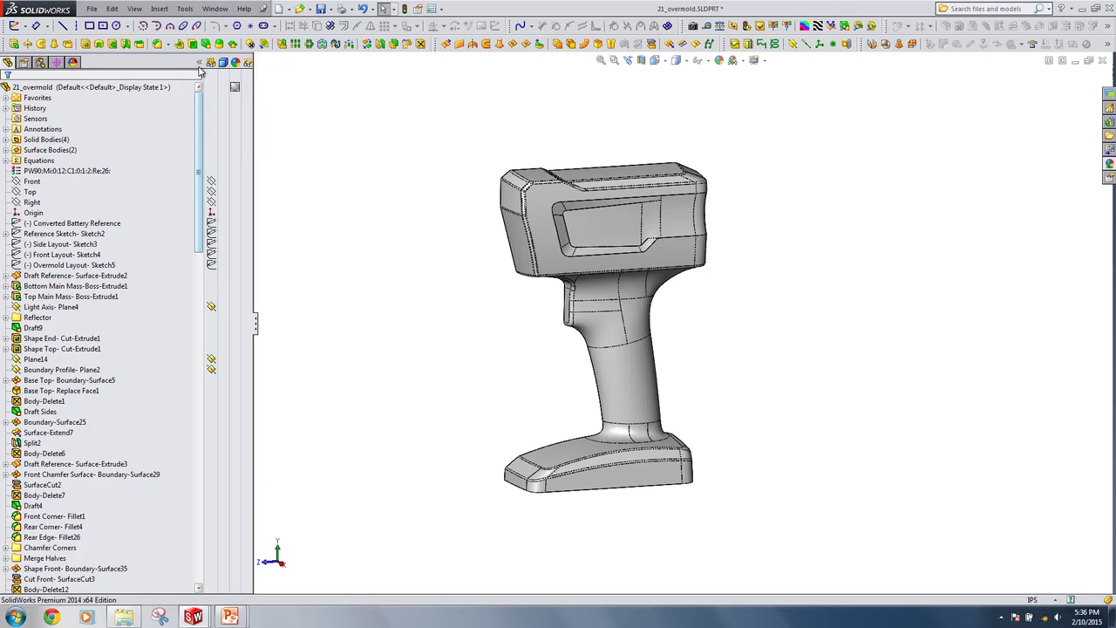
click(6, 139)
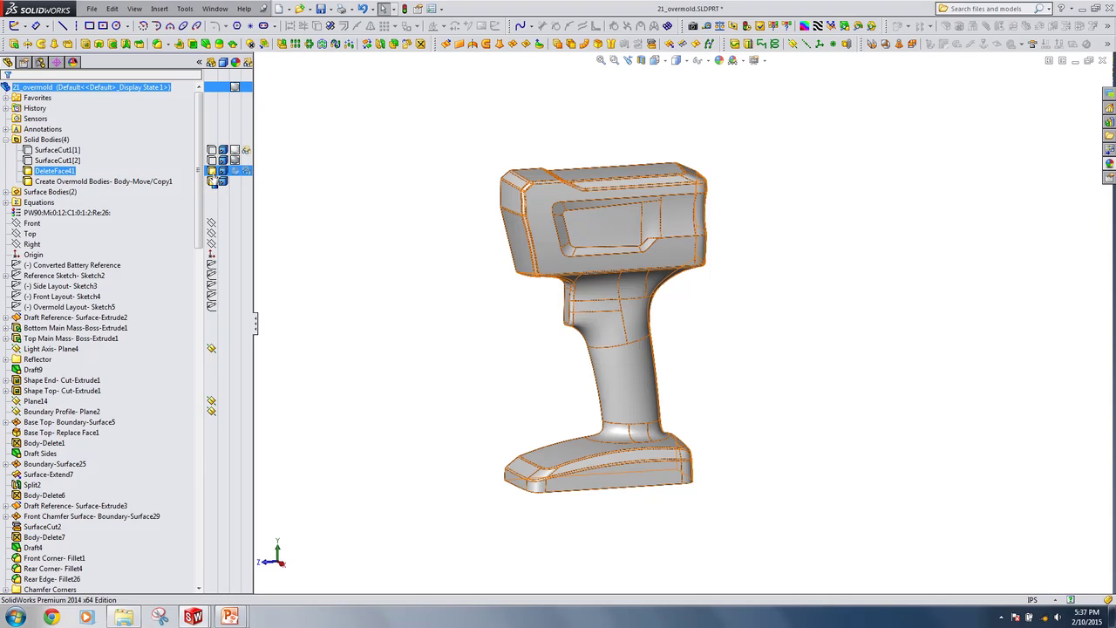
click(211, 172)
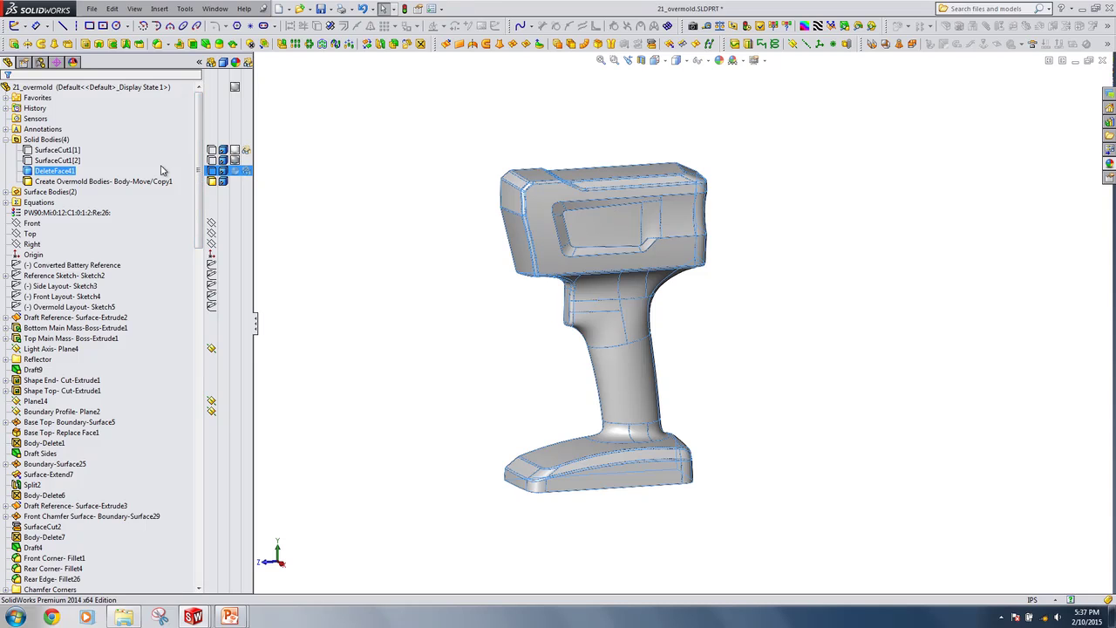
ctrl+click(102, 180)
Roll the feature history forward past Overmold Profile- Cut-Extrude1 in the Handle Overmold folder
drag(198, 181, 214, 406)
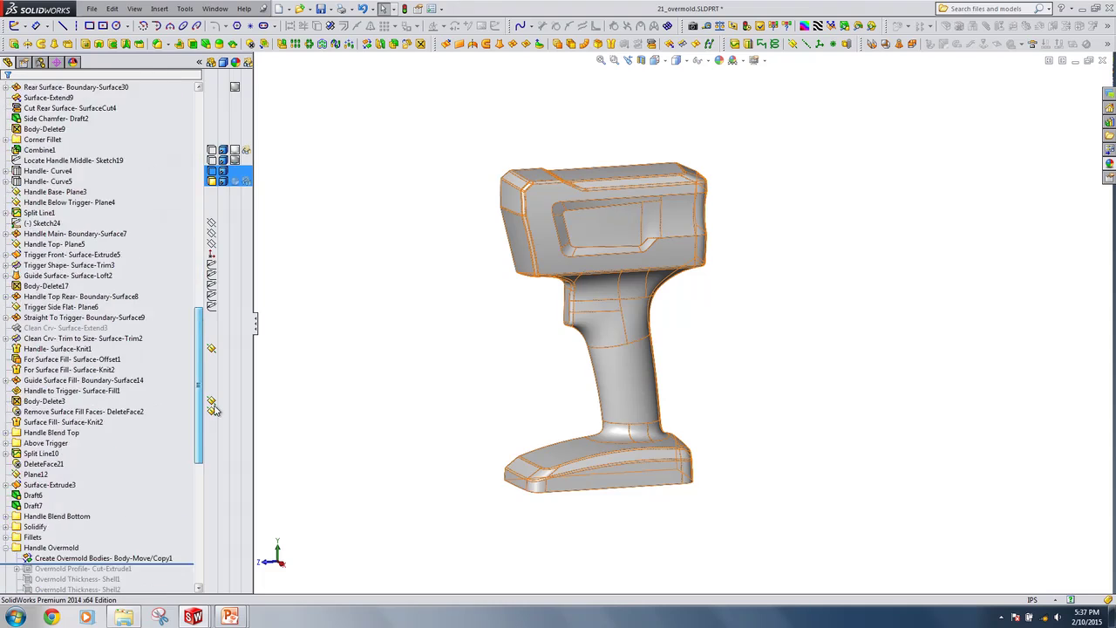
scroll(151, 249, down, 10)
drag(153, 228, 154, 236)
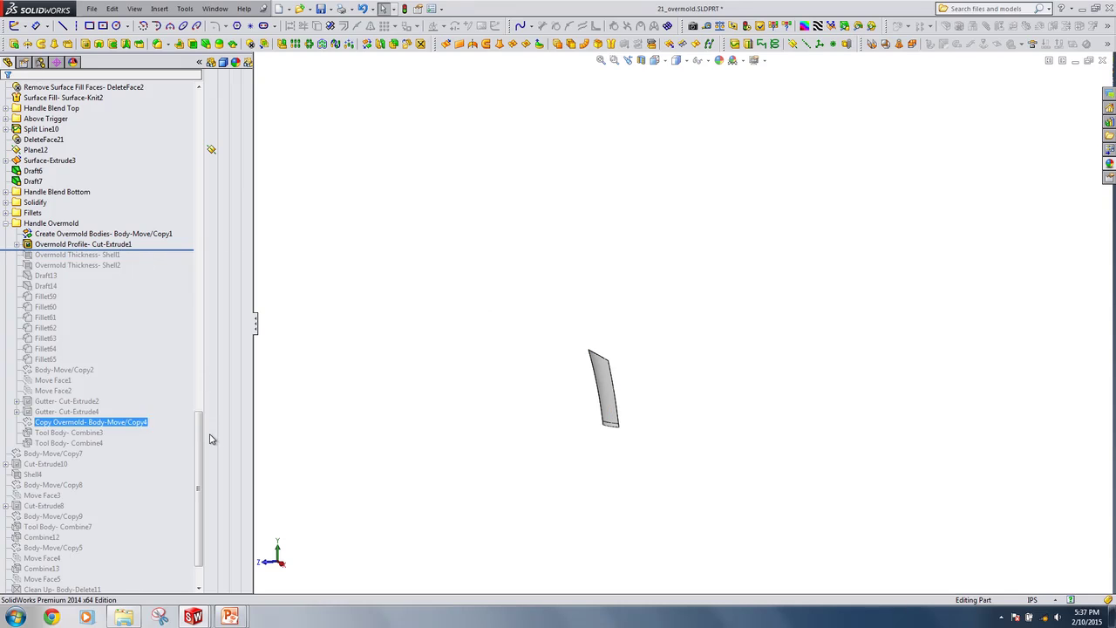
Show the Overmold Profile- Cut-Extrude1[1] body and examine the two cut overmold pieces from the side
drag(205, 441, 208, 131)
click(212, 170)
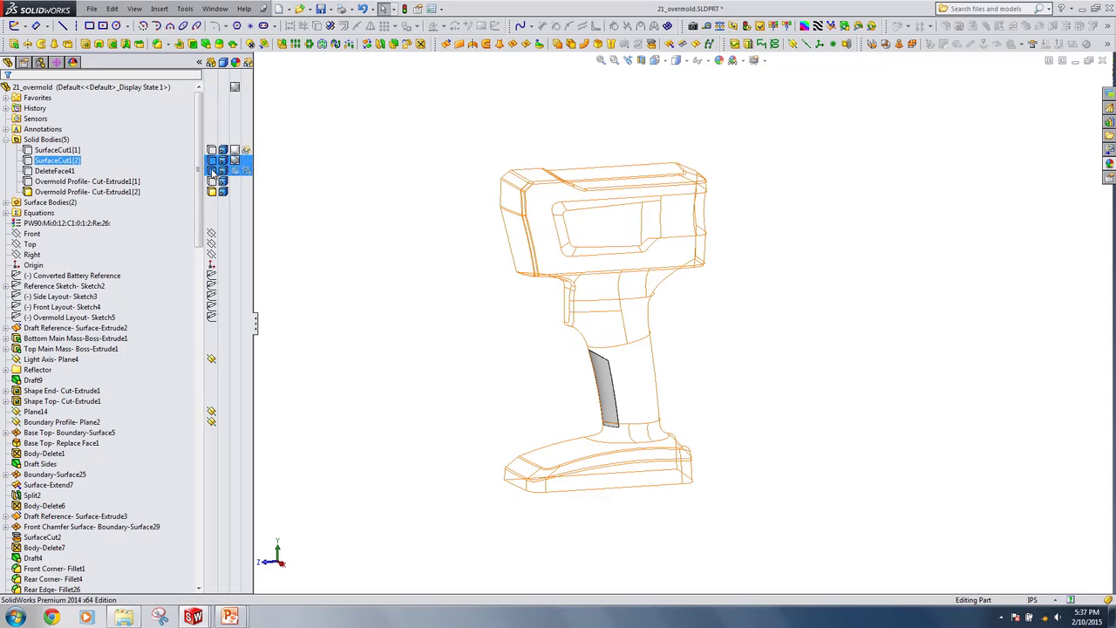
click(211, 181)
drag(200, 179, 224, 499)
click(750, 347)
scroll(750, 348, down, 2)
middle_drag(733, 344, 632, 351)
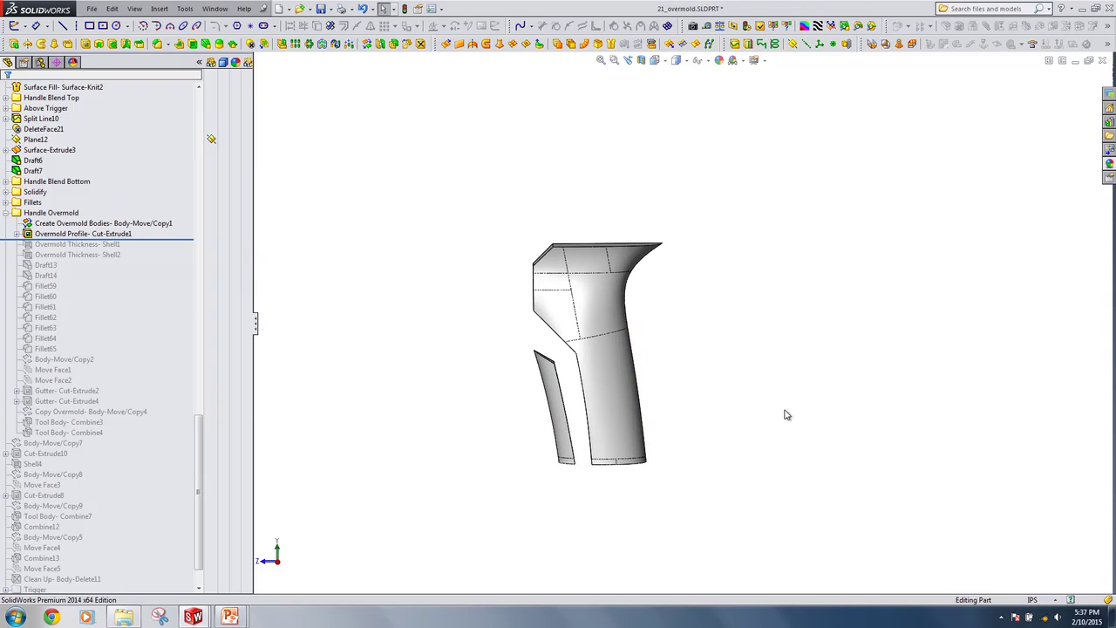
middle_drag(708, 395, 703, 381)
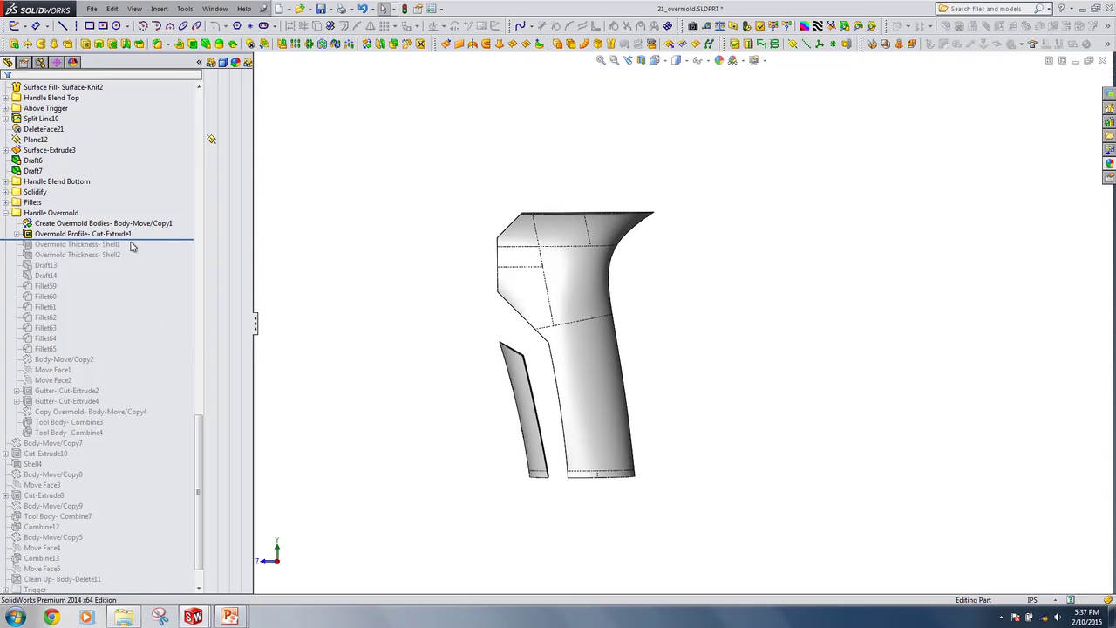
Roll the feature history forward past Overmold Thickness- Shell1 and examine the inside of the larger overmold piece
drag(135, 237, 130, 248)
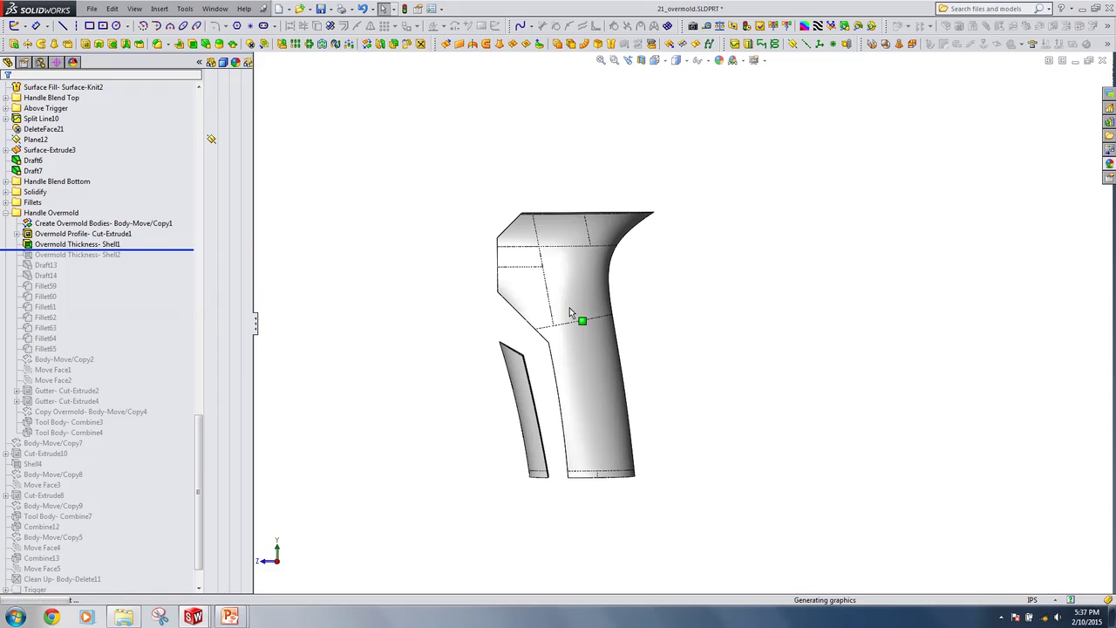
middle_drag(535, 344, 673, 369)
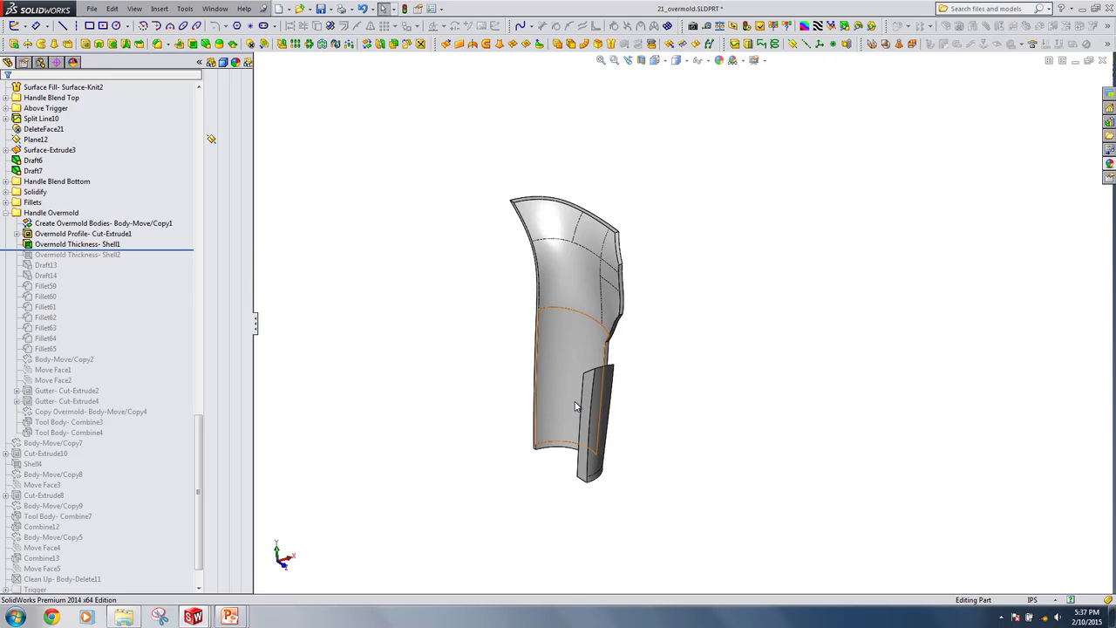
middle_drag(631, 404, 672, 395)
Roll the feature history forward past Overmold Thickness- Shell2 and Draft13, examining the overmold pieces
drag(160, 253, 162, 256)
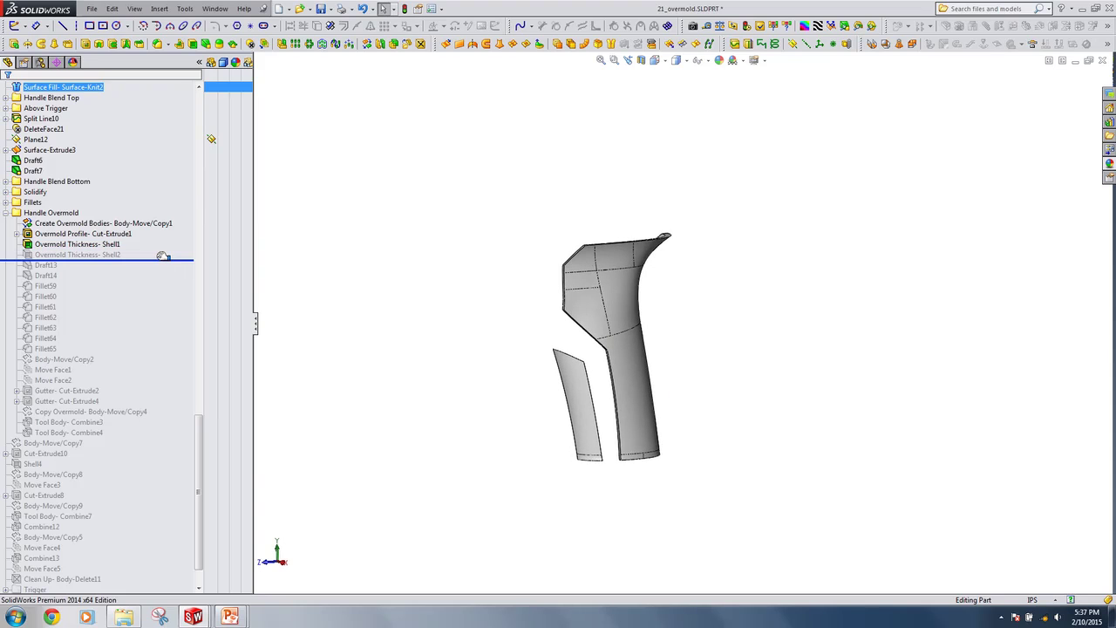
middle_drag(646, 331, 667, 349)
drag(77, 262, 74, 272)
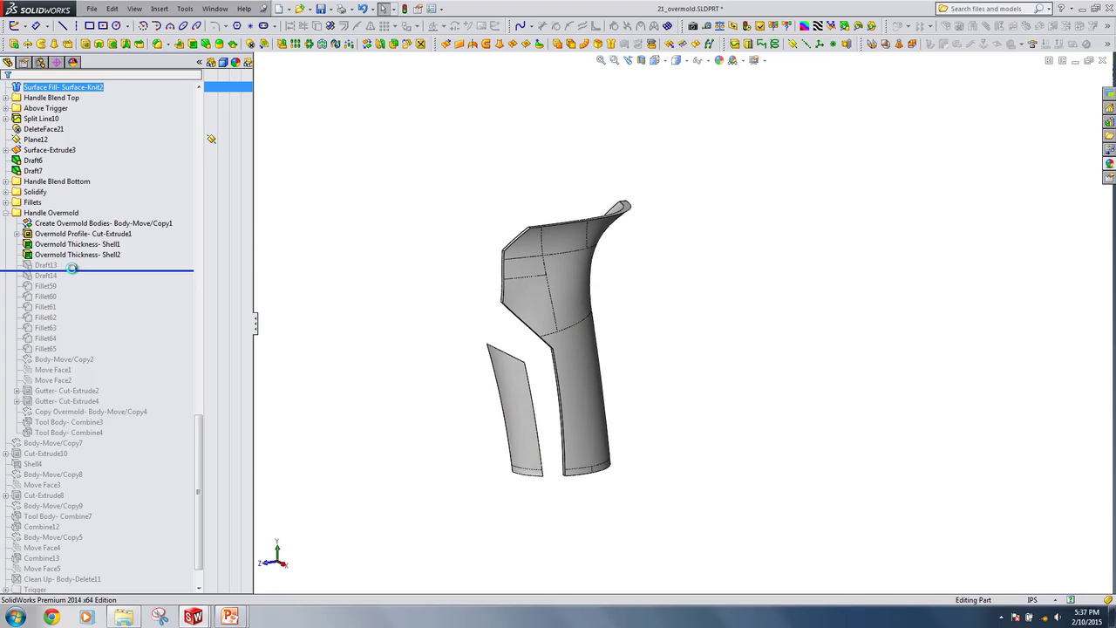
scroll(563, 258, down, 4)
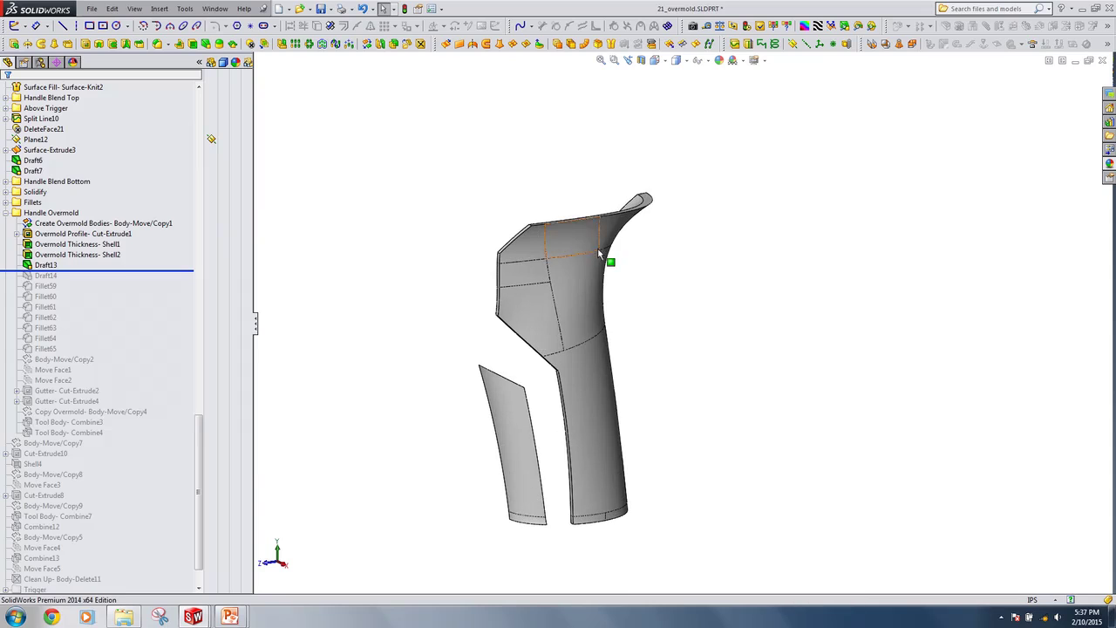
Review Draft13's parting-line draft definition and its selected edges, and close it without changes
click(48, 266)
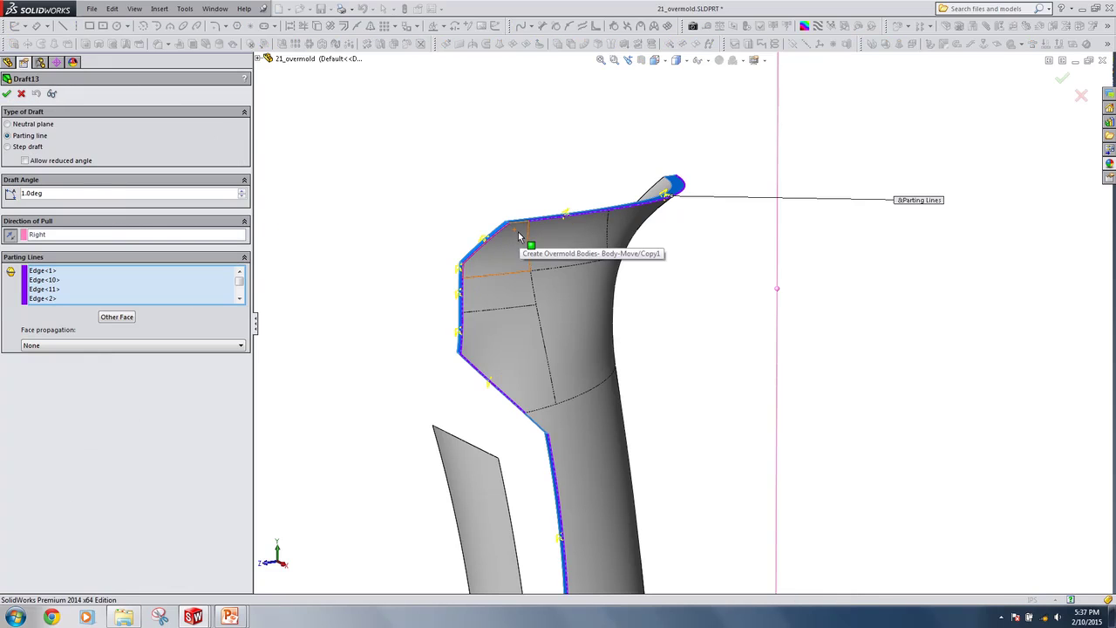
scroll(582, 314, up, 3)
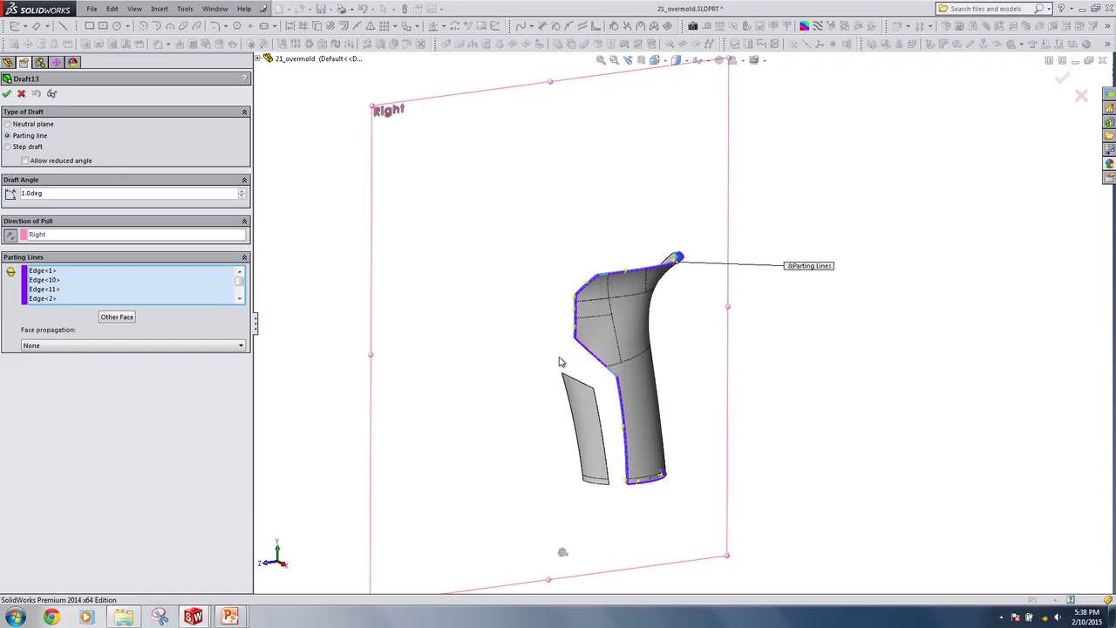
click(22, 95)
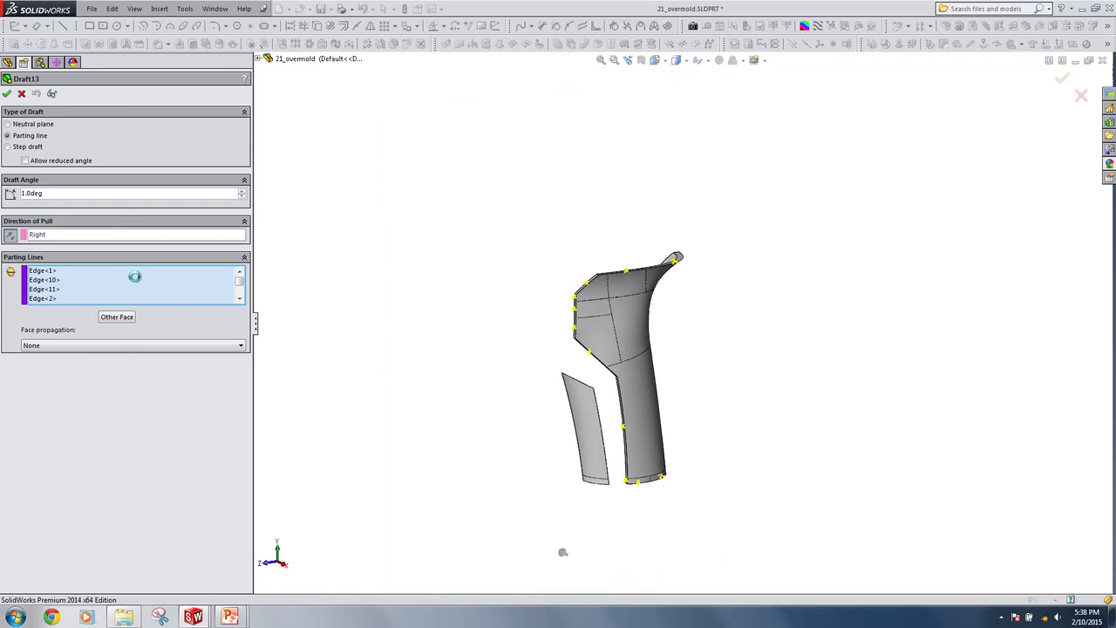
click(145, 329)
scroll(144, 344, down, 2)
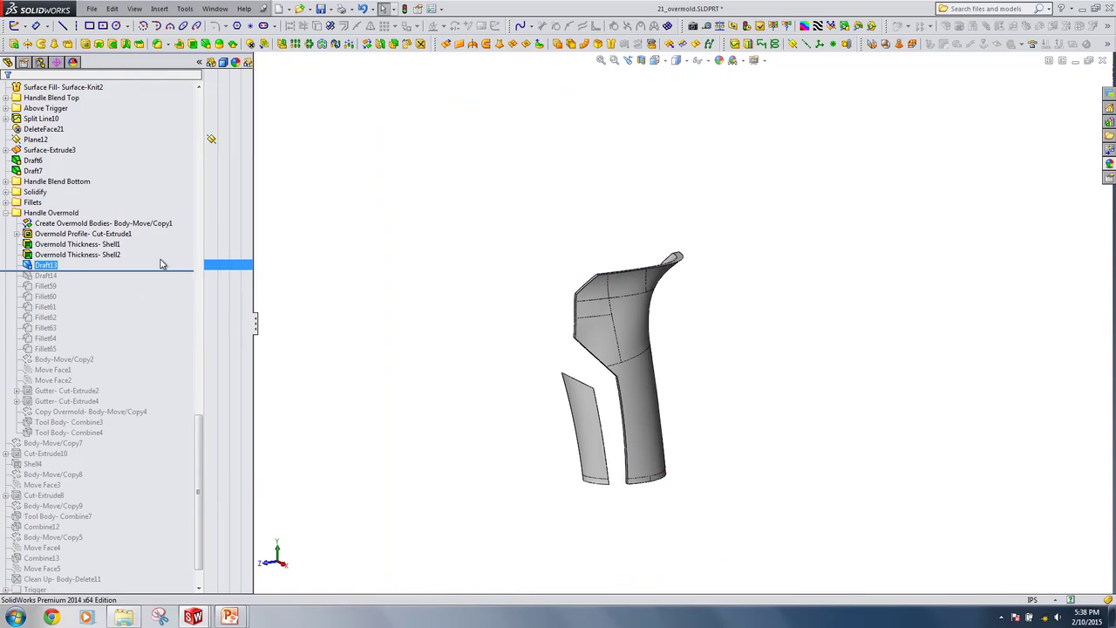
Roll the feature history forward past Fillet65, examine the overmold's rounded corners, and continue the rollback past Move Face2
drag(135, 277, 137, 354)
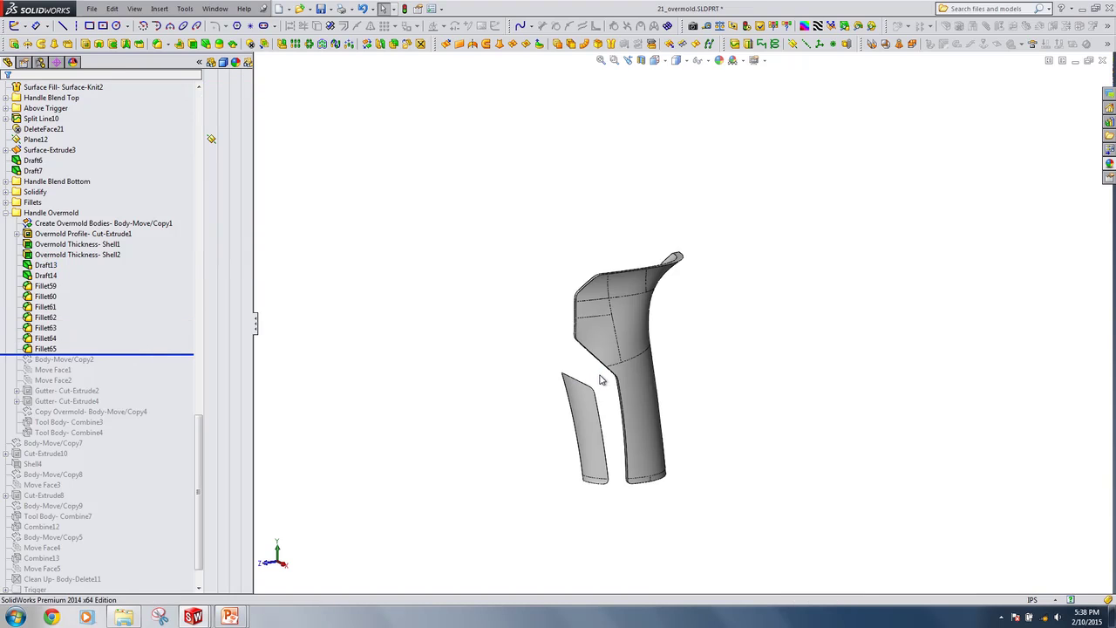
scroll(606, 388, down, 3)
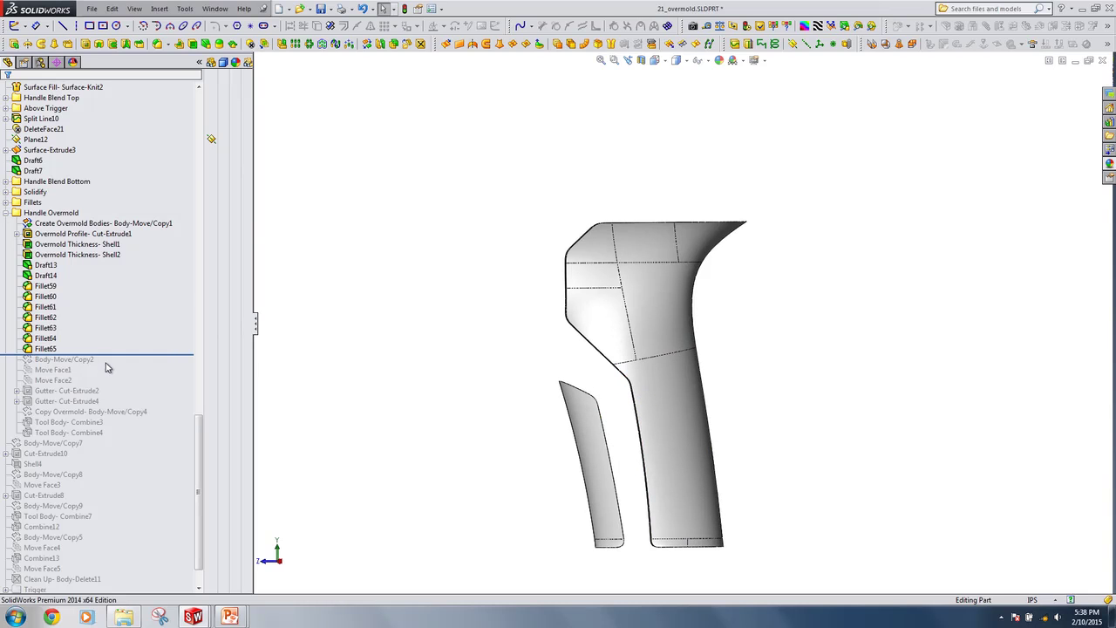
mouse_move(105, 366)
mouse_down()
mouse_move(113, 398)
mouse_move(111, 386)
mouse_up()
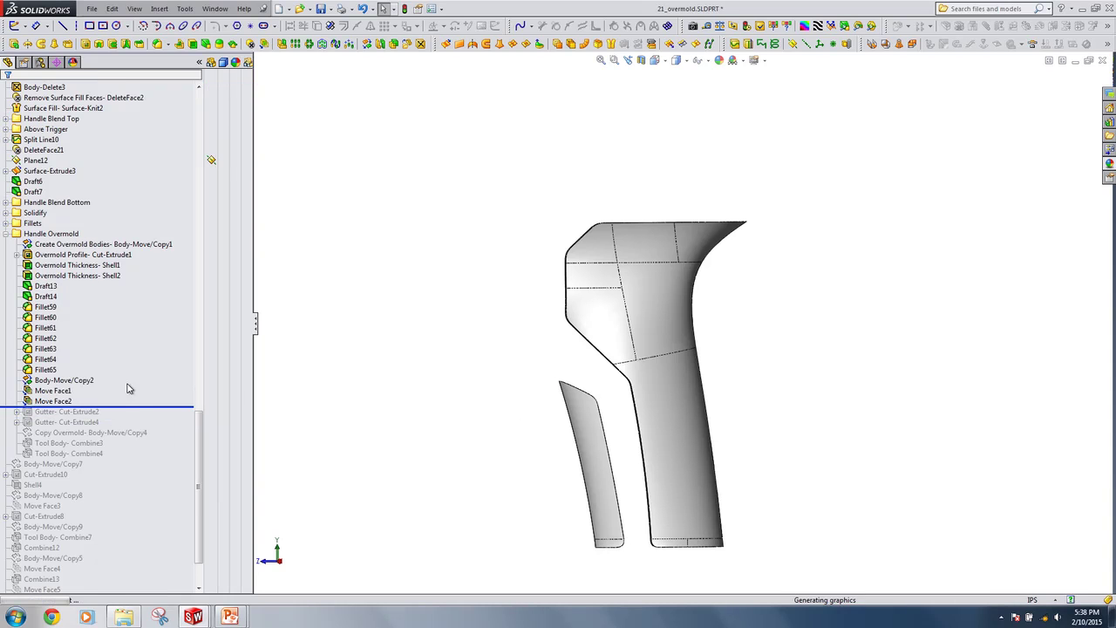
Highlight Body-Move/Copy2 on the model and closely examine the inner side and edge of the overmold pieces
click(80, 381)
click(521, 369)
middle_drag(521, 369, 785, 384)
click(87, 381)
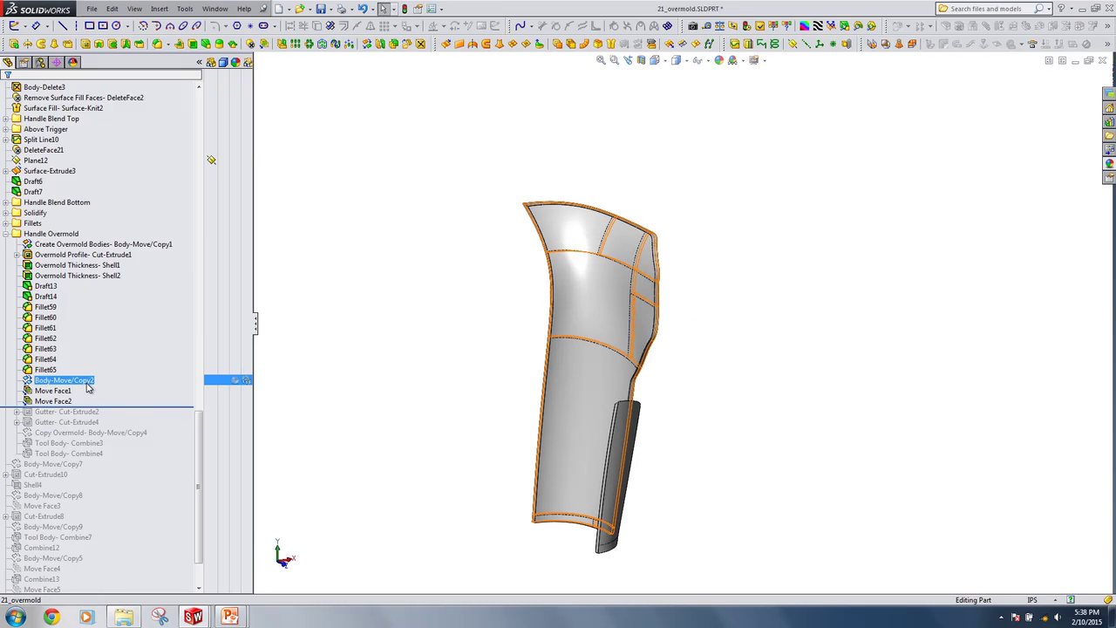
key(Escape)
scroll(655, 250, down, 2)
middle_drag(652, 267, 633, 277)
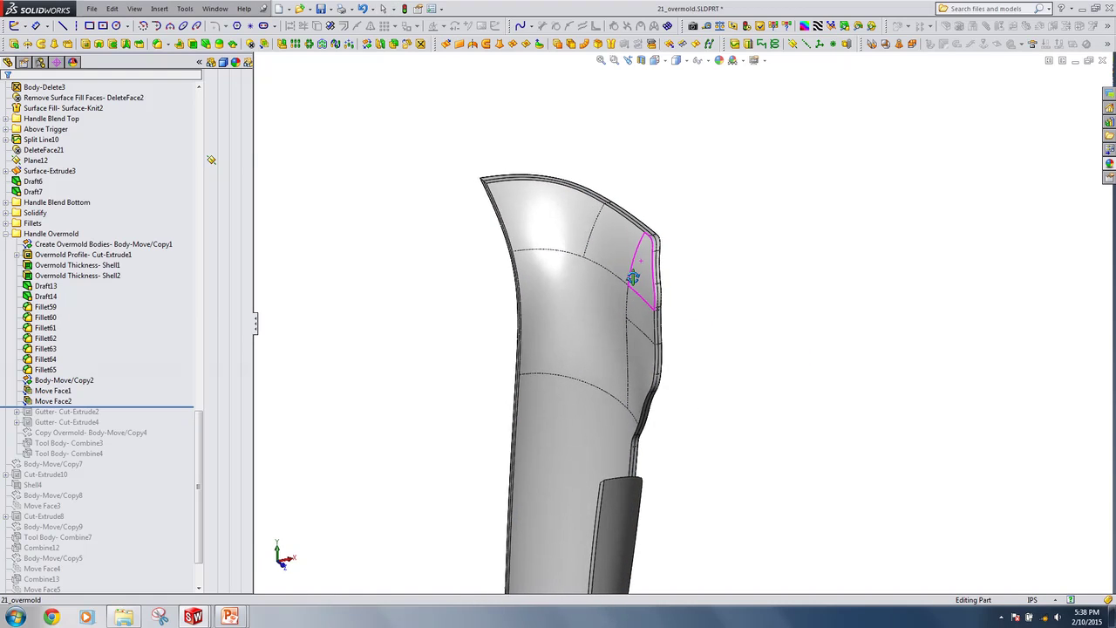
scroll(656, 264, down, 2)
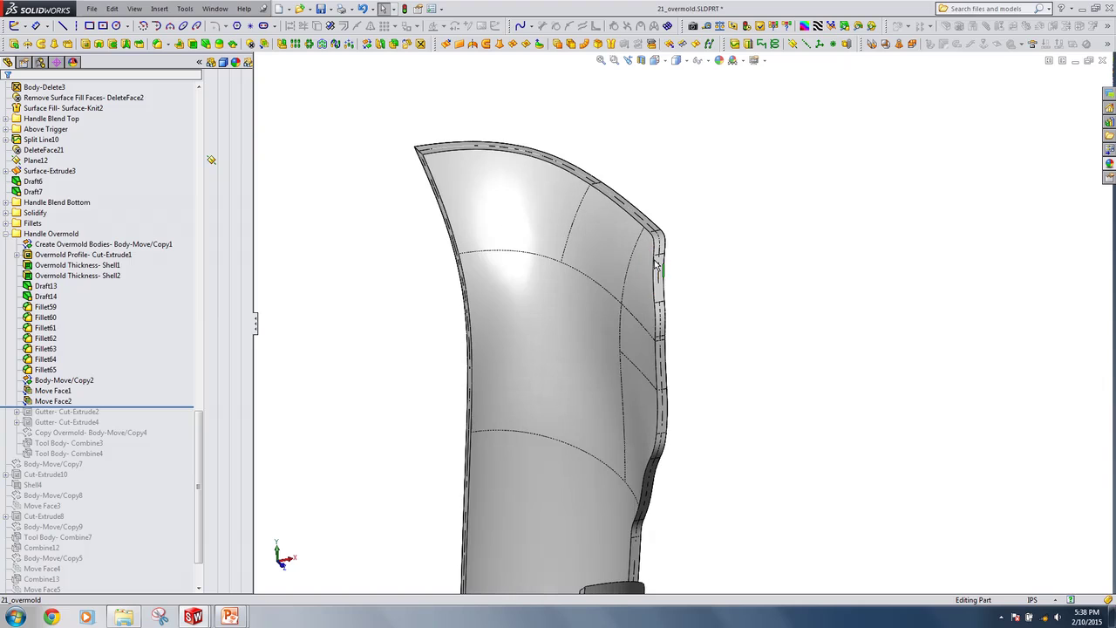
Review Move Face1's offset definition and its selected inner faces on the overmold, and close it without changes
click(75, 391)
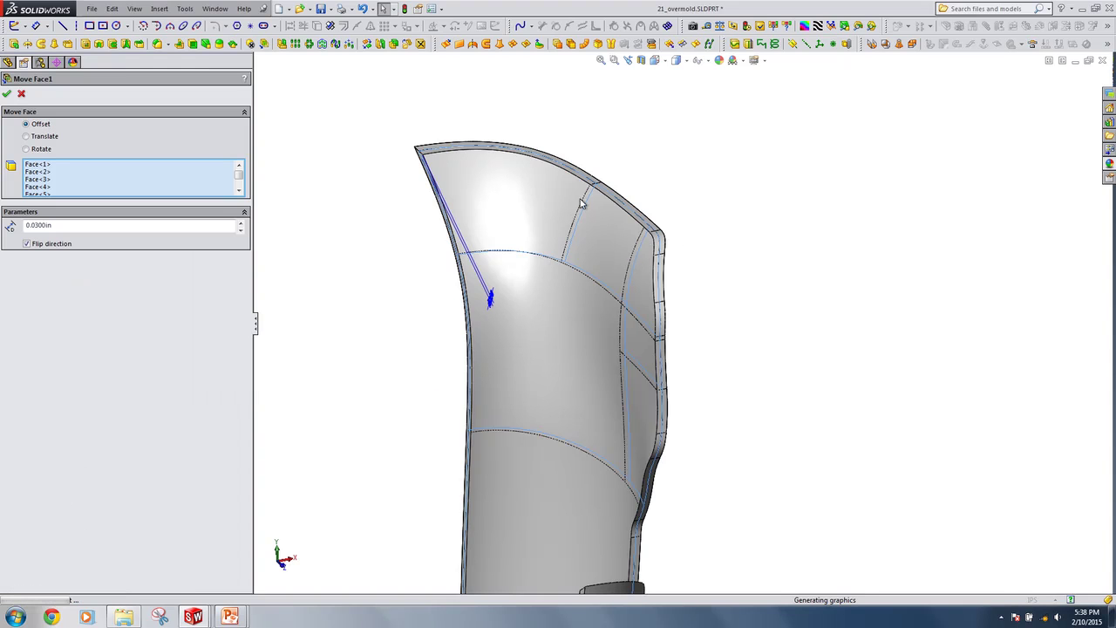
middle_drag(629, 278, 489, 211)
middle_drag(608, 218, 628, 238)
click(6, 94)
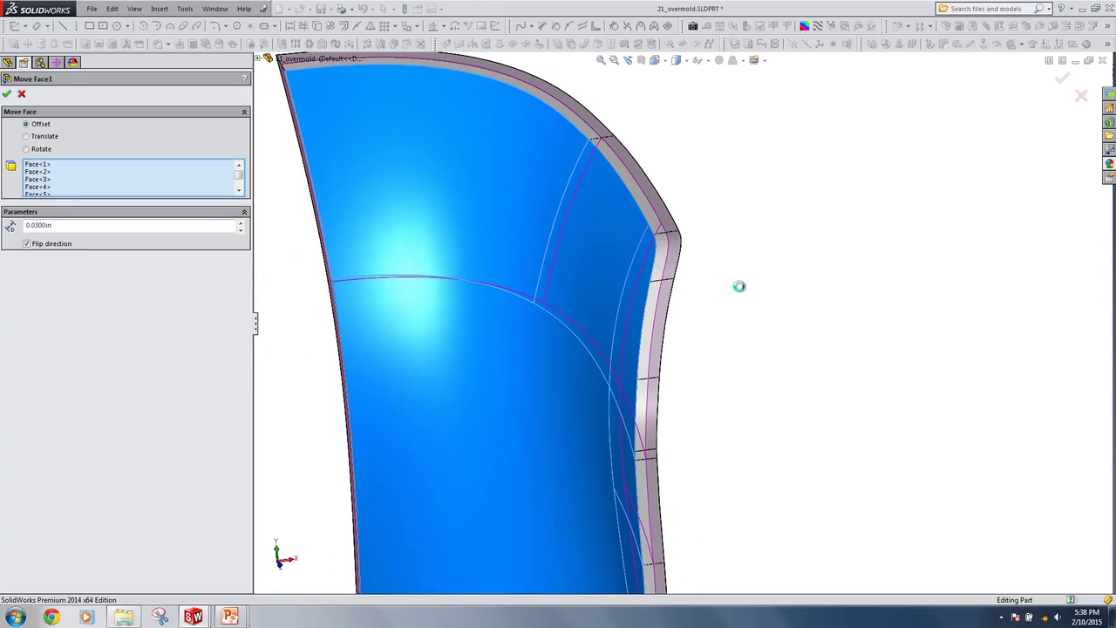
middle_drag(739, 291, 790, 423)
key(z)
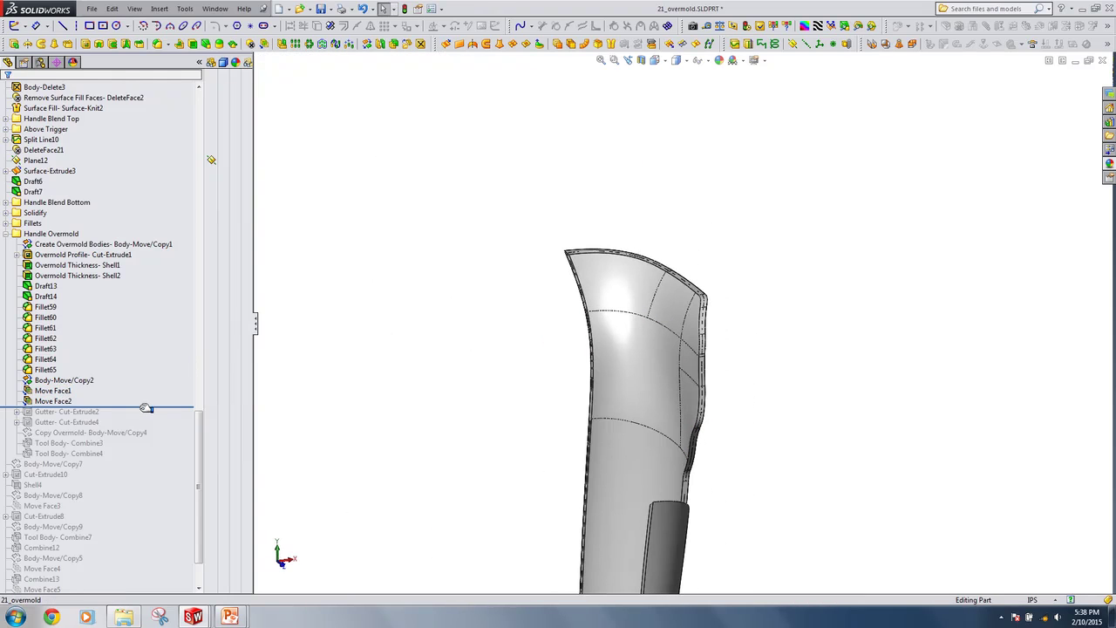
Roll the feature history forward past Gutter- Cut-Extrude2 and closely examine the gutter along the overmold's upper edge and corner
drag(145, 408, 142, 417)
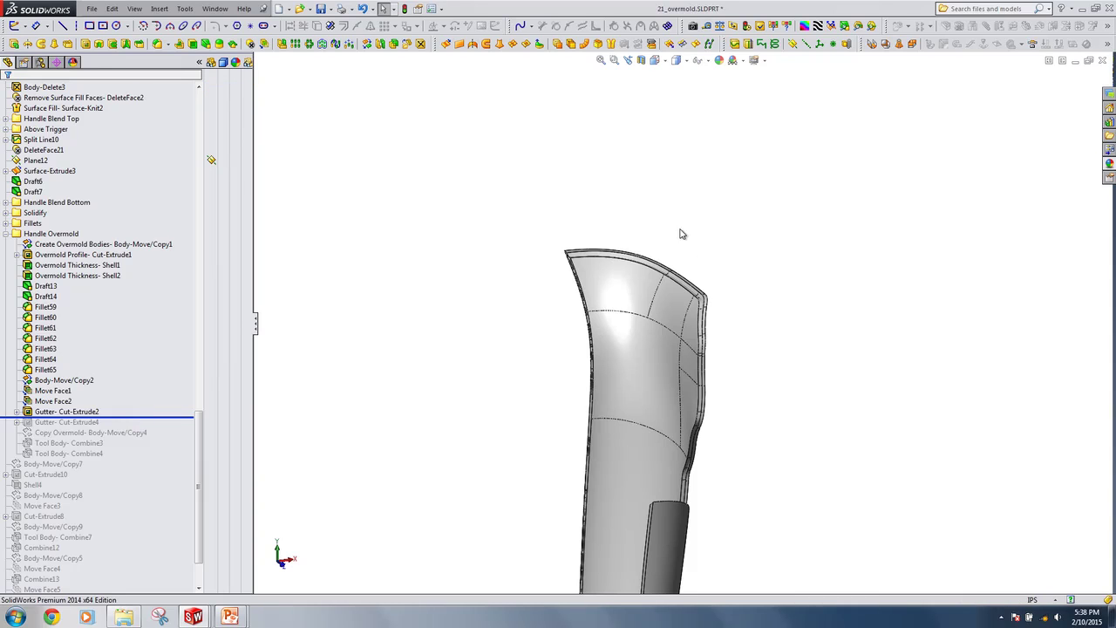
scroll(612, 252, down, 6)
middle_click(549, 278)
middle_drag(549, 279, 501, 287)
scroll(593, 303, up, 2)
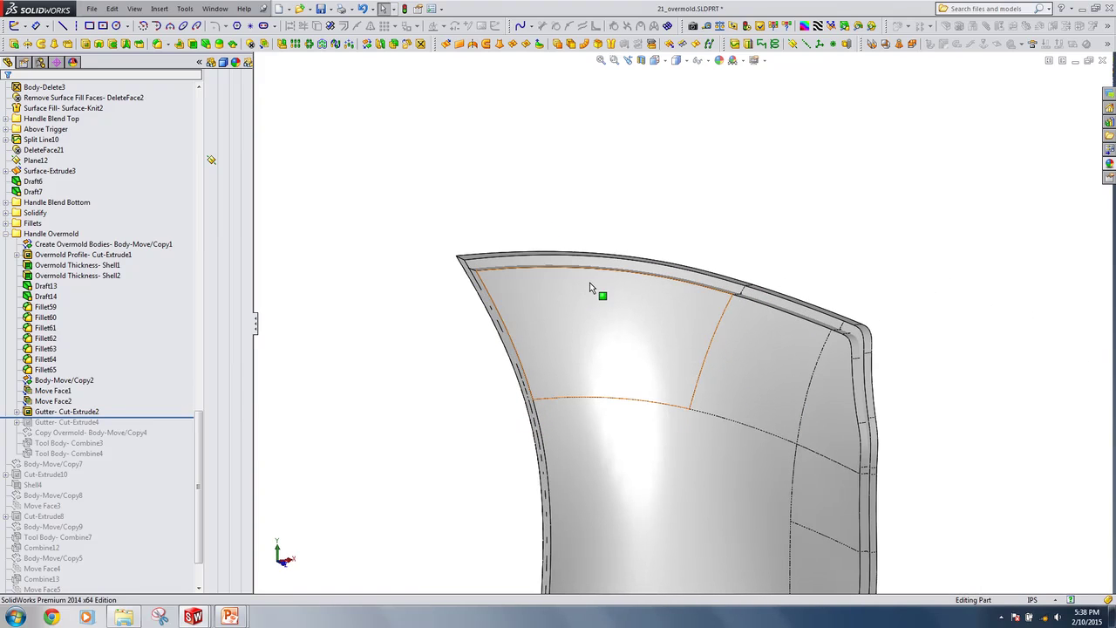
middle_drag(593, 281, 586, 269)
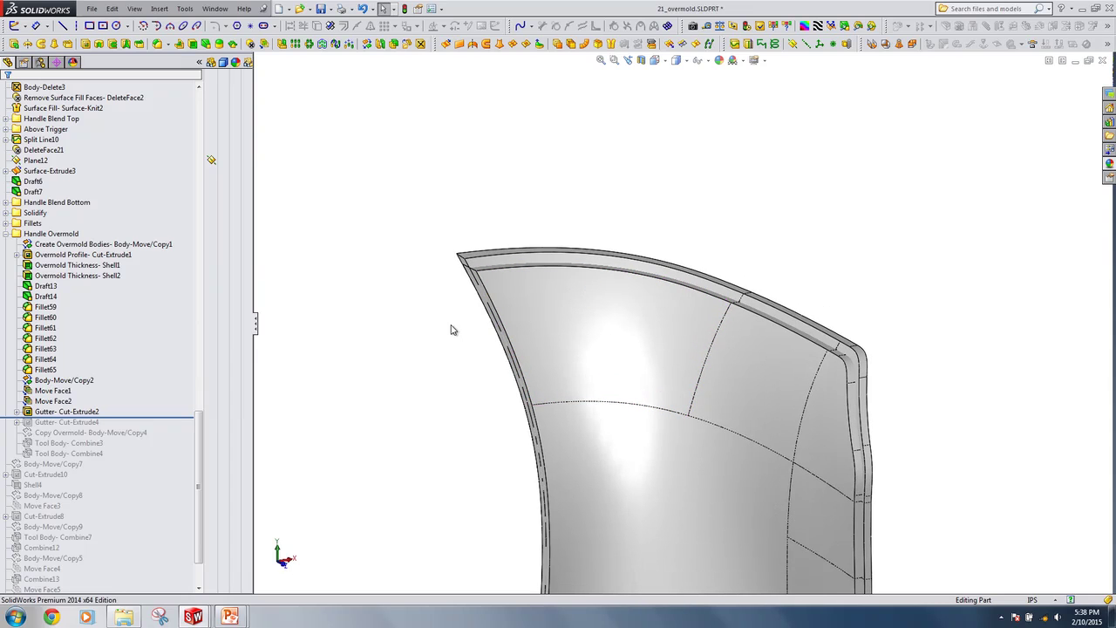
scroll(844, 361, down, 2)
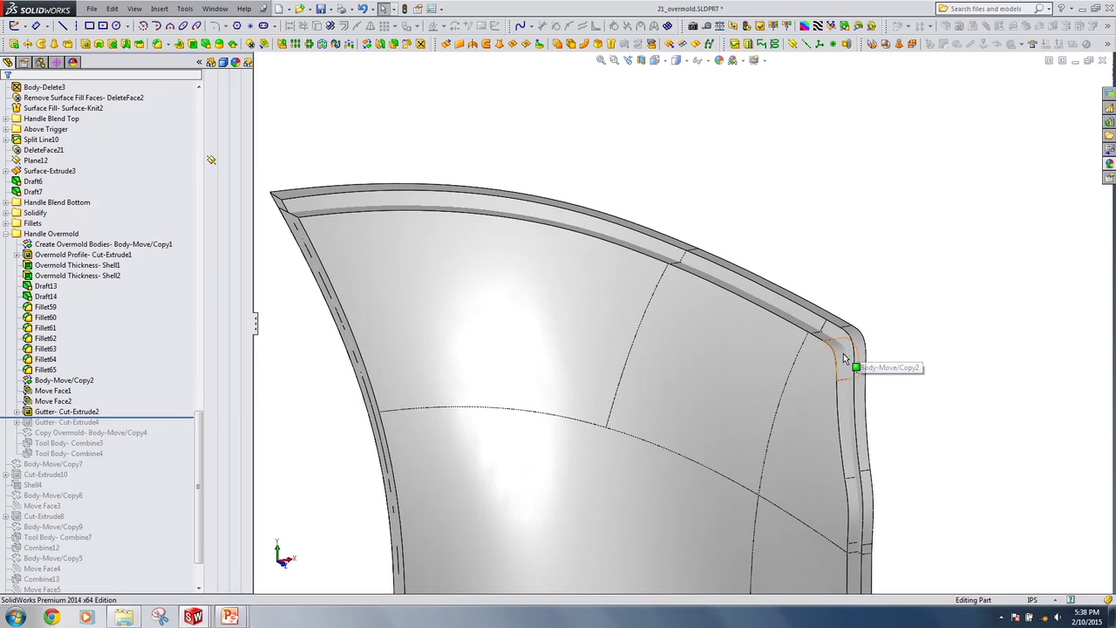
scroll(847, 359, down, 2)
scroll(816, 358, up, 3)
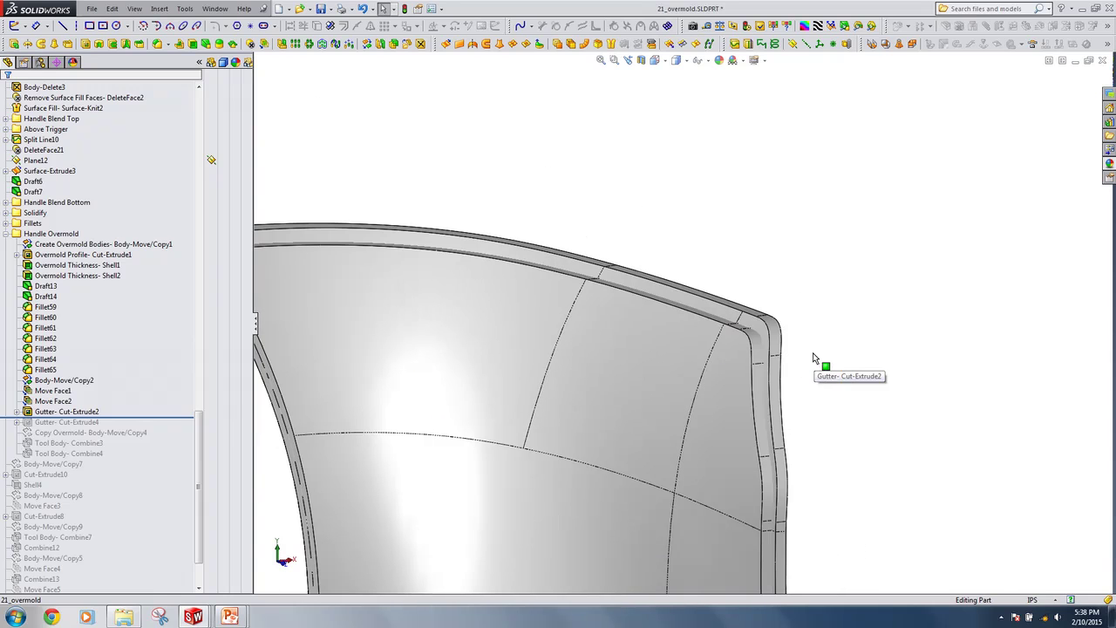
Roll the feature history forward past Gutter- Cut-Extrude4 and examine the gutter around the edges of the overmold piece
drag(156, 419, 161, 423)
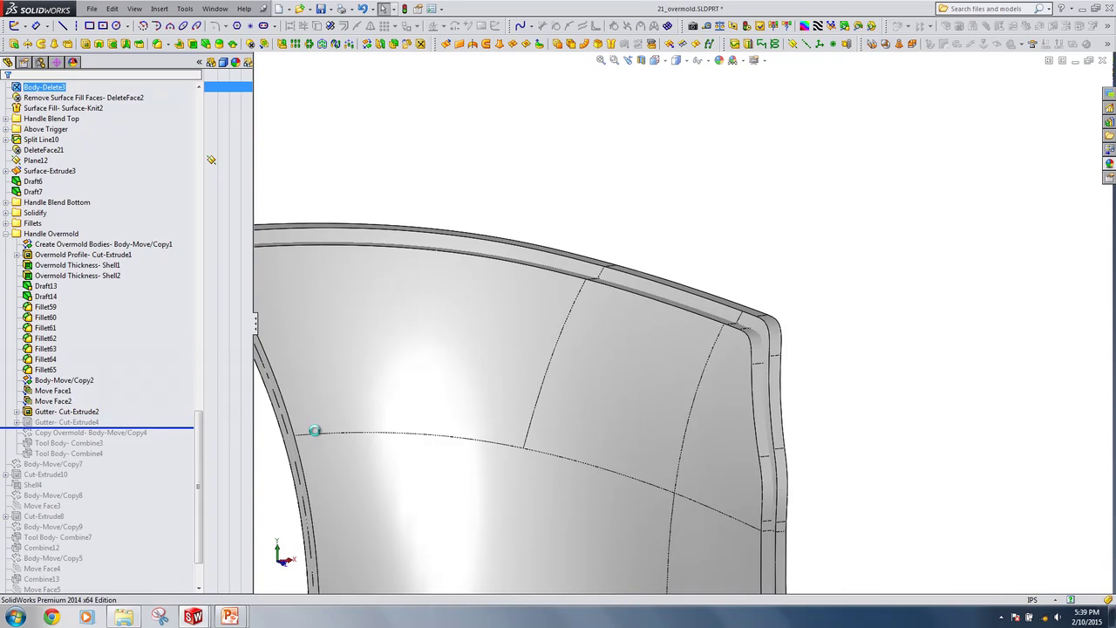
key(z)
key(z)
key(z)
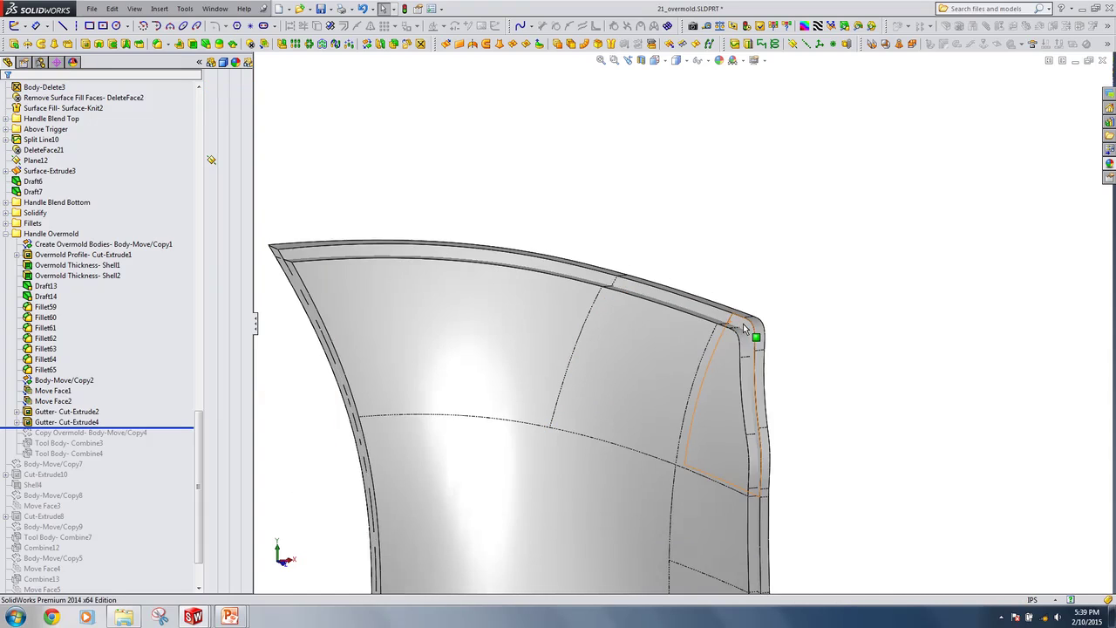
middle_drag(474, 256, 456, 299)
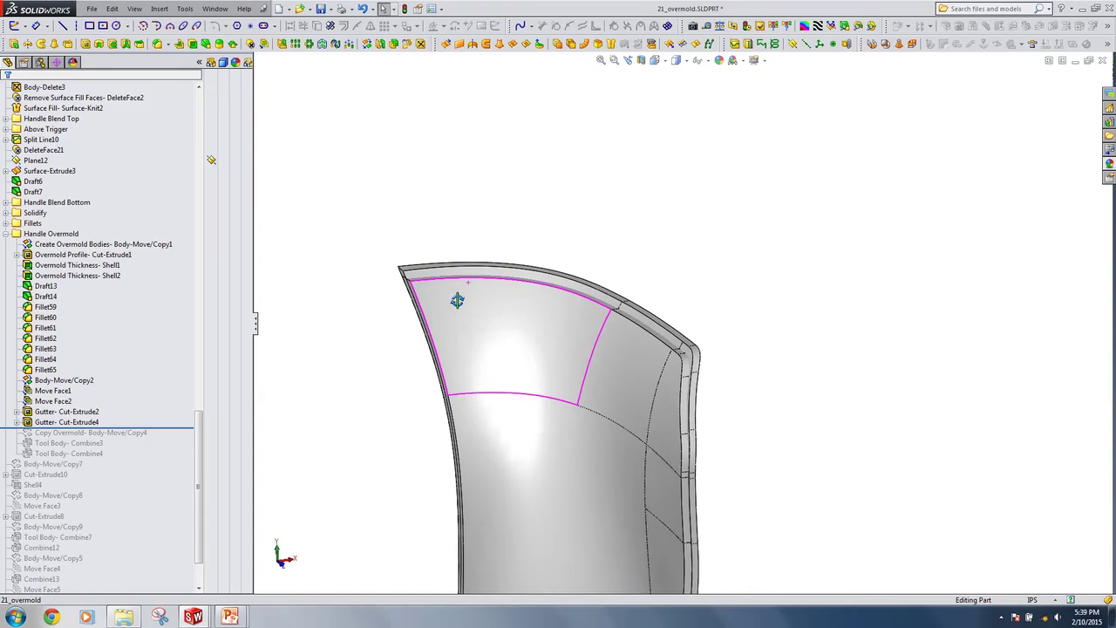
middle_drag(656, 364, 690, 358)
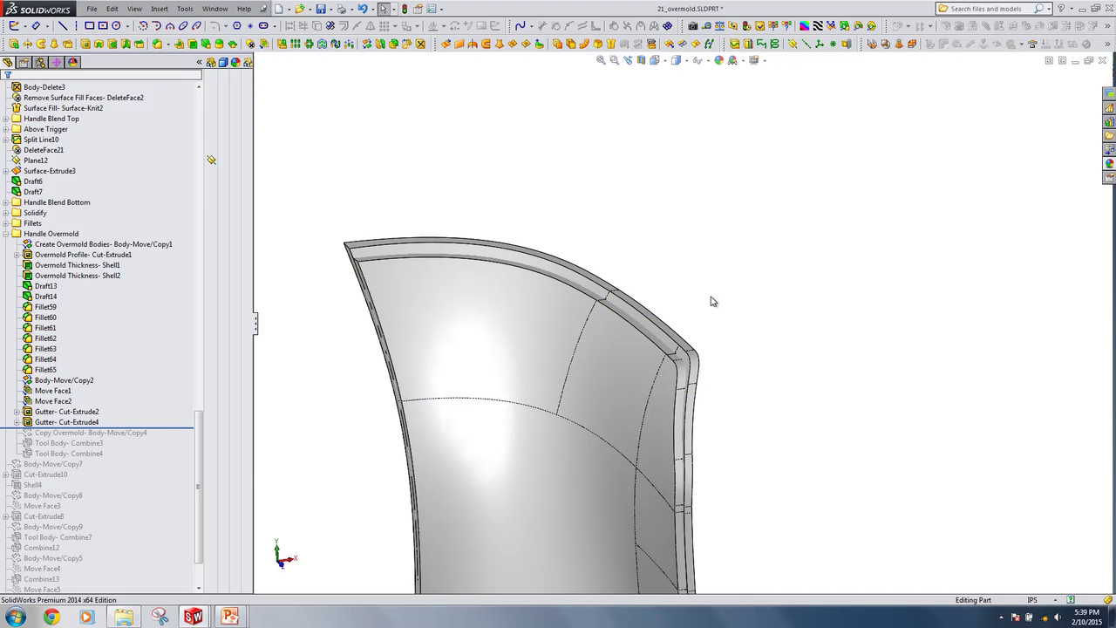
scroll(167, 386, down, 1)
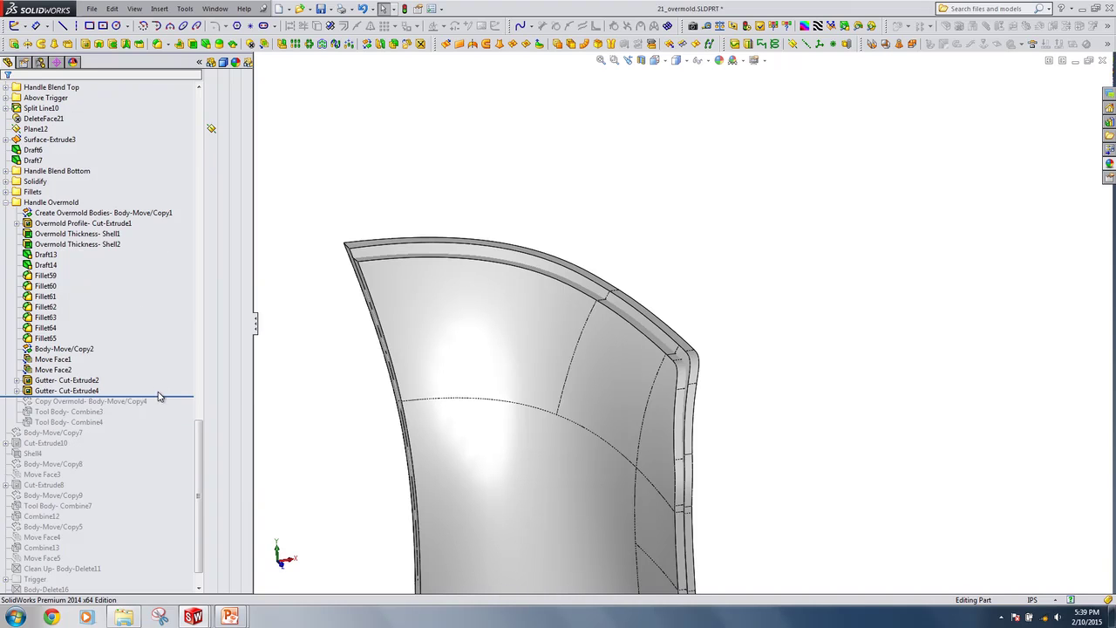
Roll the feature history forward past Copy Overmold- Body-Move/Copy4 and highlight the copied bodies on the model
click(58, 390)
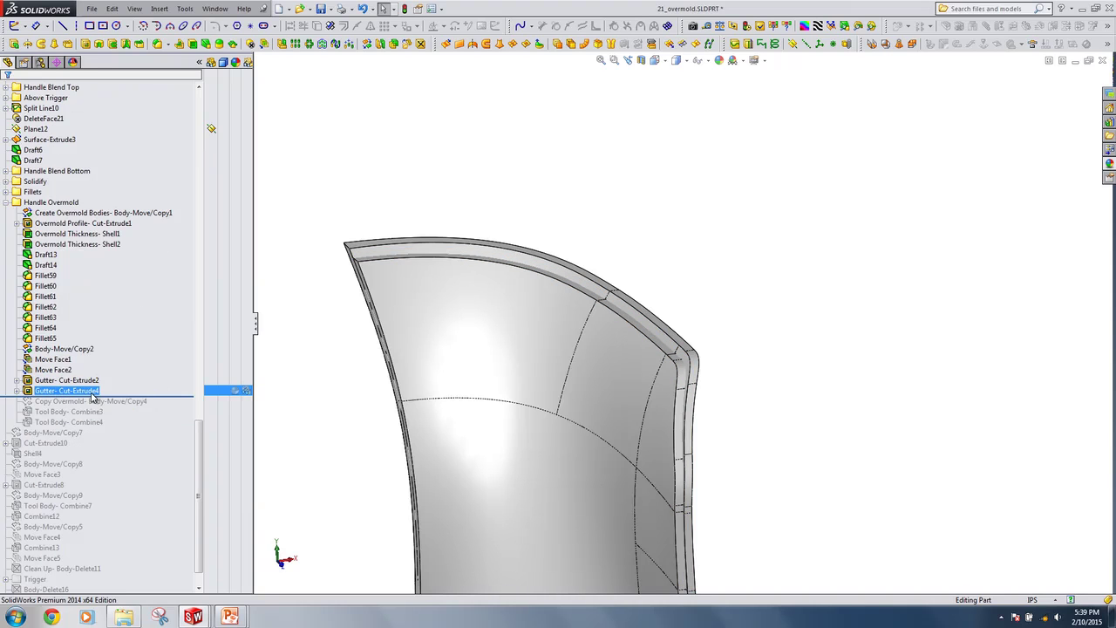
drag(180, 397, 165, 405)
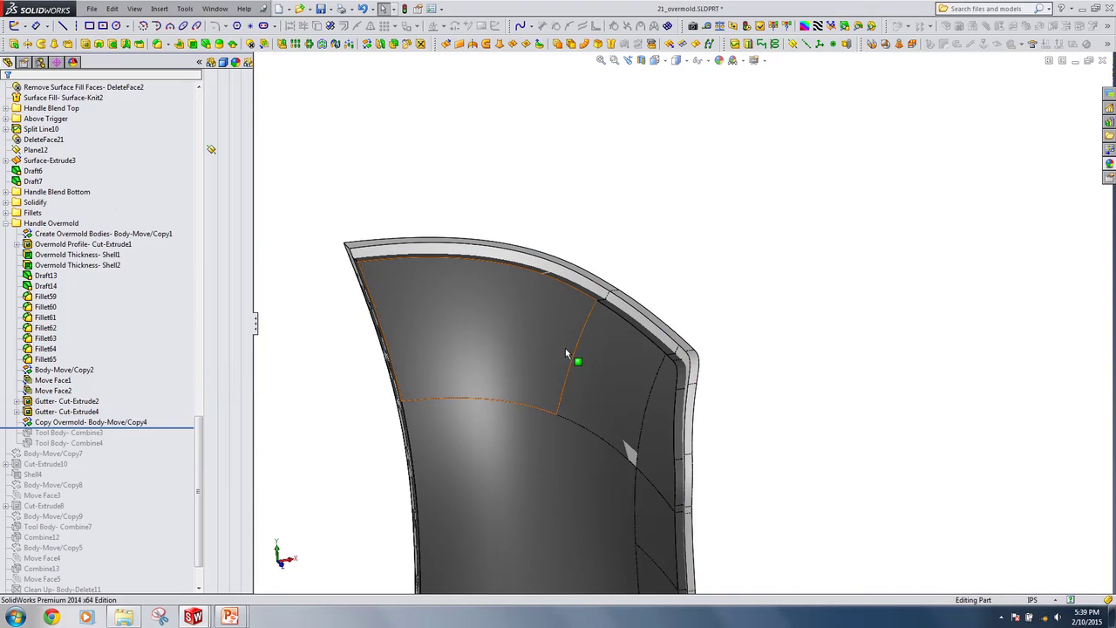
middle_drag(660, 406, 780, 441)
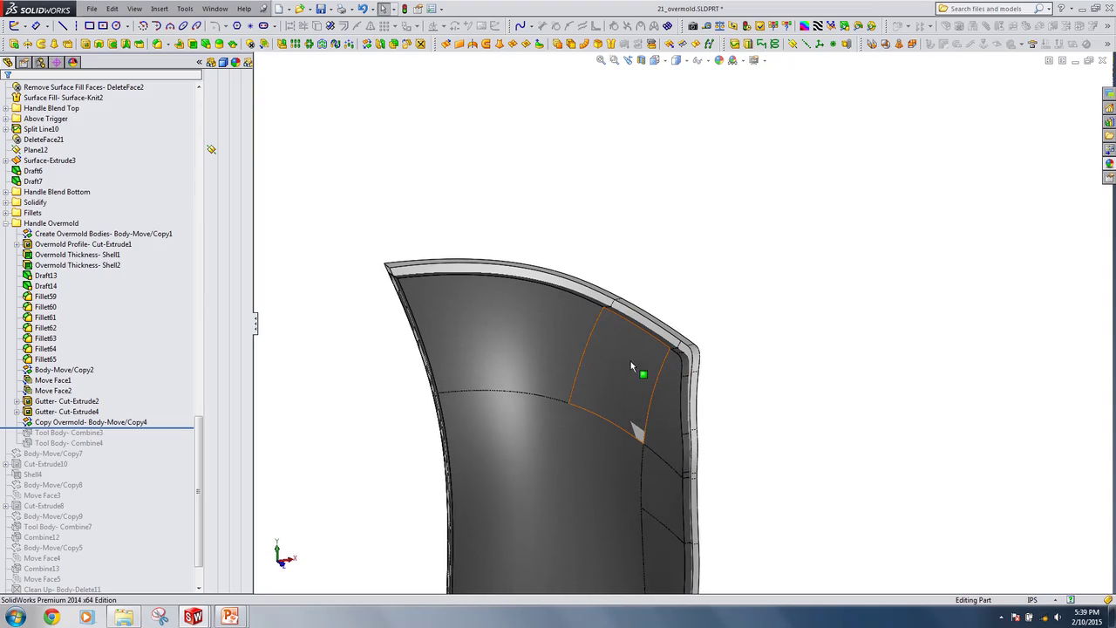
right_click(133, 422)
click(141, 383)
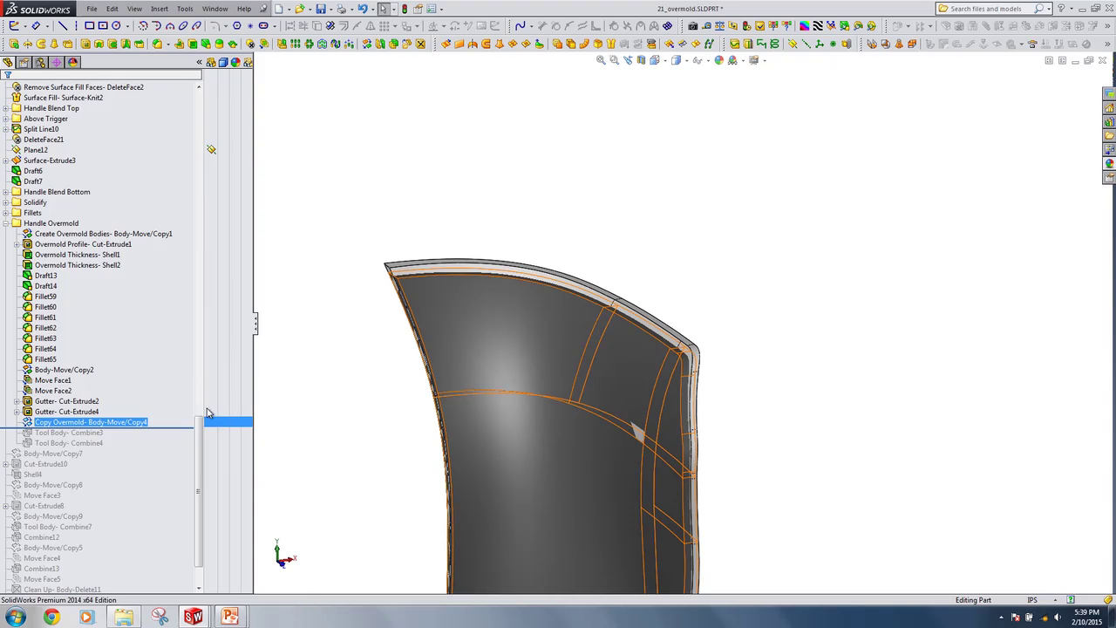
click(269, 431)
Roll the feature history forward past Tool Body- Combine3 and examine the combined tool body and its gutter edges from several angles
drag(131, 427, 131, 438)
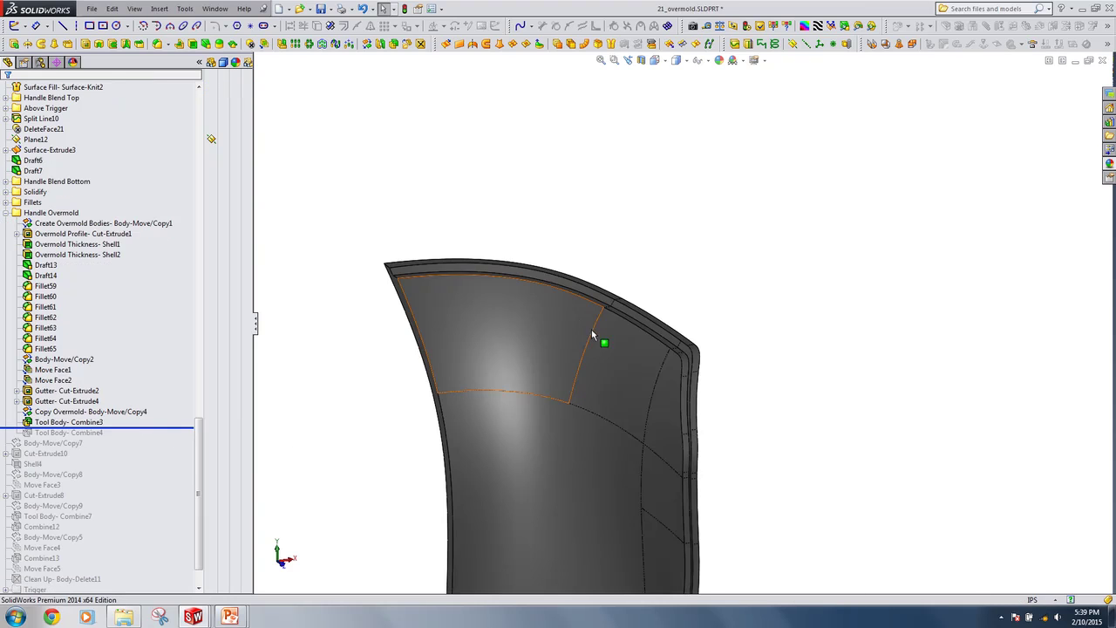
mouse_move(694, 376)
middle_down()
mouse_move(693, 357)
mouse_move(708, 382)
middle_up()
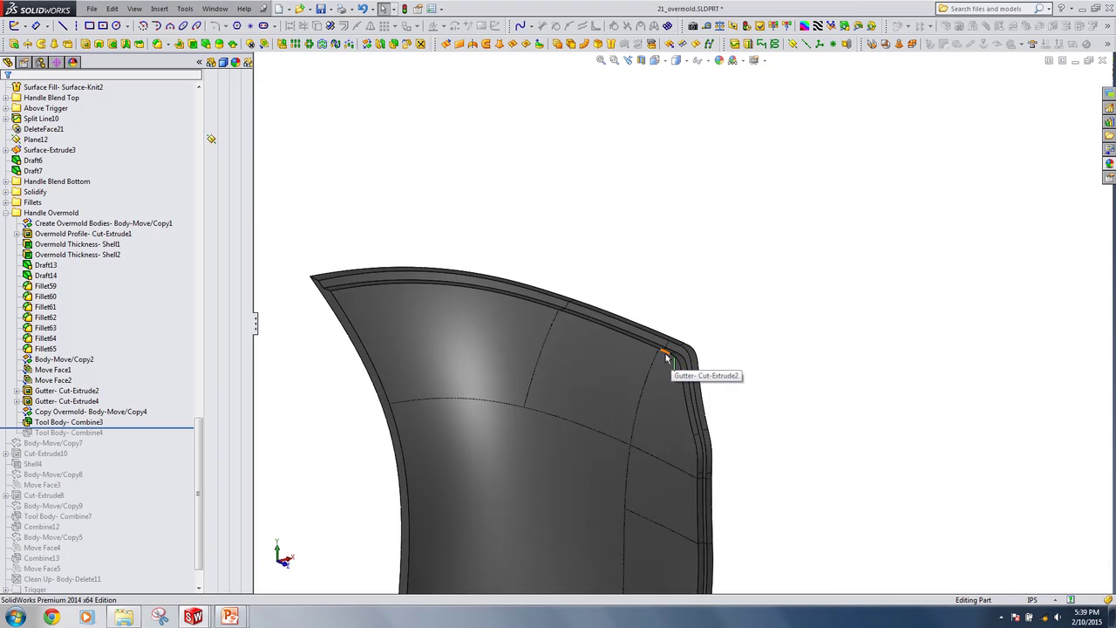
click(95, 247)
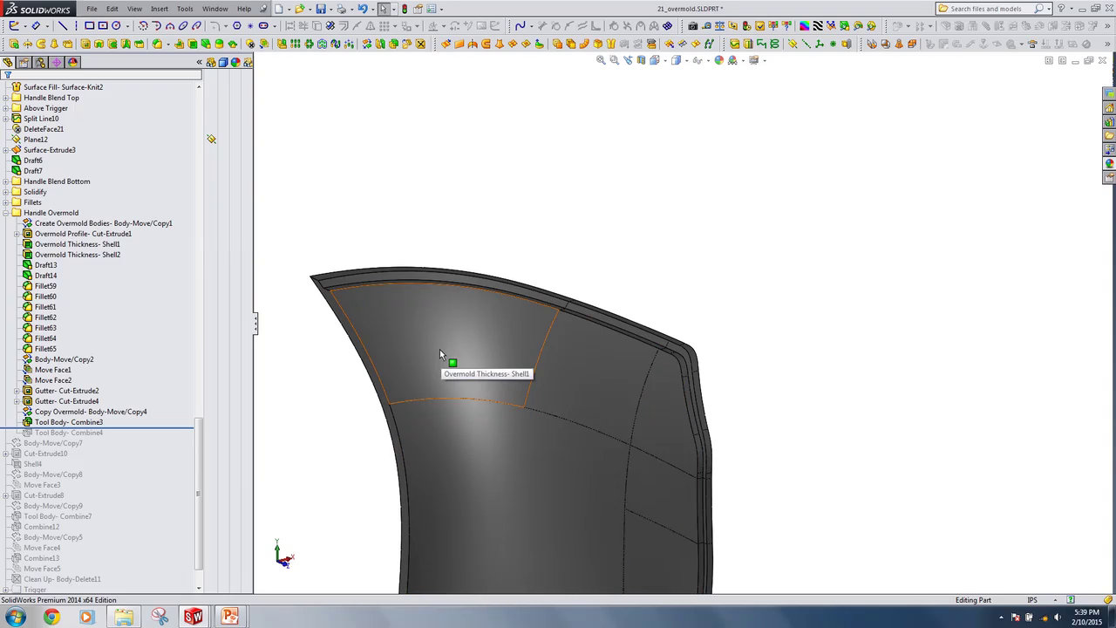
click(35, 361)
click(36, 369)
middle_drag(383, 296, 404, 348)
click(393, 332)
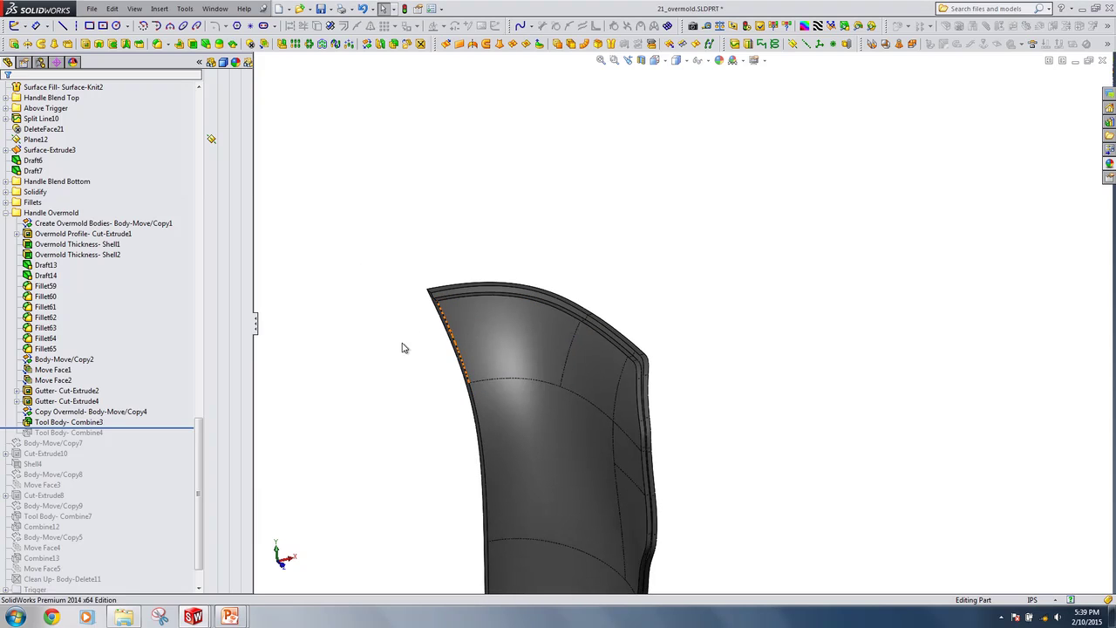
middle_drag(535, 374, 715, 416)
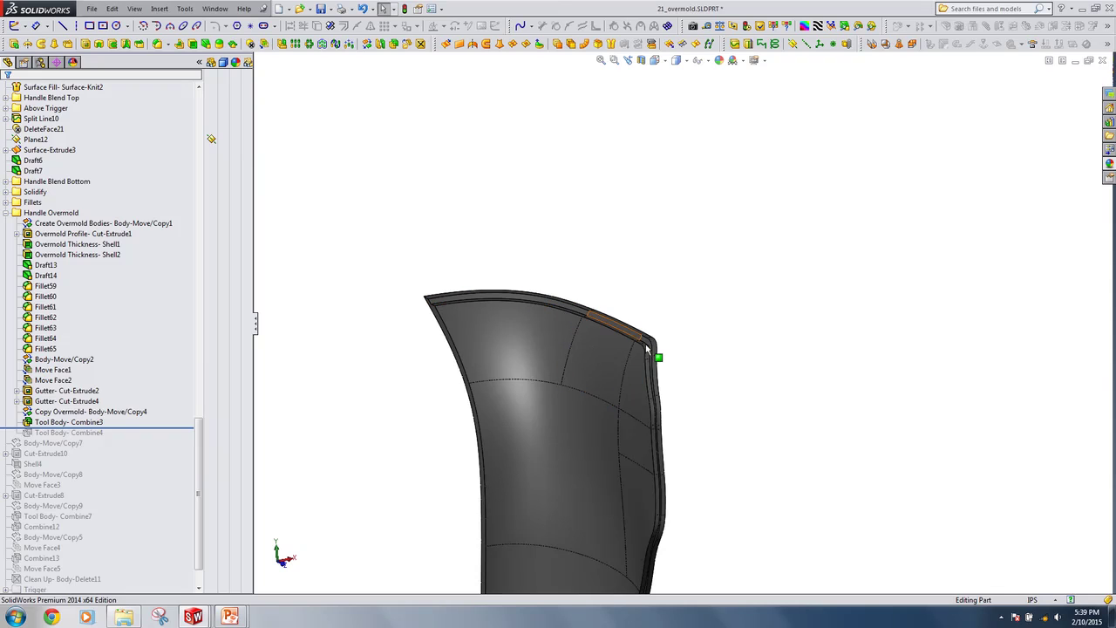
scroll(708, 427, up, 3)
middle_drag(710, 441, 658, 361)
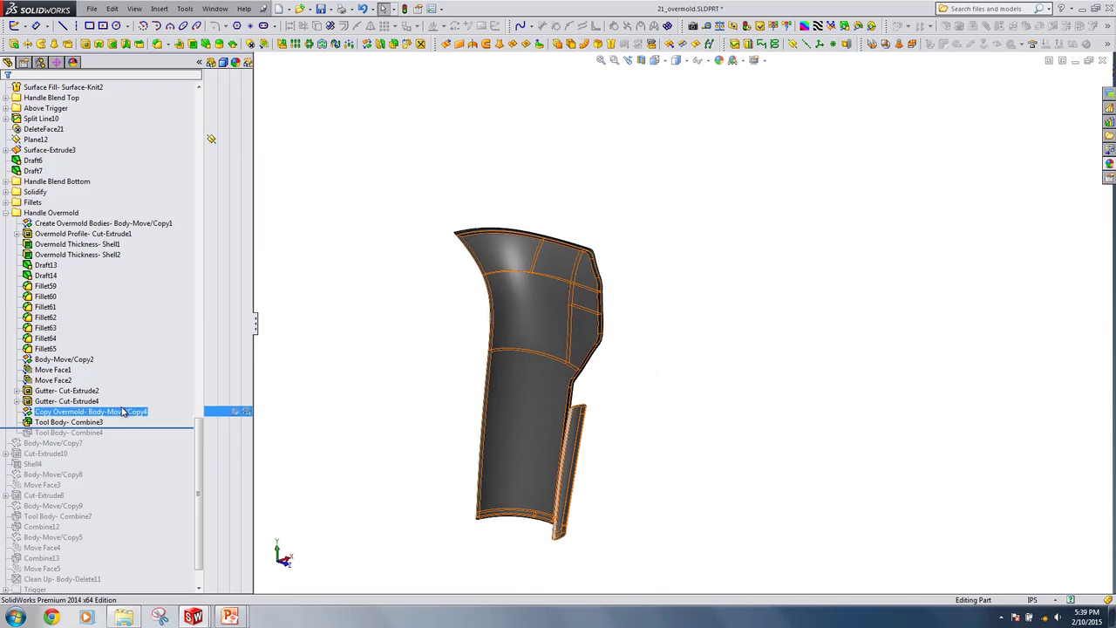
Roll the feature history forward past Body-Move/Copy7 and view the outer side of the handle and housing
scroll(114, 408, down, 1)
mouse_move(116, 396)
mouse_down()
mouse_move(111, 411)
mouse_move(103, 402)
mouse_up()
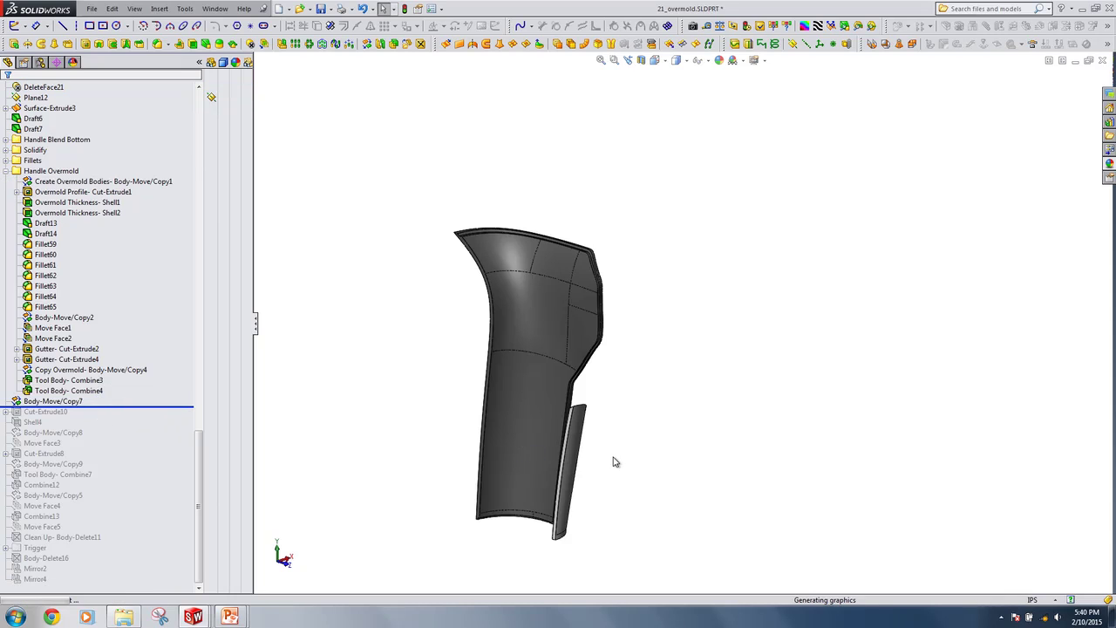
middle_drag(572, 456, 357, 428)
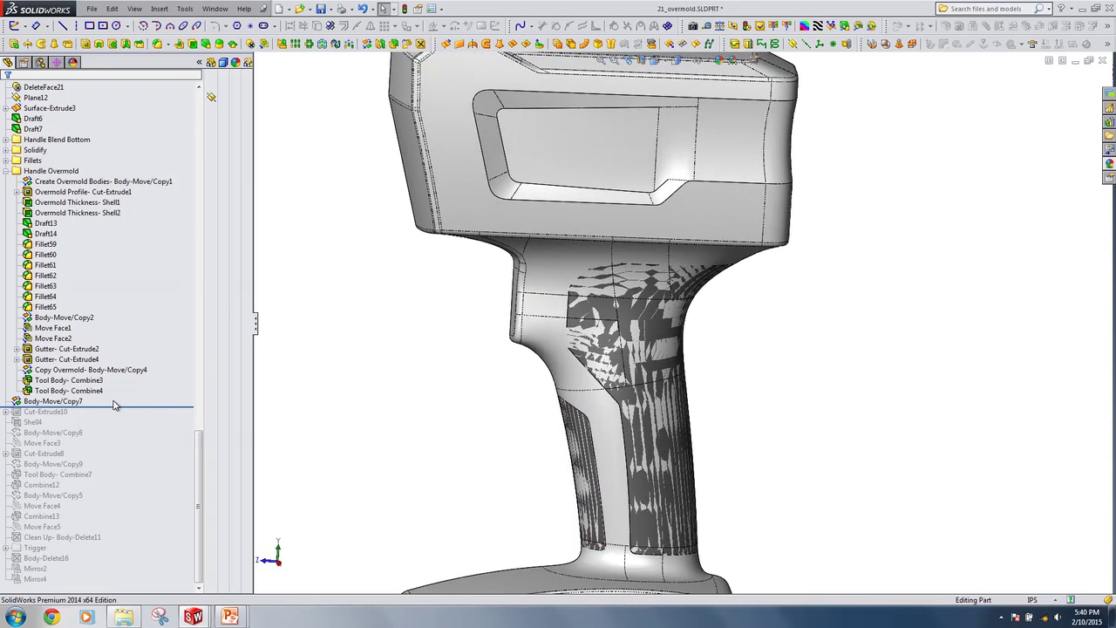
Roll the feature history forward past Combine12, then review Tool Body- Combine7's operation type and bodies, closing it without changes
drag(119, 407, 120, 486)
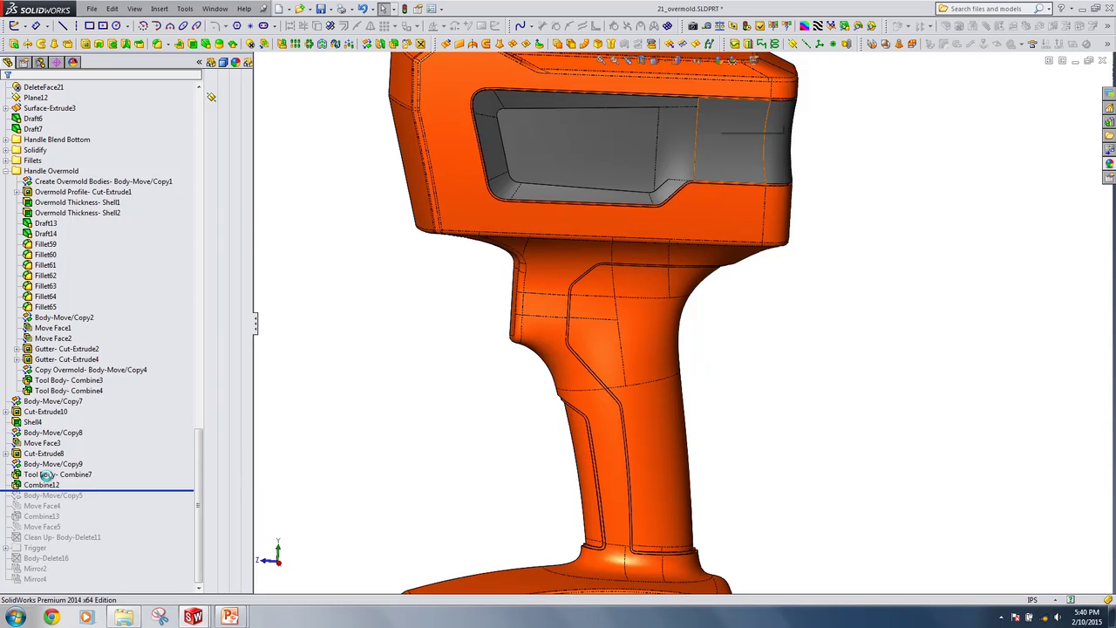
click(45, 474)
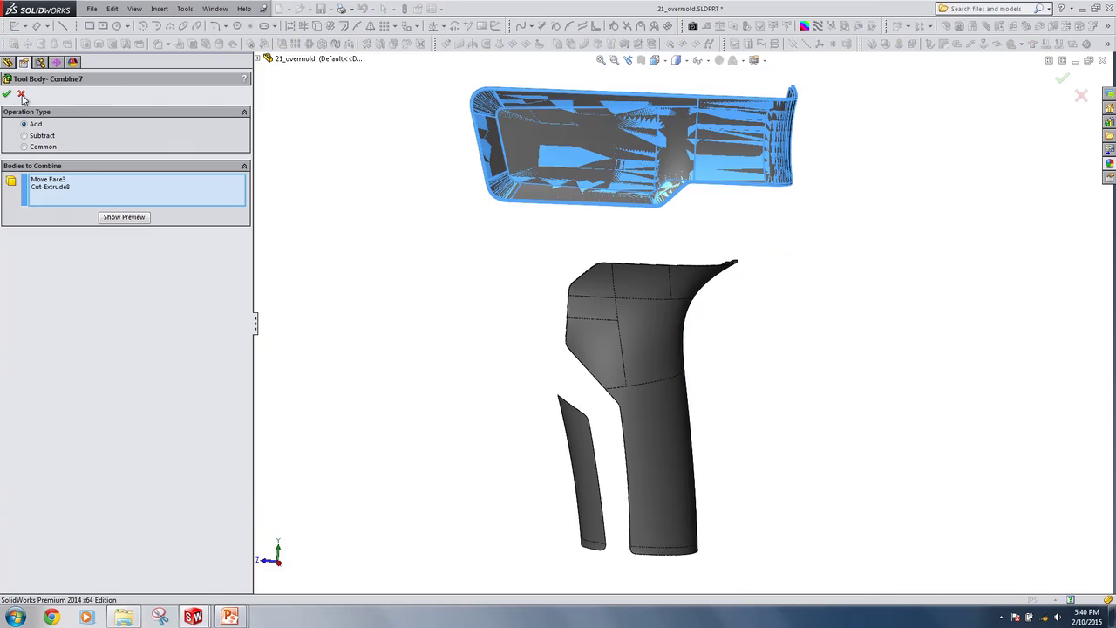
key(Return)
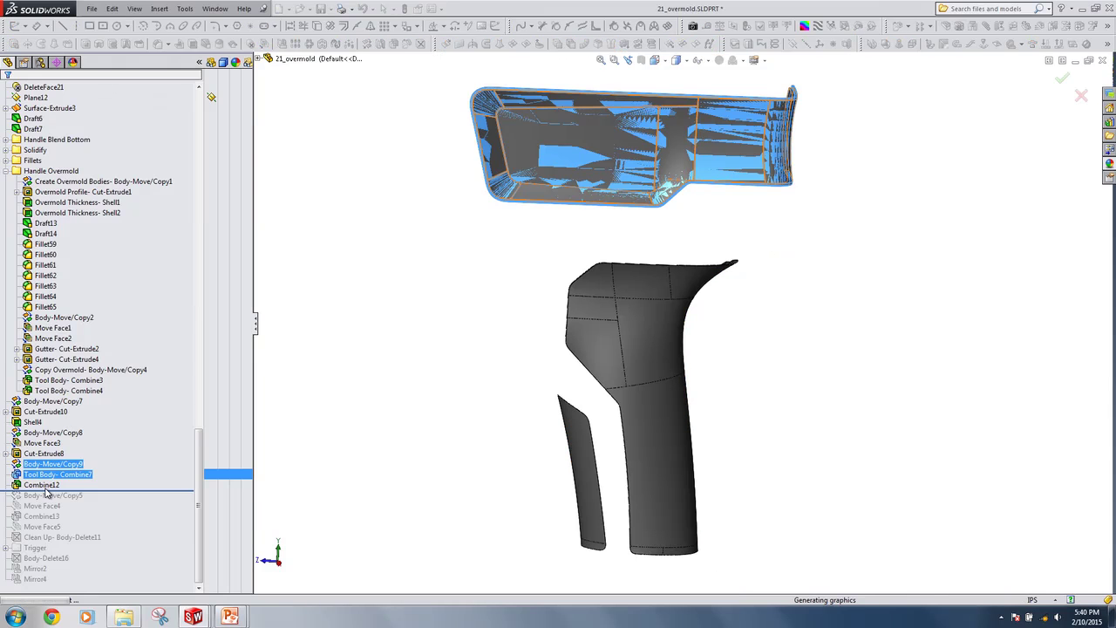
Review Combine12's subtract definition, highlighting its three tool bodies against the main body, and close it without changes
click(44, 486)
click(51, 453)
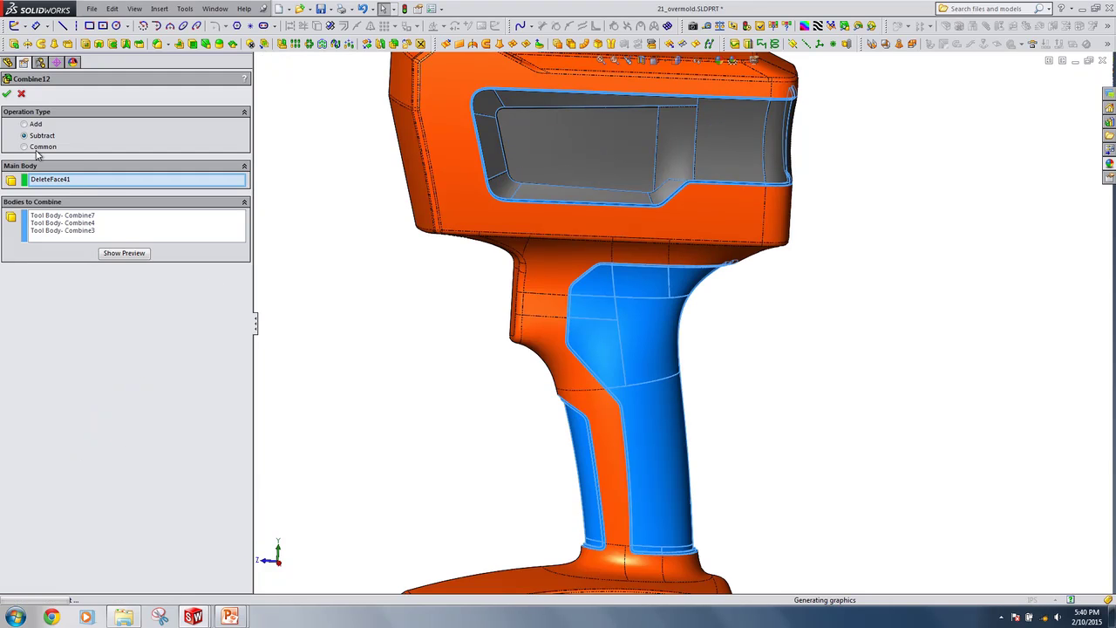
click(83, 216)
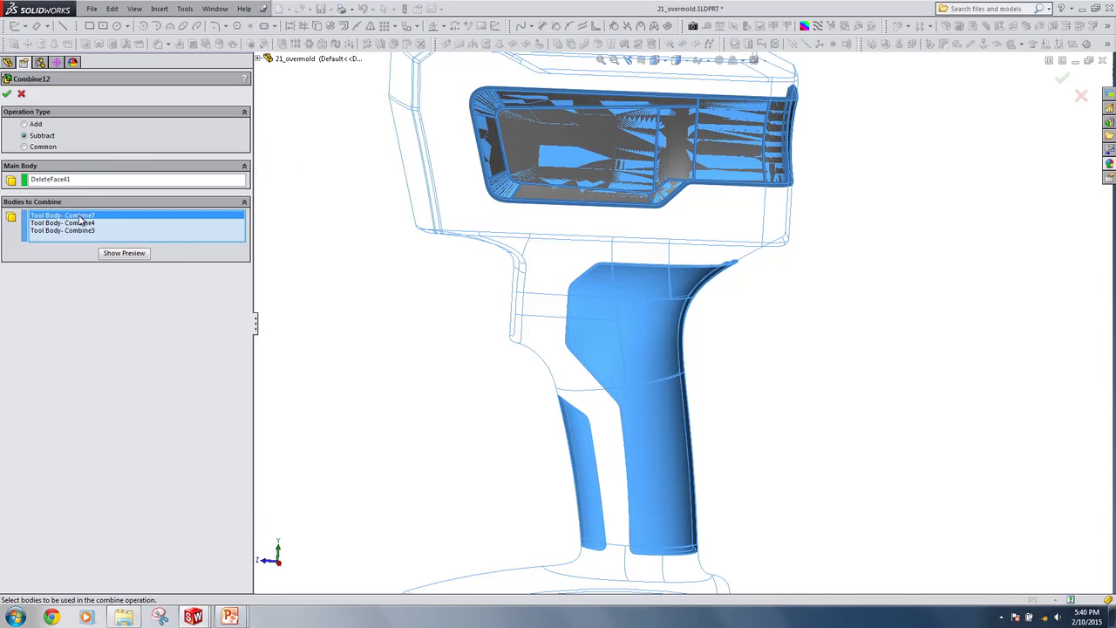
ctrl+click(80, 223)
ctrl+click(80, 230)
middle_drag(581, 307, 538, 326)
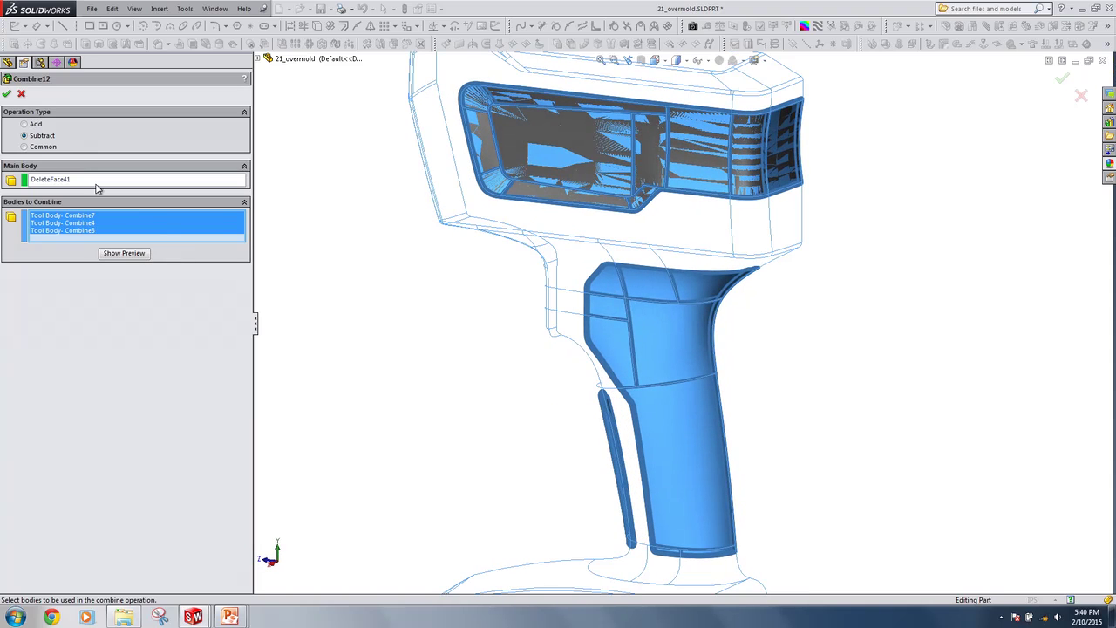
click(7, 93)
Examine the groove around the handle grip and show the two hidden Copy Overmold bodies from the Solid Bodies folder
scroll(643, 374, down, 8)
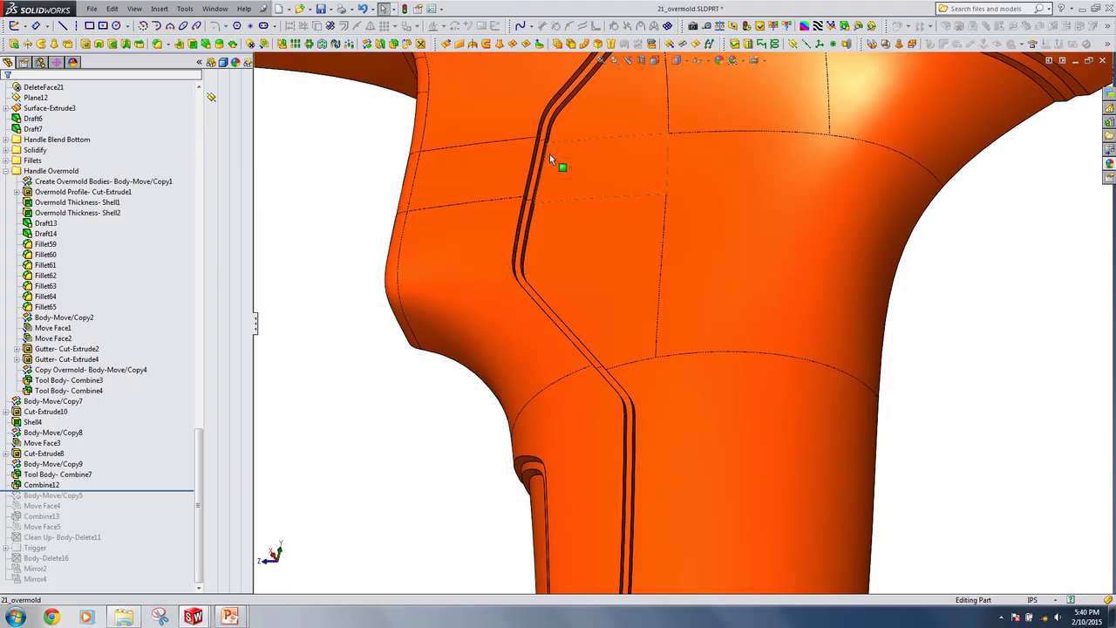
scroll(535, 206, down, 3)
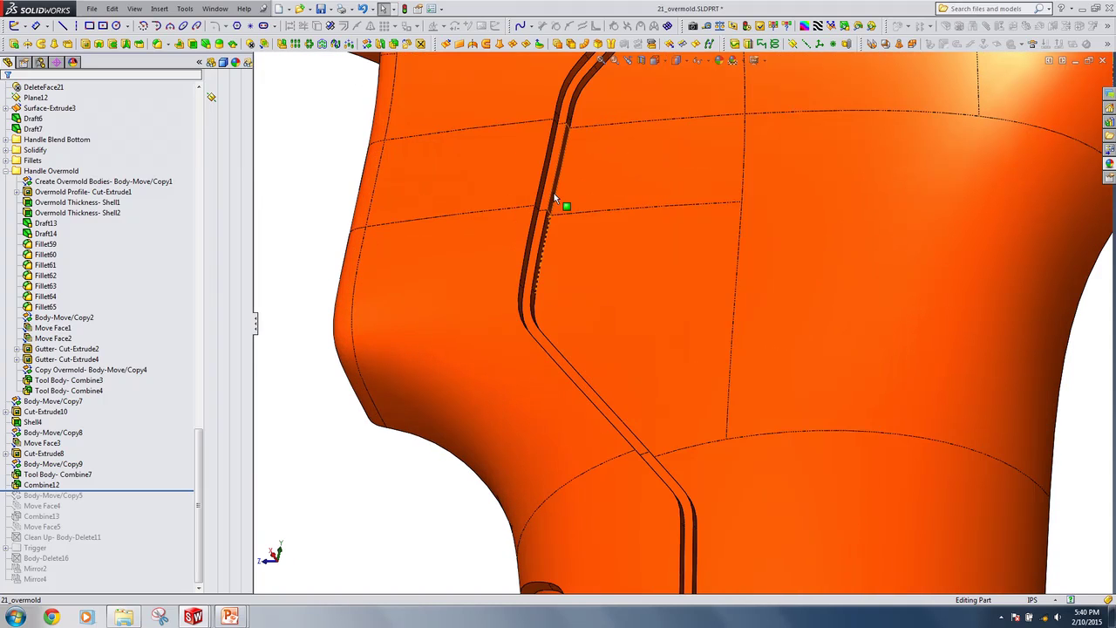
scroll(664, 285, up, 5)
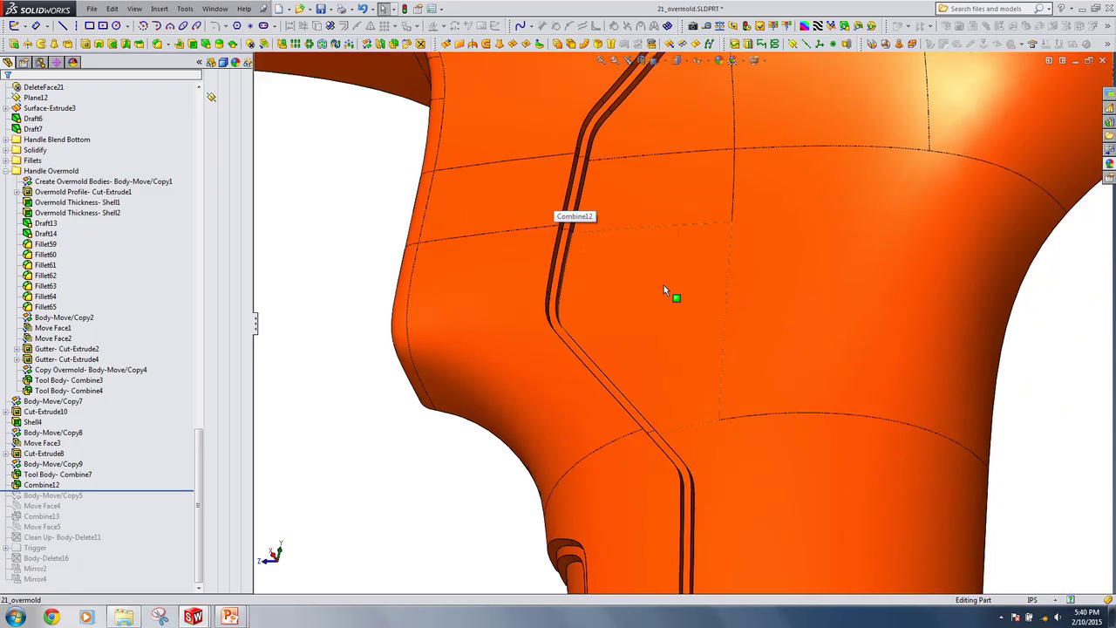
middle_drag(854, 315, 845, 408)
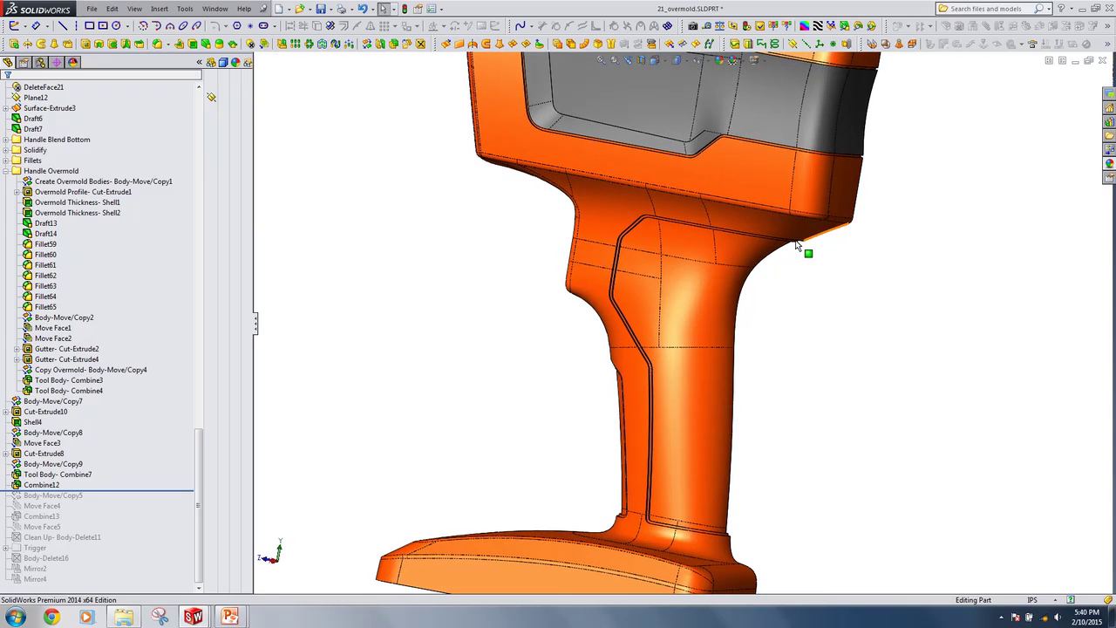
drag(201, 476, 201, 138)
click(87, 180)
ctrl+click(63, 172)
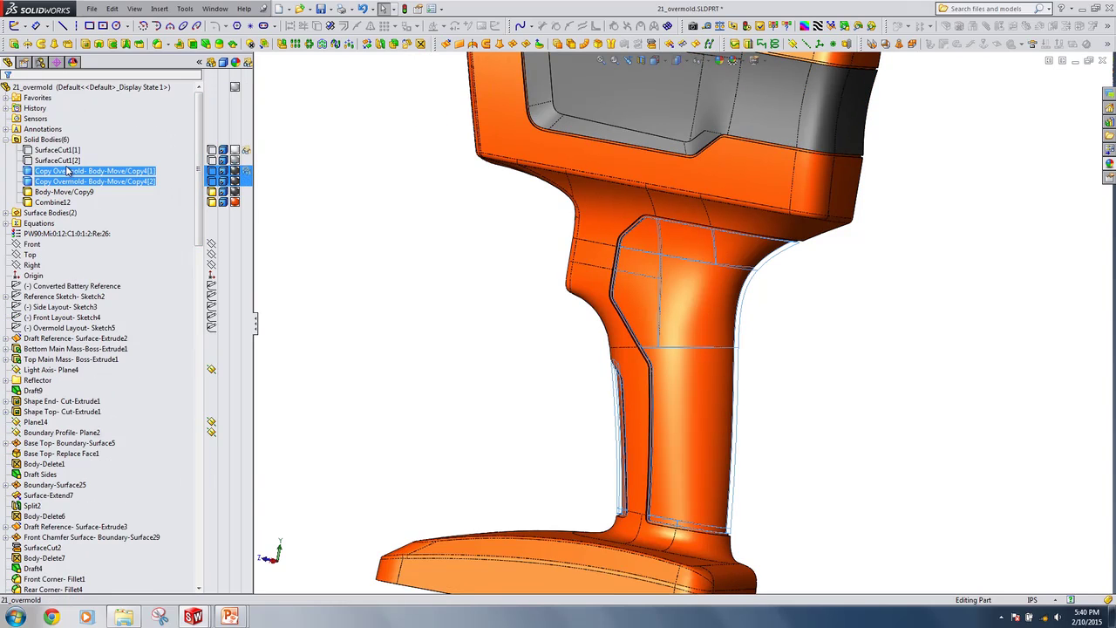
click(71, 155)
middle_drag(668, 280, 705, 311)
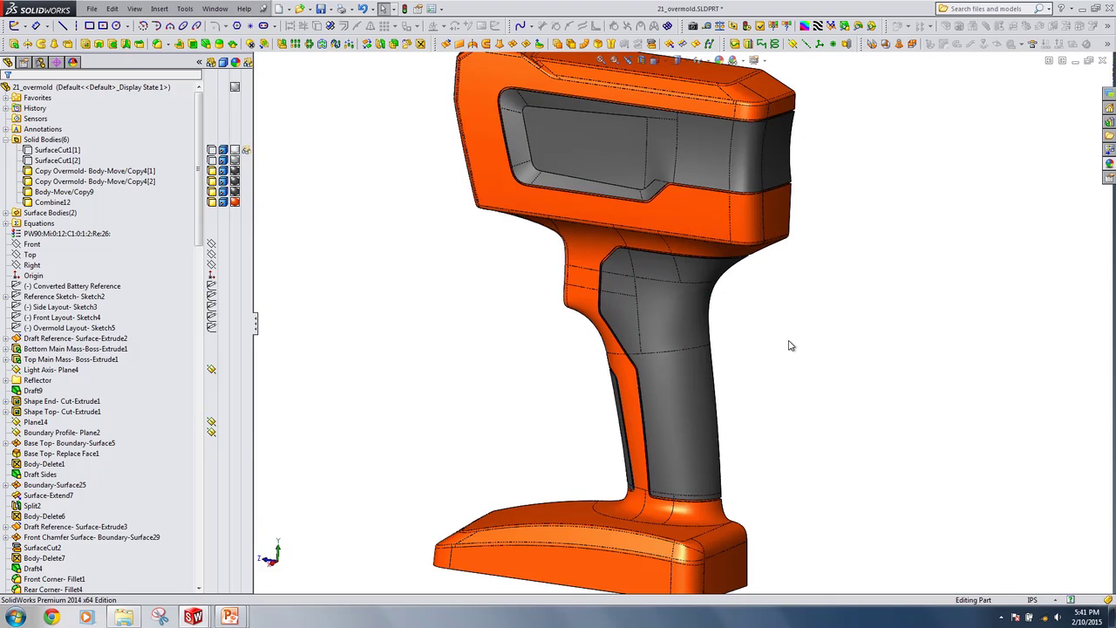
Switch to the PowerPoint slide show and advance to the "Define the Overmold Depth and Draft" slide
drag(199, 253, 197, 586)
key(alt+Tab)
key(alt+Tab)
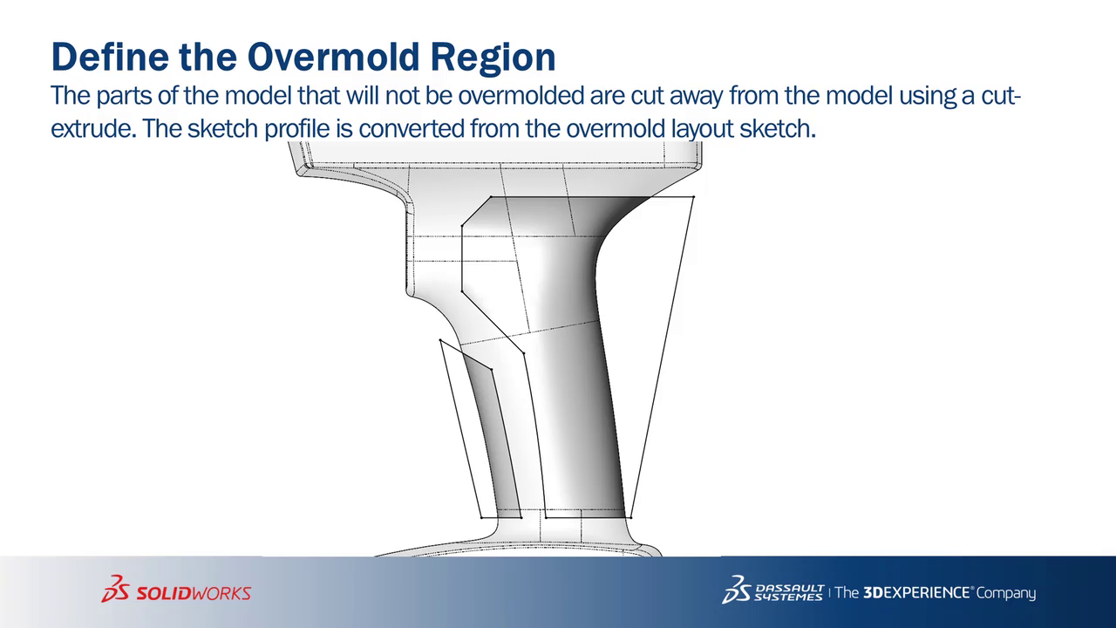
key(Right)
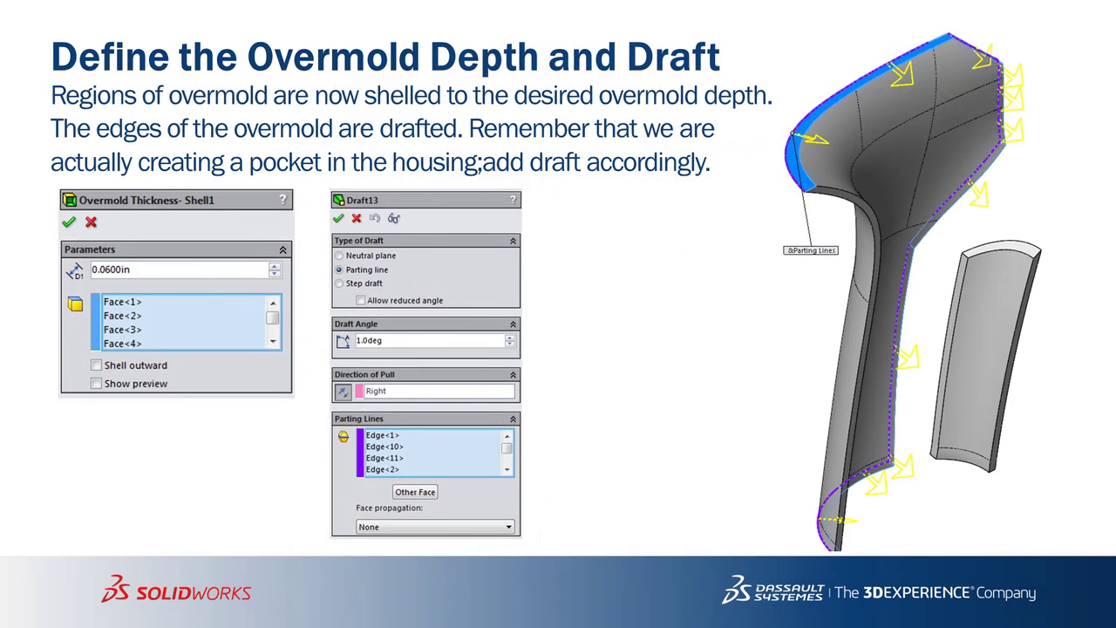